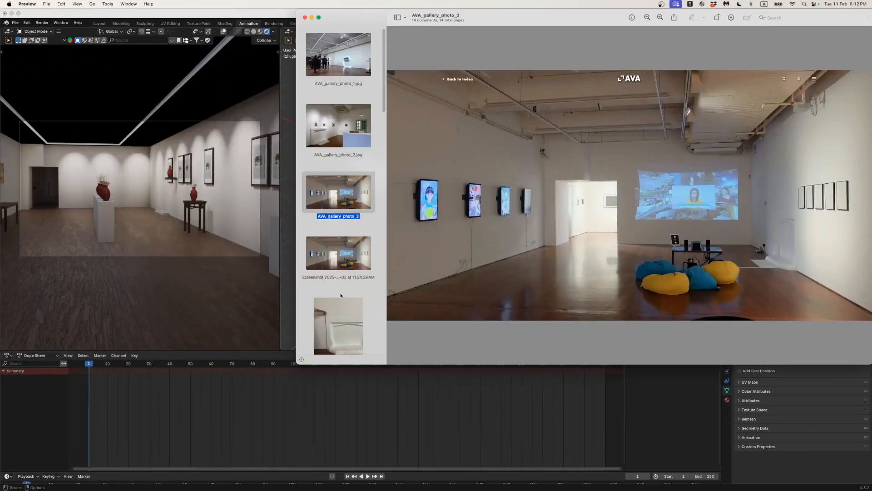
- Enlarge the Preview window of reference photos and unhide the roof object in Blender
drag(296, 365, 279, 480)
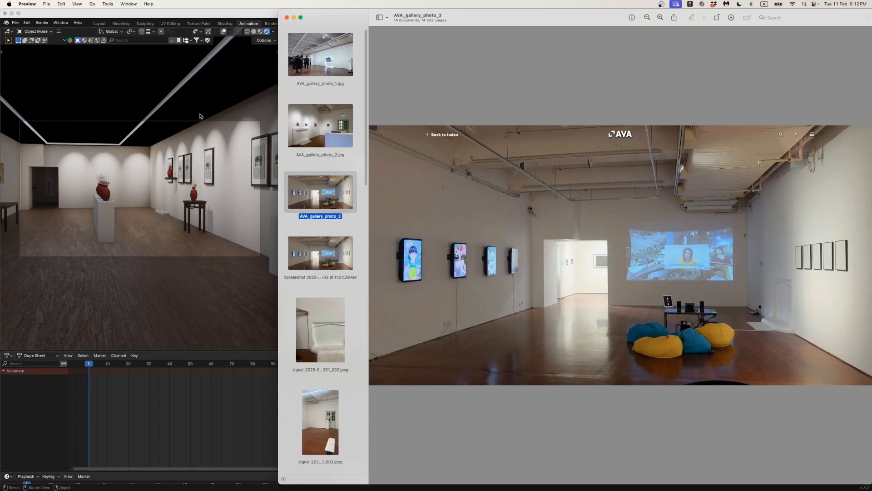
click(211, 14)
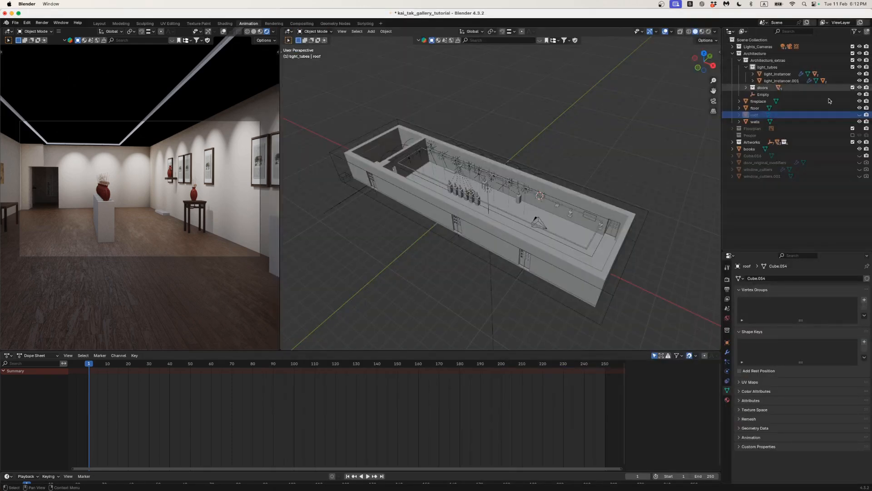
click(859, 115)
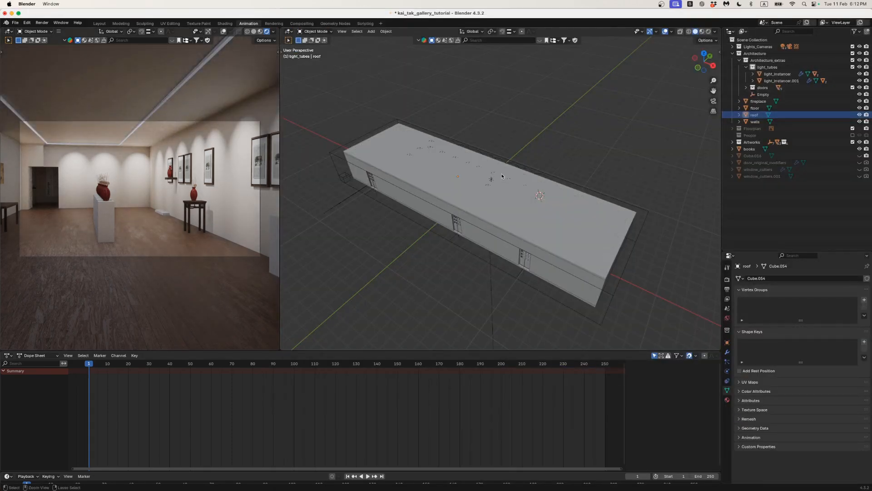
- Review the fireplace, exit-door and AVA_gallery_photo_3 reference photos in Preview, and return to Blender
key(super+Tab)
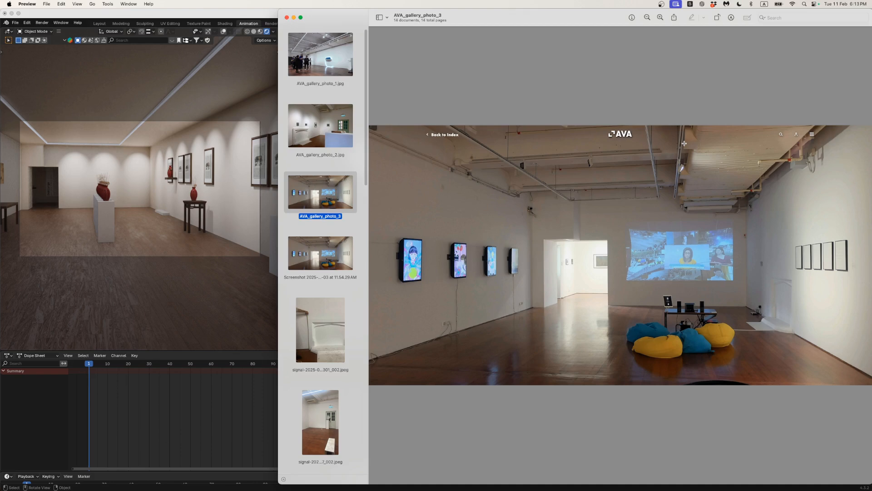
click(339, 325)
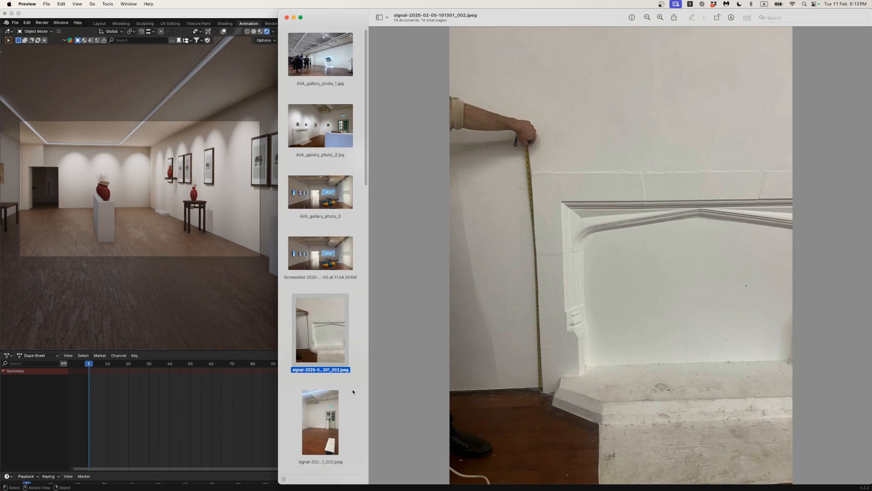
click(308, 419)
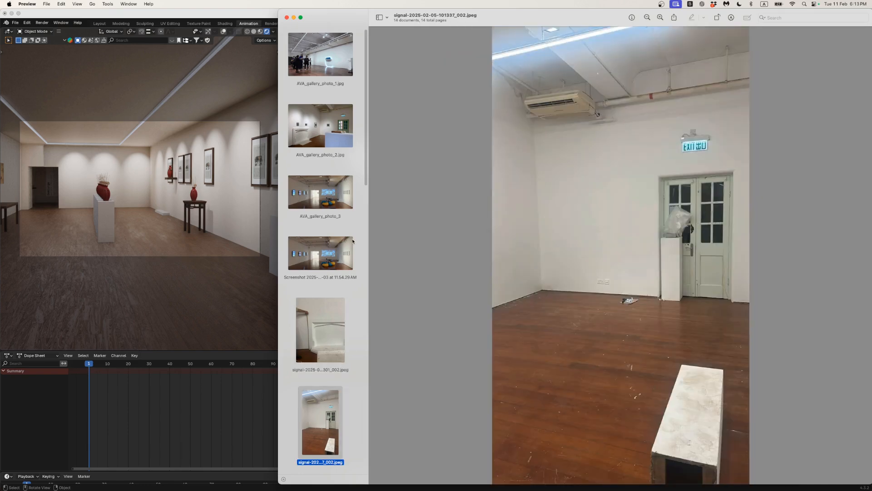
click(327, 184)
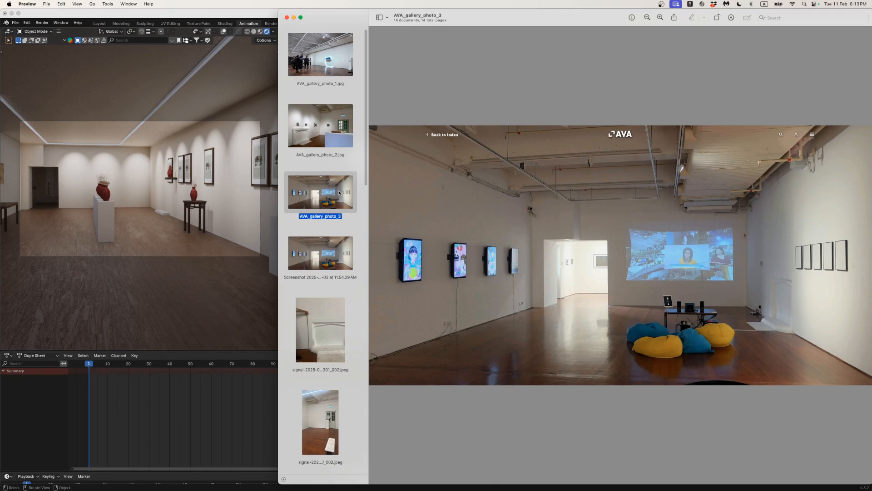
click(243, 11)
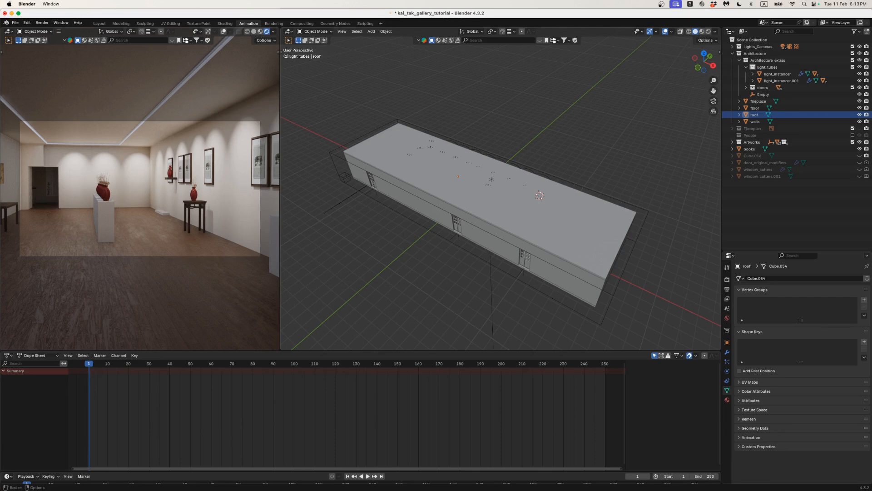
- Bring up AVA Gallery_Floorplan_student_copy.jpg in Preview and examine the wall pillars and dimensions around the main gallery
drag(348, 85, 301, 29)
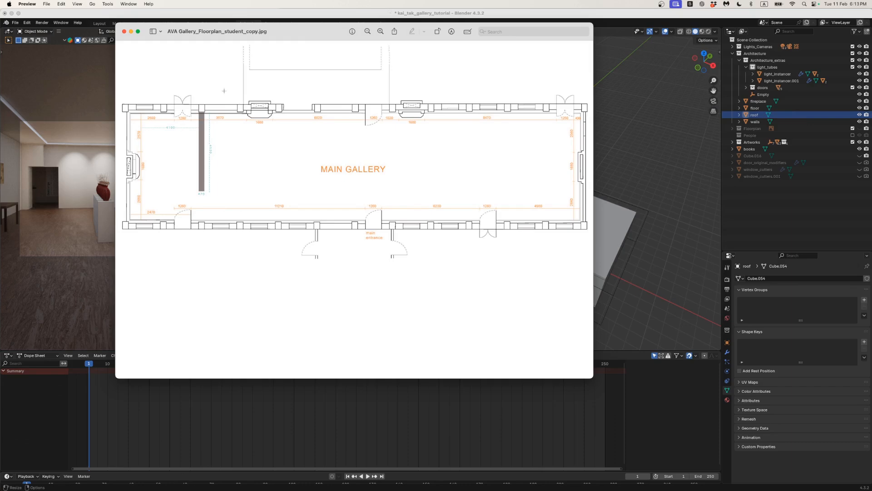
right_click(240, 99)
scroll(245, 99, up, 5)
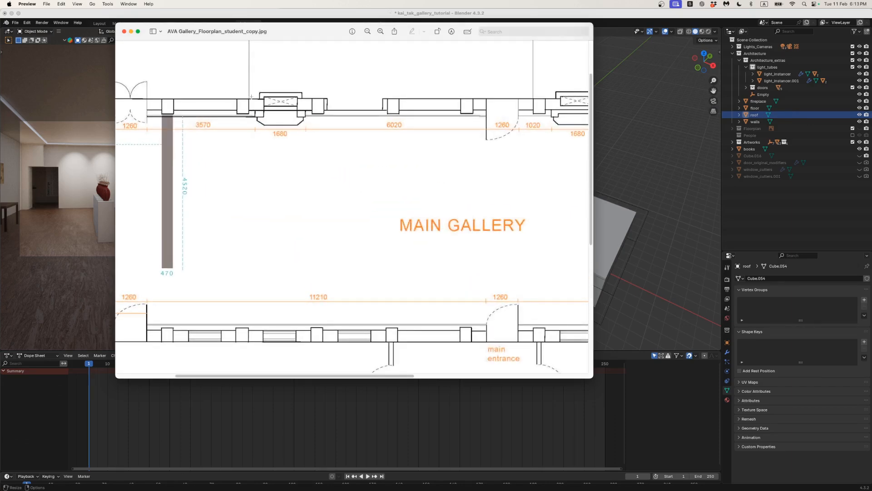
drag(277, 37, 172, 23)
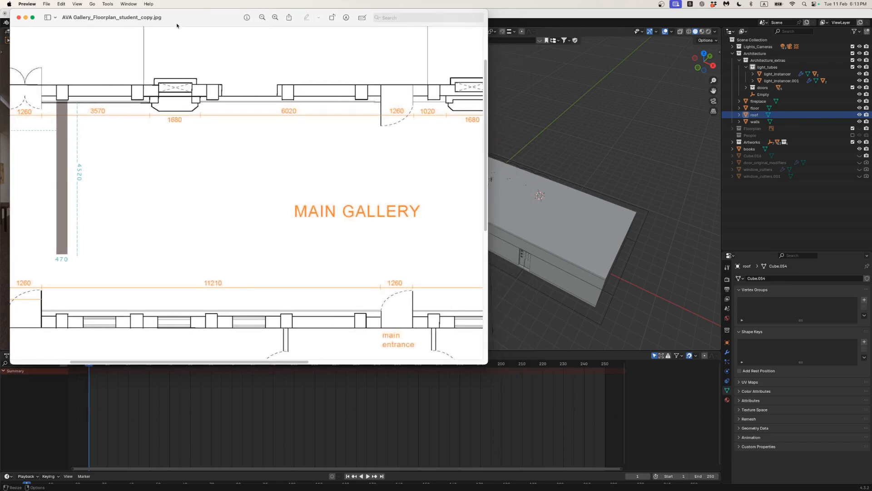
- Check the ceiling beams in AVA_gallery_photo_3 against the floor plan, and return to Blender
key(super+Tab)
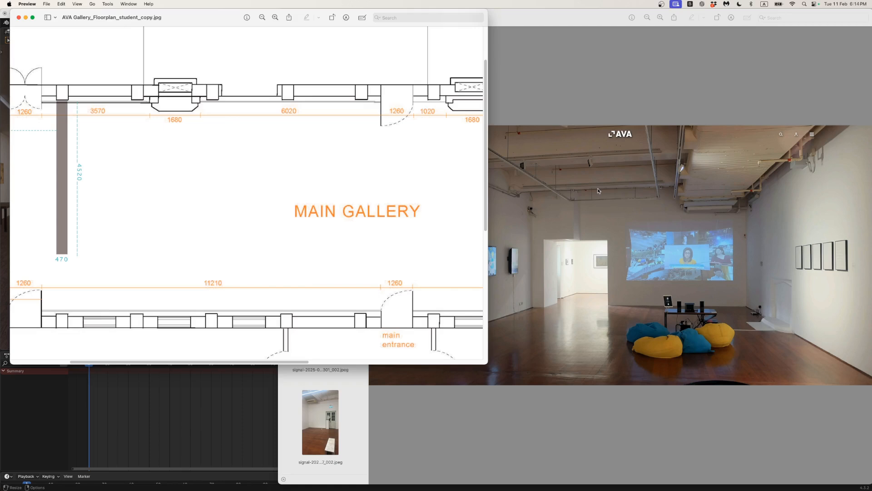
click(589, 176)
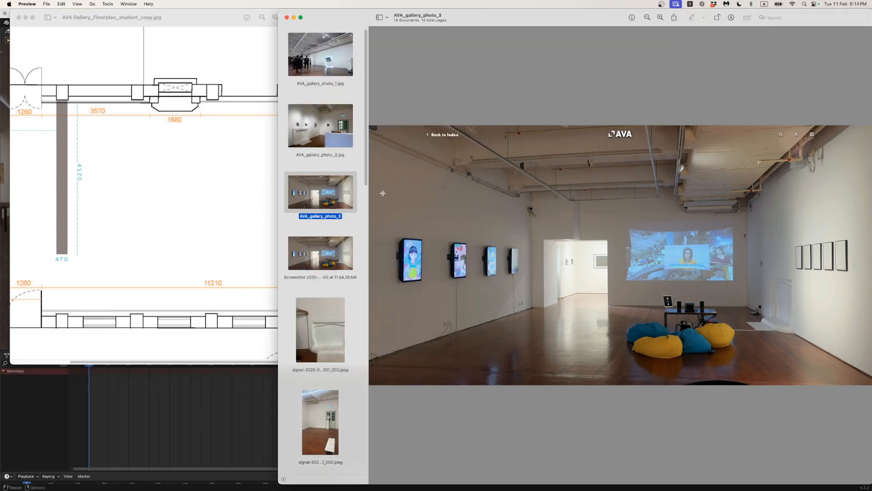
click(350, 239)
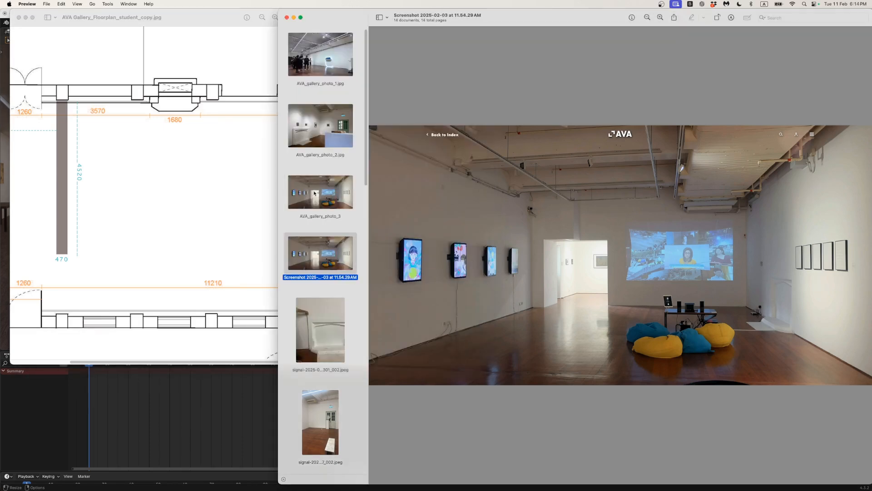
click(315, 193)
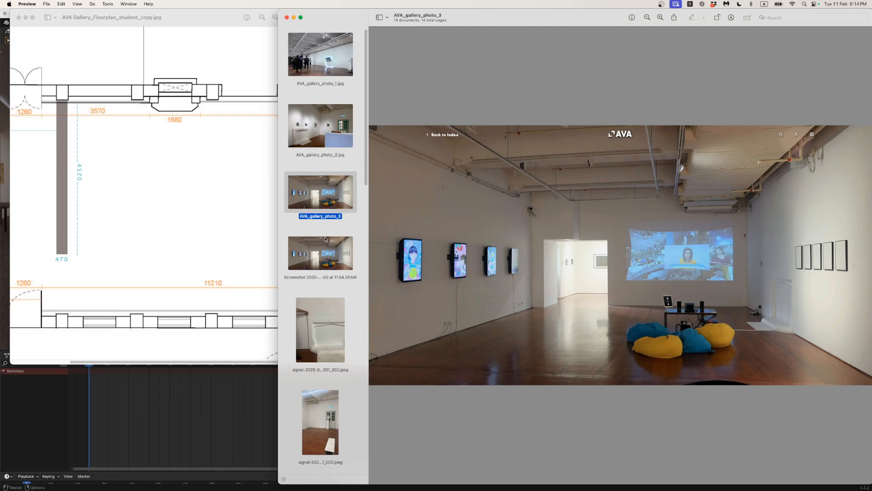
click(234, 375)
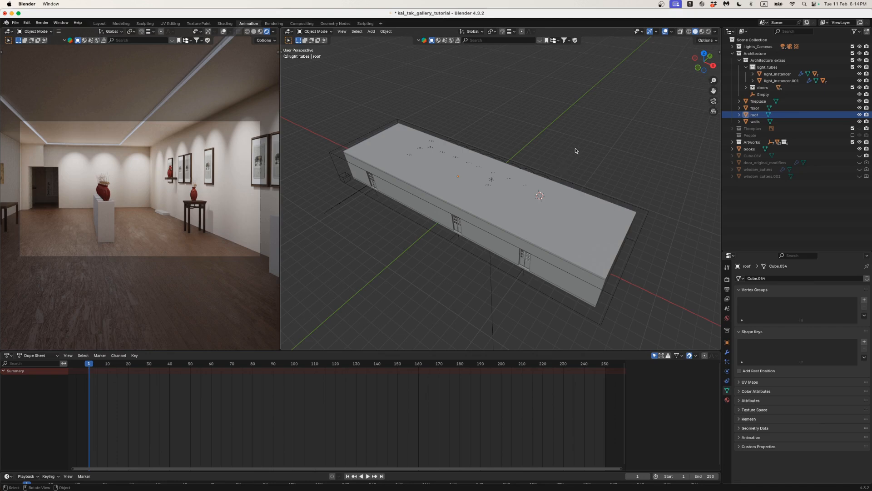
- Show the Floorplan collection under the model in a top view with wireframe shading
click(704, 54)
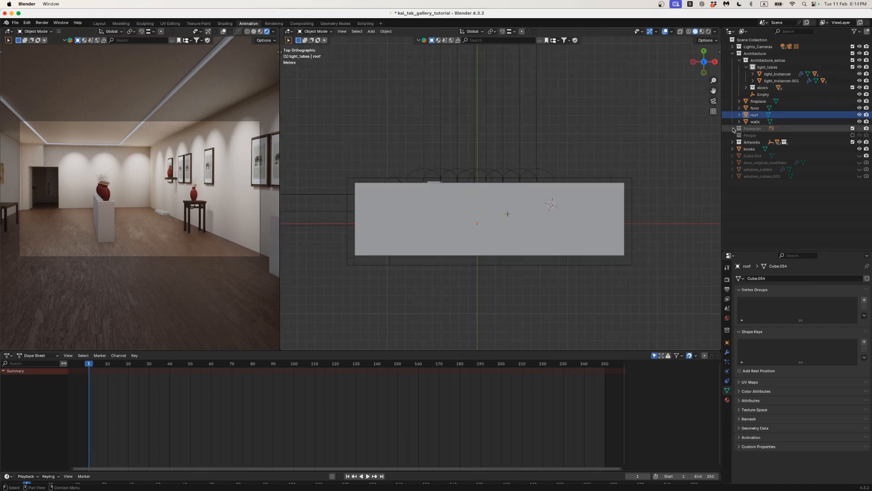
click(852, 129)
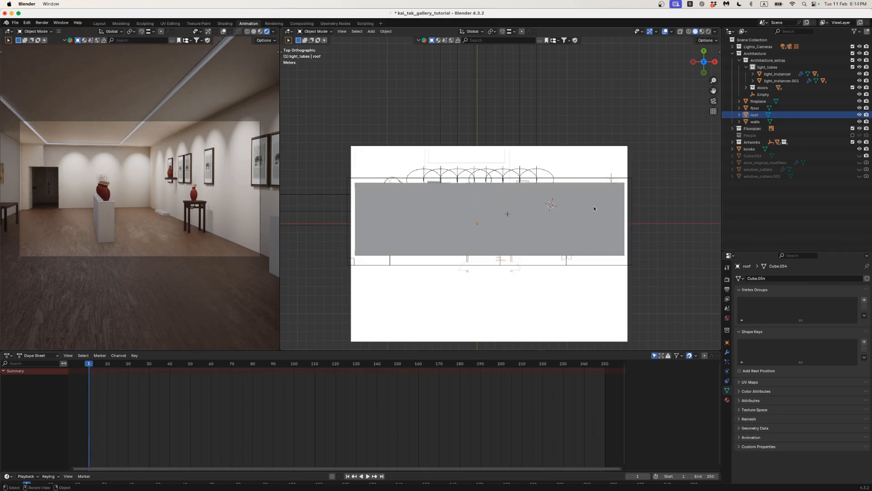
key(z)
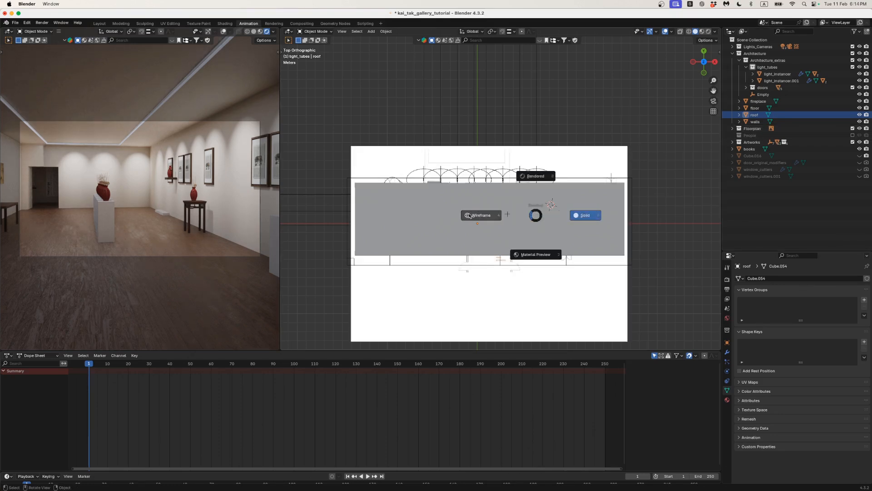
click(482, 216)
scroll(436, 224, up, 3)
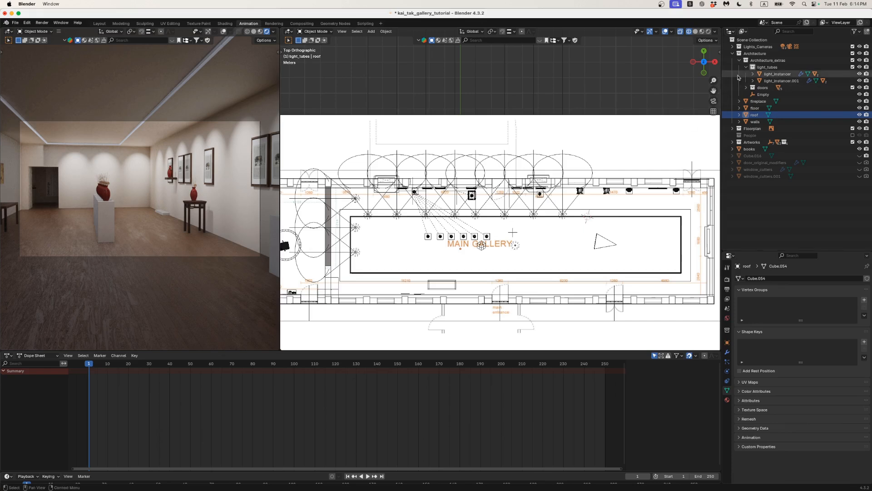
- Exclude the Lights_Cameras and Artworks collections from the view layer and collapse the Architecture collection
click(853, 47)
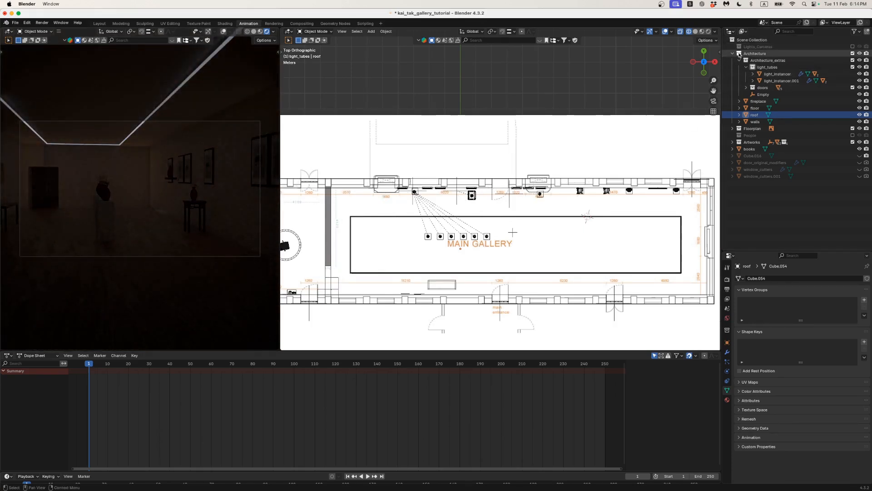
click(733, 53)
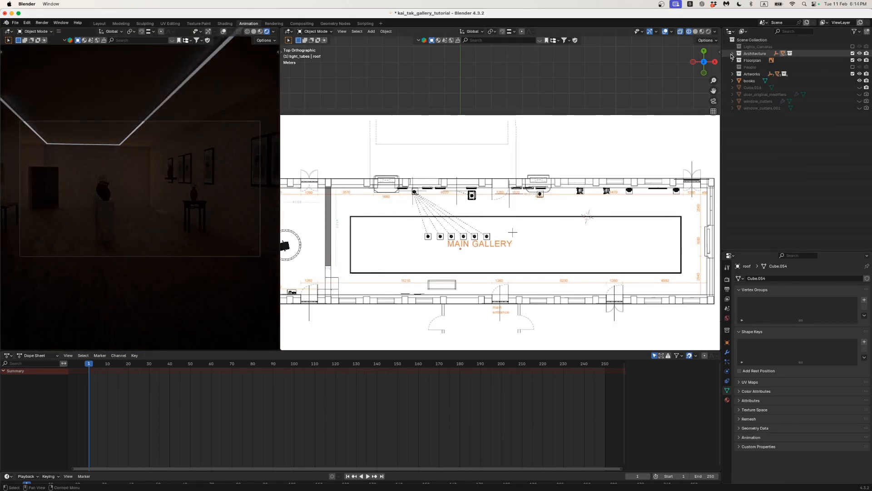
click(853, 73)
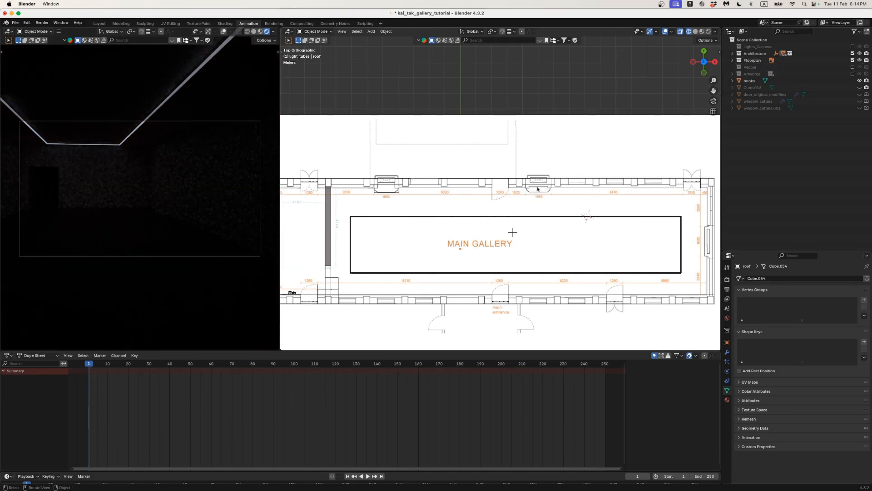
- Add a cube in top view and move it to the small room's upper wall, near the floor plan's 2500 dimension
middle_drag(538, 189, 517, 160)
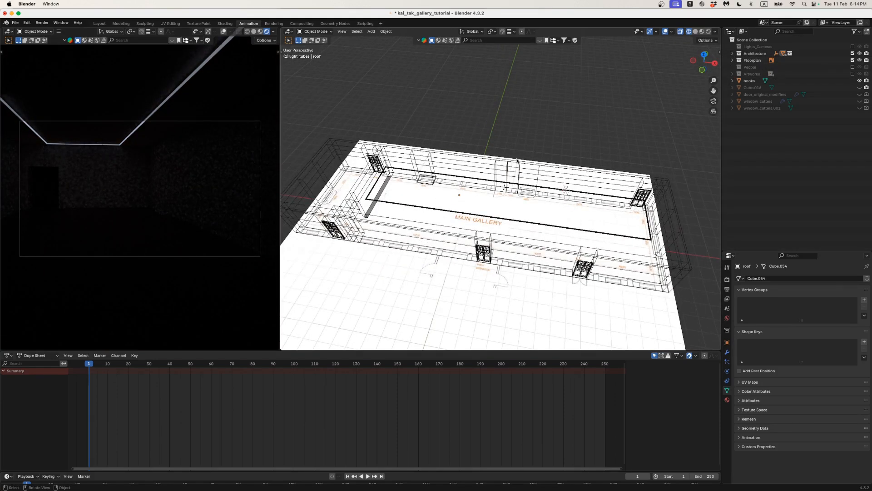
key(KP_7)
scroll(422, 196, up, 3)
scroll(424, 199, down, 3)
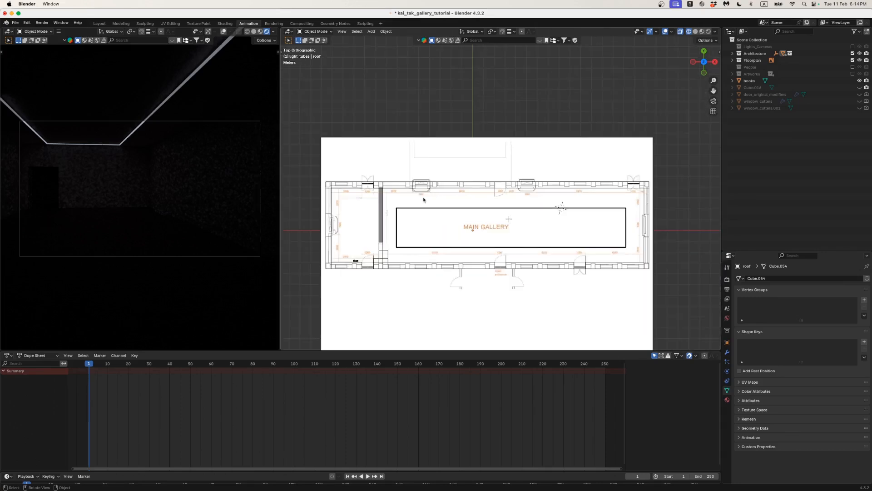
shift+middle_drag(423, 199, 489, 191)
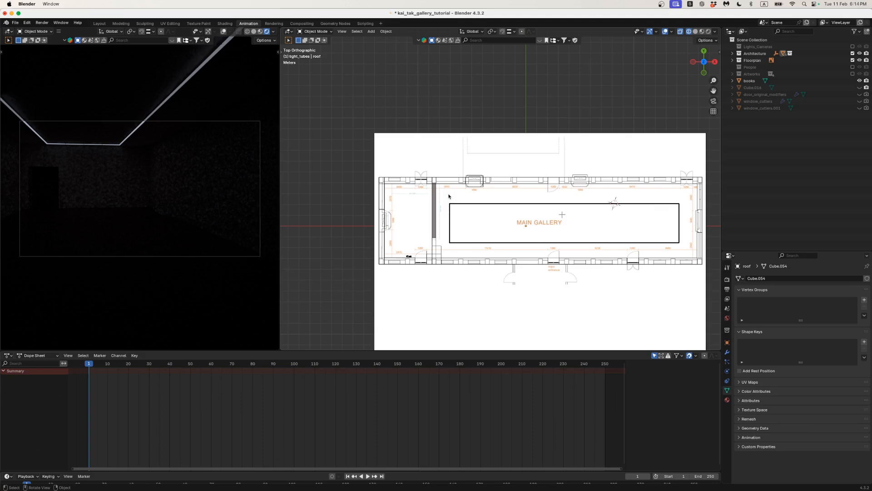
scroll(452, 195, up, 2)
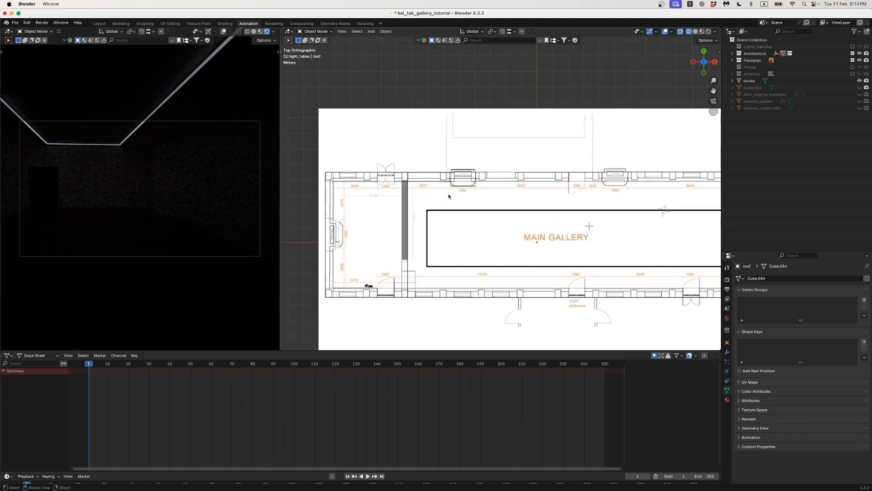
key(shift+a)
click(478, 201)
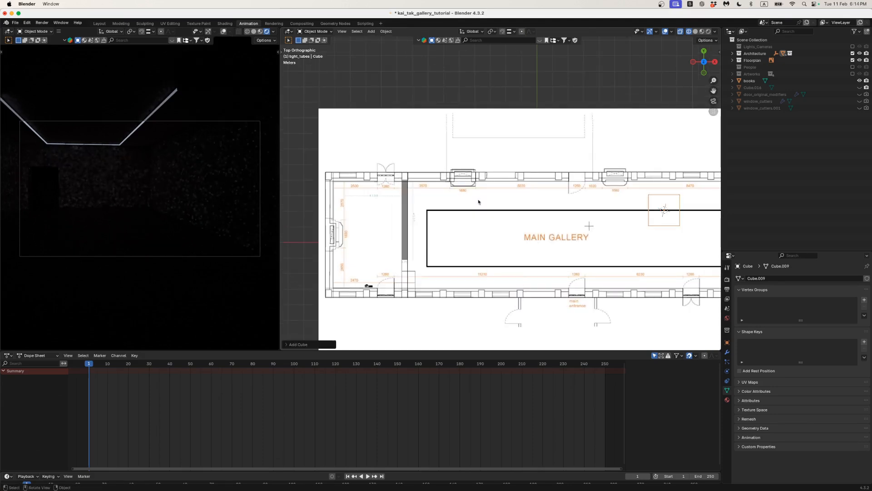
key(g)
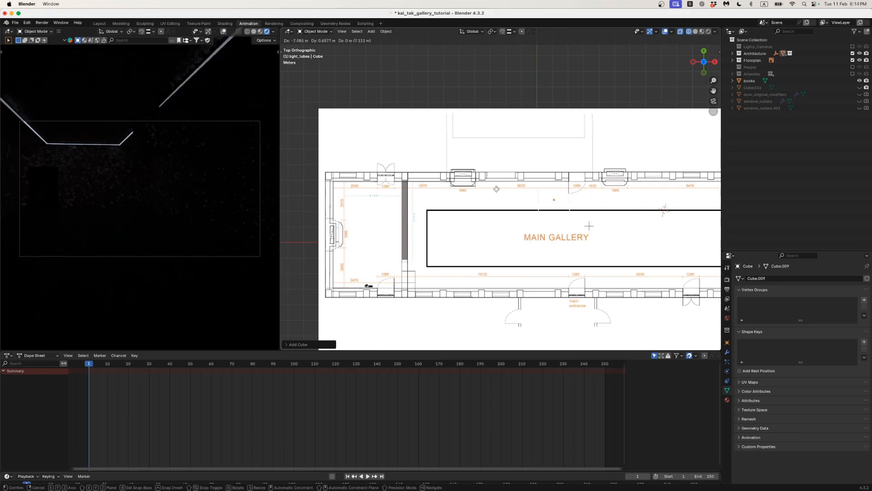
click(367, 182)
- Scale the cube down uniformly to about the width of a wall pillar on the floor plan
scroll(368, 182, up, 8)
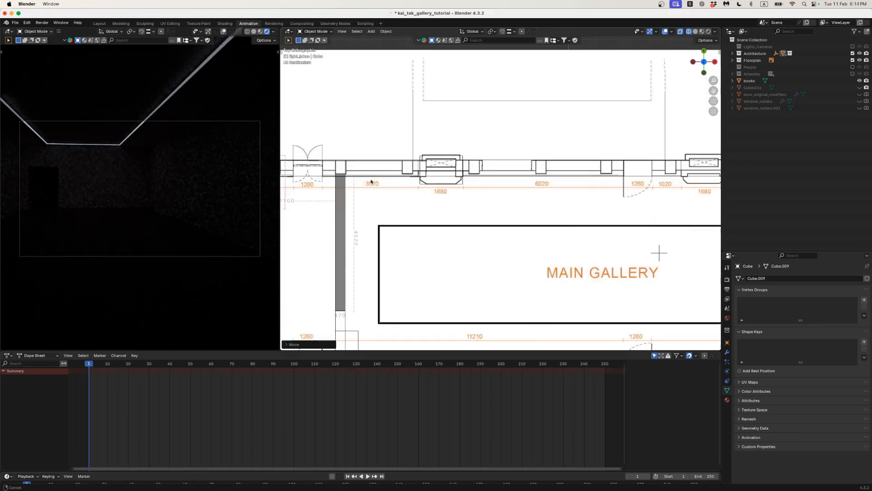
scroll(532, 196, up, 1)
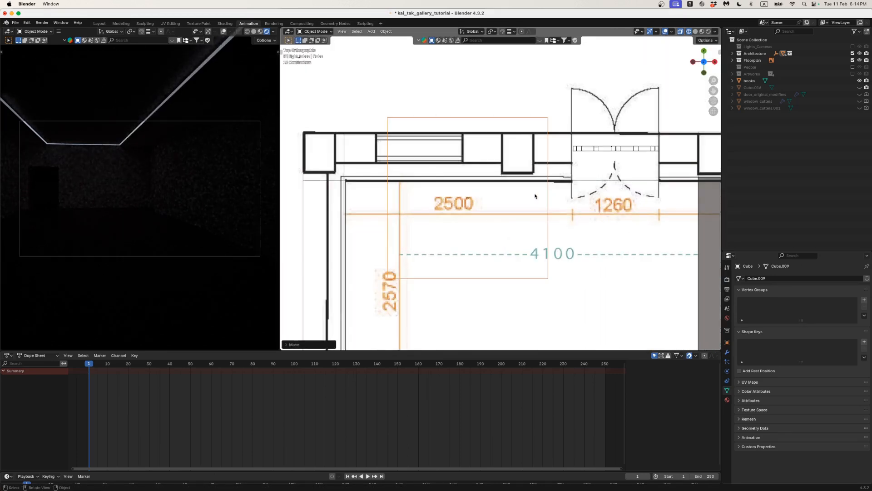
key(s)
click(489, 194)
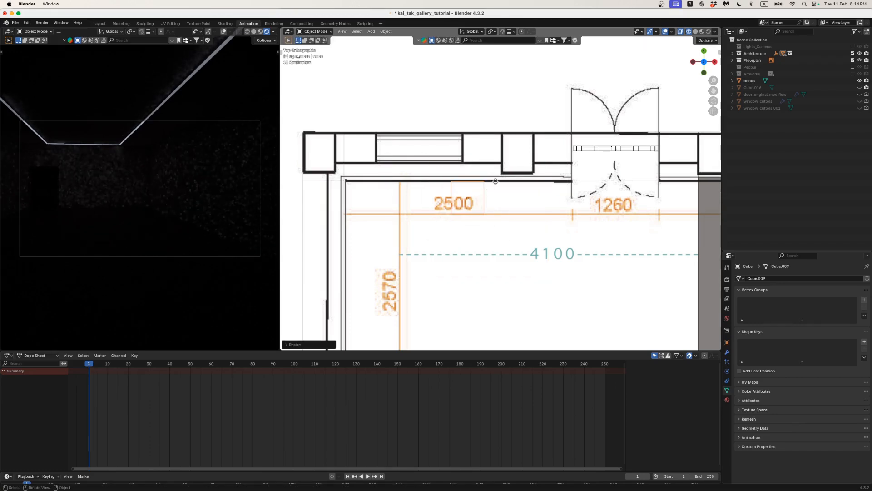
- Move the cube onto the pillar between the window and double doors, aligning it with the pillar's sides and inner edge
key(g)
click(538, 150)
scroll(545, 155, up, 2)
scroll(552, 159, up, 3)
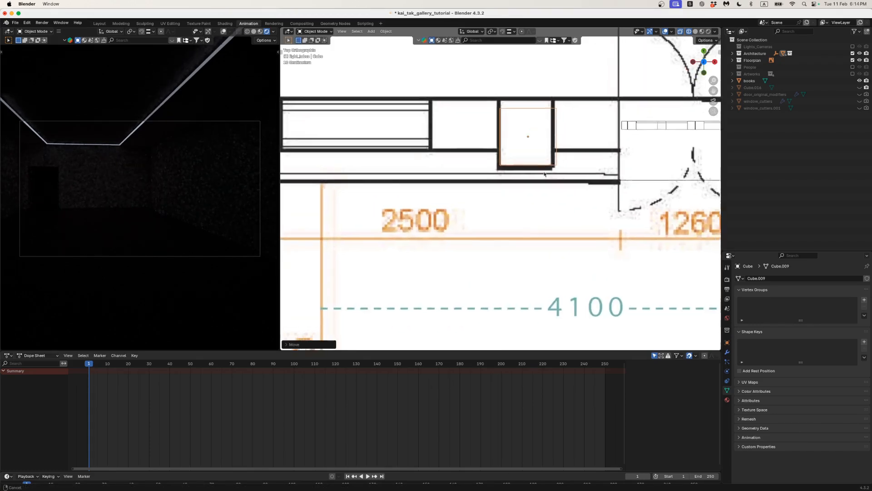
key(g)
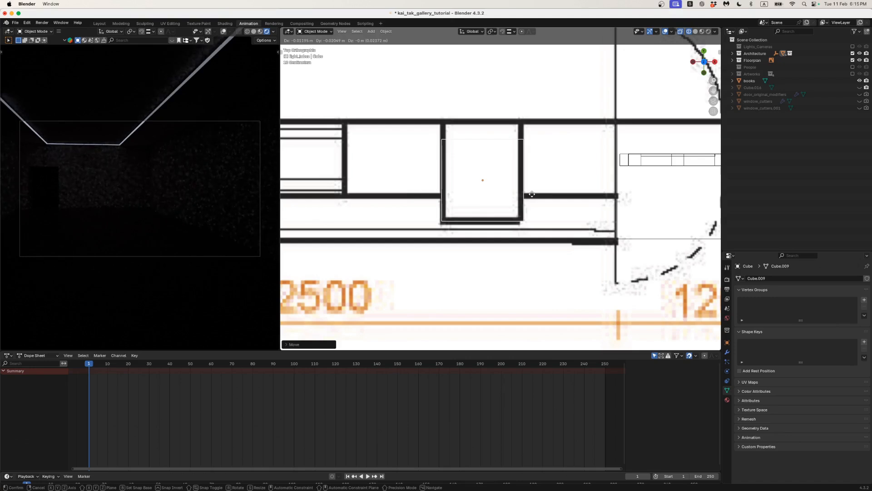
click(532, 194)
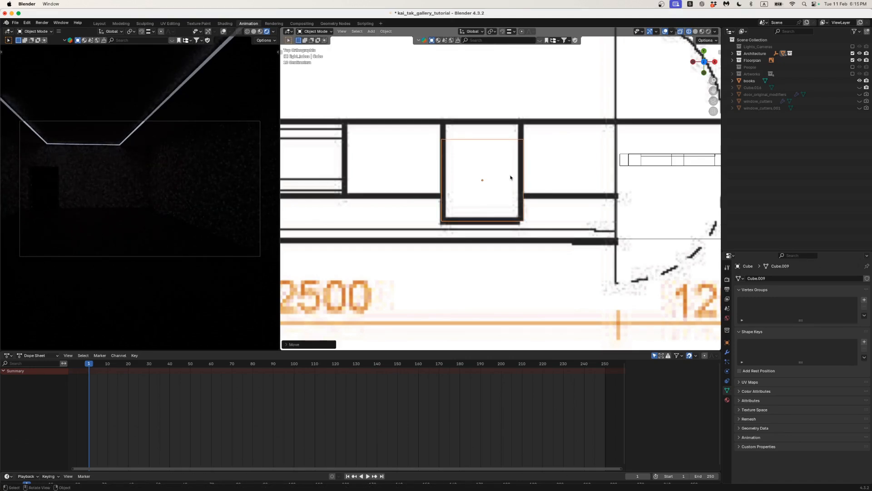
- Stretch the cube's outer side about 0.09 m along Y to the pillar's outer wall line, selecting all its outer vertices in wireframe
key(Tab)
key(1)
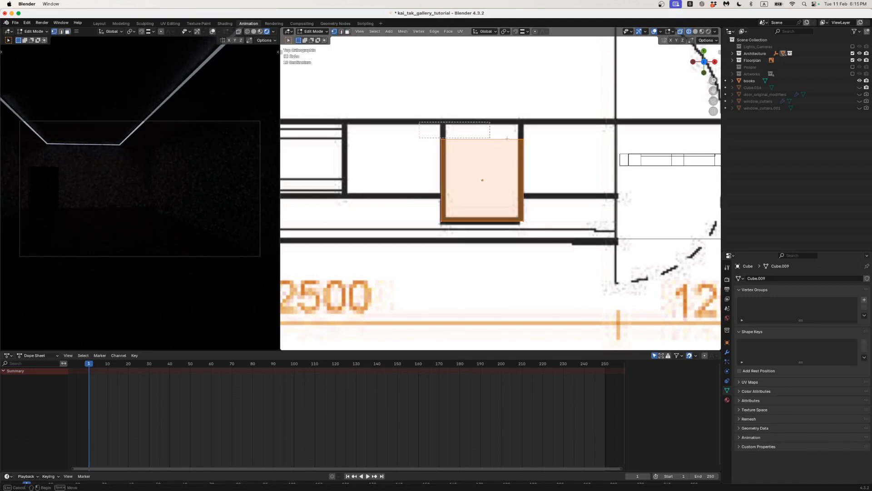
drag(425, 123, 543, 147)
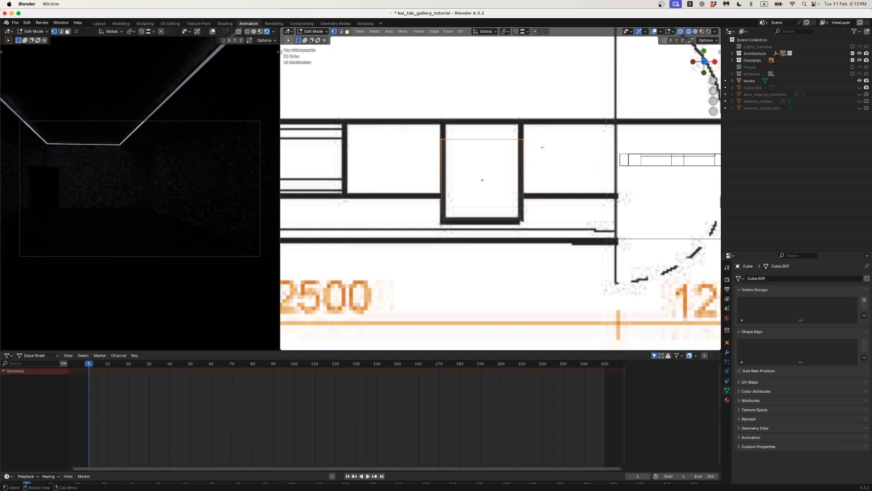
key(z)
click(501, 150)
drag(424, 123, 538, 147)
key(g)
key(y)
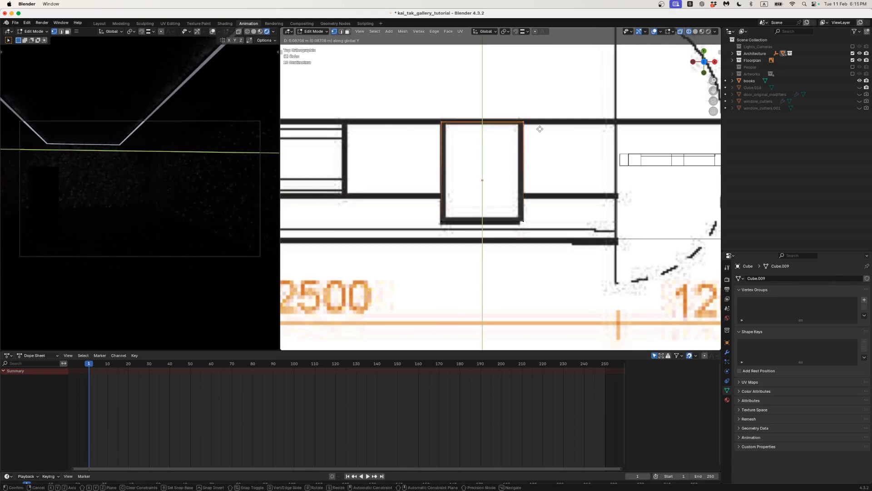
click(540, 129)
key(Tab)
scroll(537, 150, down, 5)
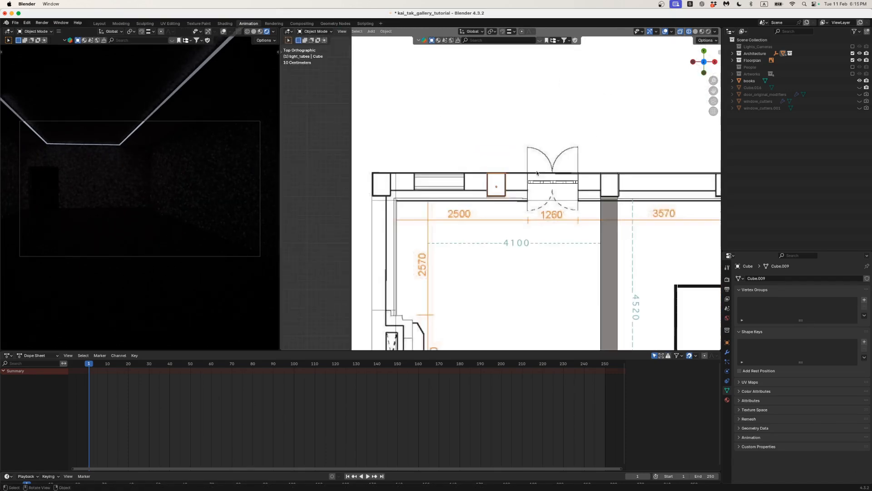
- In right side view, raise the cube along Z until it sits just above the roof, at about Z 3.8 m
click(715, 62)
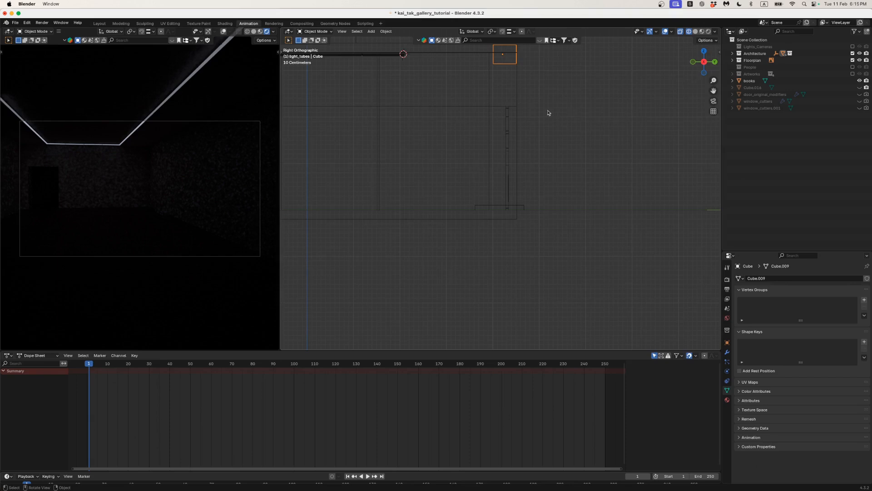
scroll(549, 113, down, 3)
shift+middle_drag(536, 127, 561, 191)
scroll(541, 181, up, 3)
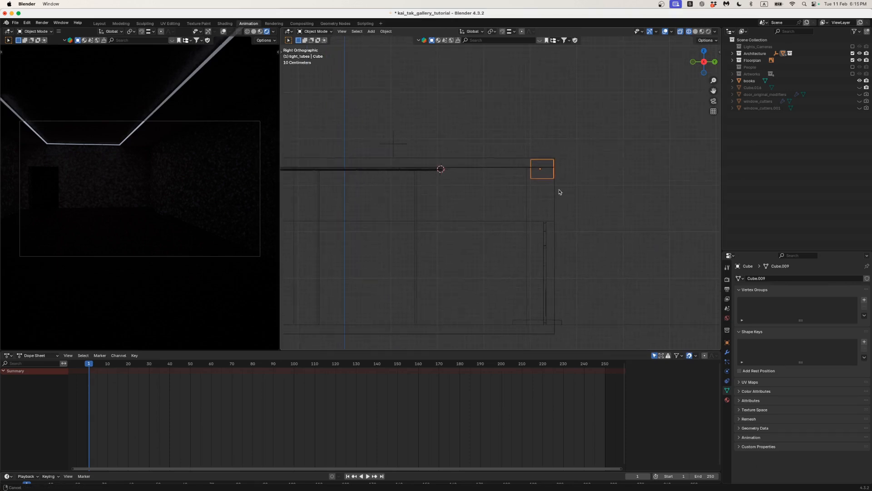
key(g)
key(z)
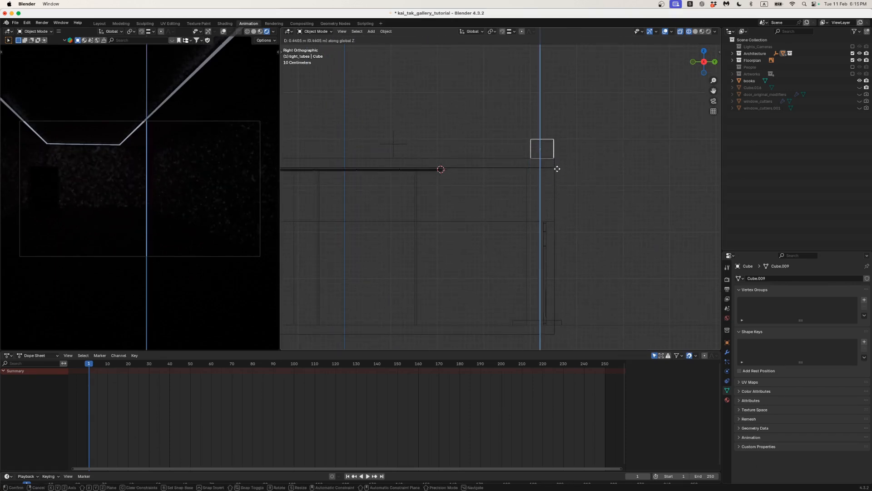
click(558, 169)
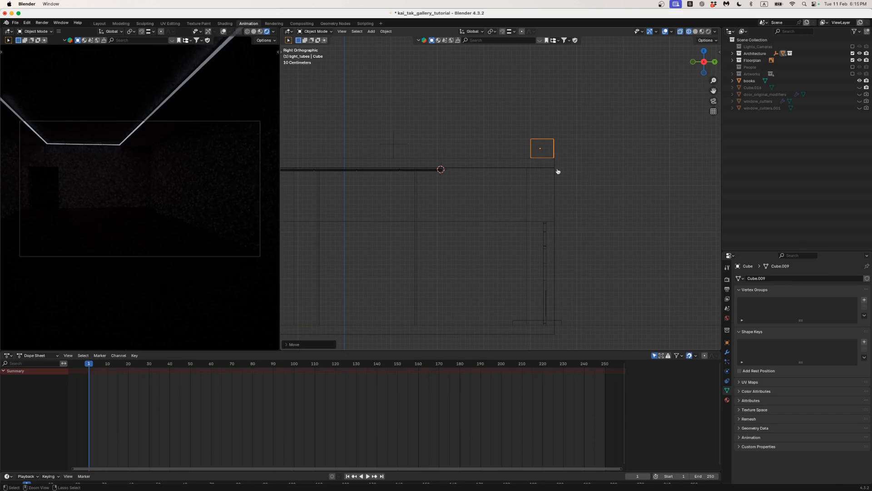
- Switch to Preview, examine the ceiling beams in AVA_gallery_photo_3 and return to Blender
key(super+Tab)
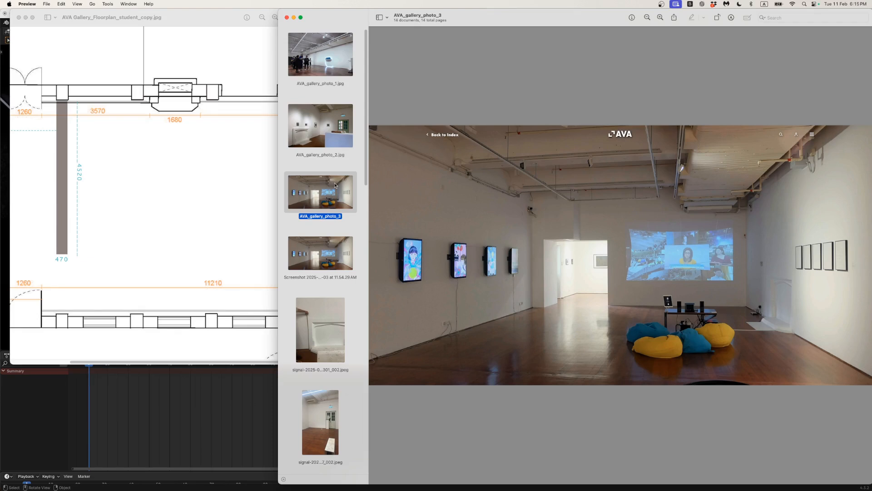
click(184, 188)
click(530, 182)
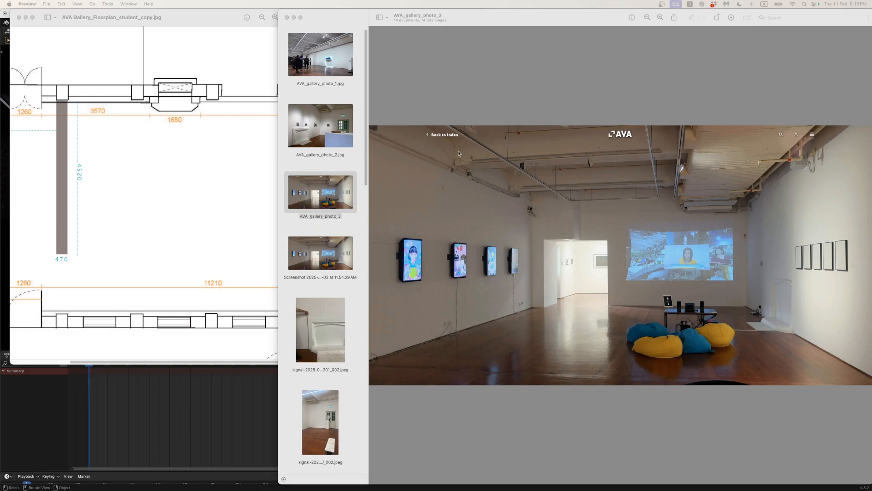
key(super+Tab)
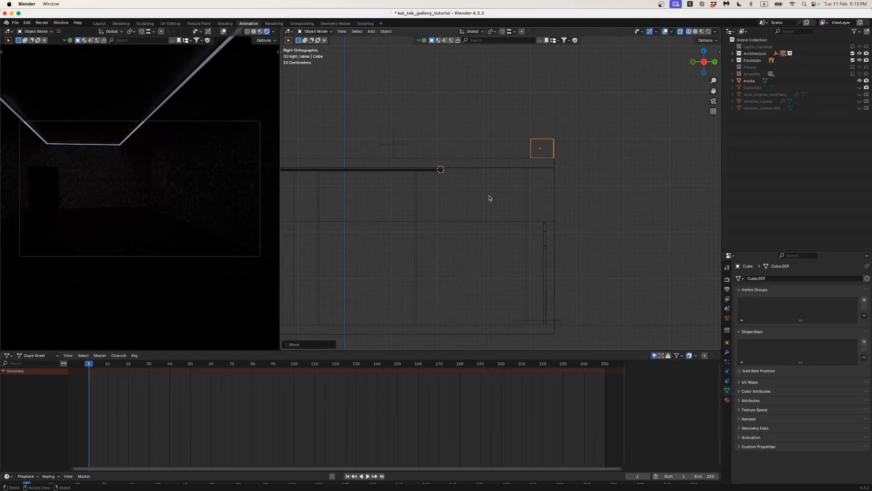
- Show the cube's transform values and set its Z dimension to 3.38 m
scroll(550, 230, down, 1)
shift+middle_drag(550, 231, 547, 222)
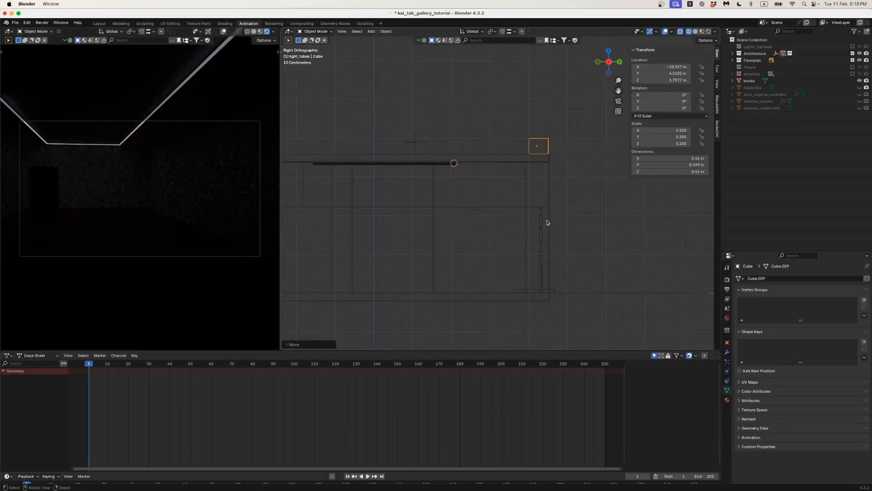
key(n)
click(694, 173)
text(3)
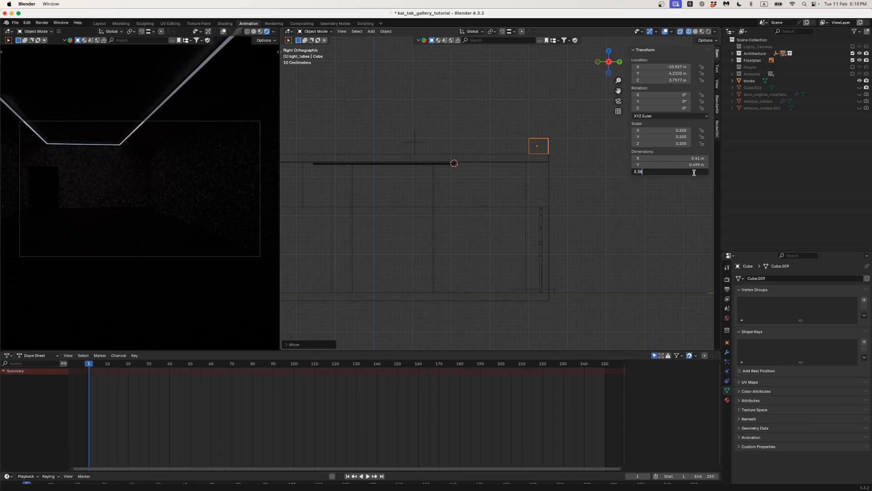
text(.38)
key(Return)
- Raise the tall box along Z by about 1.31 m so its bottom sits at the height of the ceiling
key(g)
key(z)
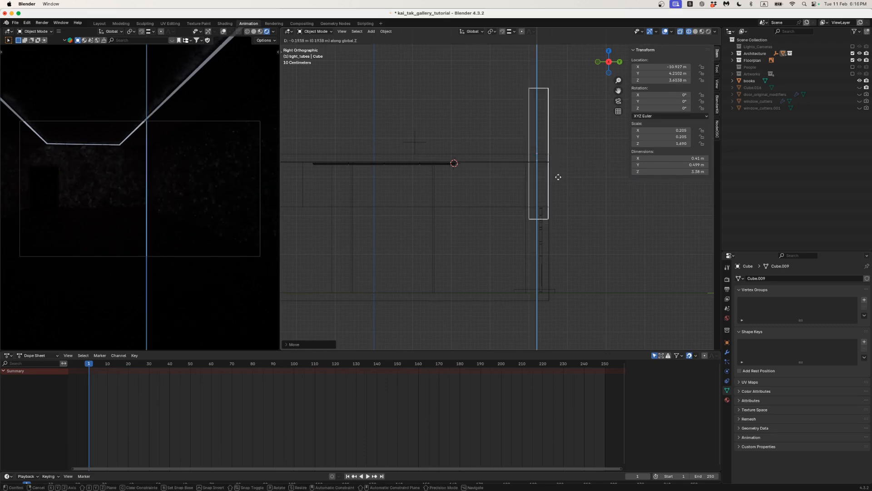
right_click(557, 234)
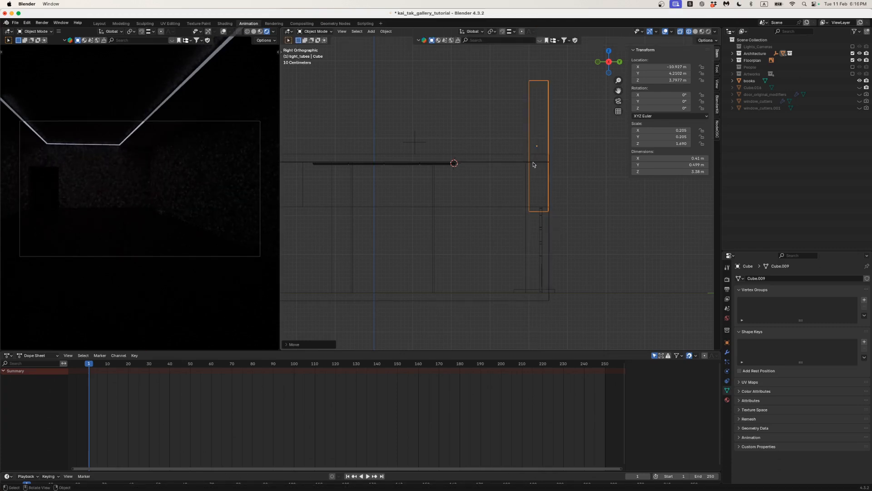
key(g)
key(z)
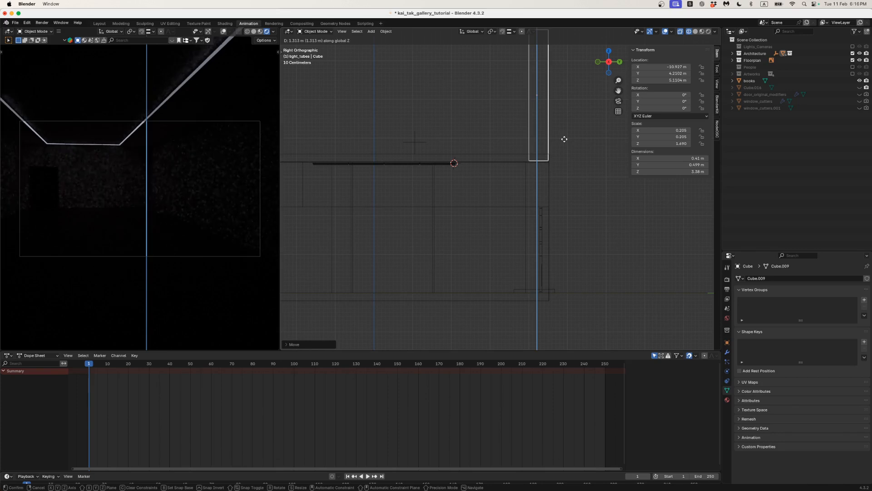
click(565, 139)
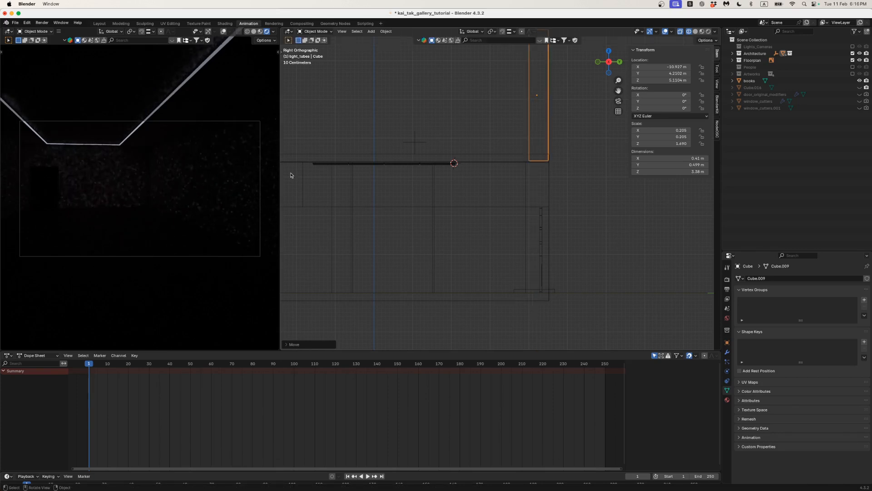
- Include the Lights_Cameras collection in the view layer again and compare the rendered ceiling with the beams in AVA_gallery_photo_3 in Preview
click(853, 46)
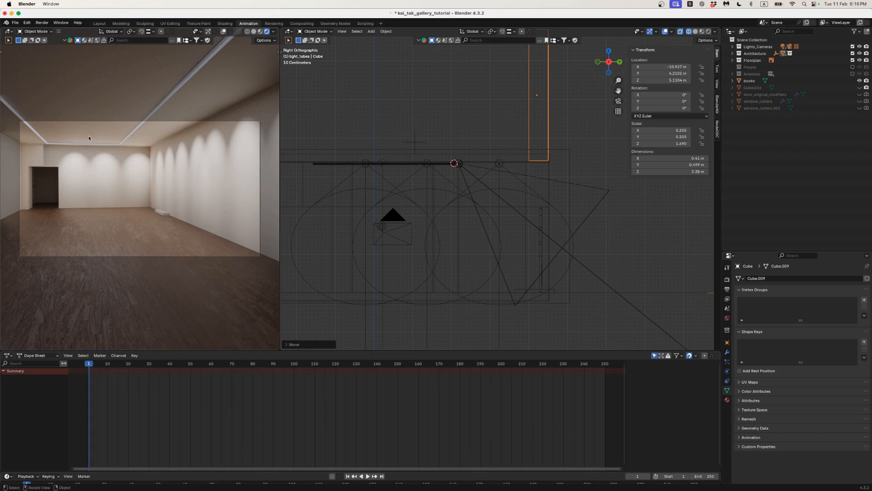
key(super+Tab)
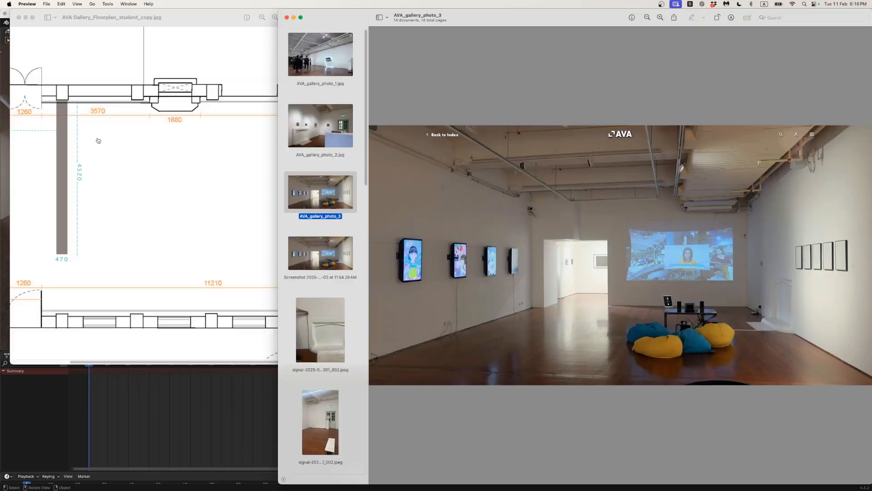
key(super+Tab)
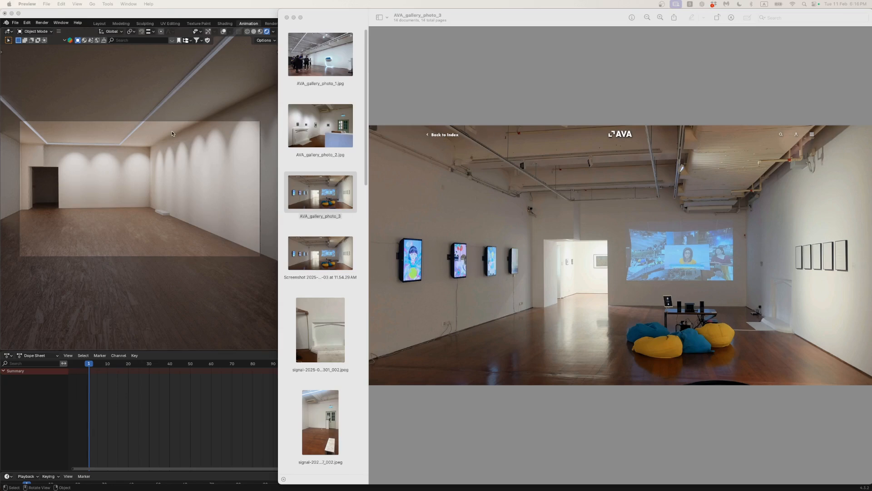
click(260, 18)
scroll(549, 153, down, 2)
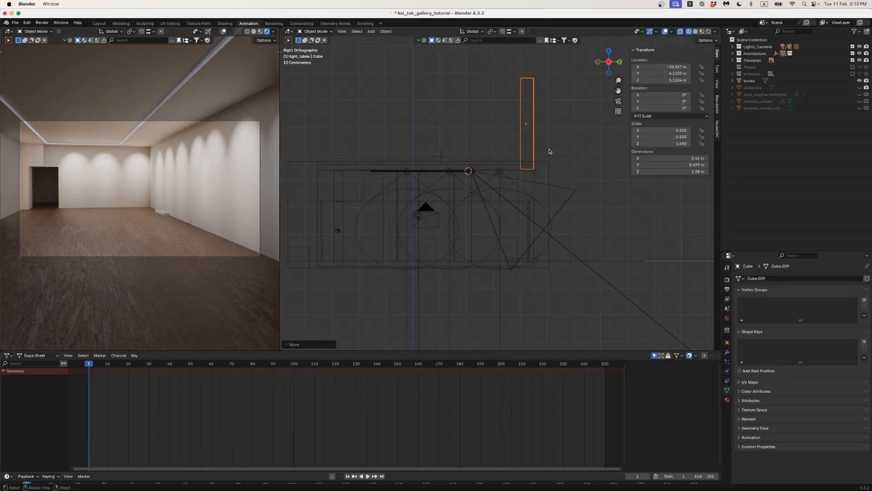
scroll(548, 153, up, 1)
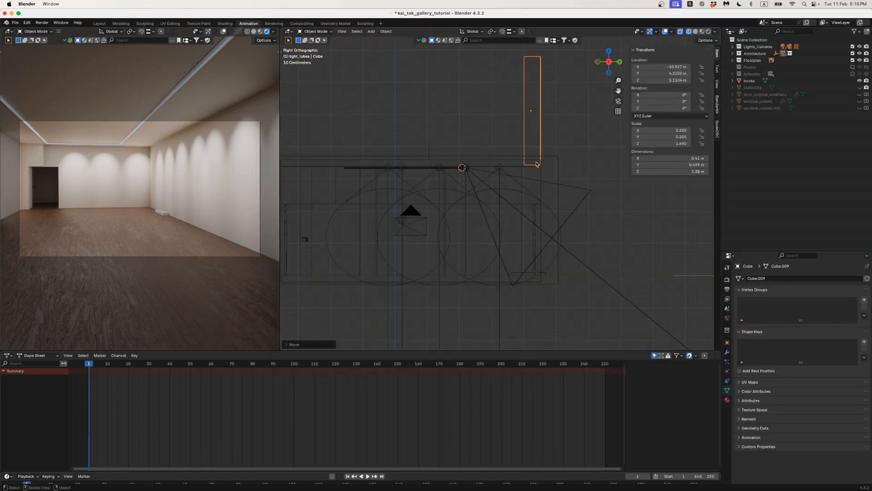
key(super+Tab)
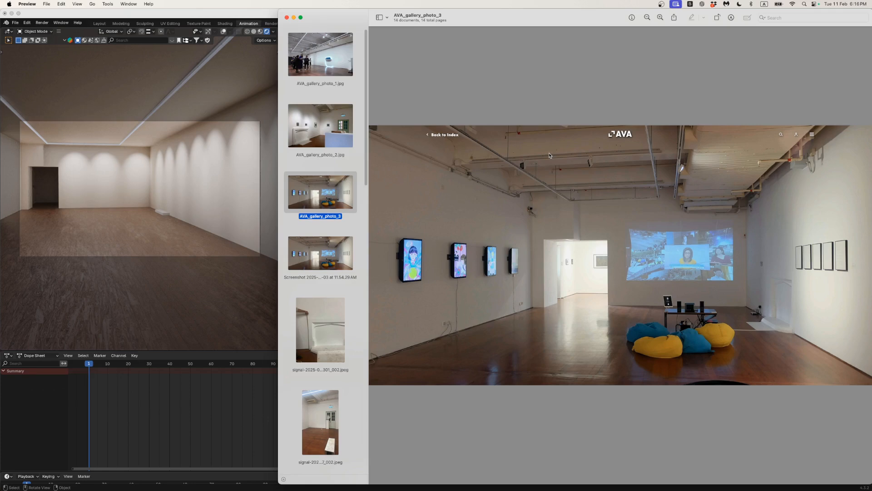
key(super+Tab)
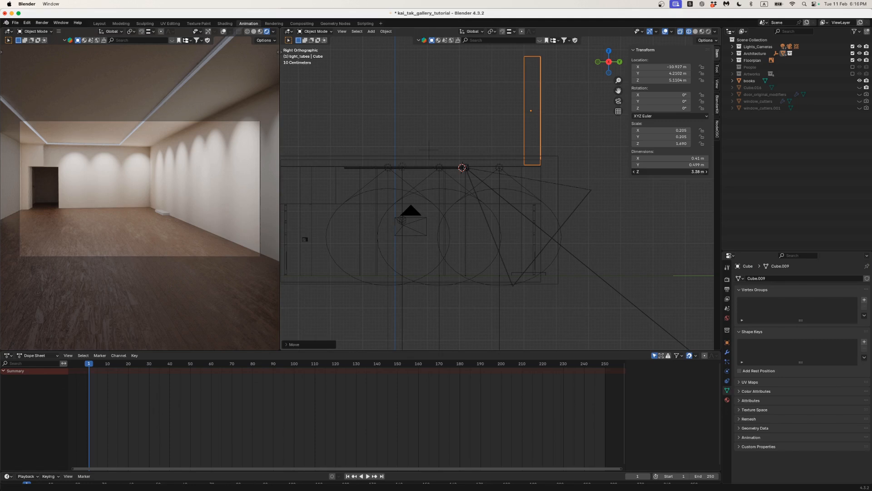
- Try a Z dimension of 0.45 m for the box and settle on 0.5 m
click(636, 172)
text(0.45)
key(Return)
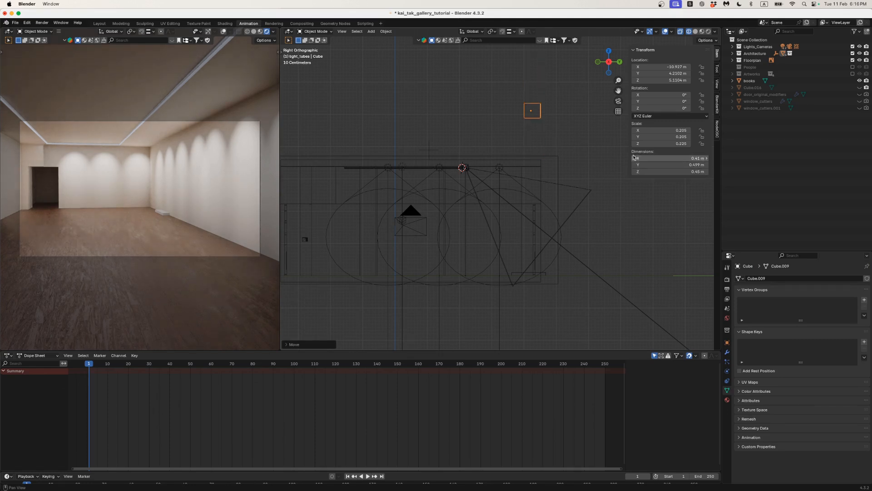
click(674, 172)
text(.5)
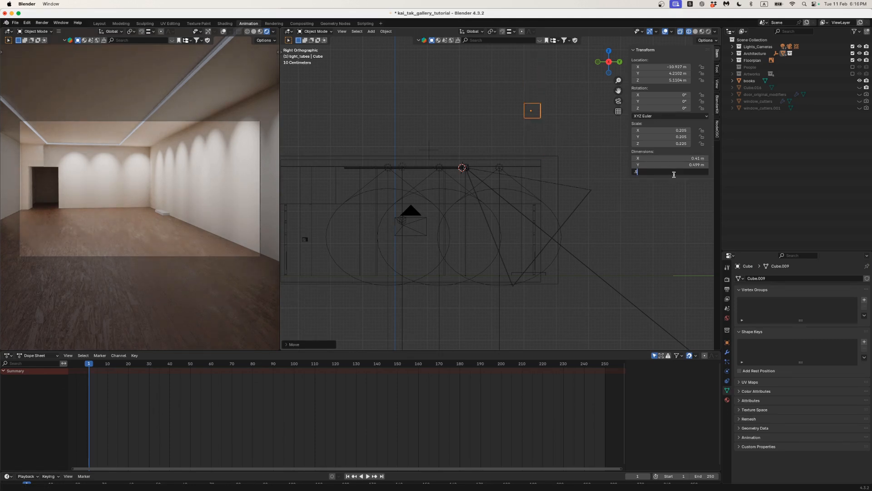
key(Return)
- Lower the box along Z and, with snapping enabled, align its bottom with the underside of the roof
key(g)
key(z)
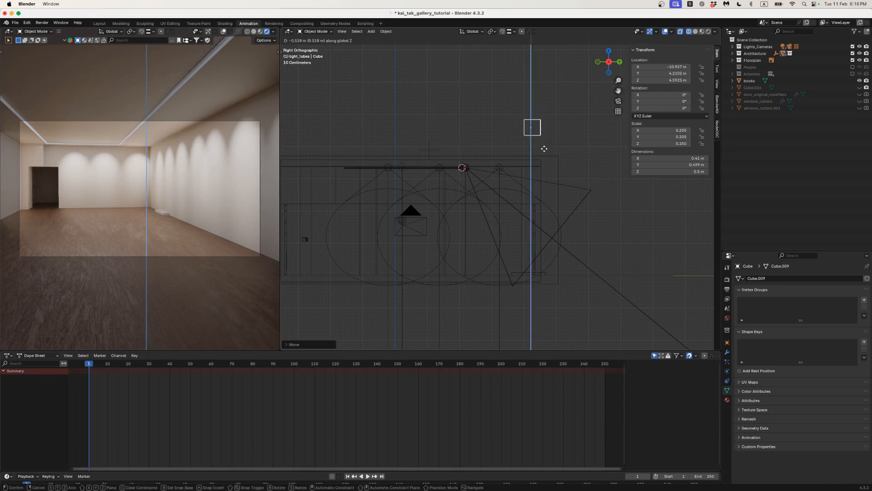
click(545, 169)
scroll(546, 169, up, 4)
key(shift+Tab)
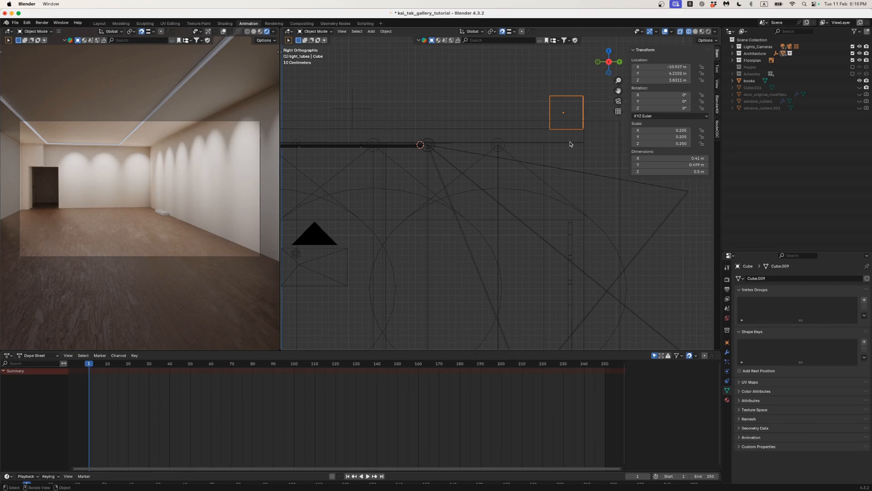
key(g)
key(z)
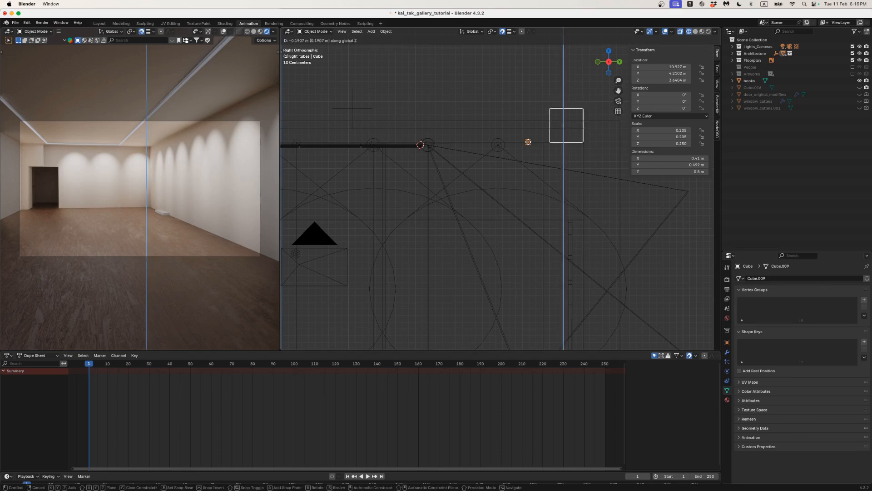
click(528, 142)
scroll(529, 142, down, 3)
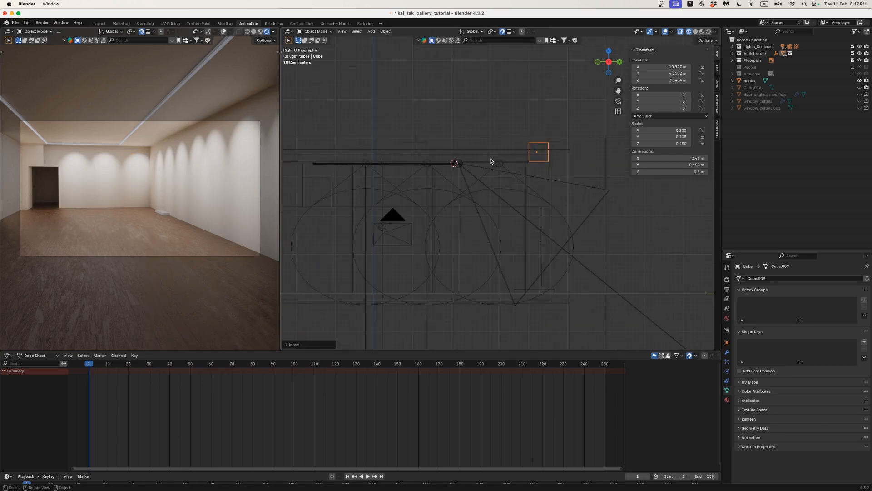
- Raise the roof along Z and snap its underside to the top of the 0.5 m high box
click(405, 144)
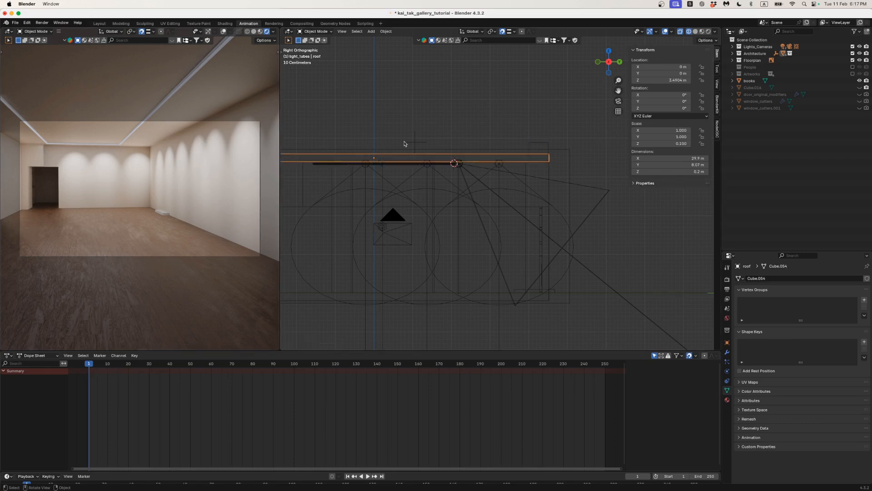
key(g)
key(z)
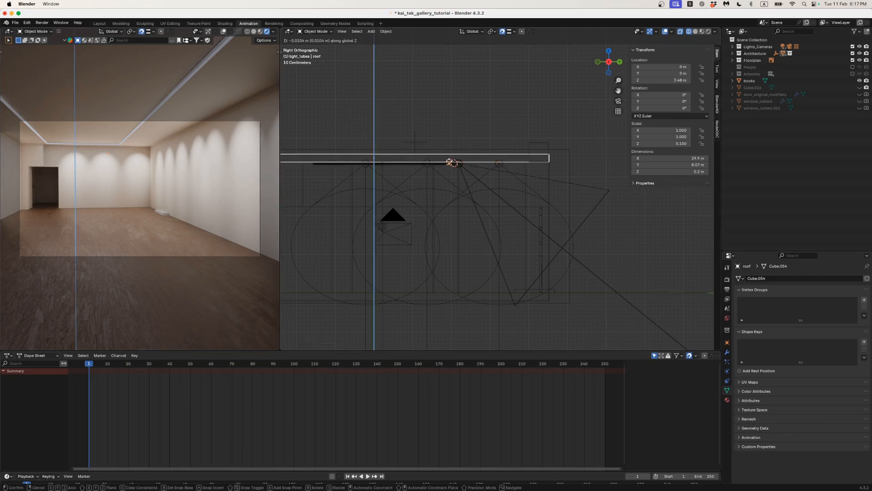
click(525, 142)
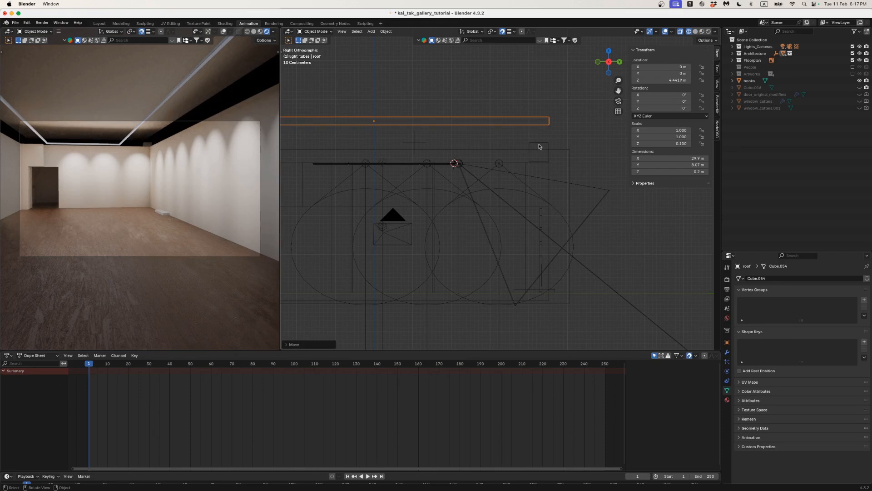
key(g)
key(z)
click(539, 144)
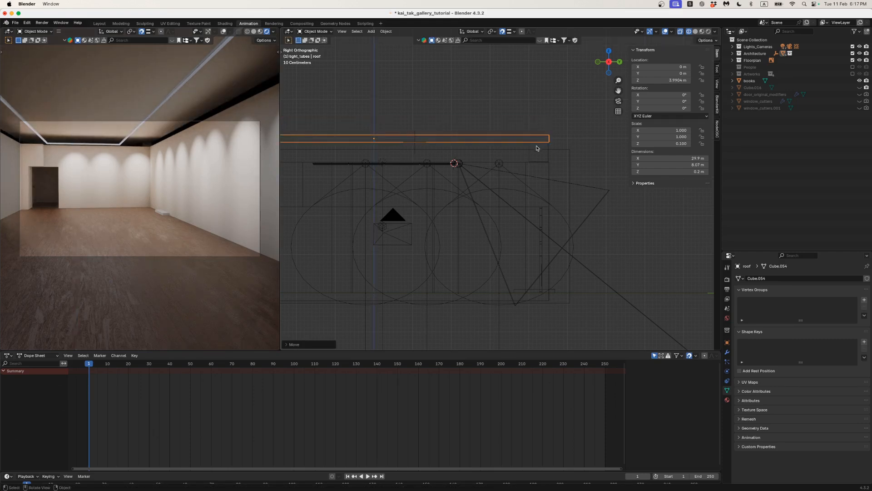
click(531, 150)
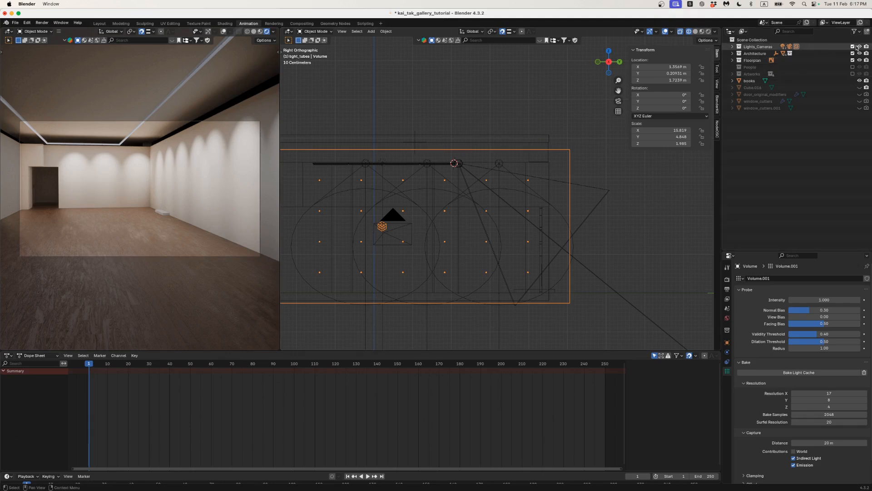
- Show the camera viewport in Material Preview shading and exclude the Lights_Cameras collection from the view layer
key(z)
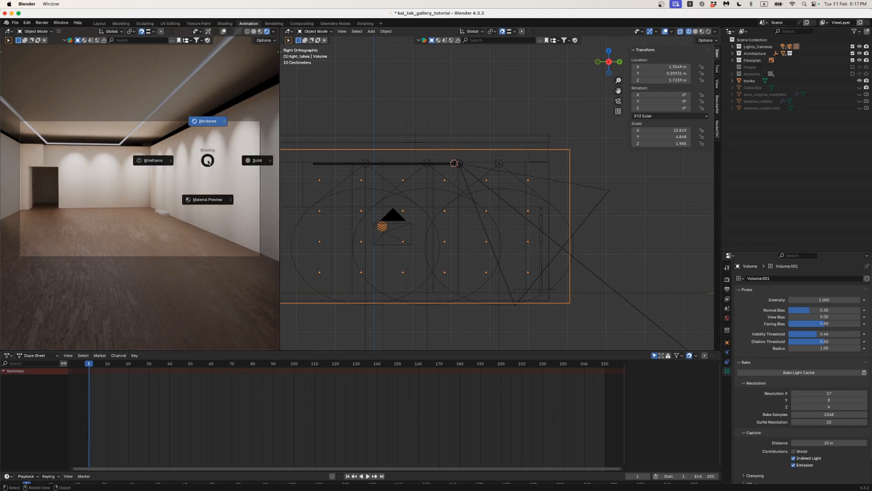
click(207, 200)
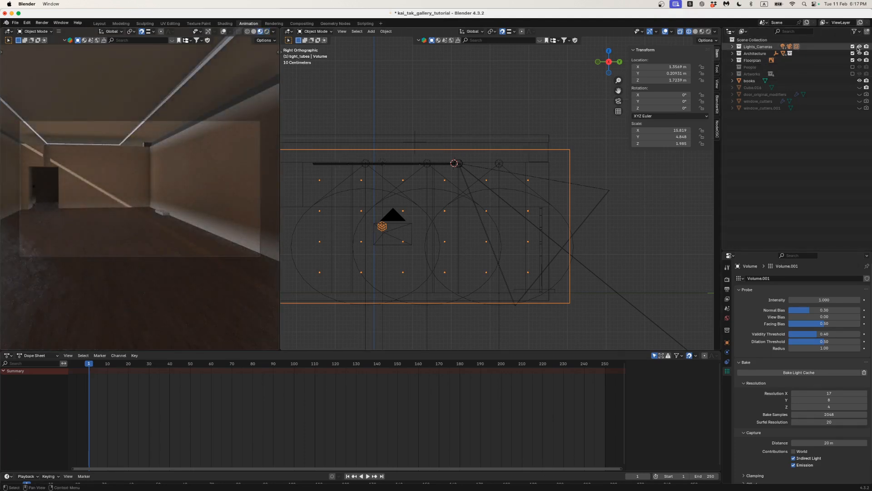
click(853, 47)
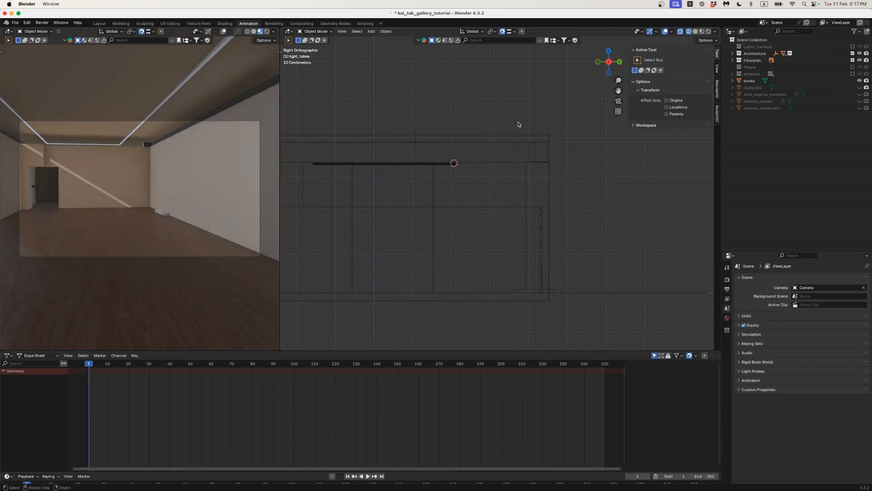
- Enter Edit Mode on the 0.5 m high ceiling box and select the vertices of its end facing the room
click(529, 151)
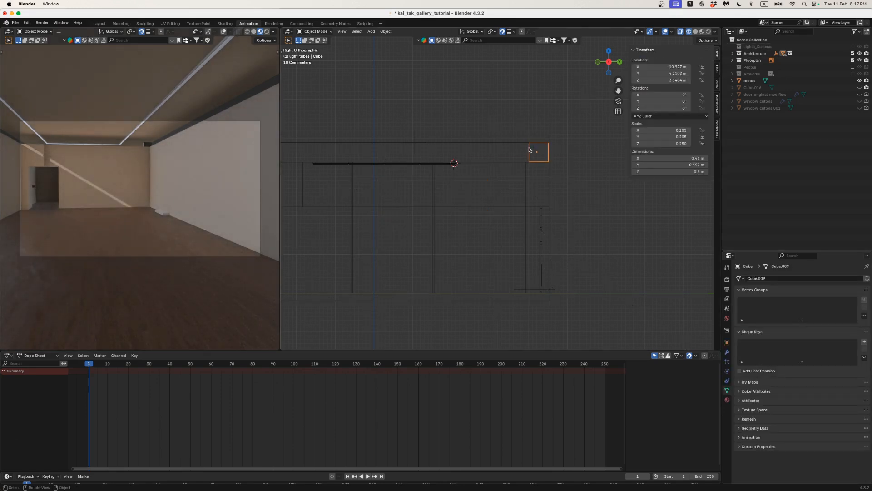
scroll(529, 150, down, 2)
key(Tab)
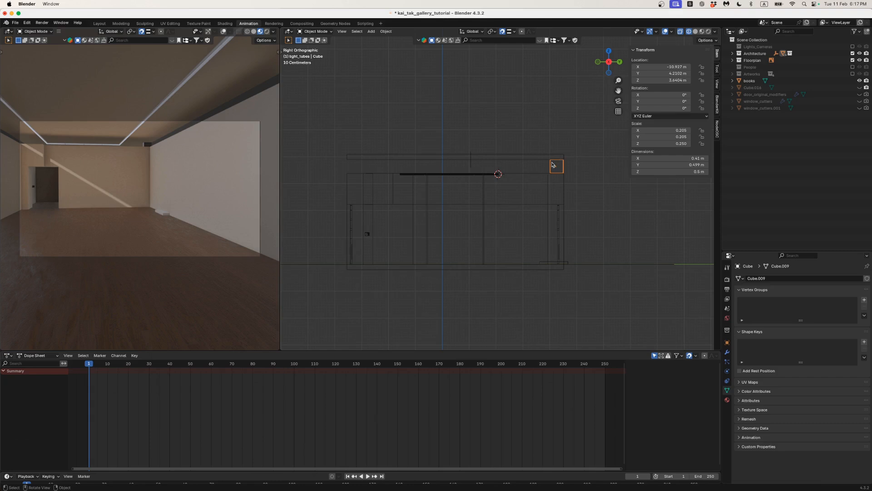
drag(541, 145, 554, 189)
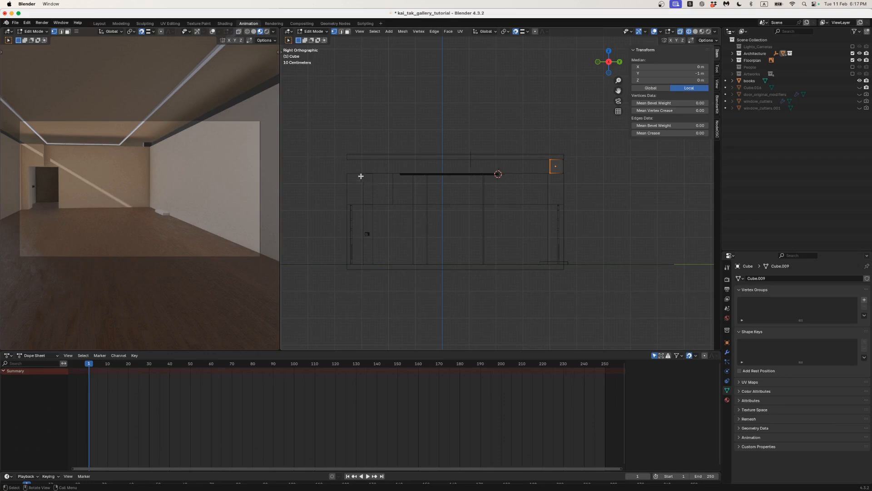
key(g)
key(x)
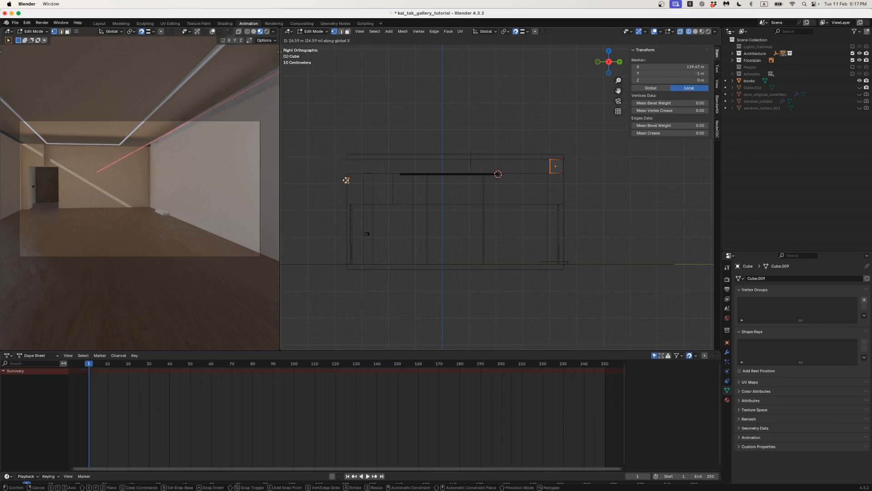
key(Escape)
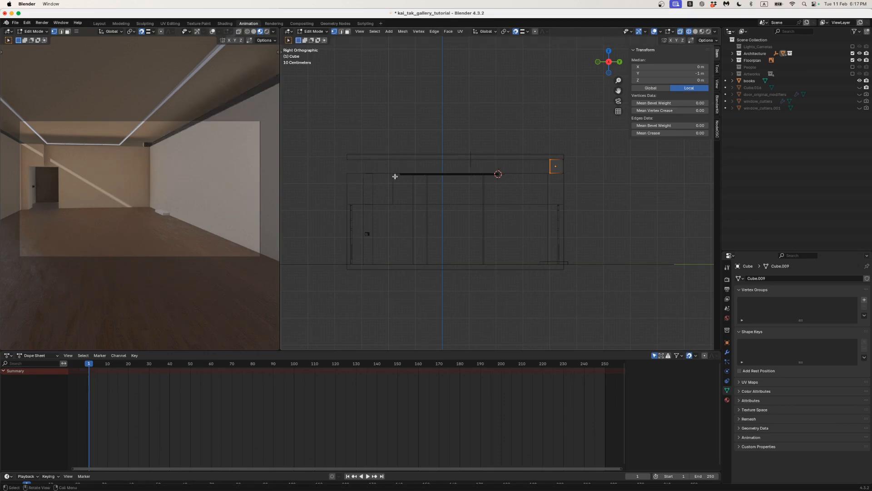
- Stretch the box's selected end along Y to the outer edge of the opposite wall, then leave Edit Mode
key(g)
key(y)
click(347, 178)
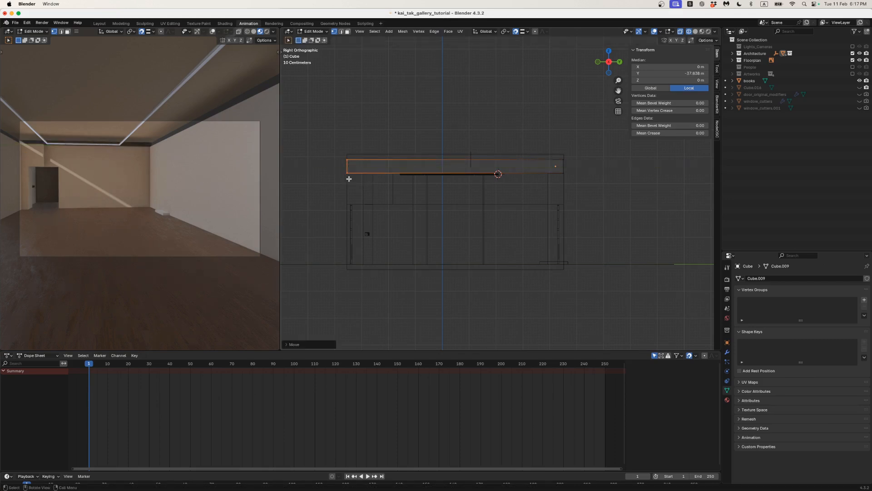
key(Tab)
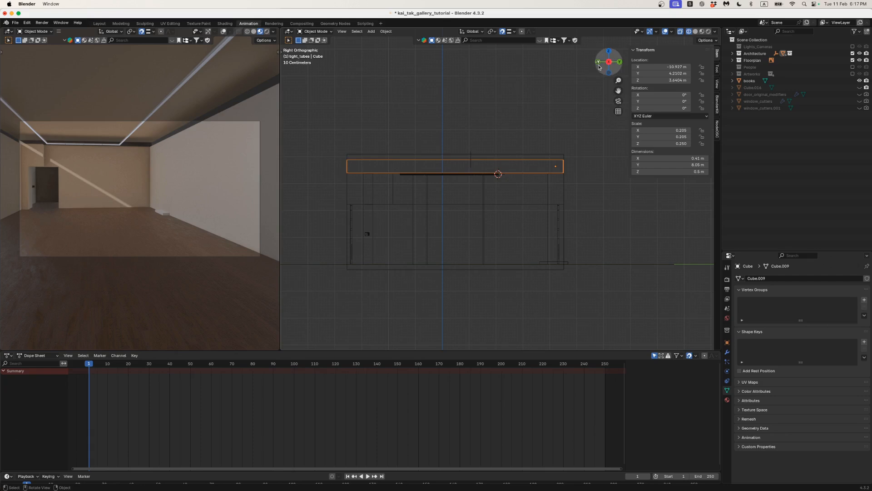
- From the top view, move the beam along X onto the first pillar pair past the partition wall, at about X -6.0 m
click(608, 51)
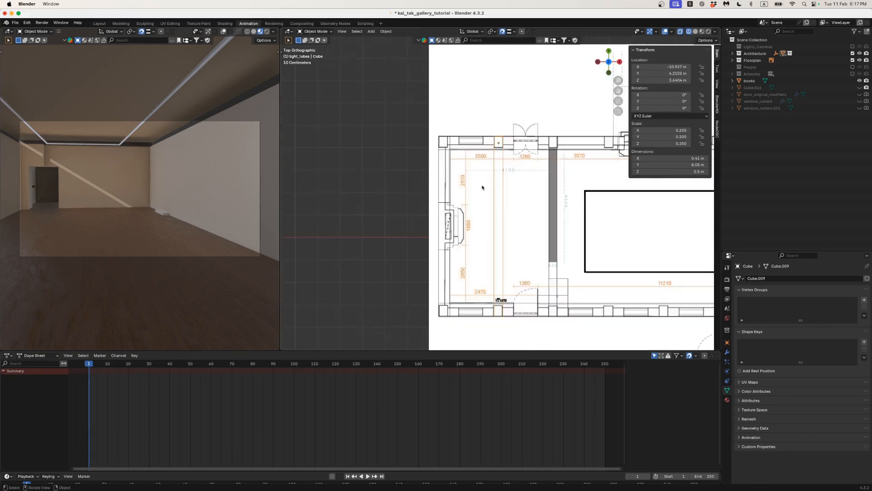
scroll(482, 187, down, 3)
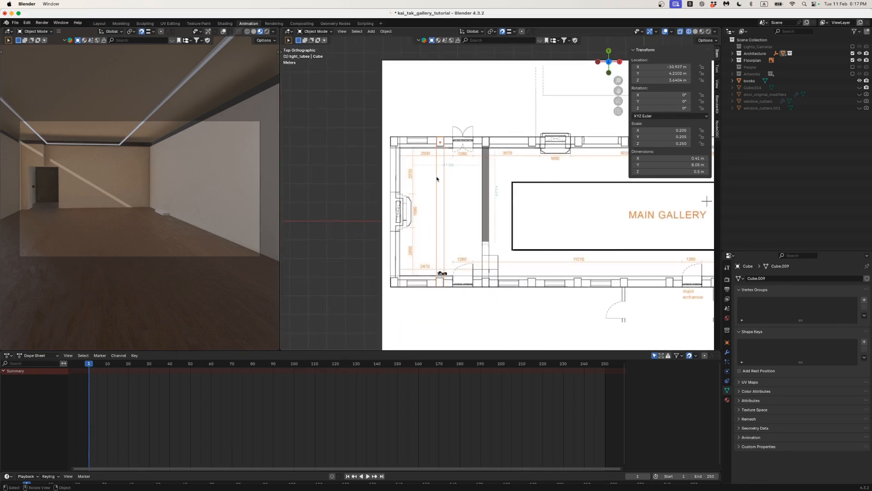
key(g)
key(x)
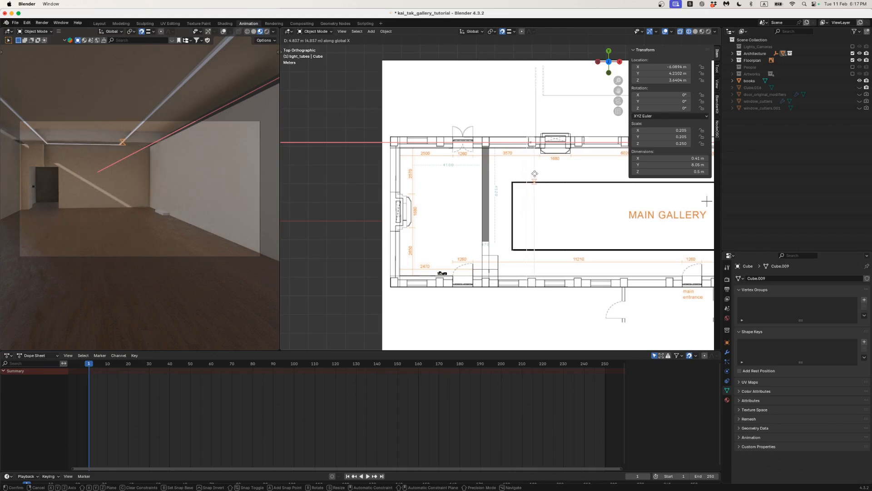
click(535, 173)
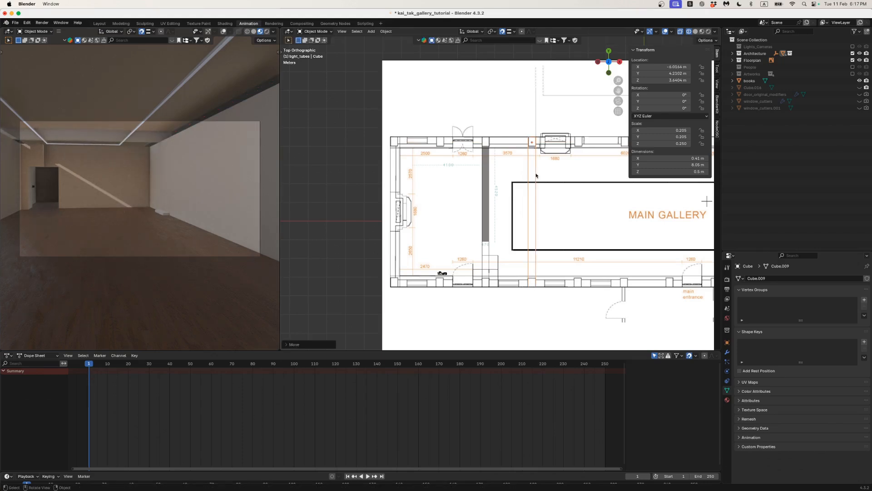
shift+middle_drag(536, 177, 487, 174)
key(g)
key(x)
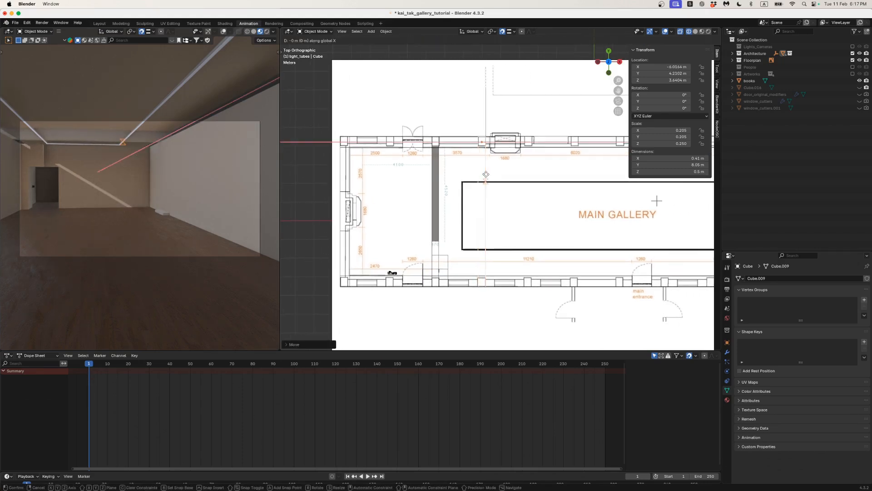
click(486, 174)
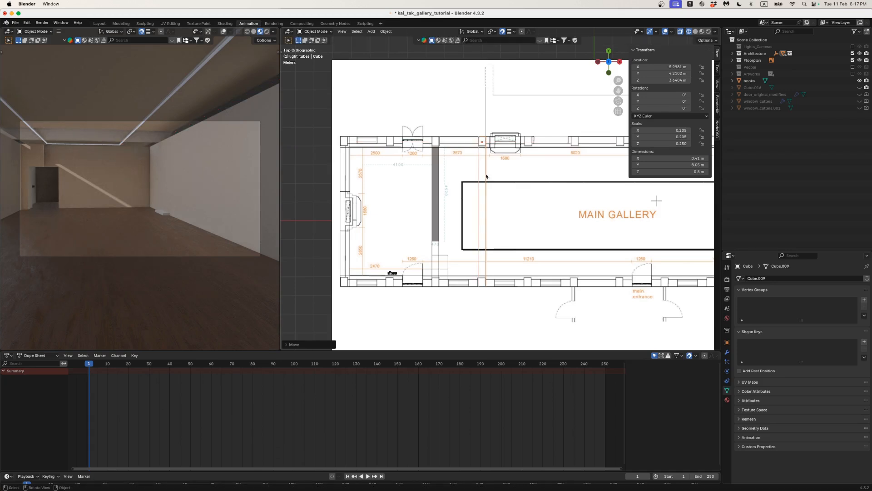
key(shift+d)
key(x)
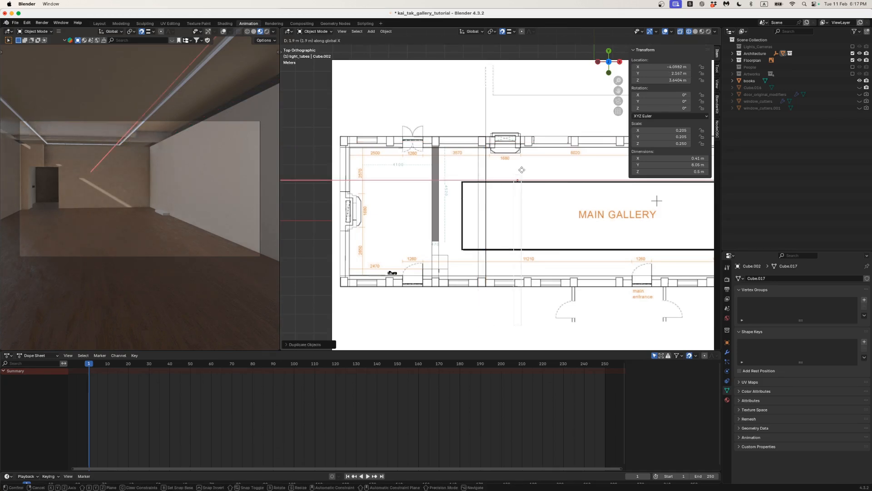
key(Escape)
key(Delete)
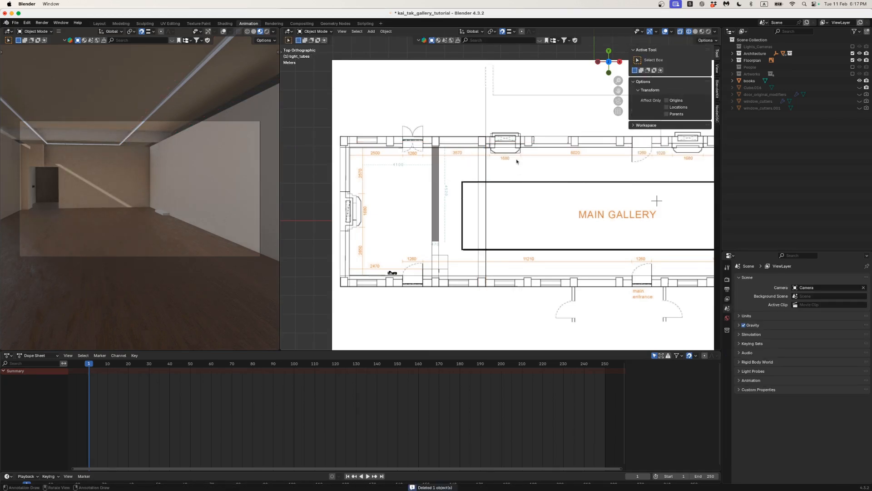
- Disable snapping and duplicate the beam twice along X, about 2.5 m apart, onto the next two pillar positions
click(502, 31)
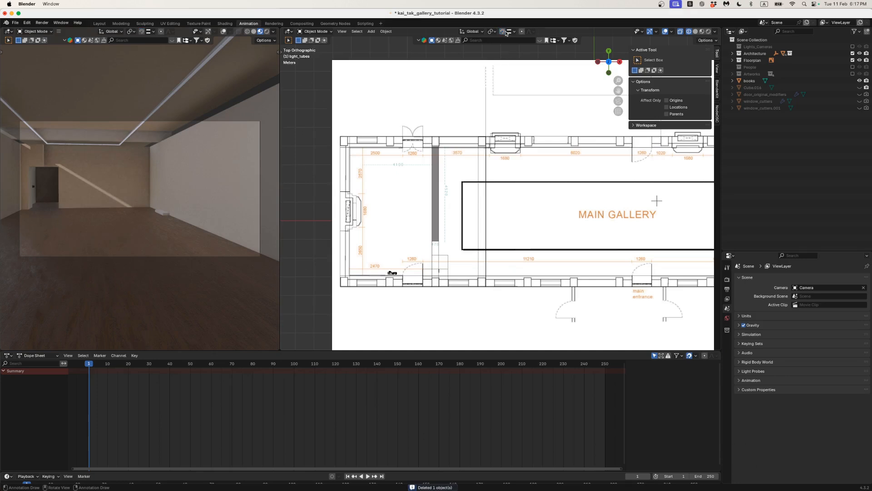
click(486, 169)
key(shift+d)
key(x)
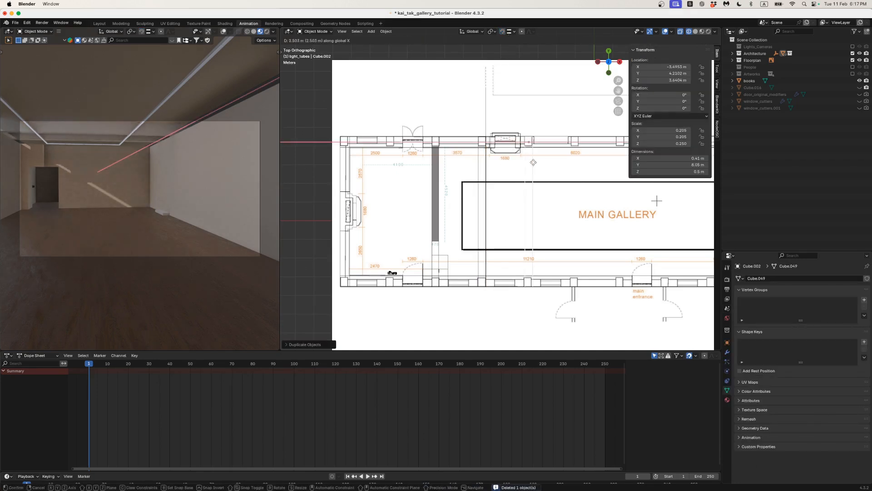
click(534, 165)
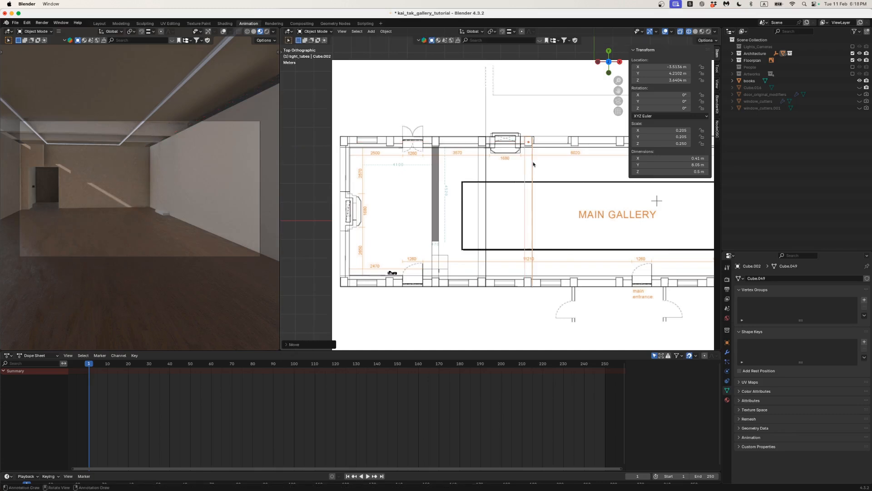
key(shift+d)
key(x)
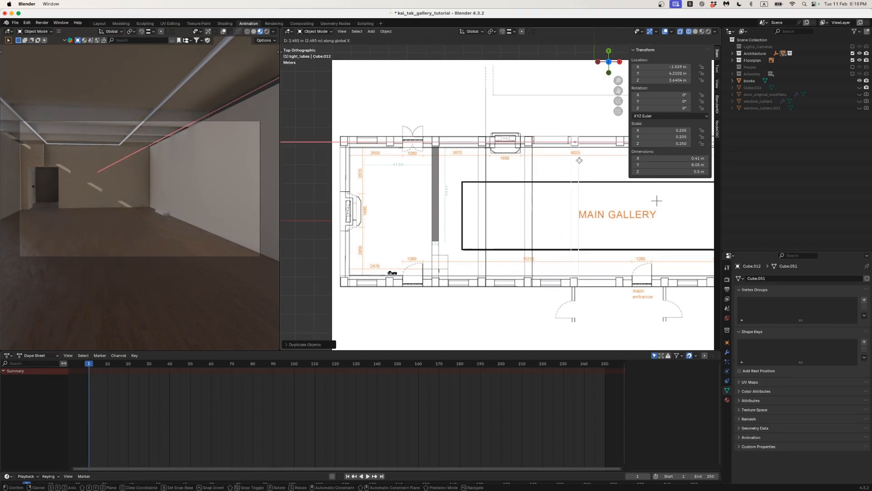
click(580, 160)
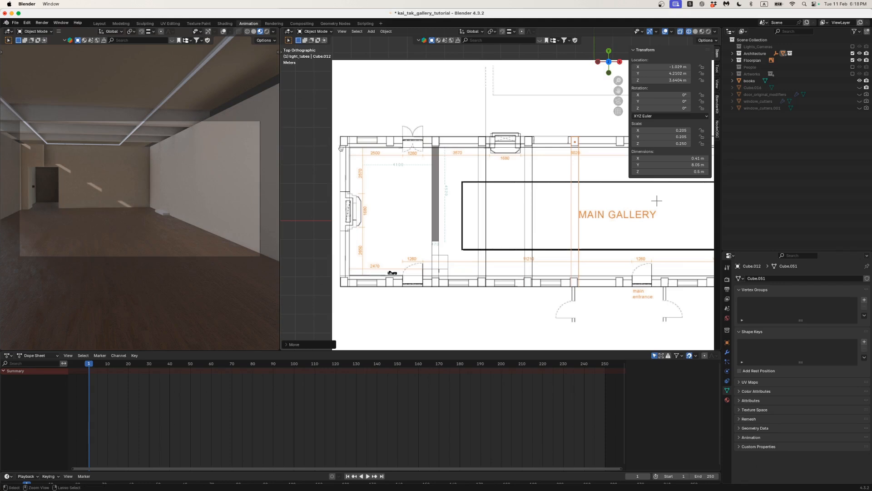
- Compare the beam arrangement in the camera viewport, seen from several angles, with the ceiling in AVA_gallery_photo_3 in Preview
key(super+Tab)
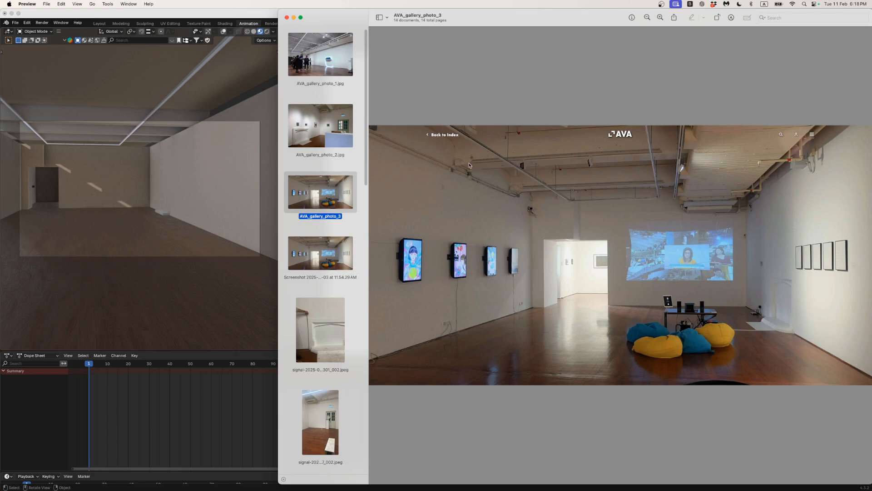
click(132, 158)
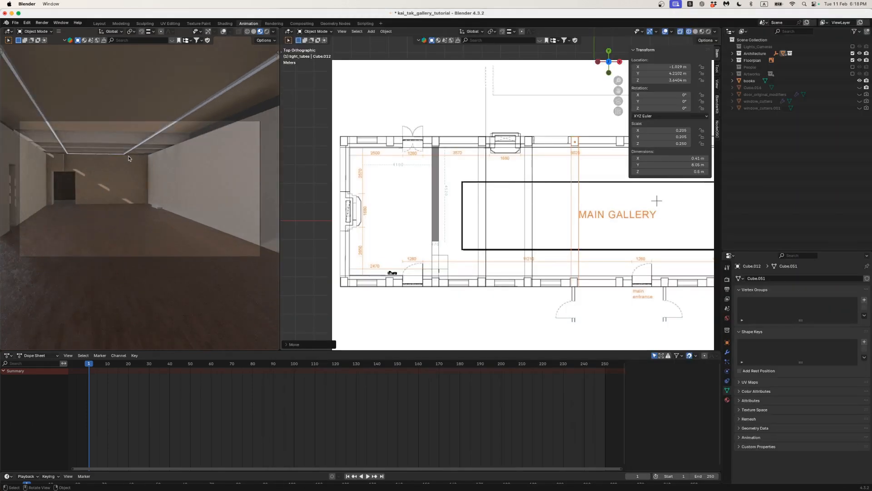
middle_drag(134, 167, 123, 164)
click(123, 164)
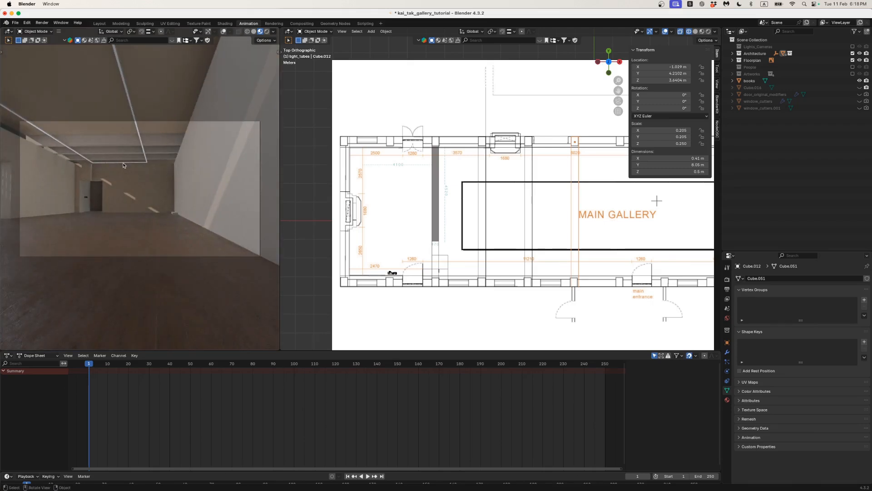
key(super+Tab)
middle_drag(123, 167, 121, 171)
key(super+Tab)
key(super+Tab)
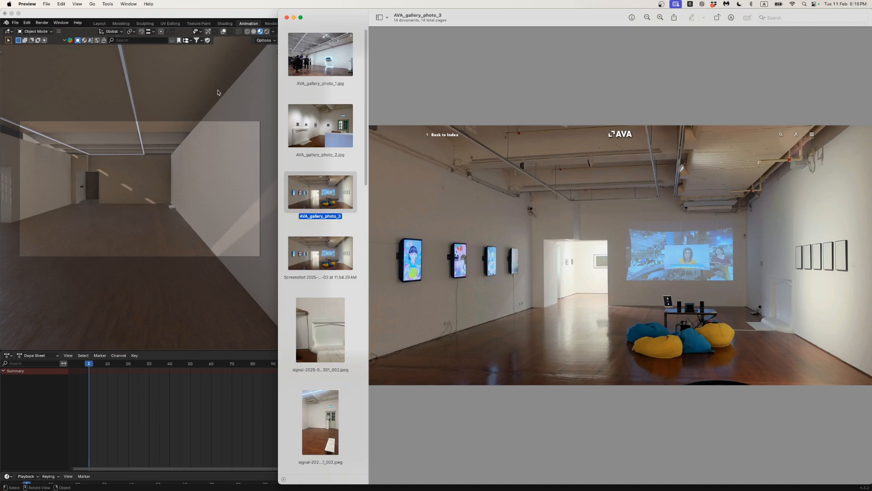
key(super+Tab)
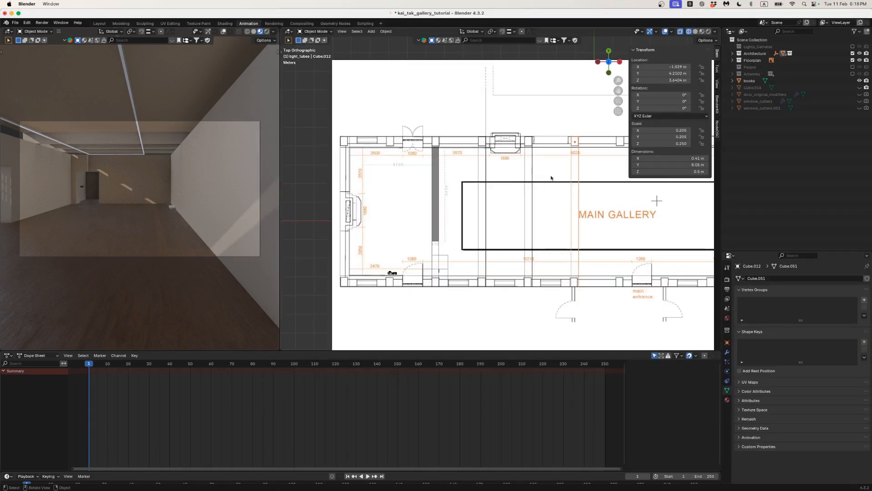
- Delete the two duplicated beams in the main gallery, keeping only the original beam
key(x)
click(537, 172)
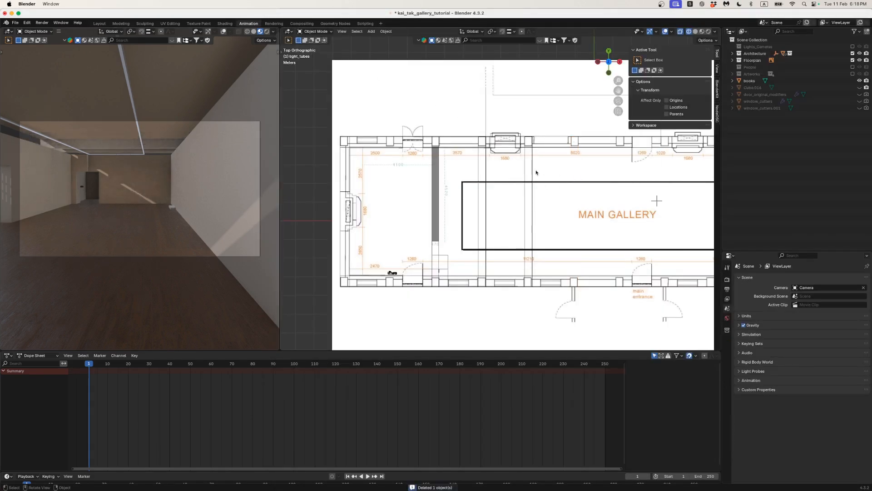
click(531, 169)
key(x)
click(531, 167)
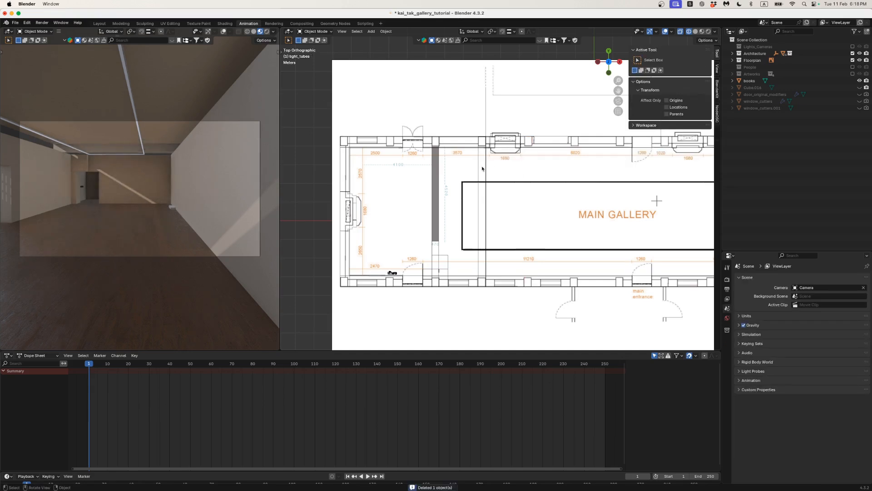
- Move the original beam along X back onto the pillar pair in the small room, at X -10.937 m
click(485, 168)
scroll(486, 167, up, 2)
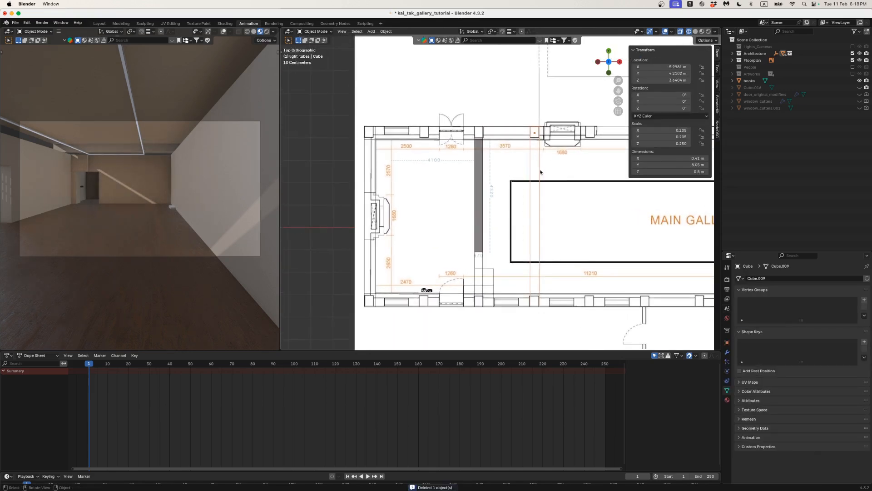
key(g)
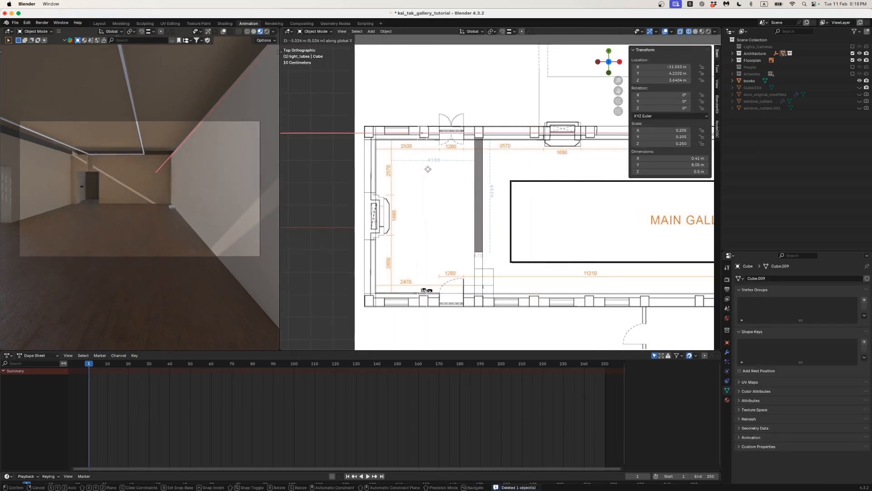
click(402, 144)
scroll(403, 143, up, 5)
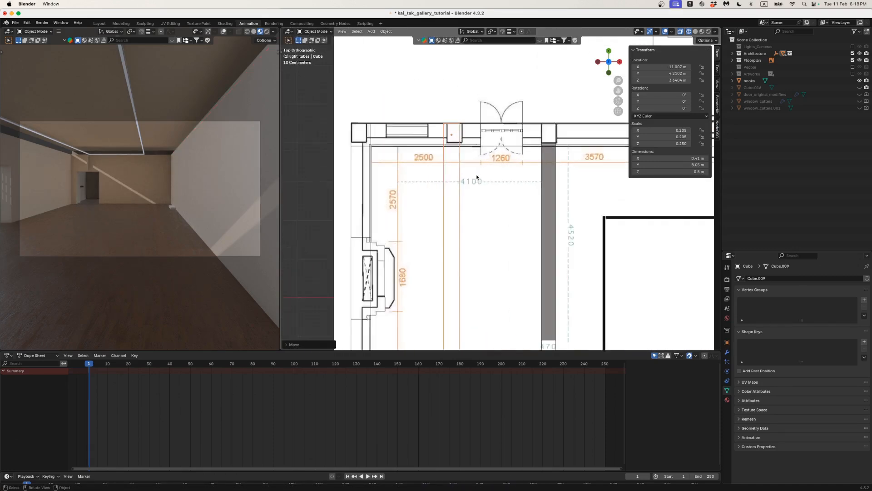
key(g)
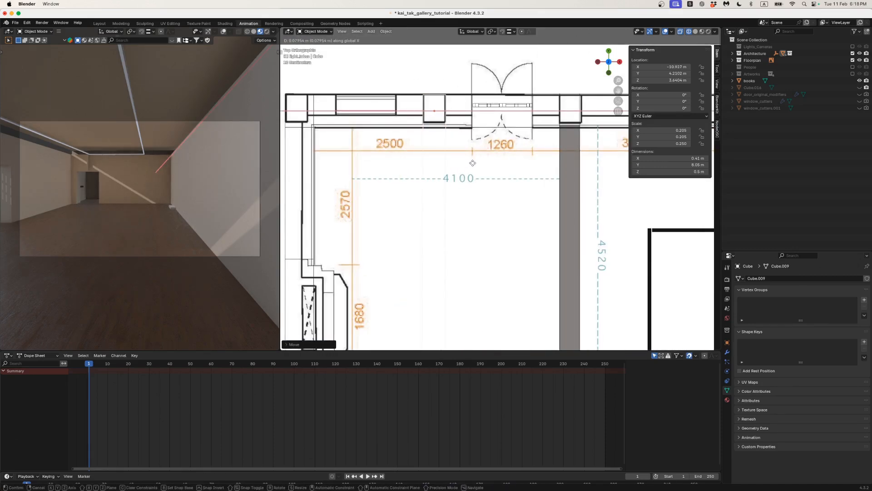
click(469, 167)
scroll(471, 171, down, 1)
scroll(470, 171, down, 5)
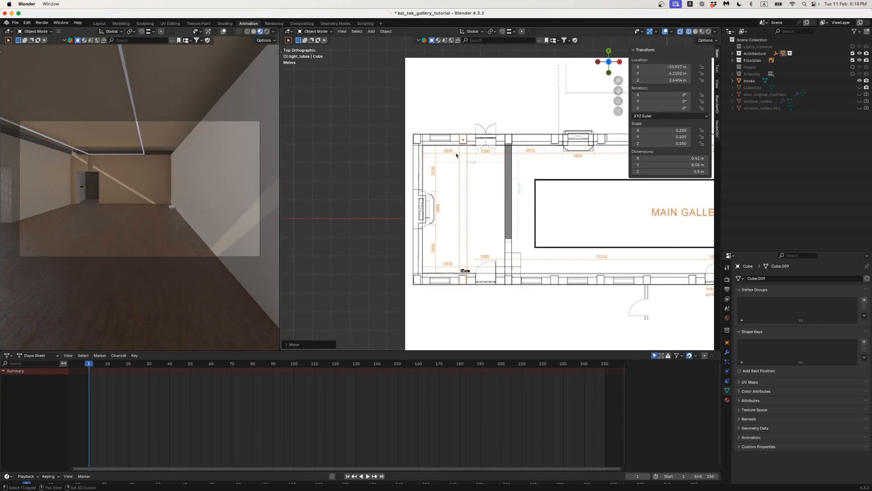
- Move the beam into a new collection named ceiling_architecture and nest that collection inside Architecture
key(period)
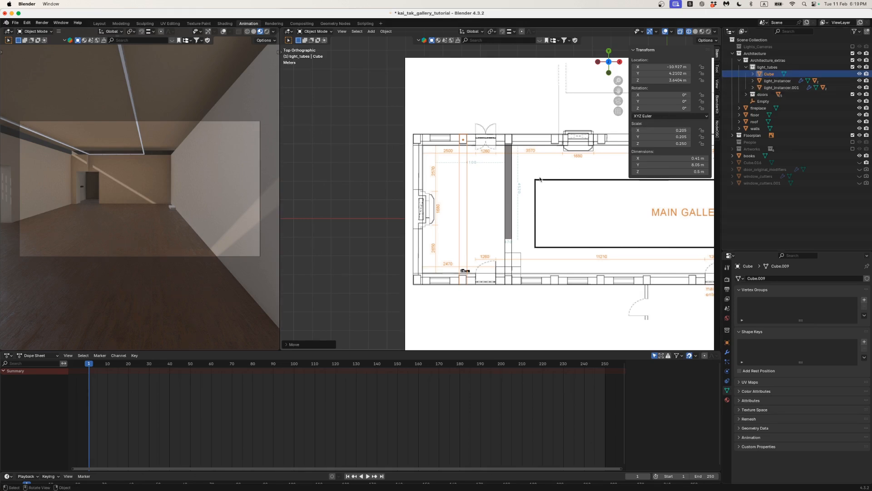
key(m)
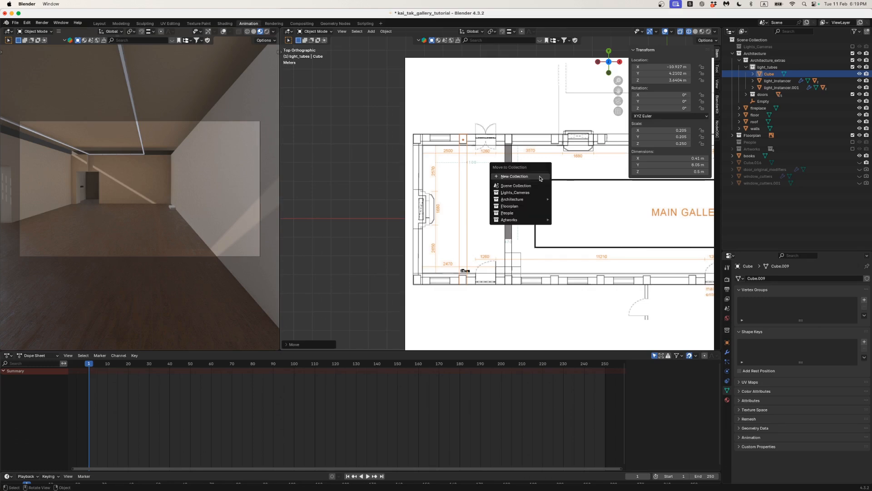
key(m)
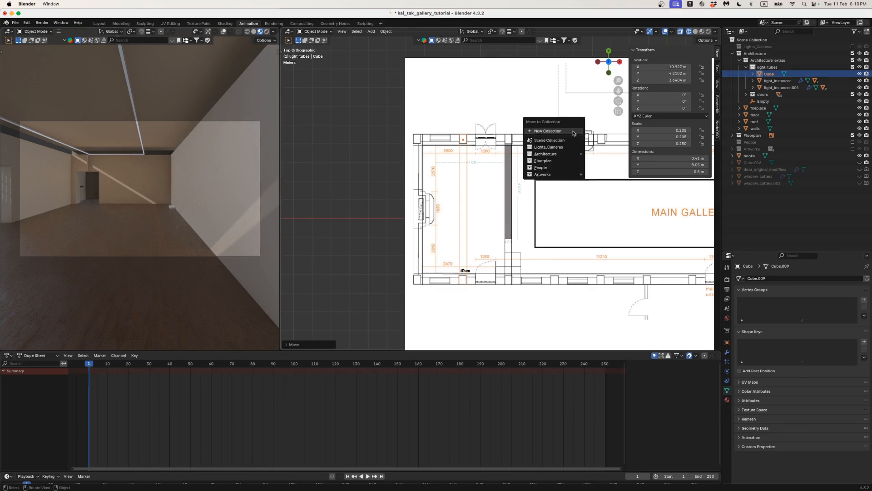
click(573, 133)
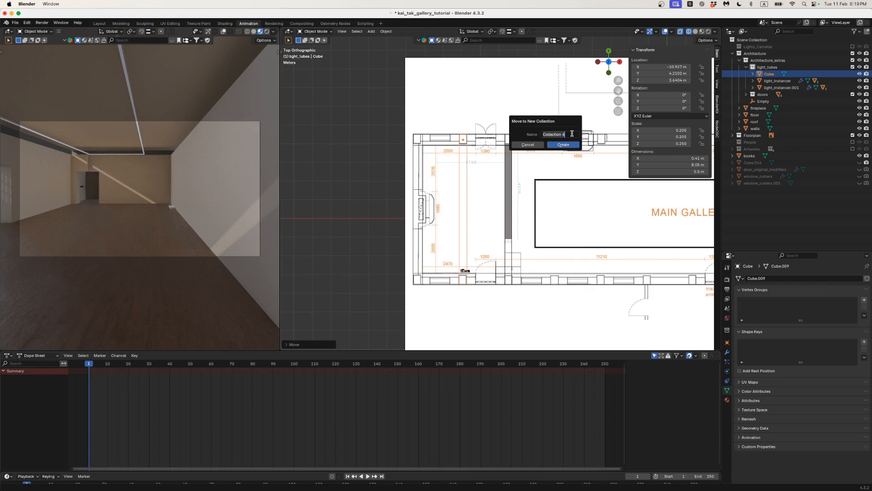
text(ceiling_architecture)
click(571, 145)
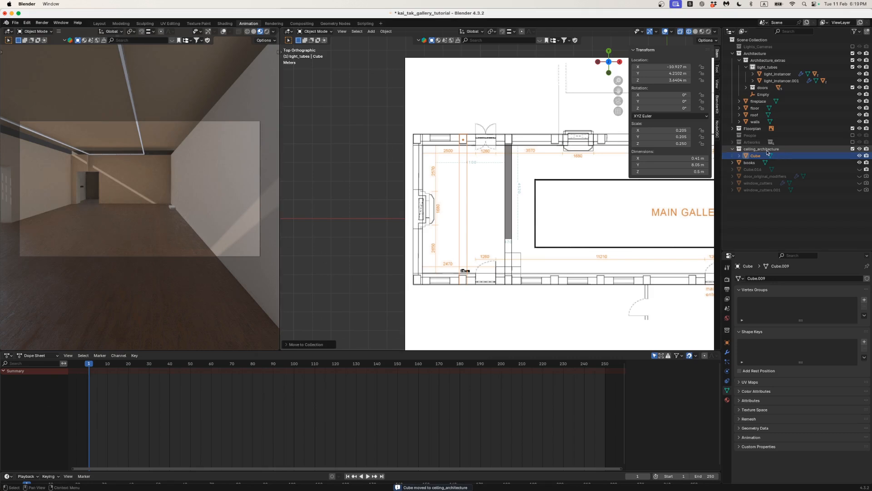
drag(754, 150, 757, 54)
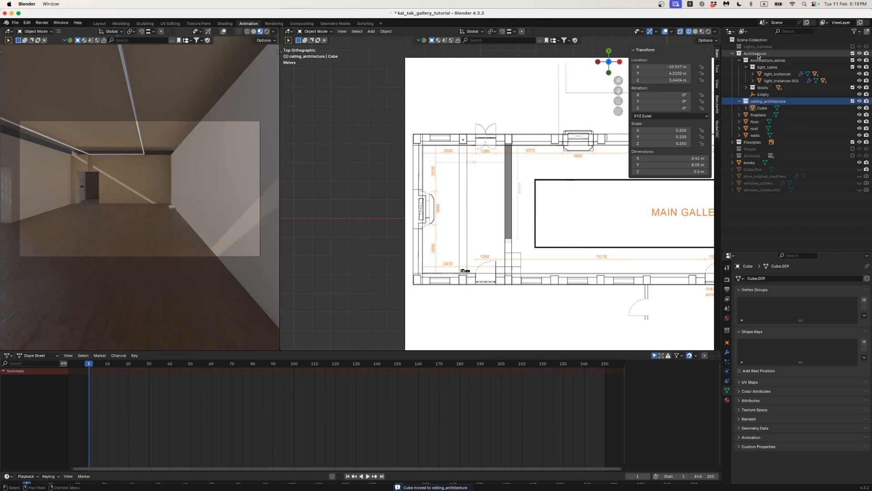
- Rename the beam object as ceiling_beam_1
double_click(762, 108)
text(pl)
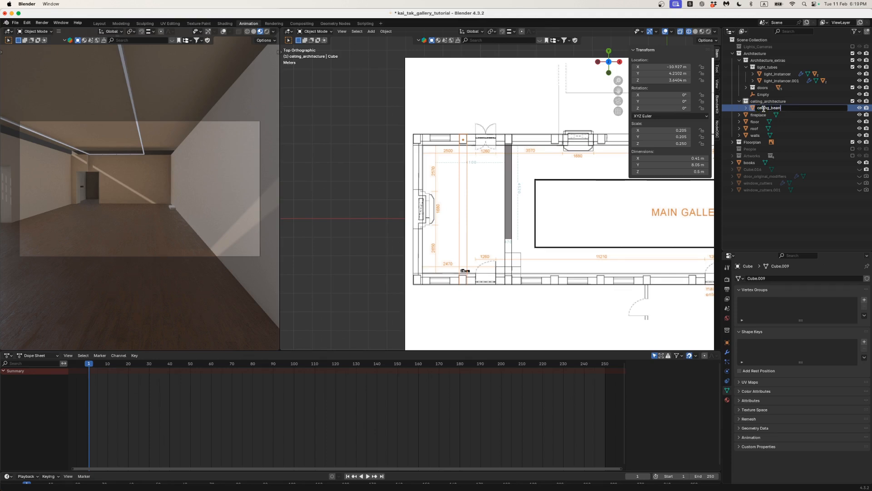
key(Return)
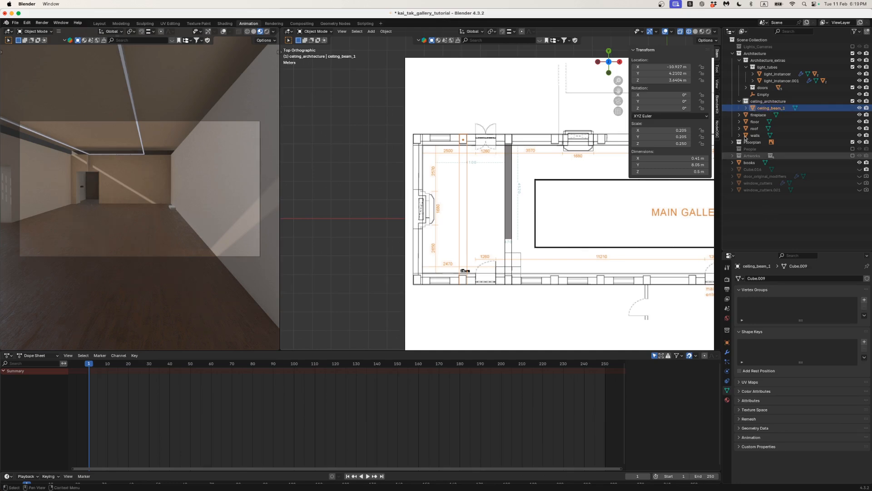
- Duplicate ceiling_beam_1 along X by about 2.43 m onto the pillar pair at the grey dividing wall
scroll(465, 178, up, 2)
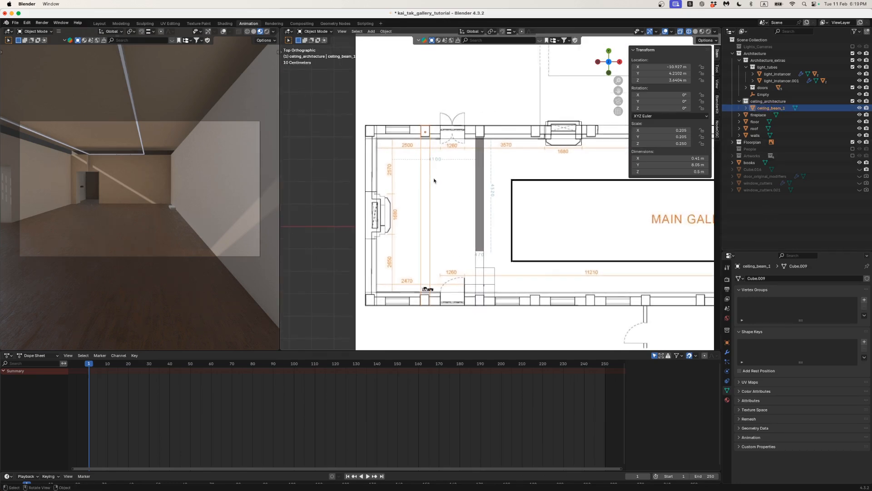
key(shift+d)
key(Escape)
key(g)
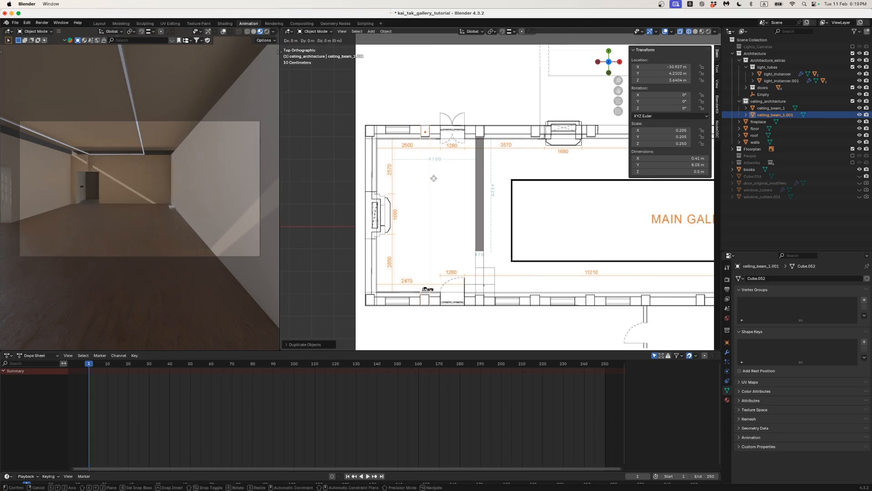
key(x)
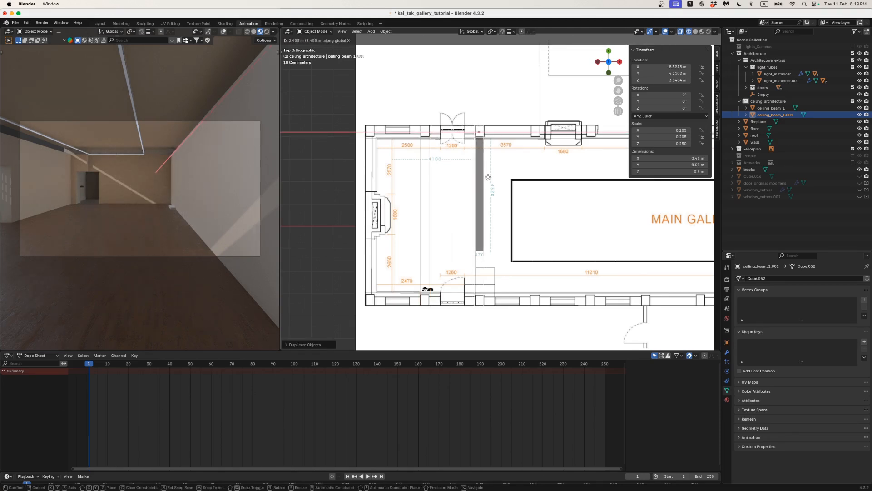
click(488, 177)
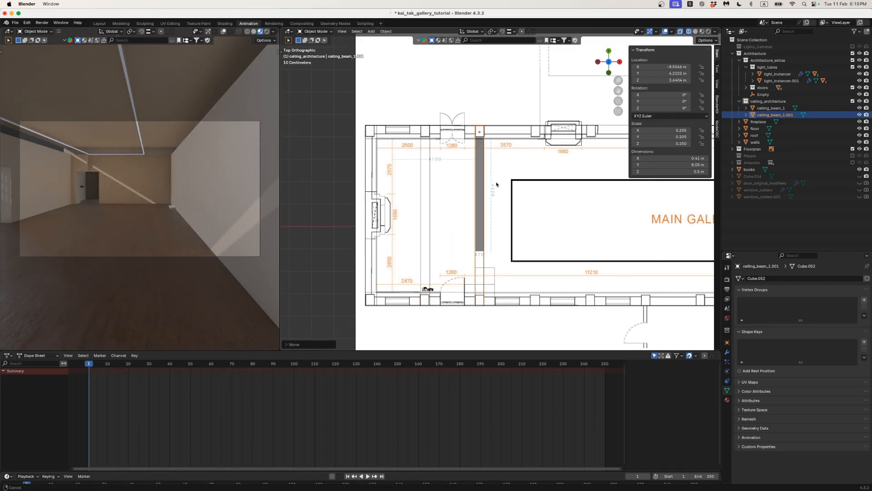
- Duplicate the dividing-wall beam along X by about 2.5 m onto the pillar just before the main gallery's first fireplace
scroll(488, 179, right, 2)
key(shift+d)
right_click(479, 182)
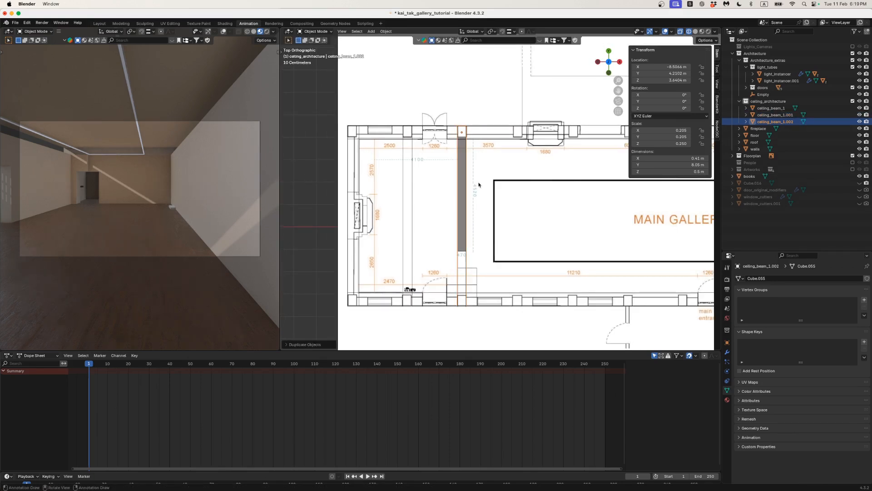
key(g)
key(x)
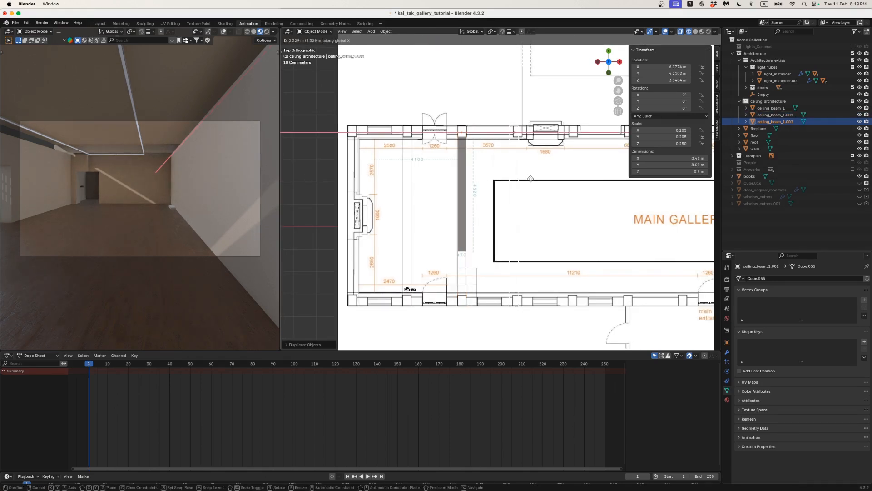
click(534, 179)
- Check the beam's fit on its pillar up close and duplicate it along X past the fireplace, to about X -3.52 m
scroll(534, 179, up, 2)
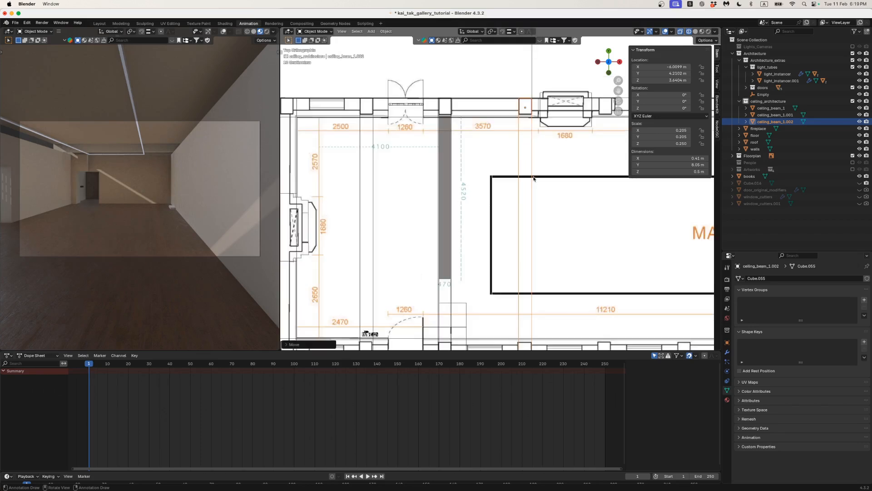
scroll(533, 179, up, 5)
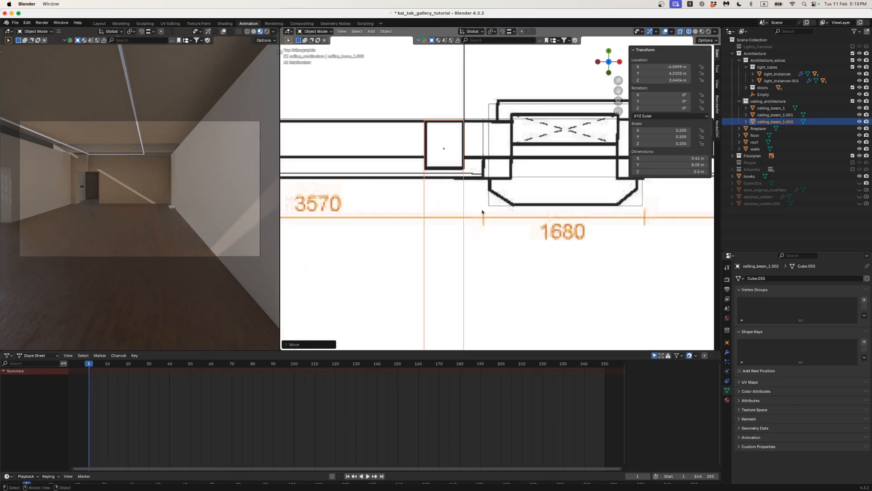
scroll(483, 212, down, 3)
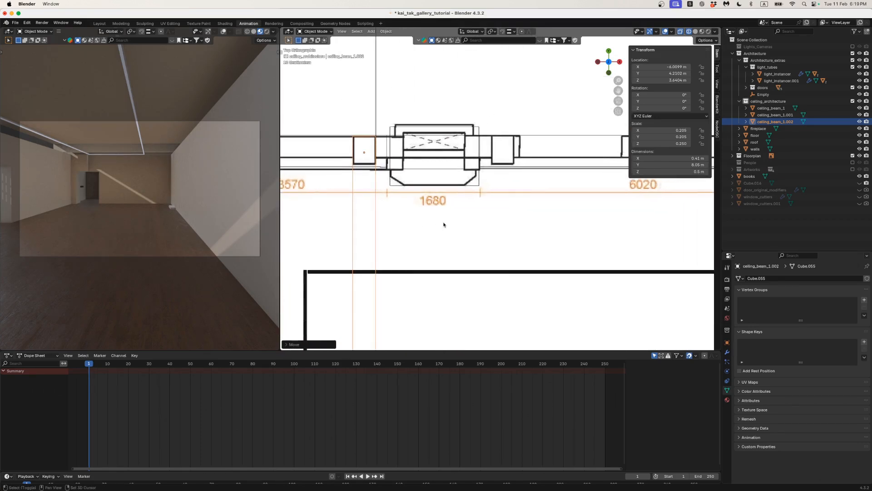
key(shift+d)
key(x)
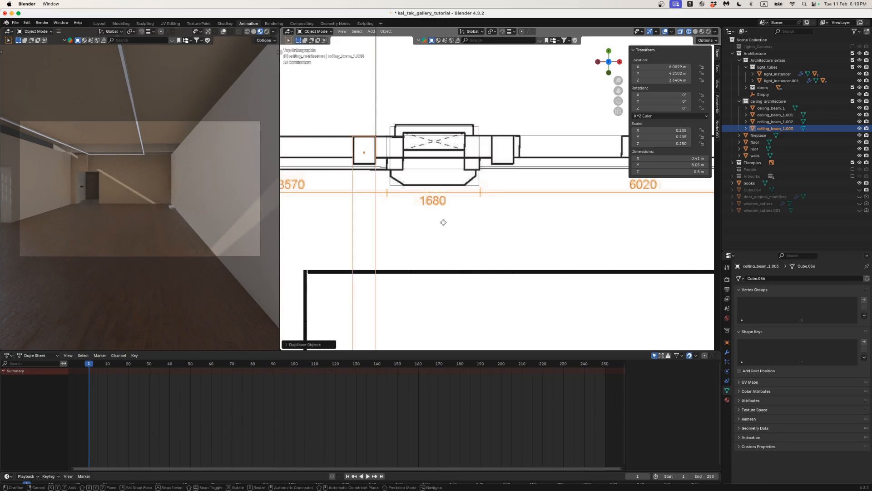
click(582, 227)
- Duplicate the beam along X by about 2.45 m onto the next pillar beyond the first fireplace
scroll(563, 236, down, 3)
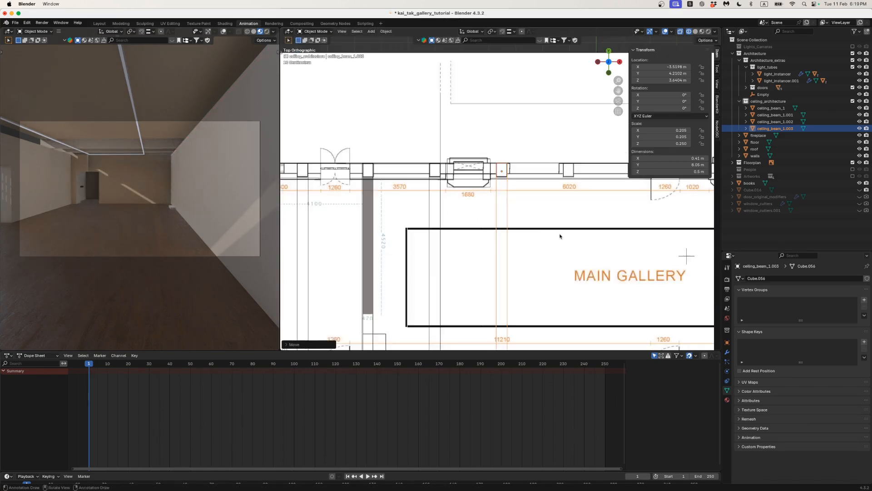
key(shift+d)
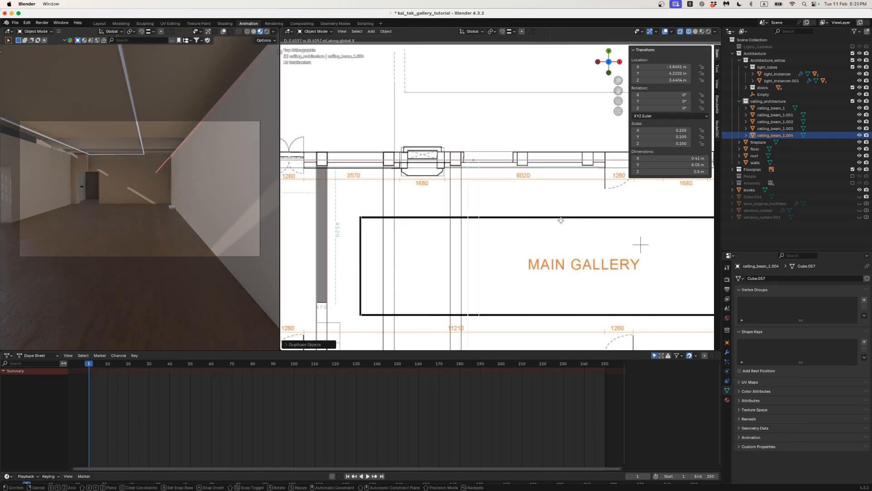
key(x)
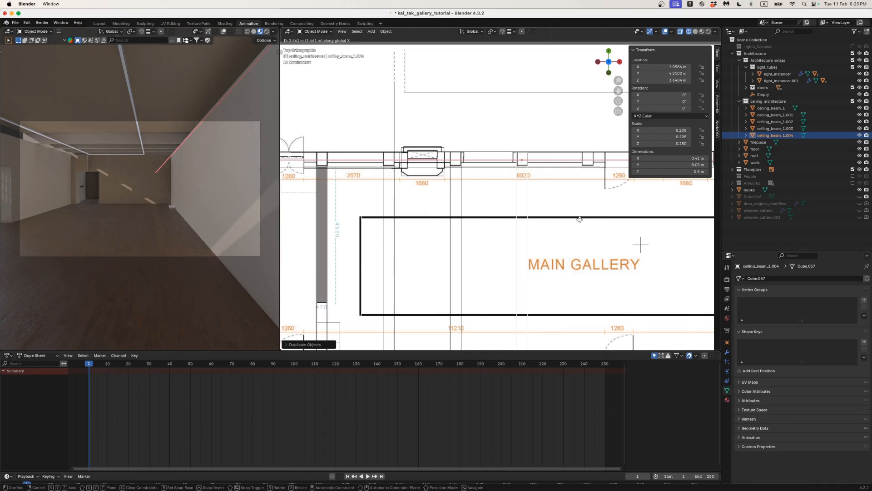
click(580, 220)
- Duplicate the newest beam along X onto the pillar just before the 1260 doorway, at about X 1.43 m
shift+middle_drag(581, 219, 539, 209)
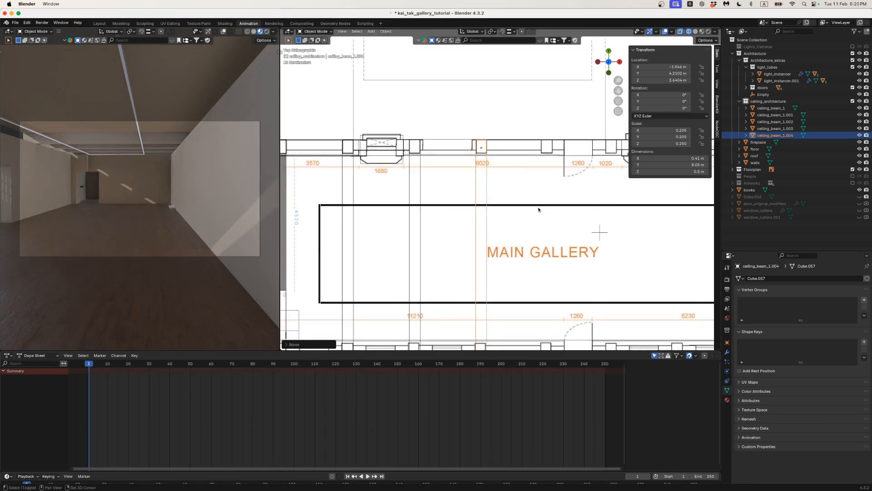
key(shift+d)
key(Escape)
key(g)
key(x)
click(604, 191)
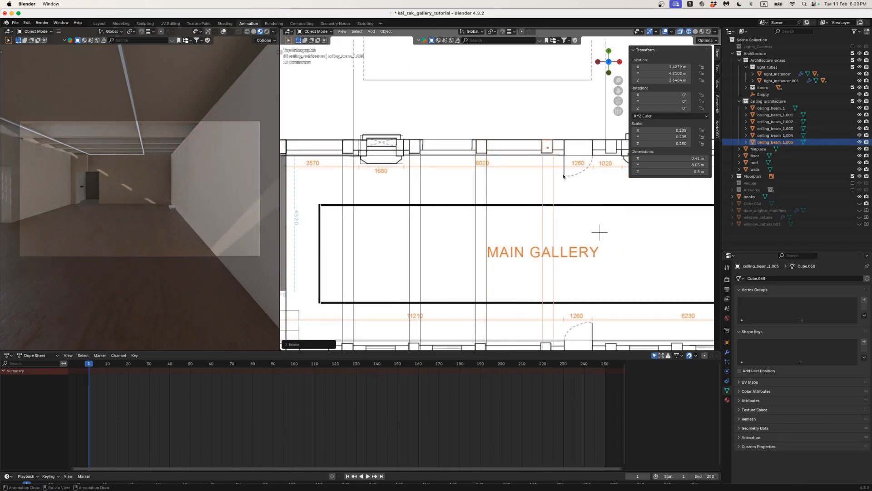
- Shift the beam beside the doorway along X to about 1.391 m, matching its pillar outline, and hide the transform values
scroll(569, 170, up, 6)
shift+middle_drag(601, 138, 464, 231)
scroll(472, 230, up, 3)
shift+middle_drag(506, 189, 475, 226)
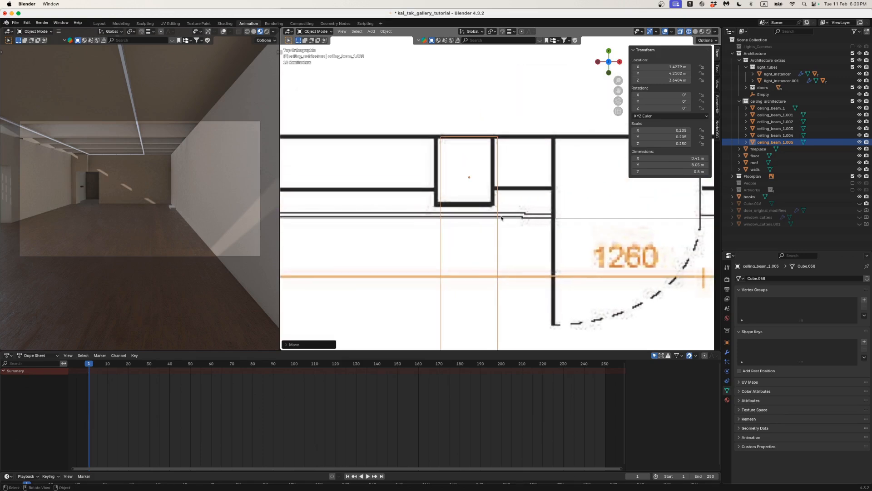
key(g)
key(x)
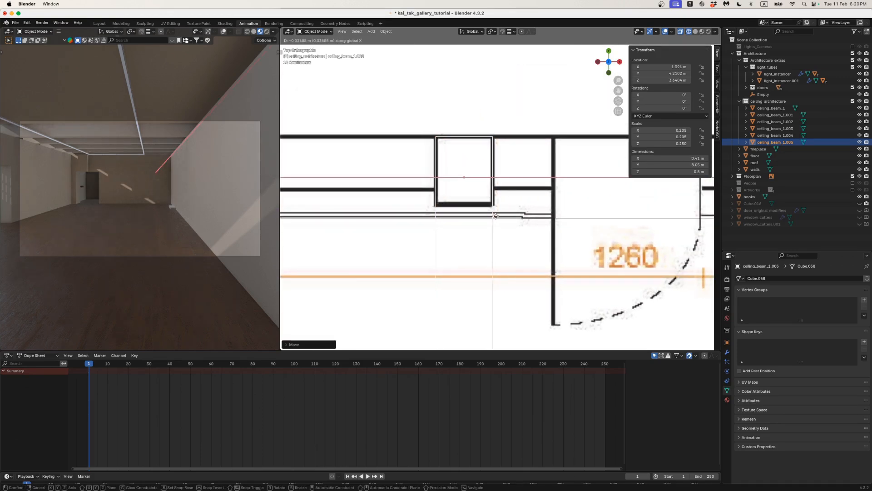
click(495, 215)
key(n)
- Duplicate the beam twice along X, about 2.5 m apart, onto the pillars on either side of the second fireplace
scroll(494, 218, down, 5)
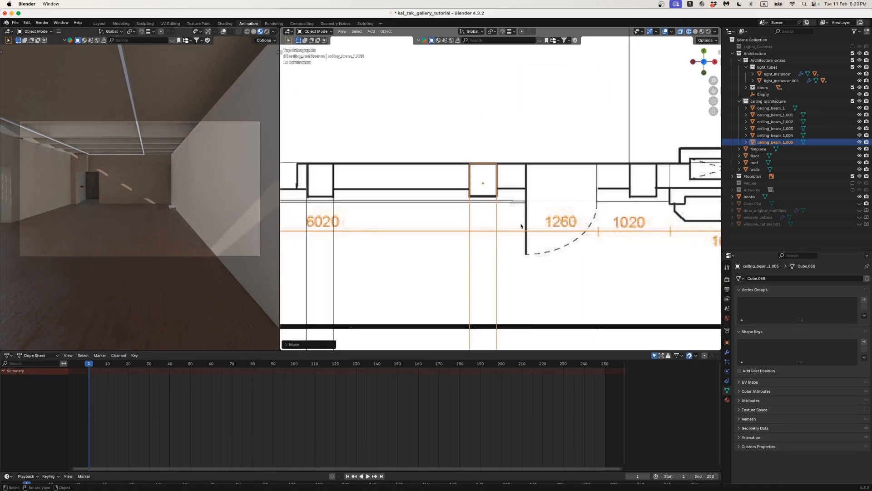
key(shift+d)
key(x)
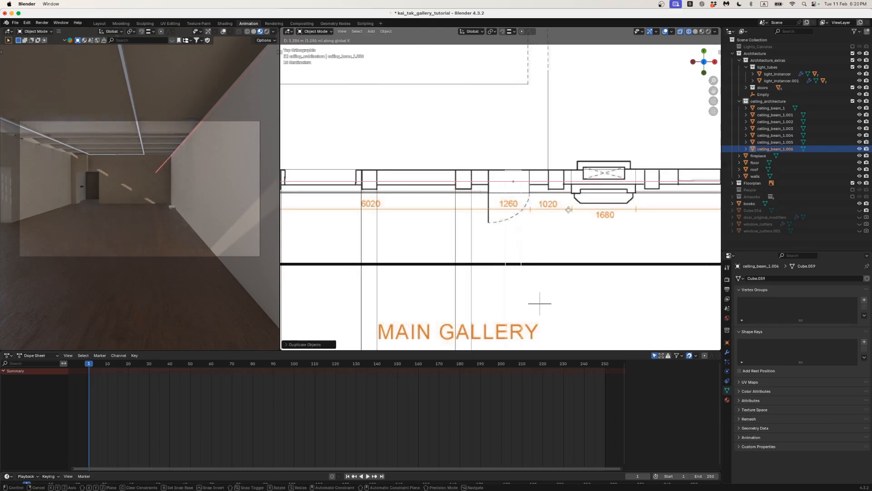
click(586, 210)
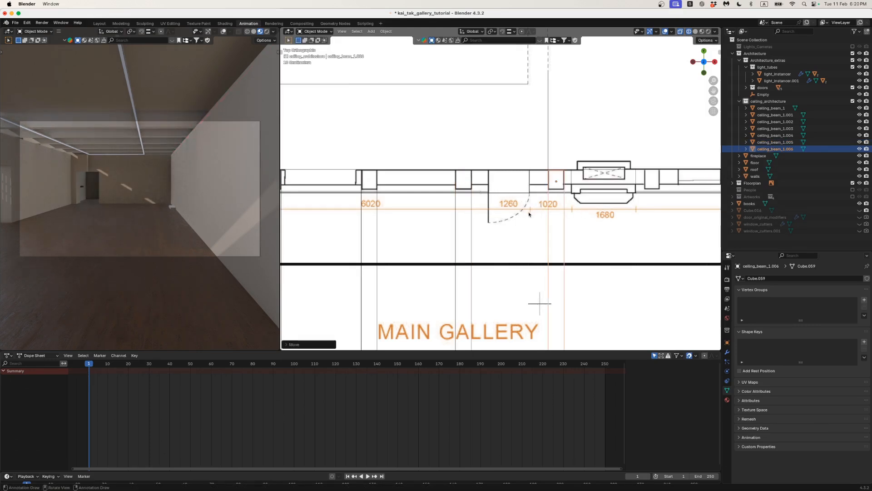
key(shift+d)
key(x)
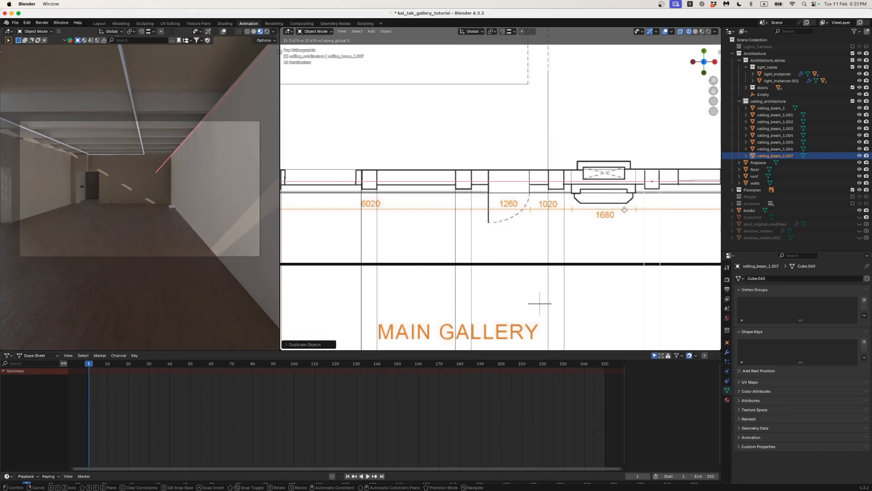
click(625, 212)
- Duplicate the newest beam along X by about 2.45 m onto the next pillar beyond the second fireplace
scroll(618, 212, down, 6)
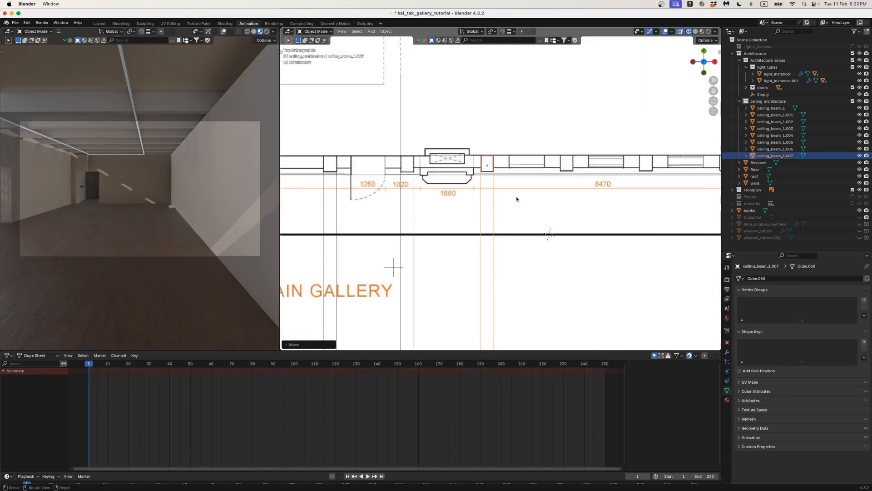
shift+middle_drag(530, 200, 498, 197)
key(shift+d)
key(x)
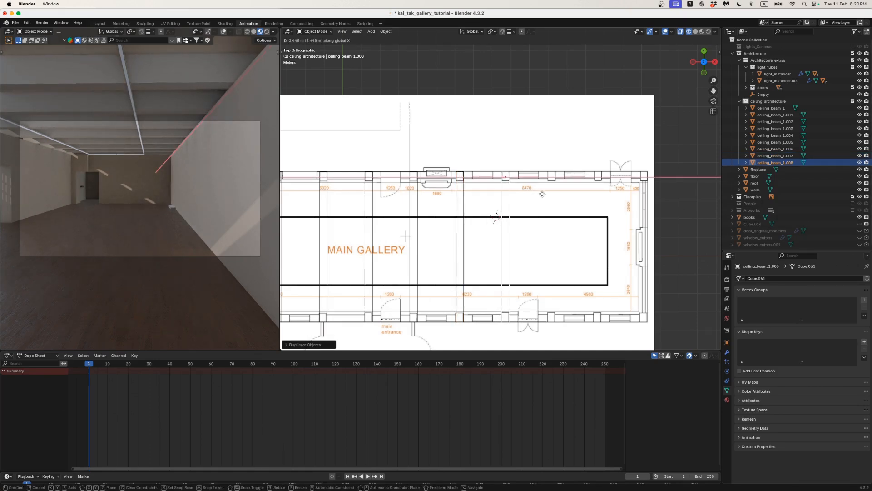
click(542, 194)
- Duplicate the beam twice more along X, about 2.5 m apart, onto the next two pillars toward the far end wall
key(shift+d)
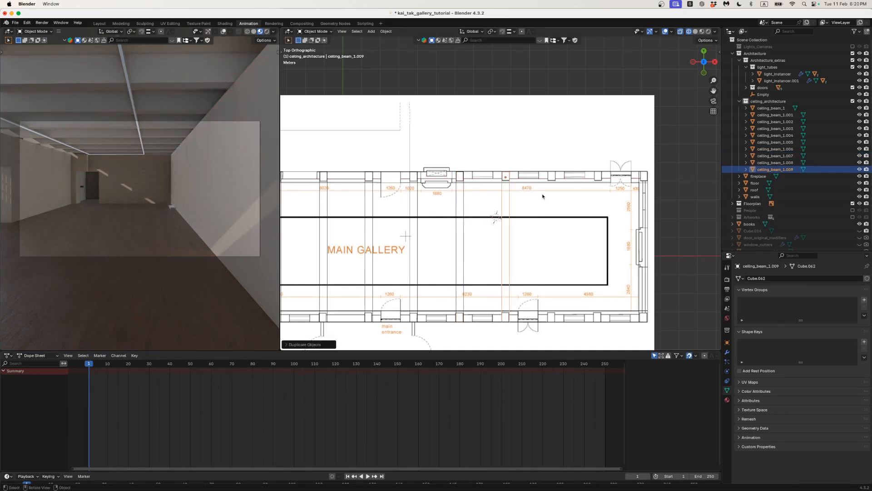
key(x)
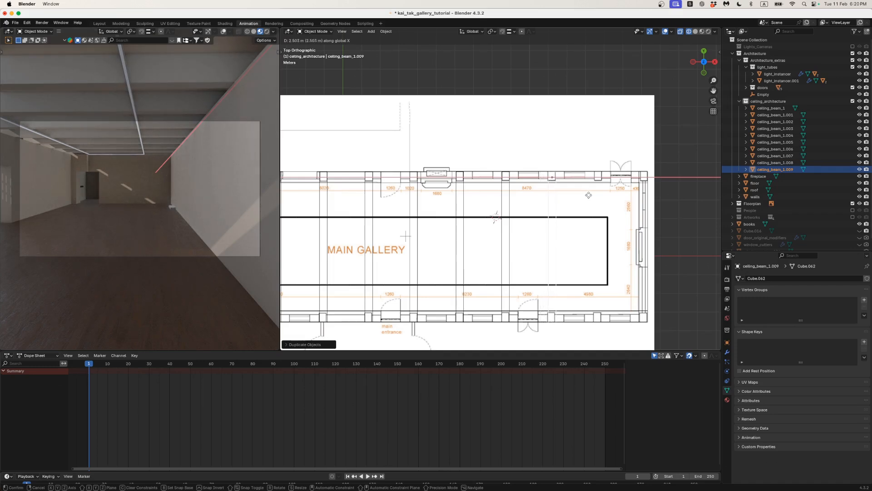
click(588, 195)
key(shift+d)
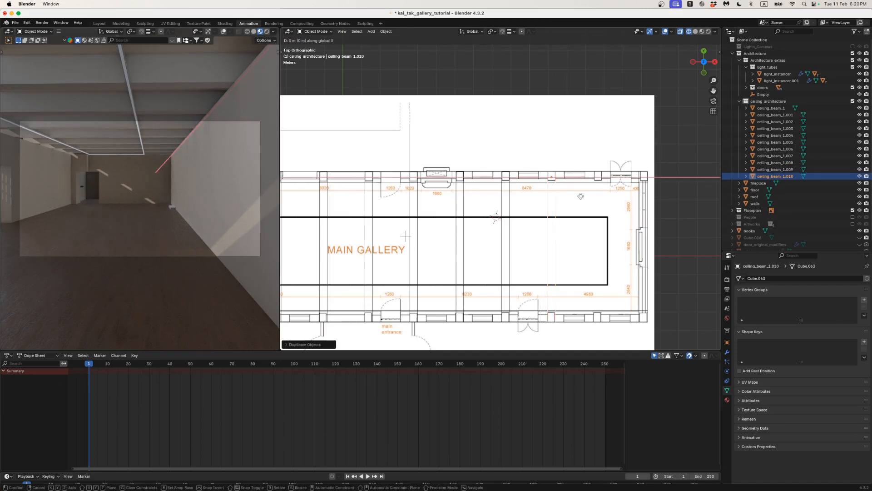
key(x)
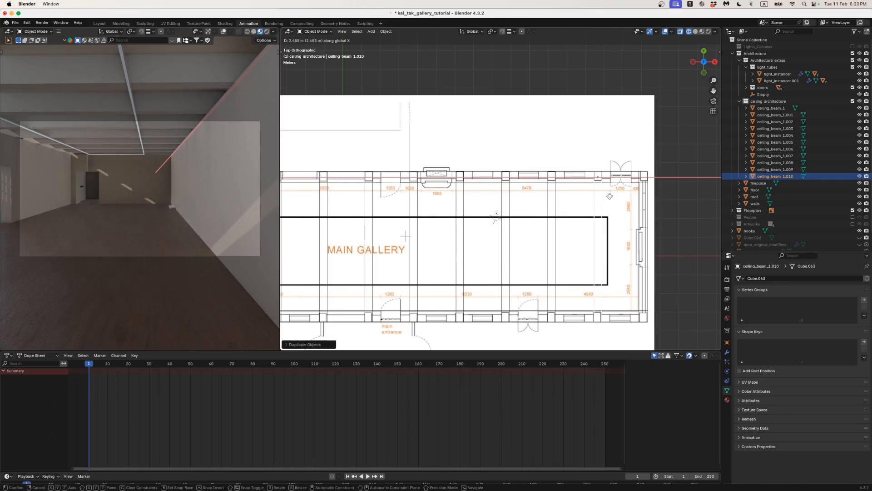
click(611, 197)
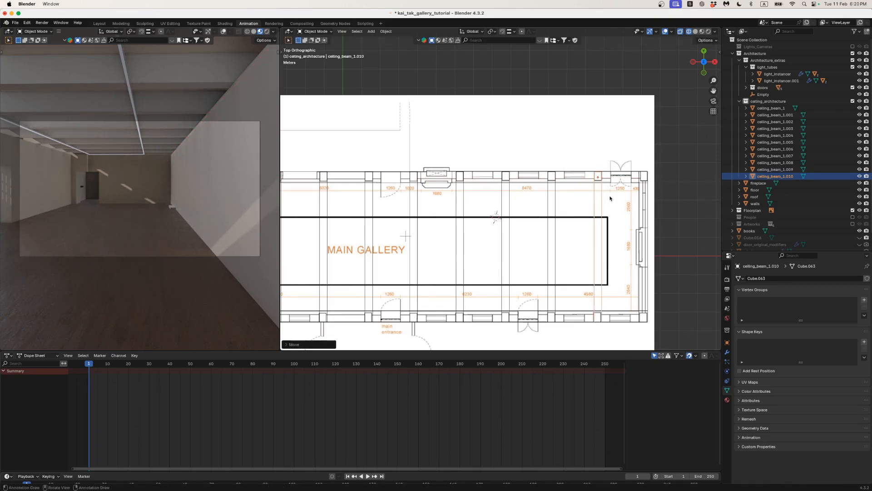
- Switch the viewport to solid shading and inspect the gap between the walls, beams and roof from the building's end
scroll(524, 208, down, 4)
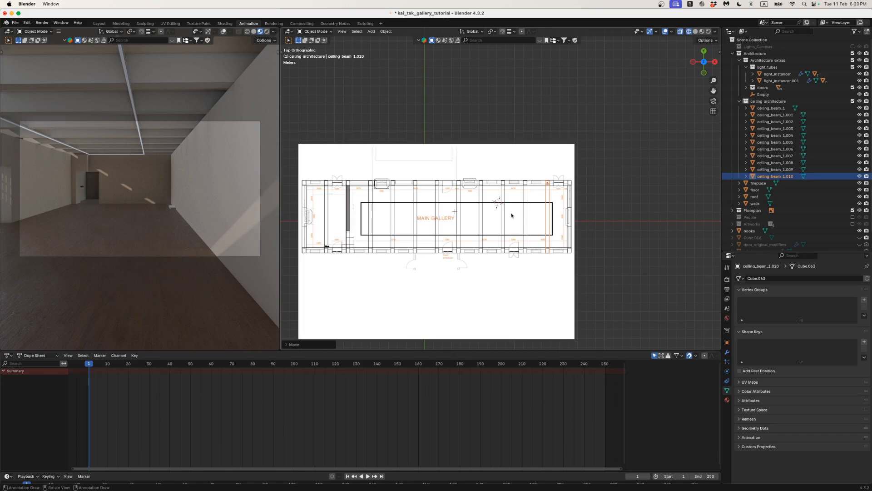
mouse_move(501, 241)
middle_down()
mouse_move(465, 184)
mouse_move(505, 202)
mouse_move(450, 207)
mouse_move(503, 203)
middle_up()
key(z)
click(514, 187)
scroll(469, 206, up, 3)
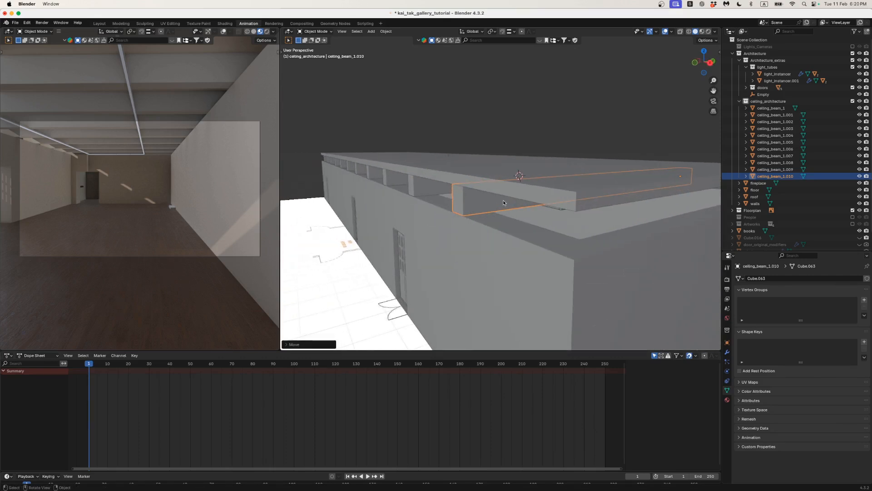
scroll(511, 202, down, 4)
middle_drag(511, 201, 494, 203)
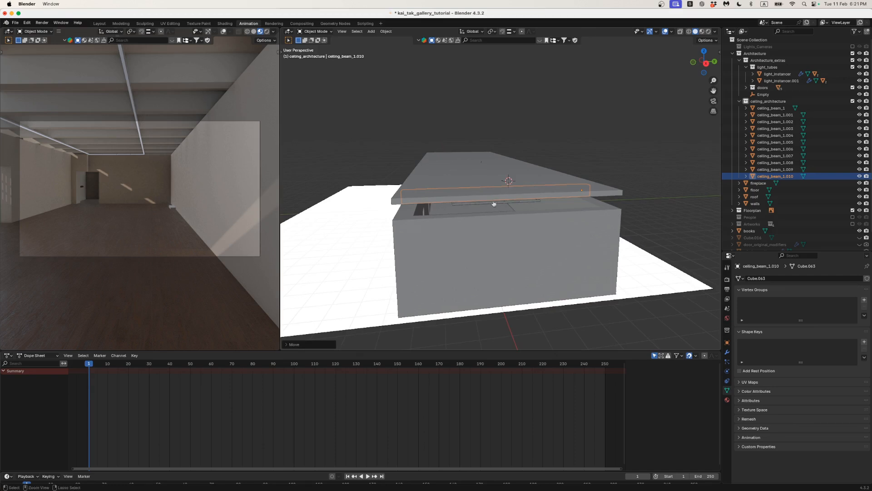
- Switch to Preview, examine the ceiling beams in AVA_gallery_photo_3 up close, and return to Blender
key(super+Tab)
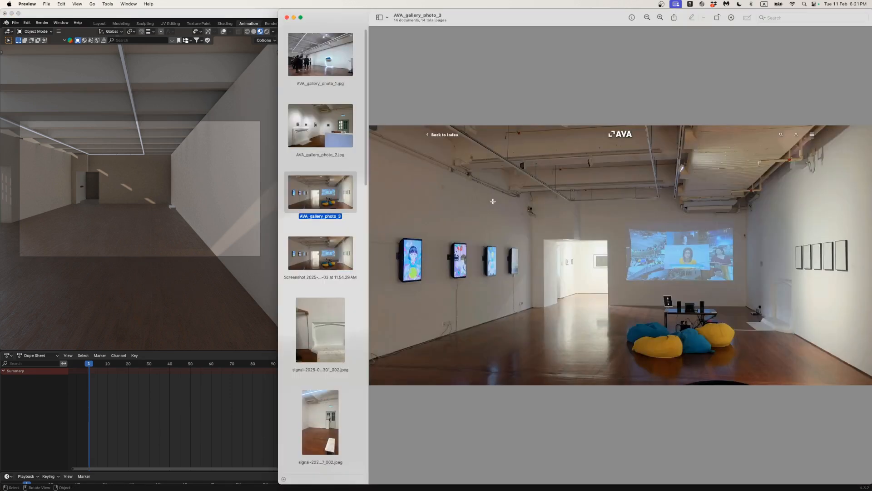
ctrl+scroll(452, 154, up, 5)
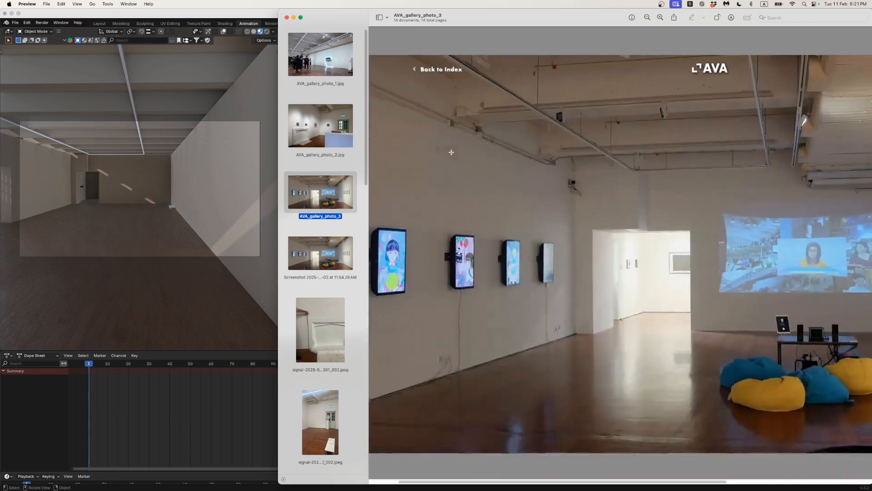
ctrl+scroll(452, 154, down, 5)
key(super+Tab)
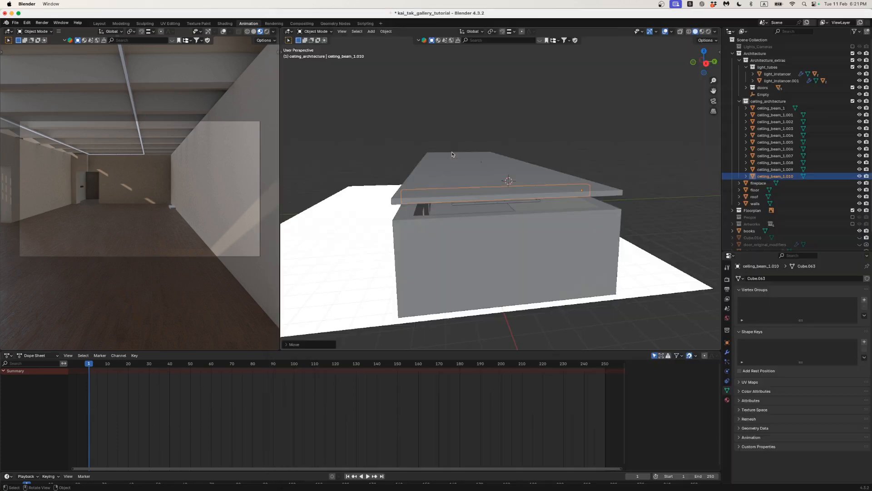
- Open the roof mesh in Edit Mode and show the sidebar and toolbar
middle_drag(441, 191, 500, 221)
scroll(514, 216, up, 2)
click(509, 224)
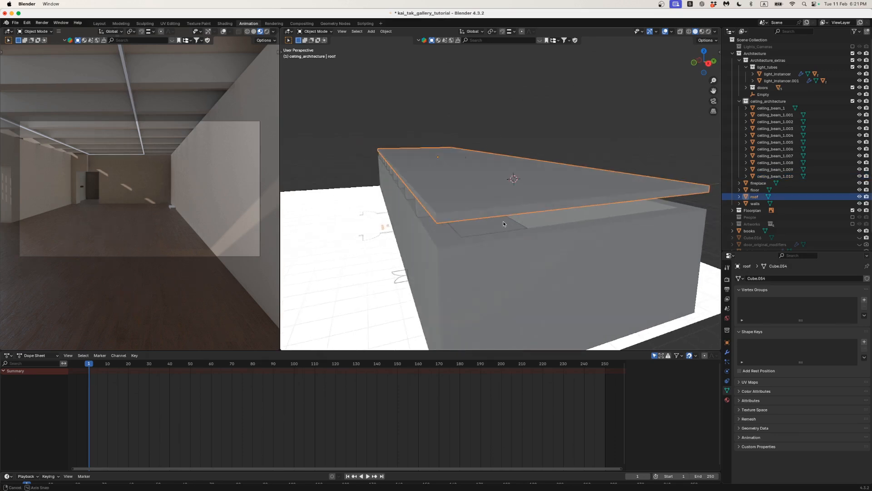
key(Tab)
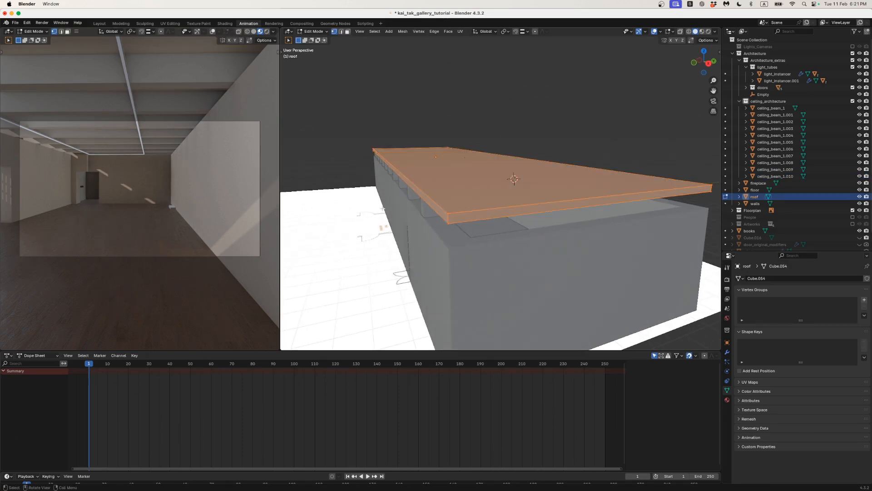
key(n)
key(t)
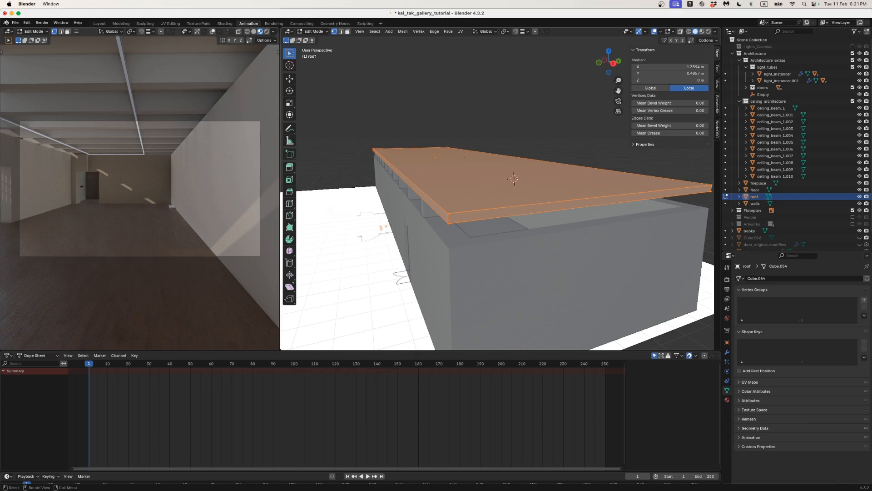
- Add a lengthwise loop cut through the middle of the roof and enable snapping
click(289, 205)
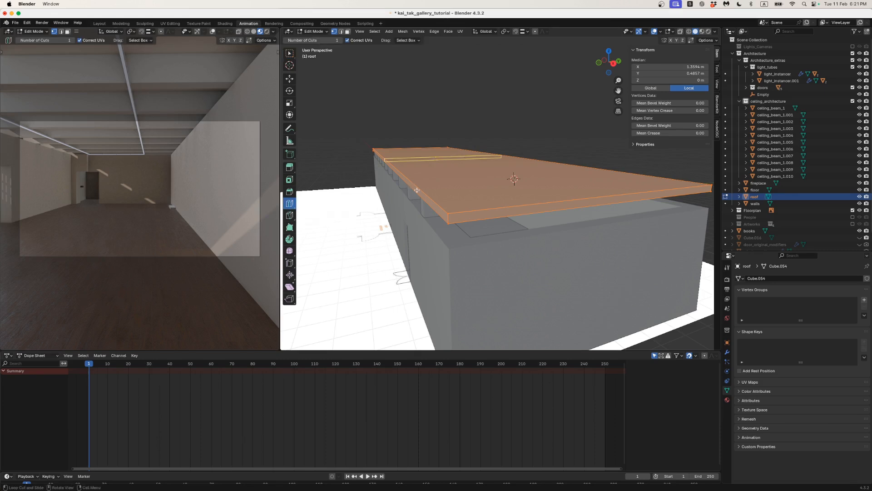
click(492, 203)
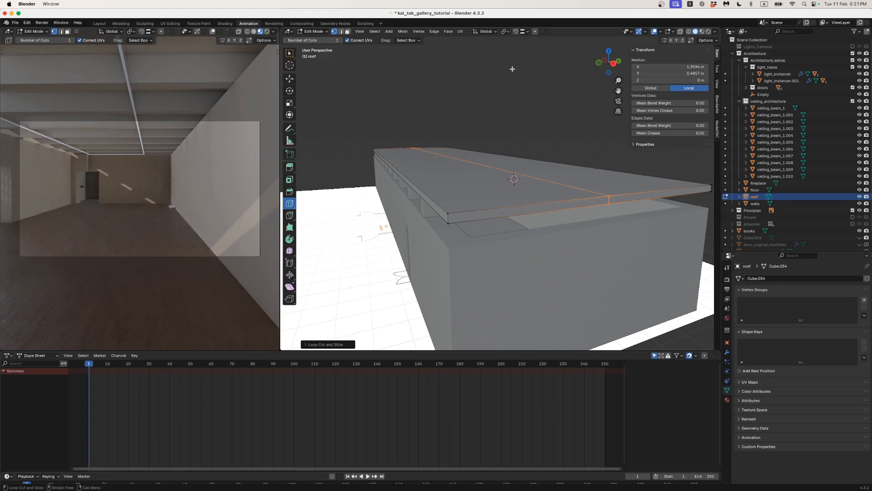
click(515, 32)
key(g)
key(x)
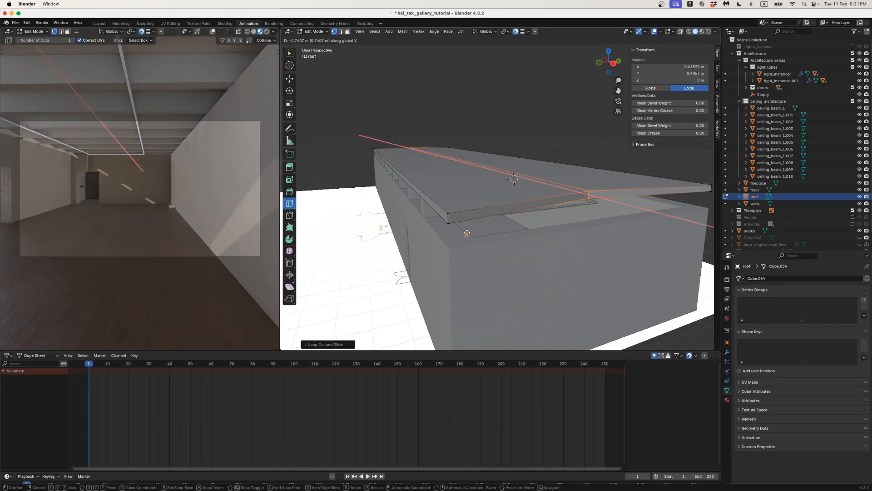
key(Escape)
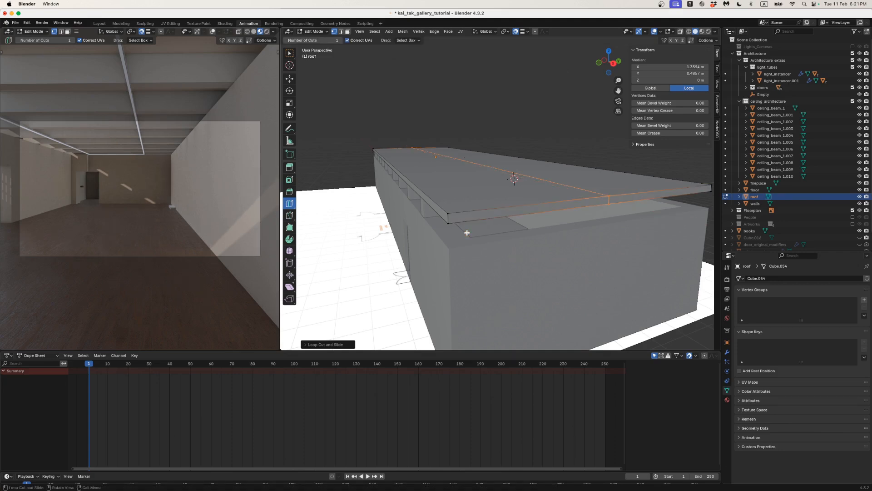
- Move the lengthwise roof loop along Y, snapping it close to the roof edge above the main-entrance wall
key(g)
key(y)
click(467, 232)
- Add a second lengthwise loop cut to the roof and move it along Y to about 3.917 m near the opposite long wall
click(560, 200)
middle_drag(563, 204, 548, 206)
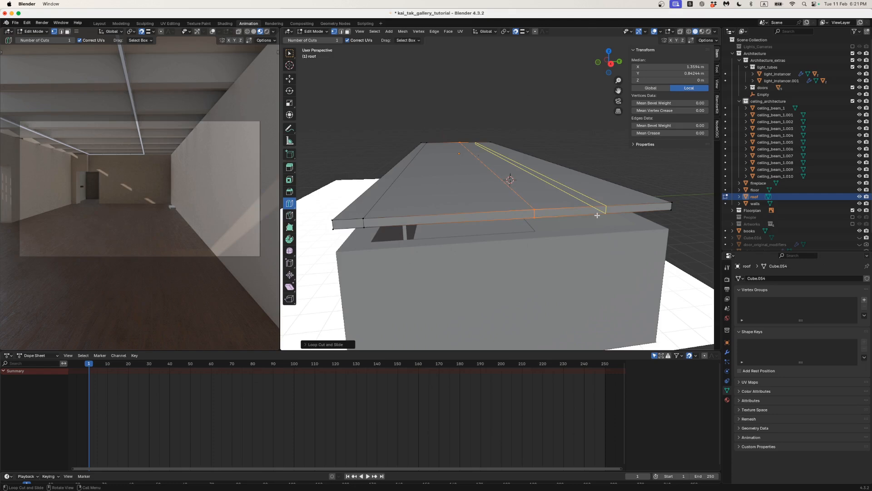
middle_drag(624, 220, 634, 215)
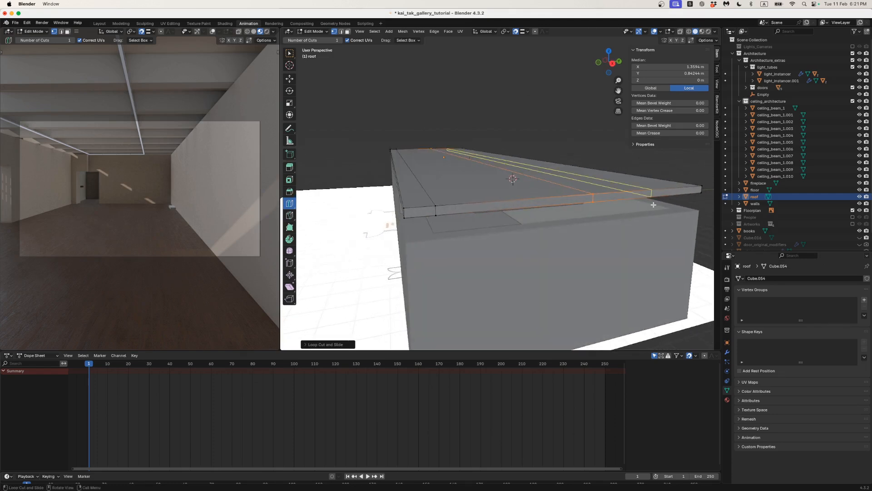
key(g)
key(y)
click(598, 204)
middle_drag(519, 204, 551, 212)
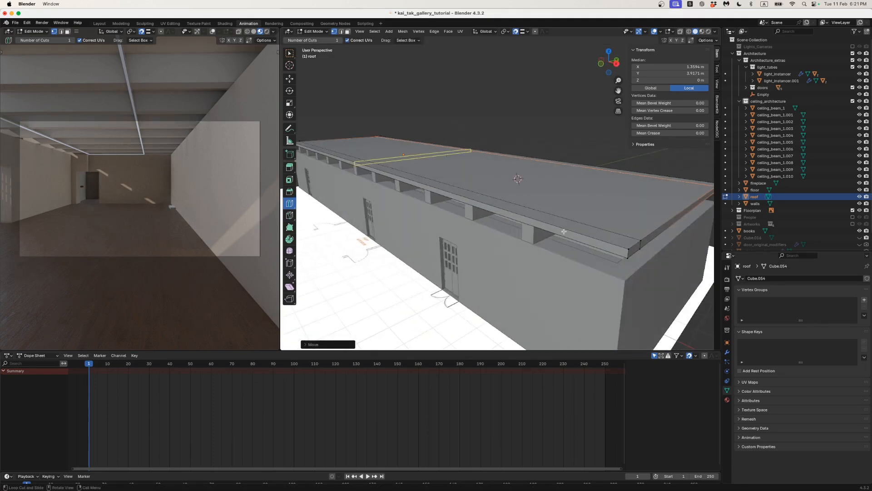
click(589, 237)
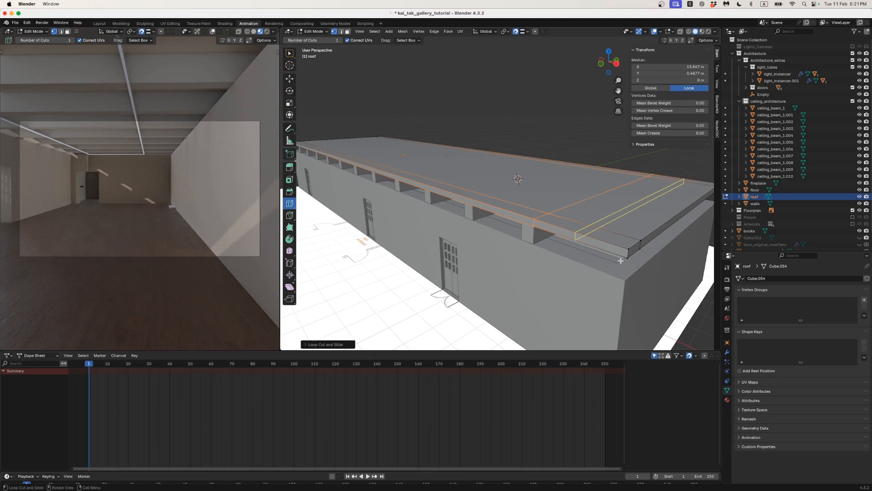
key(g)
key(y)
click(608, 252)
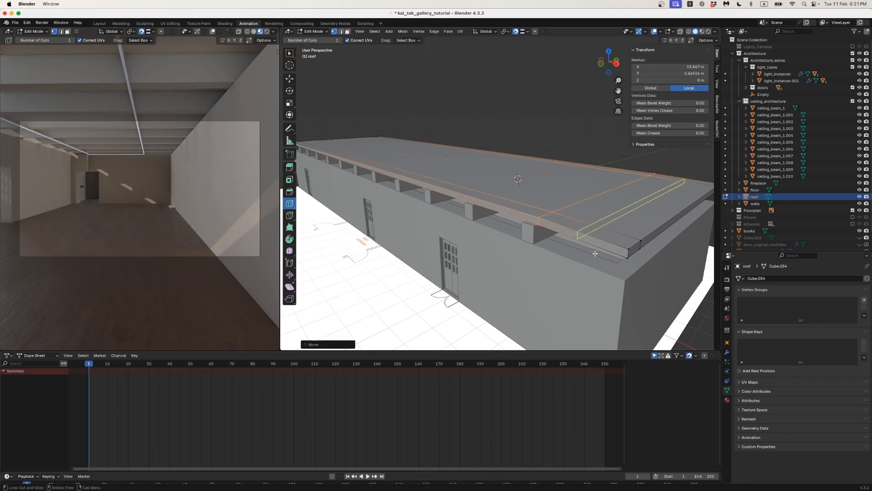
middle_drag(595, 253, 600, 244)
key(super+z)
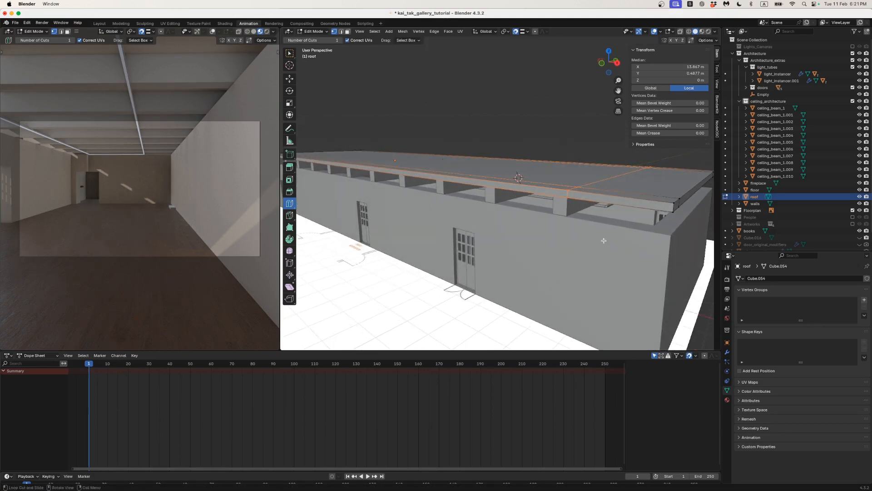
key(super+z)
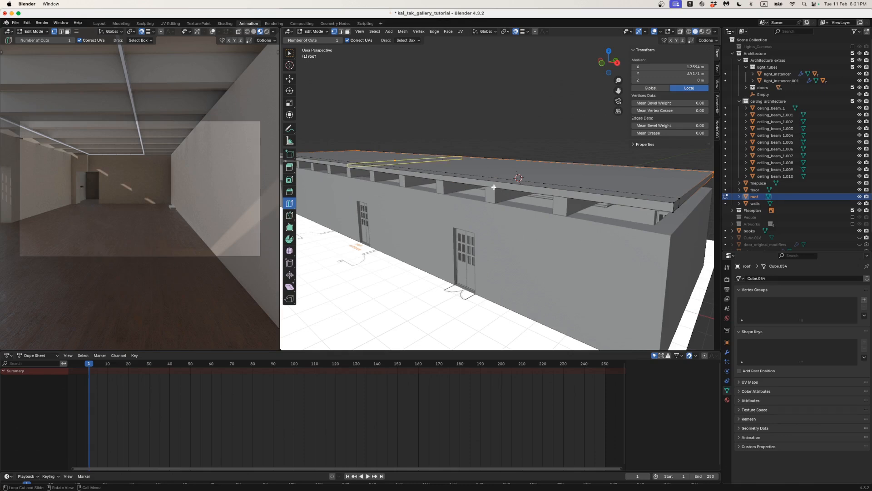
- Add a crosswise loop cut to the roof and move it along X to about 15.845 m, near the end wall
middle_drag(390, 172, 432, 195)
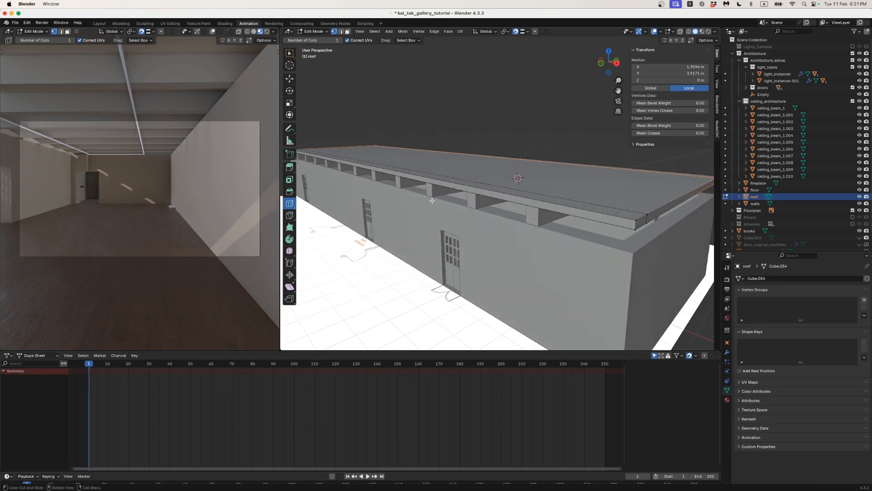
click(433, 193)
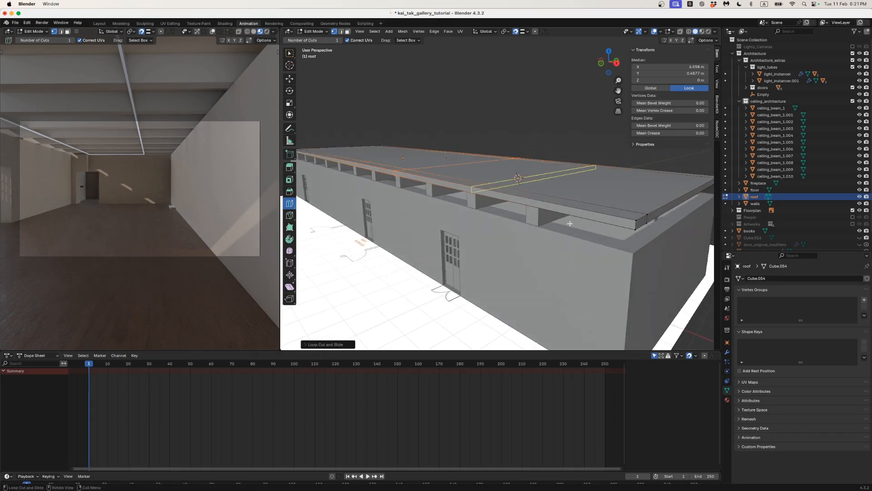
key(g)
key(x)
click(631, 236)
- Add a crosswise loop cut near the roof's opposite end, move it along X to about -13.093 m, and return to Object Mode
scroll(581, 230, down, 5)
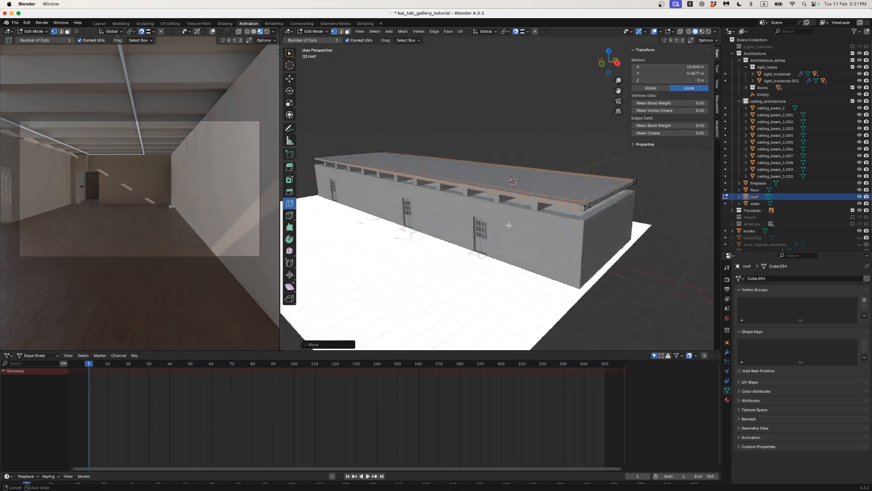
middle_drag(509, 224, 552, 224)
middle_drag(451, 224, 477, 224)
shift+middle_drag(478, 224, 657, 222)
drag(655, 217, 523, 216)
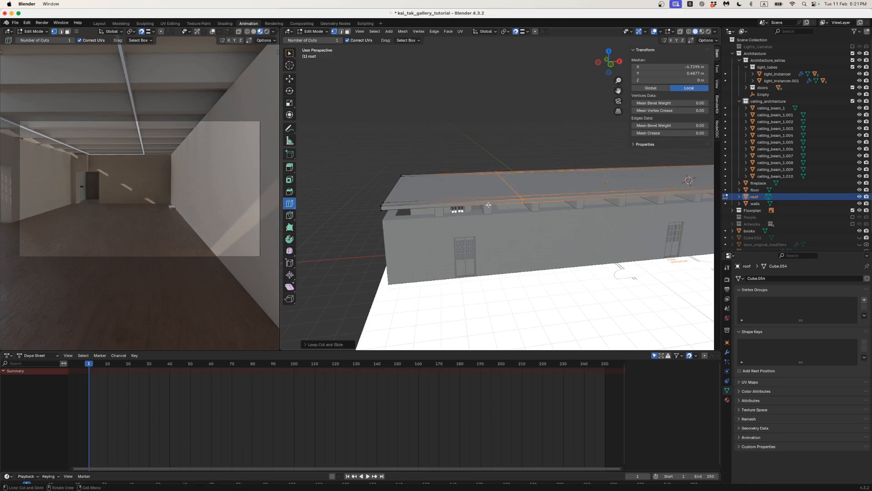
scroll(405, 214, up, 3)
scroll(385, 217, up, 2)
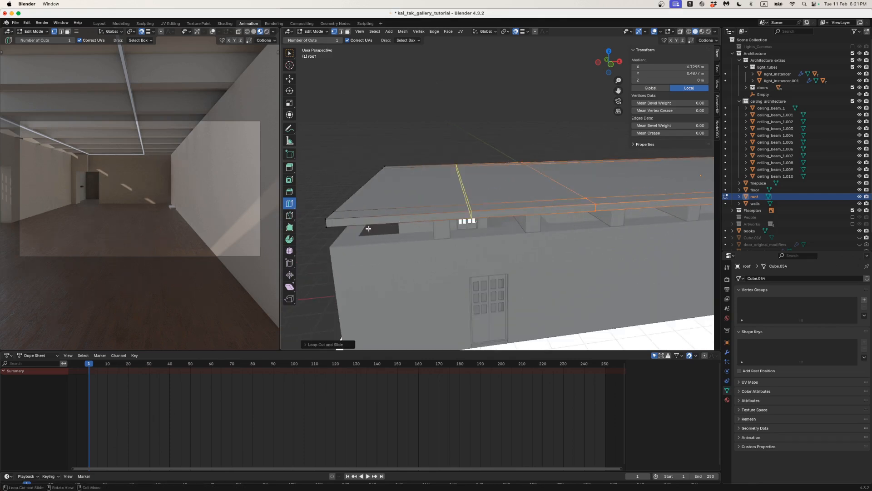
key(g)
key(x)
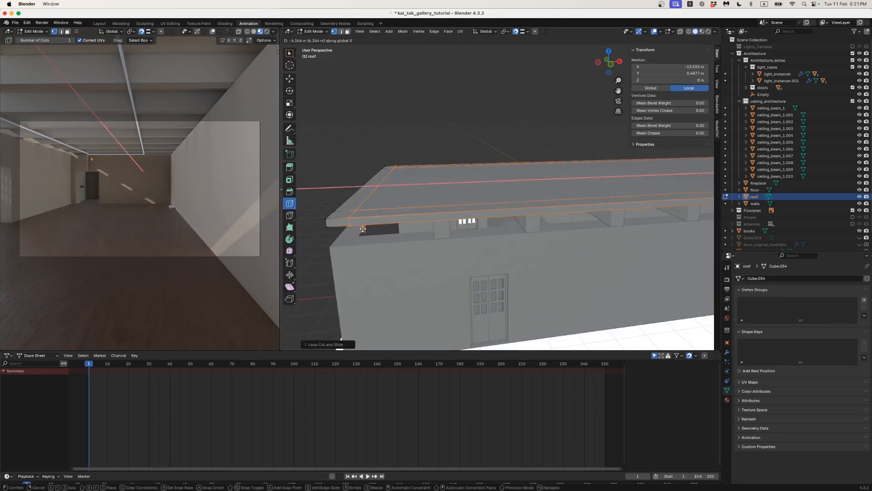
click(363, 229)
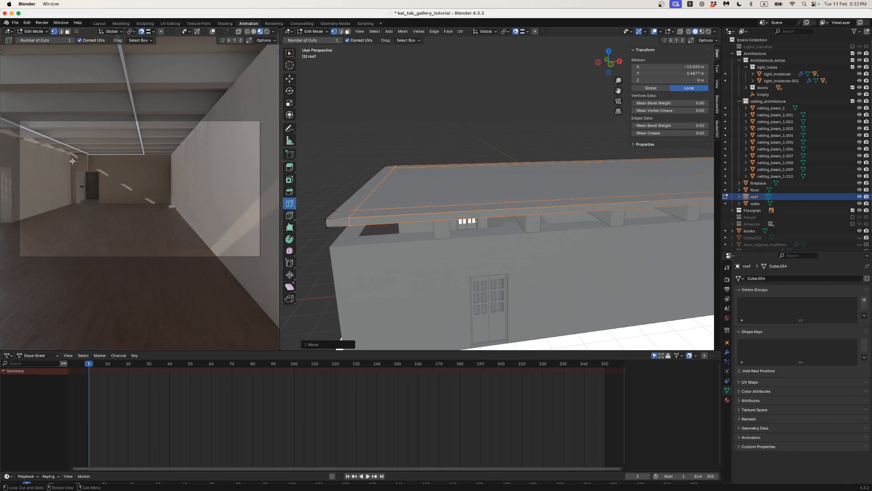
scroll(426, 189, down, 5)
middle_drag(427, 189, 377, 198)
scroll(385, 203, down, 4)
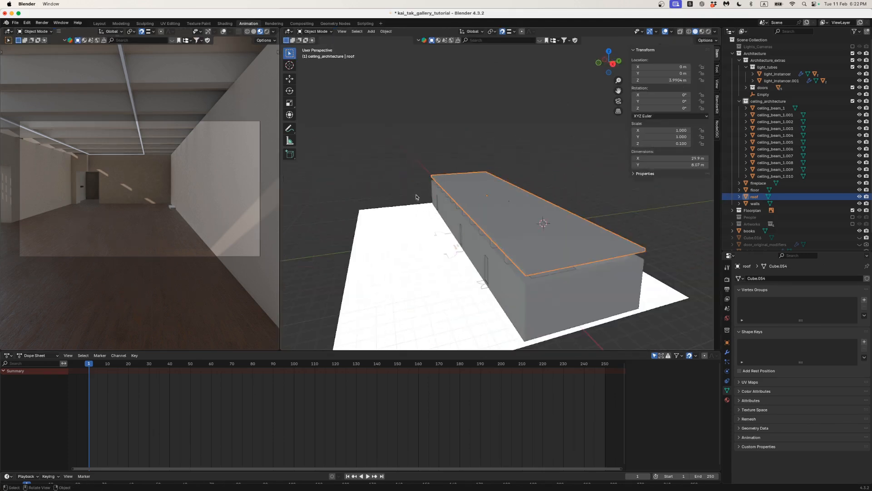
- Enter Edit Mode on the roof with face selection, isolate it in Local View, and bring its underside into view
click(290, 53)
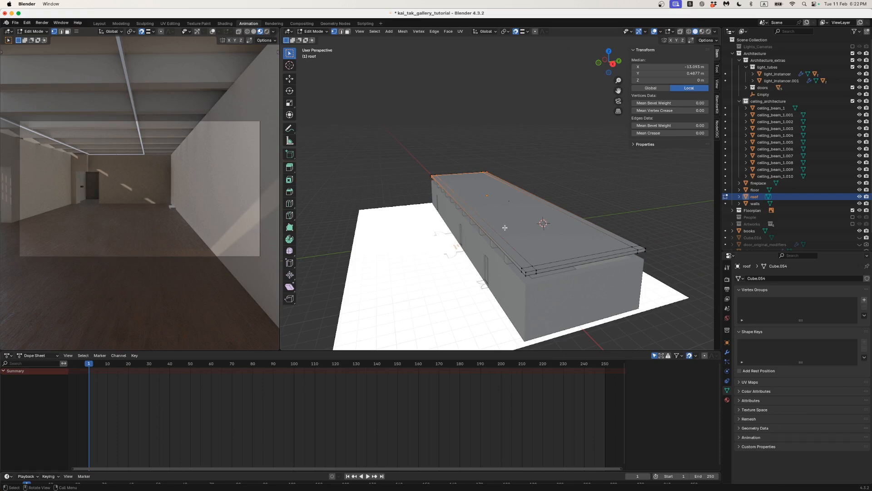
key(3)
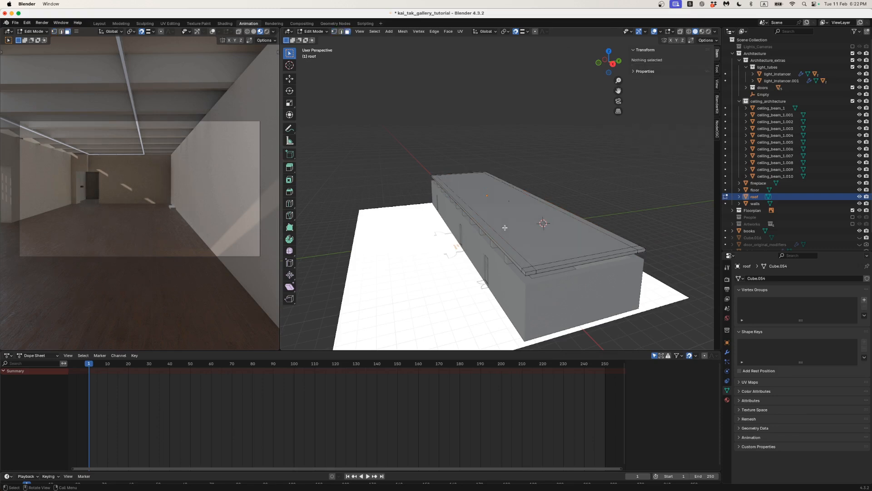
middle_drag(504, 228, 472, 191)
key(Tab)
key(KP_Divide)
key(Tab)
scroll(472, 191, up, 3)
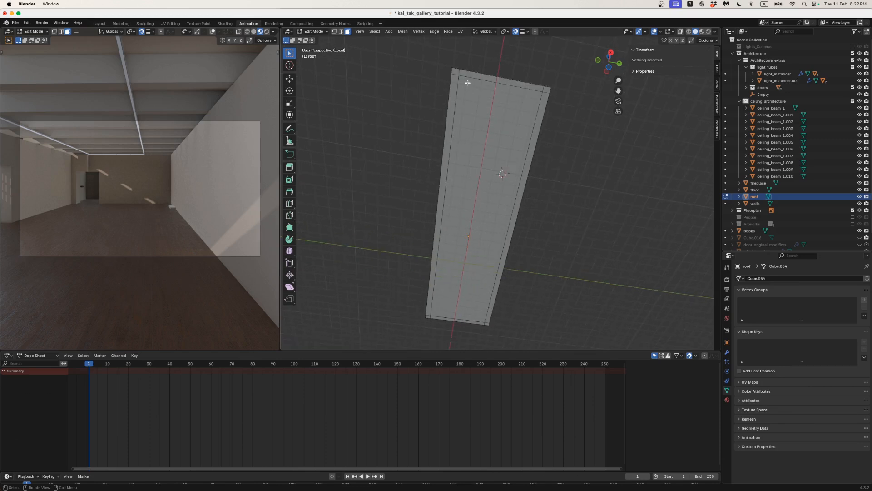
- Select the narrow border faces around the roof's underside one by one, including the corner faces
click(457, 74)
shift+click(550, 91)
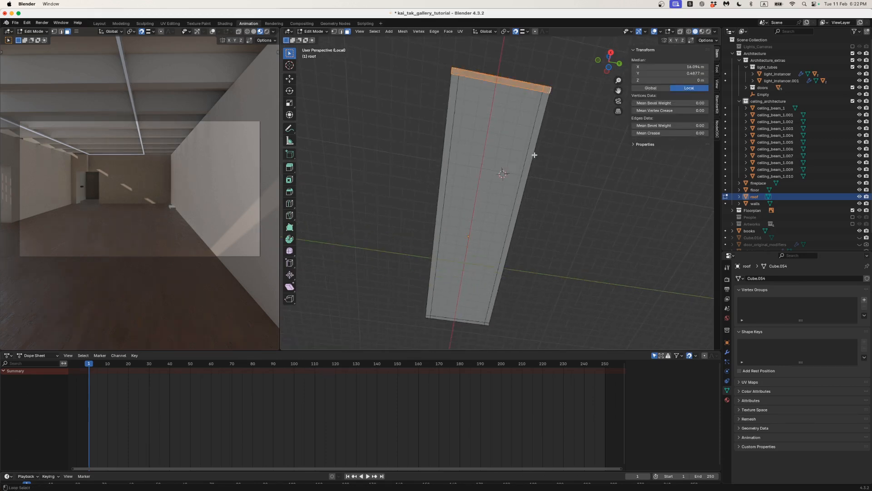
click(457, 74)
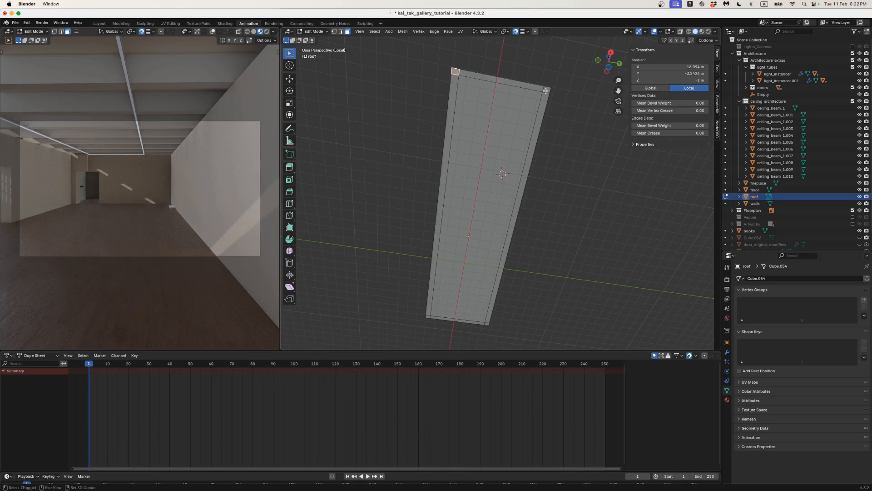
shift+click(531, 168)
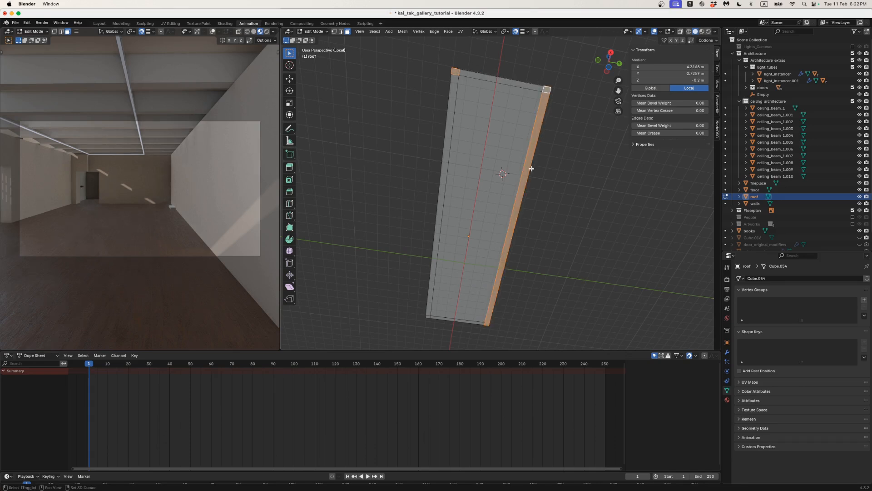
shift+click(521, 85)
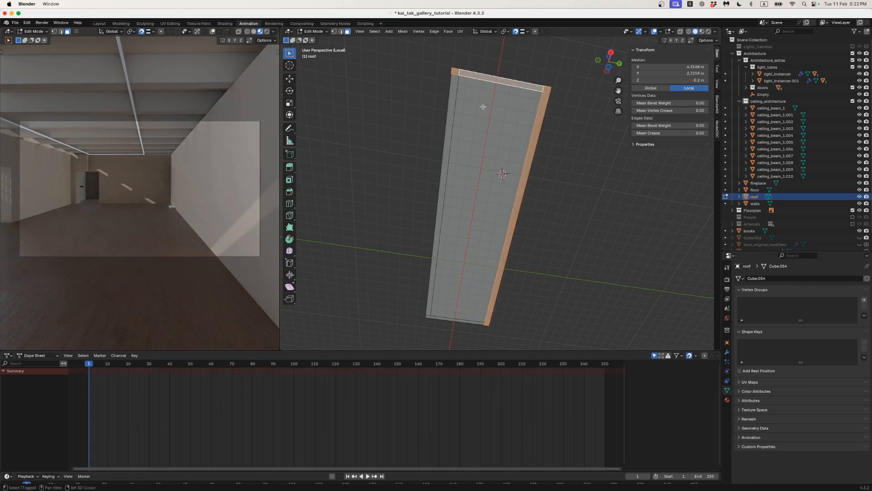
shift+click(450, 117)
scroll(462, 222, up, 2)
shift+middle_drag(462, 221, 485, 60)
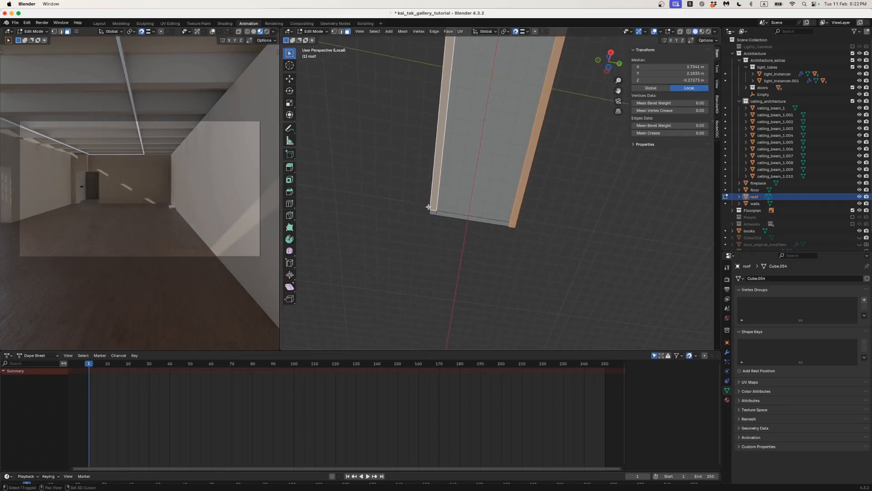
shift+click(434, 212)
shift+click(445, 214)
scroll(455, 156, down, 3)
shift+middle_drag(456, 152, 427, 226)
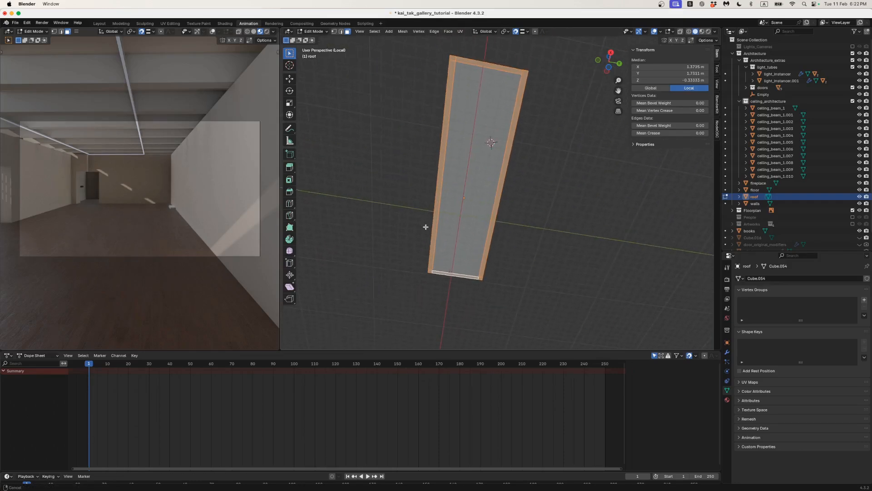
- Try selecting the roof's border strips as face loops instead, and check which upper and side faces they include
alt+click(526, 73)
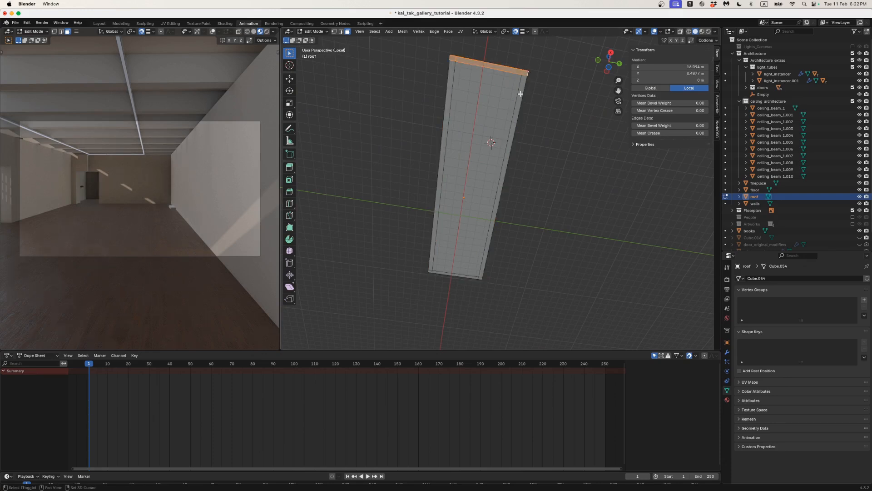
alt+shift+click(521, 93)
alt+shift+click(428, 273)
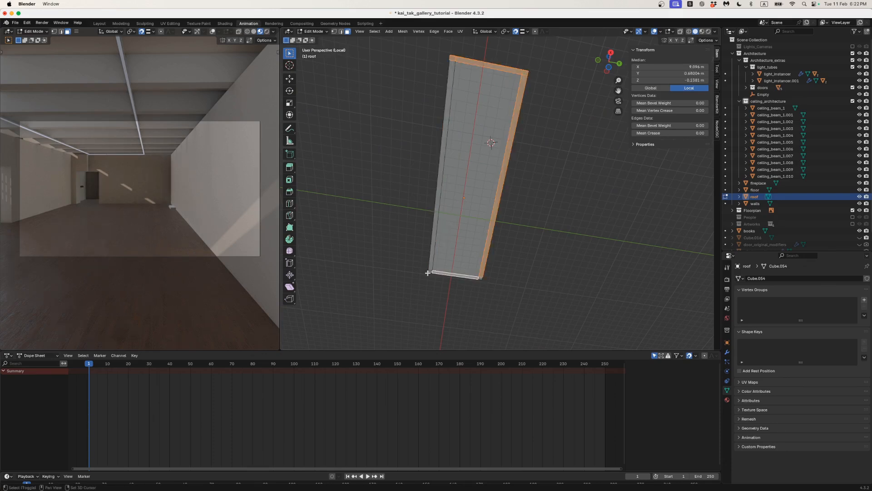
shift+click(430, 271)
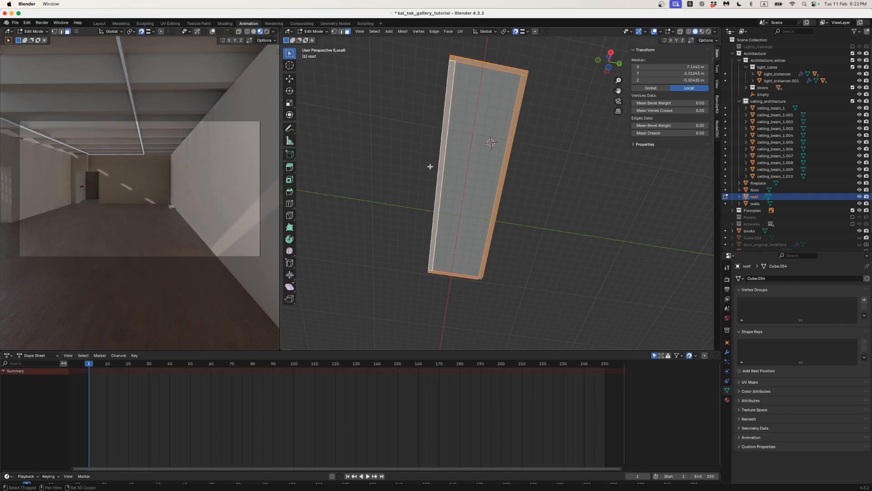
middle_drag(430, 167, 448, 211)
scroll(448, 211, up, 2)
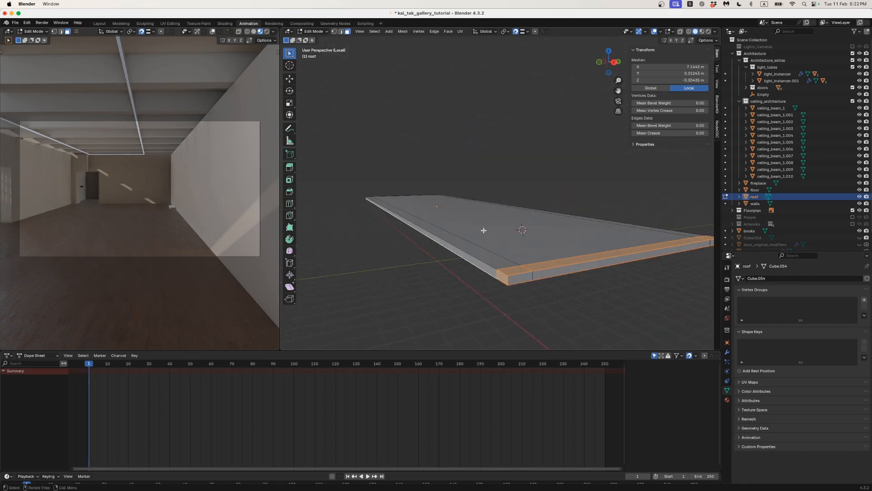
- Reselect only the underside's narrow perimeter faces individually, covering all four sides and corners without the upper faces
middle_drag(505, 230, 521, 181)
scroll(496, 214, down, 4)
click(458, 76)
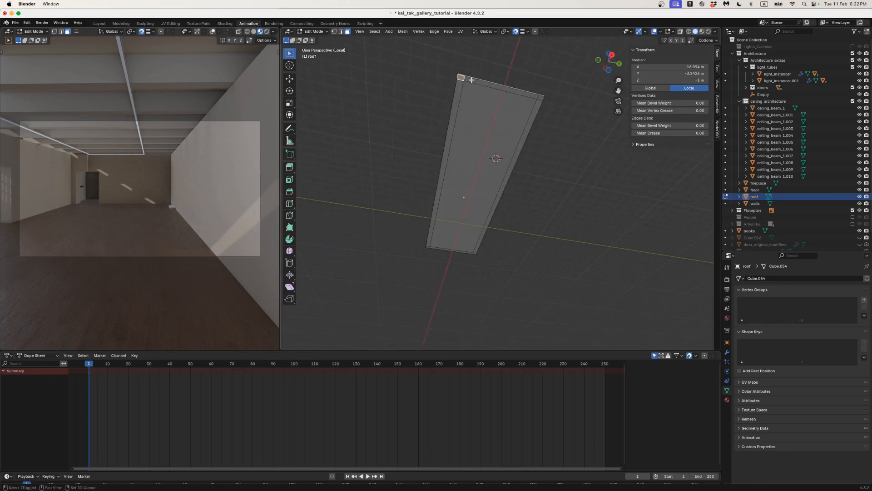
shift+click(529, 97)
shift+click(542, 99)
shift+click(537, 105)
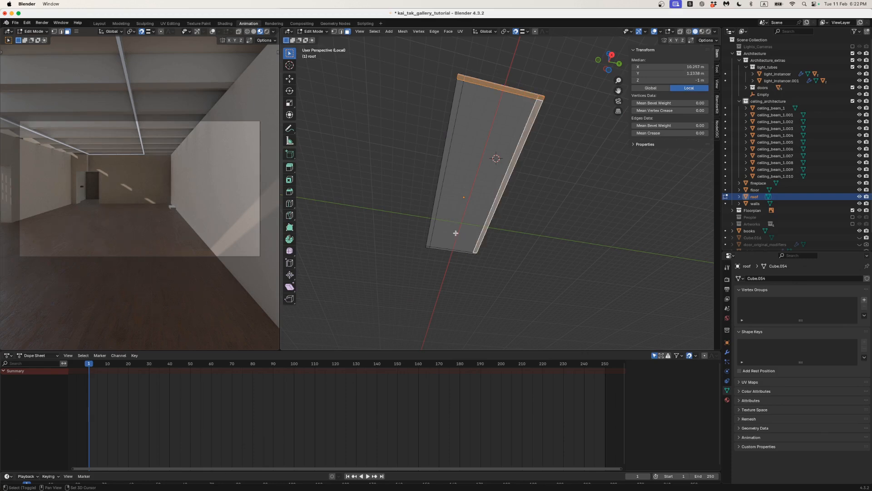
scroll(455, 235, up, 3)
shift+middle_drag(445, 283, 481, 206)
scroll(466, 244, up, 2)
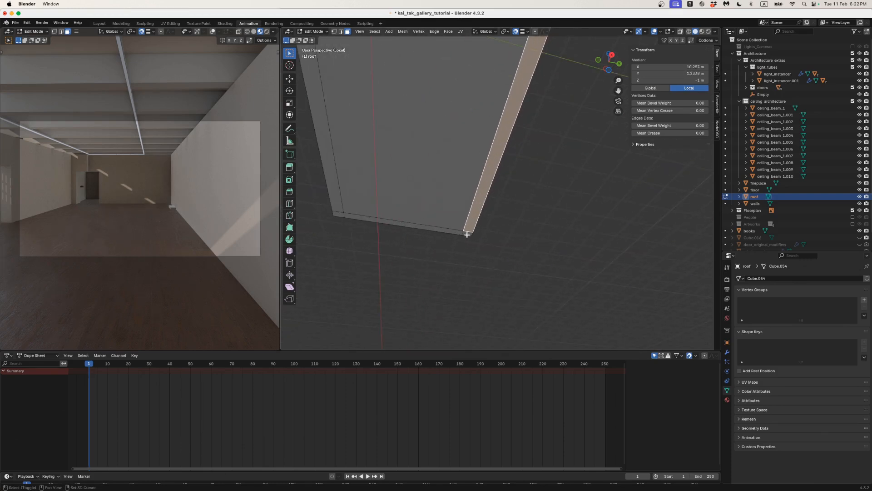
shift+click(468, 234)
shift+click(345, 223)
shift+click(339, 215)
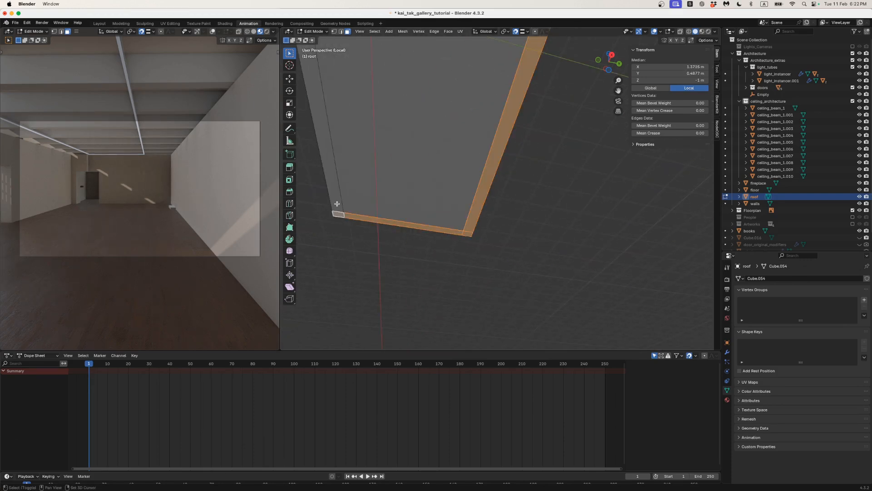
shift+click(336, 203)
- Check the perimeter face selection in wireframe shading, restore solid shading, and leave Local View
scroll(354, 173, down, 4)
scroll(404, 161, down, 2)
mouse_move(454, 107)
shift+middle_down()
mouse_move(432, 163)
mouse_move(495, 217)
mouse_move(465, 232)
mouse_move(497, 190)
mouse_move(469, 234)
mouse_move(443, 235)
mouse_move(485, 214)
mouse_move(422, 214)
mouse_move(429, 199)
shift+middle_up()
key(z)
scroll(471, 220, up, 6)
scroll(475, 225, down, 6)
key(shift+z)
key(KP_Divide)
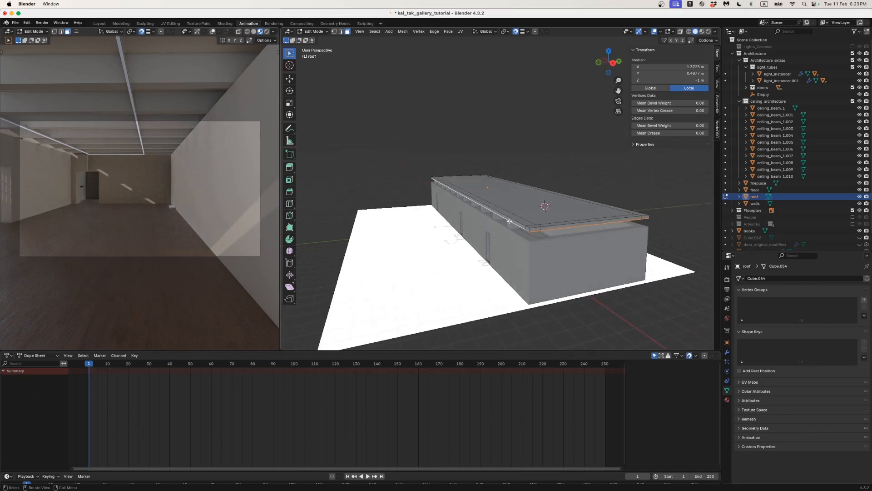
- Turn off snapping and extrude the underside perimeter faces down along Z to about -4.93 m local Z, just above the walls
scroll(509, 222, up, 3)
middle_drag(510, 221, 476, 198)
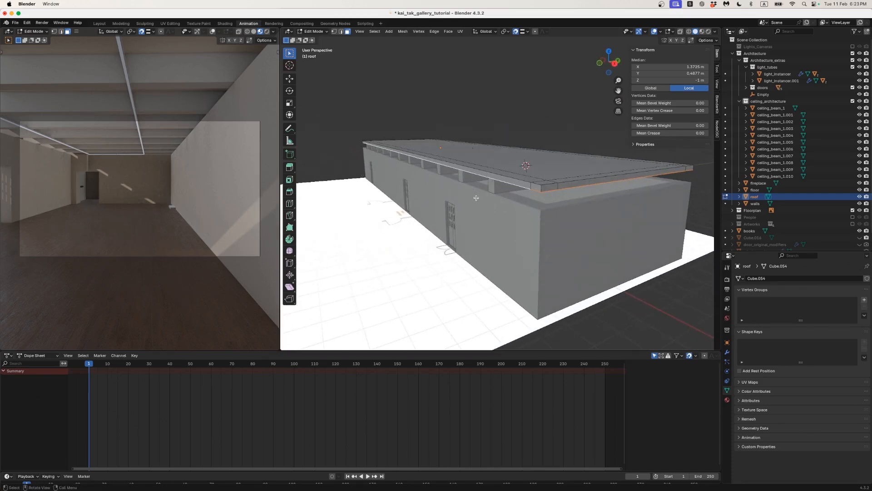
scroll(476, 198, up, 5)
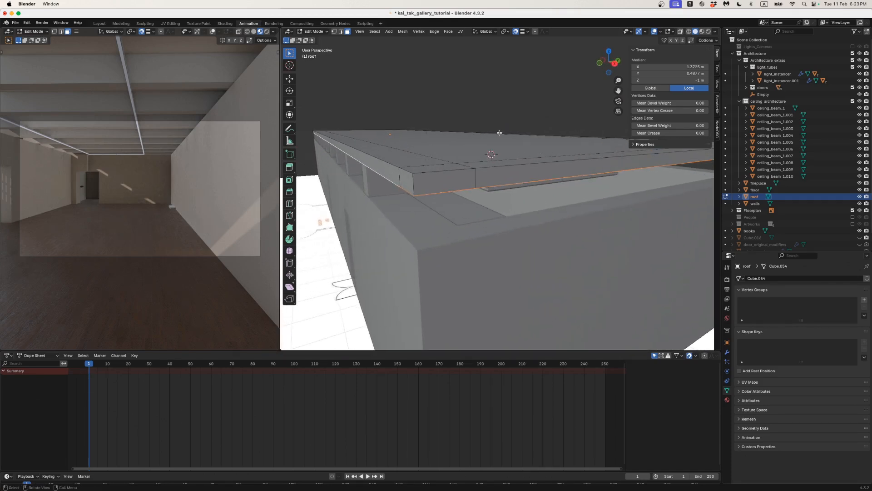
click(516, 32)
key(g)
key(z)
key(z)
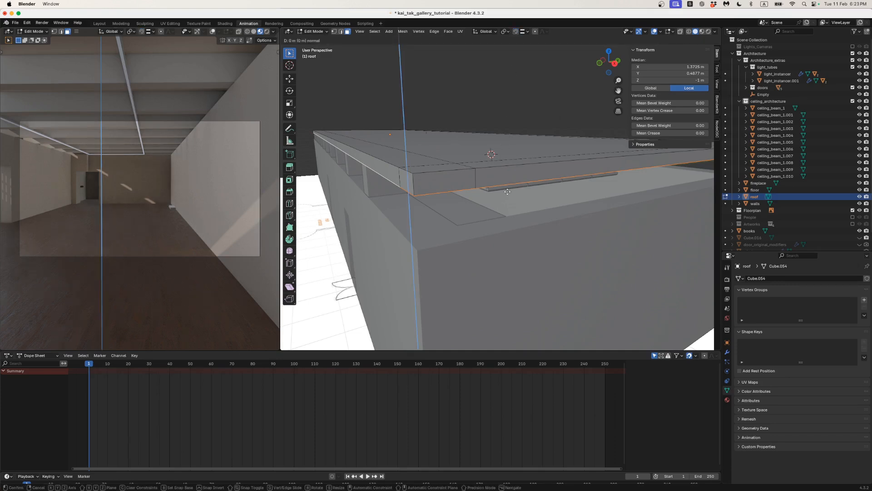
key(z)
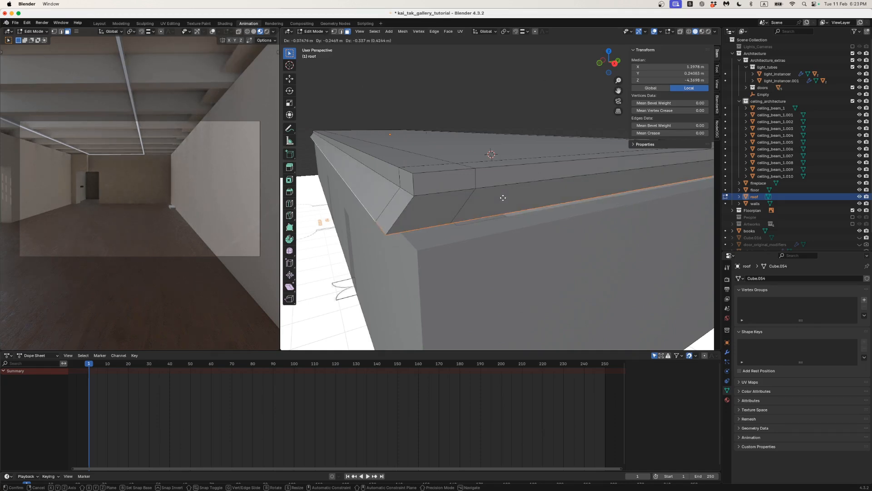
key(z)
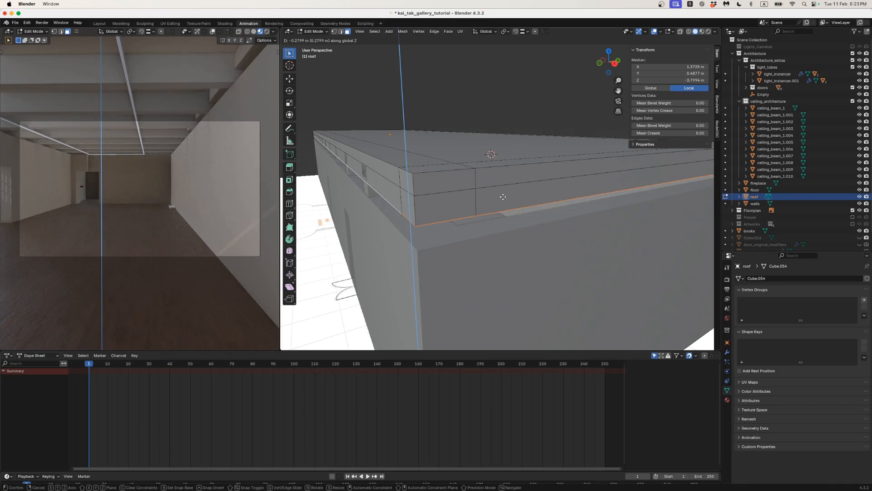
click(503, 199)
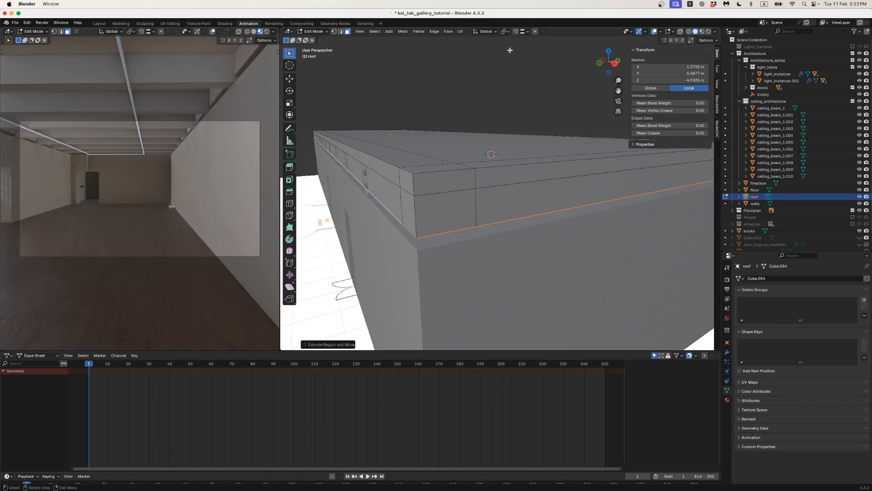
- Turn snapping back on, move the extruded faces down along Z onto the walls' upper edge, and return to Object Mode
click(516, 31)
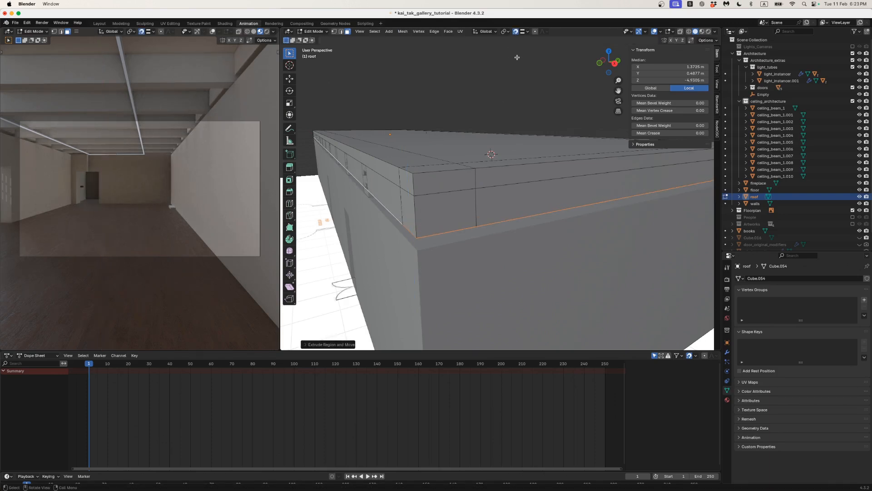
key(g)
key(z)
click(517, 230)
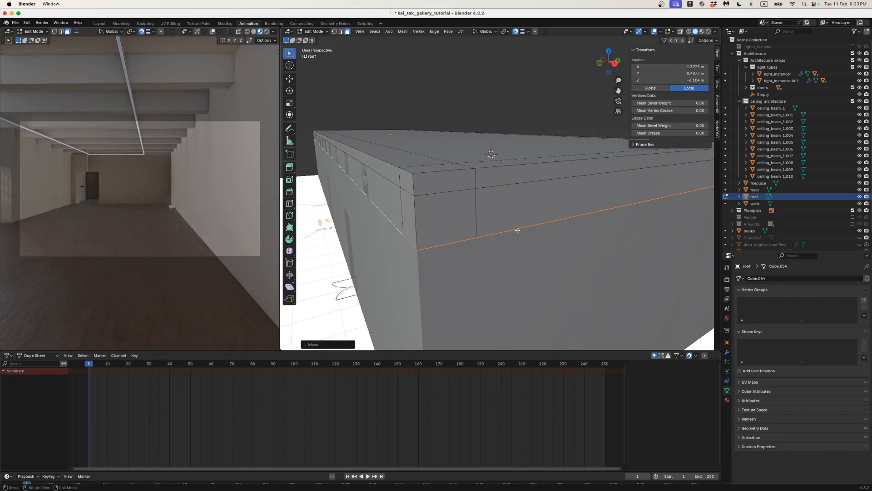
key(Tab)
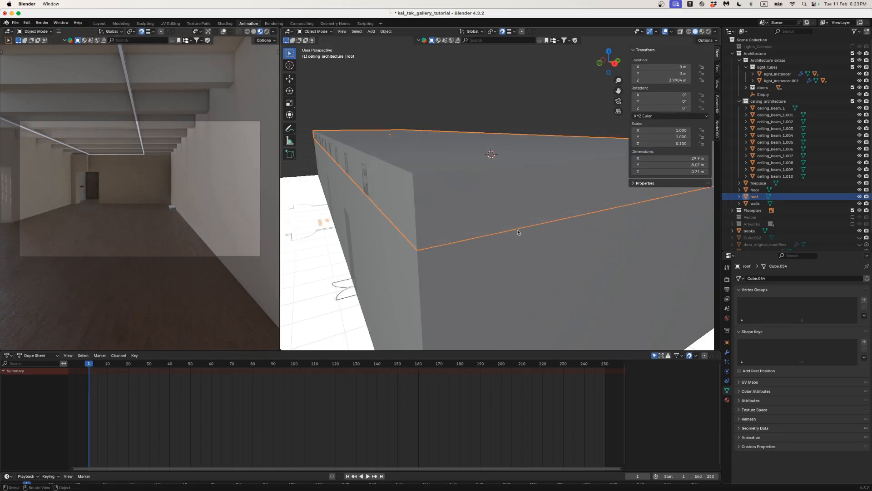
- Select all the ceiling beams, from ceiling_beam_1 through ceiling_beam_1.010
middle_drag(474, 215, 421, 194)
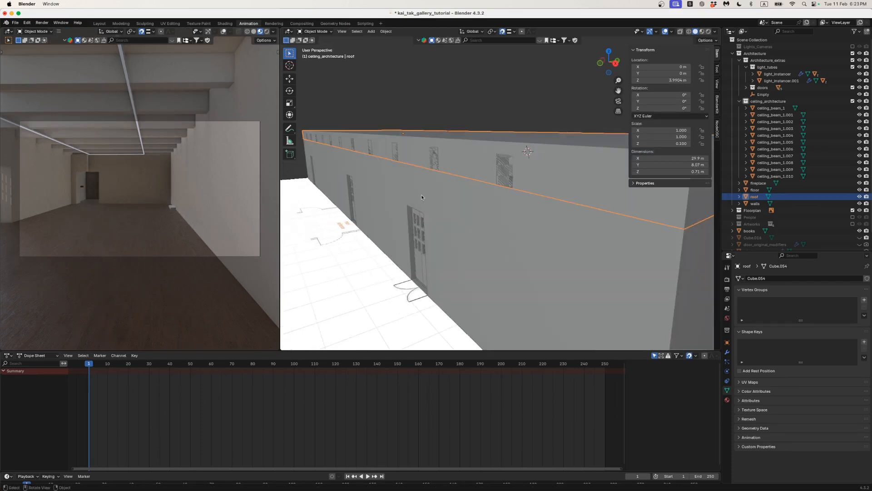
click(498, 172)
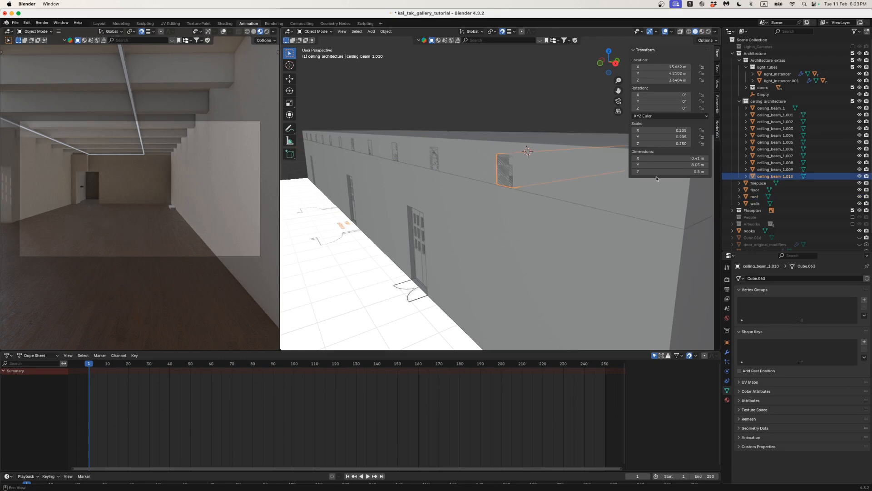
middle_drag(607, 181, 606, 181)
scroll(551, 186, down, 4)
shift+middle_drag(551, 186, 584, 182)
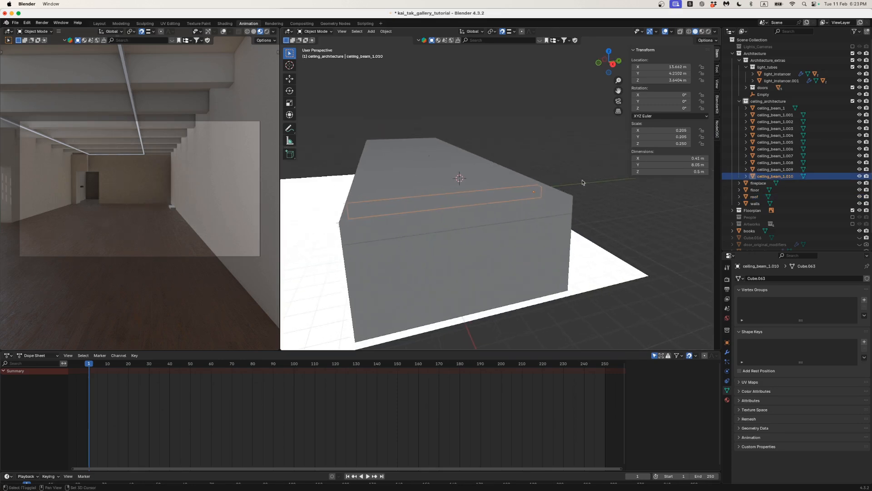
shift+click(761, 109)
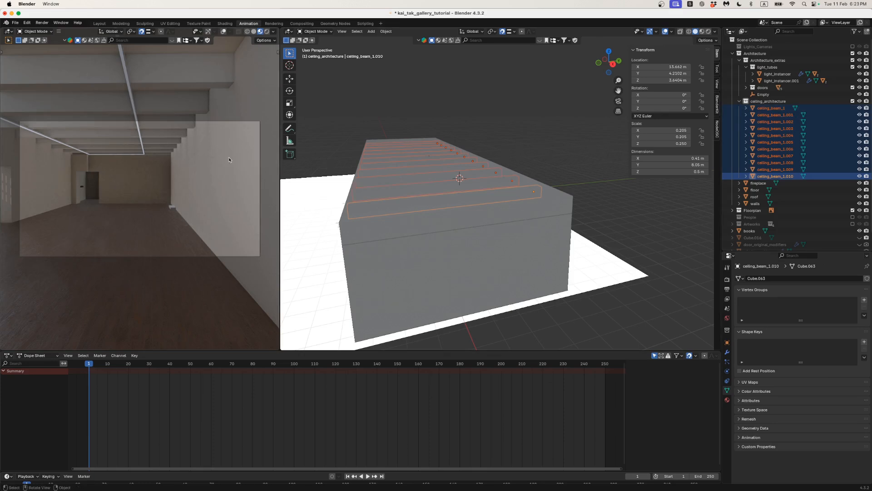
- Switch to Preview to examine how the ceiling beams meet the walls in AVA_gallery_photo_3, and return to Blender
key(super+Tab)
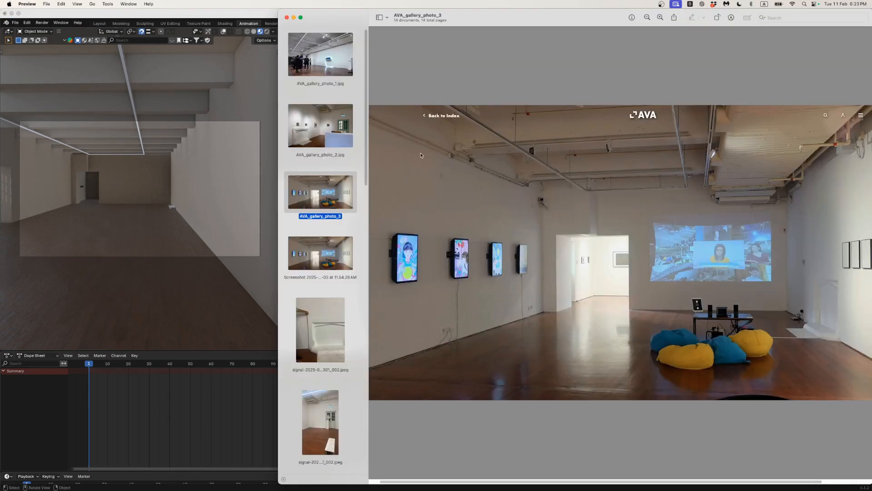
scroll(454, 136, up, 3)
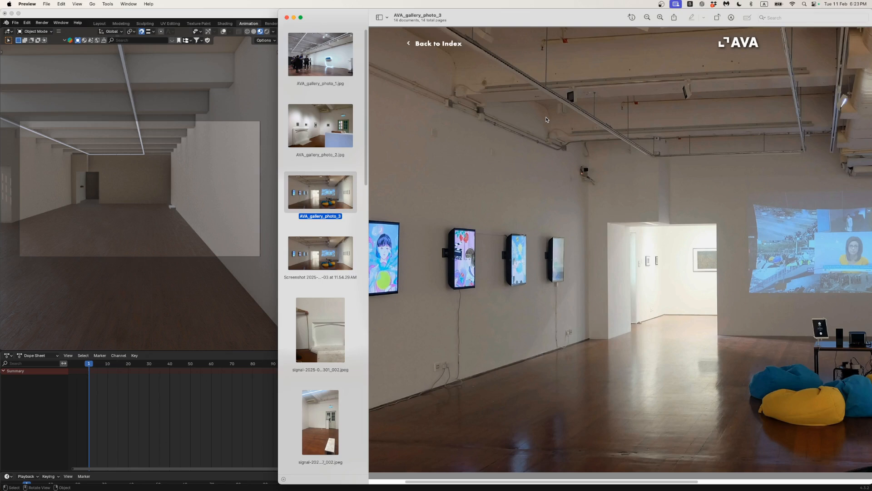
key(super+Tab)
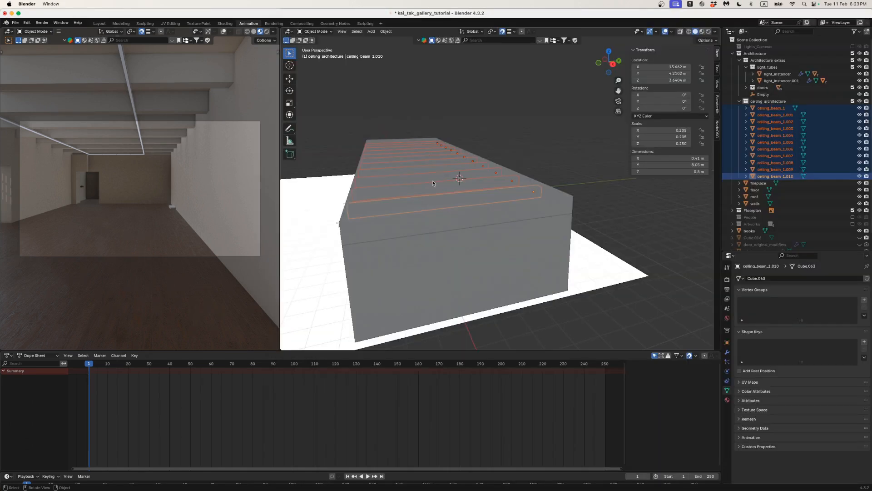
mouse_move(537, 107)
middle_down()
mouse_move(533, 100)
mouse_move(541, 109)
middle_up()
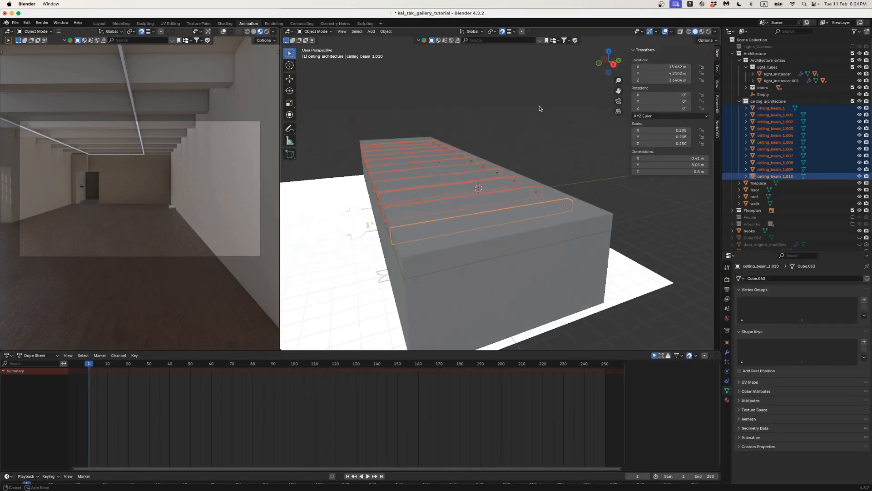
- Set the origins of all the selected ceiling beams to their geometry
click(386, 31)
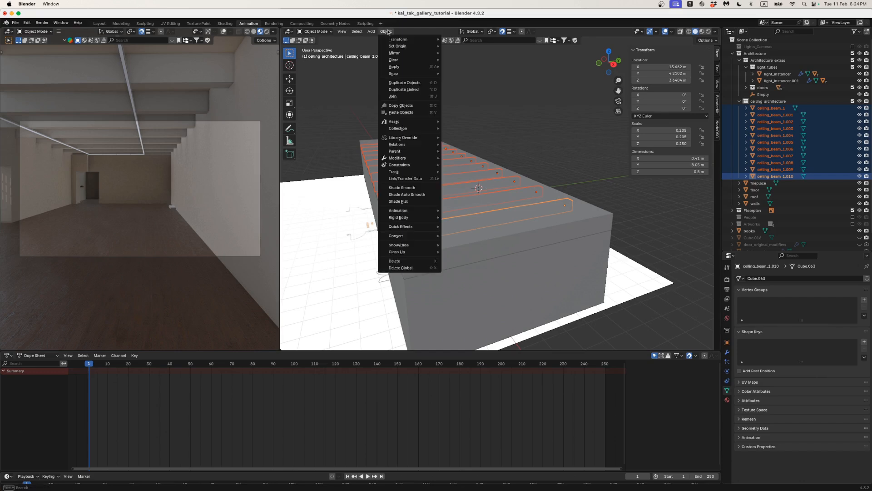
mouse_move(394, 46)
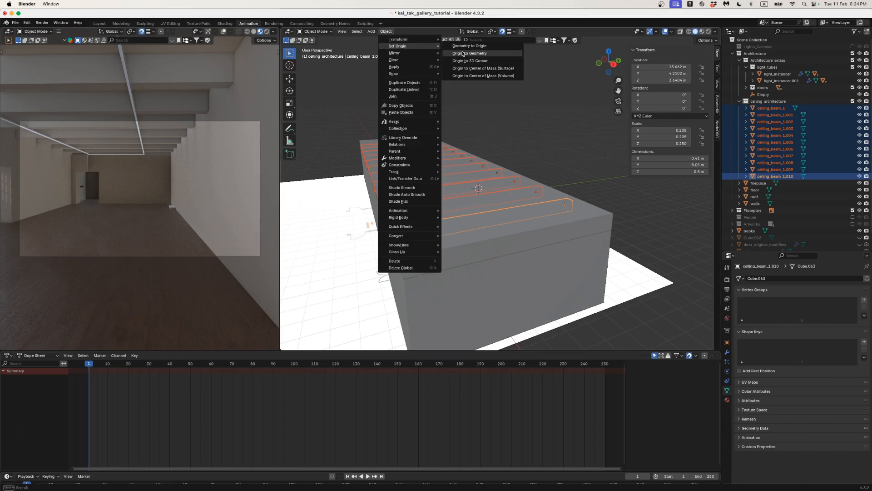
click(463, 53)
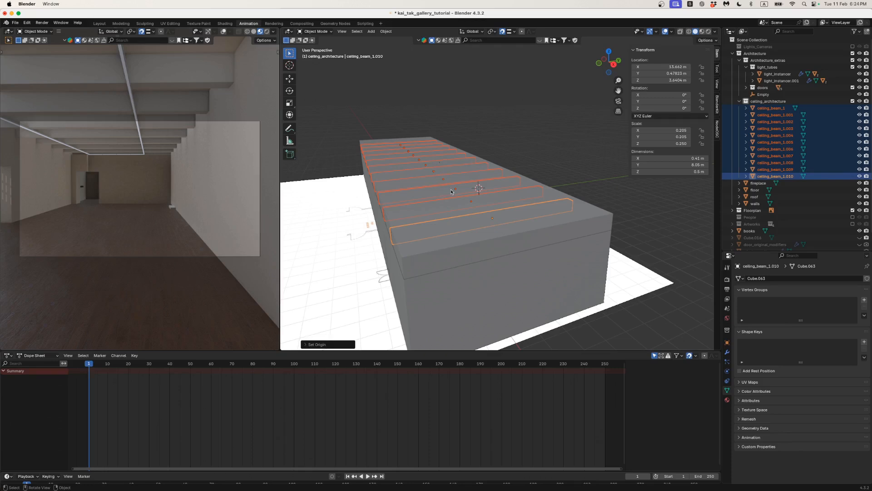
middle_drag(449, 193, 408, 161)
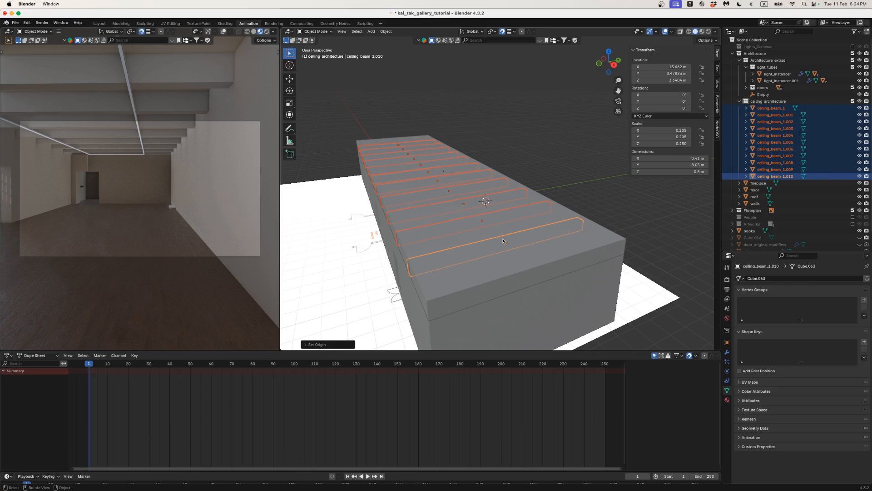
middle_drag(457, 210, 459, 191)
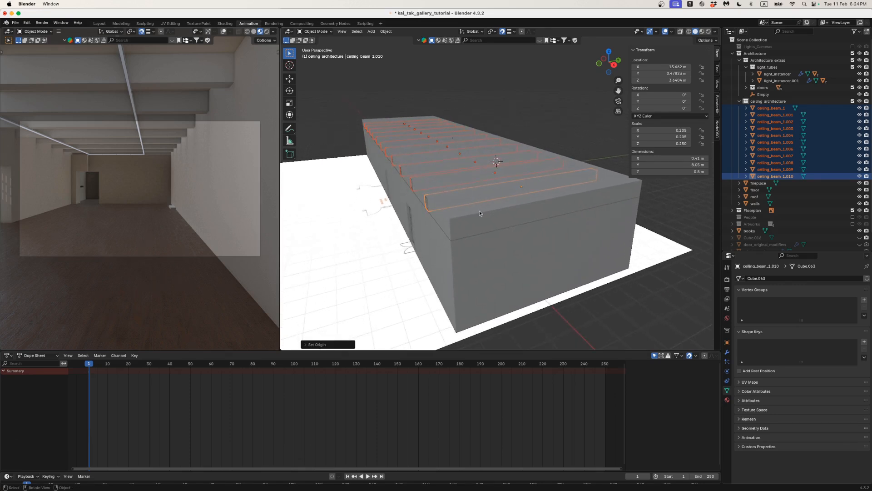
middle_drag(505, 245, 463, 208)
- Turn off snapping and scale the ceiling beams along Y to about 6.68 m long, using the right orthographic wireframe view
click(609, 64)
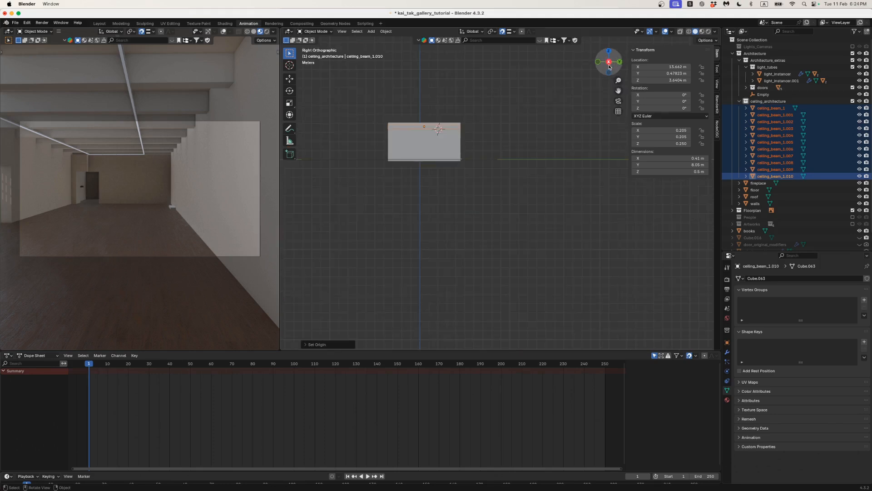
scroll(439, 138, up, 2)
mouse_move(441, 138)
shift+middle_down()
mouse_move(468, 178)
mouse_move(564, 220)
shift+middle_up()
scroll(424, 174, up, 1)
scroll(425, 174, up, 3)
scroll(527, 198, up, 2)
scroll(589, 219, down, 1)
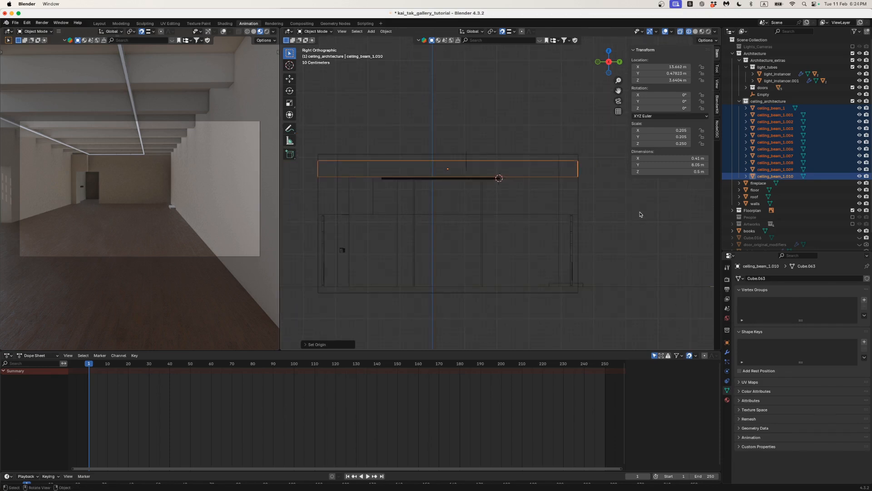
click(502, 32)
key(s)
key(y)
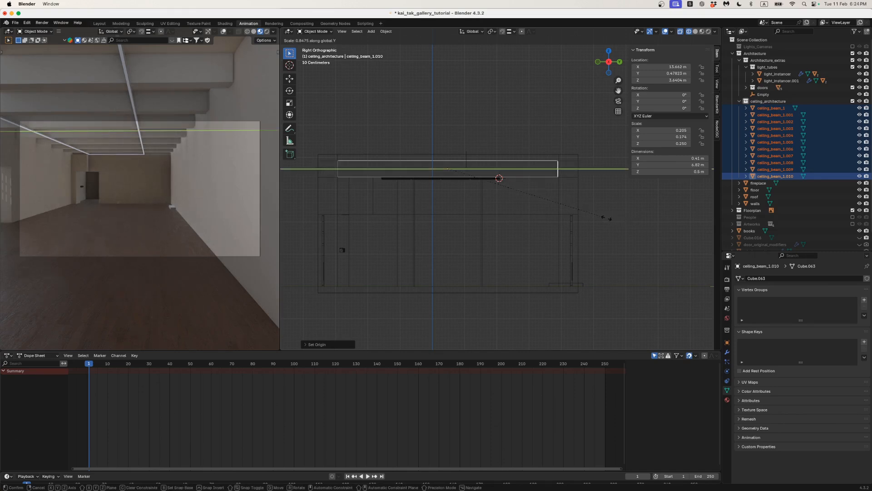
click(603, 218)
- Scale the ceiling beams along Y to about 6.86 m so their ends sit just short of the wall's inner face
scroll(590, 174, up, 10)
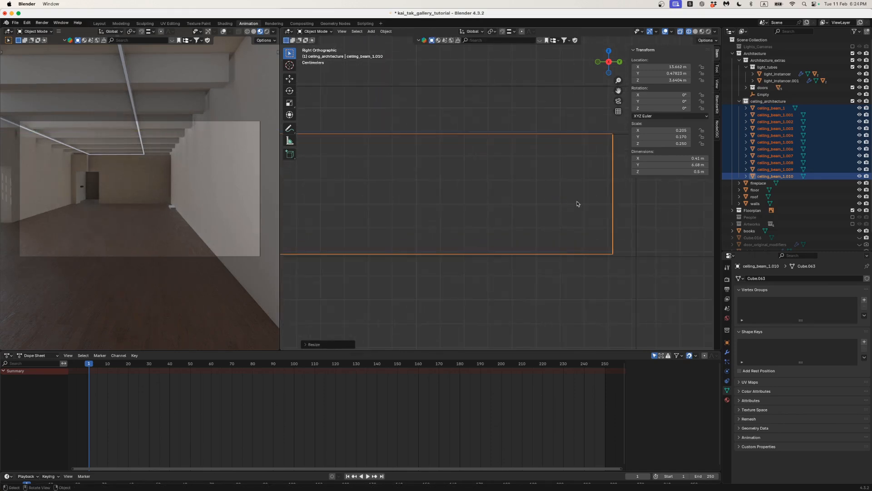
shift+middle_drag(596, 205, 518, 207)
scroll(594, 206, up, 2)
shift+middle_drag(610, 208, 553, 210)
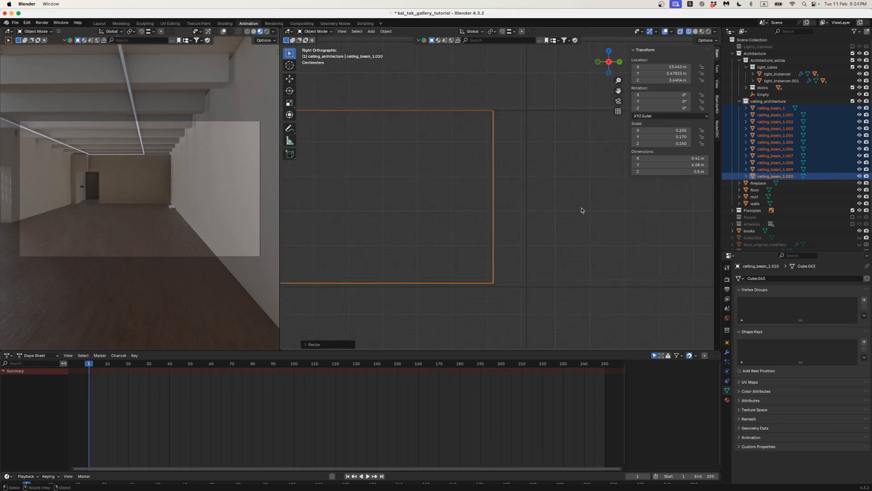
key(s)
key(y)
click(614, 212)
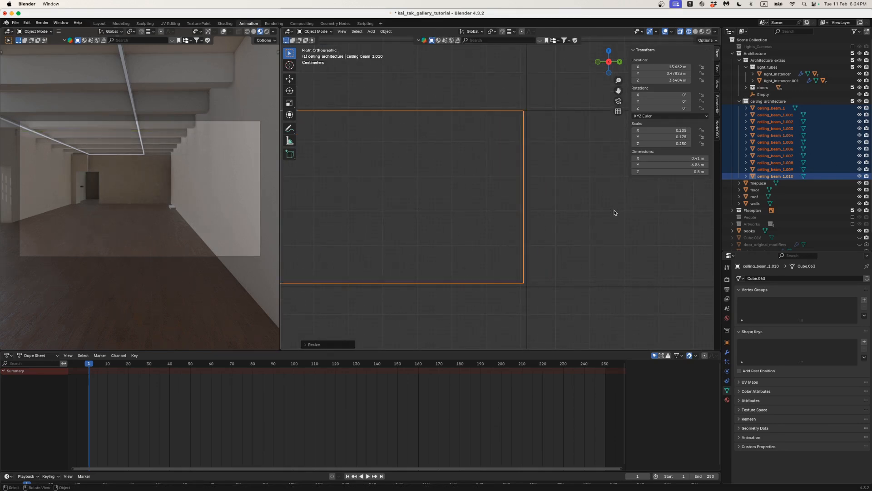
- Fine-tune the ceiling beams' Y scale to a length of about 6.87 m, bringing their ends to the wall's inner face
scroll(591, 207, up, 3)
shift+middle_drag(584, 205, 541, 207)
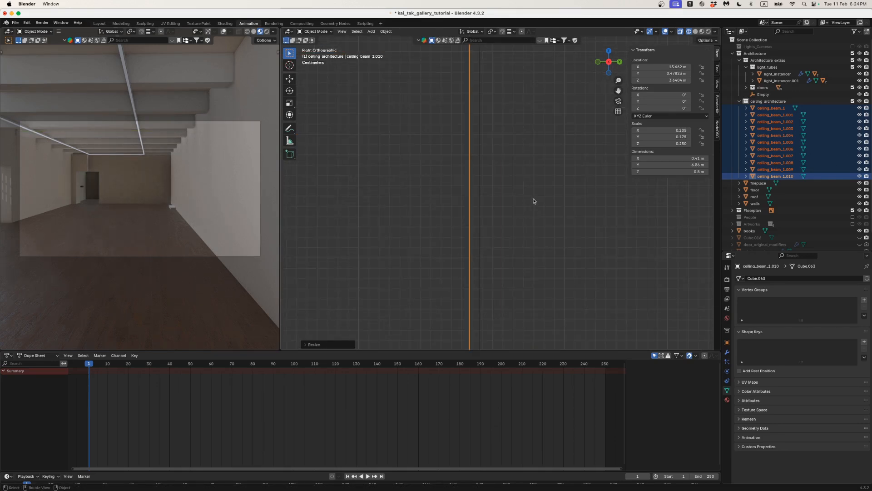
key(s)
key(y)
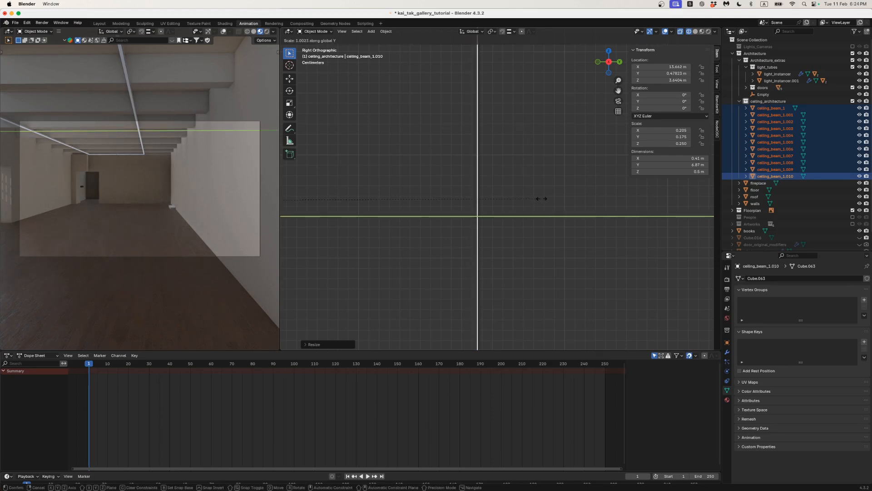
click(541, 199)
- Show the interior in Material Preview without overlays and examine how the ceiling beams meet the walls
scroll(539, 202, down, 15)
mouse_move(533, 202)
middle_down()
mouse_move(496, 203)
mouse_move(512, 216)
middle_up()
key(z)
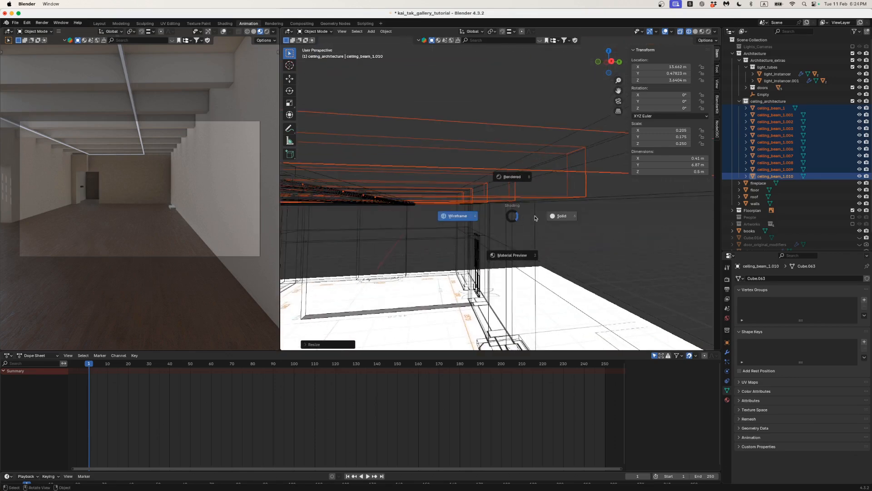
click(520, 249)
middle_drag(522, 239, 522, 237)
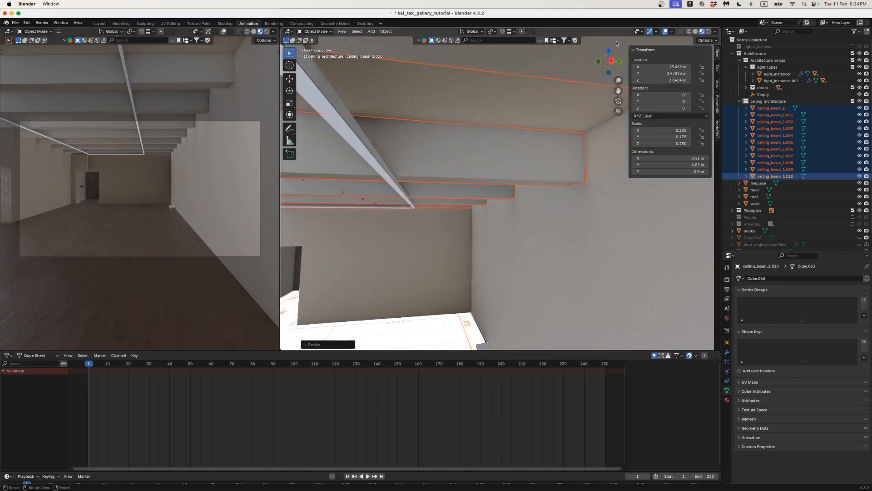
click(666, 32)
scroll(583, 178, up, 5)
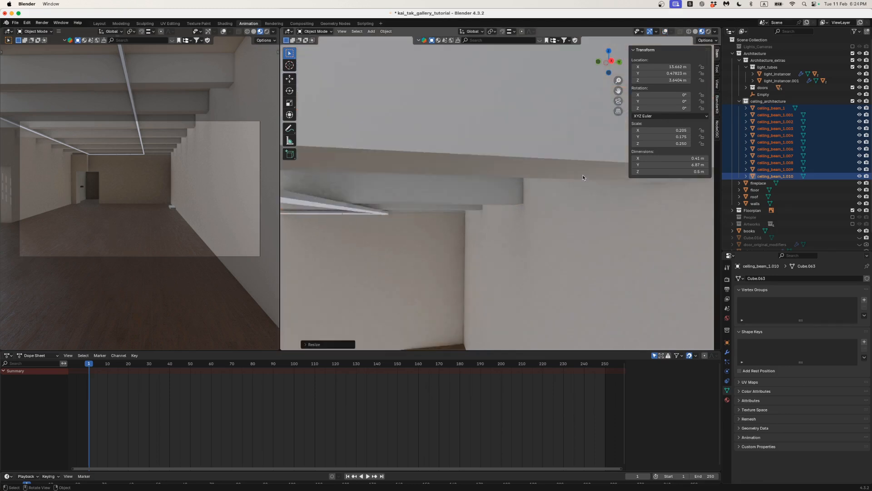
shift+middle_drag(583, 177, 509, 179)
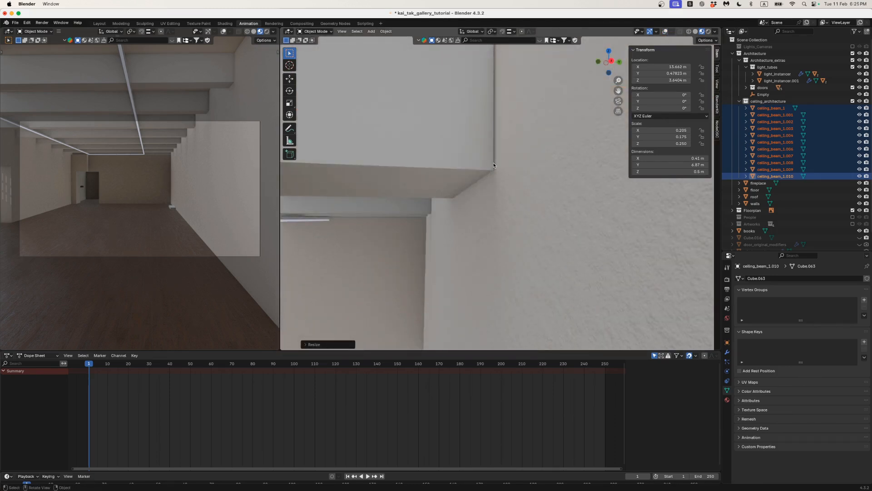
scroll(494, 165, down, 8)
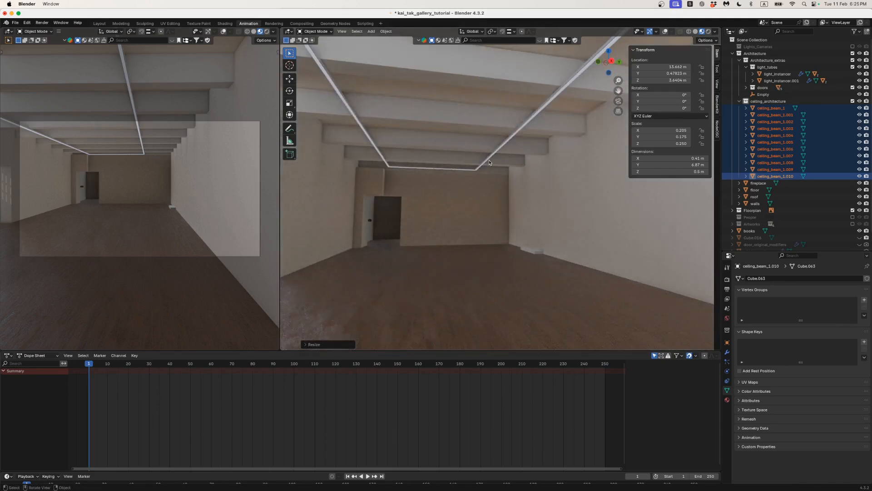
mouse_move(490, 163)
middle_down()
mouse_move(474, 163)
mouse_move(480, 159)
middle_up()
scroll(473, 163, down, 3)
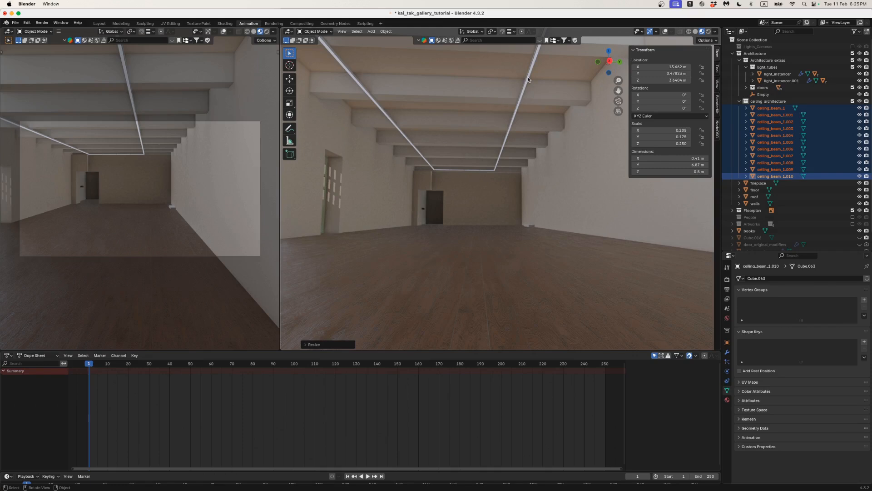
middle_drag(469, 79, 462, 86)
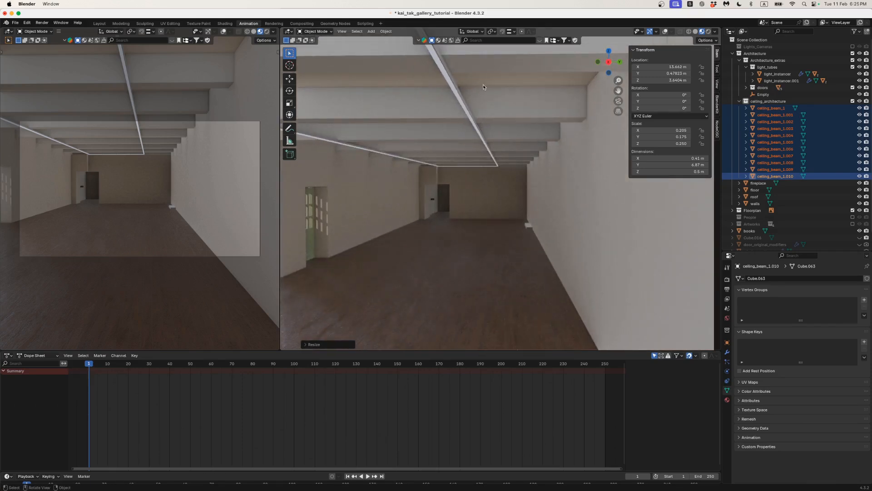
- Collapse the ceiling_architecture collection and select both light tube objects, light_instancer and light_instancer.001
click(738, 101)
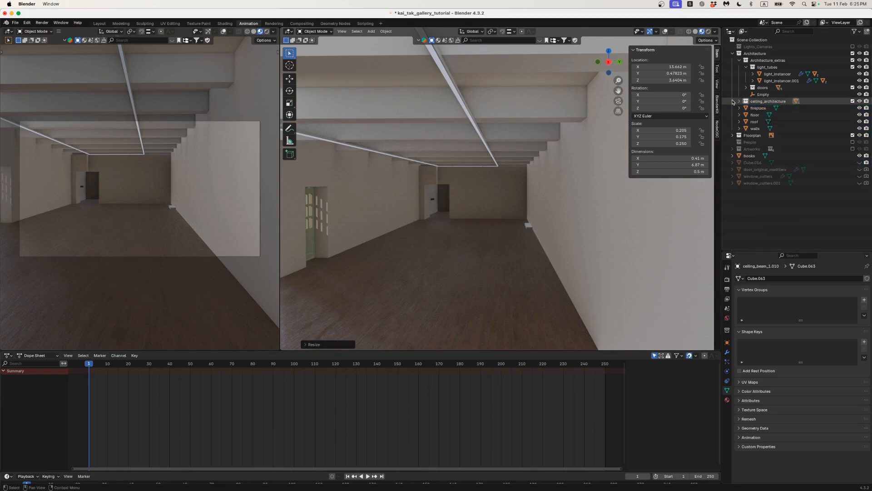
click(772, 74)
shift+click(778, 81)
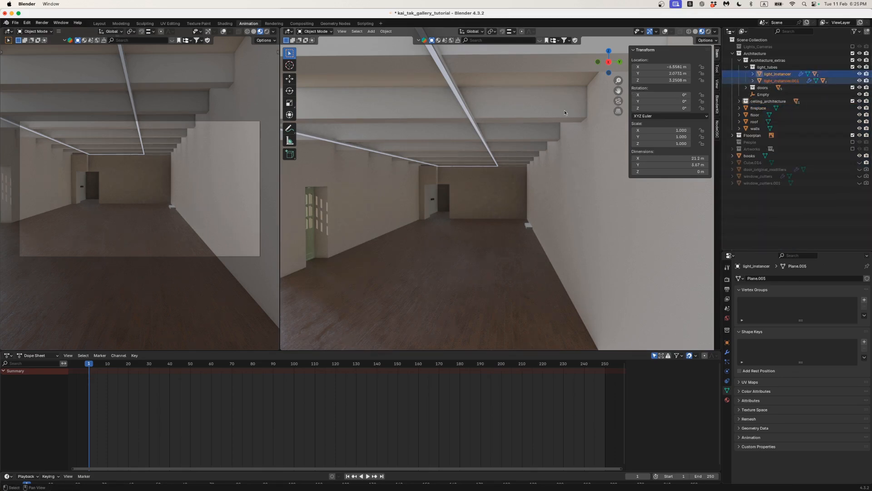
middle_drag(501, 135, 504, 130)
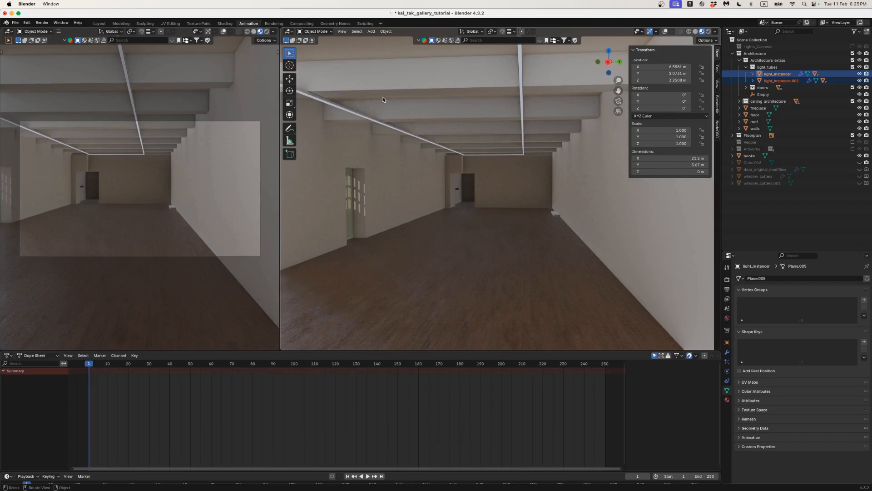
middle_drag(372, 123, 369, 124)
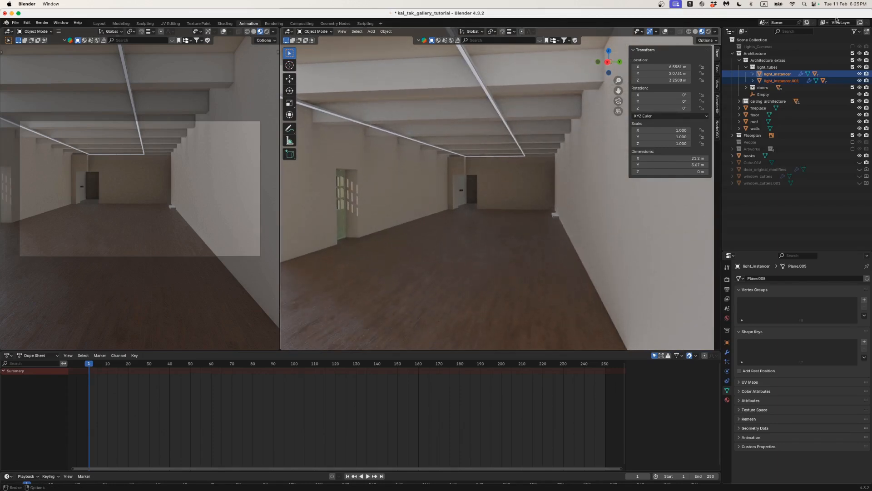
- Narrow the Blender window, check the hanging lights in AVA_gallery_photo_3 in Preview, and return to Blender
drag(870, 12, 654, 3)
click(698, 45)
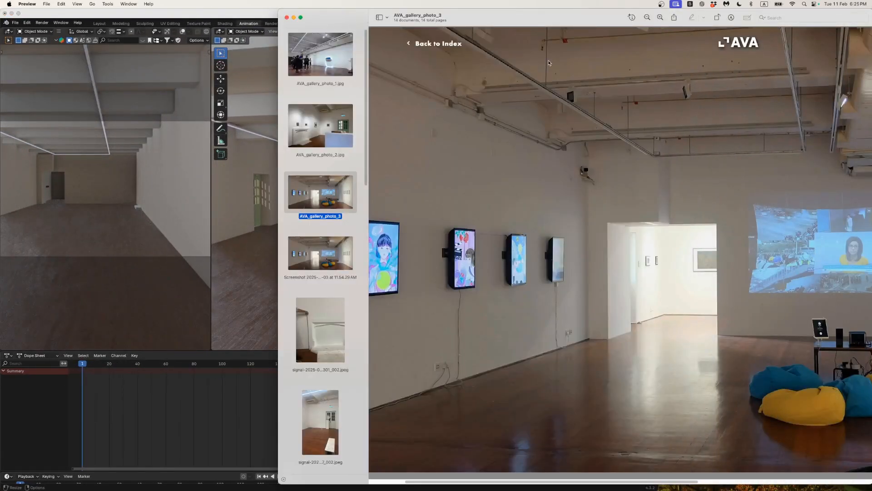
click(247, 13)
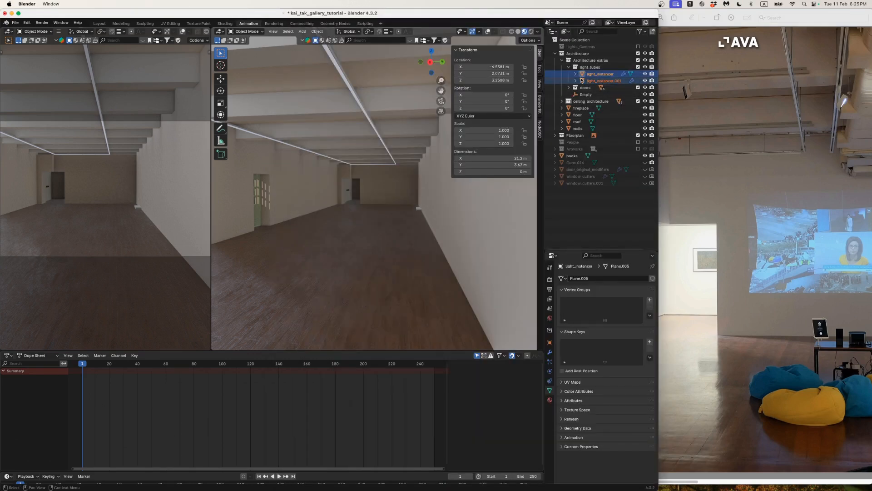
- Select both light instancers with light_instancer.001 active and move them down along Z to about 2.93 m
click(600, 80)
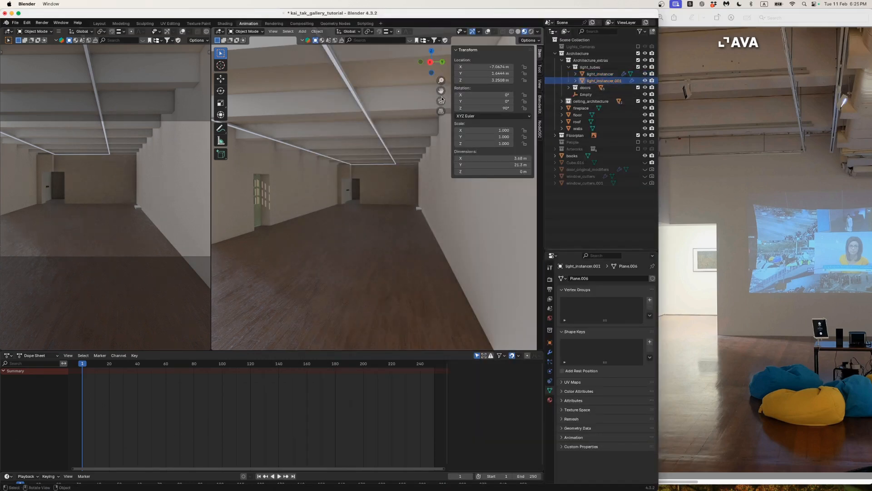
shift+click(600, 74)
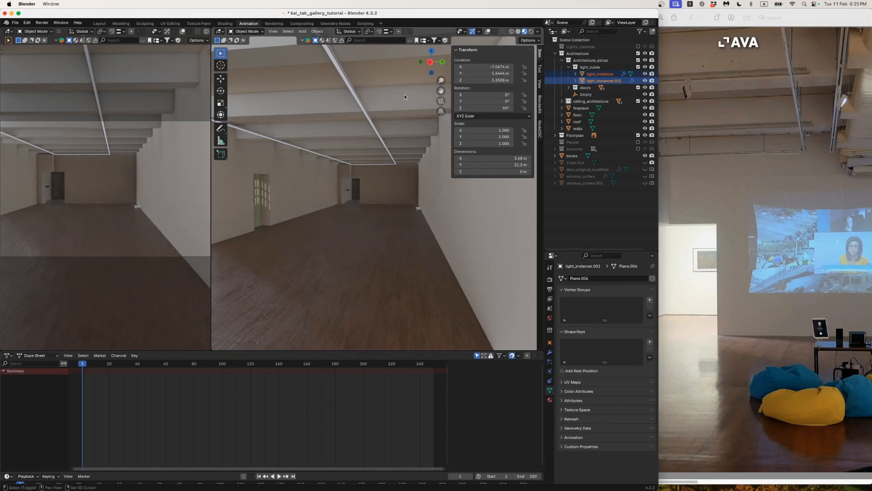
key(g)
key(z)
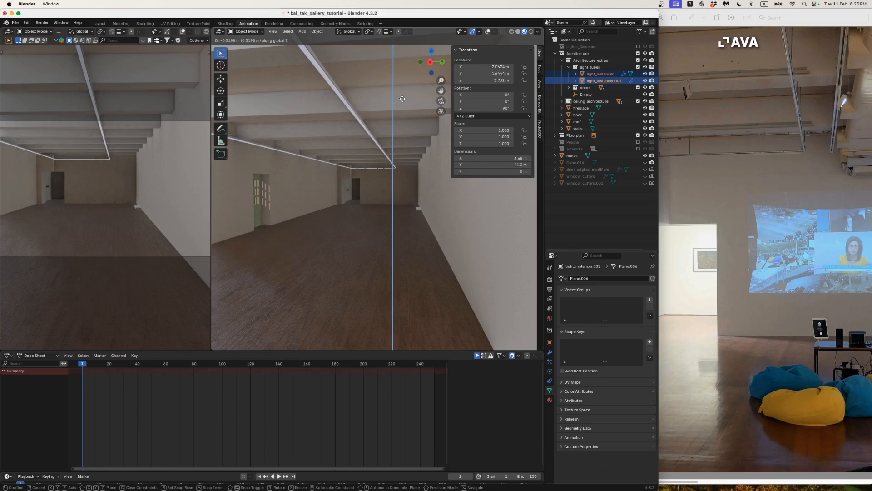
click(403, 99)
- Lower both light instancers further along Z to about 2.83 m
middle_drag(386, 108, 384, 111)
key(g)
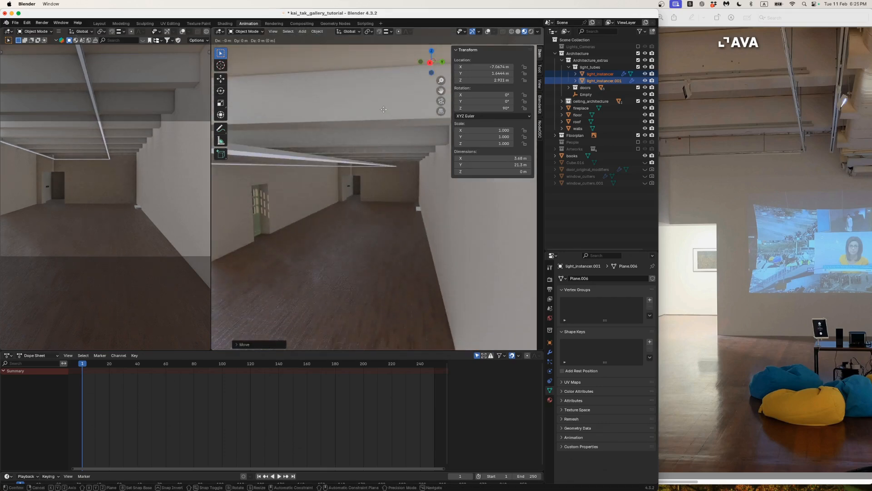
key(z)
click(383, 110)
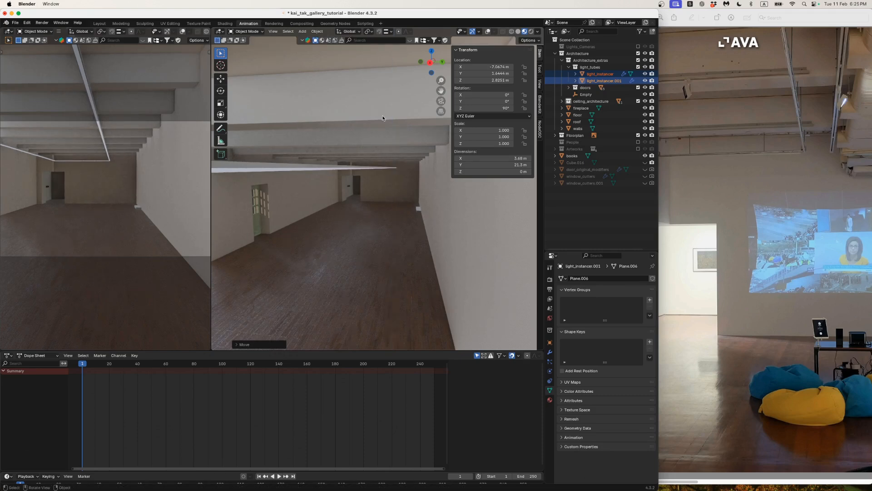
middle_drag(384, 112, 385, 112)
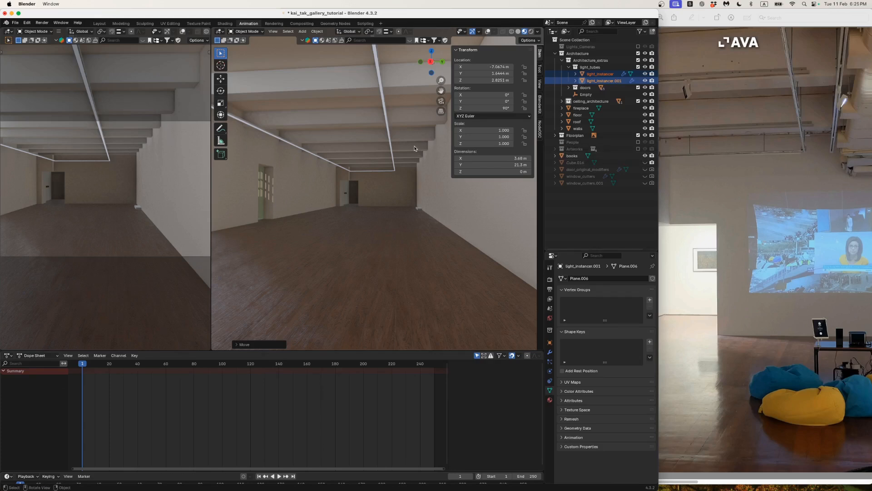
- In a wireframe side view, move both light instancers up along Z to about 2.95 m
click(431, 62)
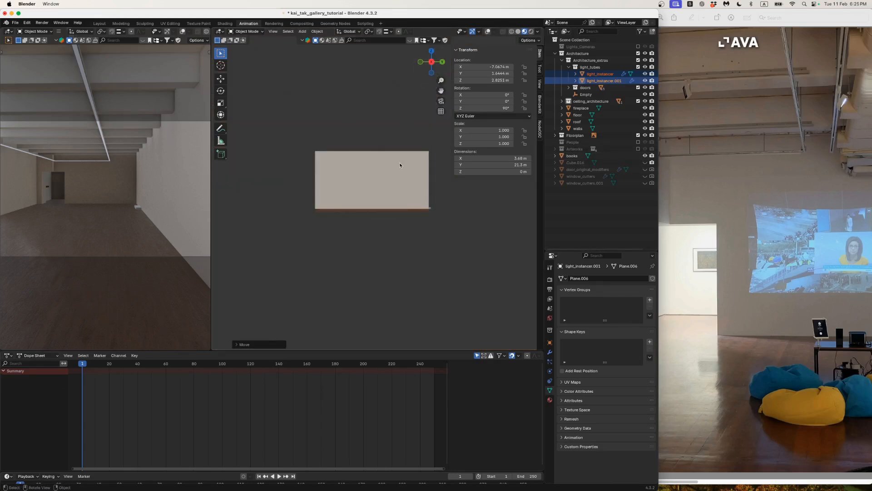
key(shift+z)
scroll(382, 163, up, 5)
key(g)
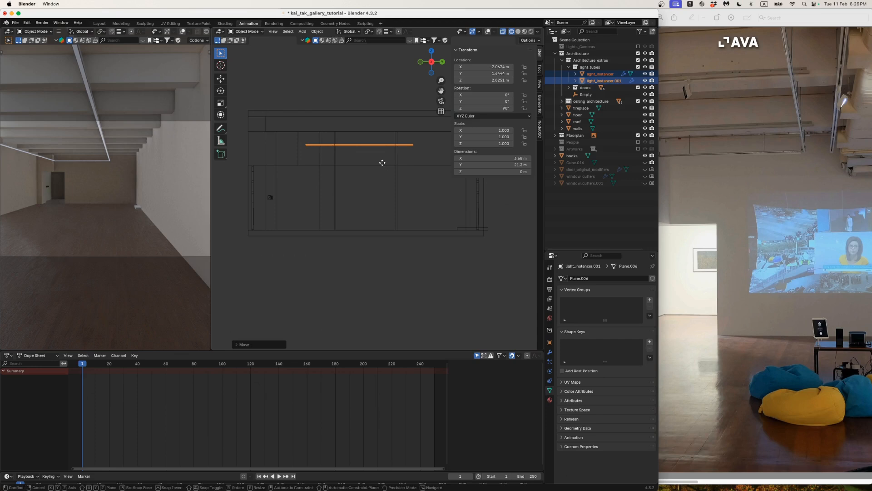
key(z)
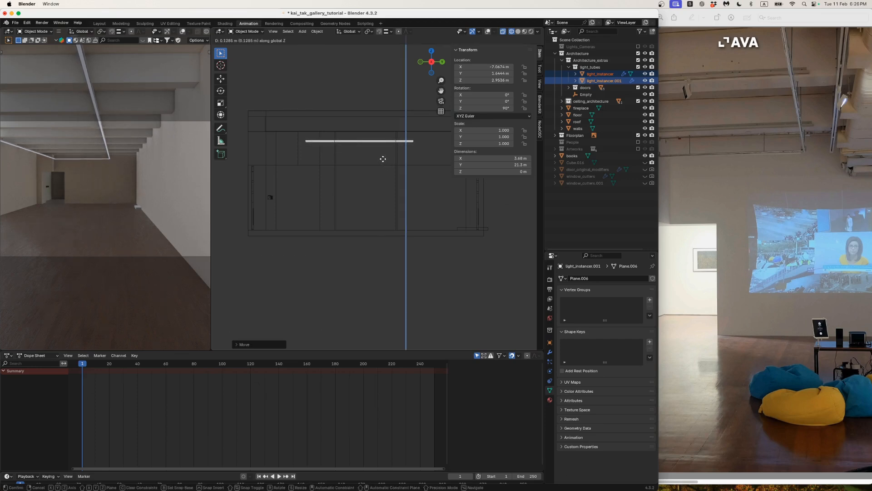
click(383, 160)
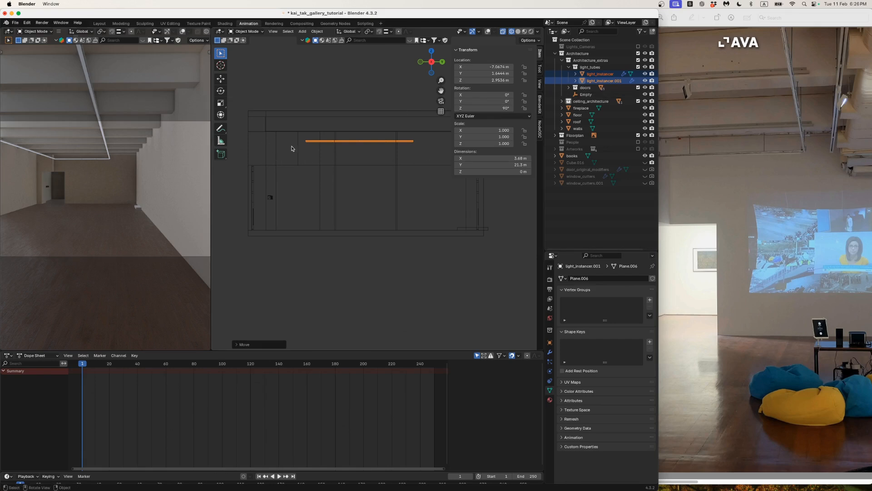
- Compare the light tubes' height with AVA_gallery_photo_3 in Preview, then return to Blender and inspect the side view
click(718, 171)
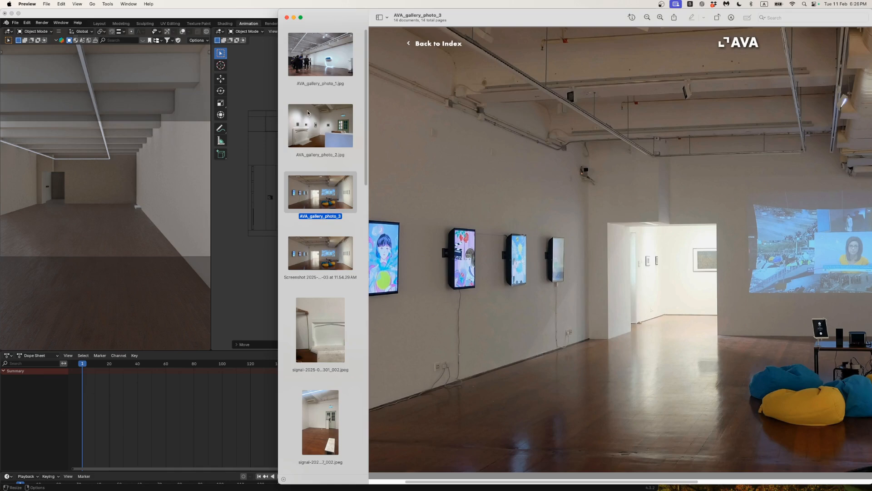
click(246, 14)
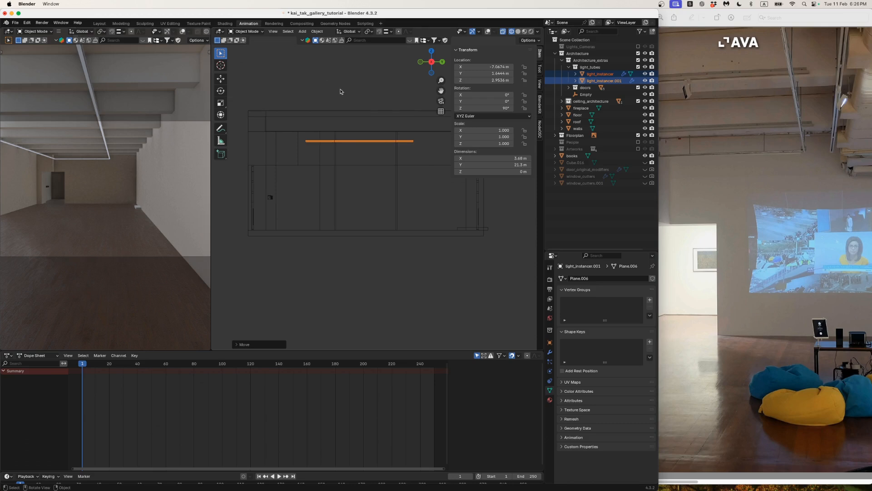
scroll(341, 156, up, 3)
scroll(319, 151, down, 5)
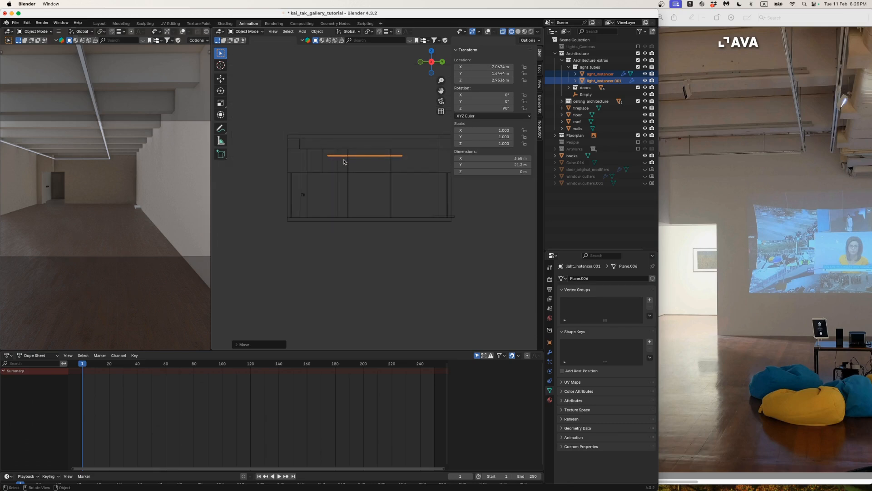
middle_drag(390, 144, 356, 164)
- Switch the viewport back to solid shading and hide the roof object to expose the ceiling beams
key(shift+z)
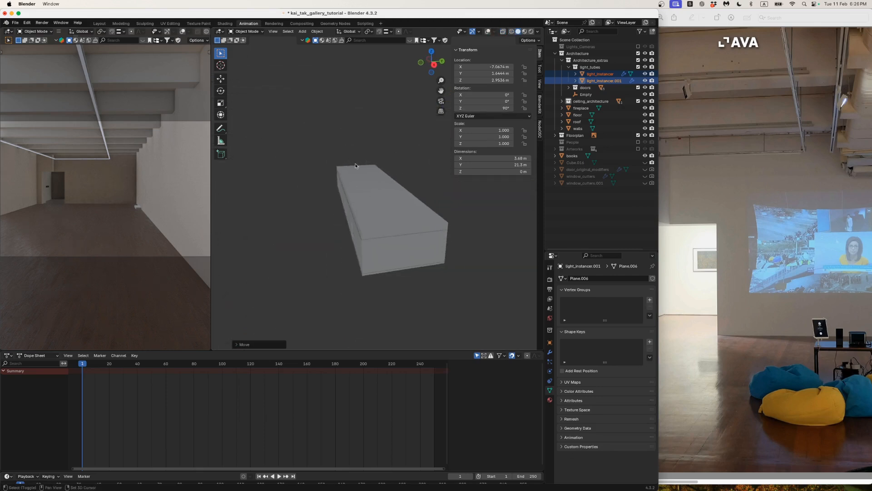
click(577, 122)
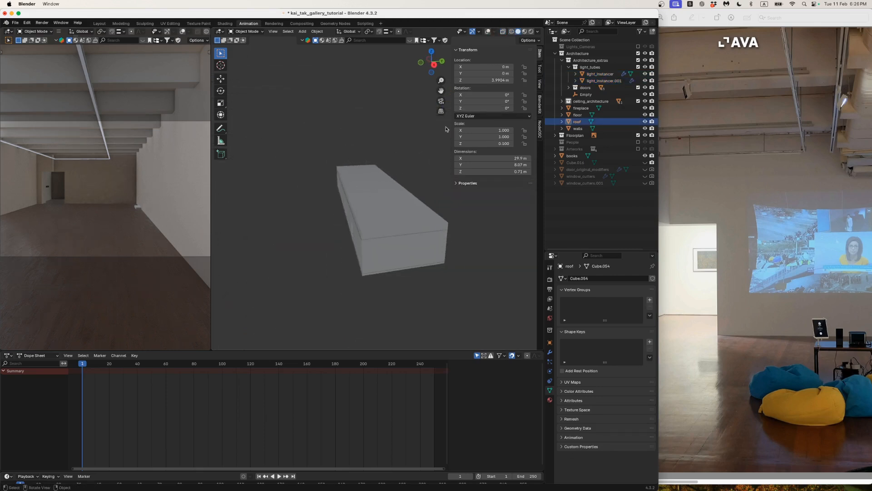
click(646, 122)
scroll(428, 202, up, 4)
middle_drag(353, 221, 412, 243)
scroll(383, 232, down, 3)
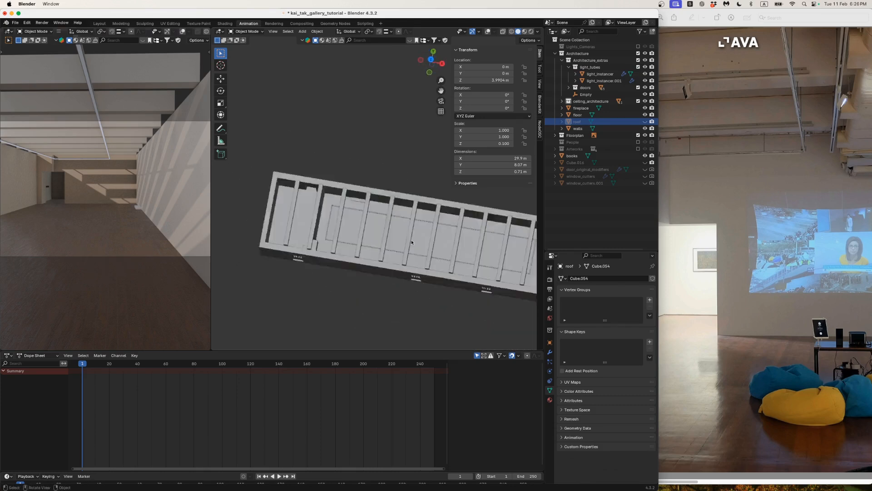
- View the gallery from above and enable Show Instancer in the viewport for light_instancer
key(KP_7)
click(590, 74)
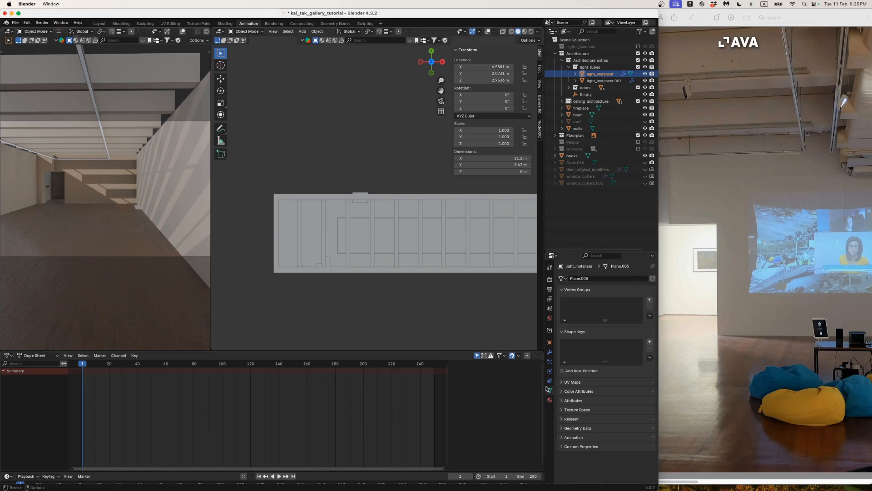
click(550, 342)
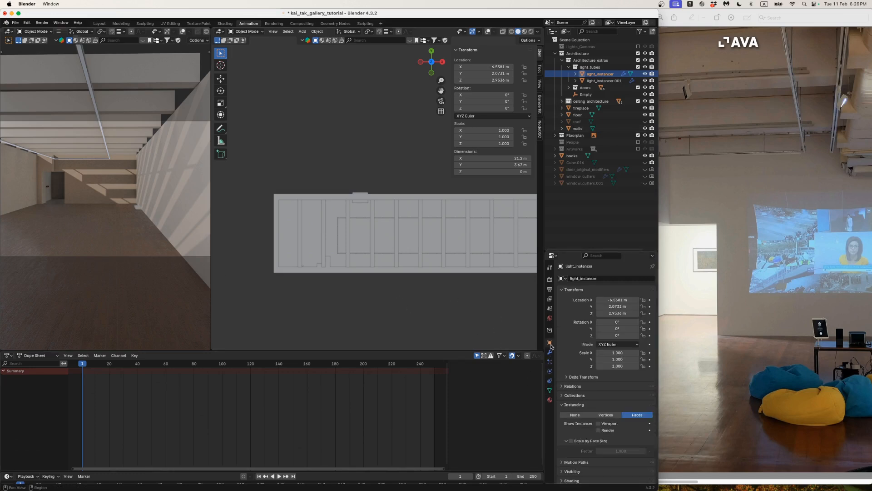
click(599, 423)
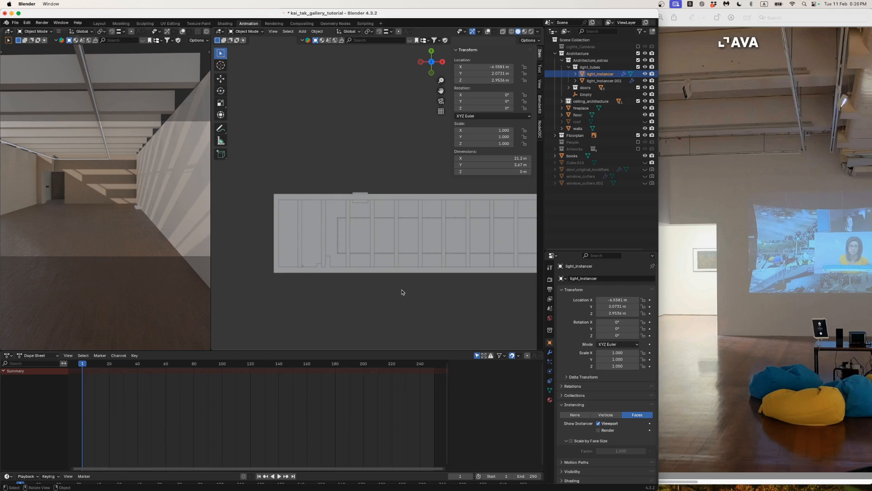
- Turn on the viewport overlays and exclude the Floorplan collection from the view layer
shift+scroll(402, 292, right, 4)
scroll(402, 292, up, 1)
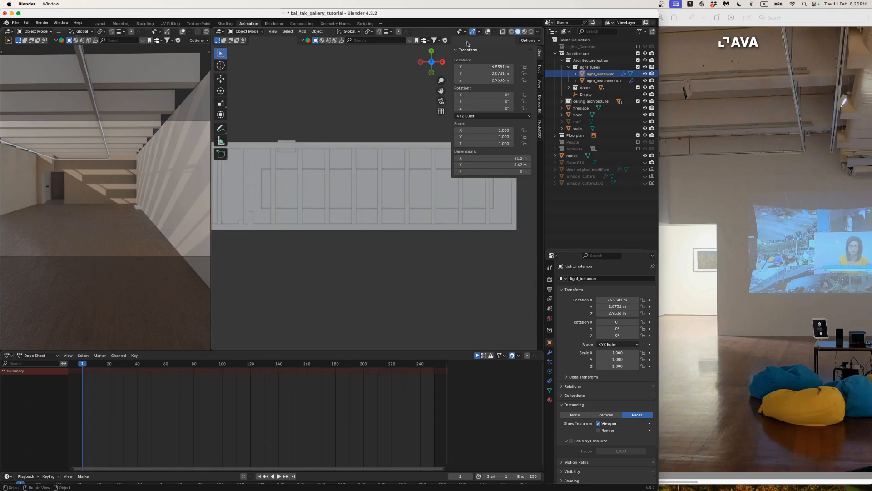
click(488, 32)
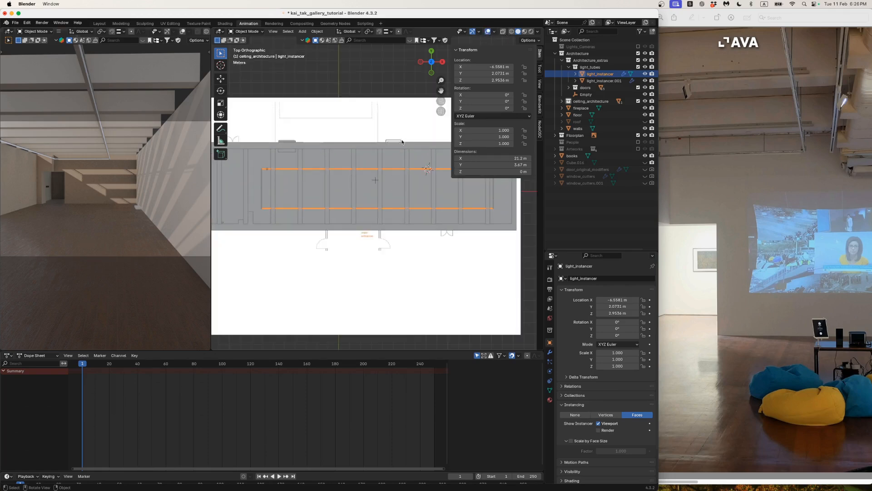
scroll(403, 143, down, 2)
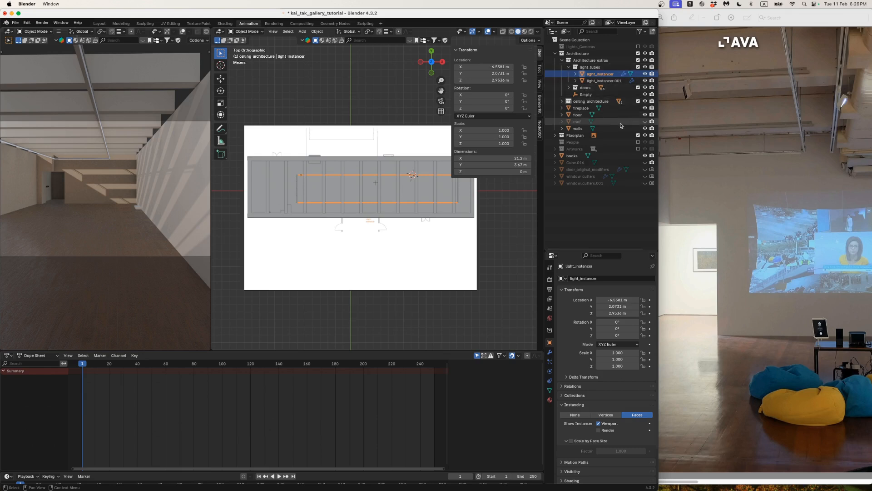
click(638, 136)
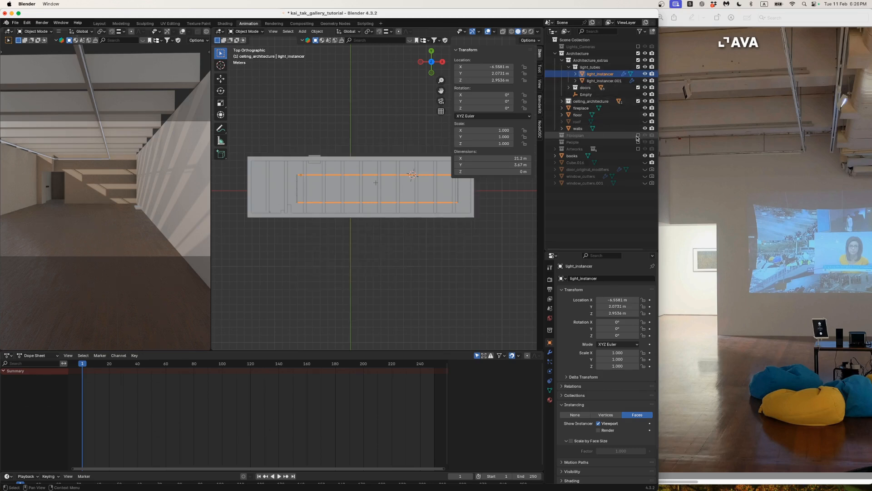
- Hide the sidebar and snap the 3D cursor to the origin of the selected light_instancer
scroll(301, 232, up, 3)
shift+middle_drag(460, 249, 390, 245)
scroll(390, 246, up, 6)
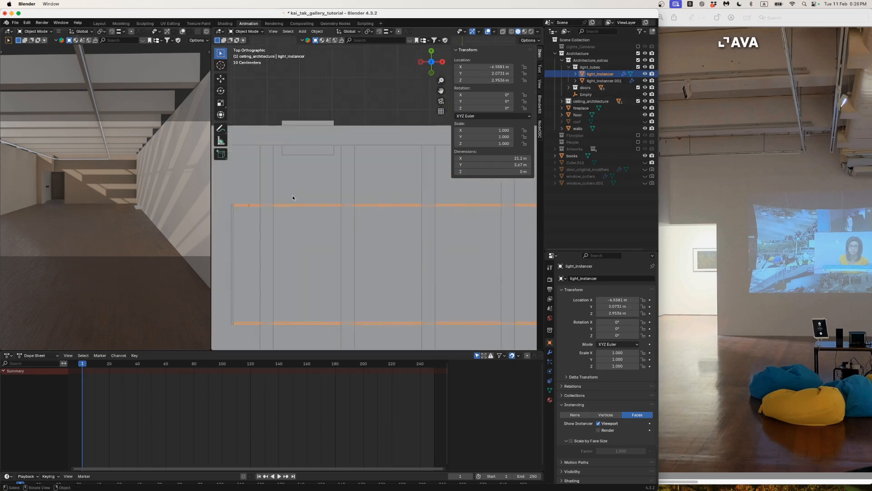
scroll(414, 205, down, 2)
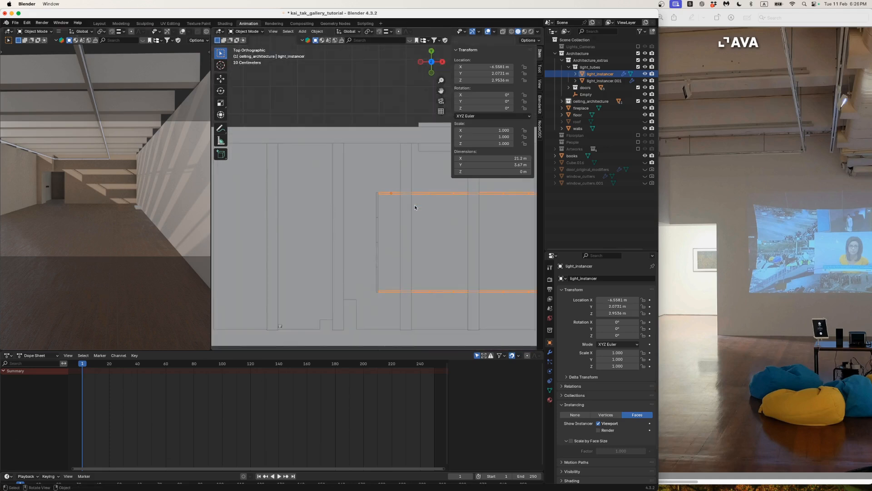
key(n)
scroll(395, 202, up, 2)
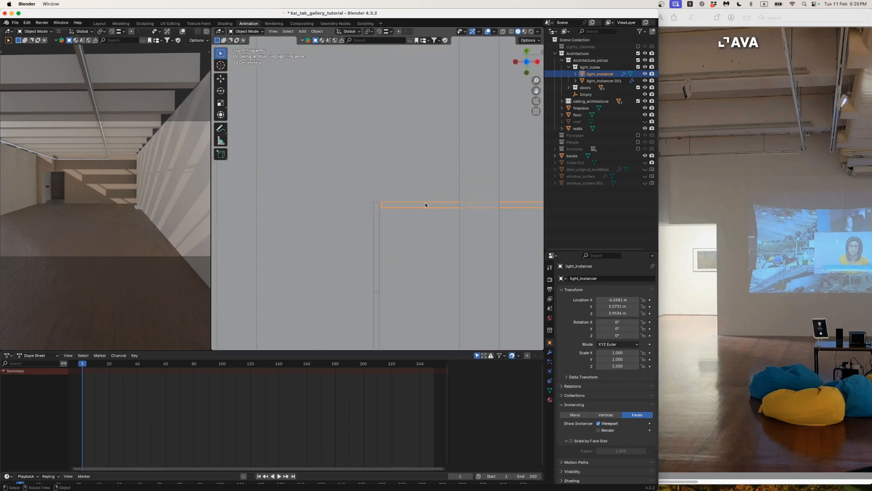
scroll(425, 205, down, 4)
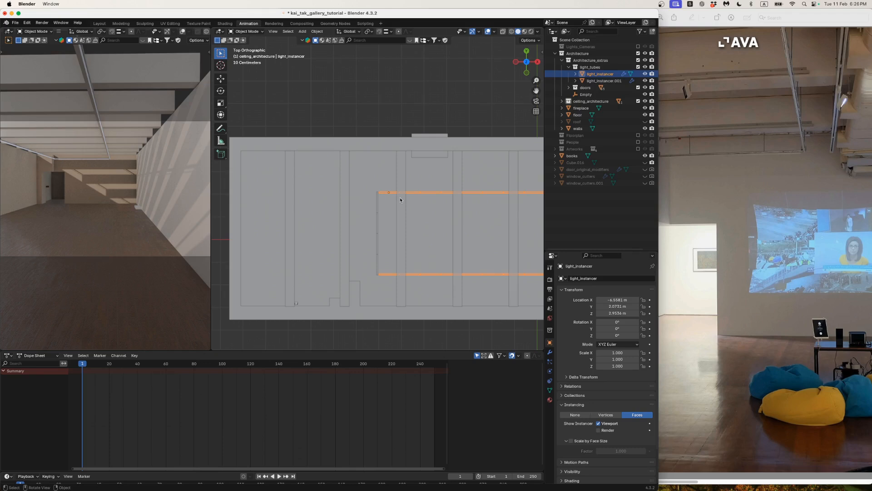
scroll(399, 199, up, 2)
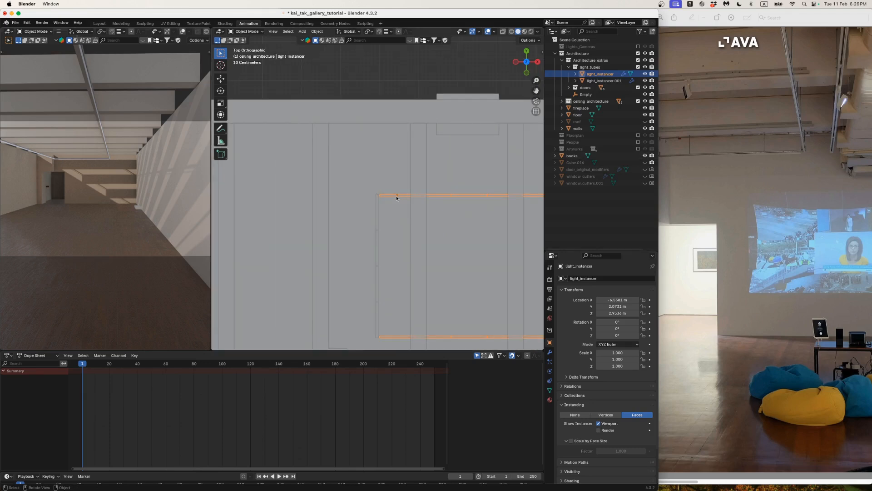
key(shift+s)
click(400, 234)
scroll(396, 198, up, 2)
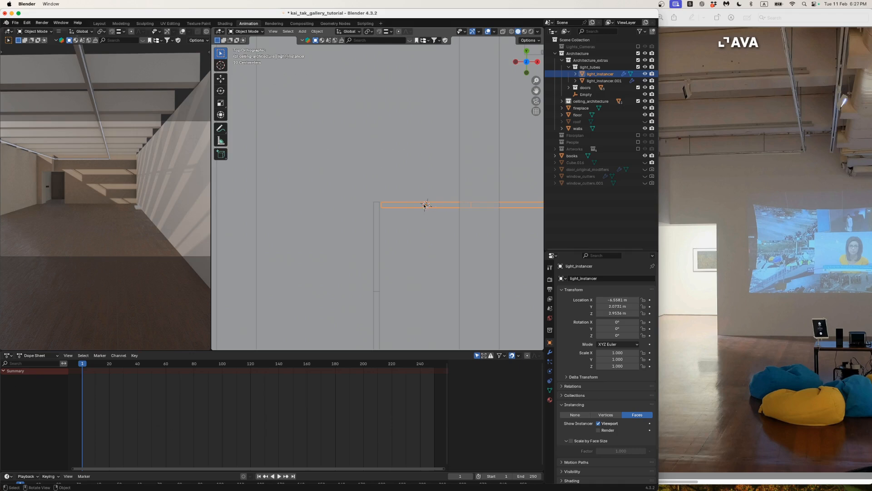
scroll(426, 206, down, 2)
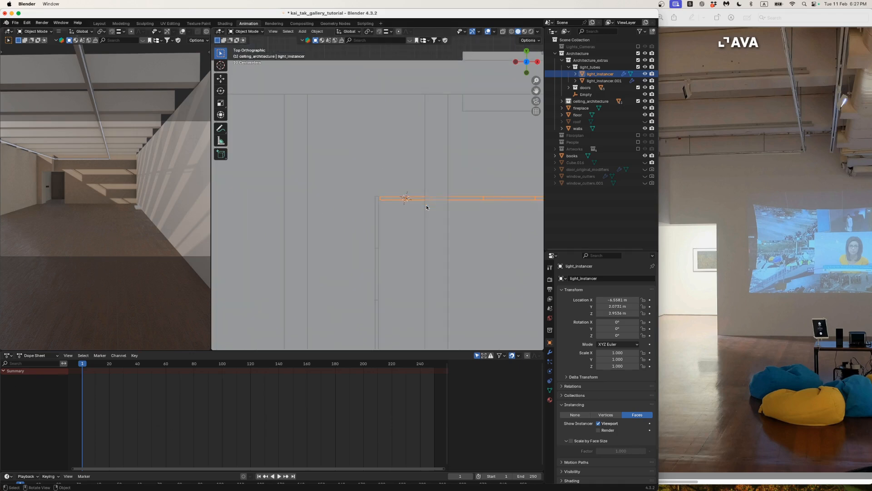
key(shift+a)
mouse_move(427, 207)
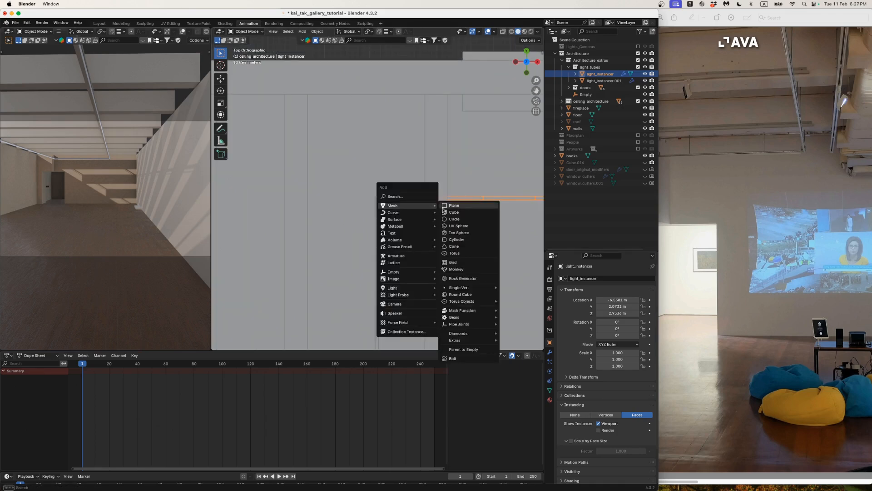
click(453, 232)
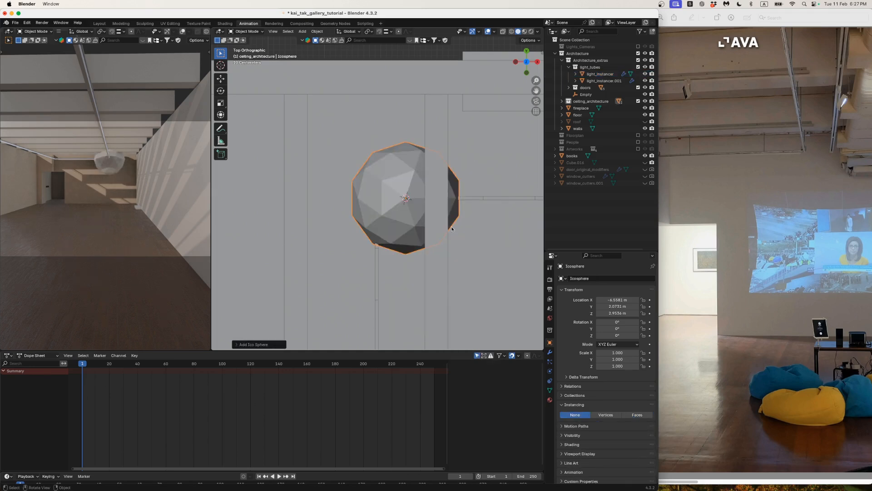
key(Delete)
- Add a mesh cylinder at the 3D cursor and scale it down uniformly to about 0.016, narrower than the light tube
key(shift+a)
mouse_move(443, 222)
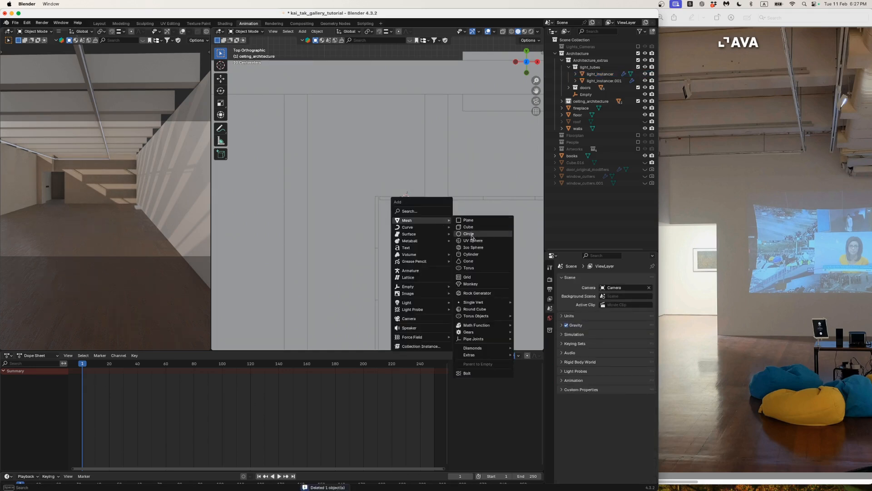
click(473, 255)
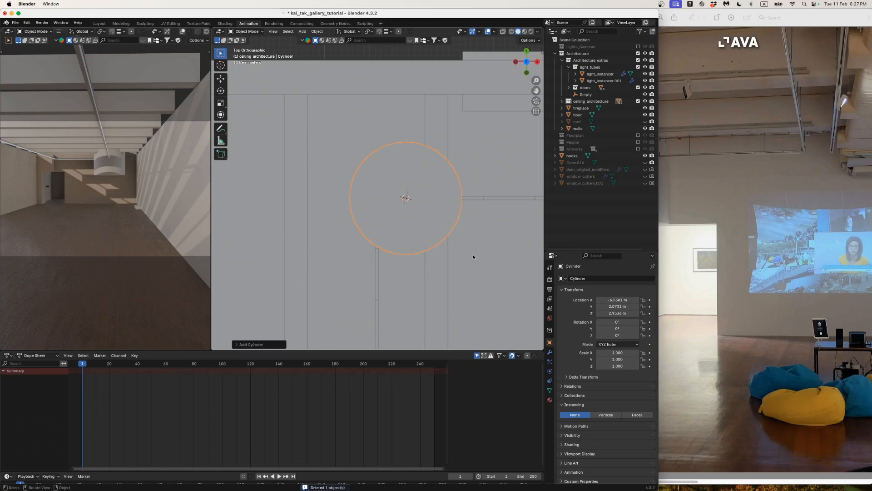
key(s)
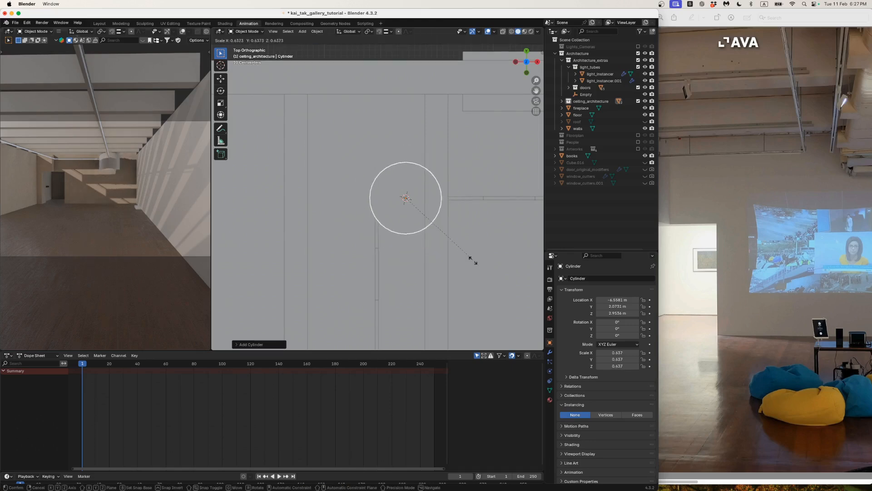
click(415, 200)
scroll(414, 201, up, 6)
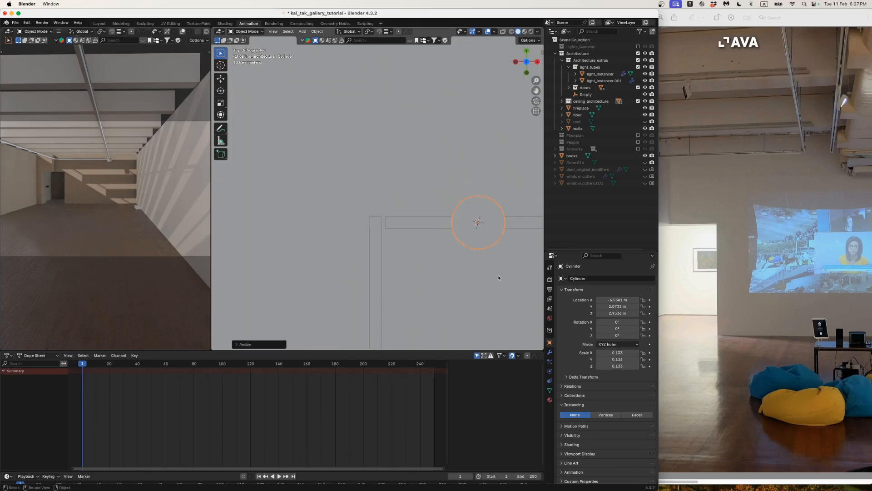
key(s)
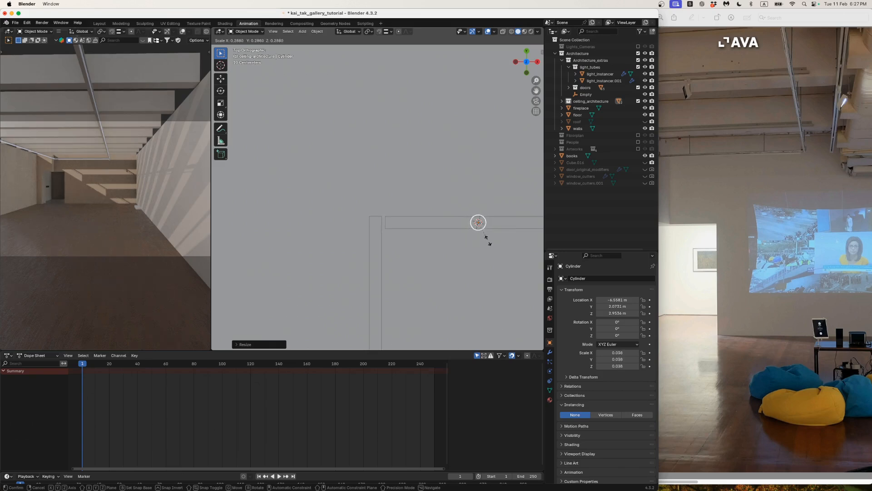
click(487, 239)
scroll(468, 264, up, 3)
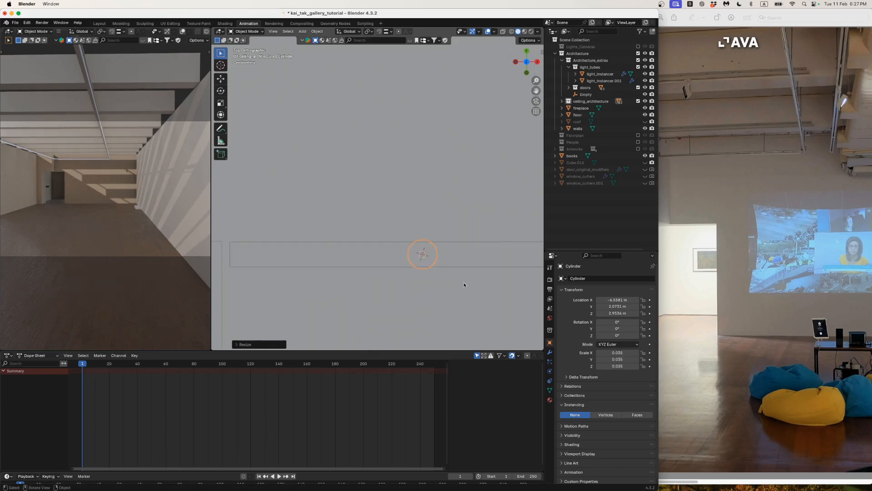
key(s)
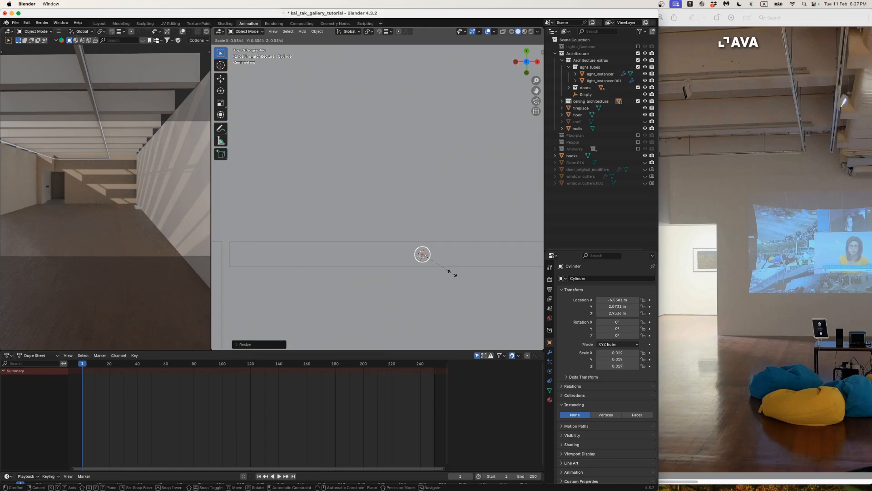
click(448, 271)
- Set the cylinder's dimensions to 0.02 m in X and Y and 0.5 m in Z
key(n)
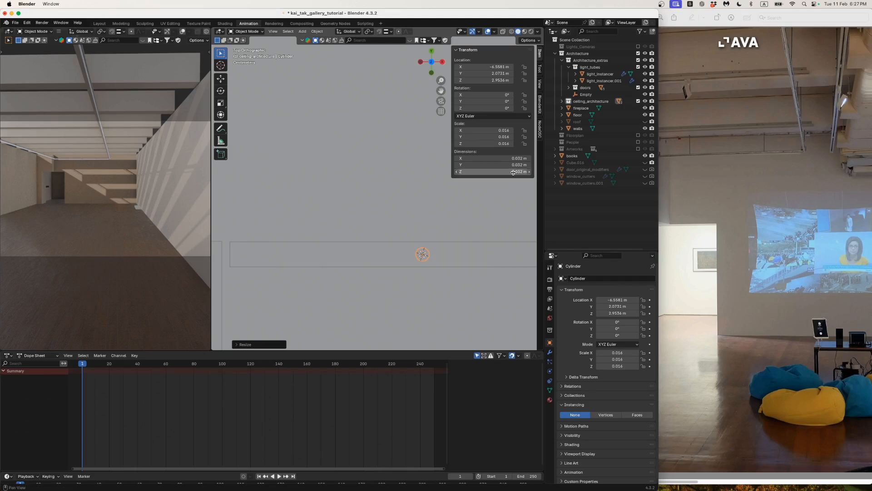
drag(500, 172, 516, 159)
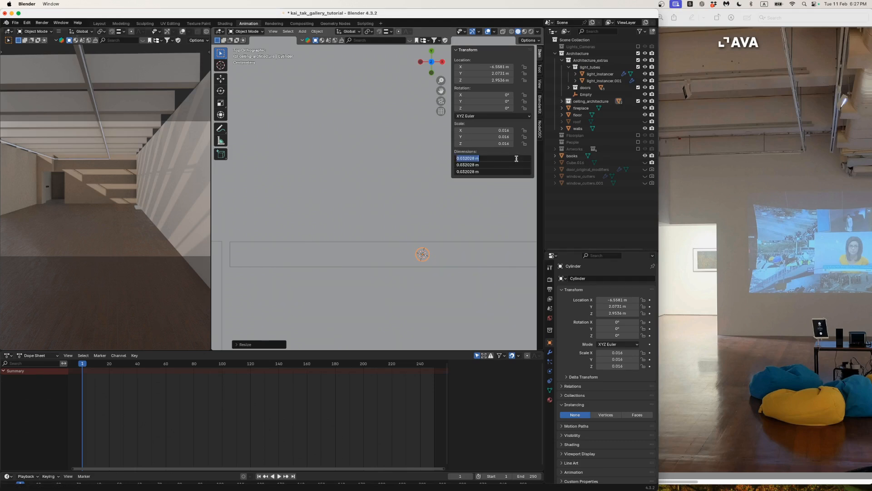
text(0.02)
key(Return)
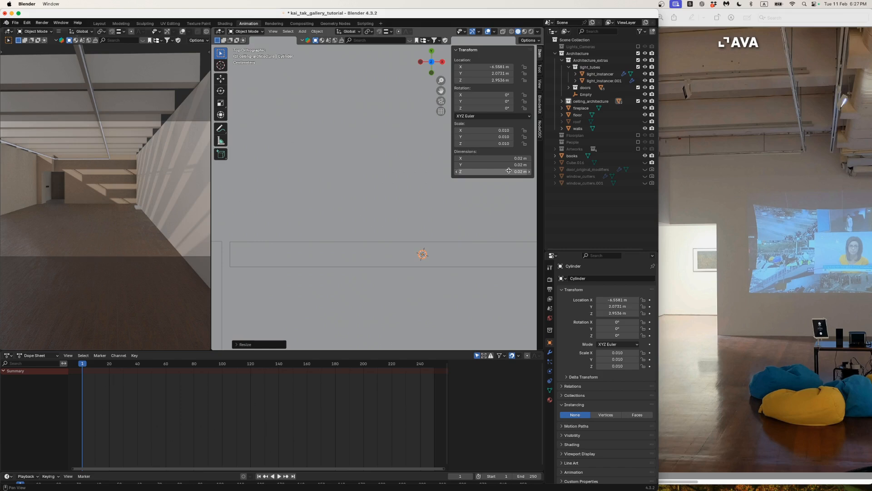
click(509, 171)
key(BackSpace)
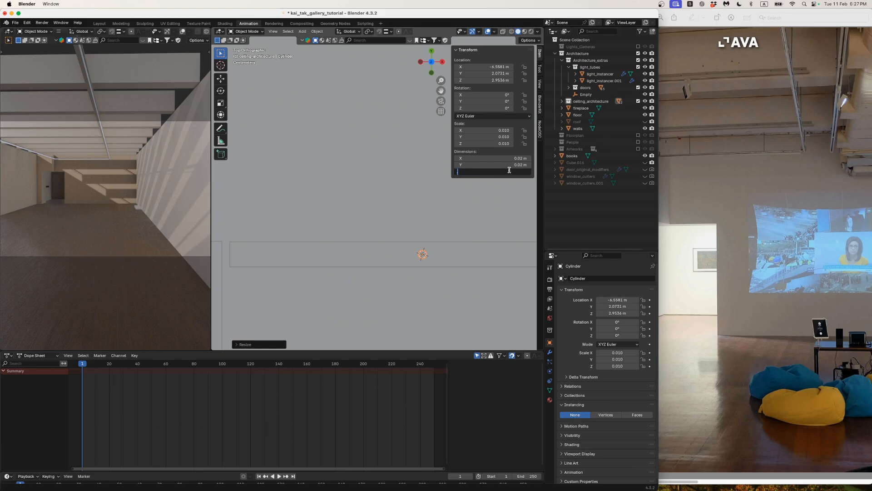
text(.5)
key(Return)
scroll(449, 252, up, 3)
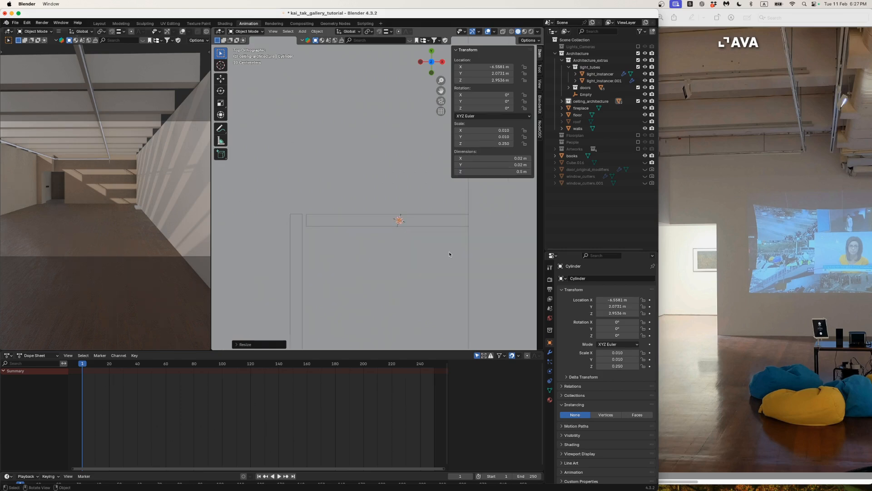
- In front X-ray view, move the cylinder up along Z until its lower end is just above the light tube
middle_drag(449, 252, 404, 202)
click(429, 67)
scroll(402, 192, up, 2)
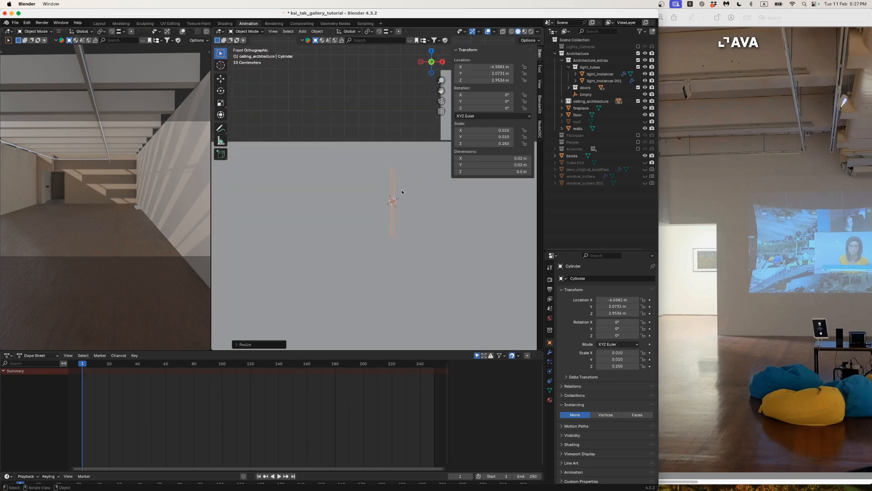
key(alt+z)
scroll(350, 220, up, 2)
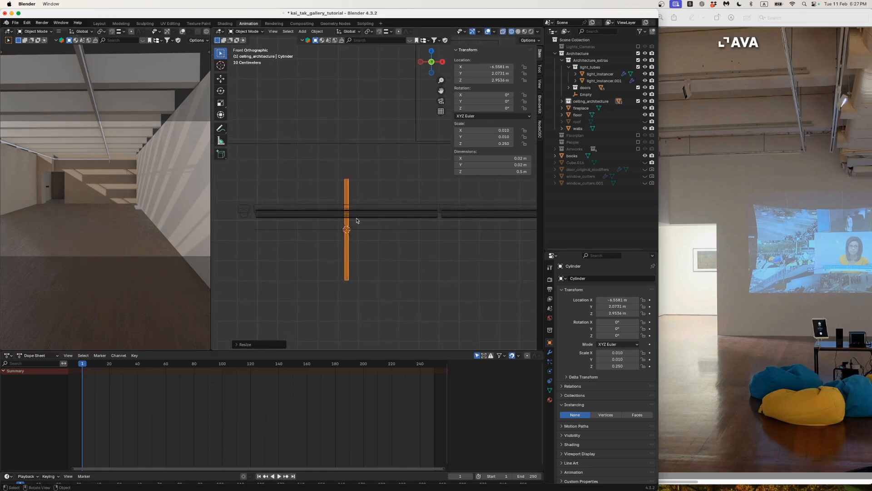
key(g)
key(z)
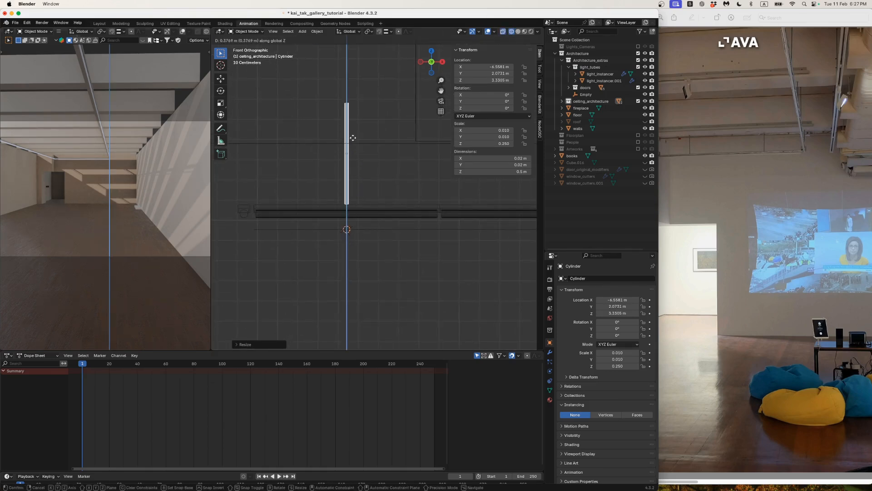
click(353, 145)
scroll(350, 184, up, 3)
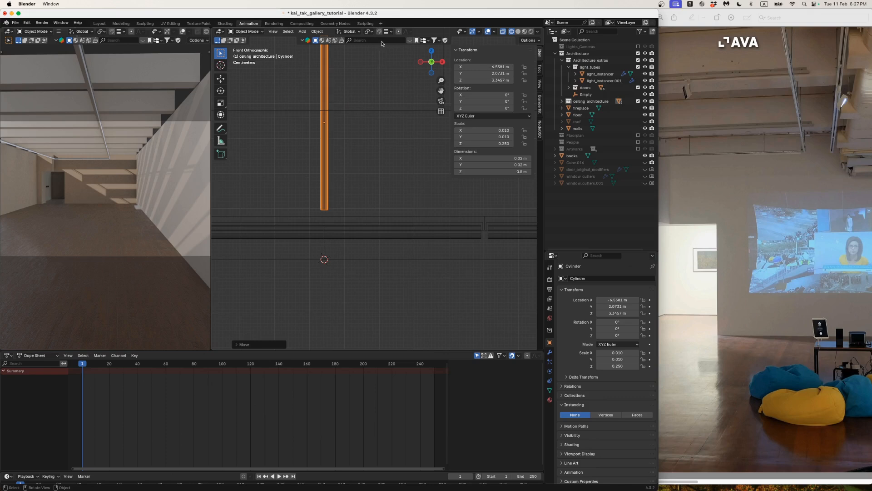
- Enable snapping, lower the cylinder along Z onto the light tube, and return to solid shading
key(shift+Tab)
key(g)
key(z)
click(353, 216)
scroll(351, 216, down, 4)
middle_drag(347, 211, 352, 223)
key(z)
click(369, 223)
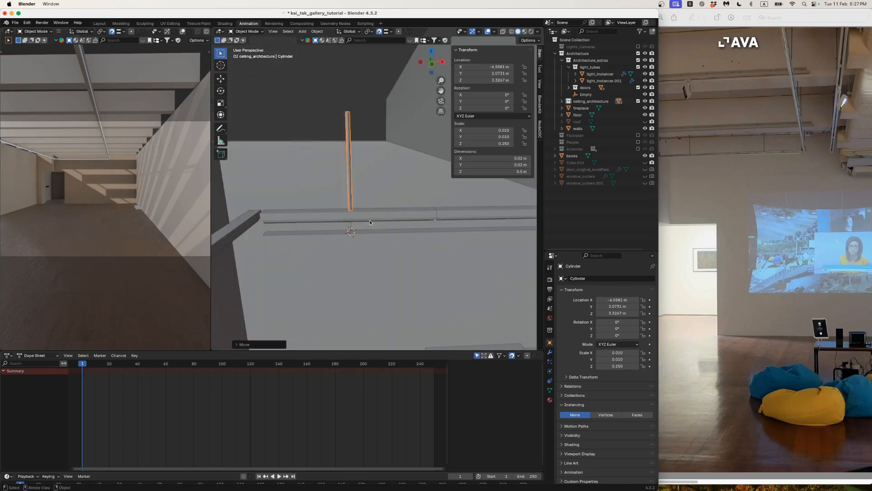
- Show the roof and raise the cylinder's top vertices along Z to the roof in front X-ray view
click(433, 65)
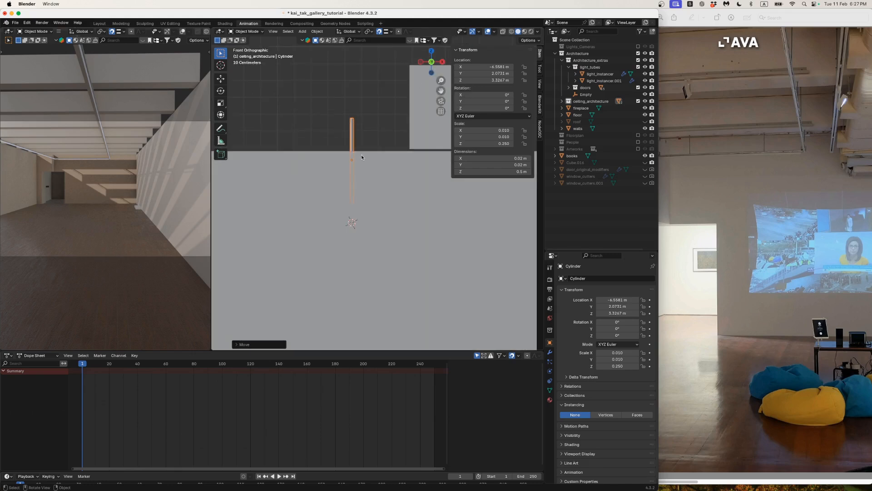
scroll(361, 155, down, 3)
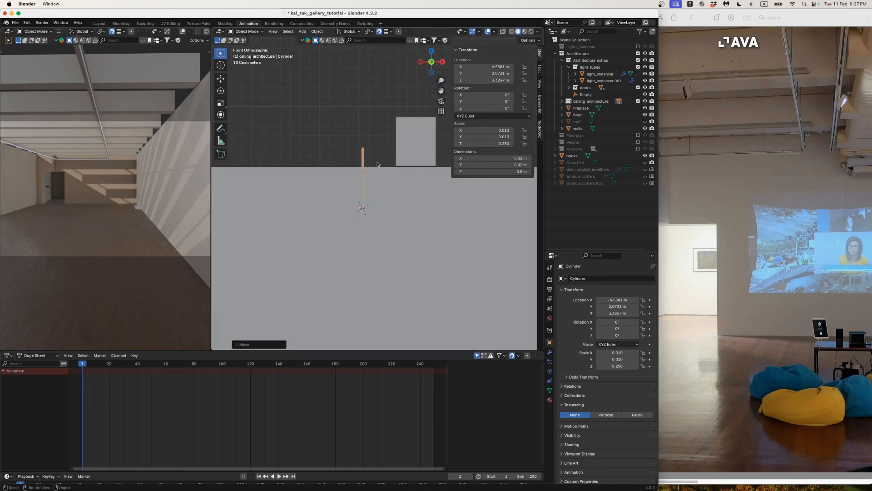
scroll(375, 162, up, 3)
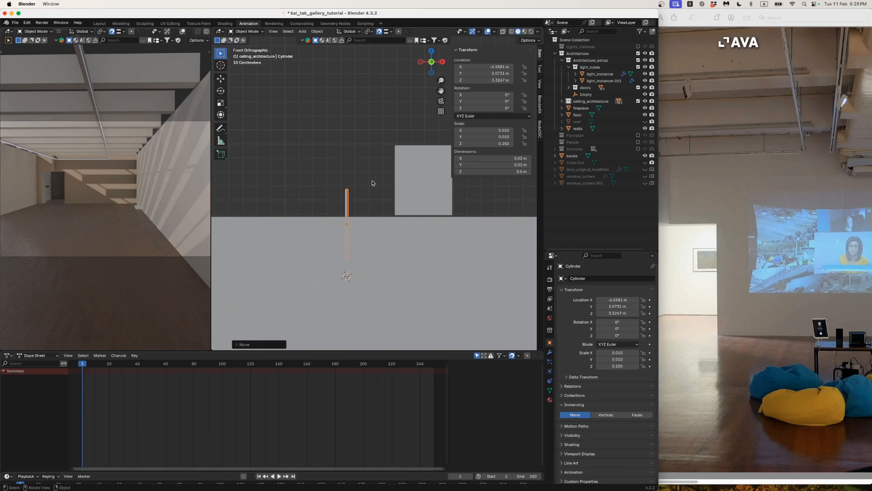
click(646, 122)
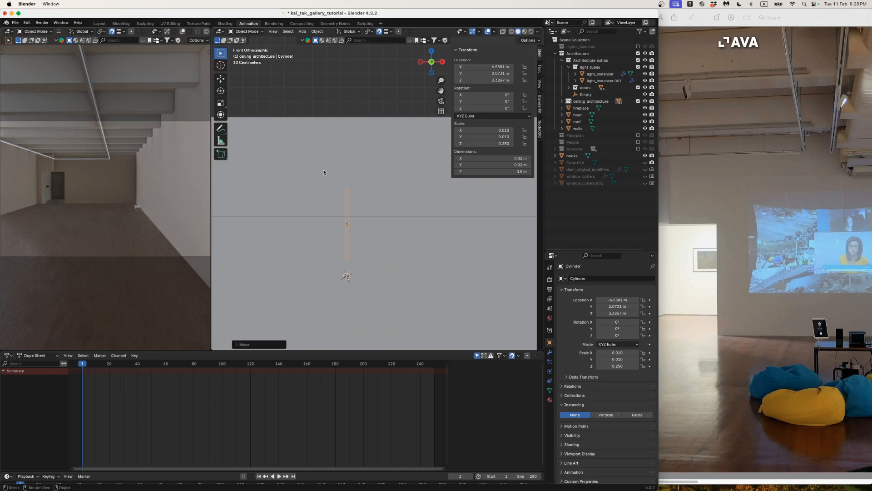
key(alt+z)
key(Tab)
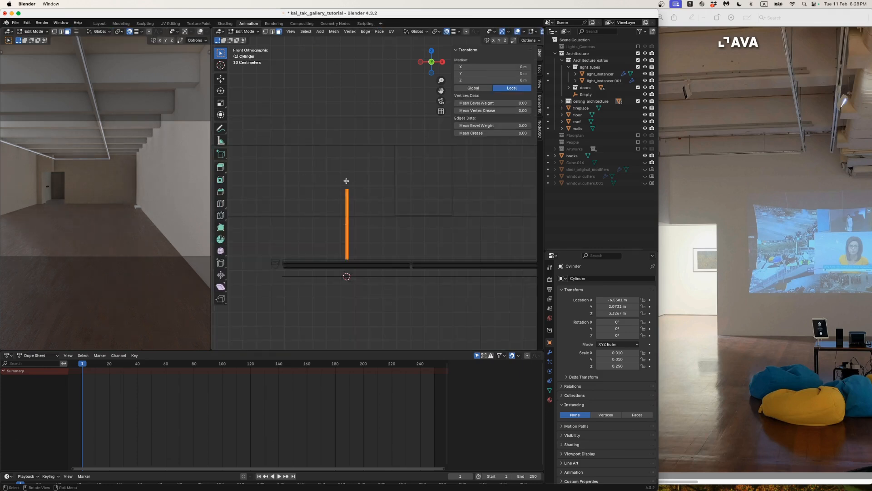
key(1)
drag(331, 174, 355, 195)
scroll(355, 195, up, 2)
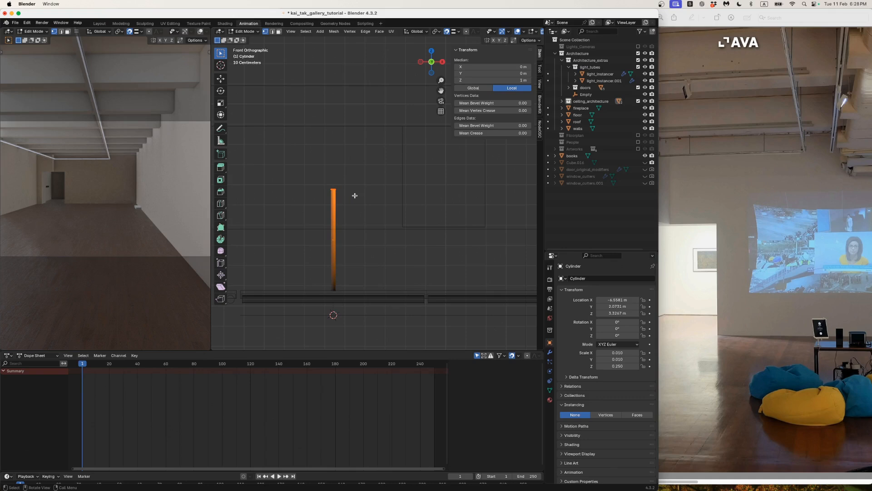
key(g)
key(z)
click(364, 127)
- With snapping off, lower the cylinder's top vertices slightly along Z to align them with the roof's edge
scroll(382, 176, up, 2)
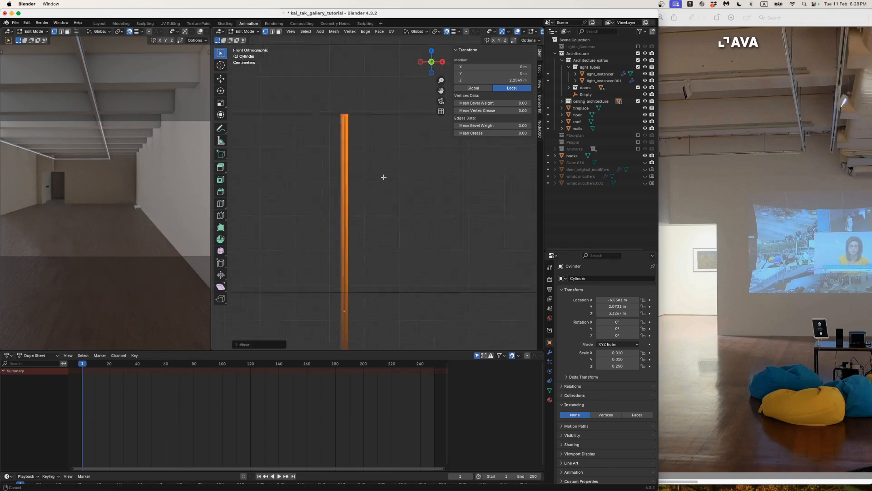
scroll(379, 167, up, 4)
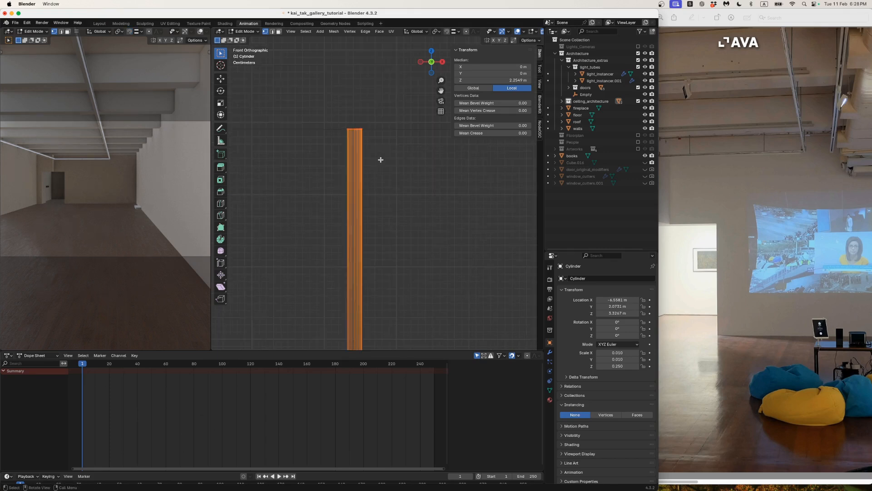
key(g)
key(z)
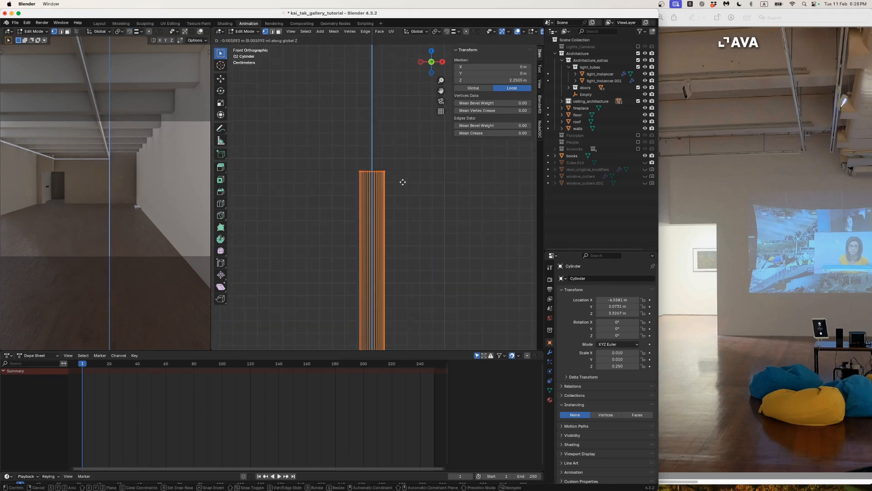
click(401, 183)
scroll(392, 199, down, 4)
scroll(393, 199, down, 4)
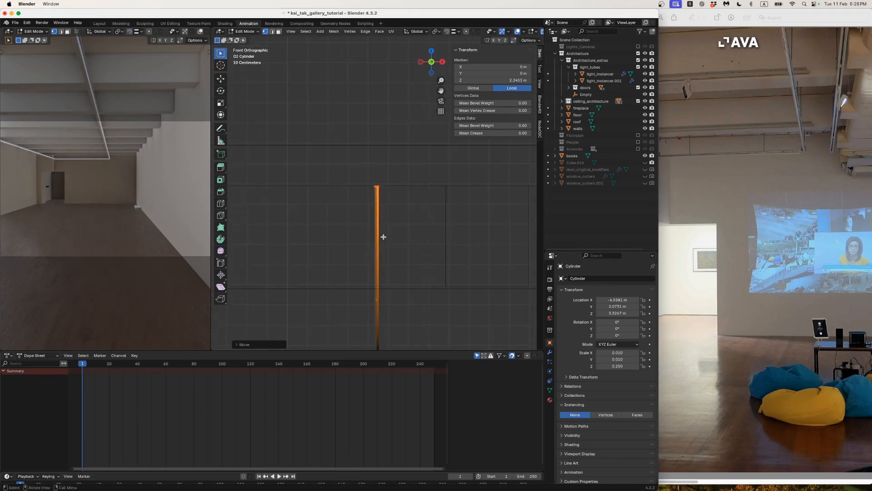
- Nudge the cylinder's bottom vertices along Z to meet the top of the light tube, and leave Edit Mode
shift+middle_drag(382, 253, 374, 163)
scroll(360, 273, up, 4)
scroll(352, 257, up, 2)
shift+middle_drag(349, 343, 348, 273)
drag(331, 272, 369, 296)
scroll(367, 291, up, 3)
shift+middle_drag(361, 283, 386, 251)
key(g)
key(z)
click(386, 251)
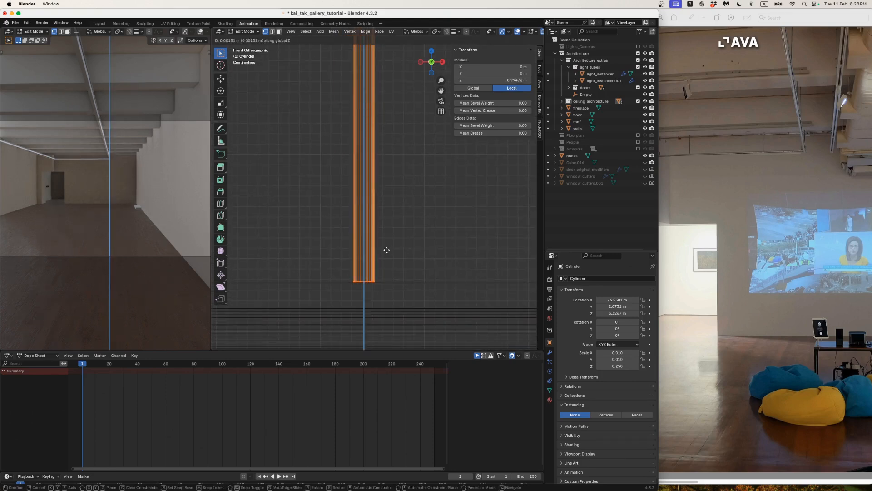
key(Tab)
- Set the cylinder's origin to its geometry
scroll(384, 222, down, 5)
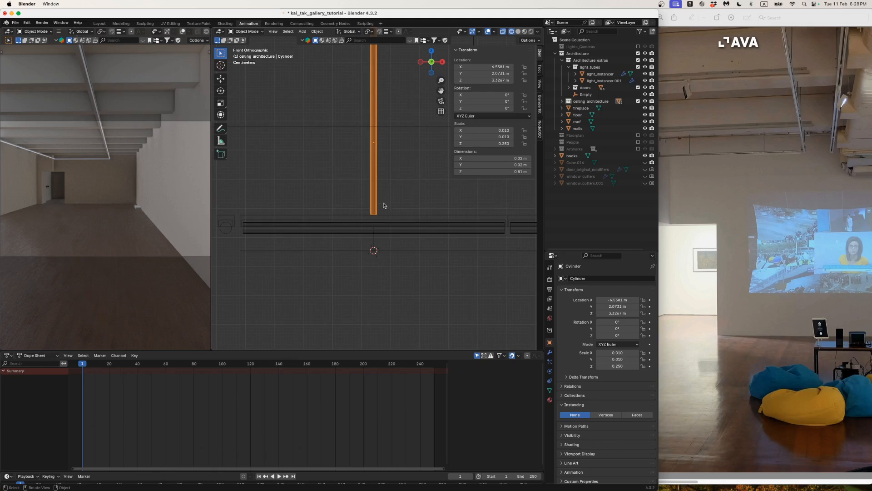
scroll(382, 185, down, 3)
shift+middle_drag(384, 175, 368, 233)
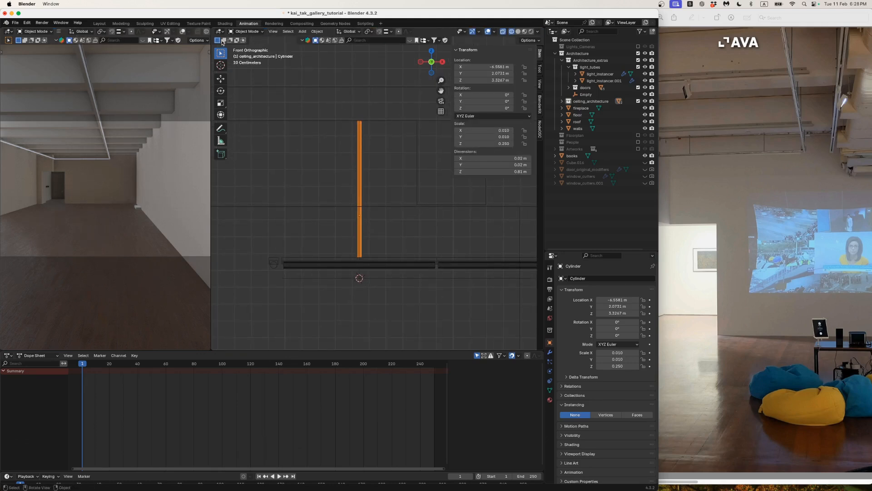
click(317, 31)
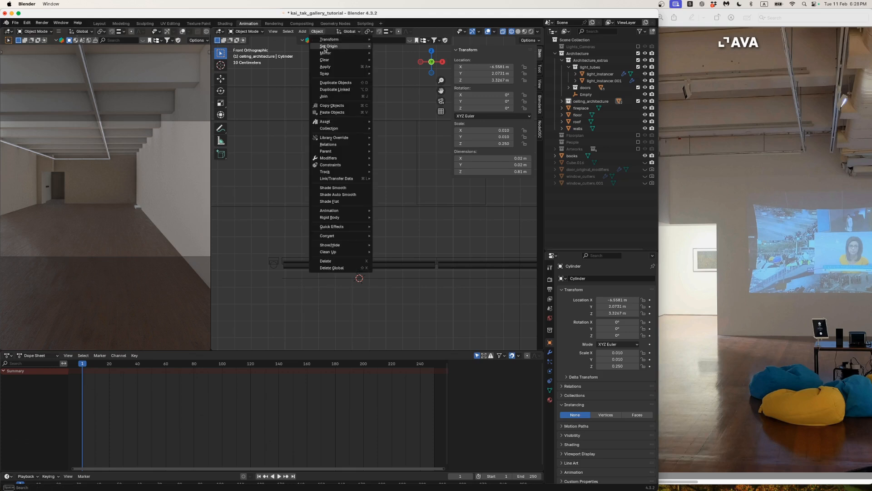
mouse_move(325, 49)
click(394, 53)
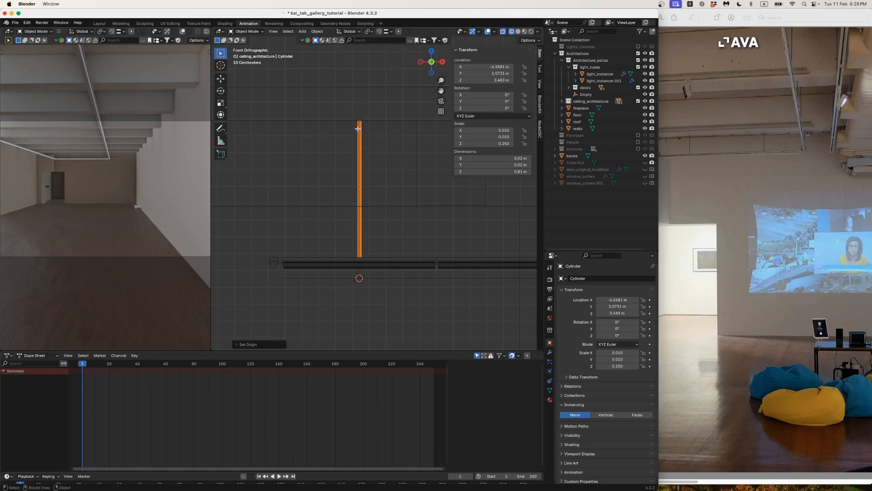
- Try to extend the cylinder by raising its top vertices along Z above the roof, and undo the change
key(Tab)
drag(349, 111, 382, 135)
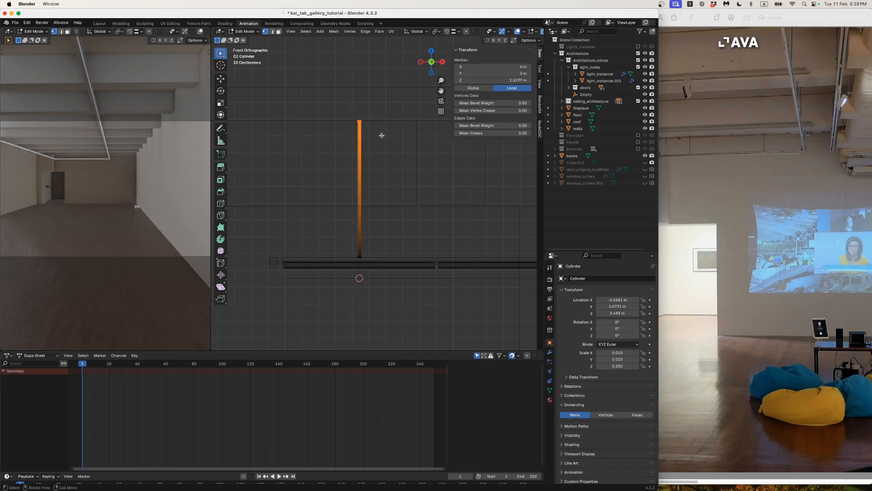
key(g)
key(z)
click(383, 81)
key(Tab)
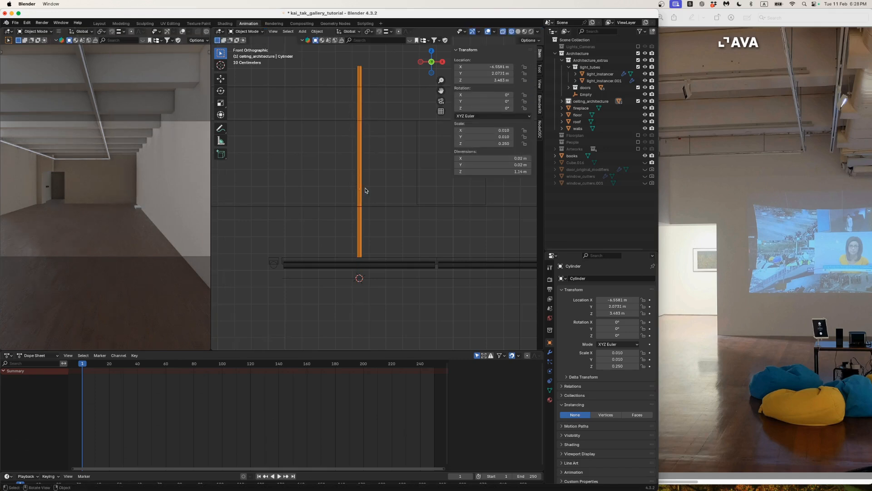
key(super+z)
- Apply the cylinder's scale, check AVA_gallery_photo_3 in Preview, and return to Blender
key(ctrl+a)
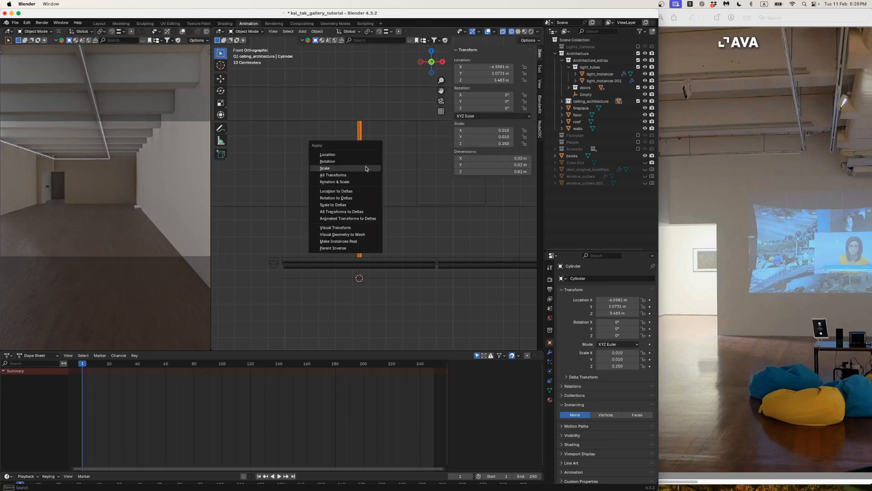
click(366, 169)
scroll(366, 169, down, 6)
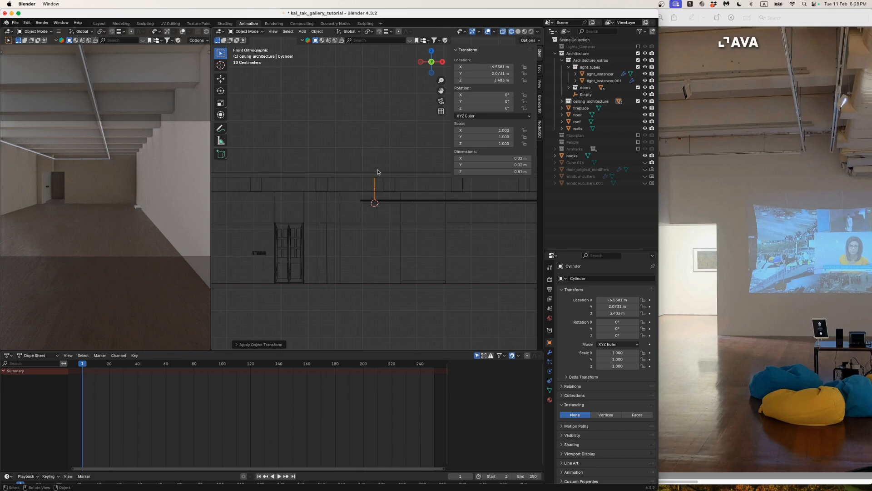
click(692, 183)
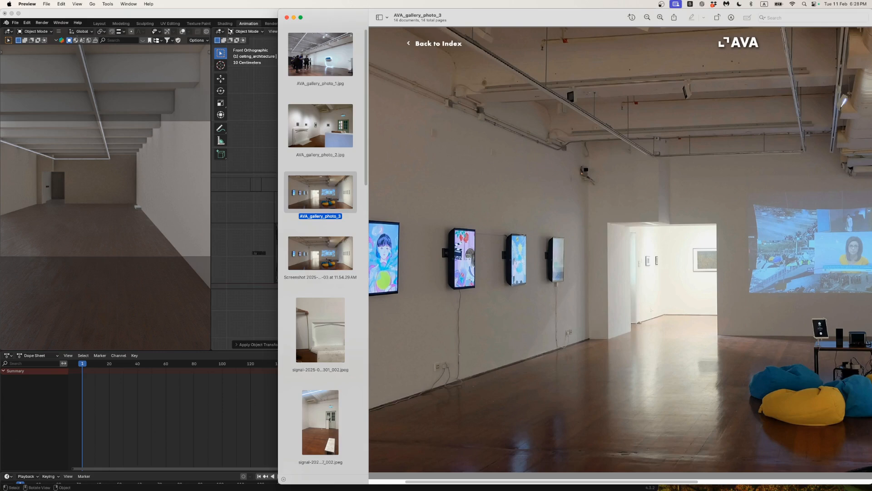
click(233, 17)
- View the light tubes from above and add an Array modifier to the cylinder
key(KP_7)
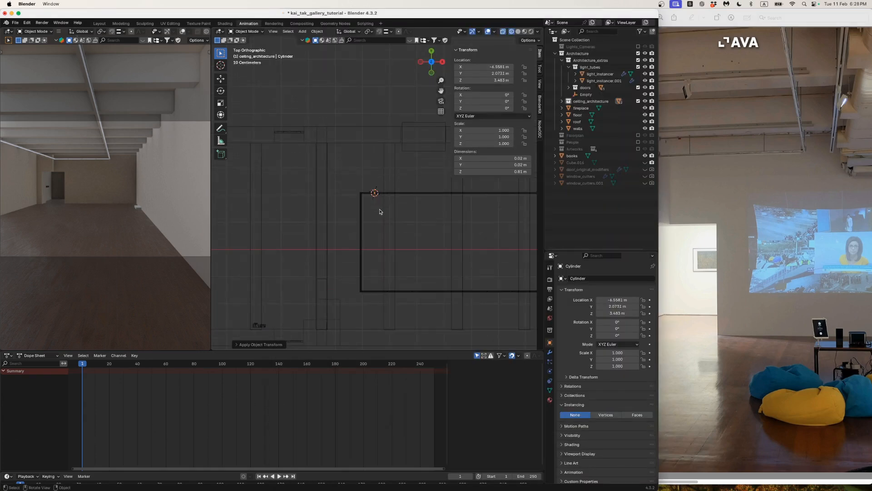
scroll(388, 223, down, 1)
shift+middle_drag(400, 223, 378, 221)
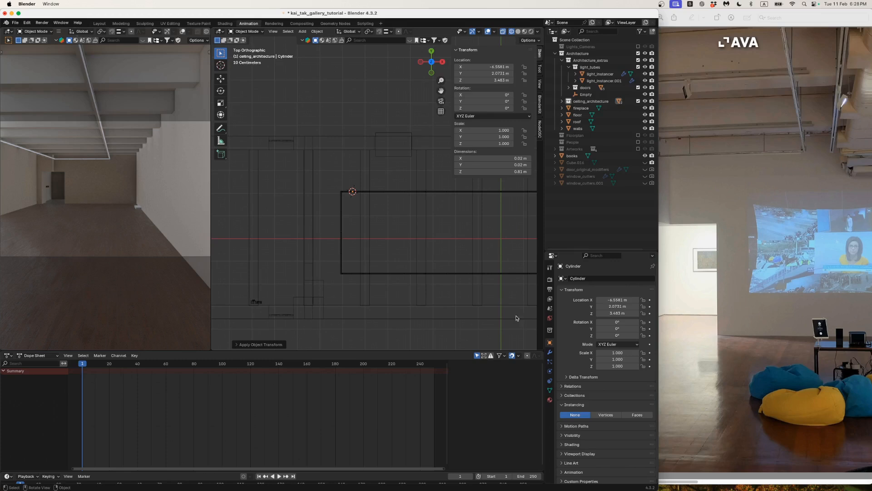
click(551, 354)
scroll(489, 292, down, 2)
scroll(370, 292, down, 2)
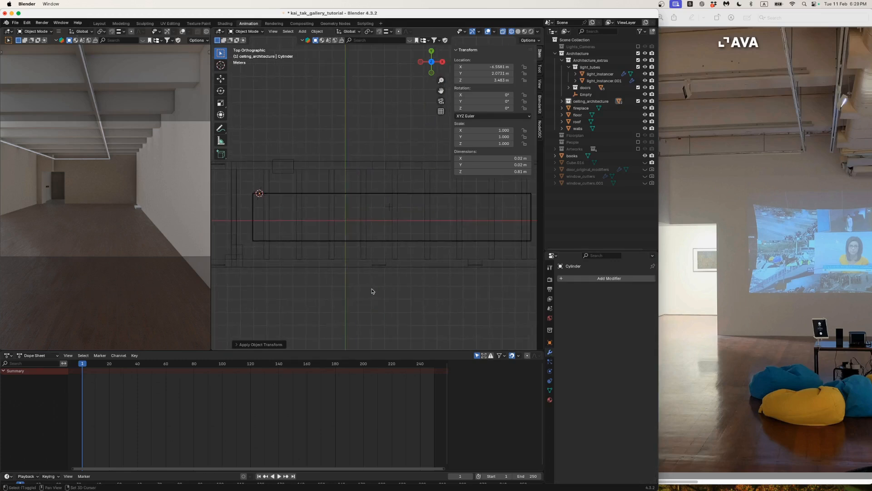
click(578, 278)
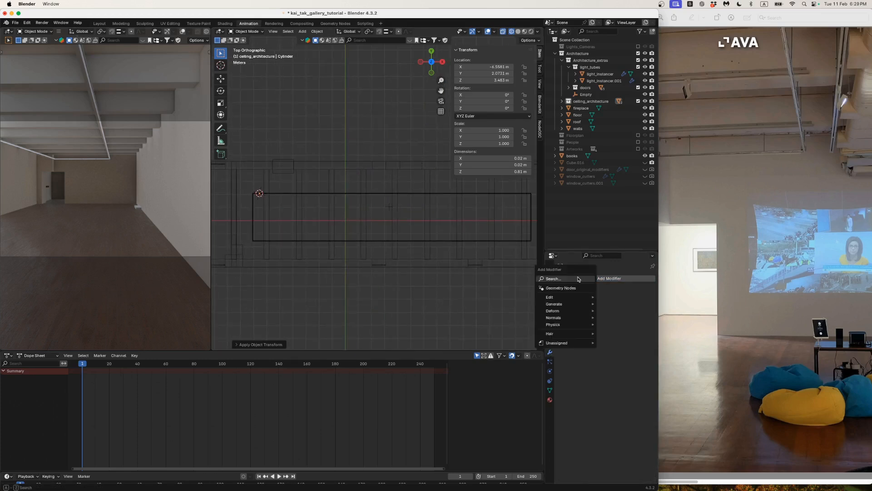
key(space)
text(arra)
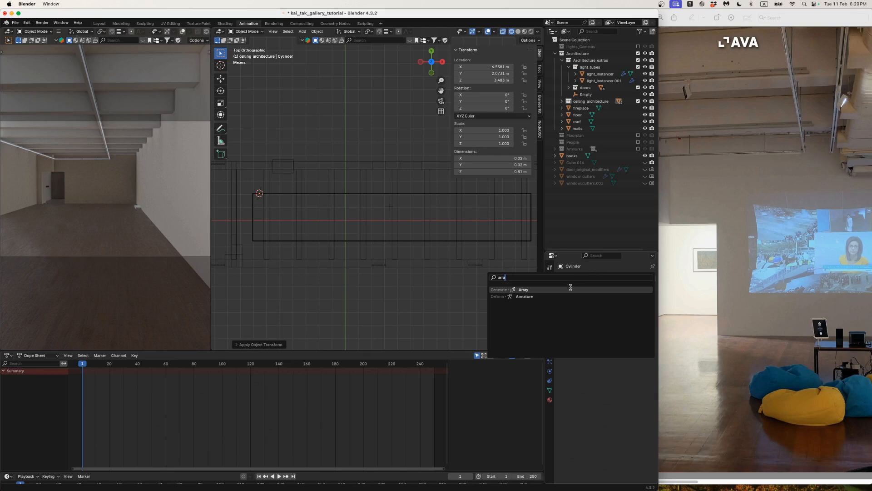
click(570, 289)
scroll(373, 257, up, 4)
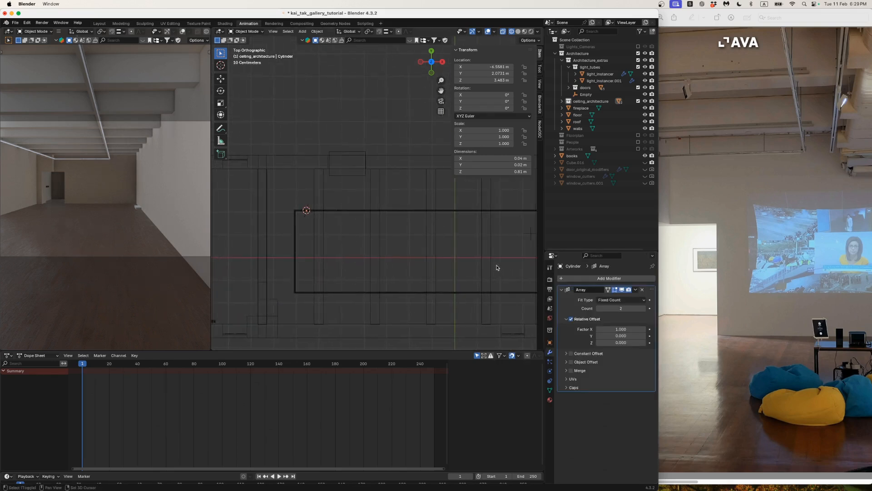
- Set the array's relative offset X factor to 94.5
drag(618, 330, 645, 329)
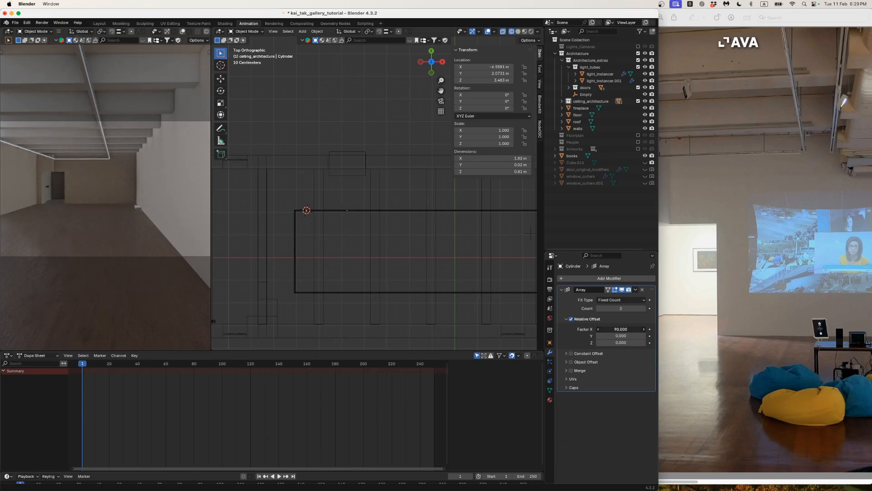
drag(621, 329, 624, 329)
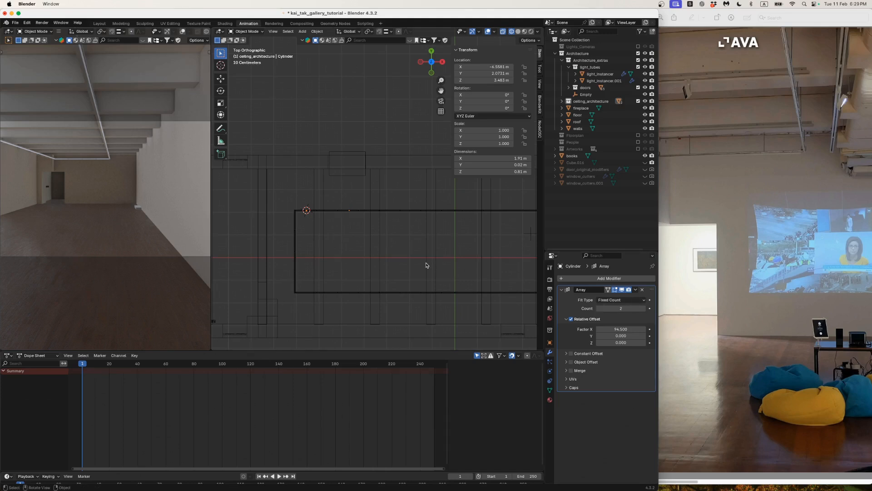
- Hide the roof in solid perspective view and increase the cylinder array's count
middle_drag(424, 265, 398, 226)
key(shift+z)
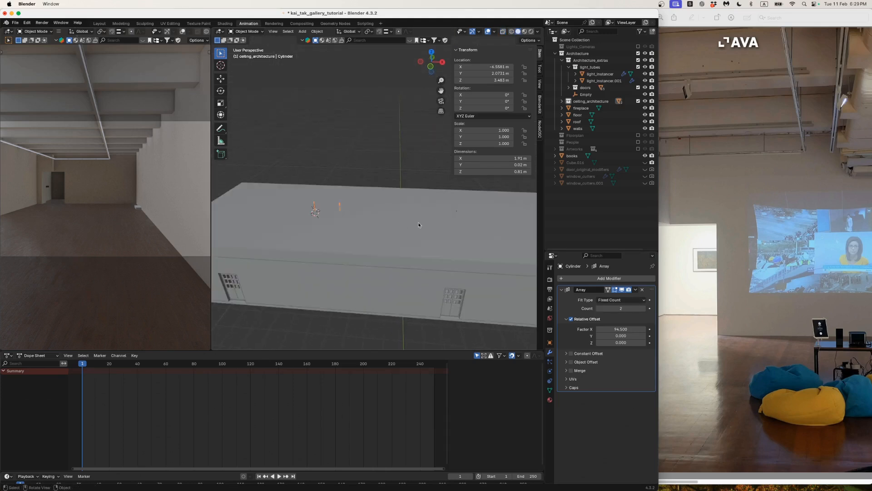
click(645, 121)
click(644, 309)
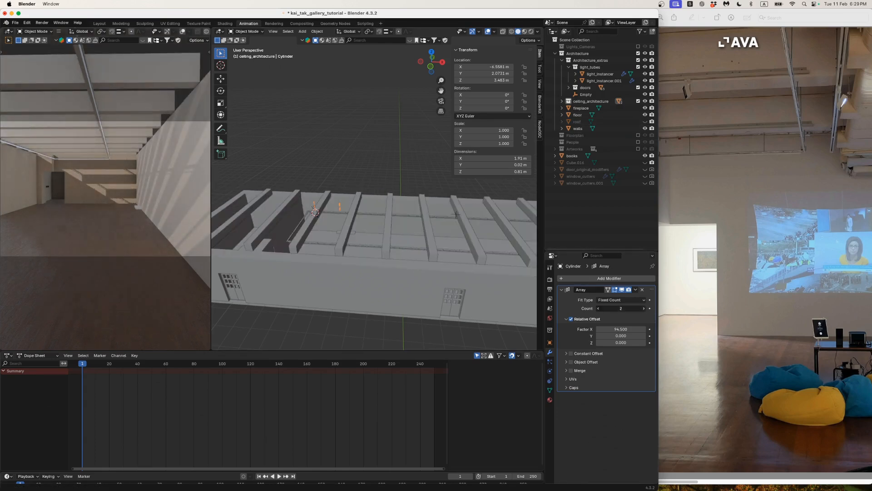
- Raise the Array modifier's count on the ceiling cylinder to 10
click(644, 309)
click(643, 309)
click(643, 309)
click(644, 309)
scroll(462, 255, down, 3)
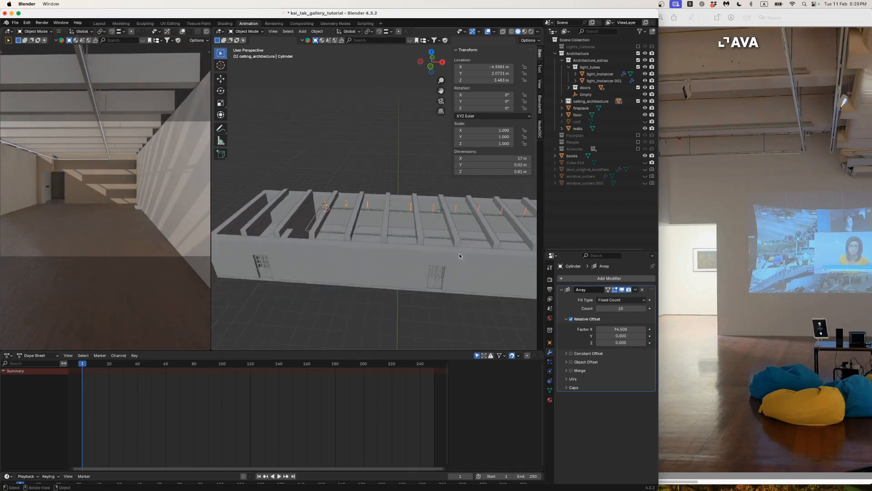
shift+middle_drag(462, 255, 407, 260)
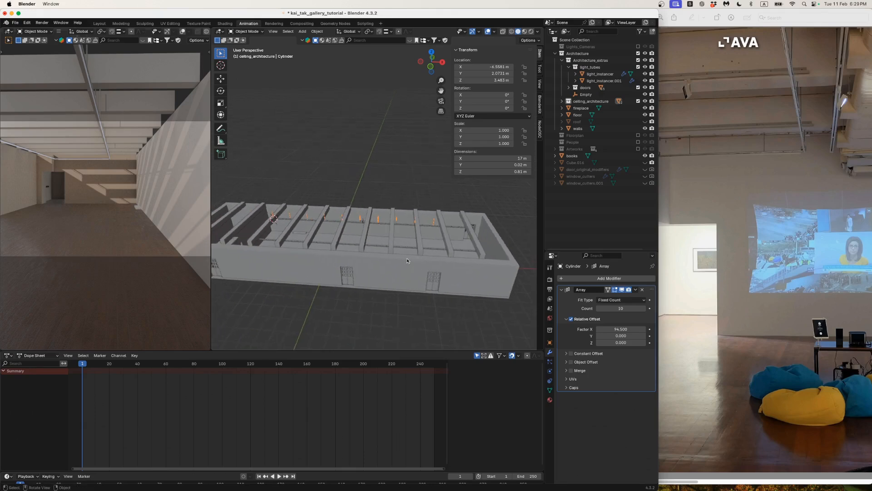
middle_drag(305, 226, 314, 230)
scroll(312, 227, up, 3)
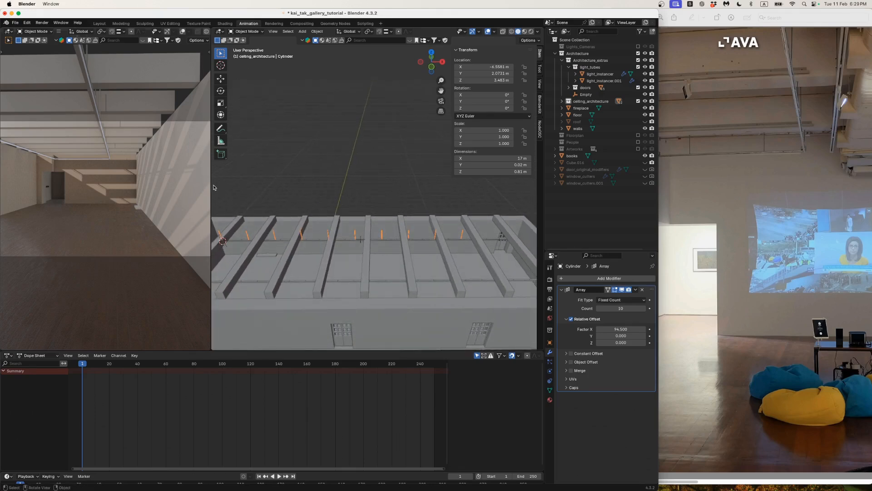
- Enlarge the modelling viewport and set the array's relative offset X factor to 104.3
drag(212, 184, 157, 184)
scroll(289, 227, up, 3)
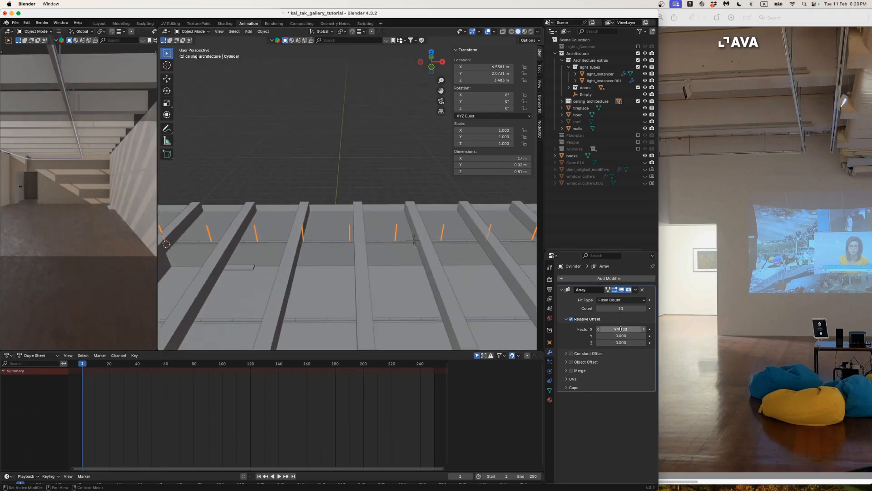
drag(621, 329, 642, 329)
scroll(491, 286, down, 3)
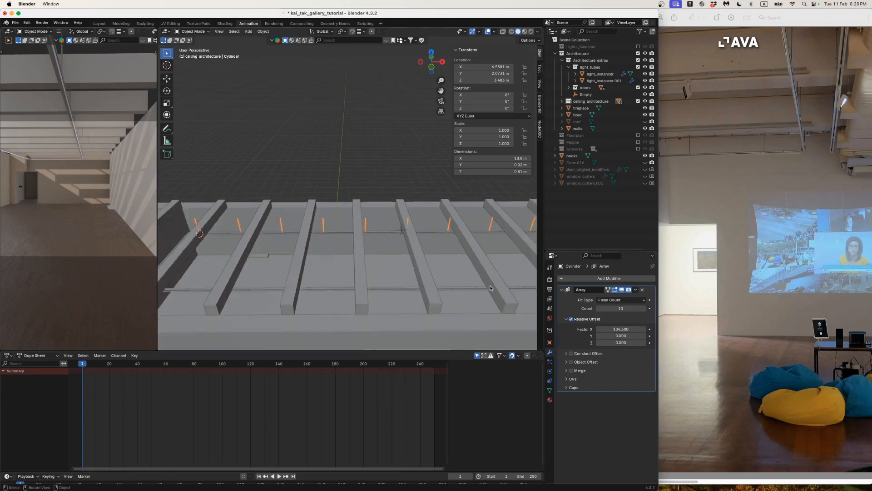
middle_drag(496, 285, 405, 268)
scroll(478, 286, down, 3)
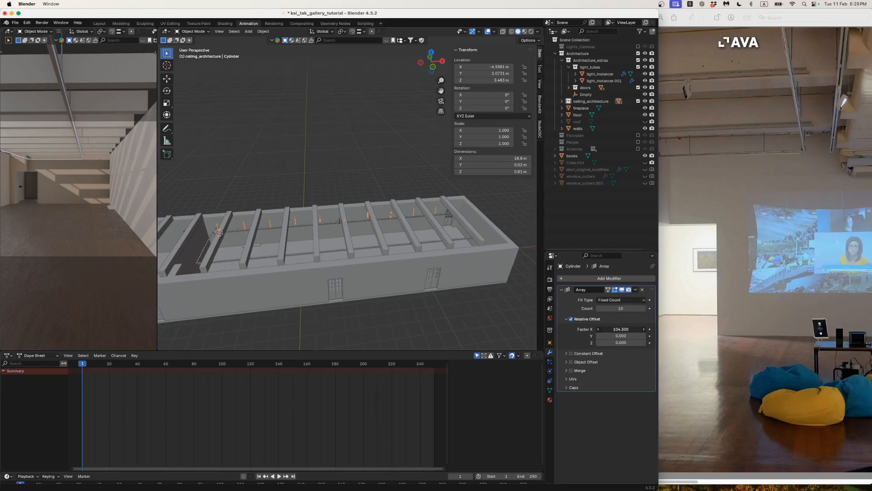
- Increase the rod array's relative offset X factor to 108.1 and check the rods against the ceiling beams
drag(621, 329, 634, 329)
middle_drag(403, 220, 431, 253)
scroll(356, 228, up, 3)
scroll(357, 228, up, 5)
scroll(364, 223, up, 5)
scroll(396, 239, down, 6)
scroll(421, 248, down, 6)
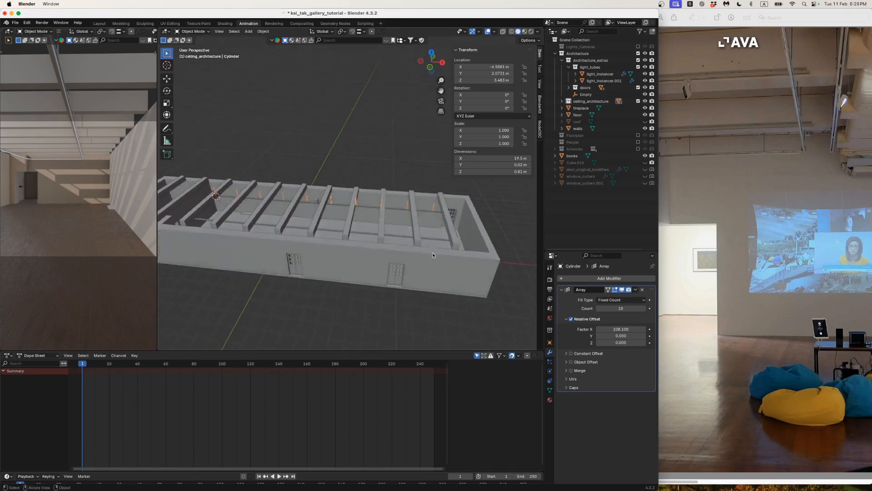
scroll(431, 253, up, 2)
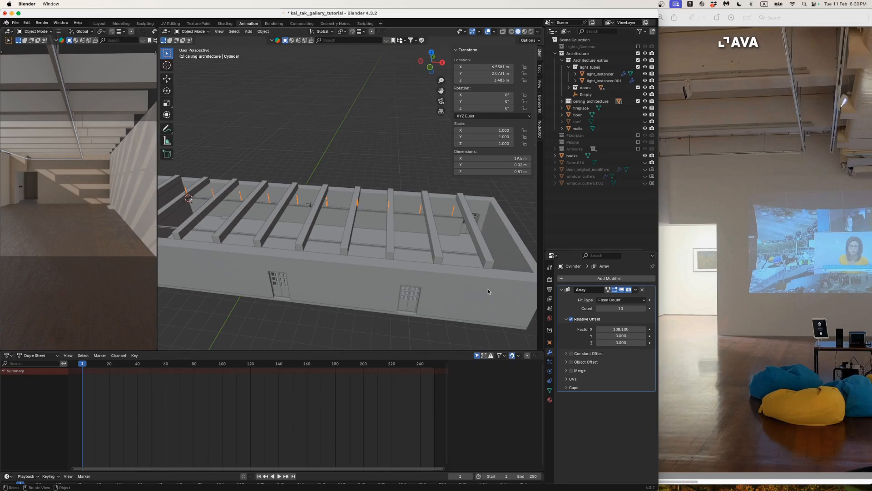
- Reduce the rod array's count to 9 and space the copies with a relative offset X factor of 114.6
drag(621, 329, 645, 329)
middle_drag(486, 259, 530, 274)
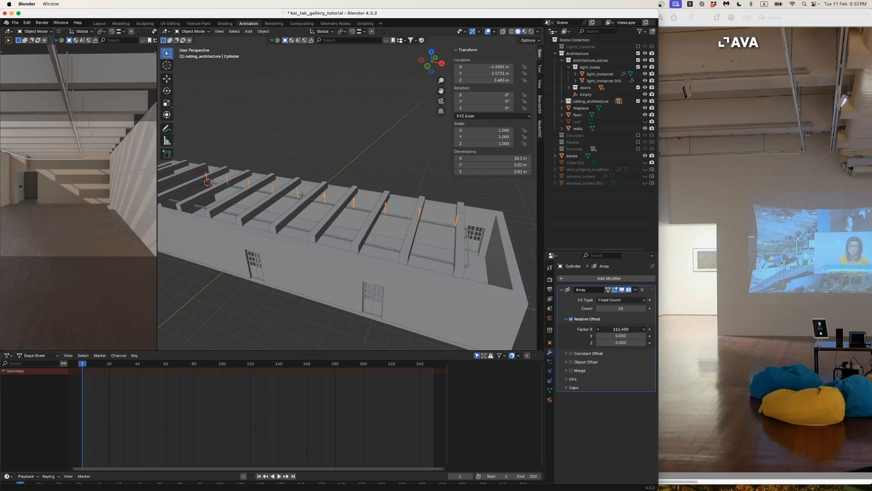
drag(621, 329, 621, 329)
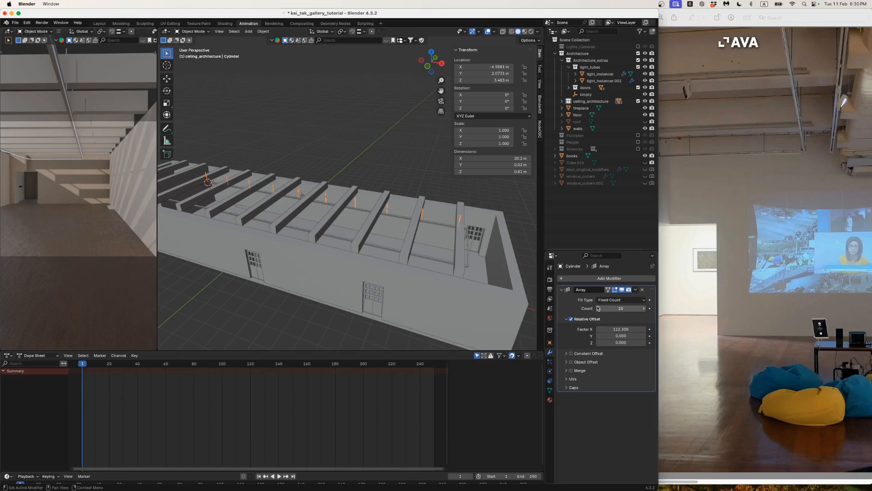
click(599, 308)
mouse_move(386, 246)
middle_down()
mouse_move(426, 245)
mouse_move(337, 233)
mouse_move(377, 244)
middle_up()
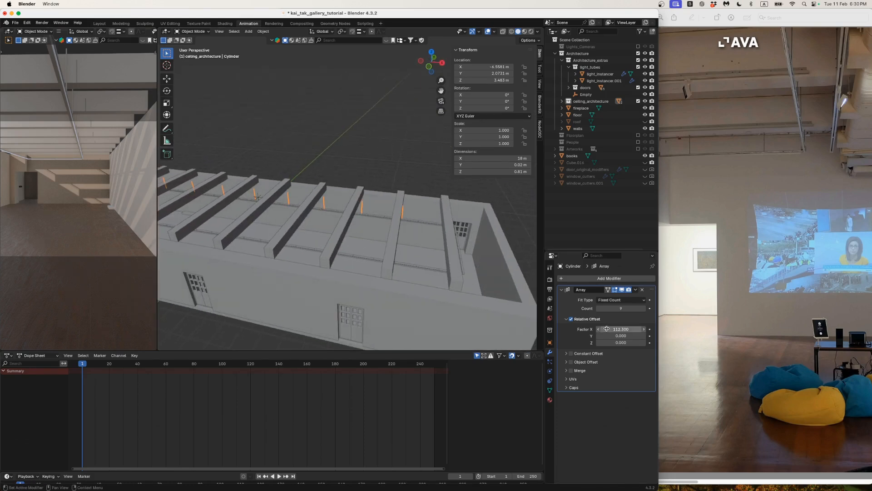
drag(621, 329, 632, 329)
middle_drag(259, 222, 348, 212)
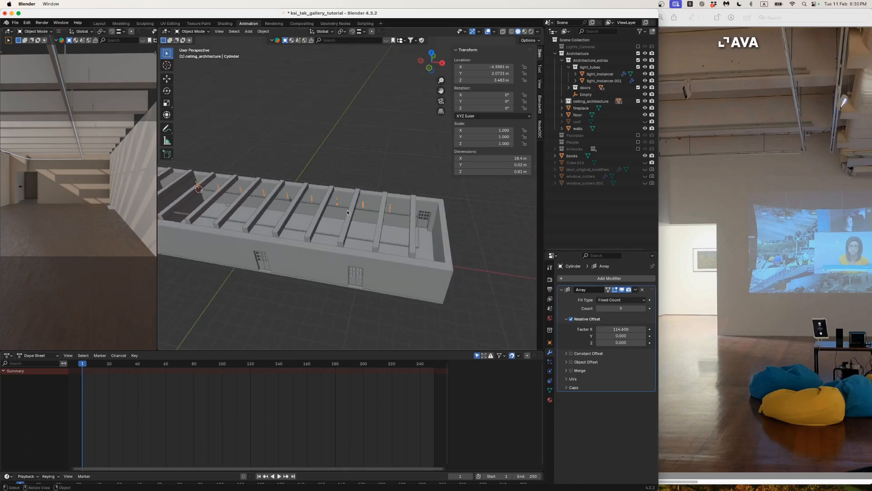
- Collapse the Array modifier's settings and rename the Cylinder object to light_track_threaded_rods
click(561, 290)
middle_drag(455, 255, 322, 157)
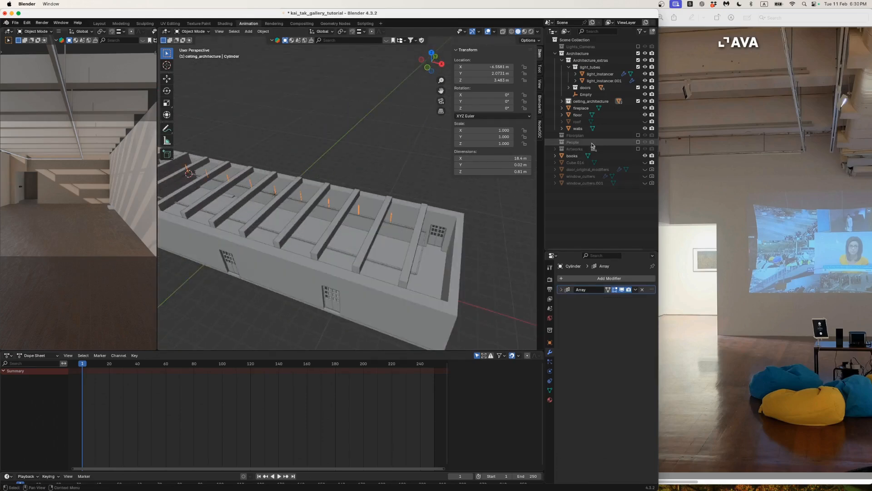
key(period)
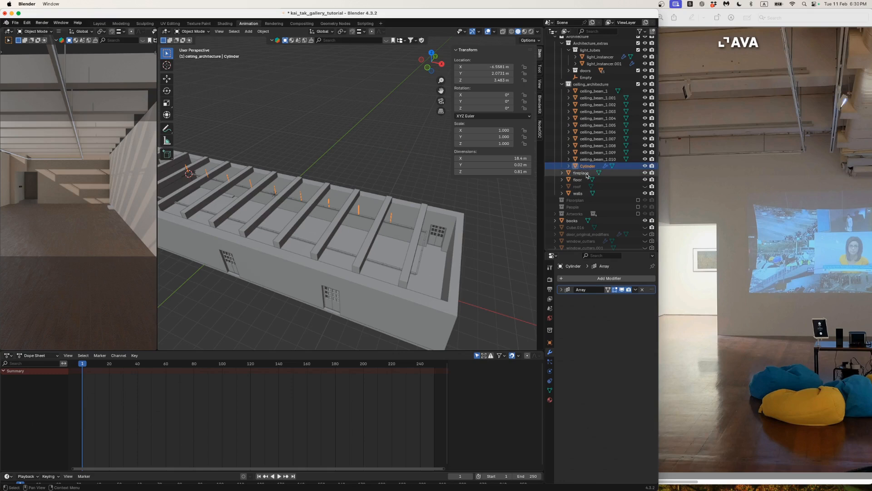
double_click(586, 166)
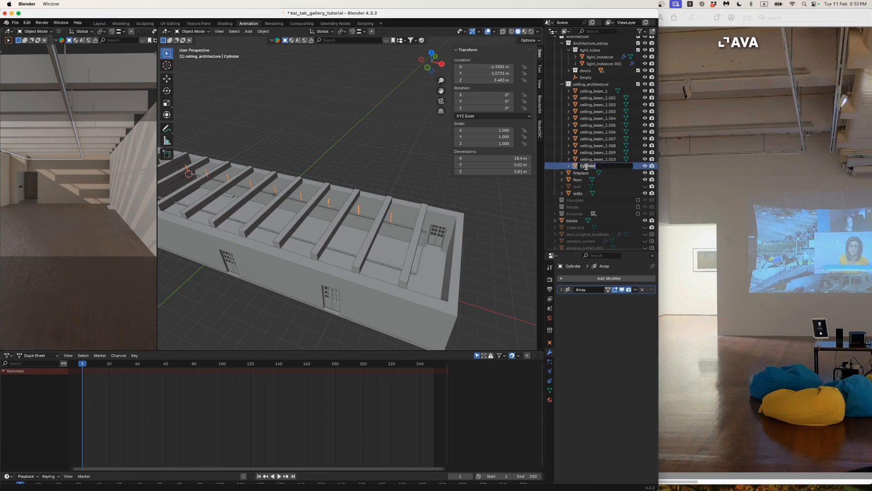
key(BackSpace)
key(Return)
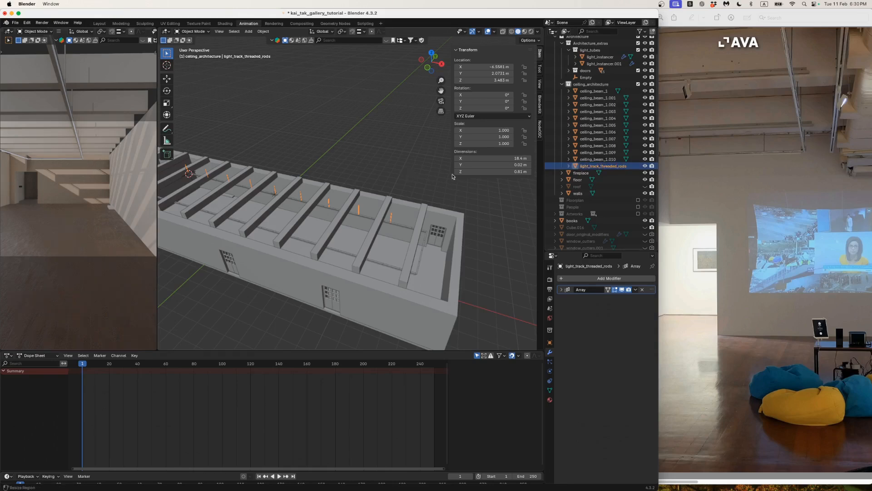
- Add a second Array modifier to the threaded rods and set its relative offset X factor to 0
key(KP_7)
scroll(378, 169, up, 5)
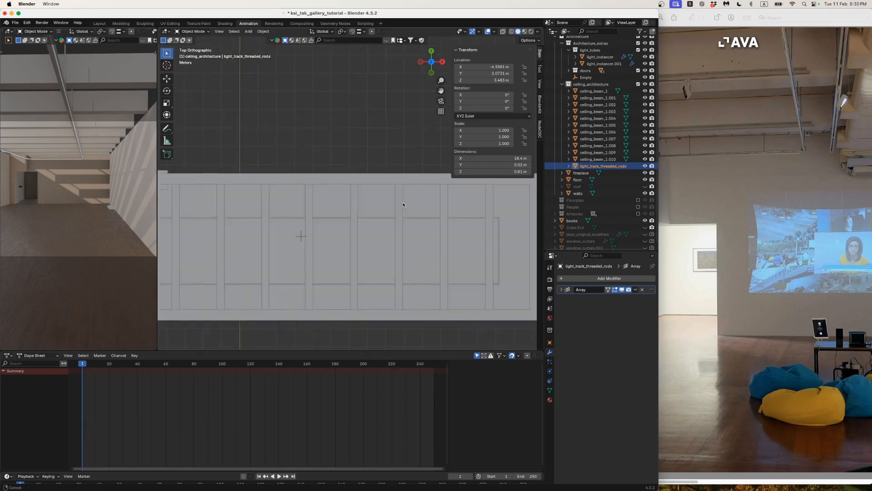
scroll(375, 199, up, 2)
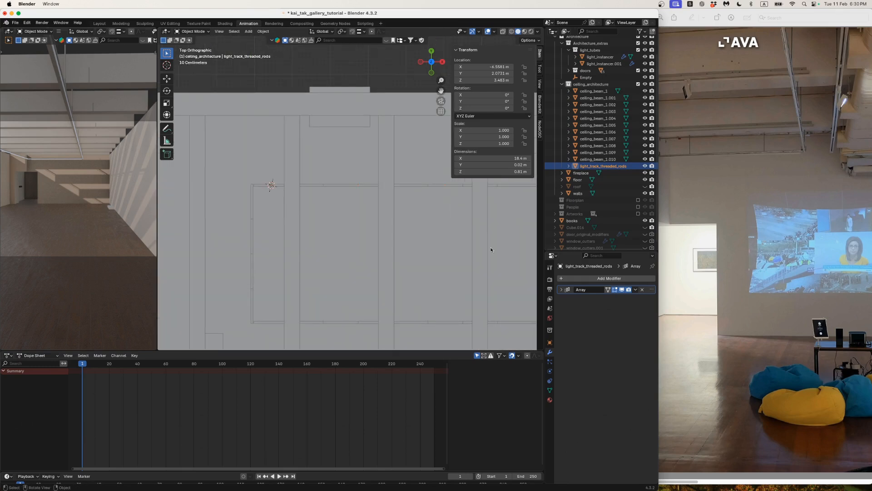
click(567, 279)
text(arr)
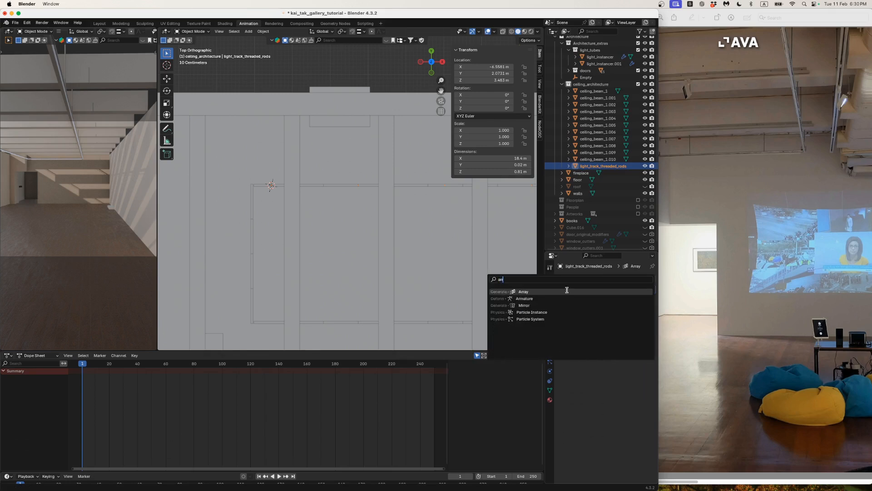
click(567, 292)
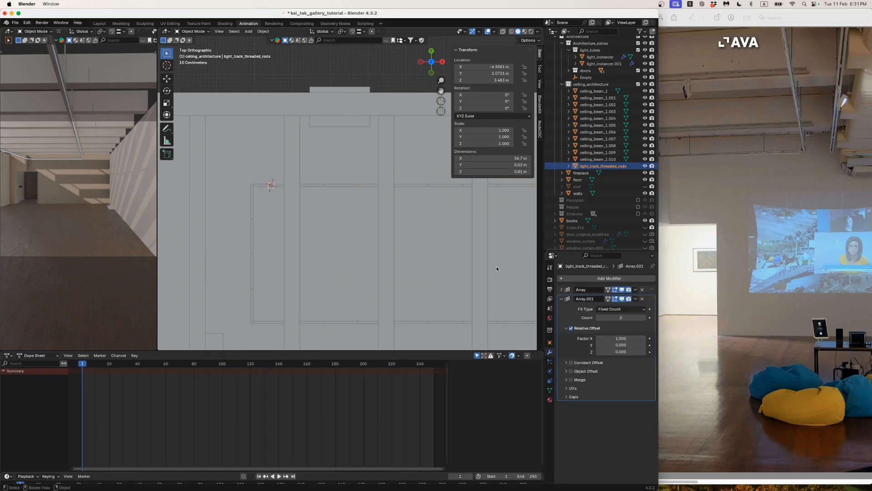
click(621, 338)
text(0)
key(Return)
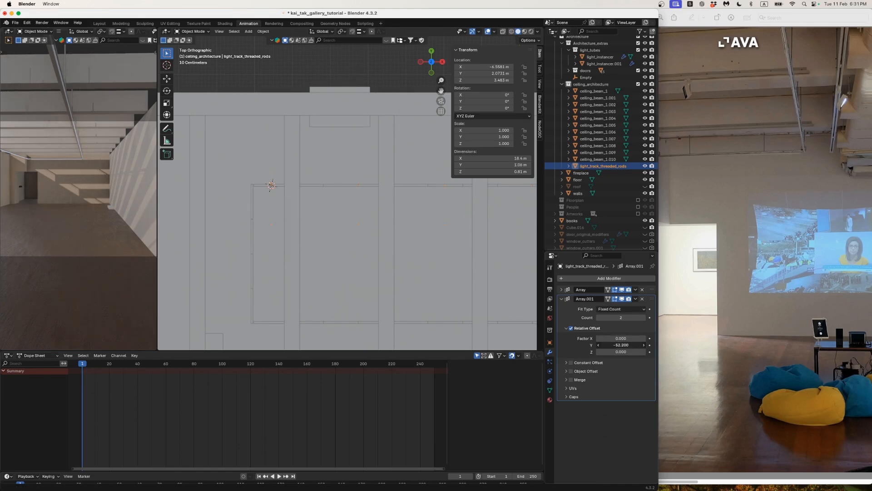
- In wireframe top view, set the second array's Y factor to -181 to align the copied rods with the opposite light track
drag(621, 345, 612, 345)
scroll(424, 290, up, 3)
shift+middle_drag(424, 290, 443, 213)
key(z)
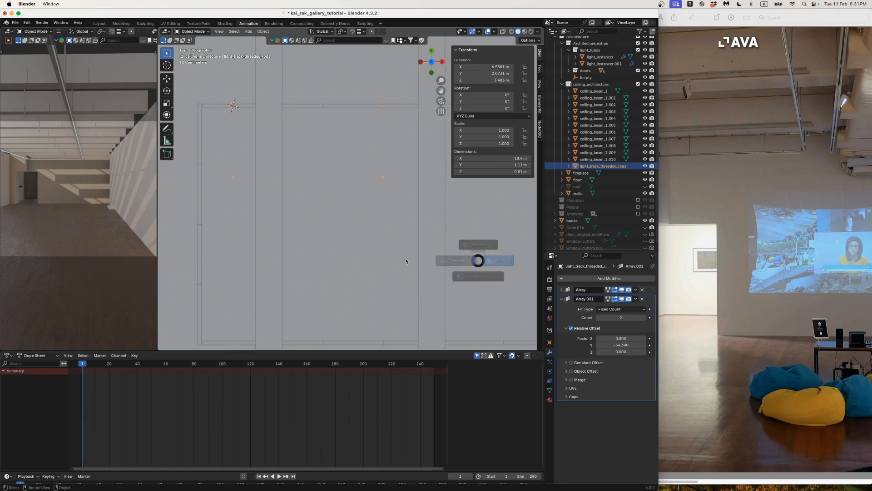
click(406, 261)
scroll(393, 253, down, 3)
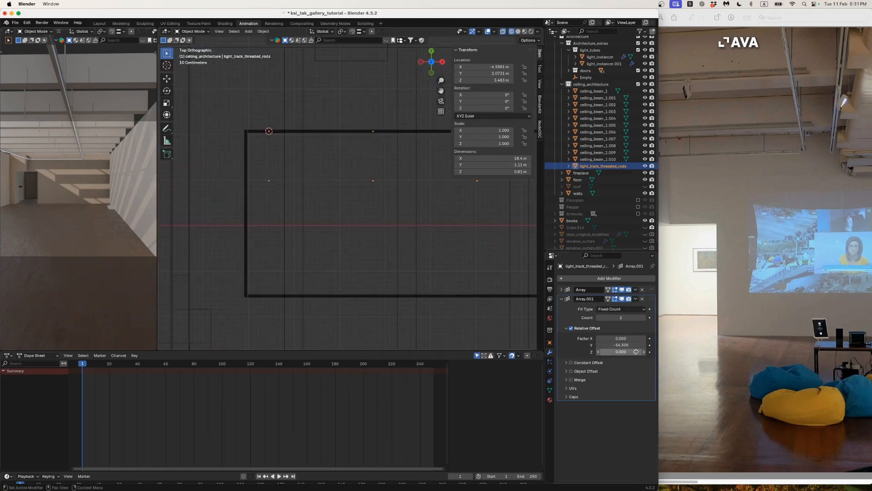
drag(621, 345, 609, 345)
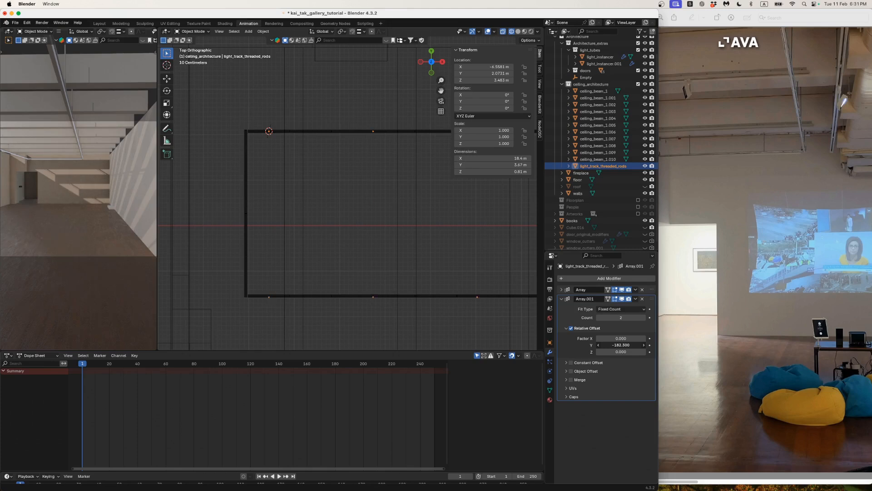
scroll(429, 220, up, 6)
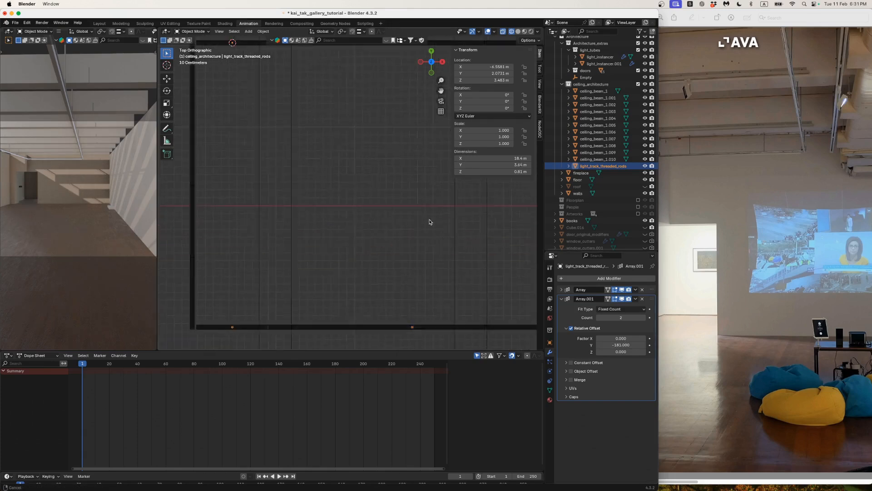
scroll(444, 258, up, 5)
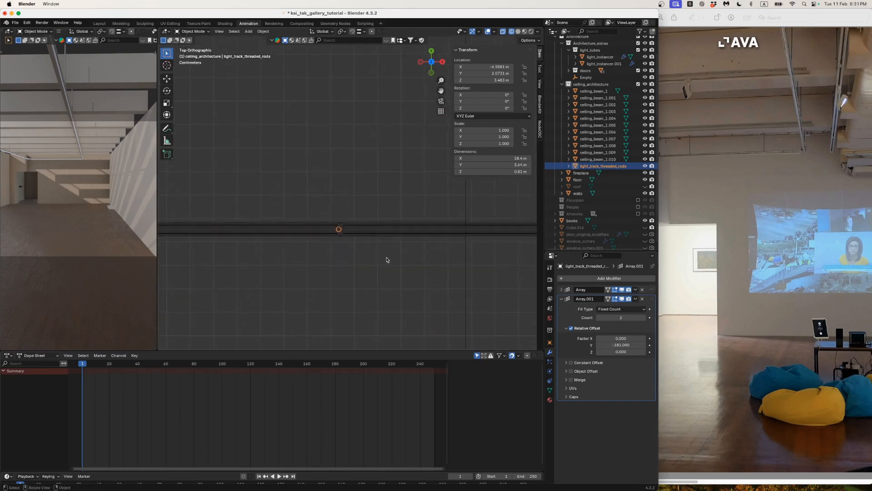
shift+middle_drag(418, 232, 436, 278)
scroll(430, 299, down, 11)
scroll(429, 293, down, 3)
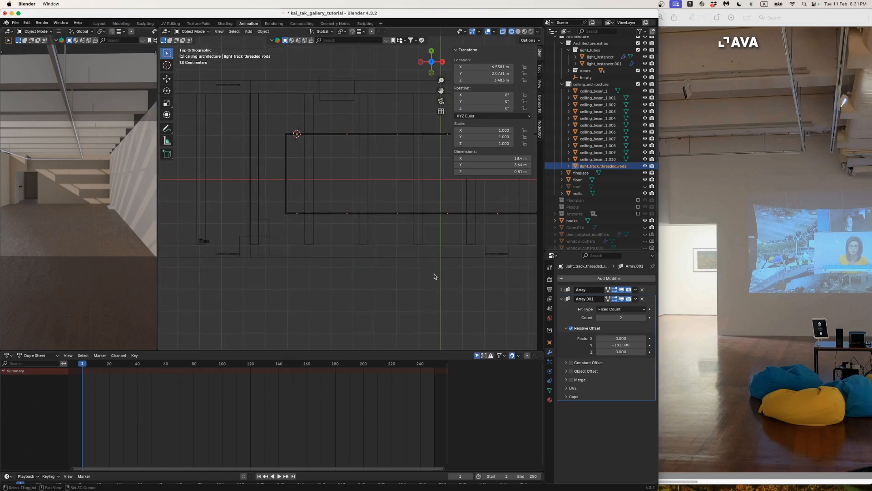
- Check the light track in the reference gallery photo and set the second array's X factor to 0.01
click(782, 251)
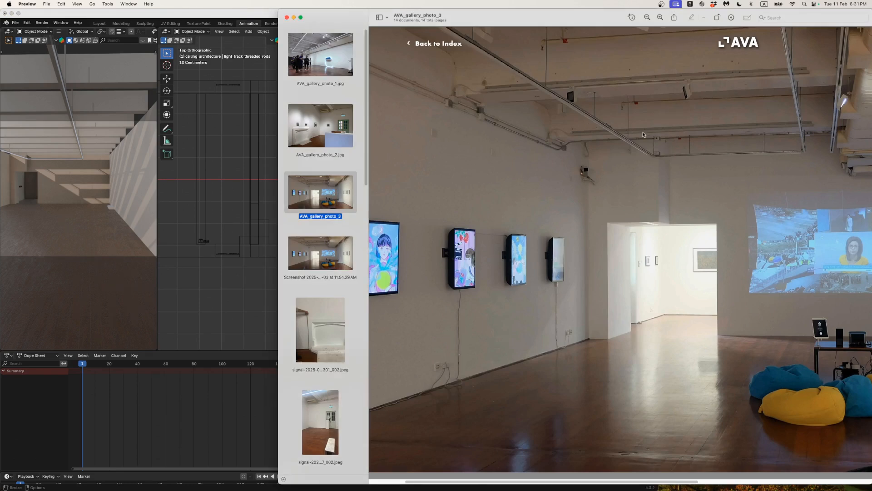
click(154, 14)
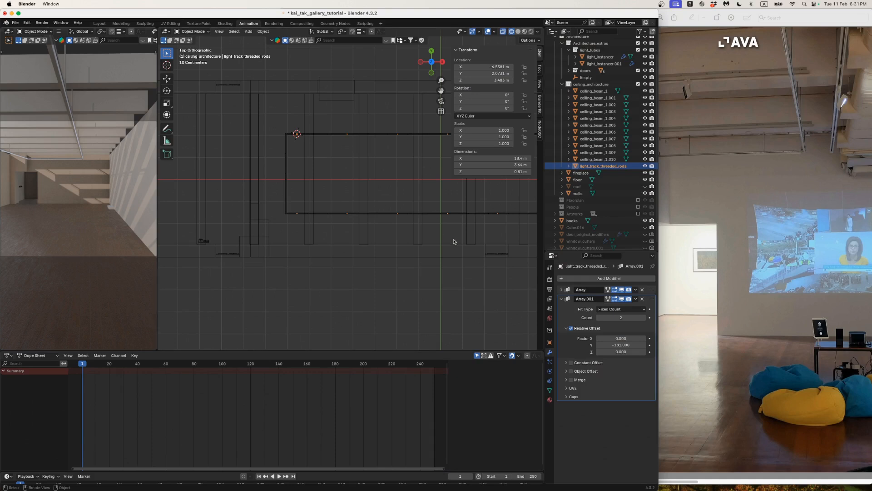
scroll(364, 253, up, 2)
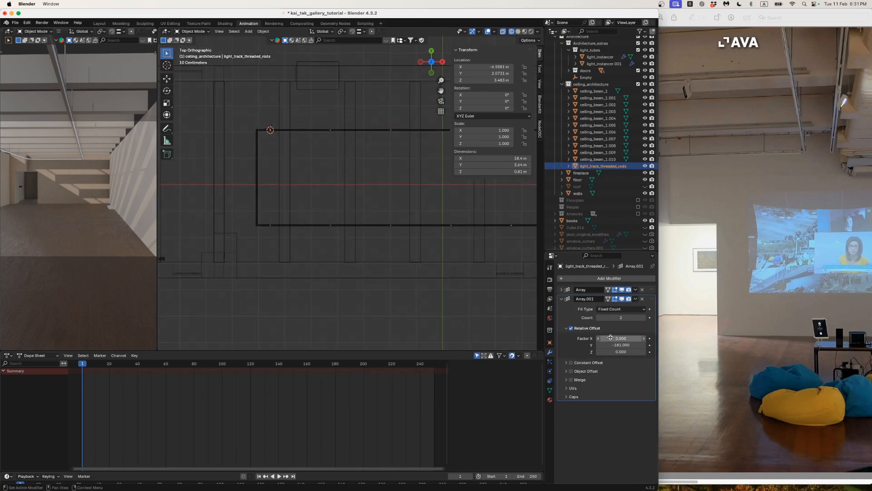
drag(636, 338, 619, 338)
click(612, 338)
text(.0)
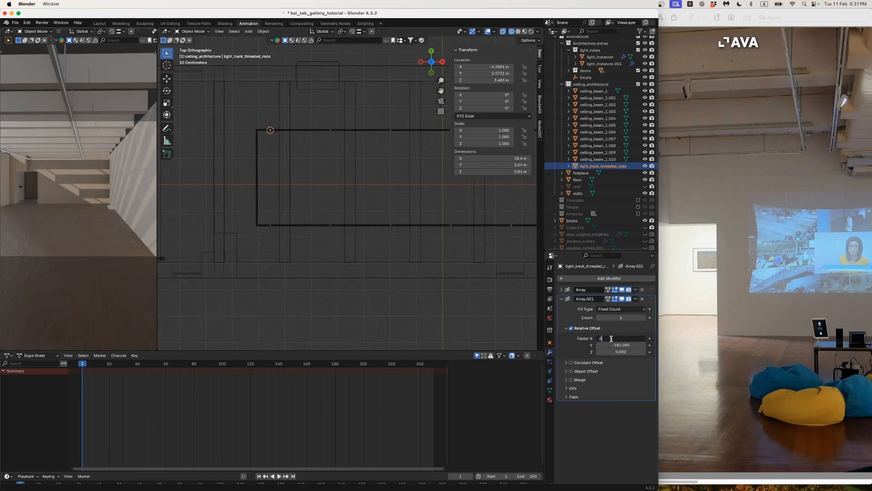
text(1)
key(Return)
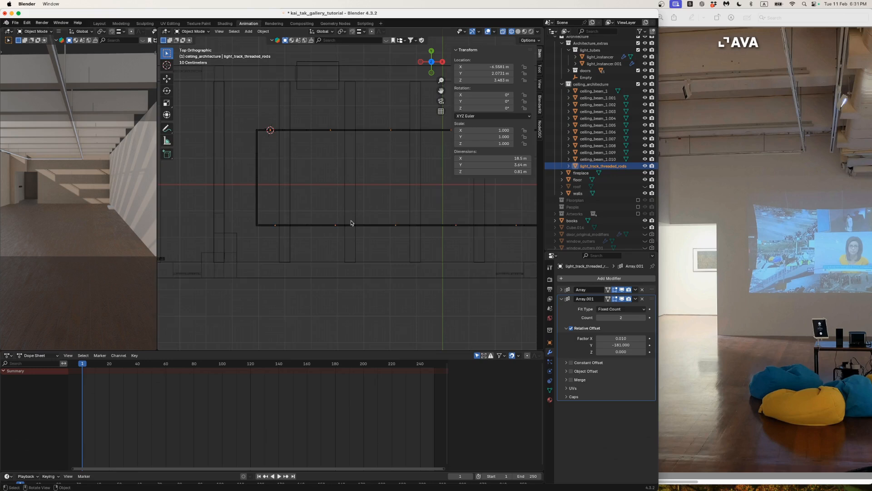
- Return the viewport to solid shading, inspect the rods in perspective and deselect them
scroll(352, 224, down, 2)
shift+scroll(344, 231, right, 5)
shift+middle_drag(379, 235, 302, 196)
scroll(295, 236, down, 2)
key(z)
click(390, 194)
mouse_move(420, 213)
middle_down()
mouse_move(393, 199)
mouse_move(394, 206)
mouse_move(403, 190)
mouse_move(393, 172)
middle_up()
click(440, 191)
- Enlarge the camera view and compare the ceiling with the reference image Screenshot 2025-02-03 at 11.54.29 AM in Preview
drag(173, 142, 348, 162)
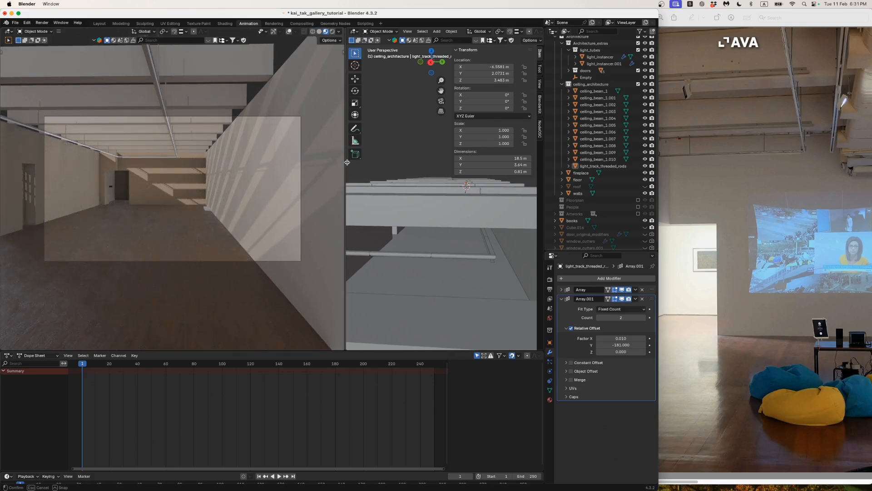
drag(347, 162, 340, 168)
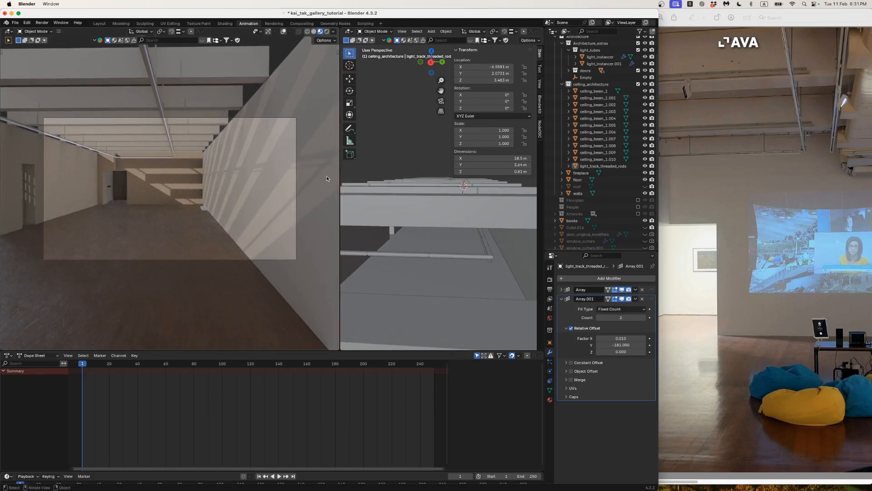
key(super+Tab)
key(Down)
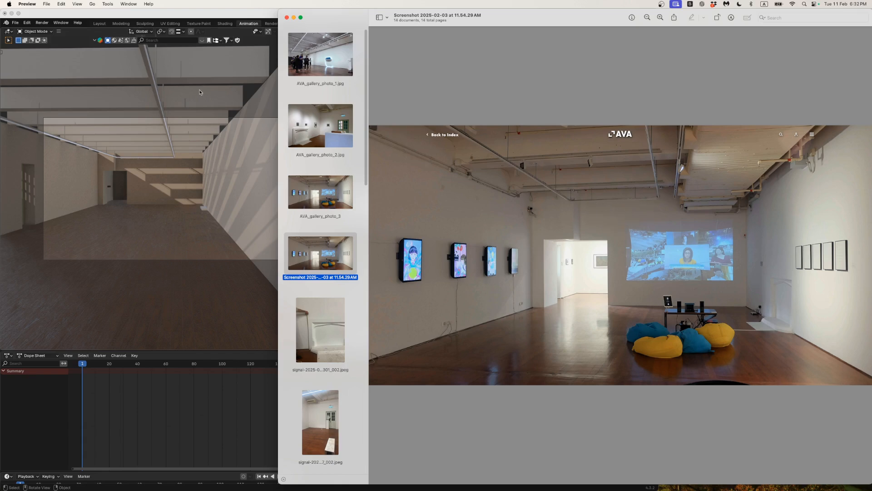
- Return to Blender, hide the viewport sidebar and exclude the ceiling_architecture collection from the view layer
click(216, 58)
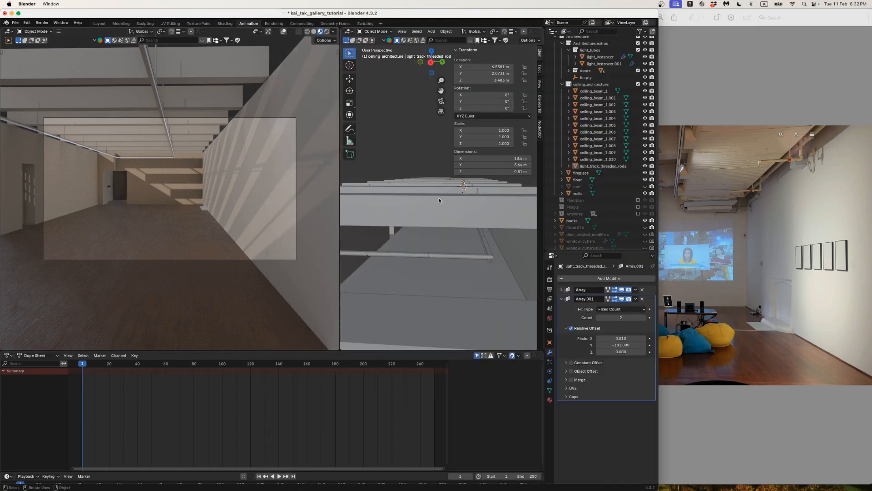
scroll(439, 201, down, 8)
middle_drag(439, 201, 438, 207)
scroll(435, 208, up, 3)
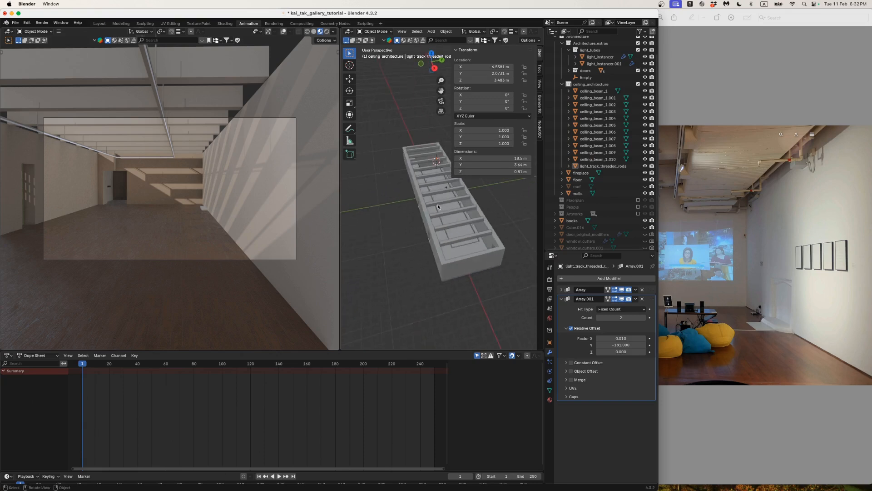
key(n)
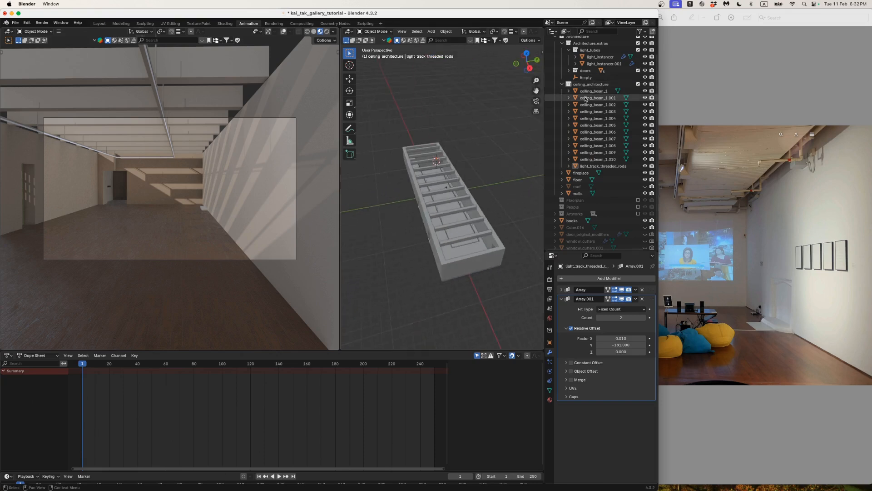
click(638, 84)
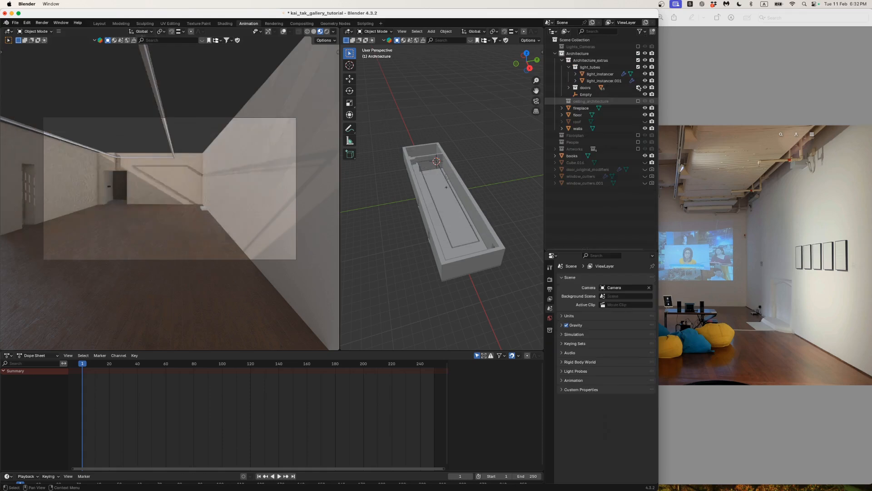
- Select light_instancer and light_instancer.001, and in top view move them about -0.56 m along Y
scroll(428, 222, up, 3)
click(429, 216)
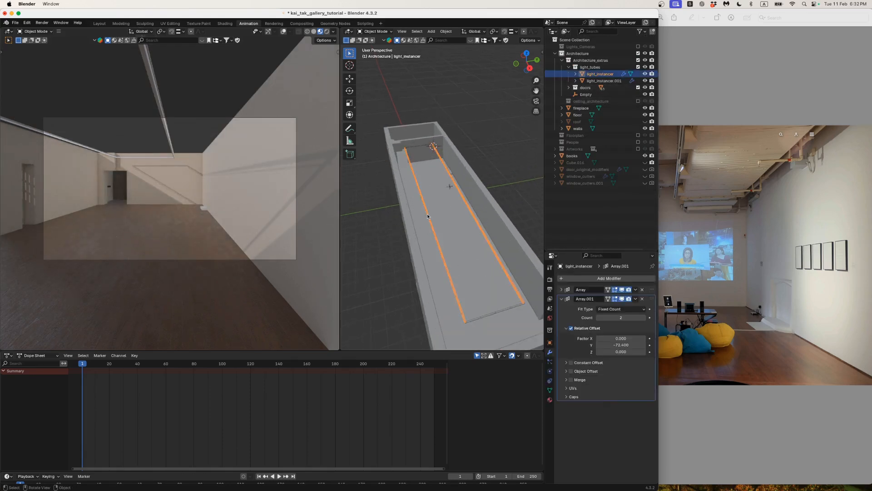
shift+click(417, 148)
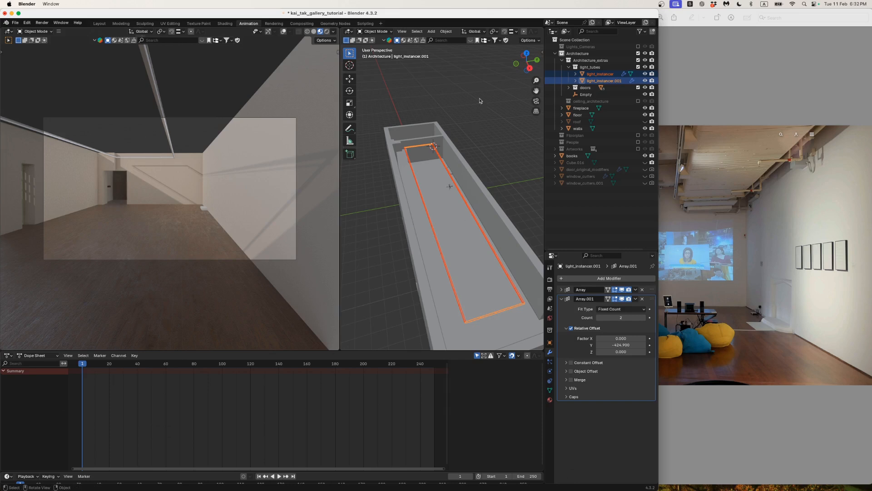
click(524, 52)
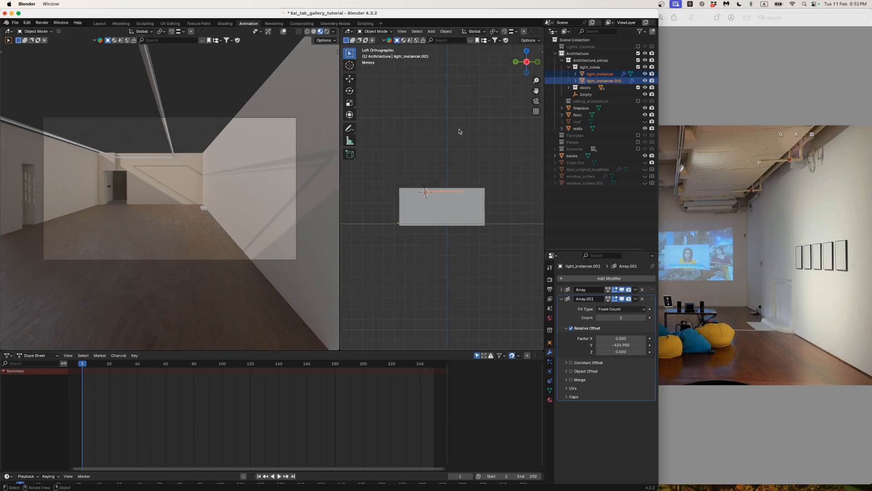
click(526, 53)
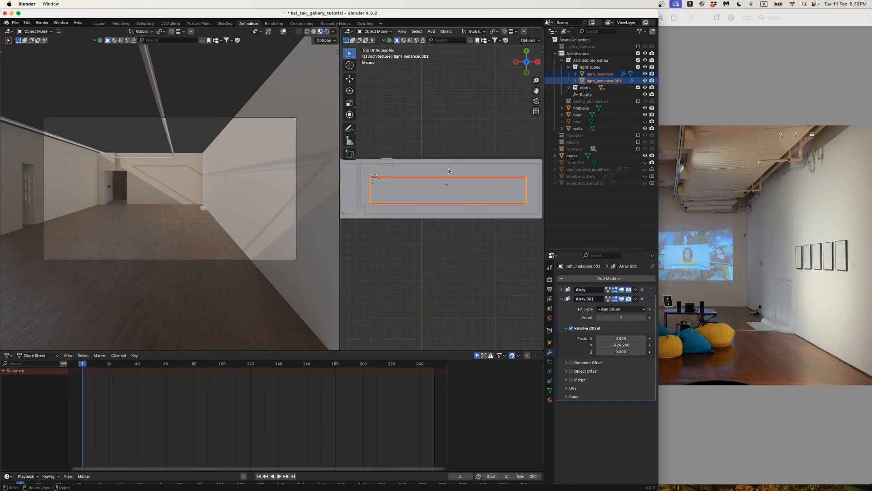
key(g)
key(y)
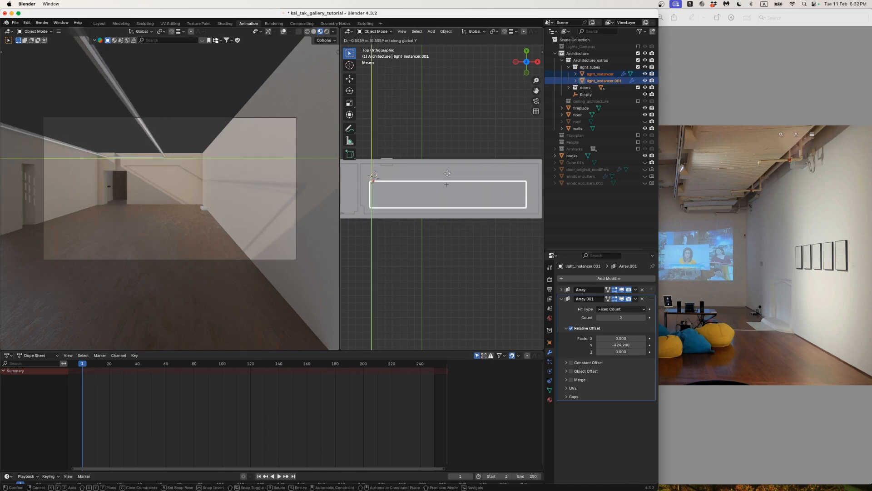
click(448, 173)
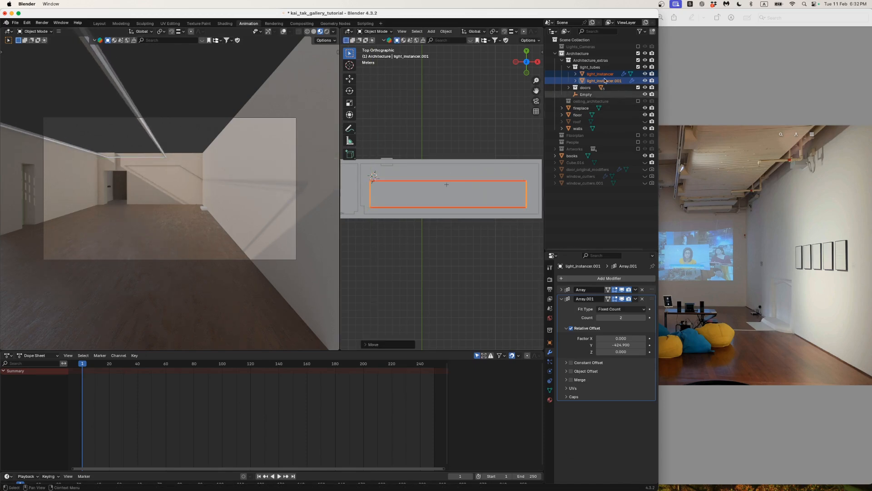
- Narrow the Blender window to uncover more of the reference photo, and widen the top-view viewport
drag(656, 9, 610, 3)
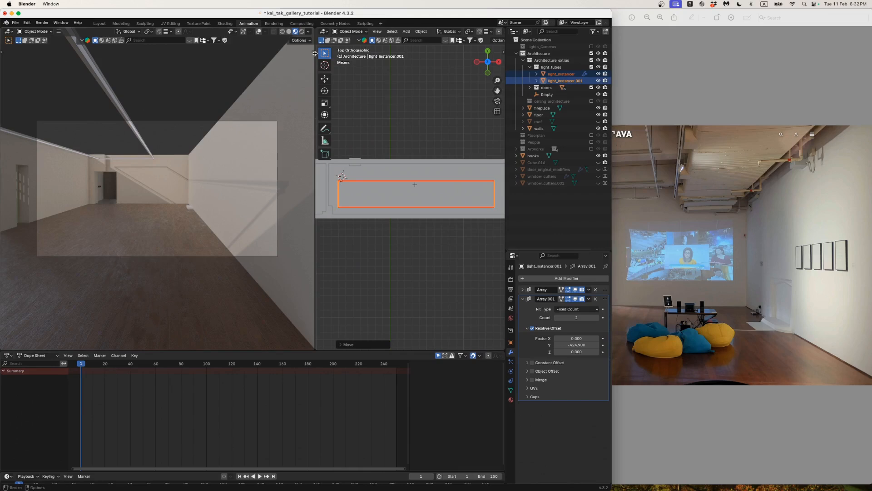
drag(316, 91, 194, 105)
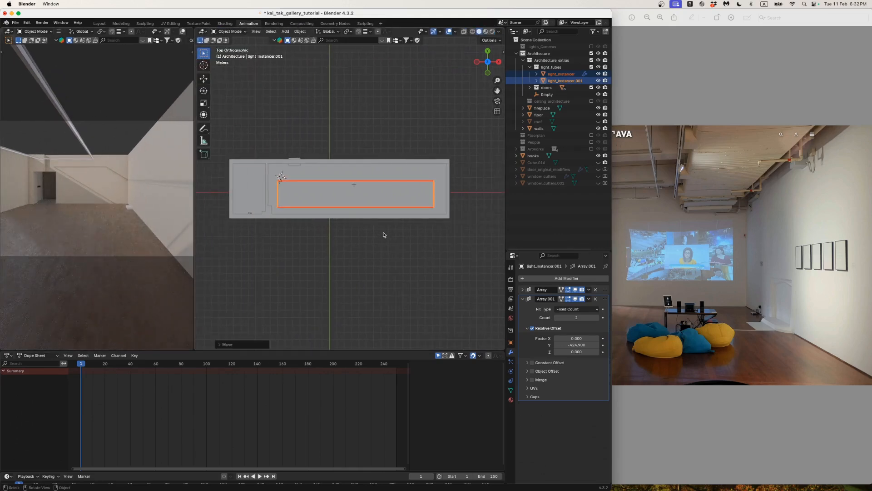
scroll(380, 234, up, 2)
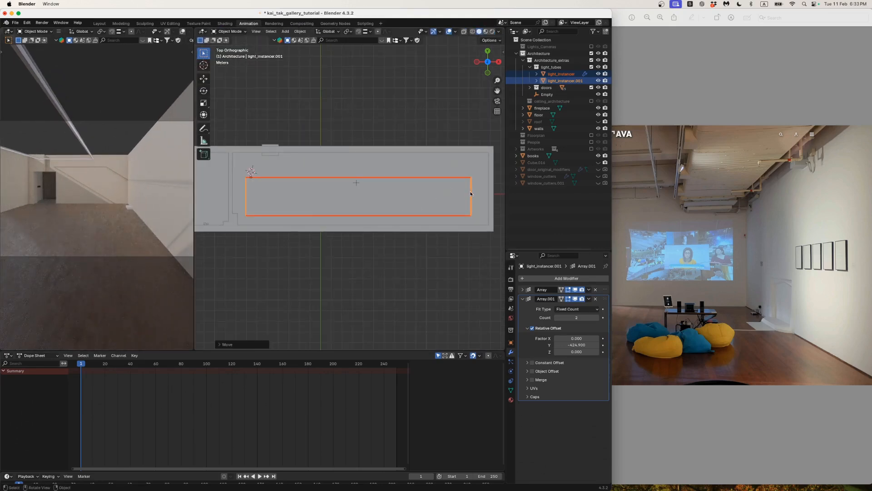
- Shorten the cross tracks of light_instancer.001 by setting the count of its first array to 3
click(471, 194)
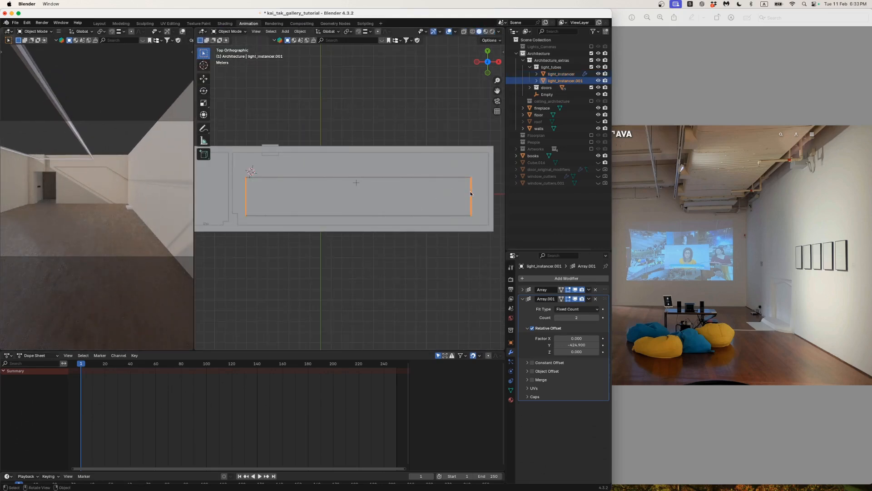
click(555, 318)
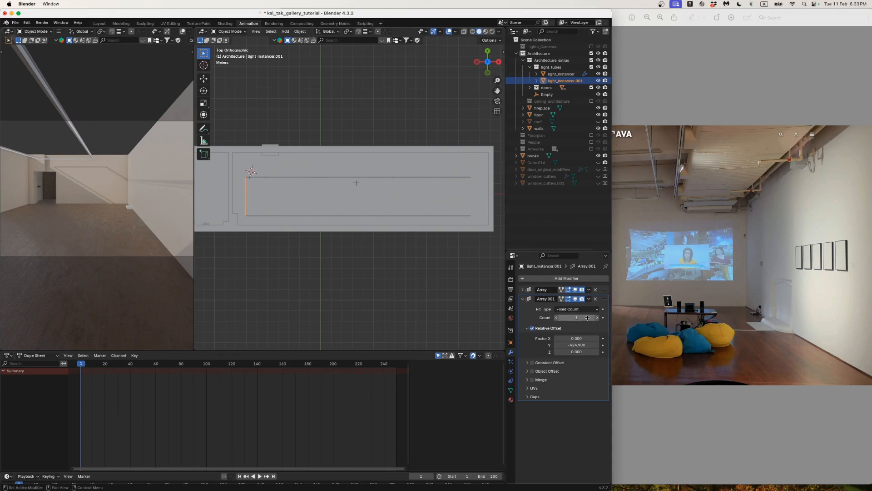
key(super+z)
click(521, 290)
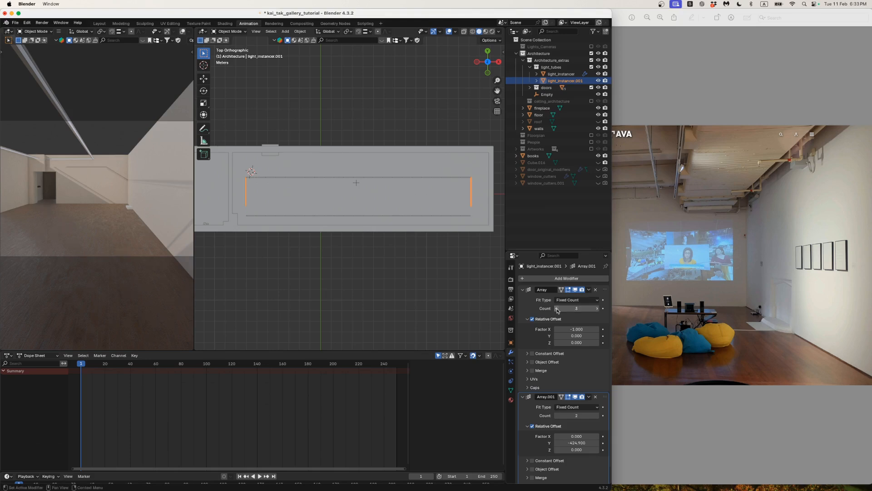
- Set the Y factor of light_instancer's second array to -54 so the long tracks meet the ends of the shortened cross tracks
click(454, 217)
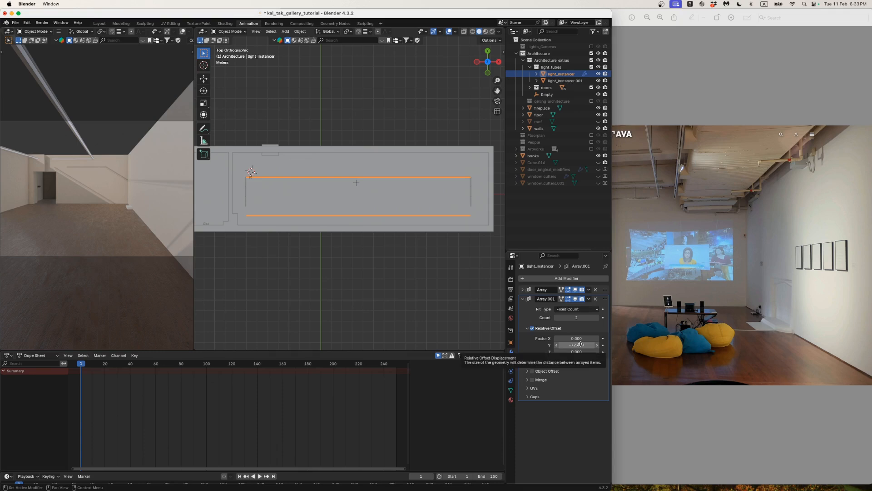
drag(581, 344, 591, 344)
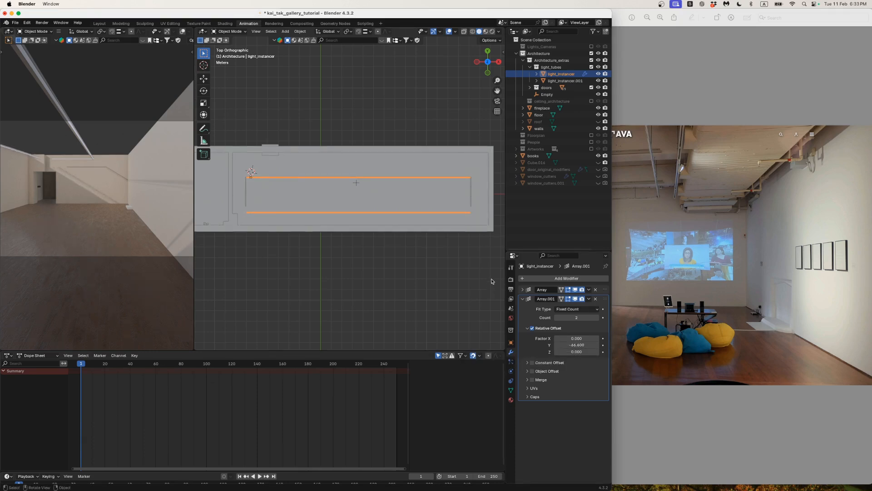
scroll(485, 216, up, 3)
shift+middle_drag(485, 217, 380, 234)
scroll(479, 262, up, 2)
shift+middle_drag(431, 253, 294, 228)
scroll(356, 252, up, 6)
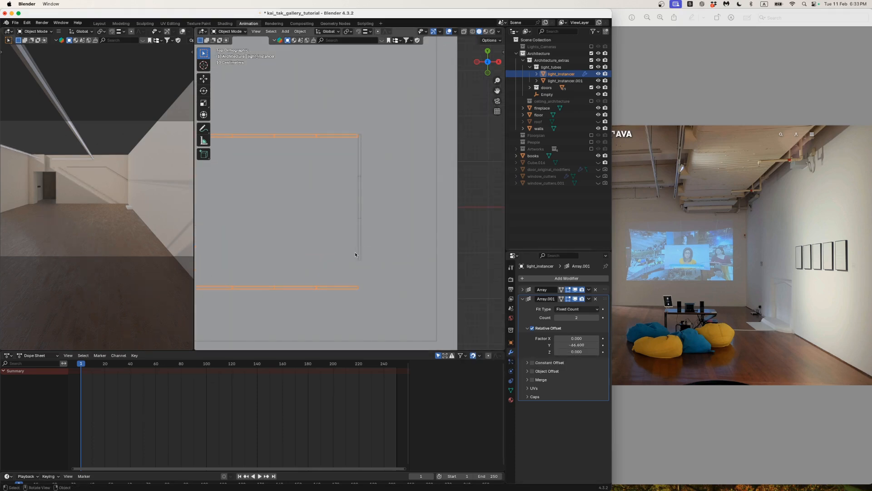
scroll(419, 287, down, 1)
shift+middle_drag(455, 291, 478, 241)
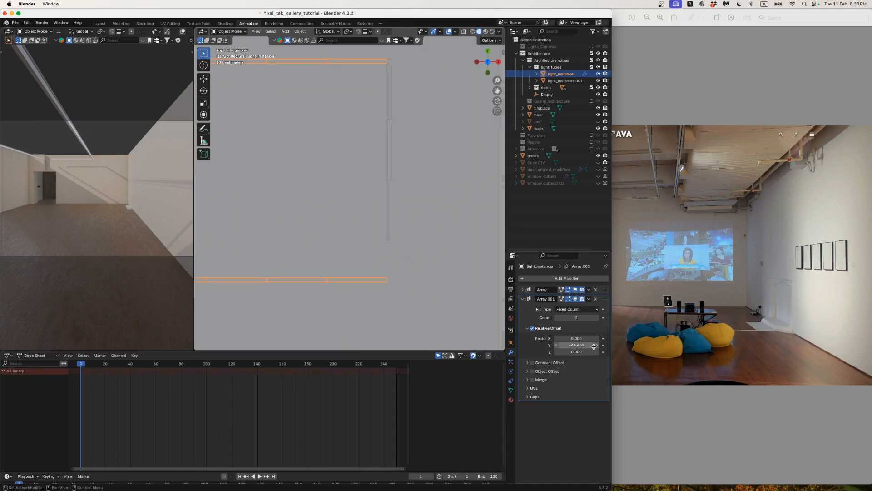
drag(578, 345, 591, 345)
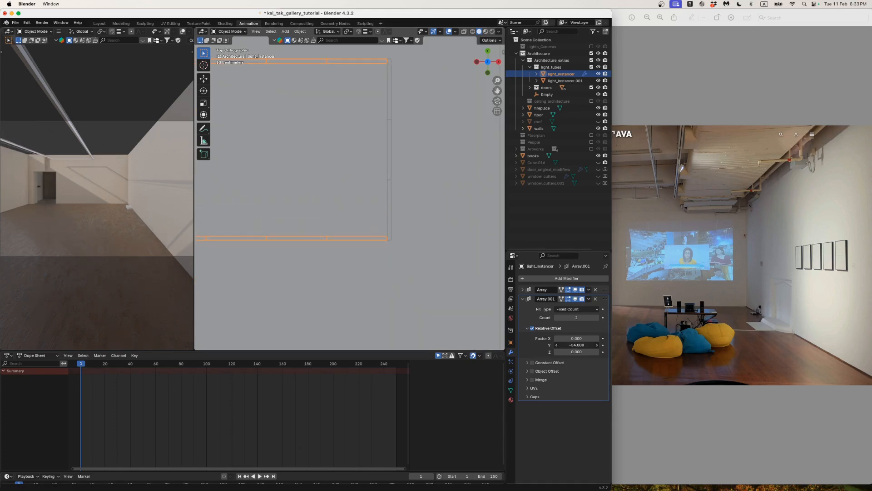
- Select both light instancers together and move the track rectangle about -0.68 m along Y in top view
click(387, 204)
scroll(365, 213, down, 5)
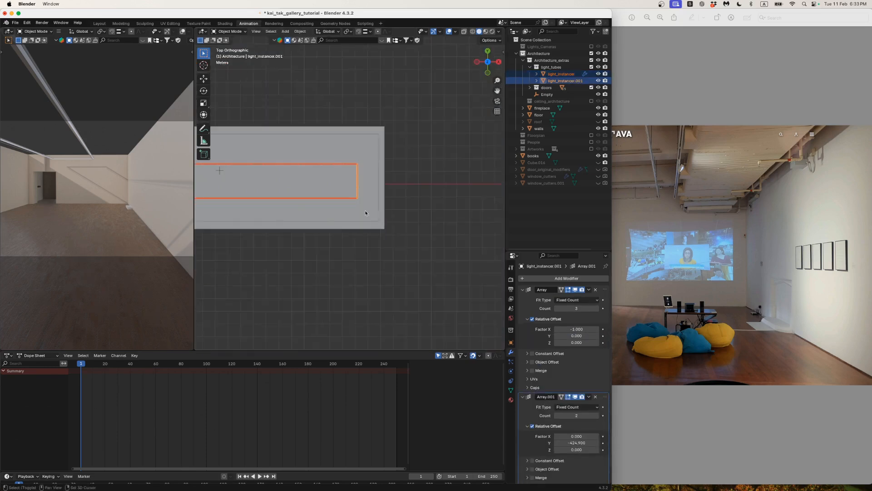
shift+middle_drag(365, 211, 441, 235)
scroll(445, 230, down, 1)
key(g)
key(y)
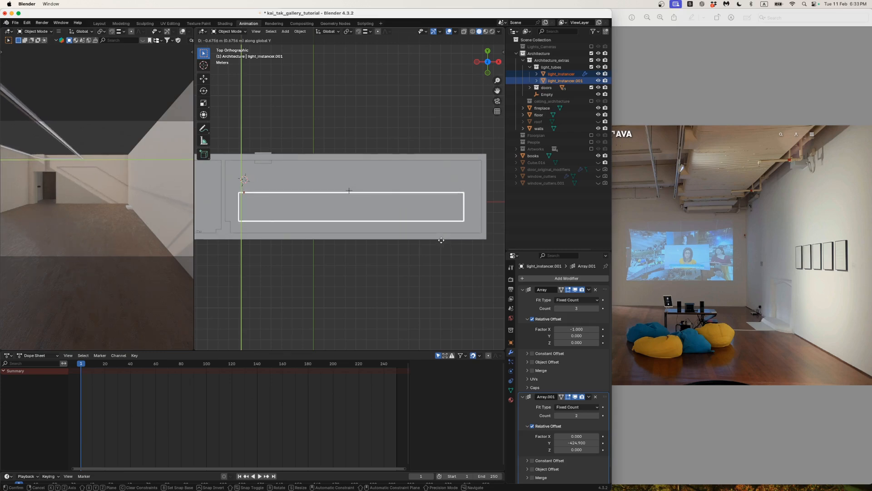
click(442, 241)
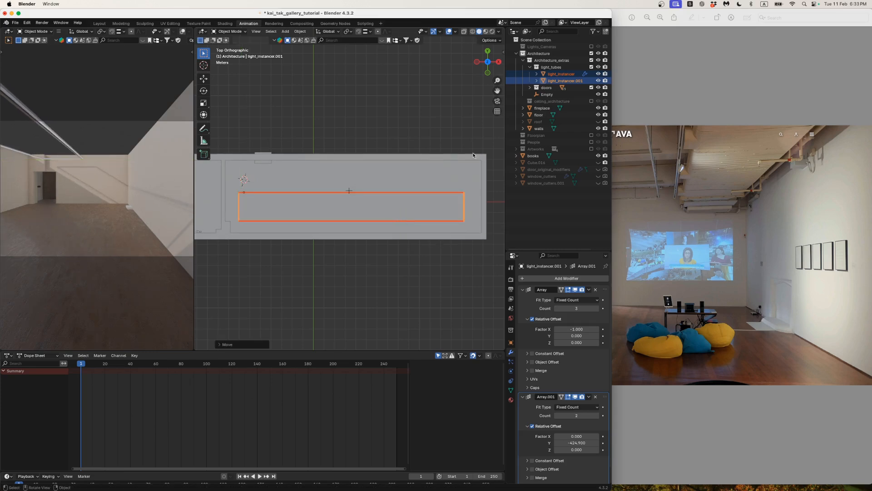
- Include the ceiling_architecture collection again and move light_track_threaded_rods into the light_tubes collection
click(591, 101)
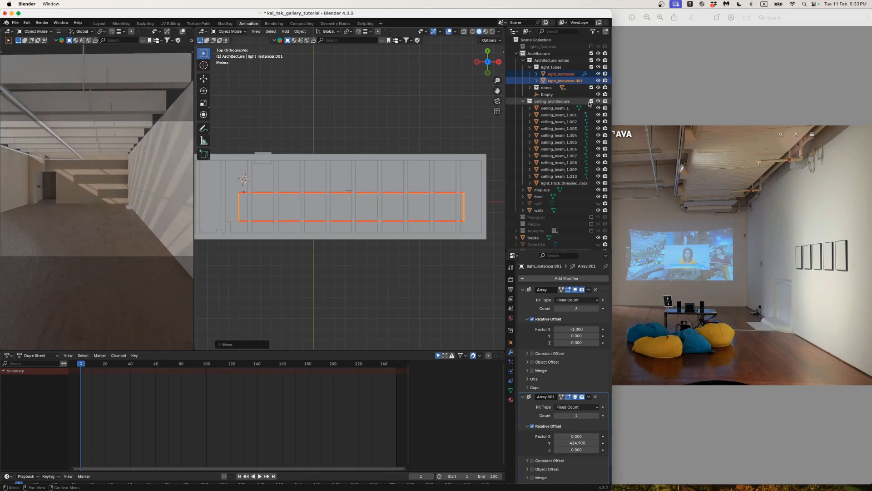
click(568, 184)
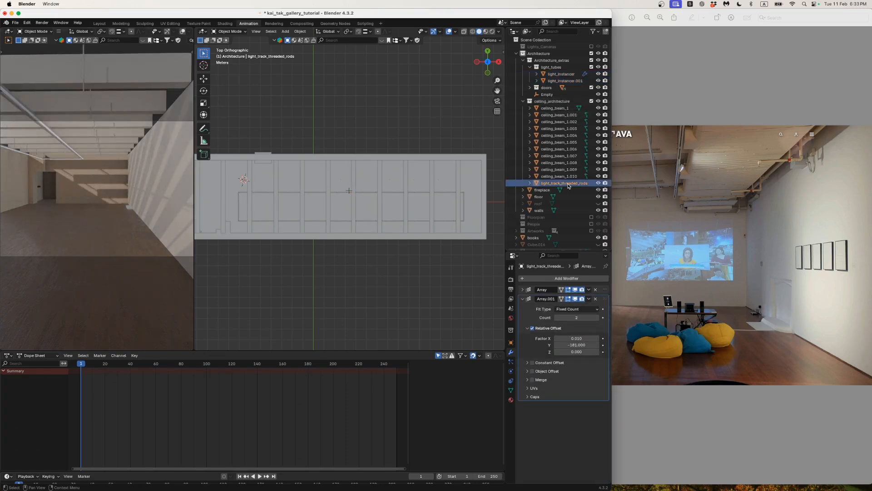
drag(568, 186, 551, 67)
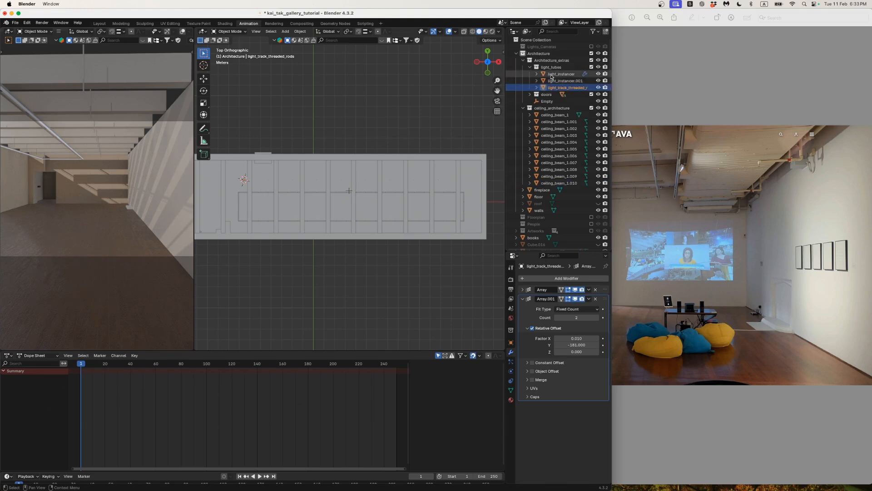
key(super+z)
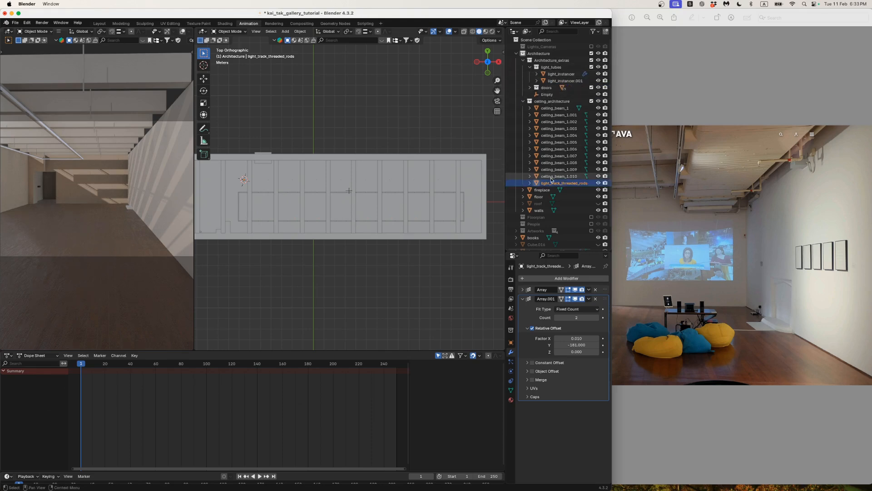
drag(555, 181, 552, 67)
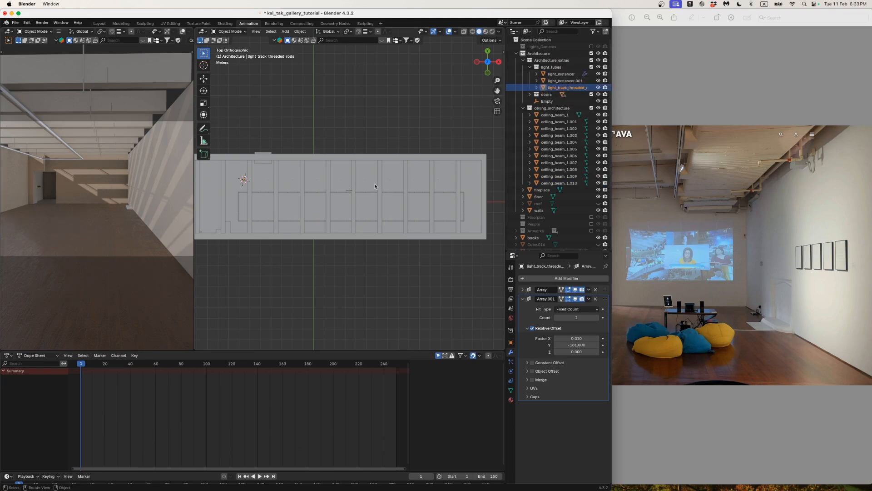
- Show the top view in wireframe and move the threaded rods along Y towards the nearest long light track
key(z)
click(331, 181)
scroll(333, 183, up, 2)
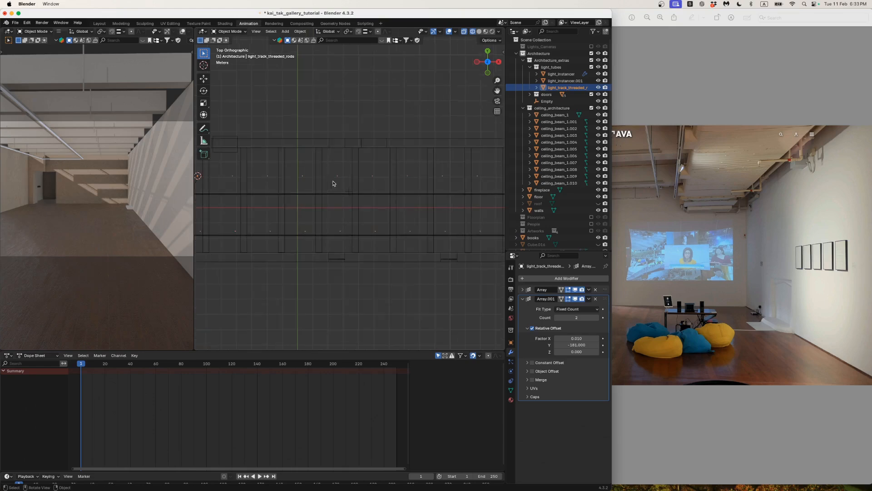
scroll(339, 205, up, 2)
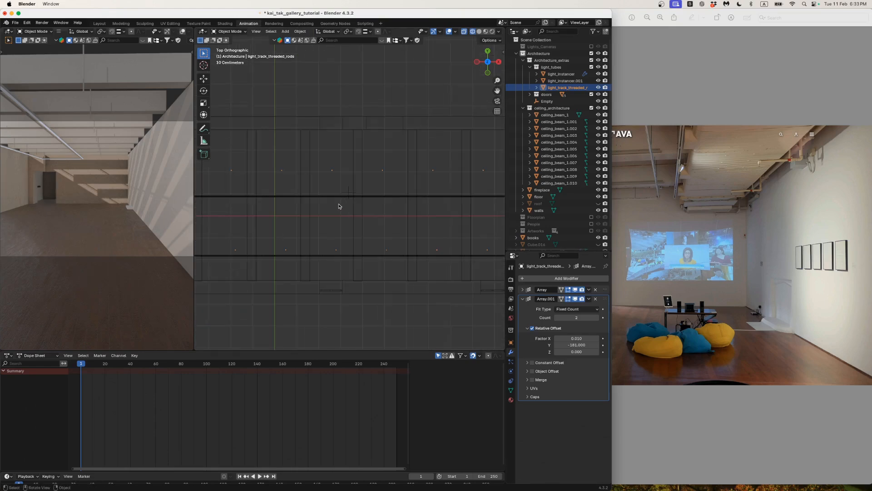
shift+middle_drag(339, 206, 463, 221)
scroll(296, 199, up, 3)
shift+middle_drag(297, 199, 391, 213)
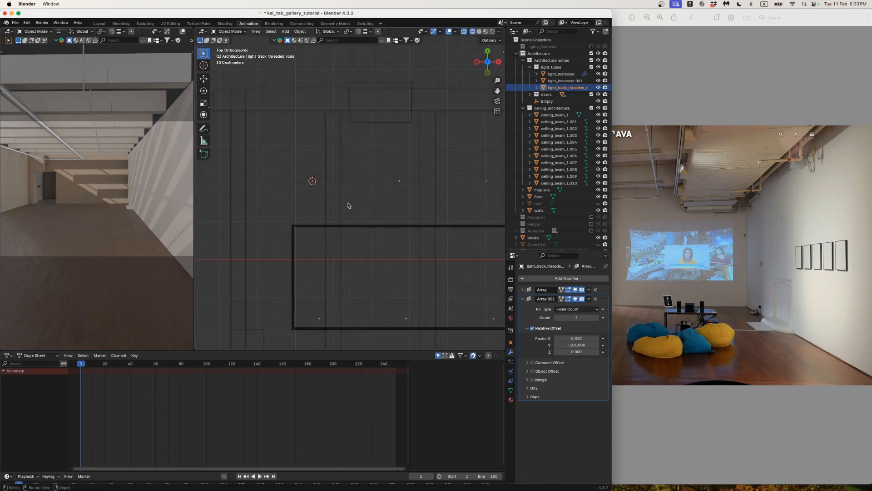
key(g)
key(y)
click(358, 234)
- Move light_track_threaded_rods along Y in top view so the rods sit centred on the nearest long light track
scroll(399, 245, up, 3)
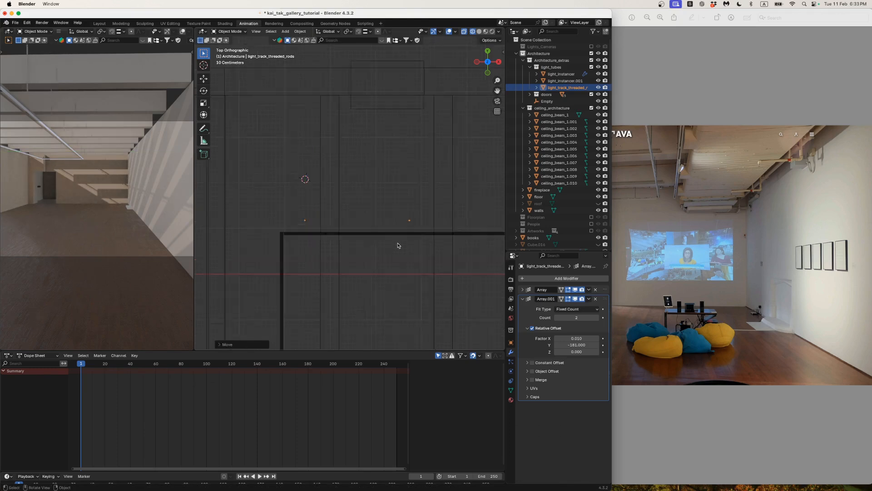
shift+middle_drag(413, 248, 350, 193)
scroll(350, 193, up, 4)
click(413, 181)
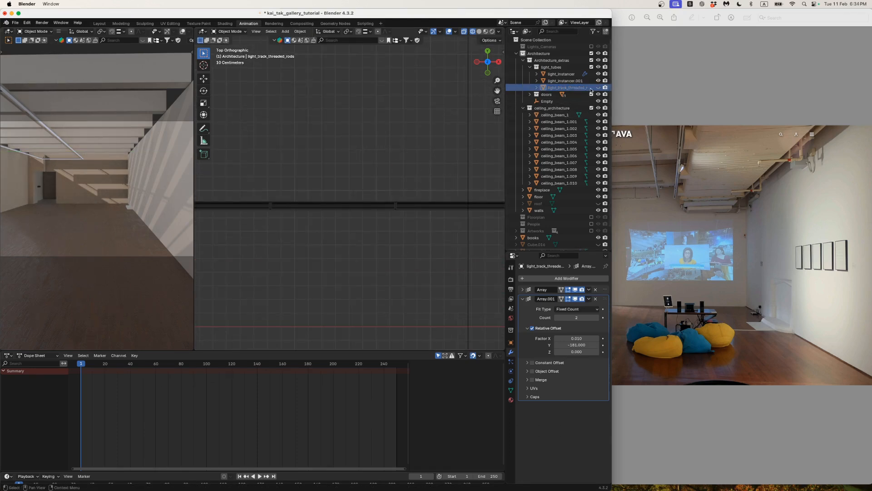
click(557, 88)
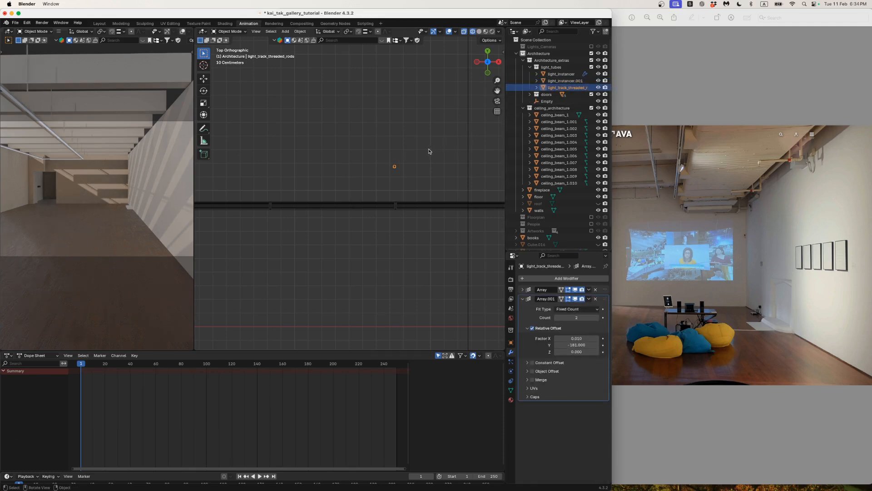
key(g)
key(y)
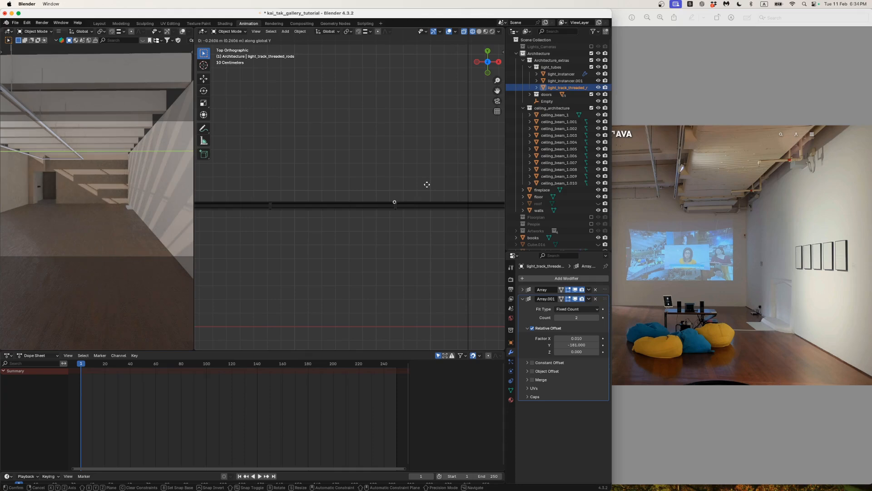
click(427, 189)
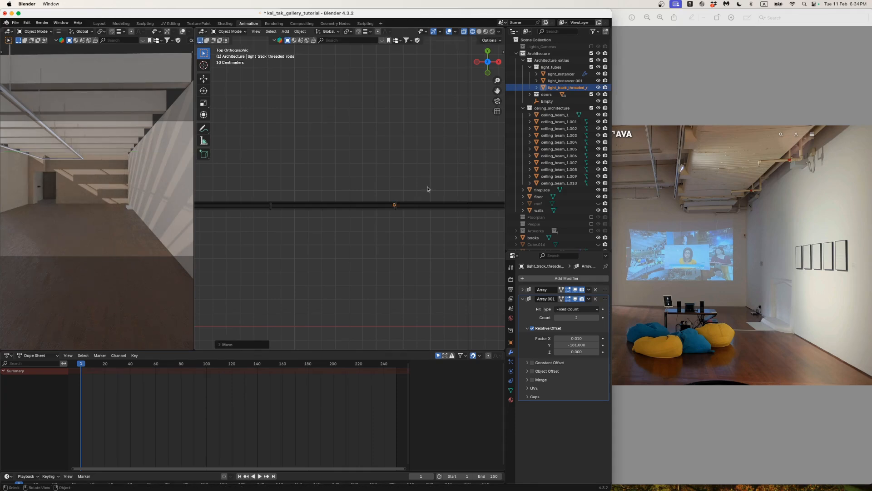
key(g)
key(y)
click(428, 189)
- Set the Y factor of the rods' second array to -135 so the second row lines up with the opposite long track
scroll(404, 219, down, 10)
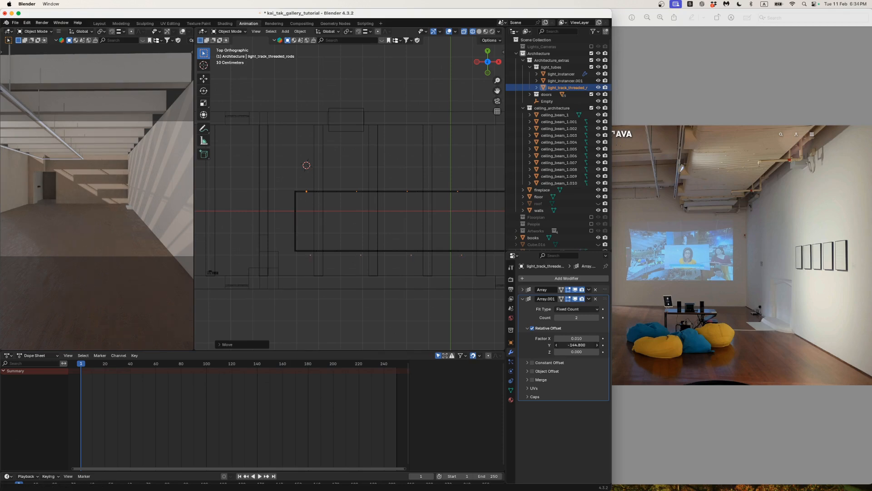
drag(577, 345, 584, 345)
scroll(366, 288, up, 6)
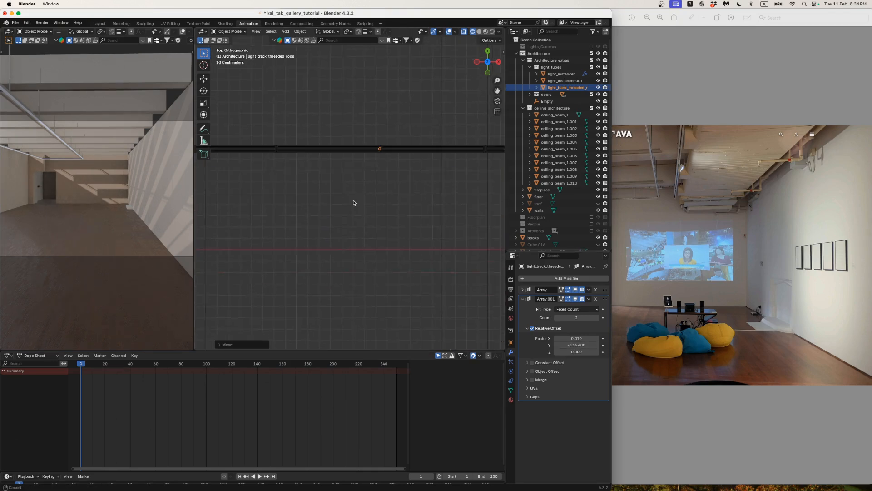
shift+middle_drag(371, 235, 339, 143)
drag(584, 345, 581, 345)
middle_drag(436, 246, 396, 225)
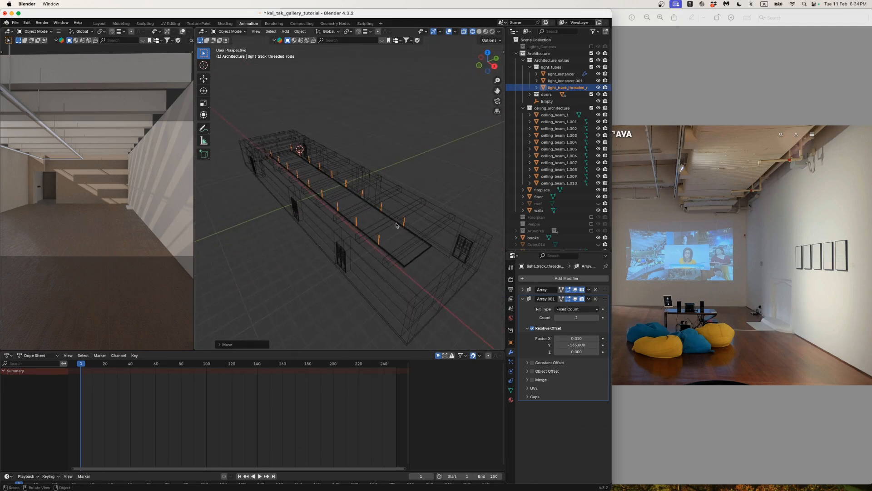
- Collapse both array modifiers, deselect the rods and examine the tracks and rods below the ceiling beams in shaded display
click(522, 290)
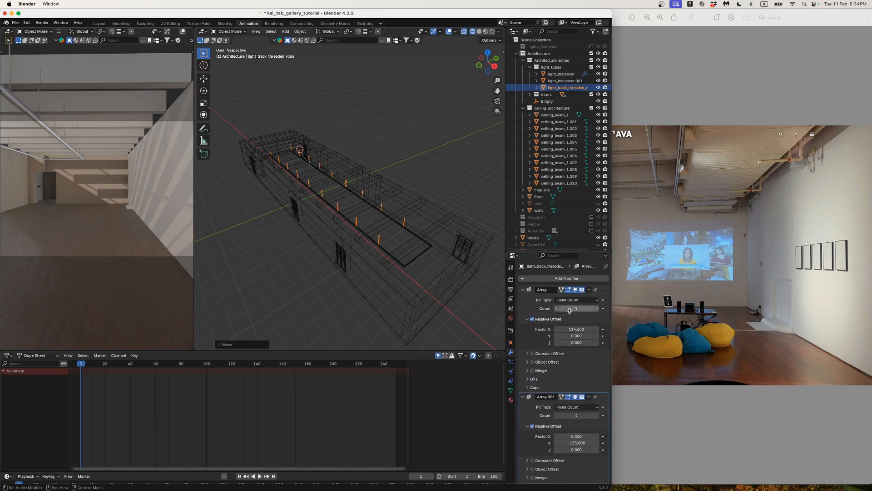
click(523, 290)
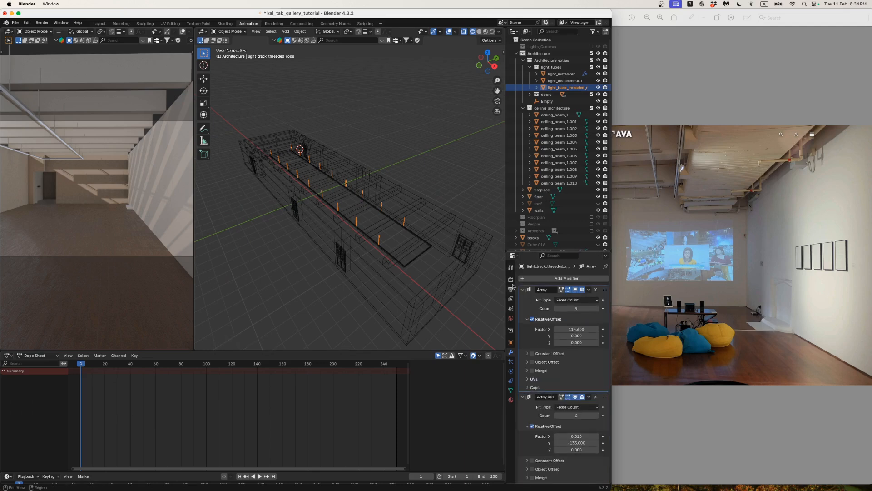
click(522, 299)
click(394, 148)
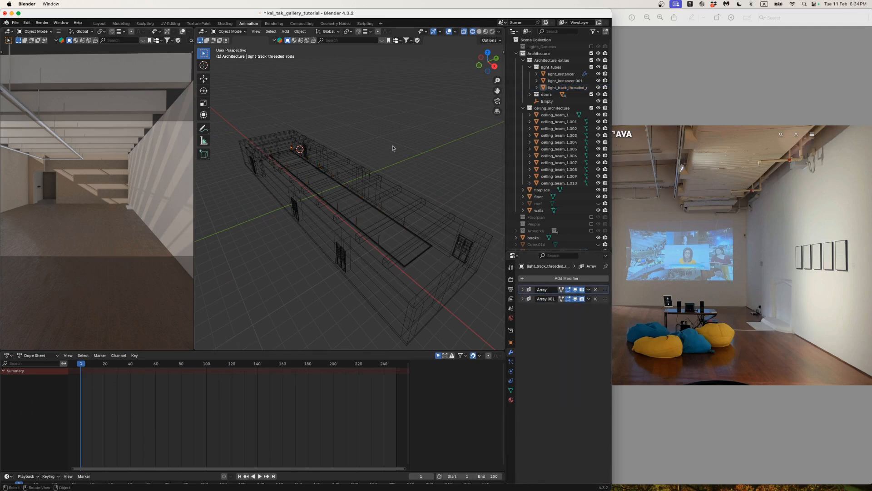
key(z)
key(z)
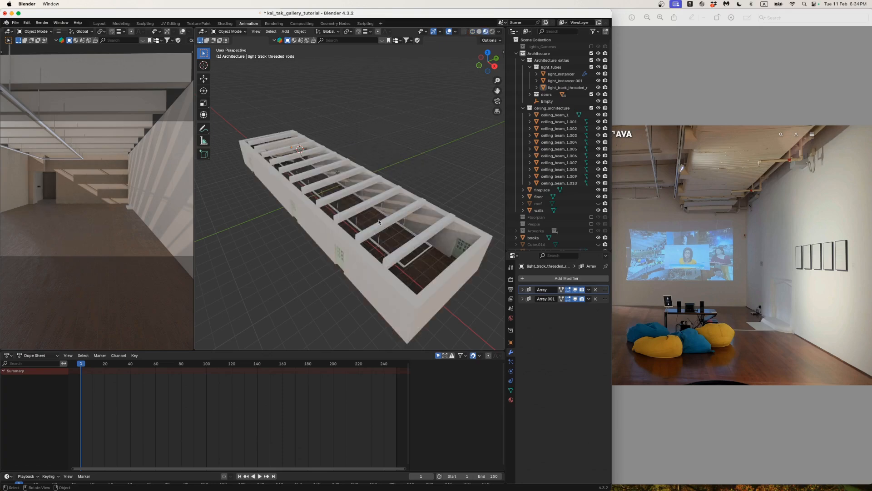
middle_drag(386, 218, 293, 204)
scroll(364, 216, up, 5)
key(z)
key(z)
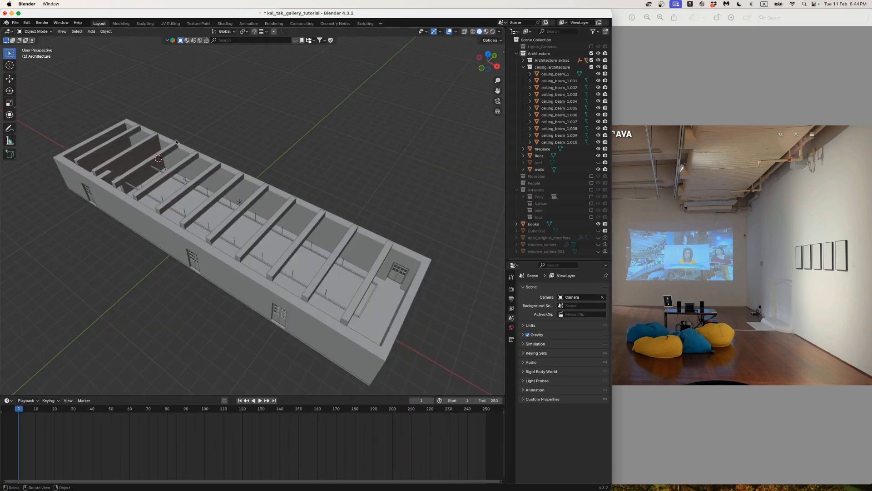
- Collapse and exclude the ceiling_architecture collection, and show the room in top view
scroll(138, 171, up, 4)
scroll(139, 170, down, 1)
shift+middle_drag(114, 127, 223, 175)
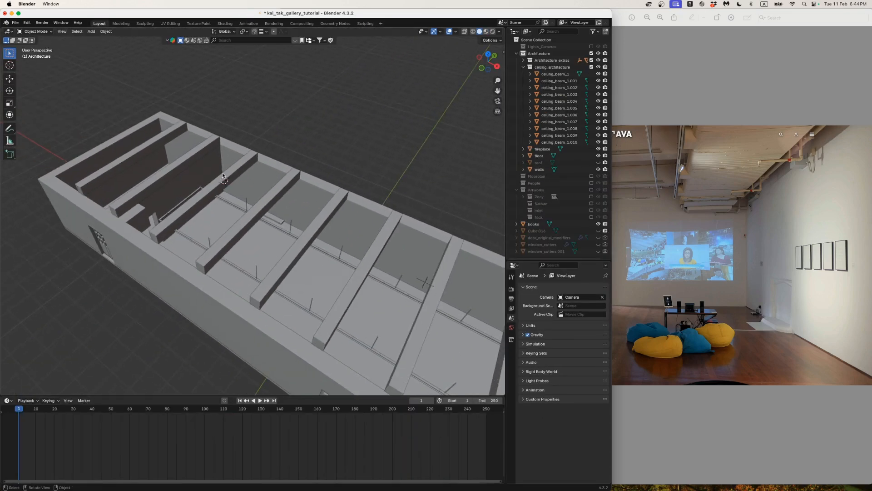
click(523, 67)
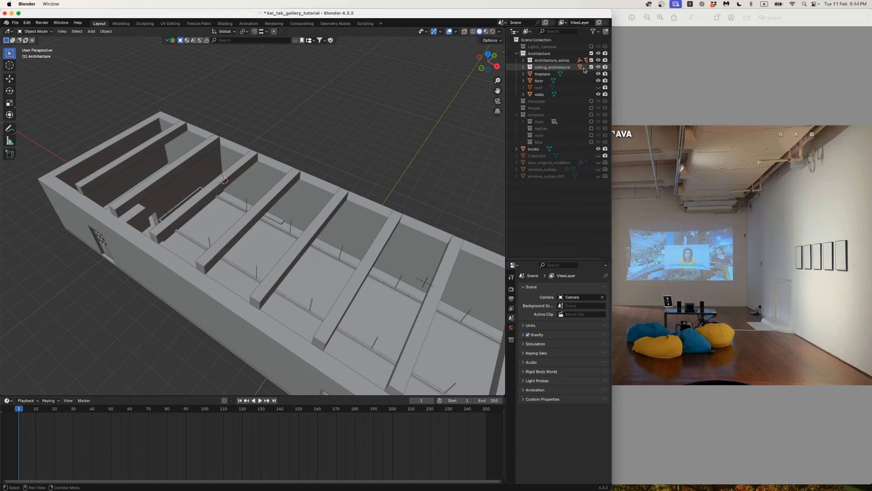
click(592, 67)
middle_drag(273, 200, 297, 184)
click(488, 59)
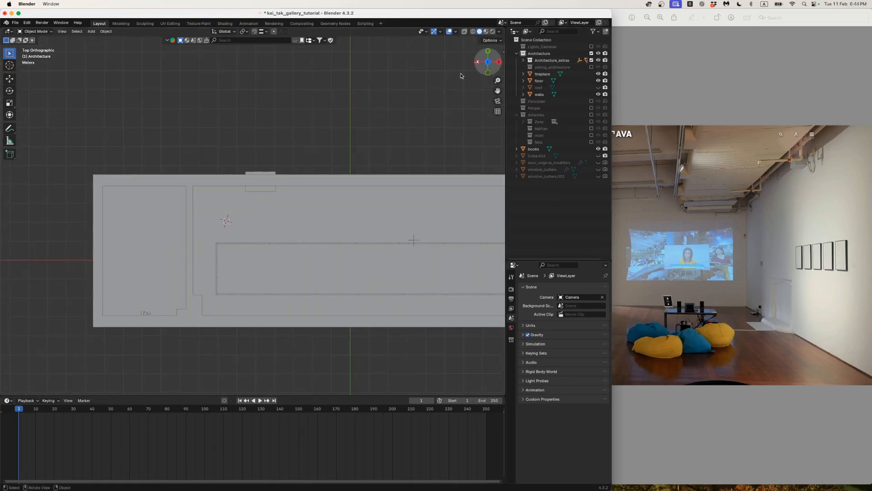
- Add a 2 m cube to the Architecture collection and move it about 0.46 m along X and 0.34 m along Y
scroll(224, 241, up, 2)
key(shift+a)
mouse_move(227, 228)
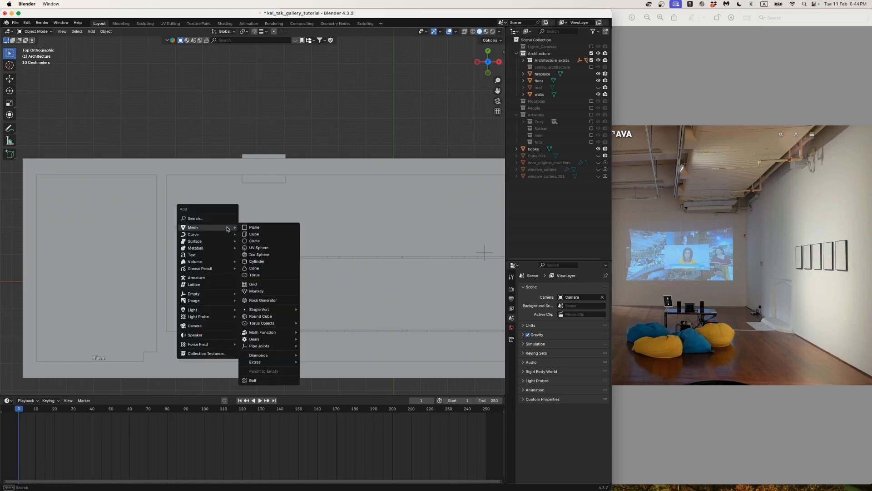
click(256, 234)
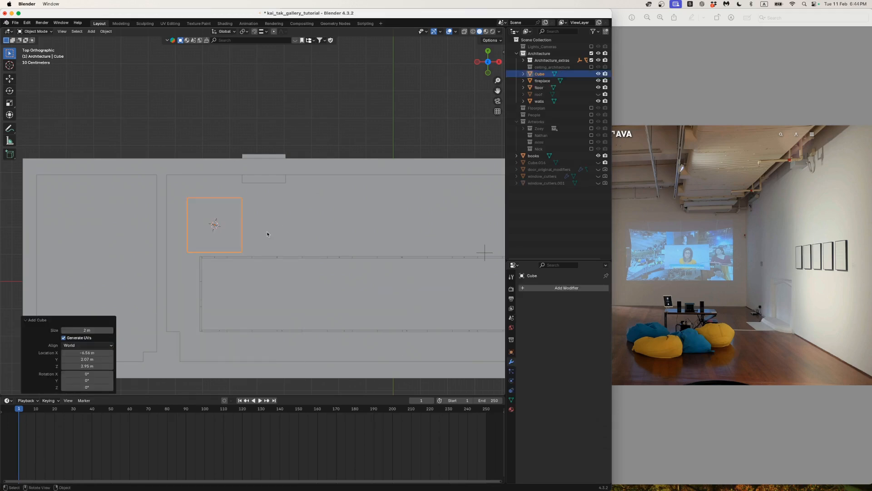
key(g)
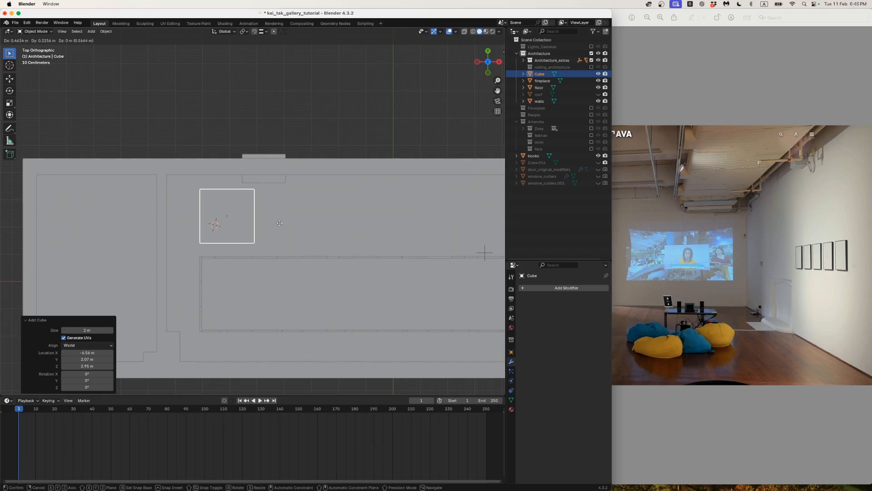
click(280, 224)
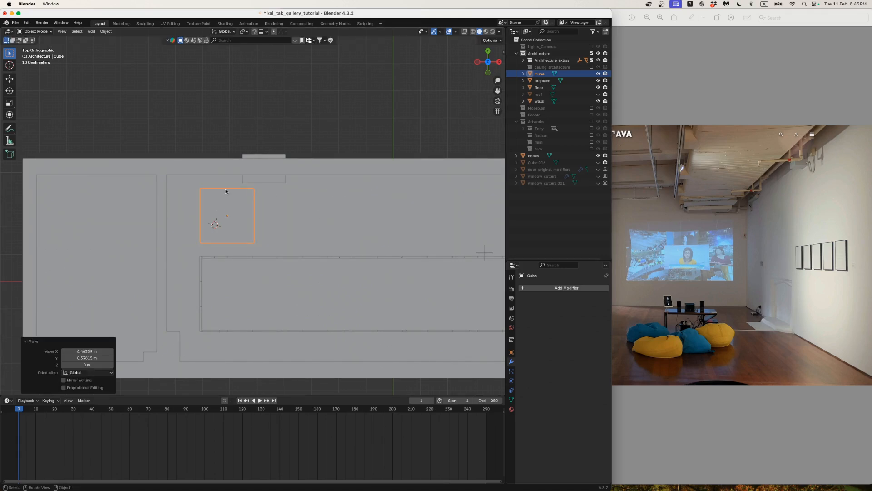
- Set the cube's Z dimension to 0.5 m
key(n)
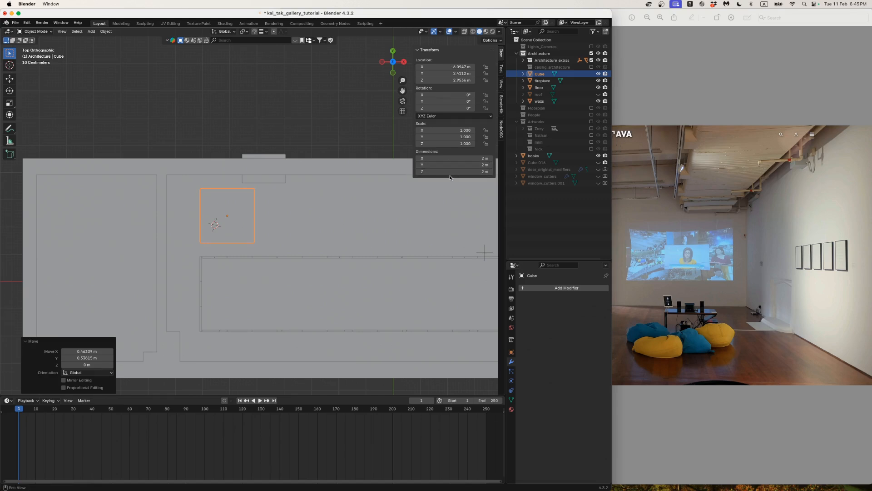
click(450, 173)
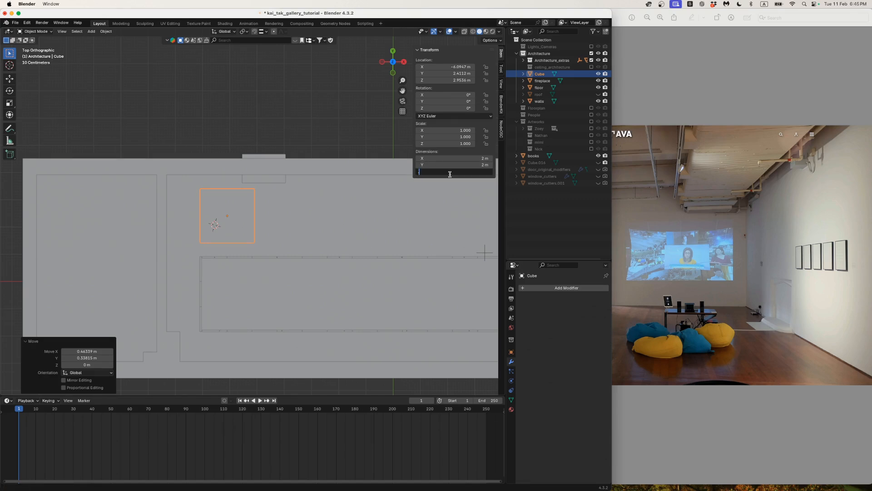
text(0.5)
key(Return)
middle_drag(267, 176, 216, 146)
scroll(221, 151, up, 4)
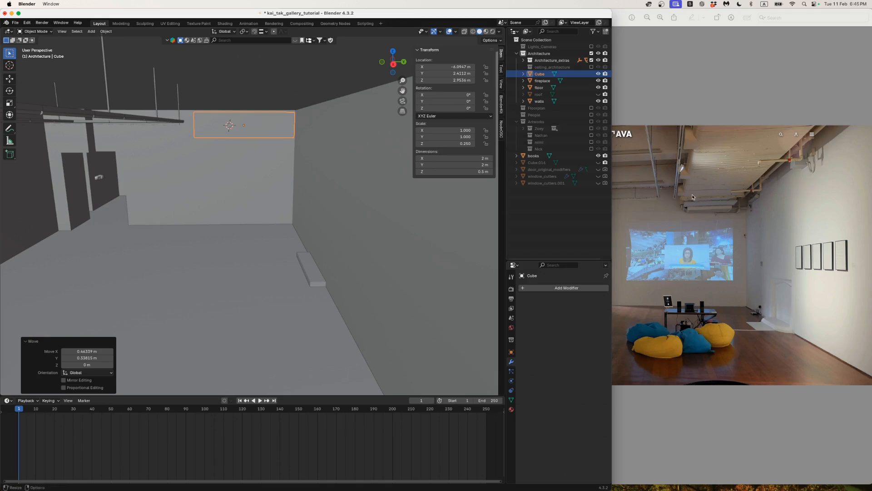
- Show the right view in wireframe and raise the flattened cube about 0.42 m along Z
click(394, 64)
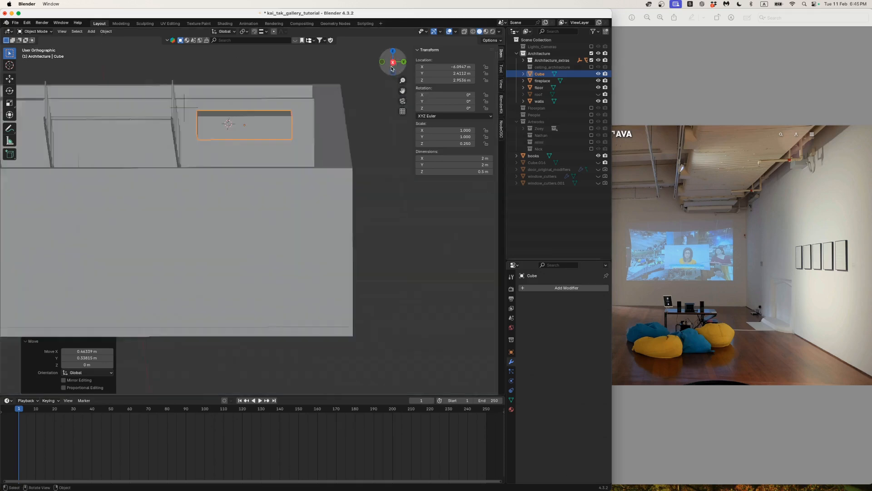
key(alt+z)
scroll(182, 152, up, 3)
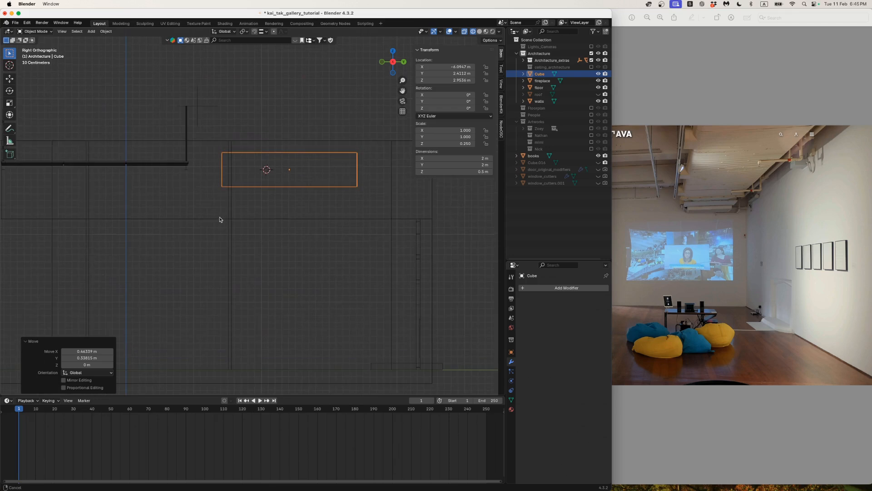
key(shift+Tab)
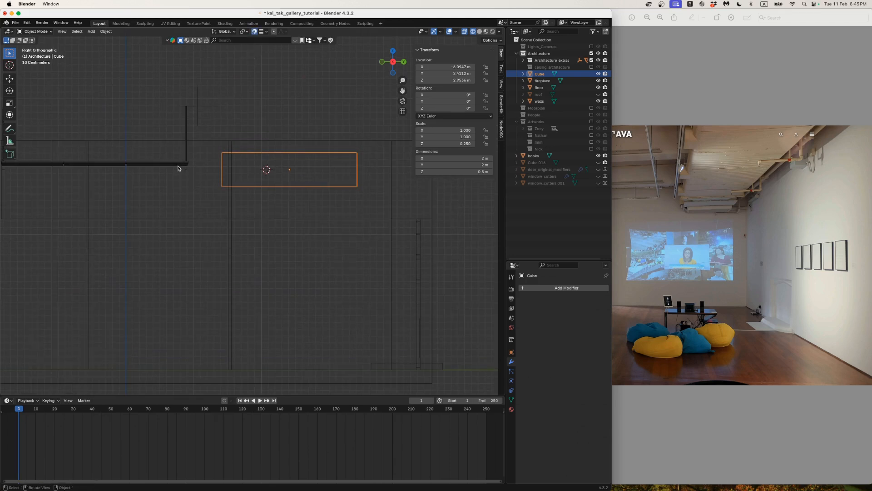
key(g)
key(z)
key(Escape)
key(g)
key(z)
click(206, 136)
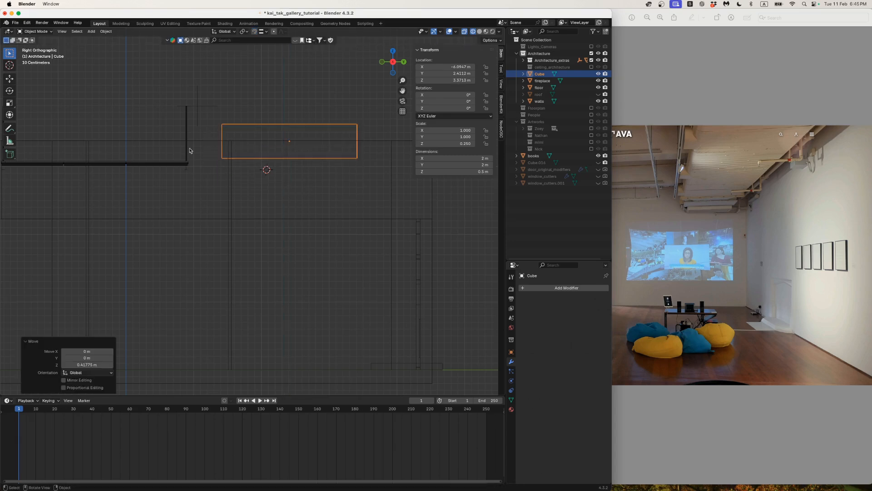
- Lower the cube about 0.11 m along Z with snapping enabled, levelling its base with the light track, and restore solid shading
key(shift+Tab)
key(g)
key(z)
click(175, 168)
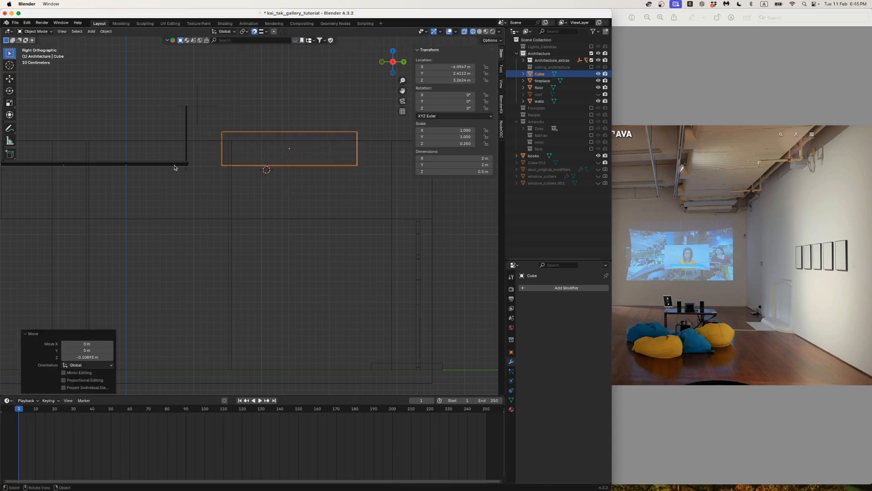
mouse_move(193, 152)
middle_down()
mouse_move(225, 162)
mouse_move(249, 197)
mouse_move(267, 201)
middle_up()
key(z)
click(272, 163)
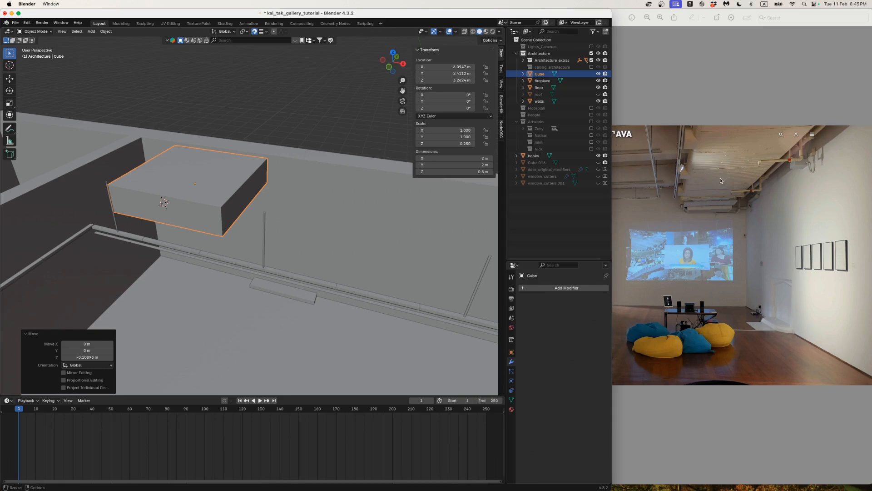
- Enter Edit Mode on the cube and add two evenly spaced loop cuts that divide its X length
scroll(198, 212, up, 5)
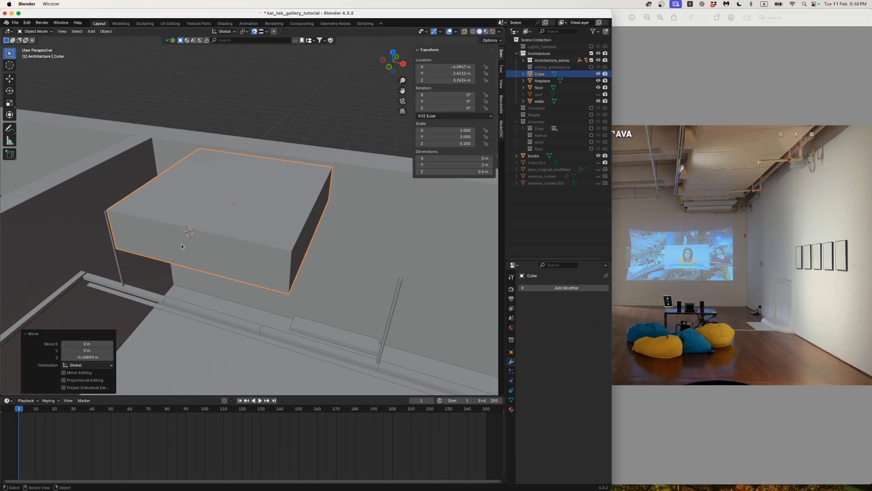
key(Tab)
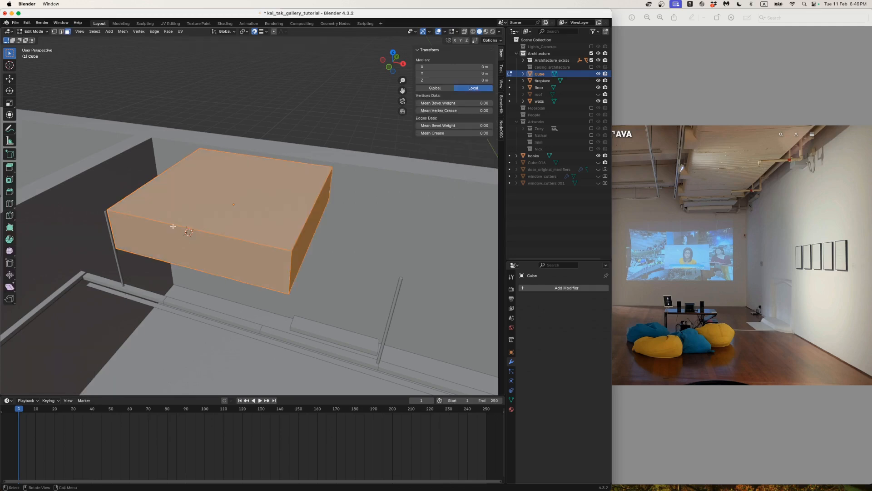
click(10, 207)
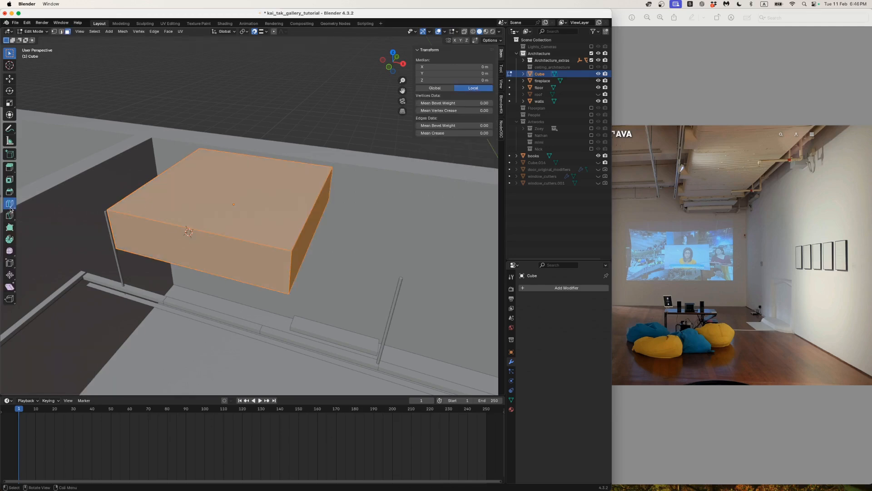
click(197, 229)
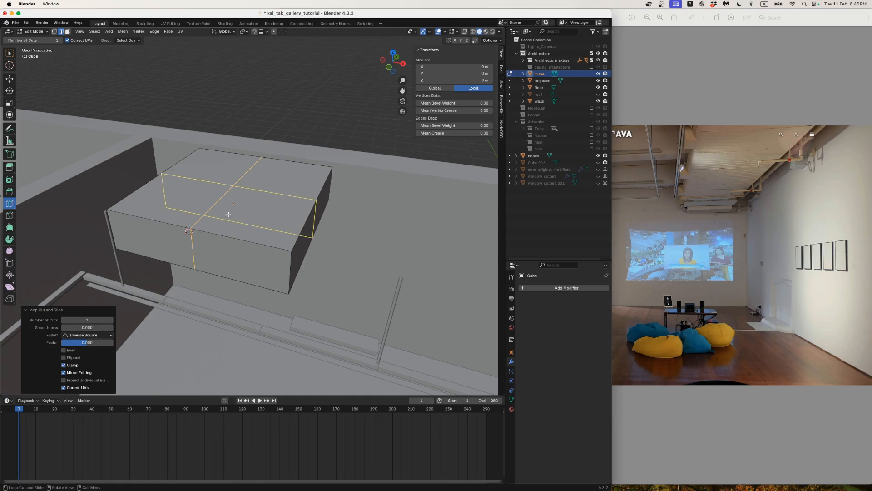
click(111, 320)
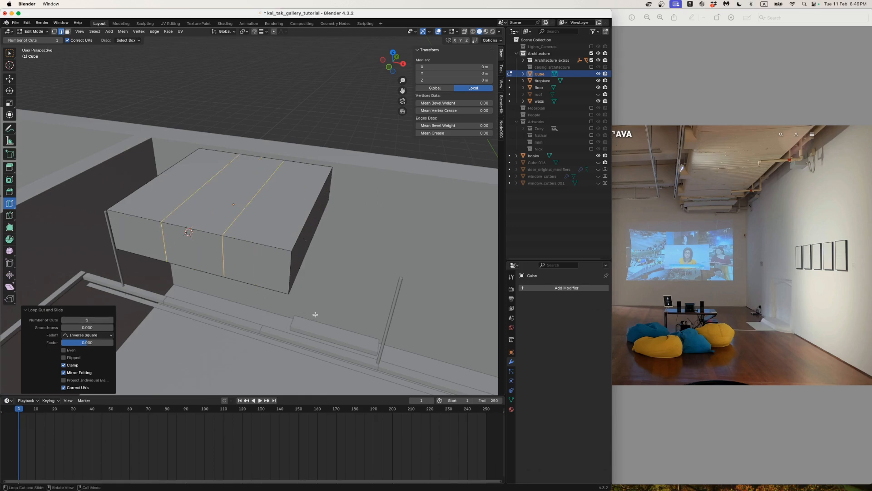
- Scale the two loop cuts to about 0.65 along X and shift them about 0.16 m toward negative X
key(s)
key(x)
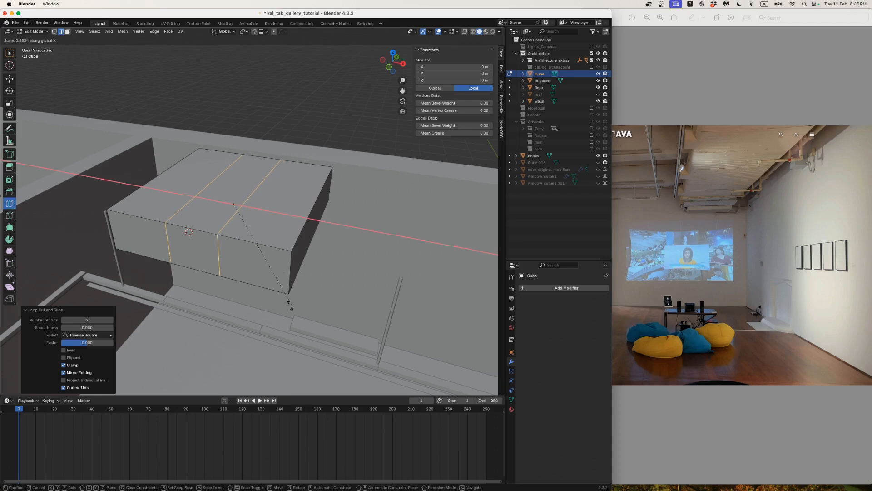
click(239, 293)
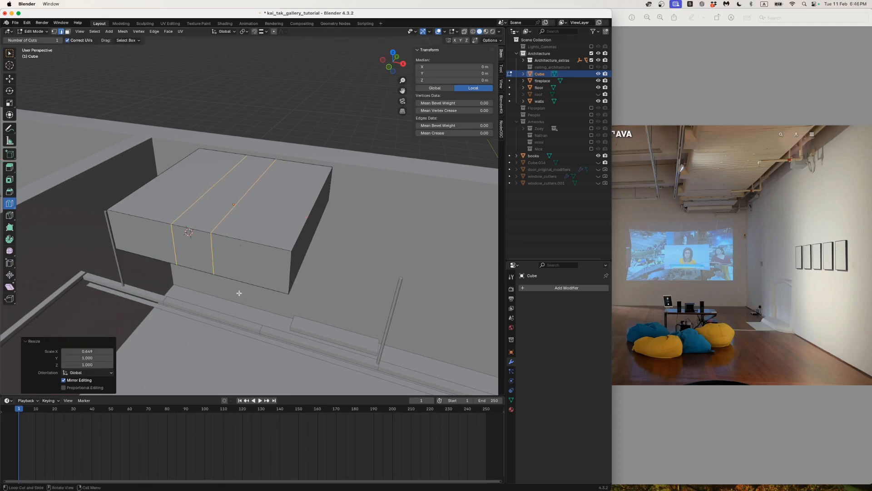
key(g)
key(x)
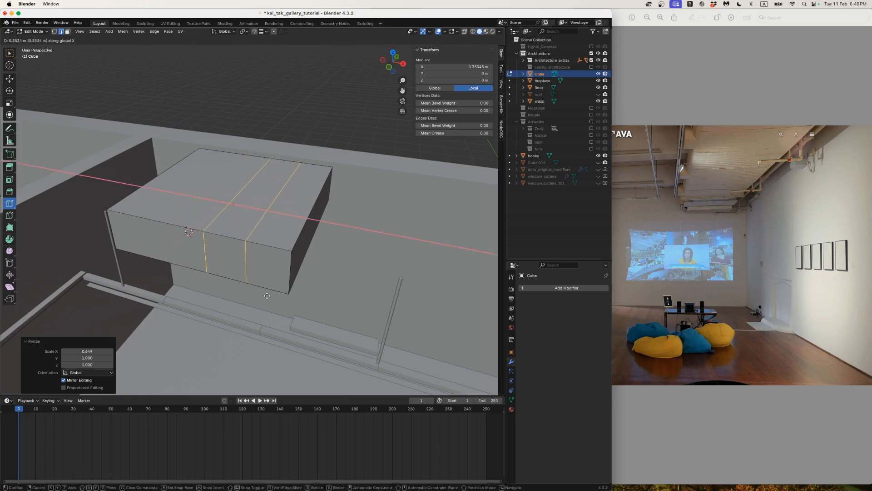
click(237, 294)
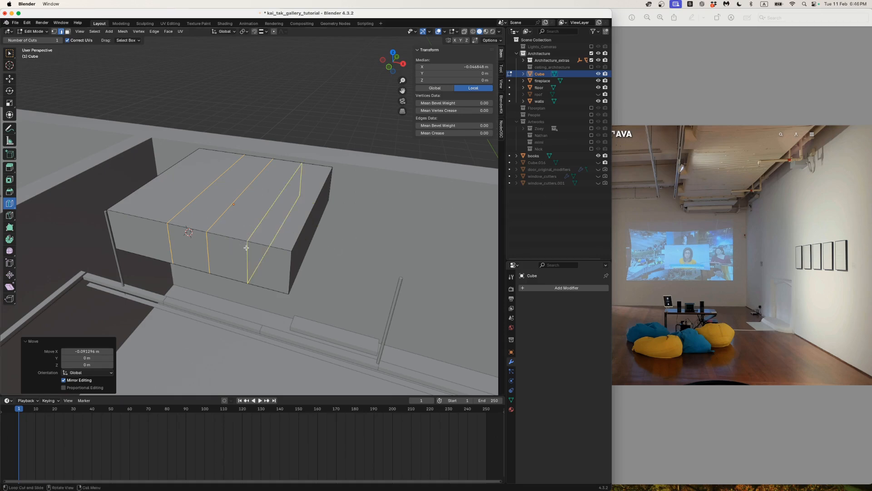
key(g)
key(x)
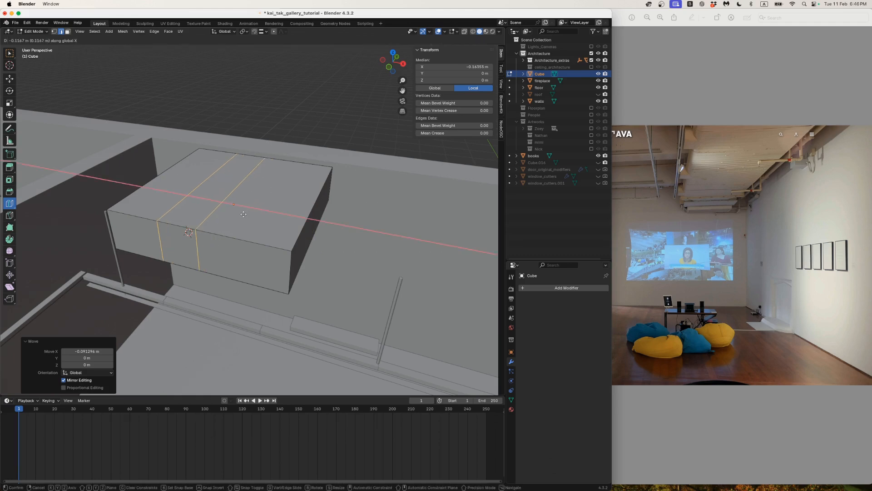
click(244, 214)
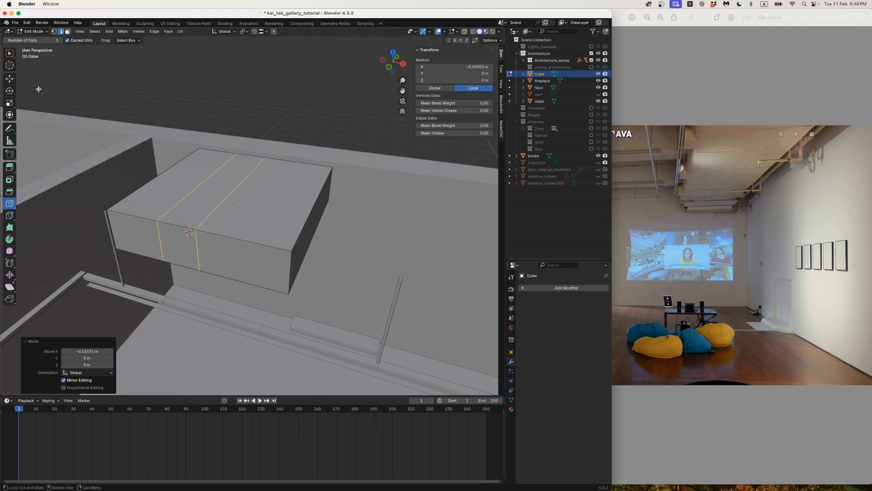
- Extrude the narrow front face between the two loop cuts about 0.43 m outward along its normal
click(9, 53)
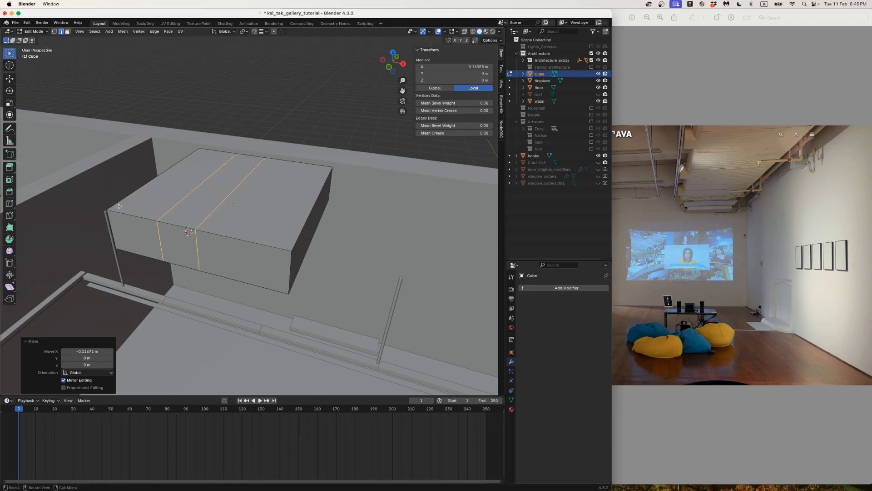
click(179, 239)
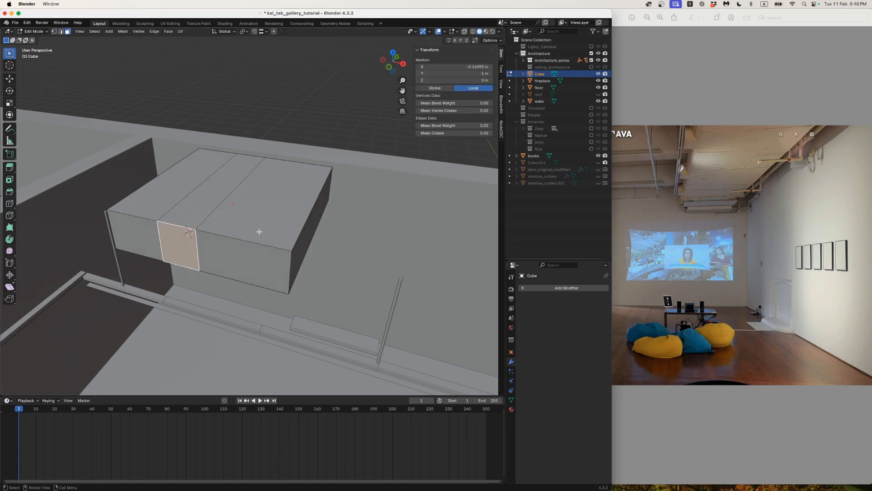
key(g)
key(z)
key(z)
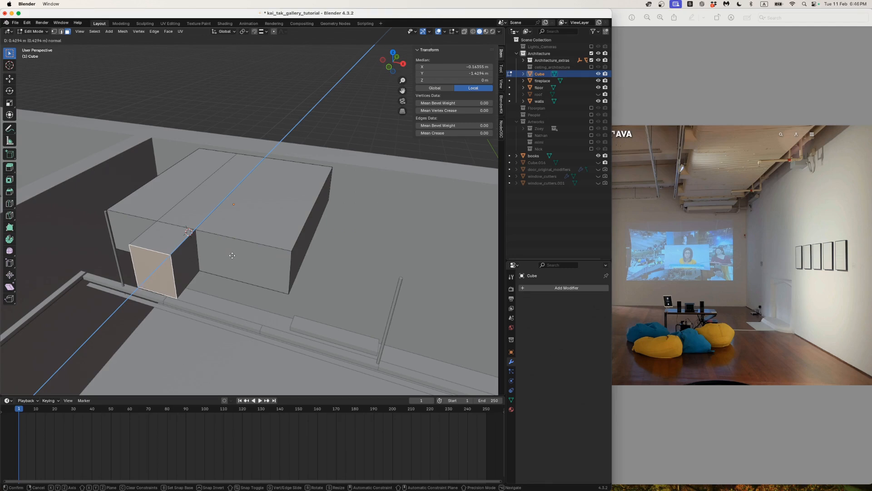
click(232, 255)
- Delete the faces of the box section on the negative X side of the extruded block
middle_drag(167, 220, 214, 230)
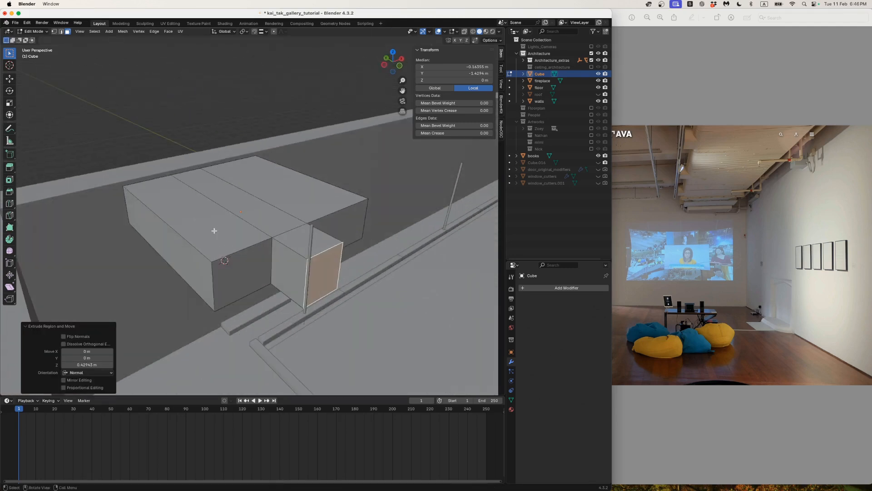
click(214, 230)
key(l)
middle_drag(218, 267, 243, 244)
shift+click(191, 196)
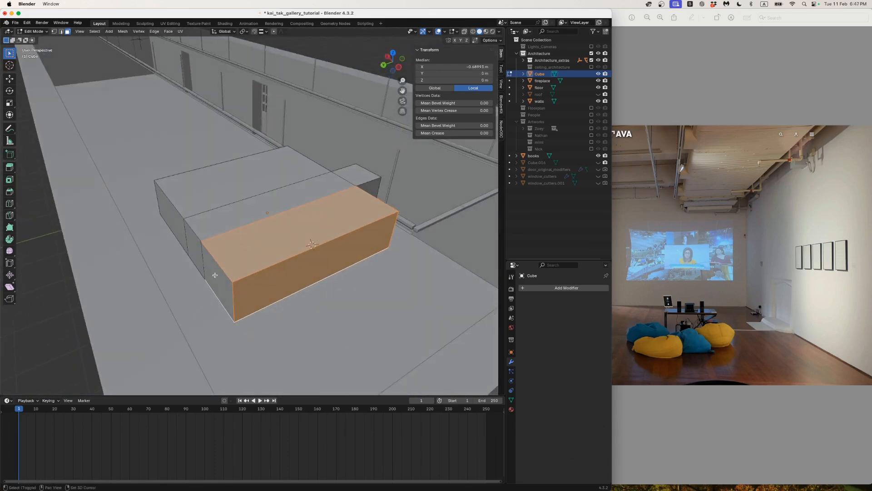
shift+click(215, 275)
key(x)
click(252, 236)
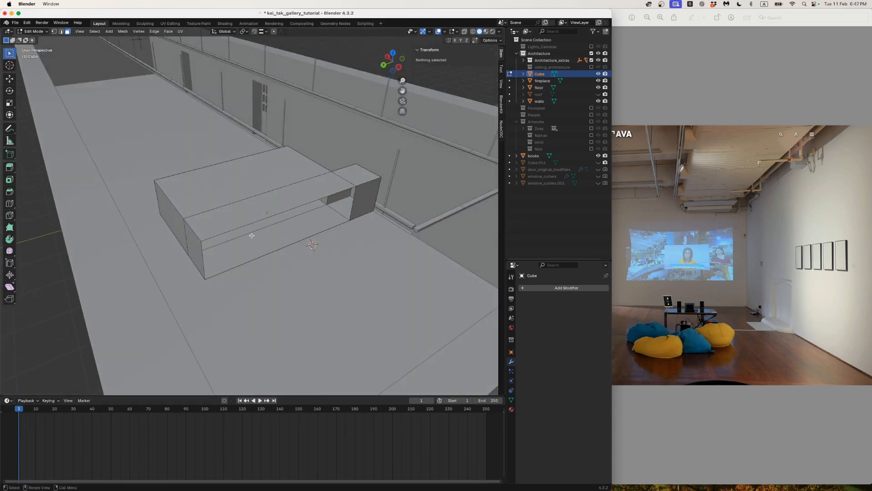
- Fill the open side left by the removed section with a face built from its four border edges
key(2)
click(245, 226)
shift+click(340, 219)
shift+click(327, 232)
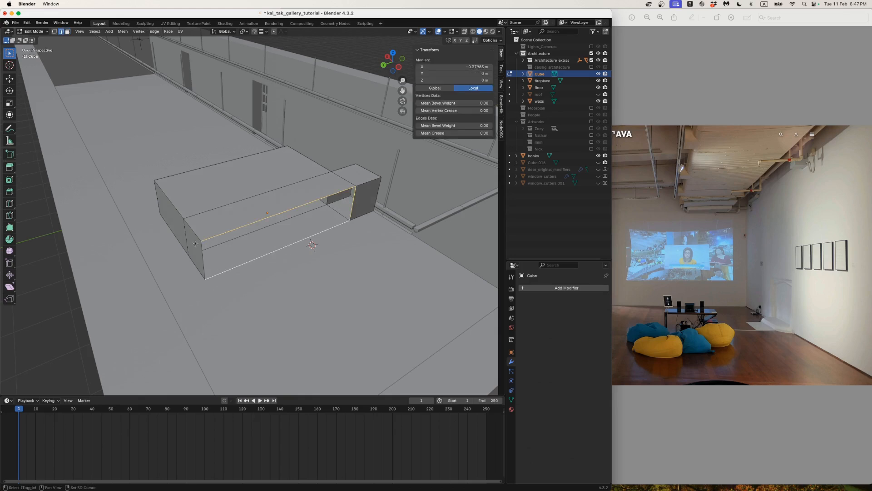
shift+click(202, 253)
key(f)
- Add 23 evenly spaced loop cuts along Y through the wide section beside the extruded block
middle_drag(210, 249, 273, 275)
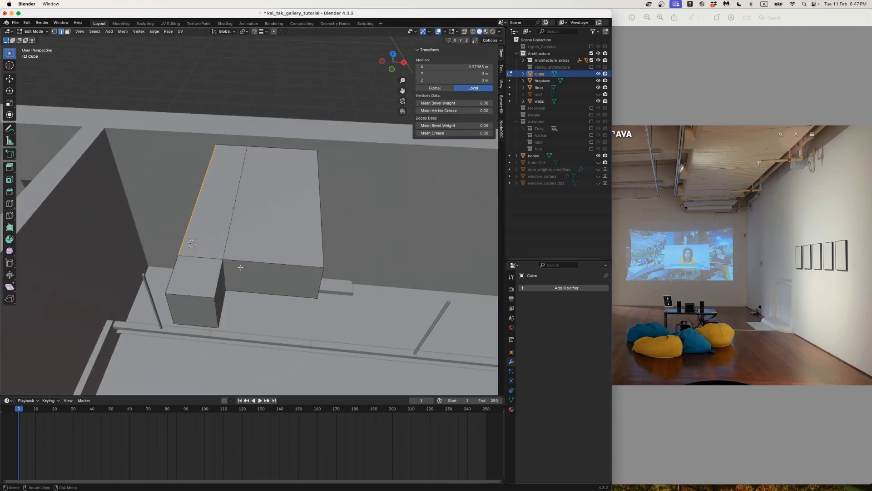
click(9, 203)
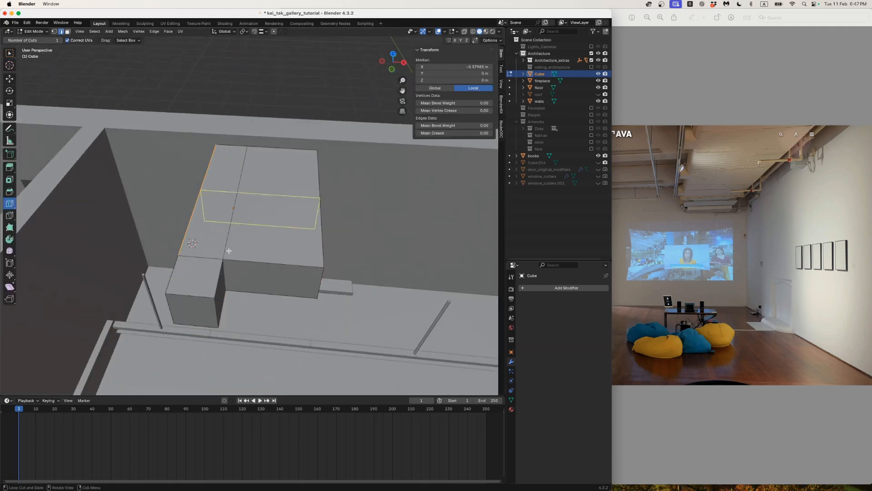
click(273, 255)
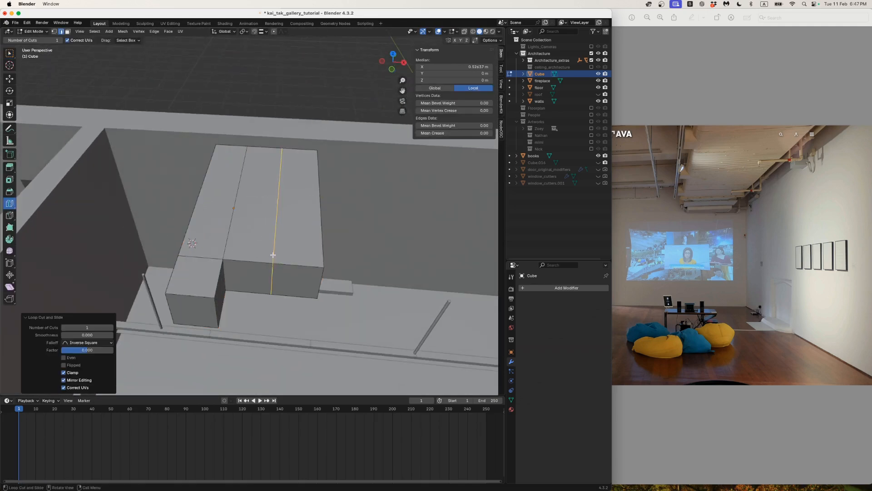
click(112, 329)
click(113, 329)
click(112, 329)
click(112, 329)
click(112, 329)
click(112, 329)
click(112, 328)
click(111, 327)
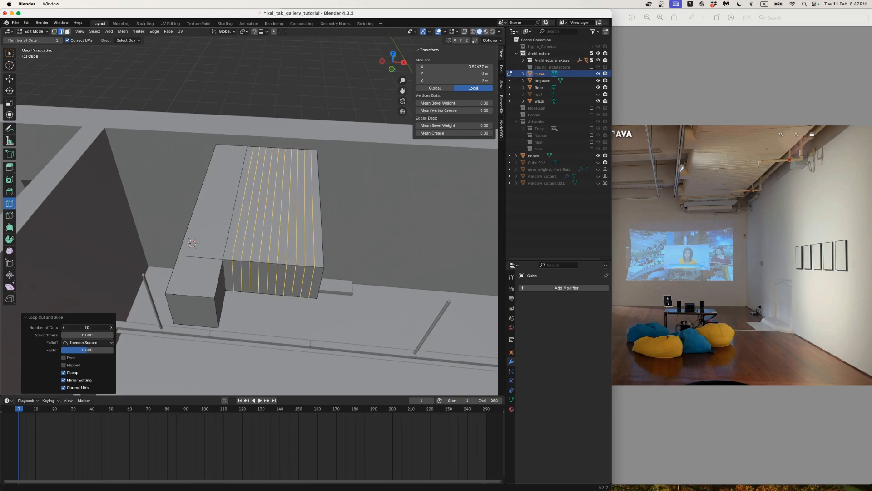
click(112, 328)
click(112, 327)
click(112, 327)
click(112, 327)
click(111, 327)
click(111, 327)
click(112, 328)
click(112, 328)
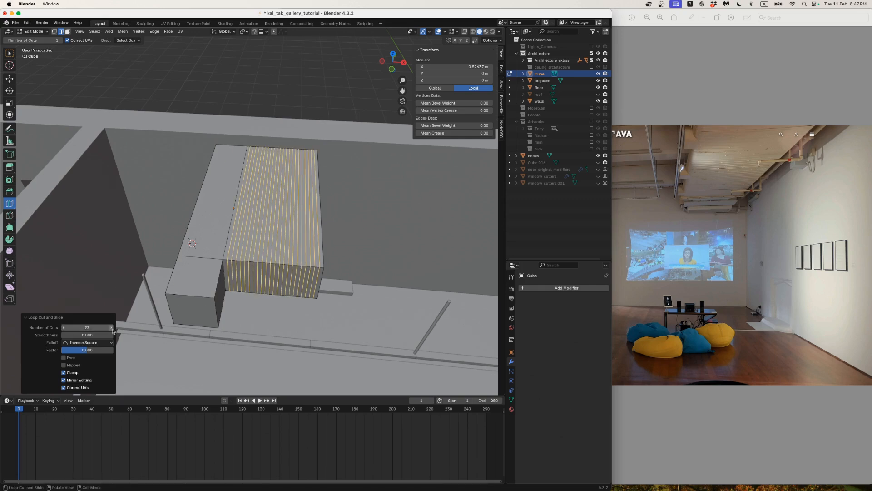
click(112, 328)
click(112, 328)
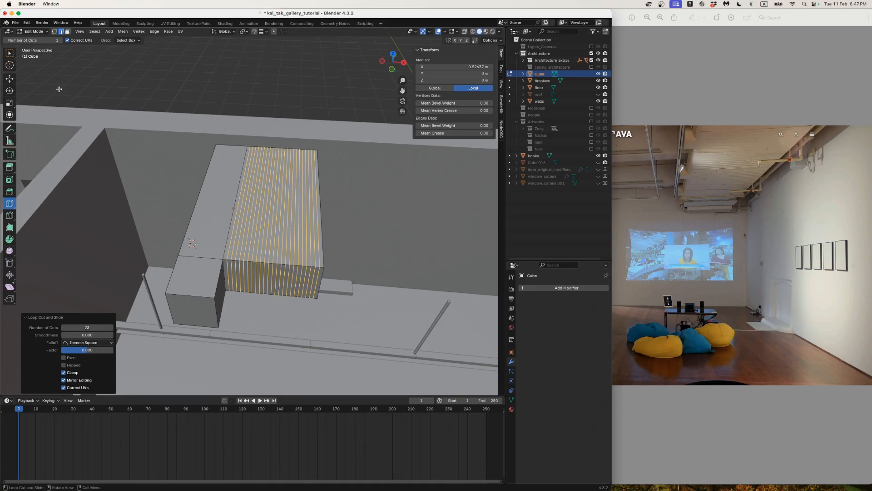
- Leave Edit Mode, isolate the cube in local view and show it from the front in wireframe
click(14, 57)
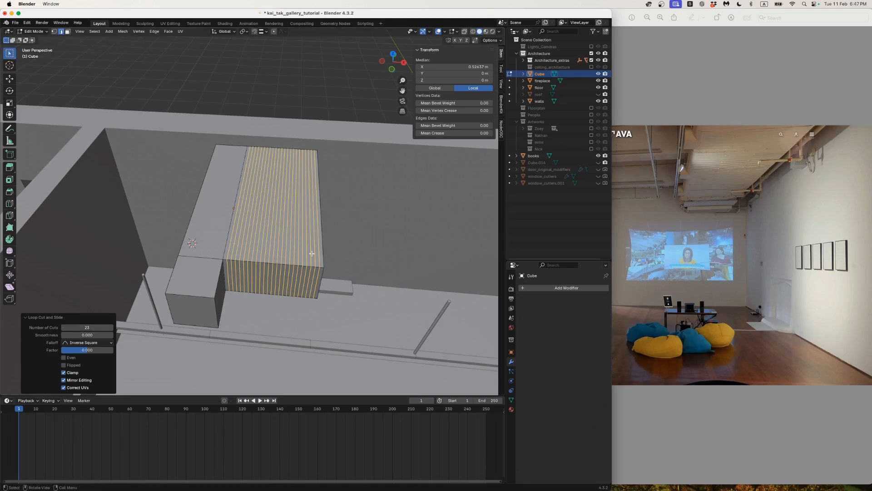
click(328, 255)
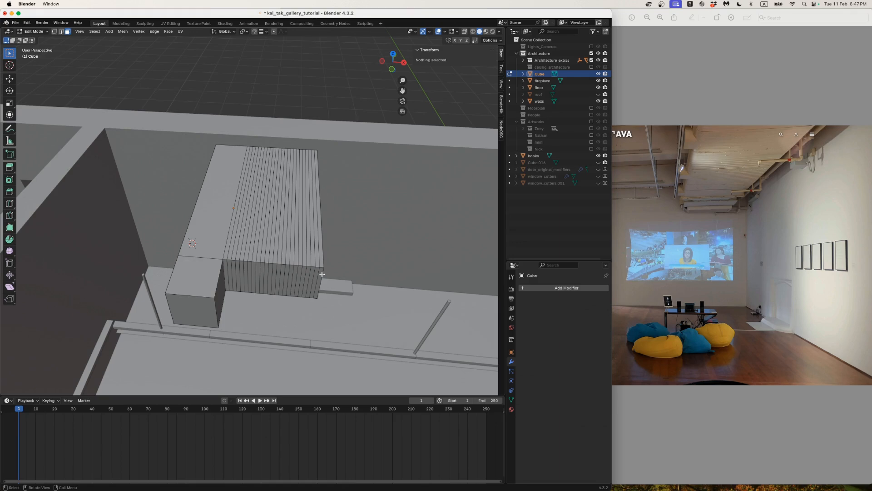
key(Tab)
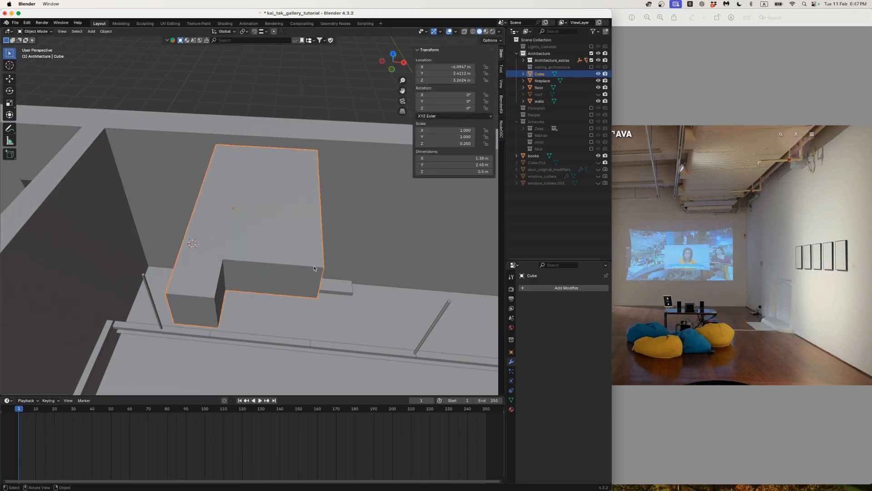
key(KP_Divide)
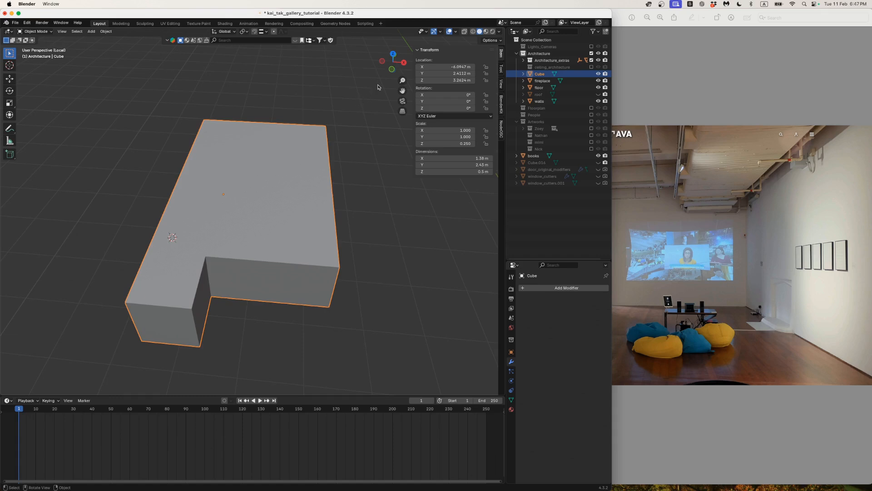
click(391, 70)
scroll(287, 206, up, 3)
shift+middle_drag(289, 214, 228, 213)
key(z)
click(163, 218)
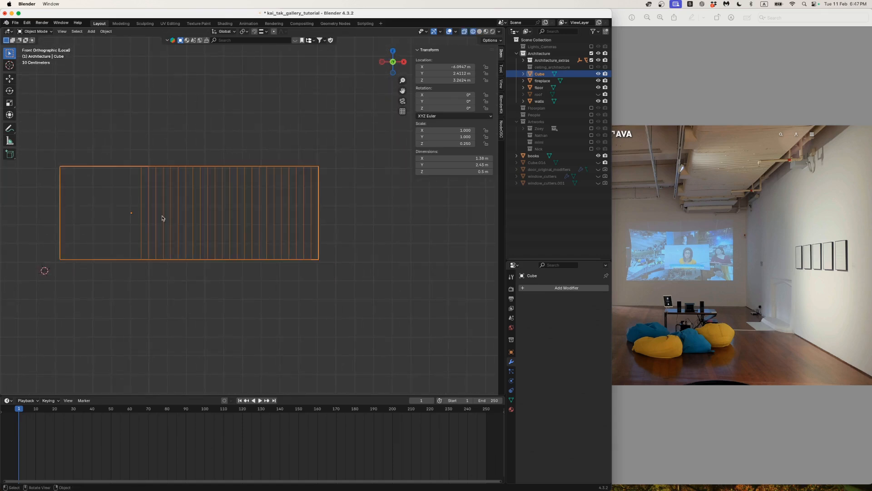
- Extrude every other strip of the subdivided section in place, starting with the outermost, and scale the extrusion to about 1.049 along Z
key(Tab)
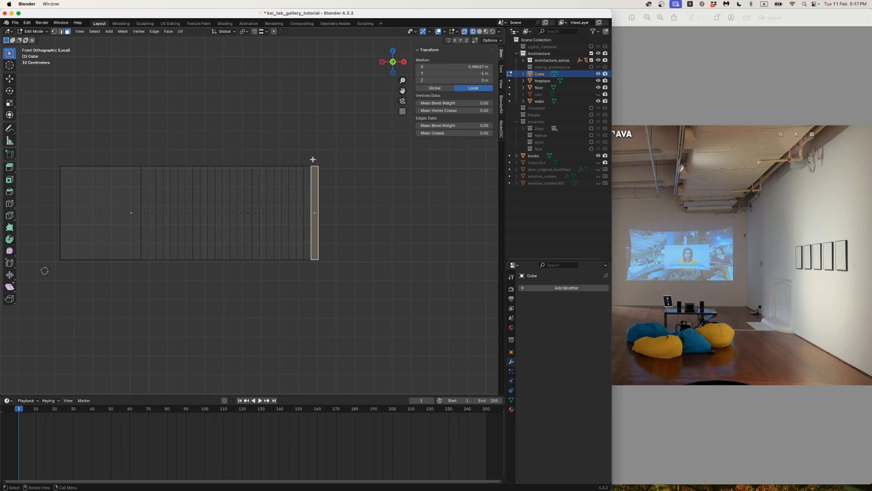
drag(313, 160, 315, 274)
shift+drag(299, 156, 299, 266)
shift+drag(283, 161, 286, 269)
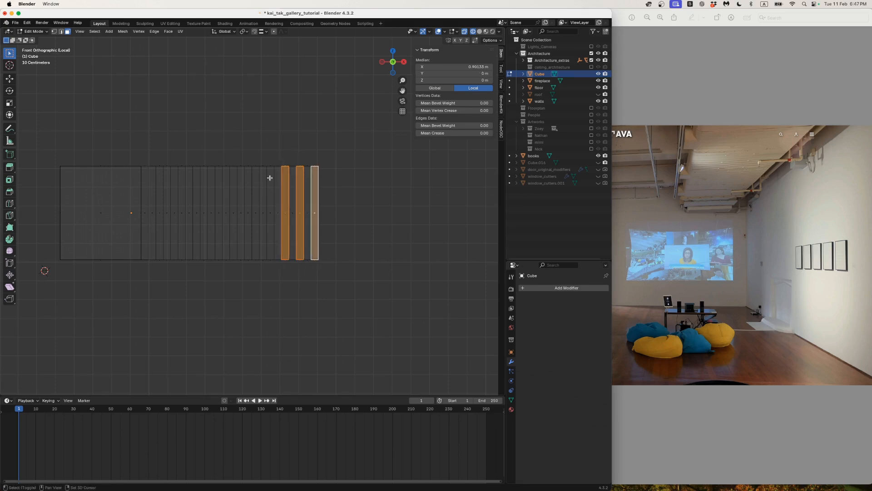
shift+drag(268, 156, 268, 265)
shift+drag(255, 156, 258, 265)
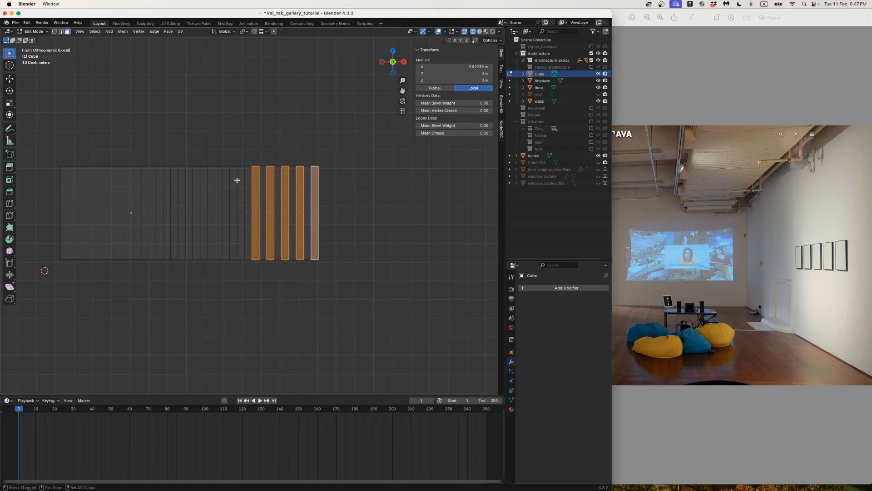
shift+drag(238, 159, 240, 265)
shift+drag(240, 159, 241, 272)
shift+drag(221, 160, 220, 241)
shift+drag(207, 165, 209, 259)
shift+drag(195, 161, 194, 265)
shift+drag(194, 162, 181, 263)
shift+drag(162, 160, 165, 274)
shift+drag(151, 162, 152, 269)
scroll(184, 250, down, 2)
middle_drag(185, 249, 152, 256)
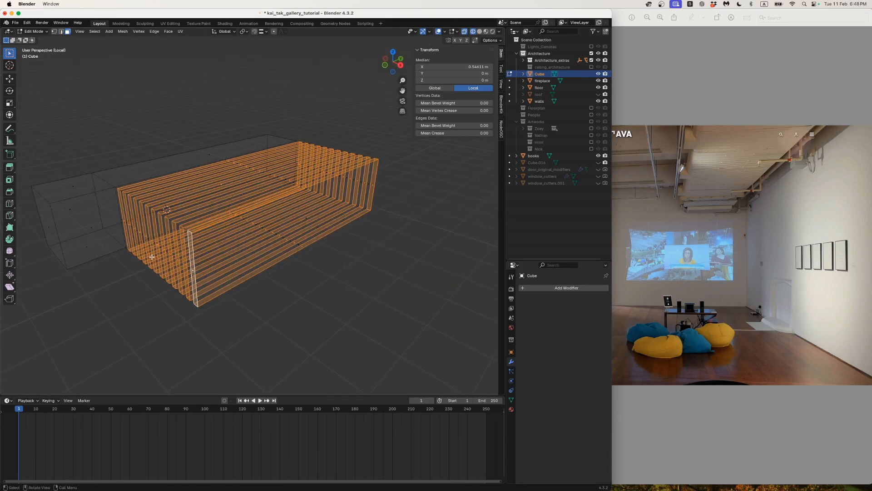
key(z)
click(179, 253)
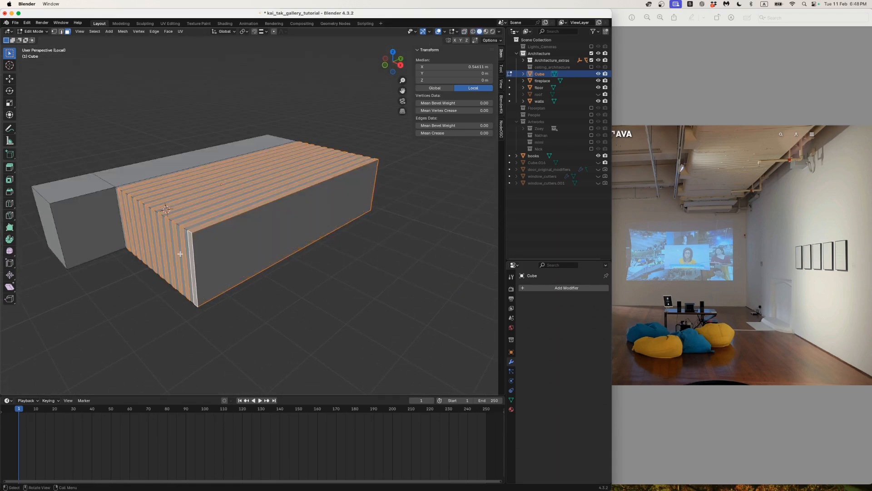
key(e)
right_click(202, 229)
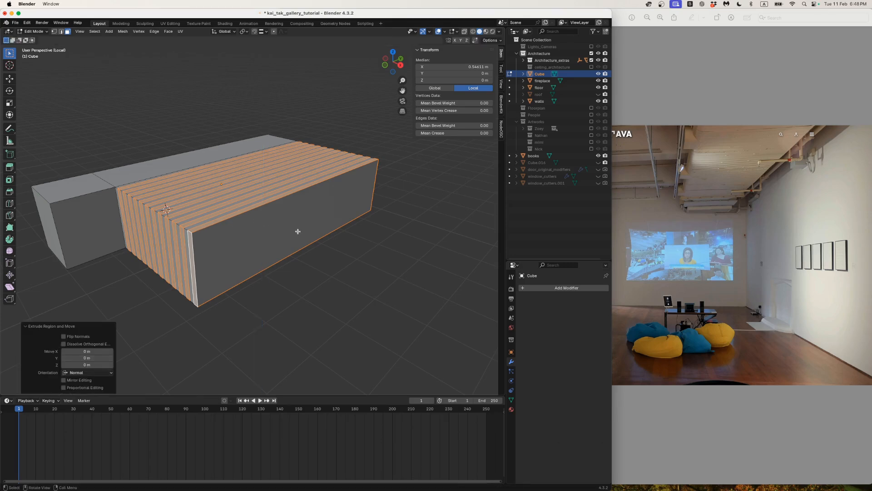
key(s)
key(z)
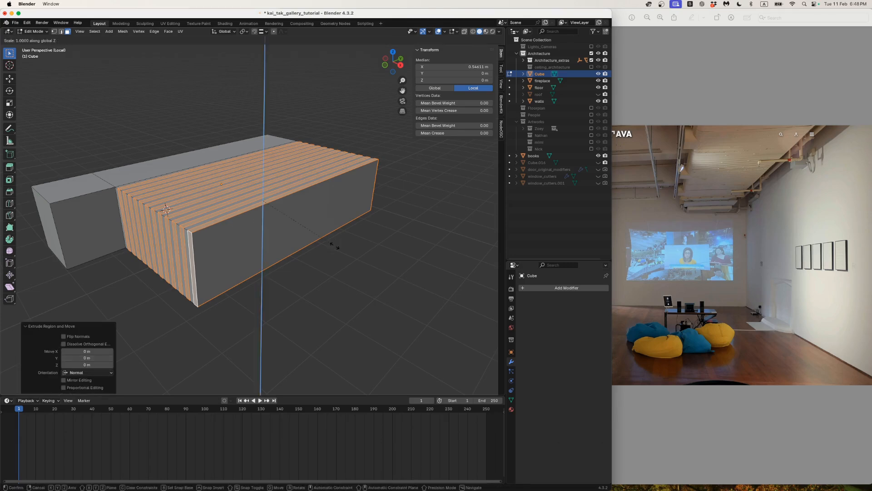
click(336, 254)
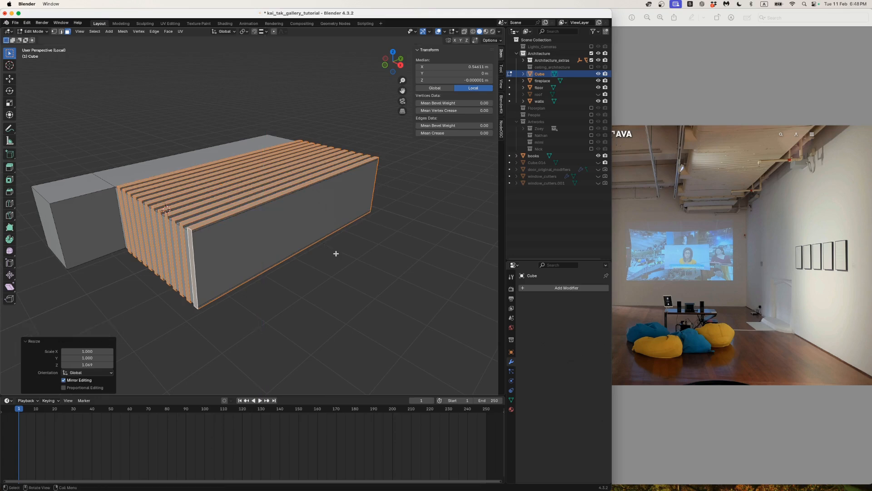
- Scale the extruded strips to about 1.016 along Y and return to Object Mode
key(s)
key(y)
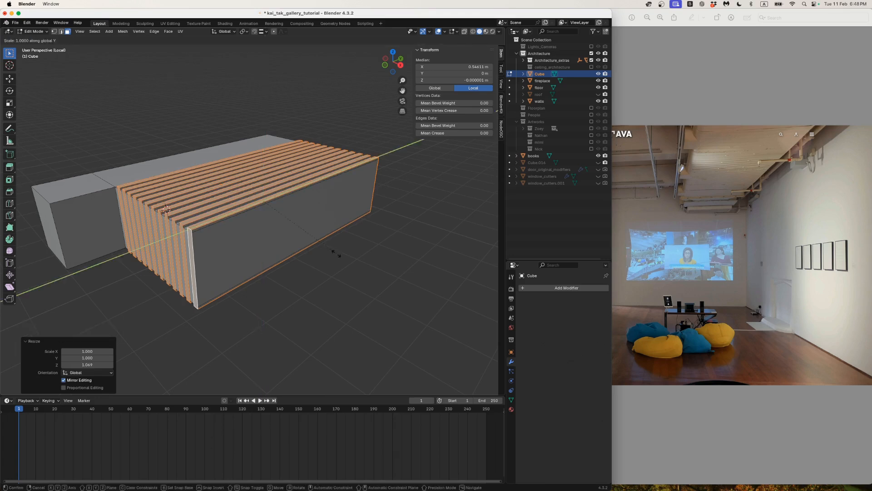
click(338, 254)
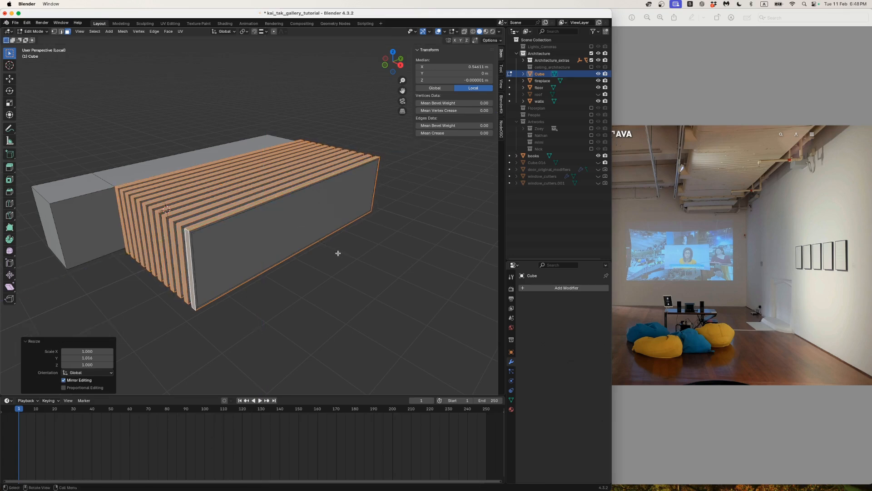
key(Tab)
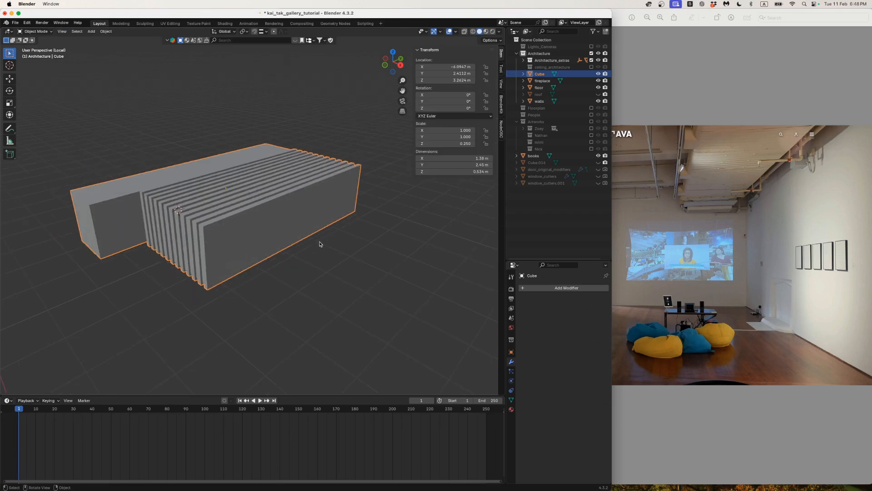
- Add a Subdivision Surface modifier to the cube and set its viewport level to 2
middle_drag(321, 244, 332, 240)
click(534, 288)
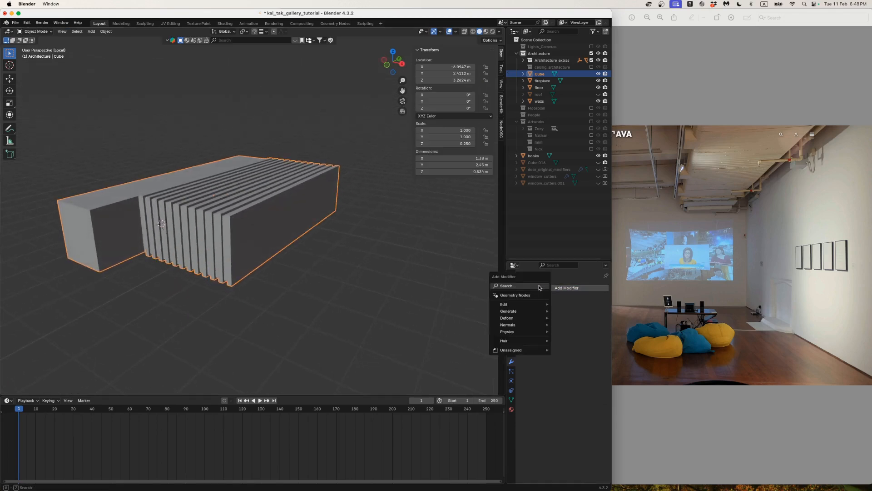
key(space)
text(sub)
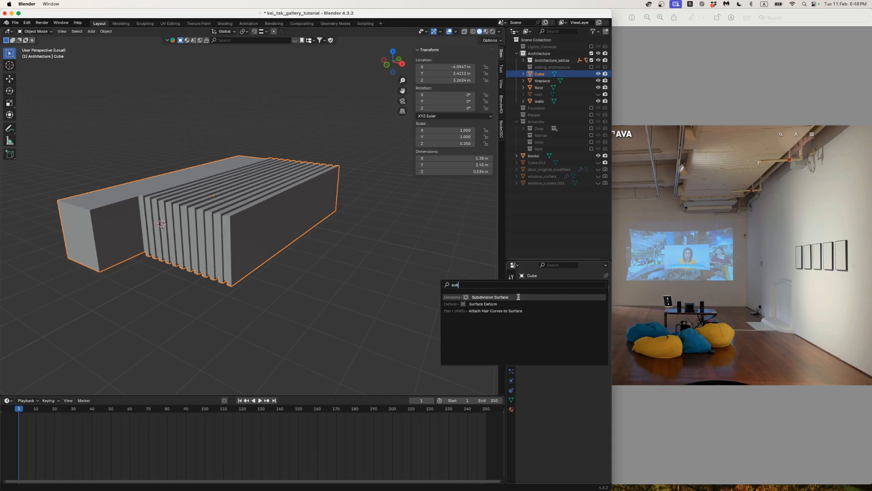
click(518, 297)
middle_drag(380, 250, 352, 255)
click(597, 320)
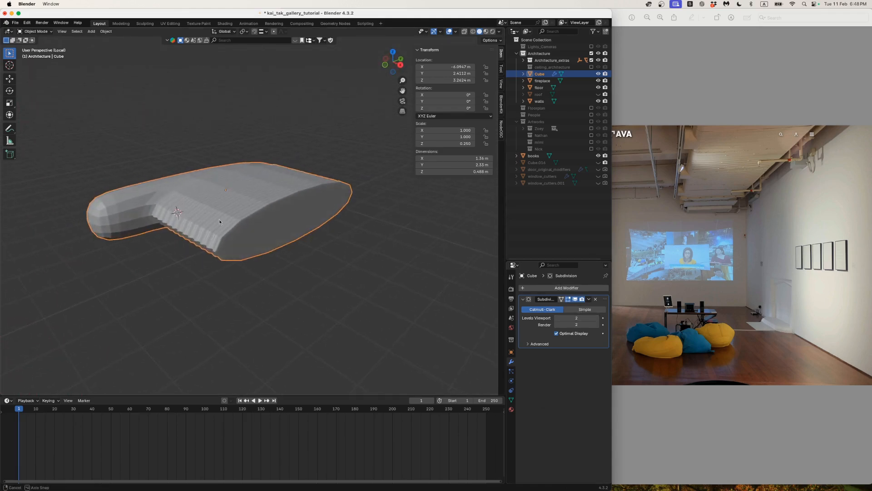
middle_drag(219, 219, 208, 224)
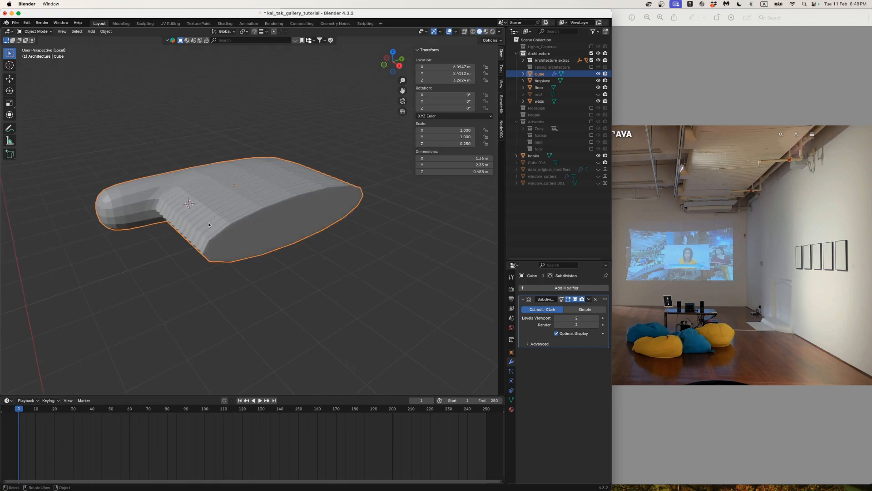
- In Edit Mode, add a loop cut across the ribbed section and move it about 0.78 m along Y toward one end
key(Tab)
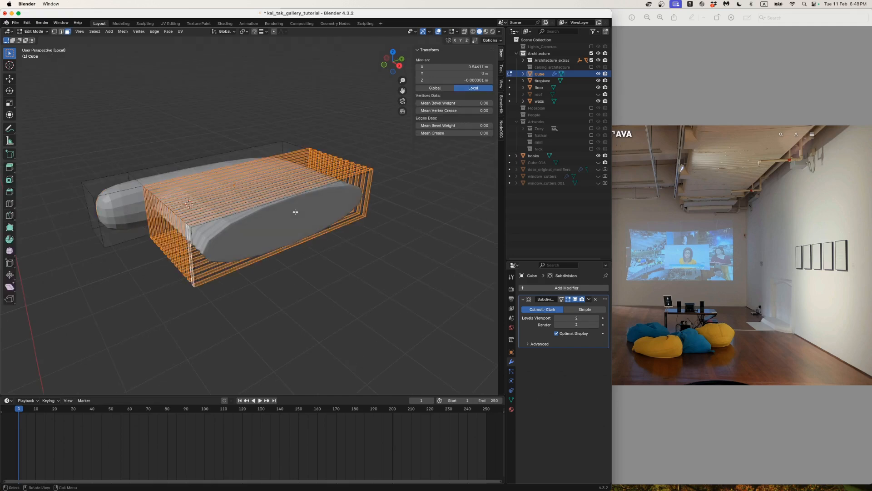
middle_drag(282, 244, 203, 245)
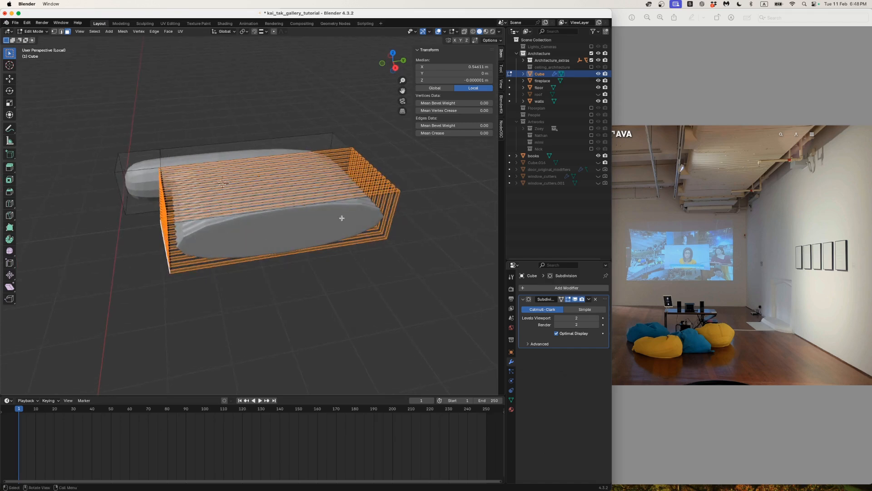
click(9, 203)
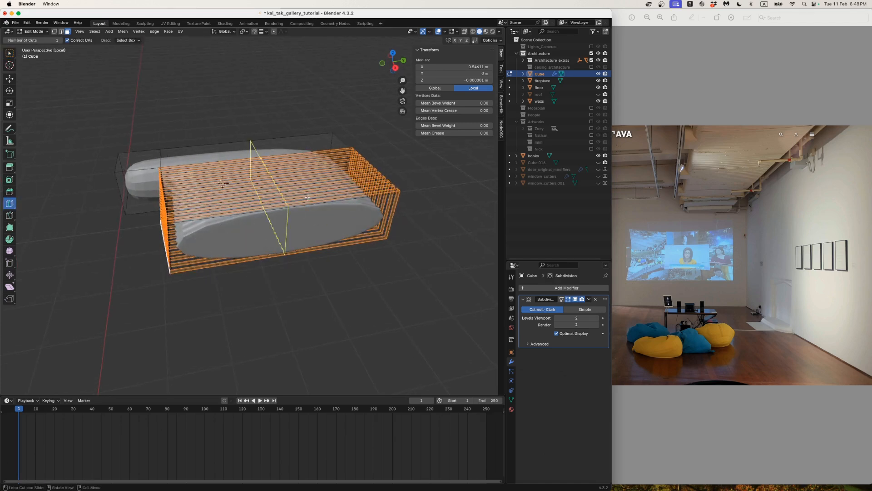
middle_drag(299, 201, 293, 203)
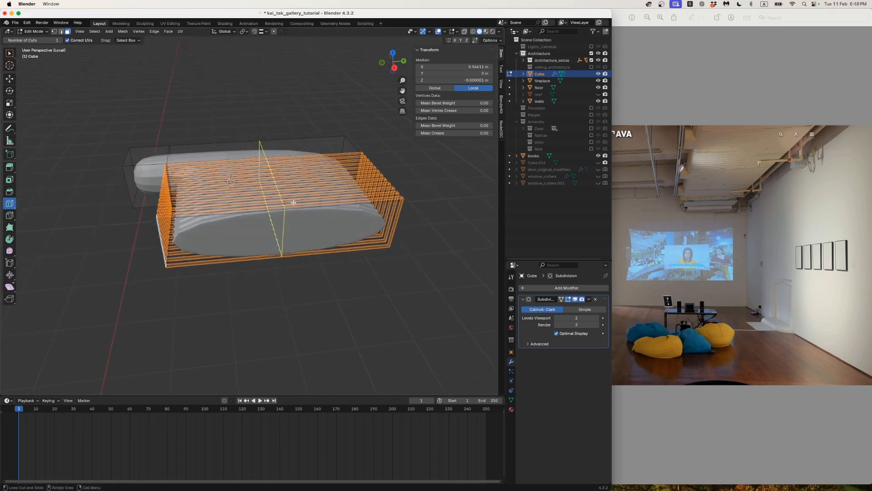
click(283, 206)
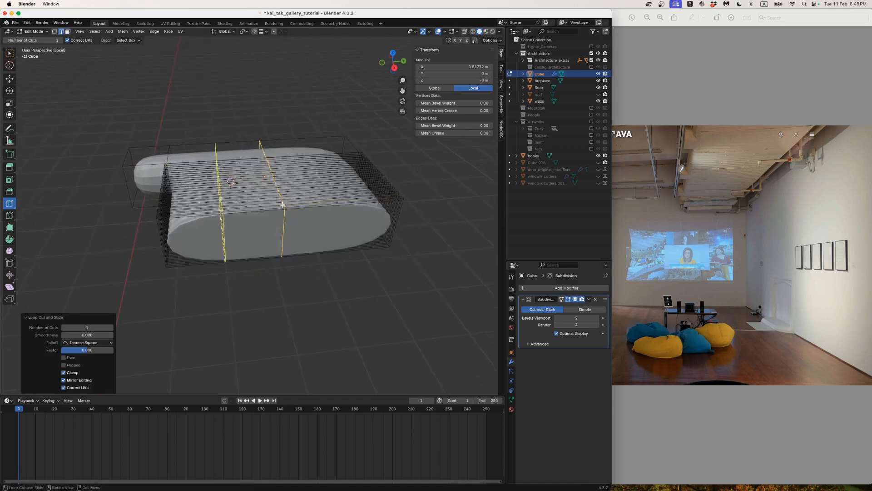
click(283, 206)
key(y)
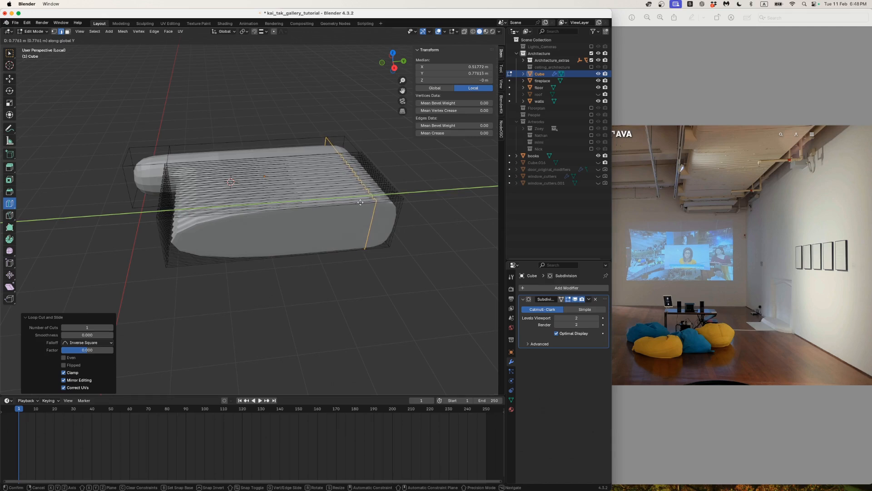
click(361, 202)
- Add a second loop cut across the ribs and move it about -0.683 m along Y toward the opposite end
click(267, 207)
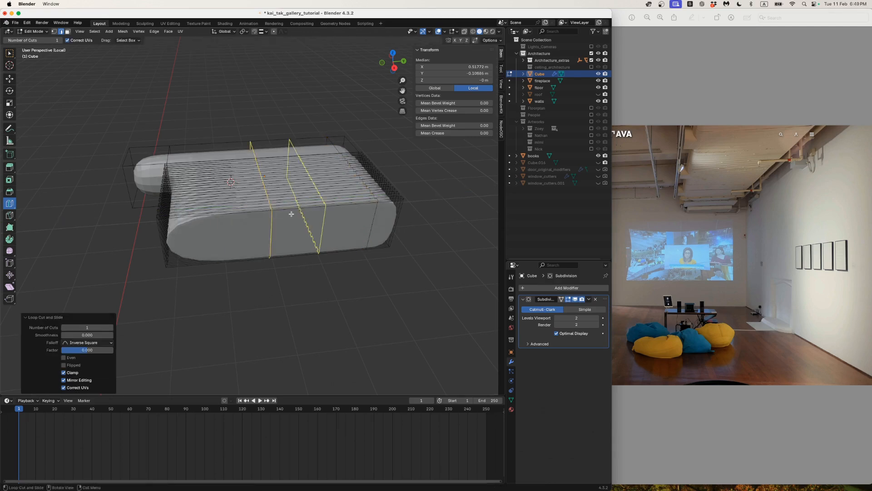
key(g)
key(y)
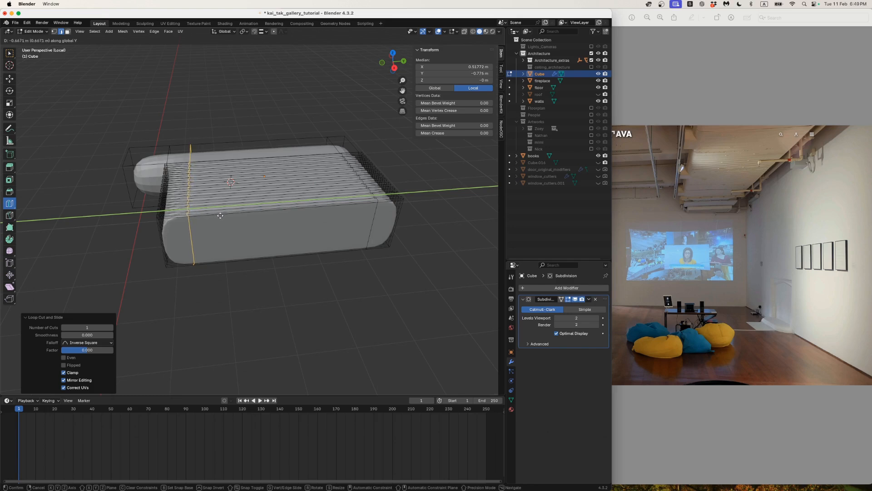
click(220, 215)
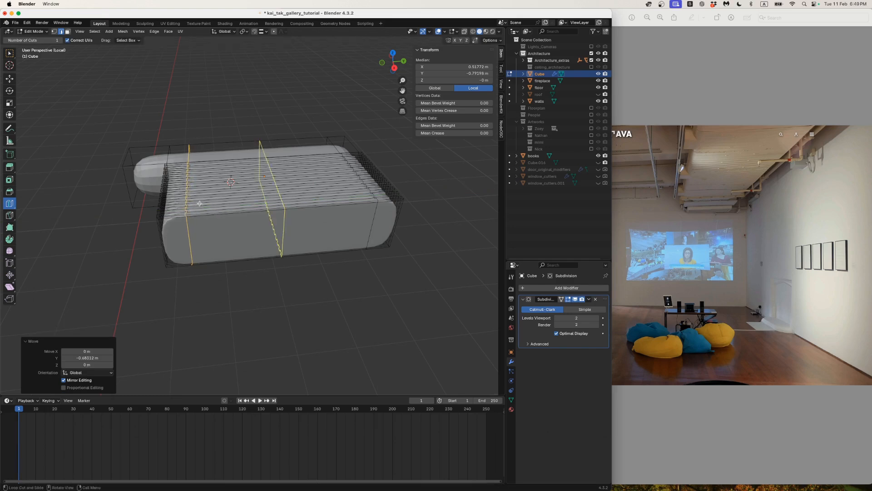
- Add a loop cut around the protruding block and move it about -0.192 m along Y to its end
click(143, 170)
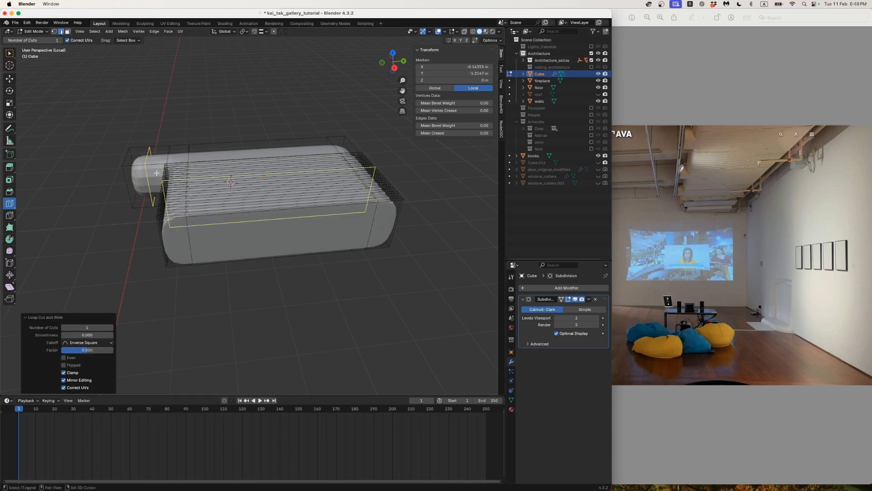
scroll(169, 175, up, 1)
shift+middle_drag(169, 175, 288, 186)
key(g)
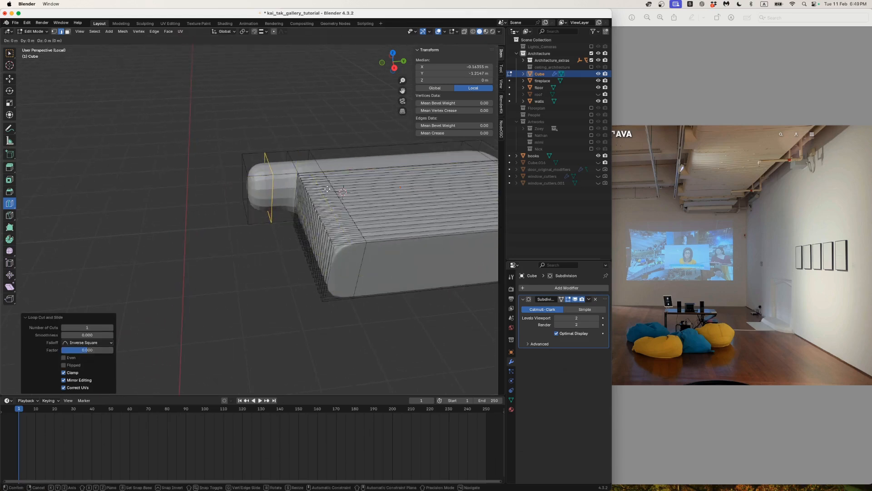
key(y)
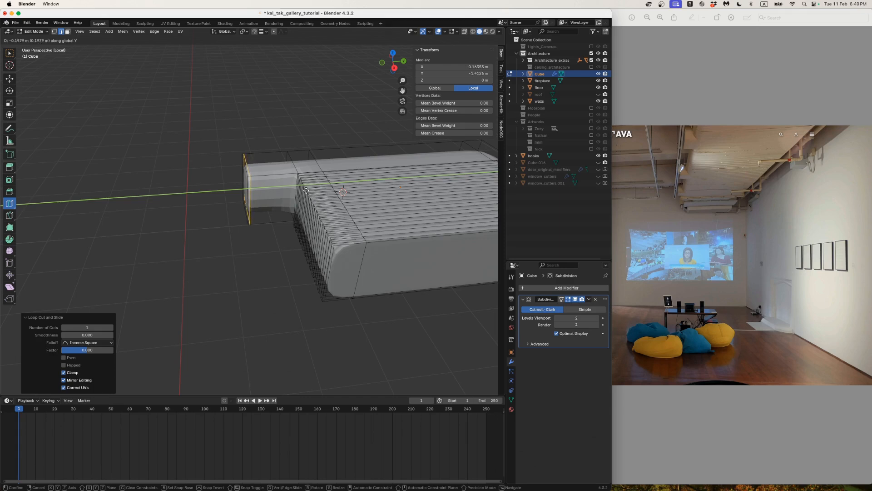
click(307, 191)
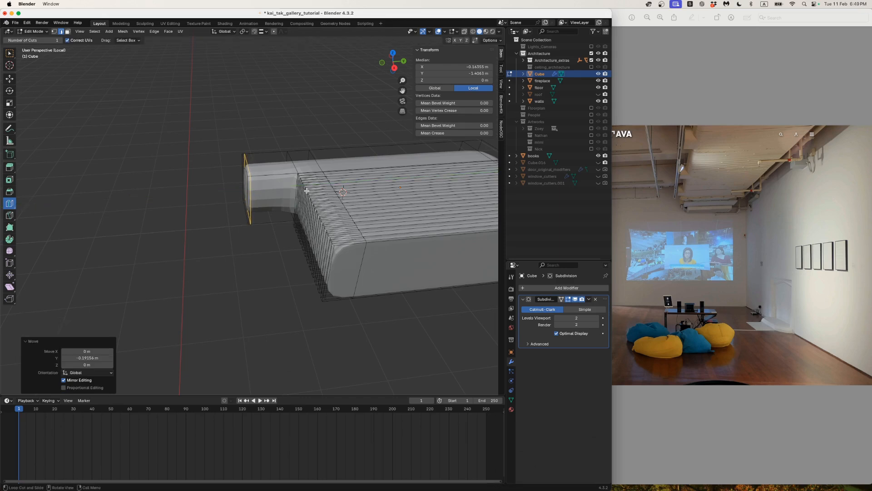
scroll(251, 189, down, 3)
middle_drag(248, 188, 366, 182)
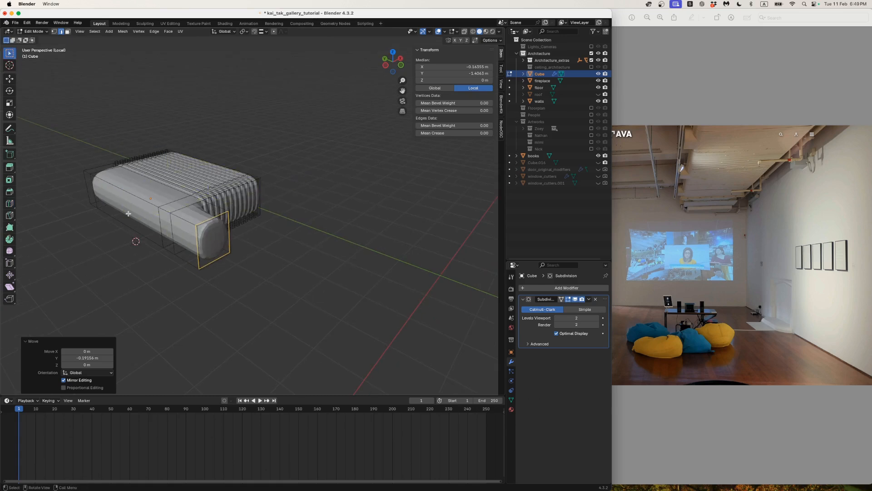
- Select three faces along the block's long outer side, opposite the ribs
key(3)
click(180, 237)
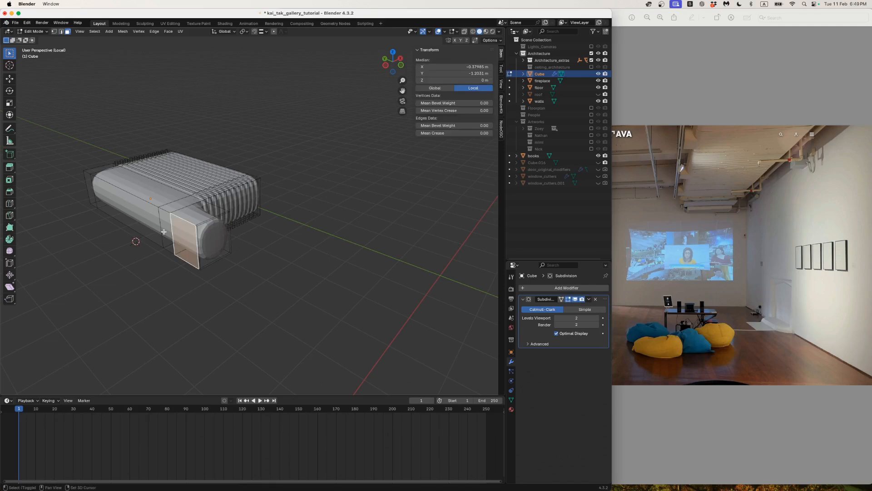
shift+click(166, 228)
shift+click(145, 209)
middle_drag(147, 210, 183, 211)
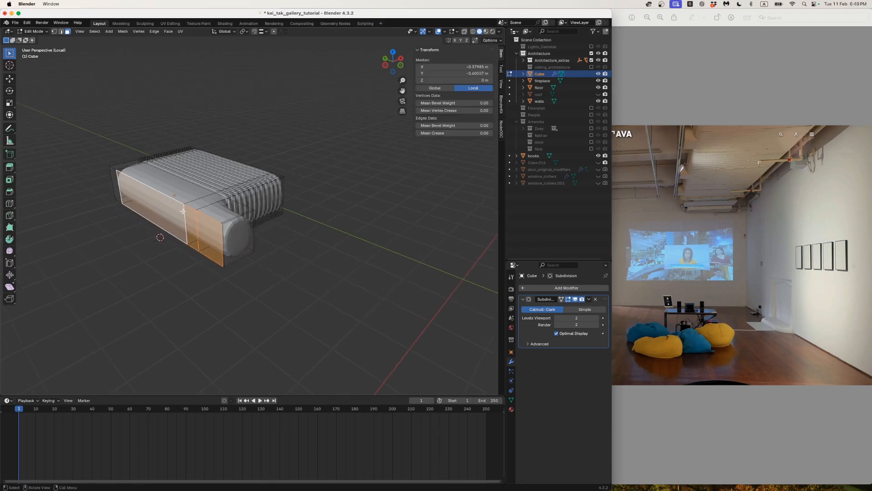
key(g)
key(x)
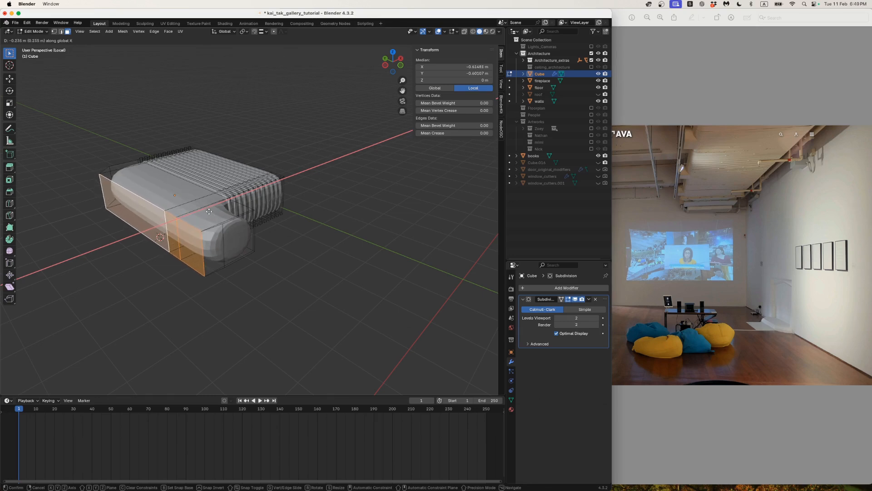
key(Escape)
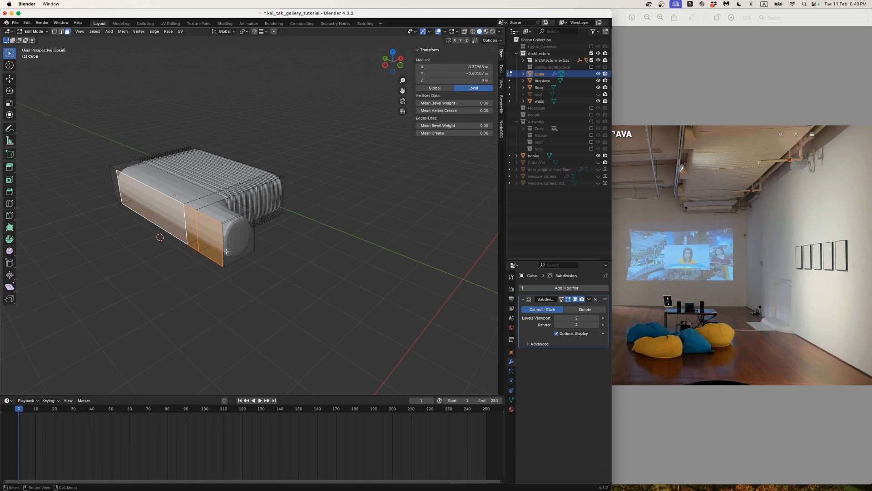
- Include the narrow end faces of the long outer side in the selection and move it about -0.253 m along X
scroll(227, 251, up, 4)
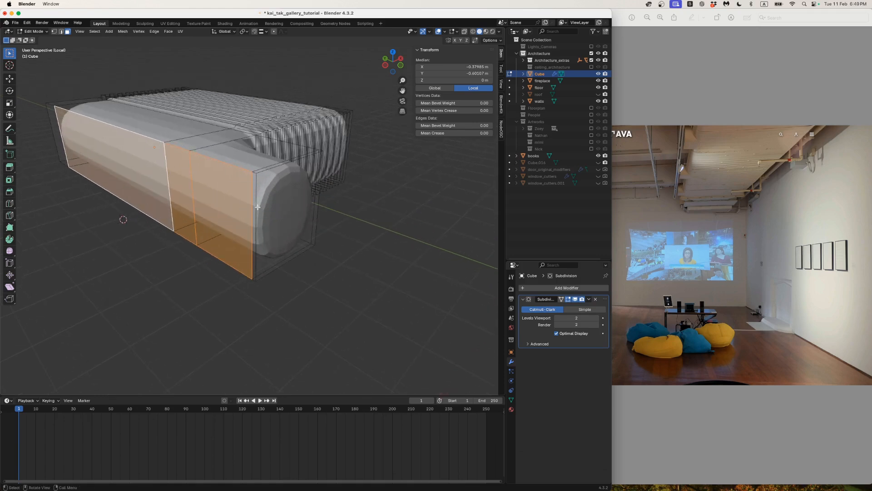
middle_drag(253, 209, 264, 207)
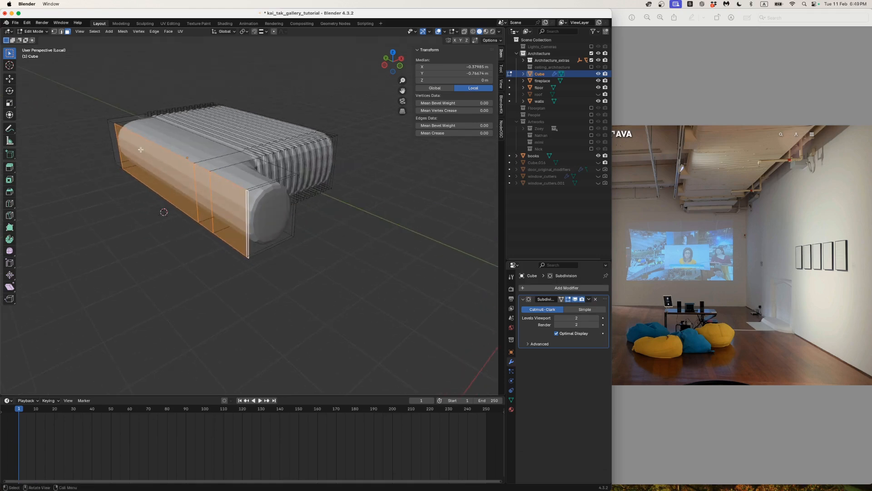
shift+click(116, 140)
key(g)
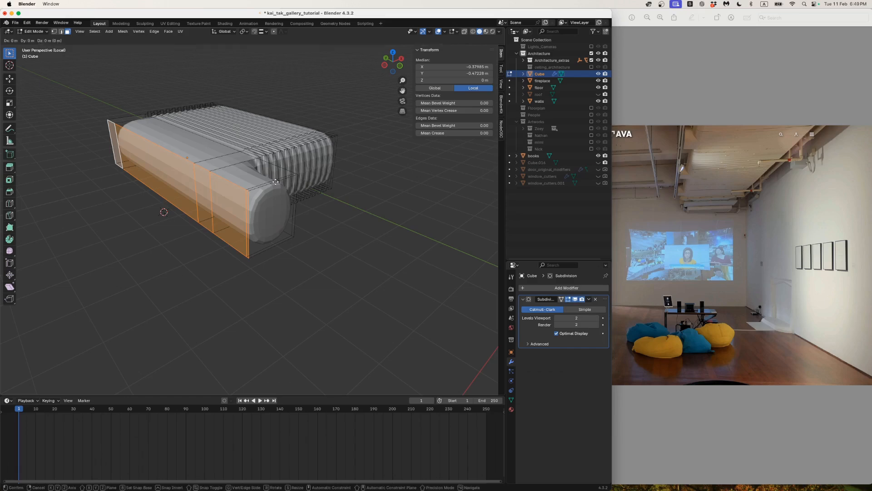
key(x)
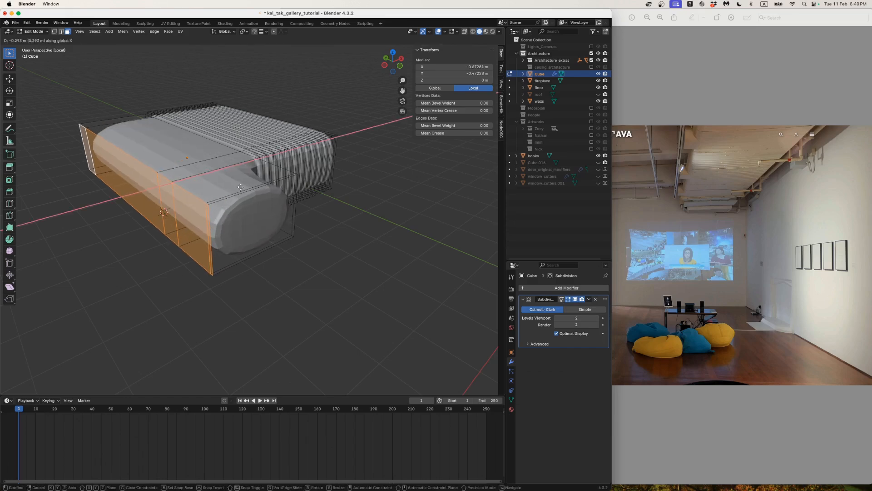
click(245, 185)
- Add a centred lengthwise loop cut through the widened block beside the ribs
middle_drag(245, 184, 169, 176)
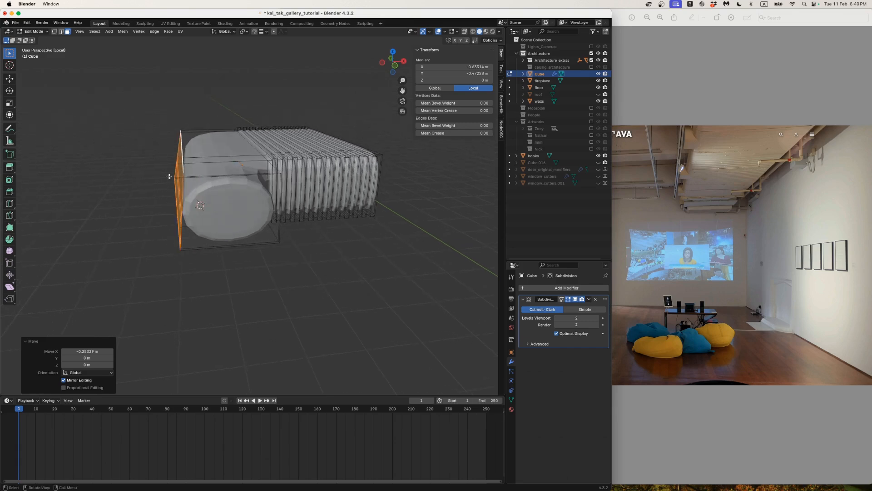
click(9, 203)
click(229, 182)
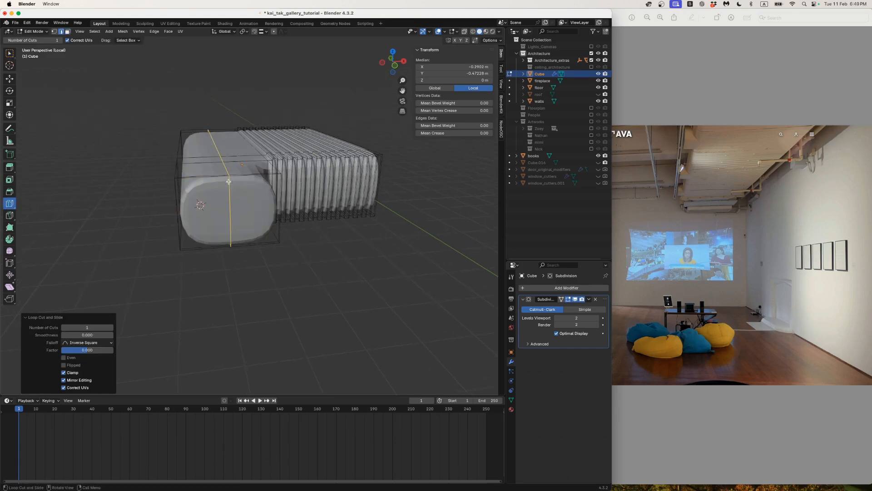
- Add a loop cut across the protruding block, move it about 0.162 m along Y toward the ribs, and return to Object Mode
middle_drag(152, 208, 96, 209)
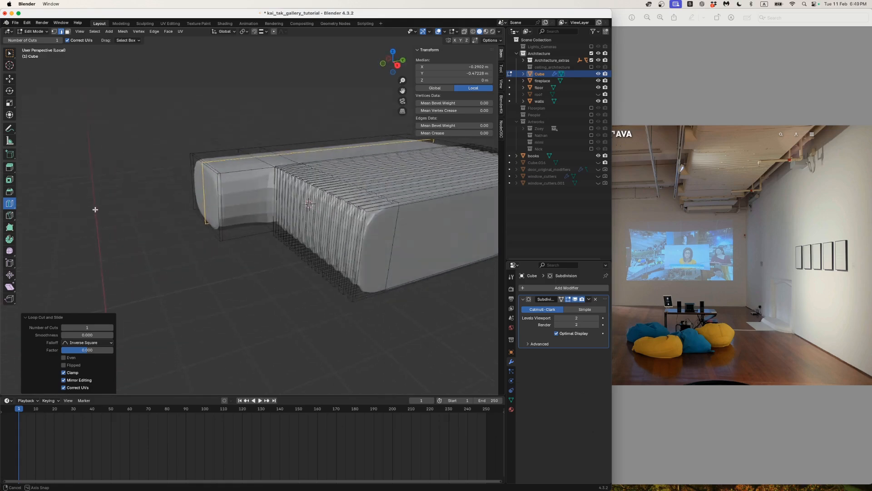
click(252, 176)
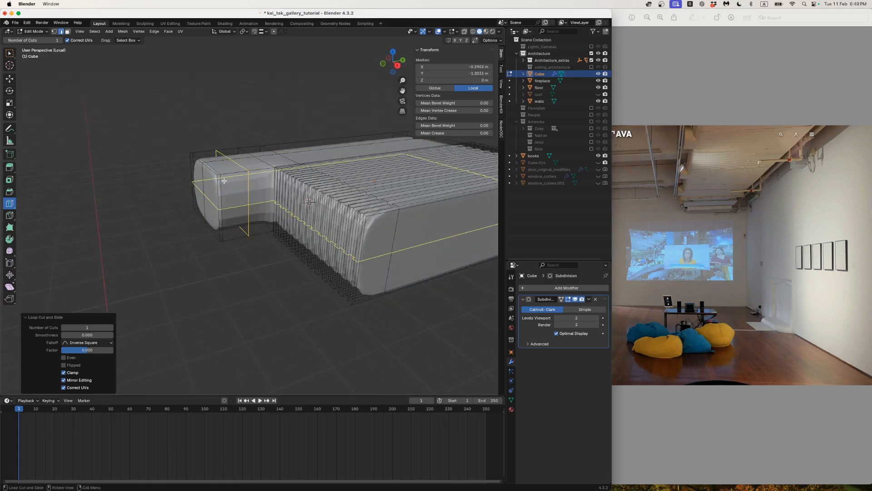
key(g)
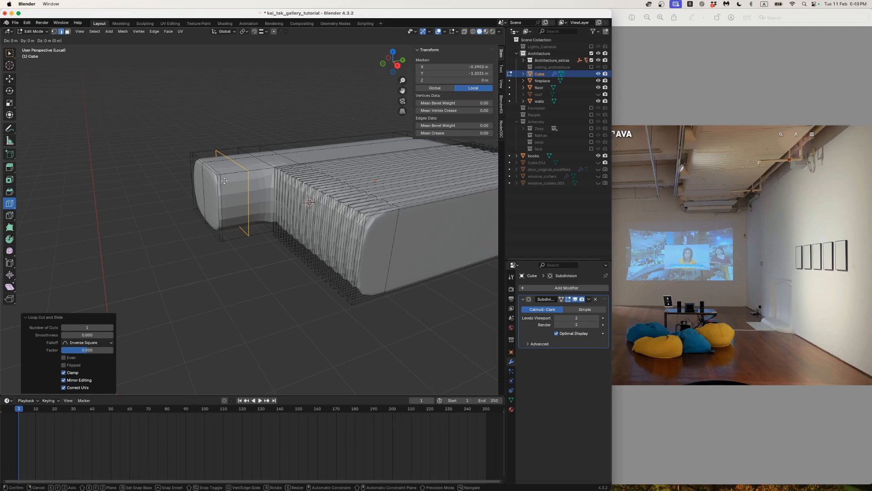
key(y)
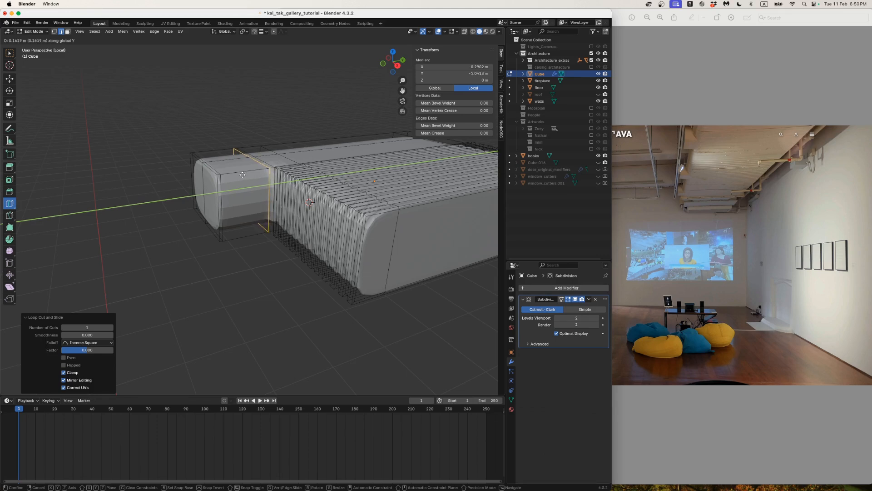
click(243, 173)
key(Tab)
scroll(280, 220, down, 3)
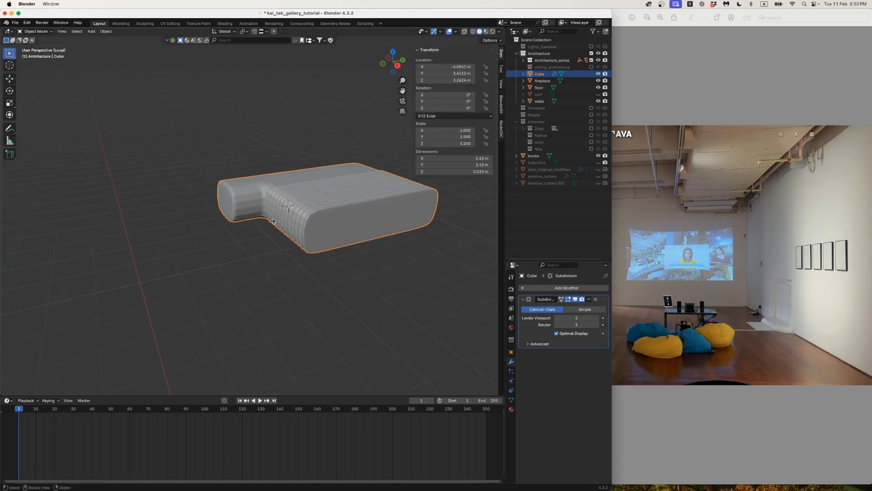
- Apply the scale of the ribbed ceiling fixture
mouse_move(280, 220)
middle_down()
mouse_move(243, 162)
mouse_move(274, 233)
middle_up()
scroll(284, 240, down, 3)
scroll(280, 212, up, 3)
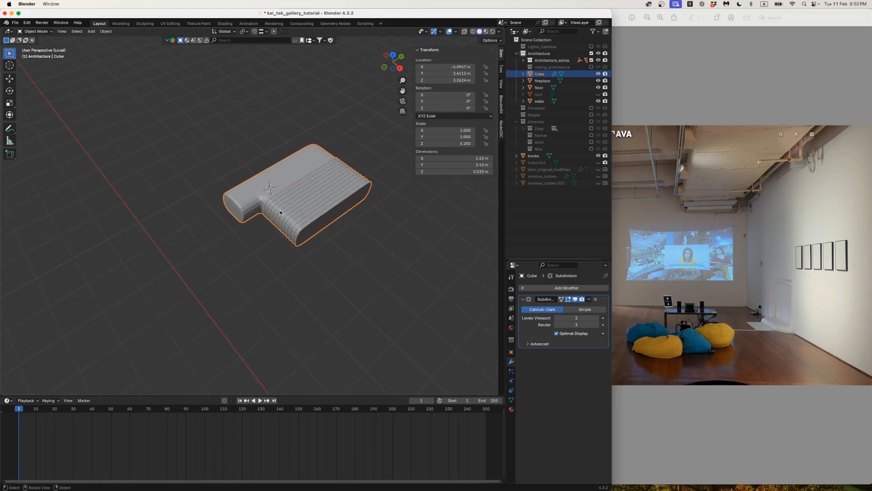
key(ctrl+a)
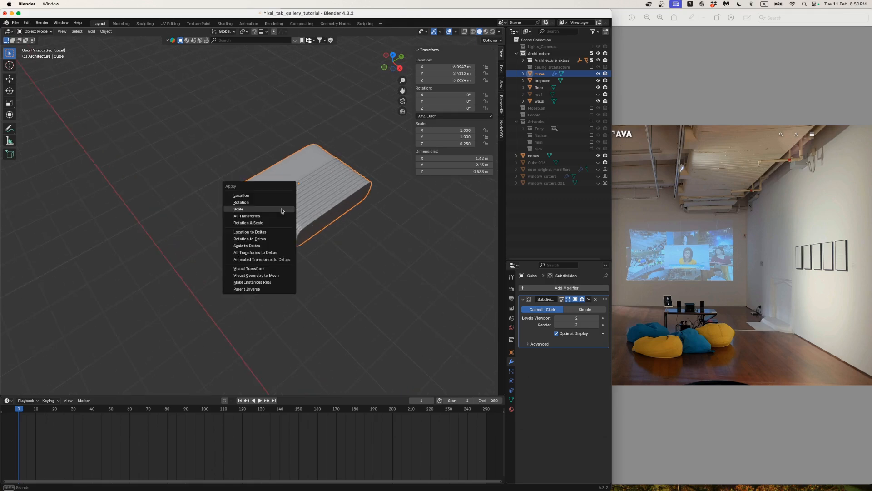
click(281, 209)
middle_drag(282, 211, 295, 212)
scroll(297, 212, down, 2)
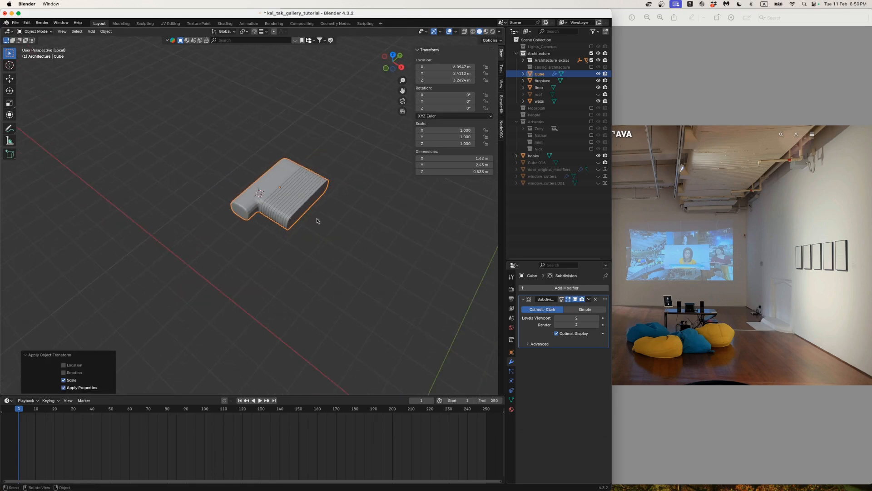
- Collapse the Subdivision modifier settings and add an Array modifier to the ribbed fixture
click(523, 299)
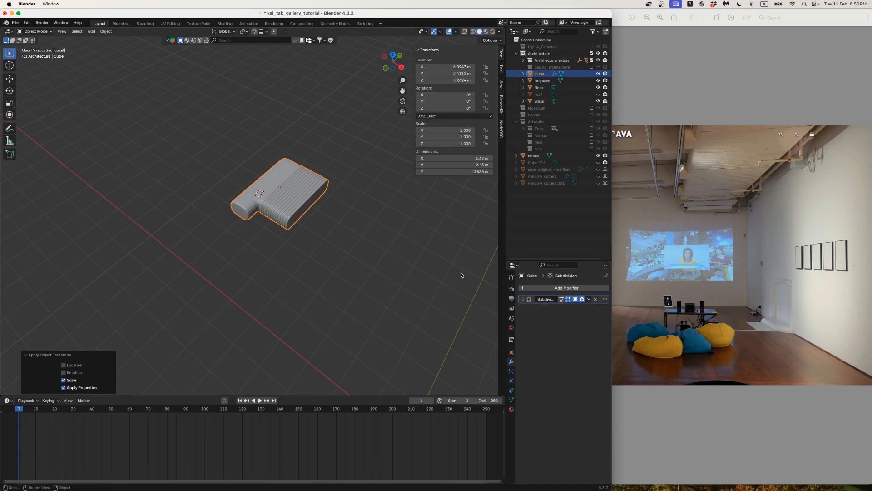
scroll(372, 249, up, 2)
scroll(370, 255, down, 1)
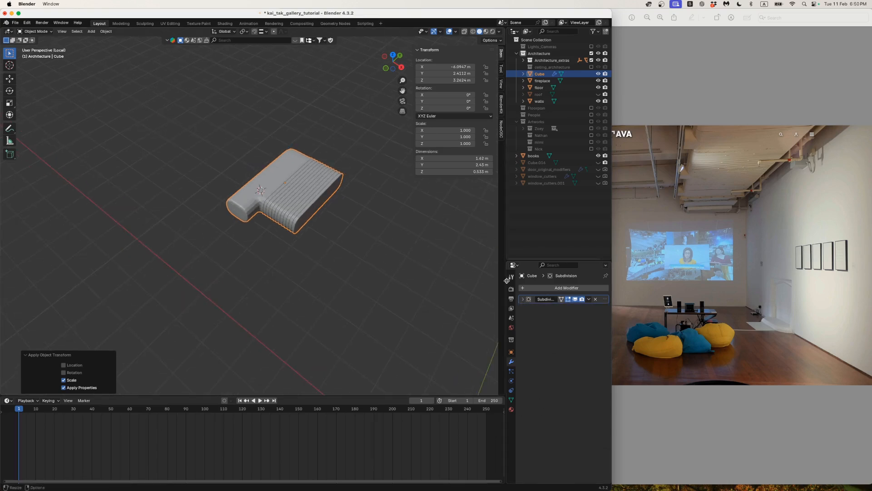
click(527, 288)
click(526, 287)
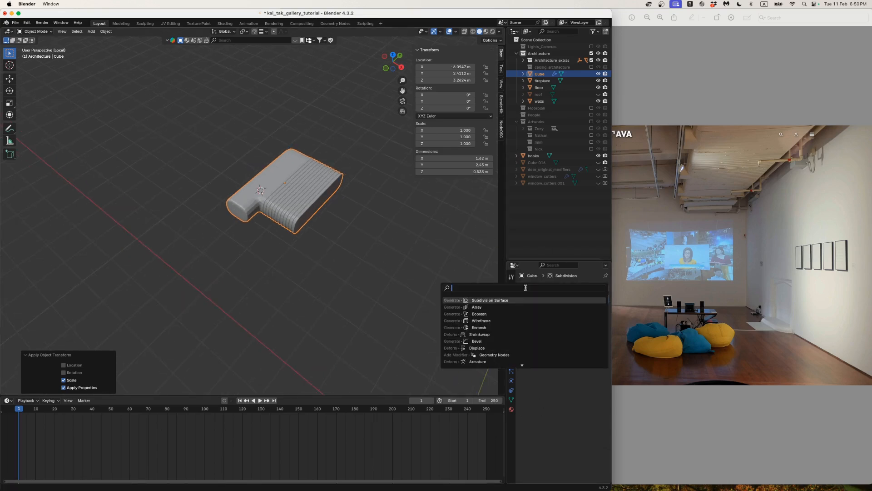
text(ar)
click(508, 303)
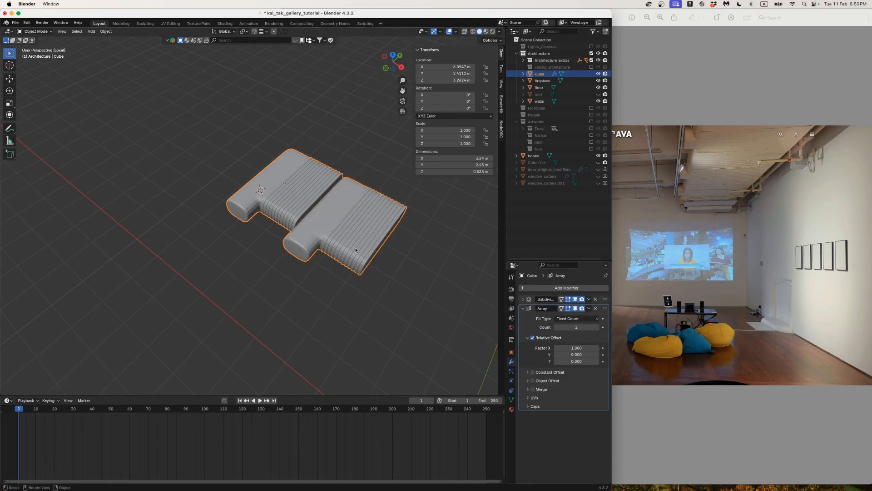
- Add a lengthwise loop cut through the smooth block, move it about -0.1285 m along X to its outer edge, and return to Object Mode
middle_drag(356, 249, 253, 240)
scroll(383, 248, up, 3)
scroll(295, 260, up, 2)
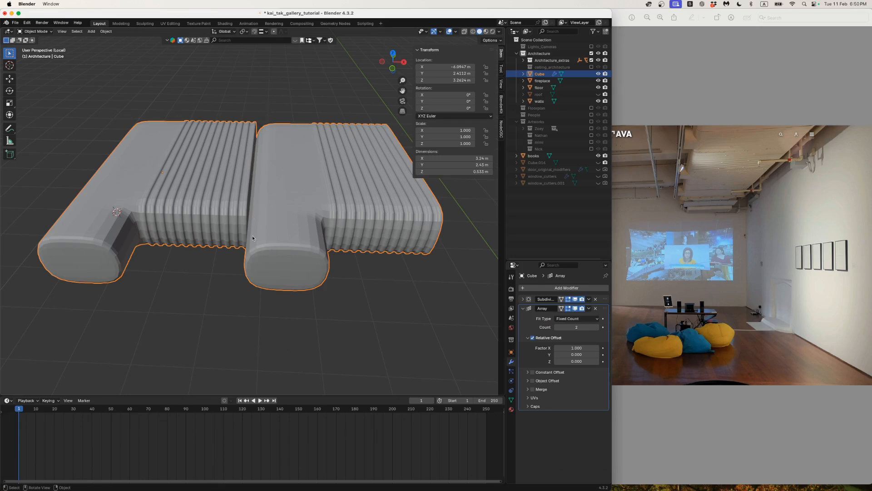
key(Tab)
middle_drag(155, 215, 209, 246)
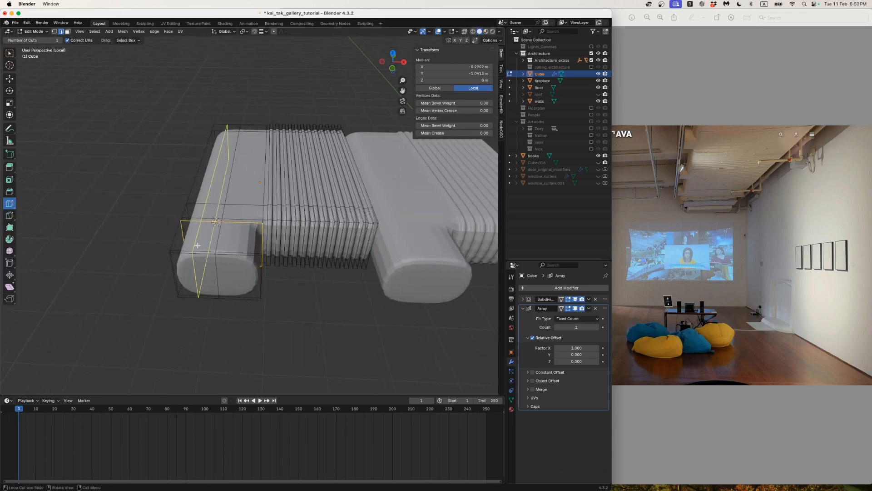
click(211, 247)
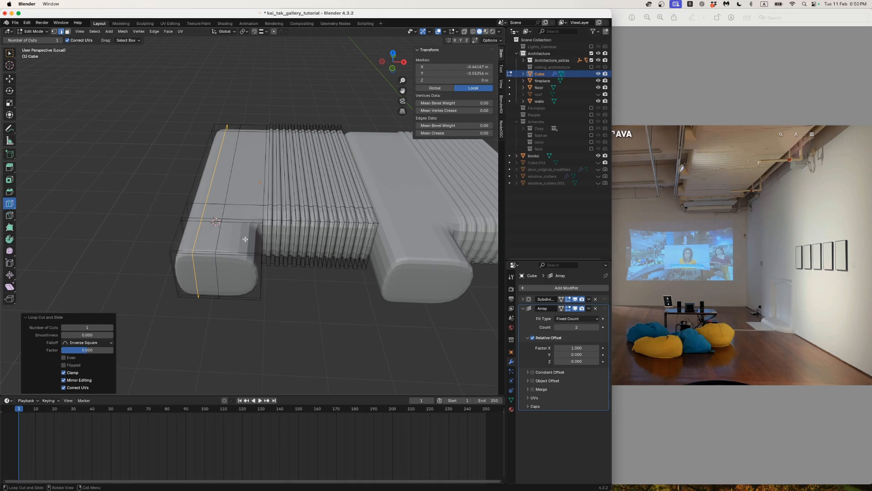
key(g)
key(x)
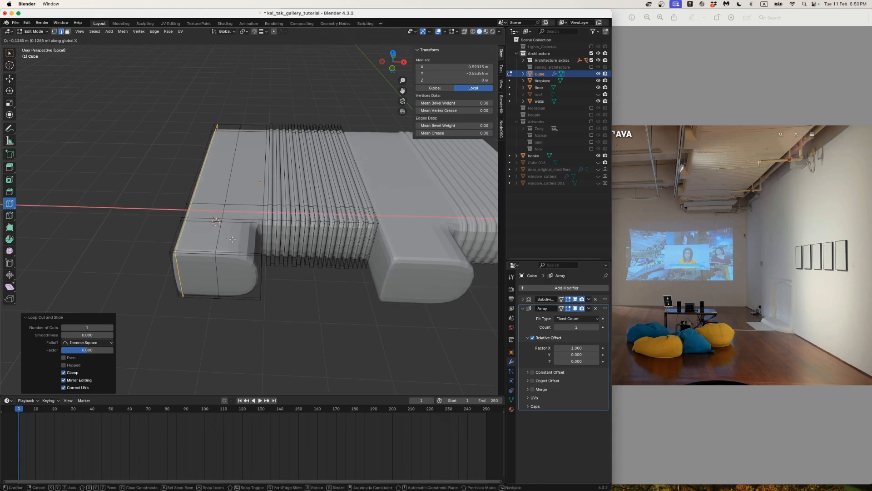
click(233, 239)
key(Tab)
- Add a horizontal loop cut around the fixture, move it about 0.229 m up along Z to sharpen the upper edge, and return to Object Mode
middle_drag(232, 240, 283, 215)
middle_drag(343, 226, 211, 222)
key(Tab)
click(210, 242)
key(g)
key(z)
key(Escape)
key(g)
key(z)
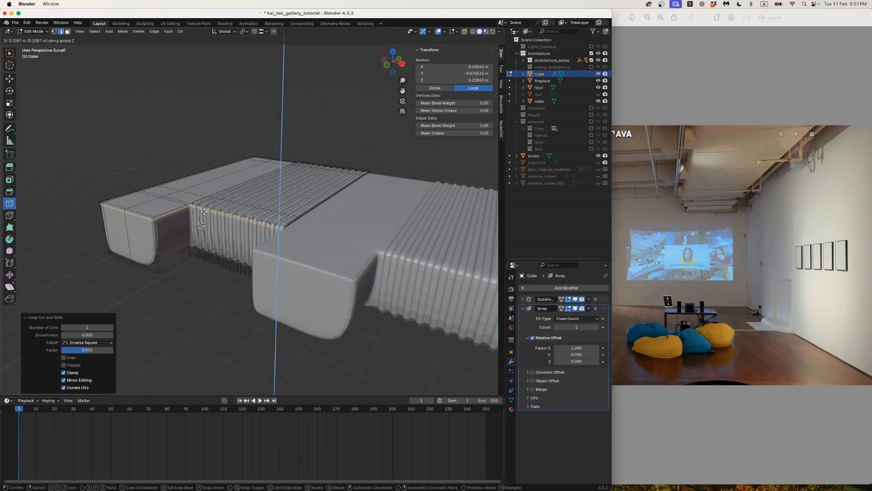
key(Escape)
key(Tab)
- Set the Array count to 5 and leave local view to show the fixtures within the whole gallery
middle_drag(204, 211, 246, 267)
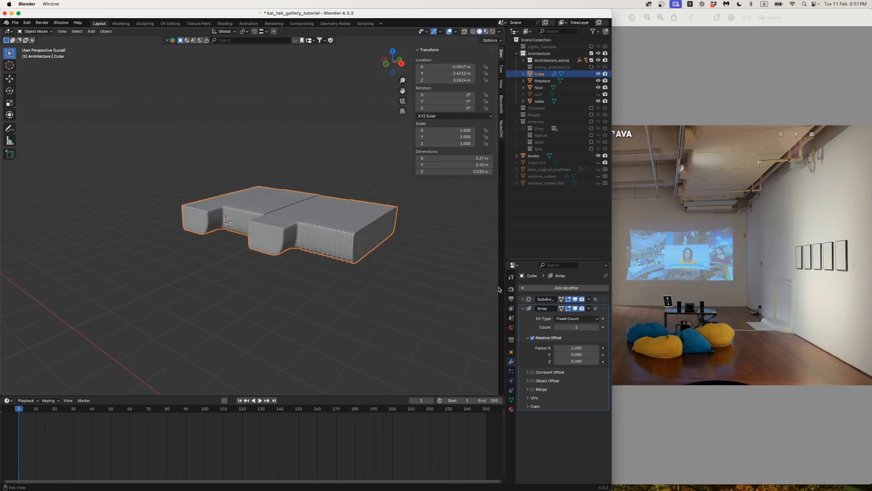
click(601, 329)
click(602, 328)
click(601, 328)
middle_drag(477, 300, 313, 264)
key(slash)
scroll(384, 293, down, 5)
scroll(350, 276, down, 3)
scroll(313, 233, down, 8)
scroll(349, 267, down, 3)
- Switch to Preview, browse the gallery reference photos, and examine the ceiling in AVA_gallery_photo_3
click(666, 262)
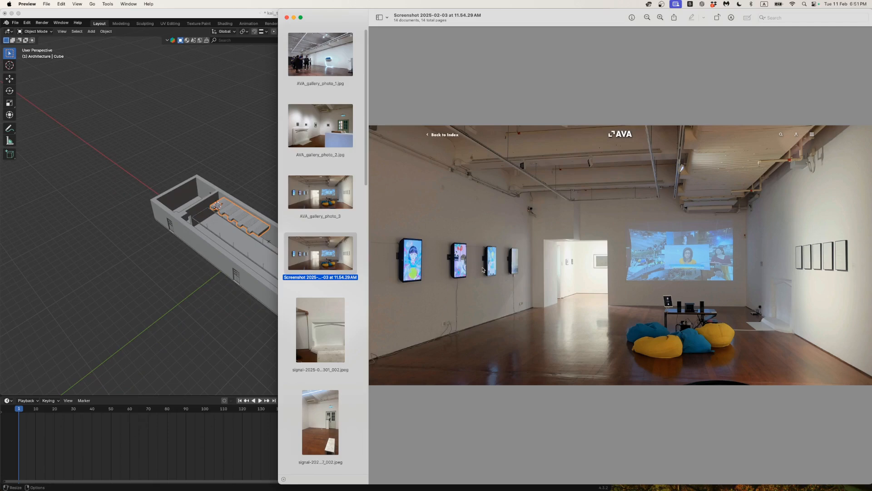
scroll(349, 400, down, 3)
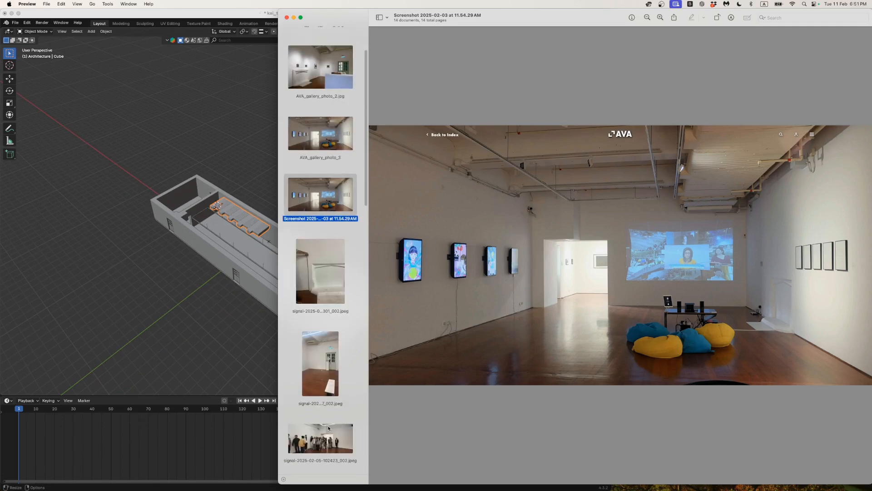
click(331, 430)
scroll(319, 358, up, 3)
click(350, 203)
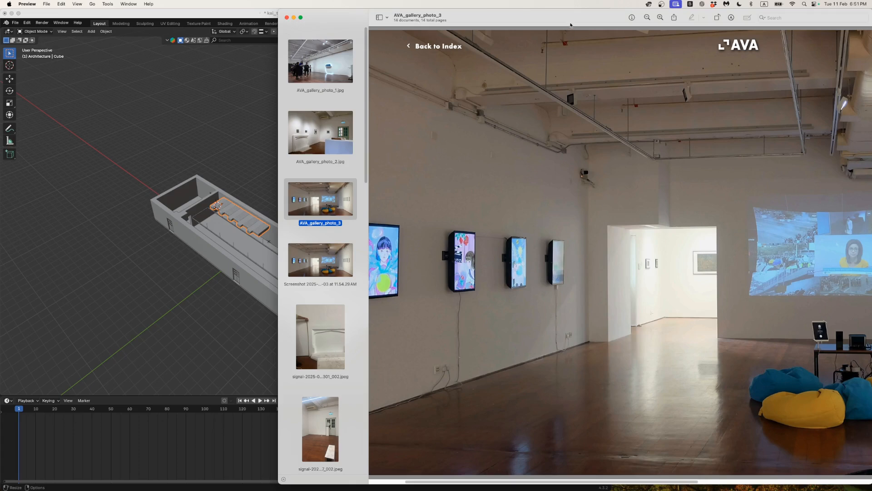
drag(571, 25, 514, 23)
scroll(578, 189, down, 5)
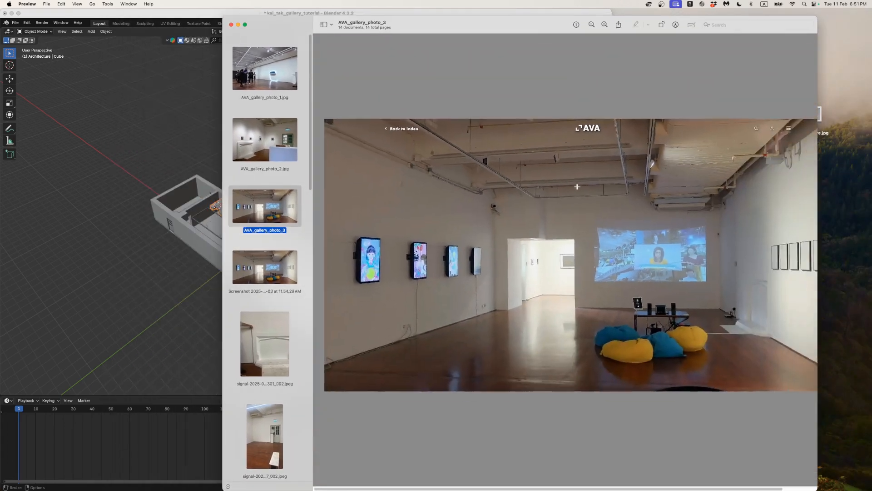
- Switch back to Blender, select the arrayed ceiling fixture, and set its Array count to 13 so it spans the gallery's length
click(173, 169)
scroll(263, 241, up, 4)
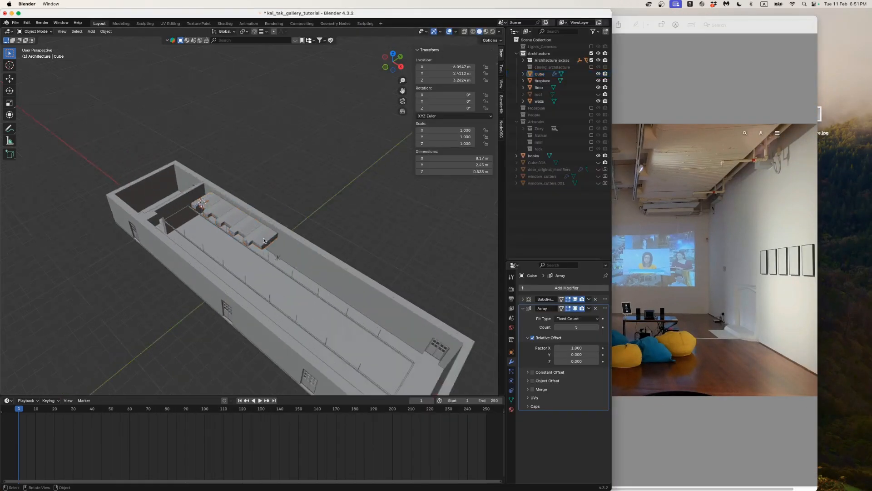
click(265, 248)
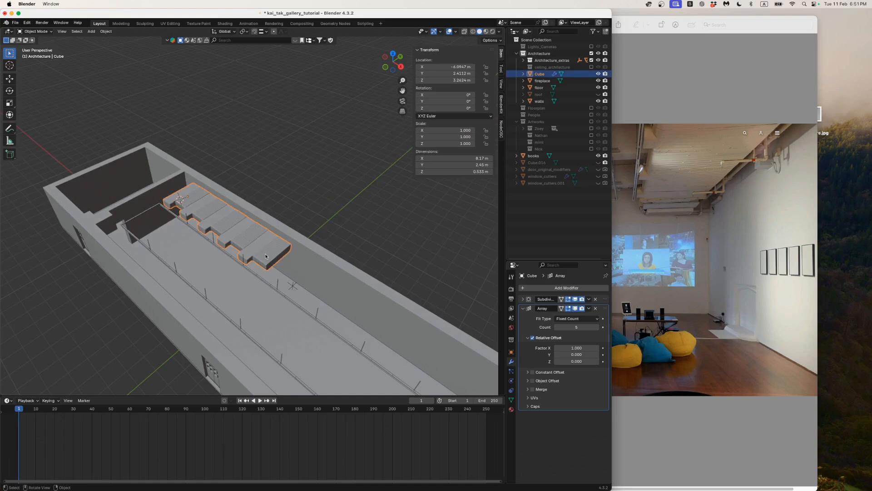
click(596, 327)
click(596, 327)
click(597, 327)
click(597, 328)
click(597, 327)
click(596, 327)
scroll(386, 273, down, 4)
scroll(386, 272, down, 2)
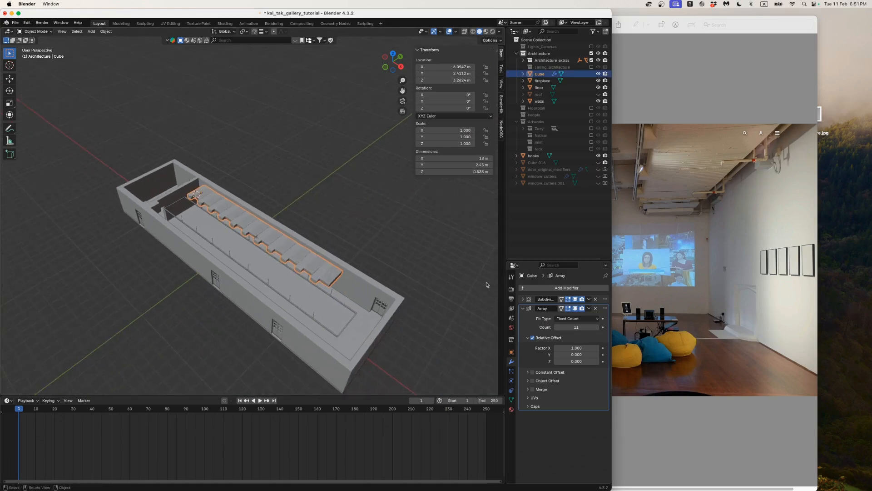
click(597, 327)
click(596, 327)
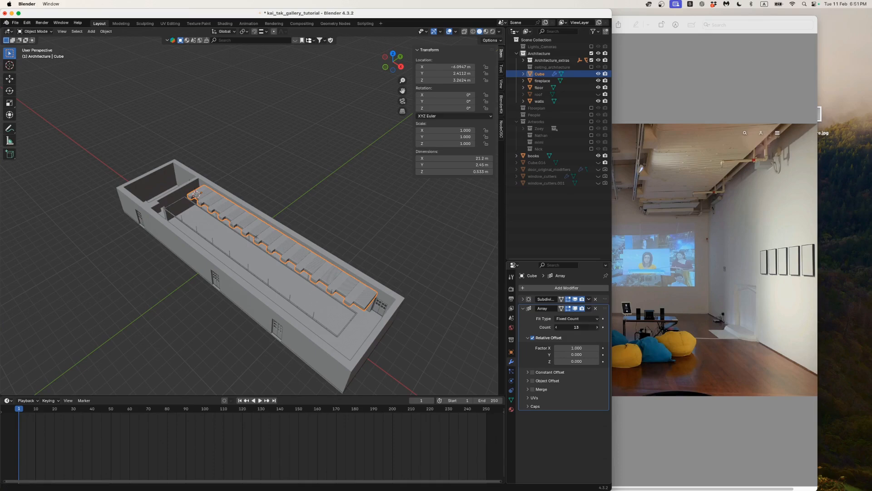
click(596, 327)
click(562, 327)
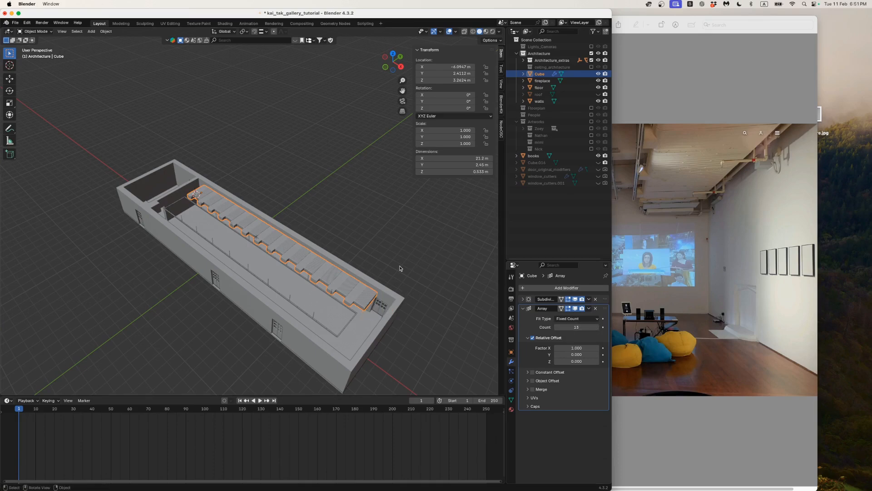
- Deselect the ceiling fixture and switch to the Animation workspace, widening its camera view
click(400, 254)
middle_drag(399, 253, 357, 211)
scroll(398, 263, up, 4)
scroll(314, 205, up, 8)
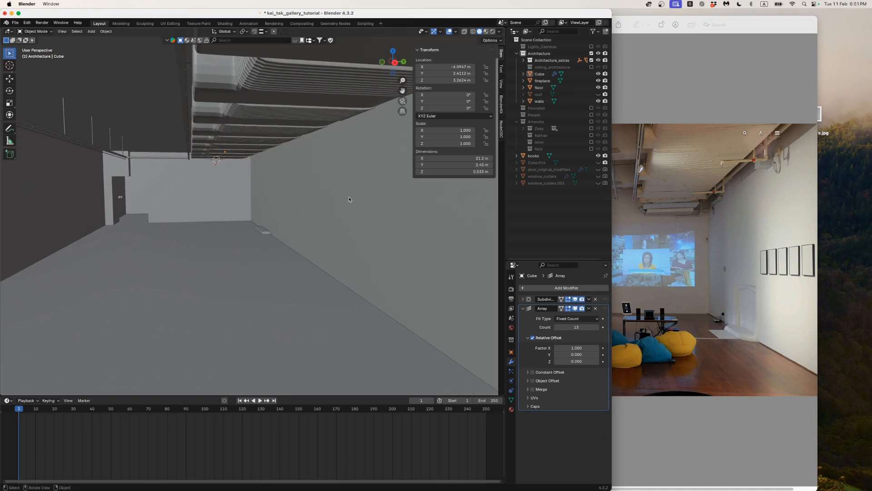
click(248, 23)
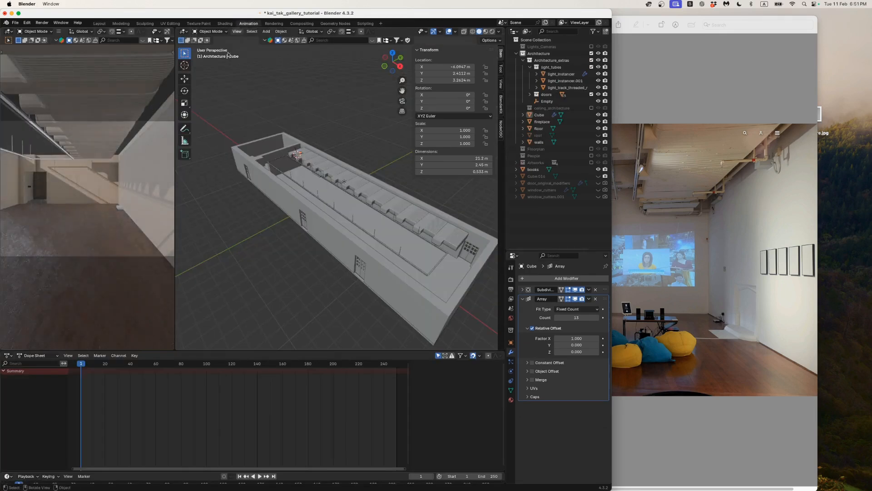
drag(175, 159, 303, 161)
- Enable the Lights_Cameras collection and the roof, and render an image of the gallery
click(591, 46)
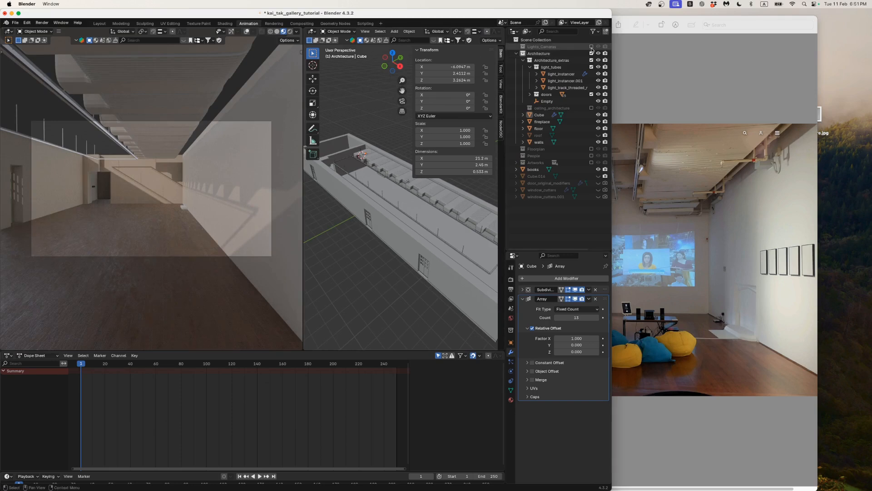
click(598, 135)
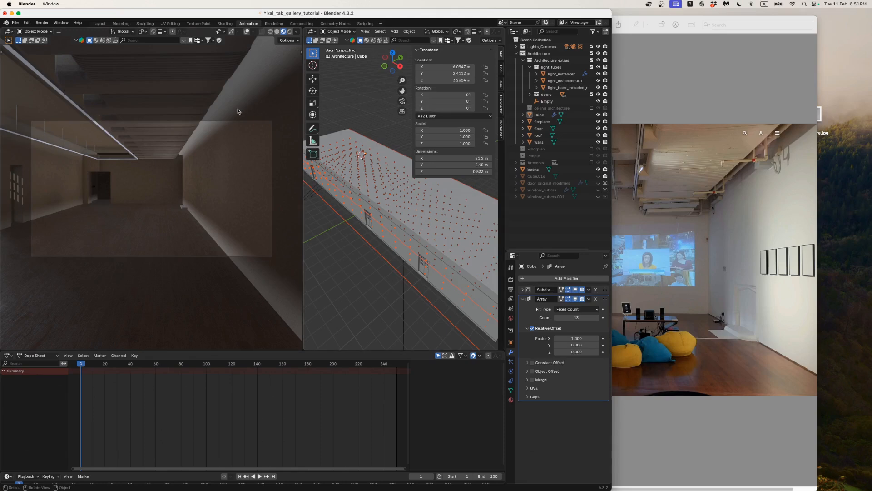
click(41, 23)
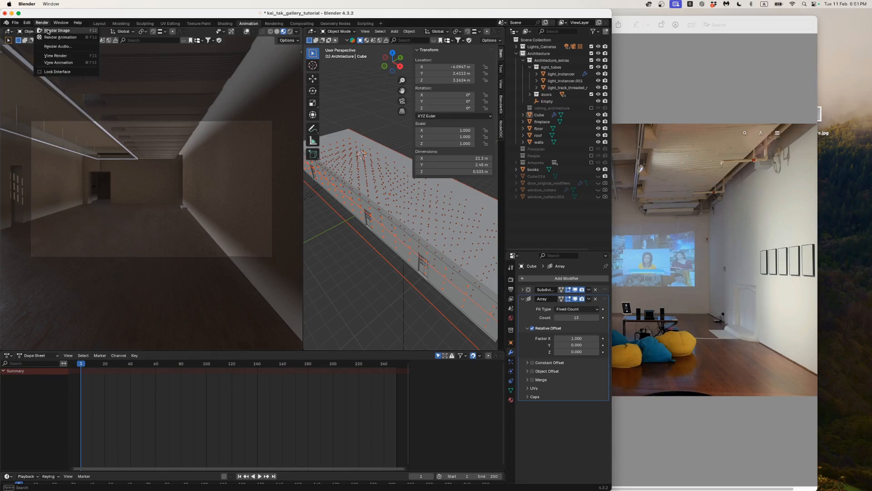
click(49, 31)
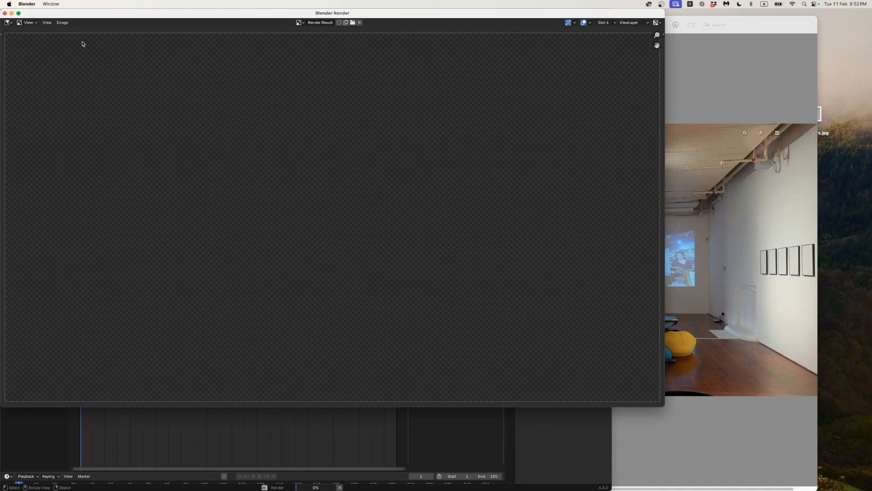
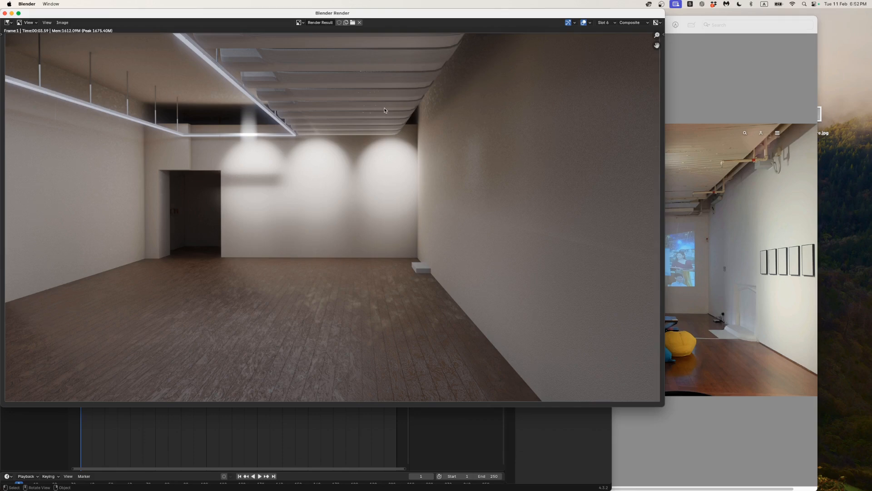
- Move the render window aside, enlarge the main Blender window, and bake the light cache of the Volume light probe
drag(346, 14, 367, 74)
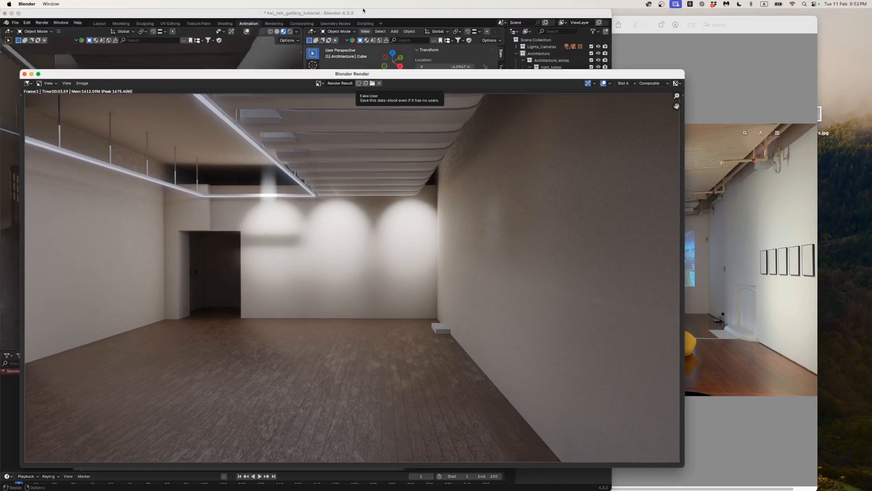
double_click(365, 14)
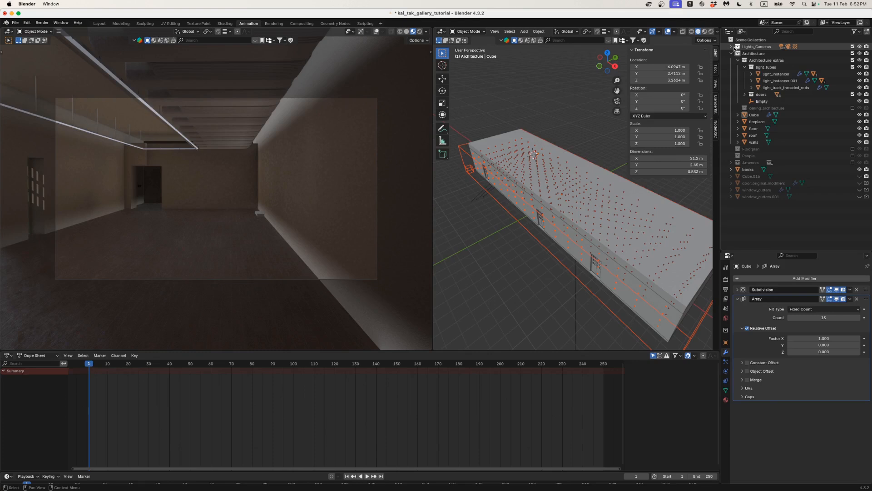
click(732, 47)
click(757, 142)
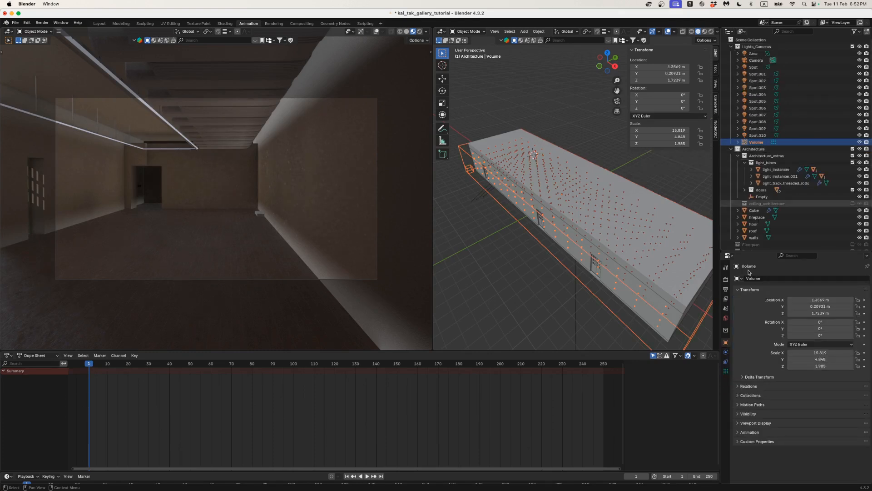
click(726, 371)
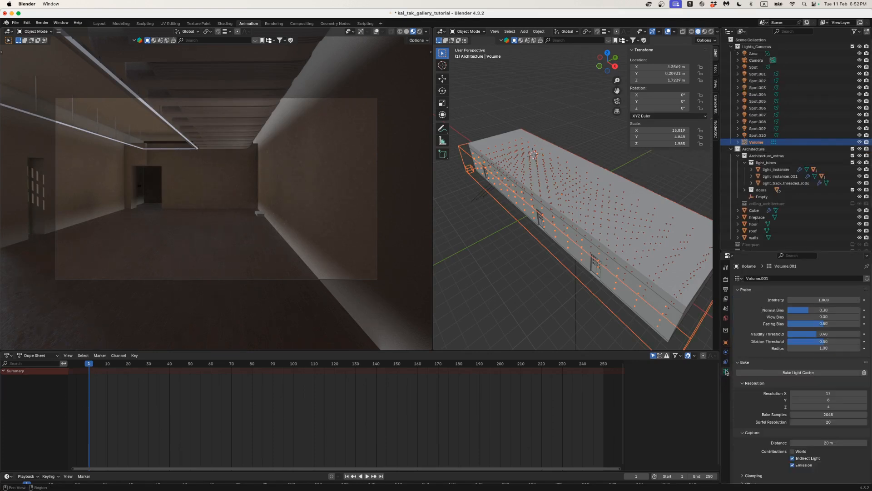
click(763, 373)
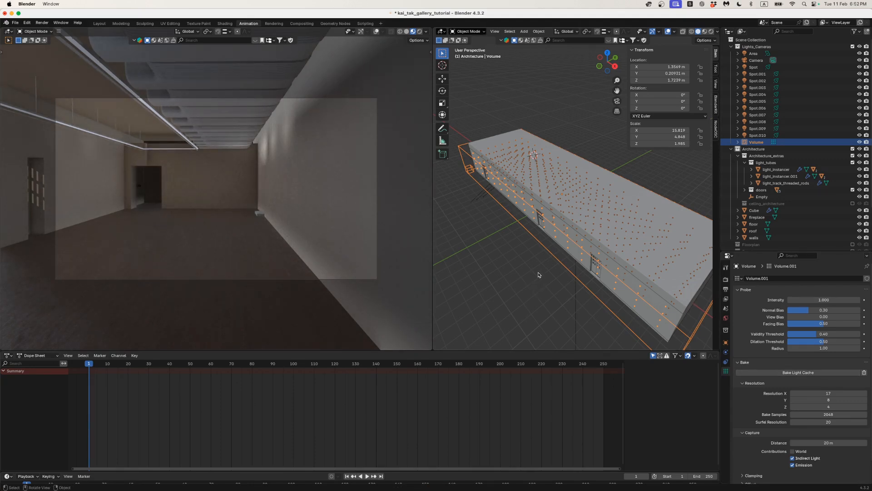
middle_drag(539, 275, 508, 249)
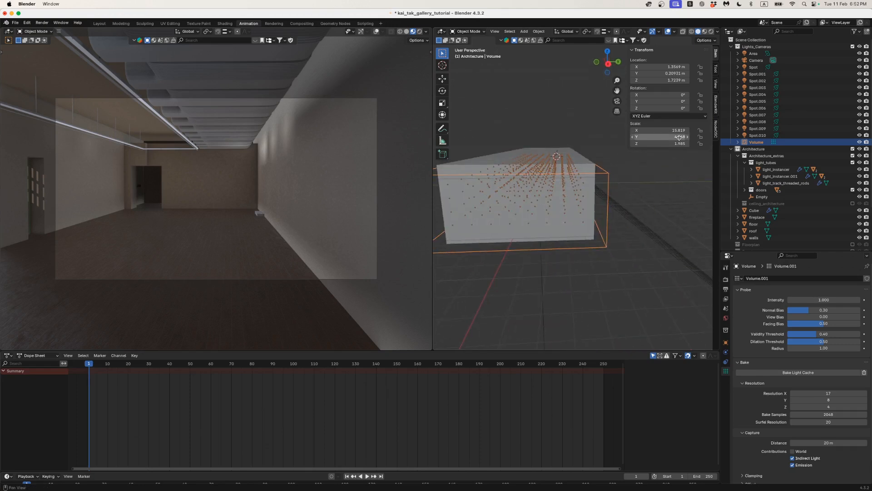
- Select the Area light and inspect it against the ceiling fixtures in a wireframe right orthographic view
click(751, 55)
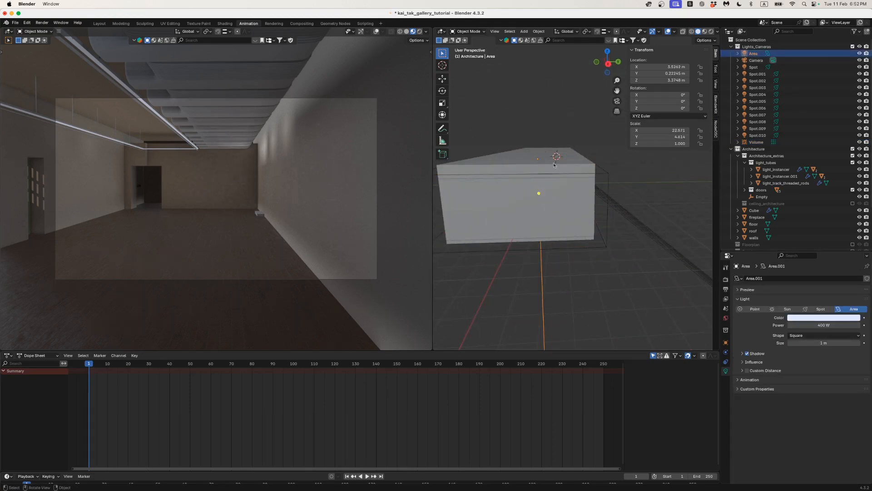
key(g)
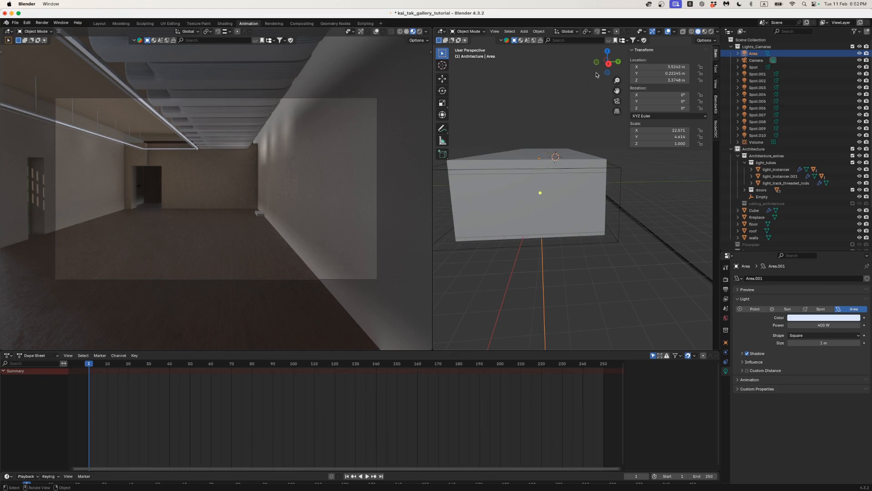
click(609, 64)
middle_drag(582, 112, 590, 163)
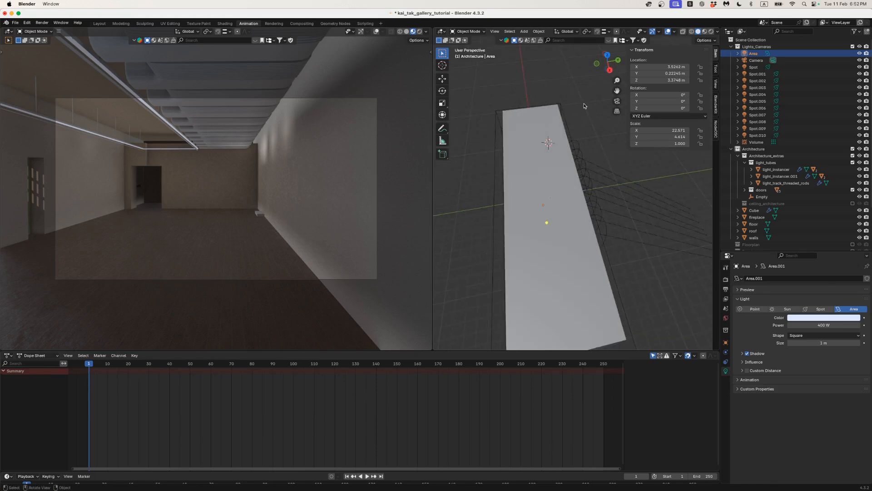
click(610, 70)
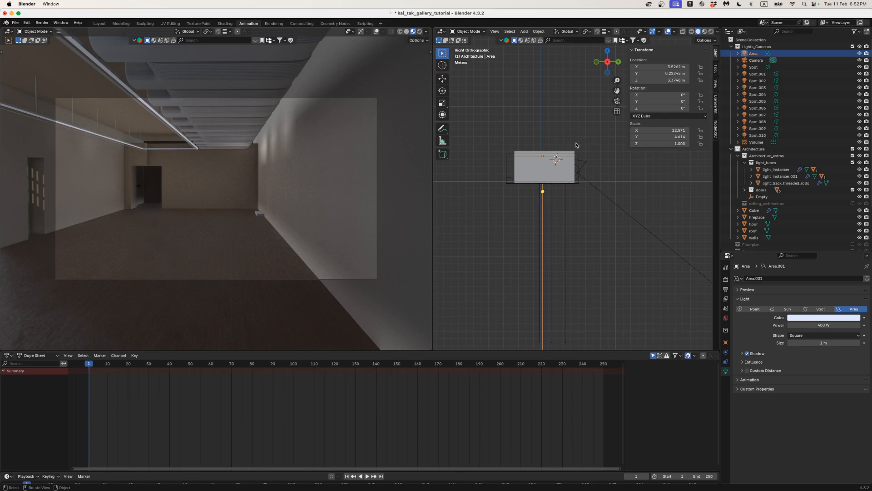
key(alt+z)
scroll(560, 167, up, 1)
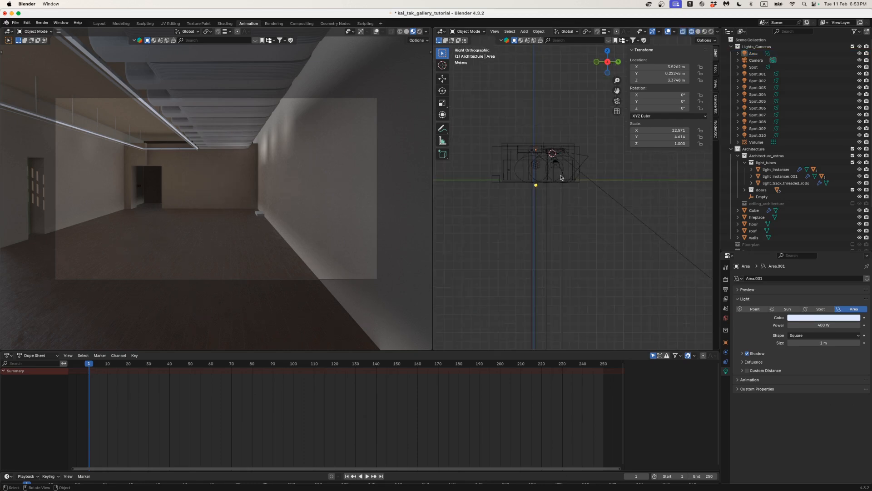
click(754, 53)
scroll(579, 208, up, 5)
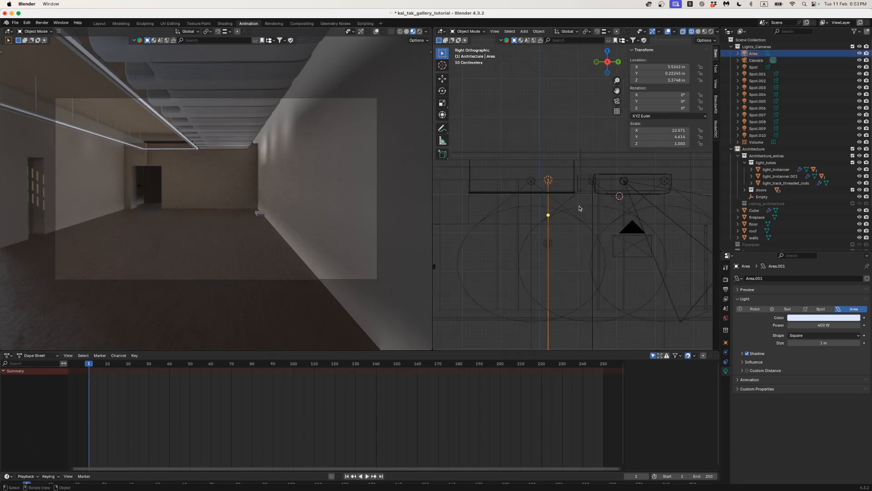
scroll(579, 208, up, 2)
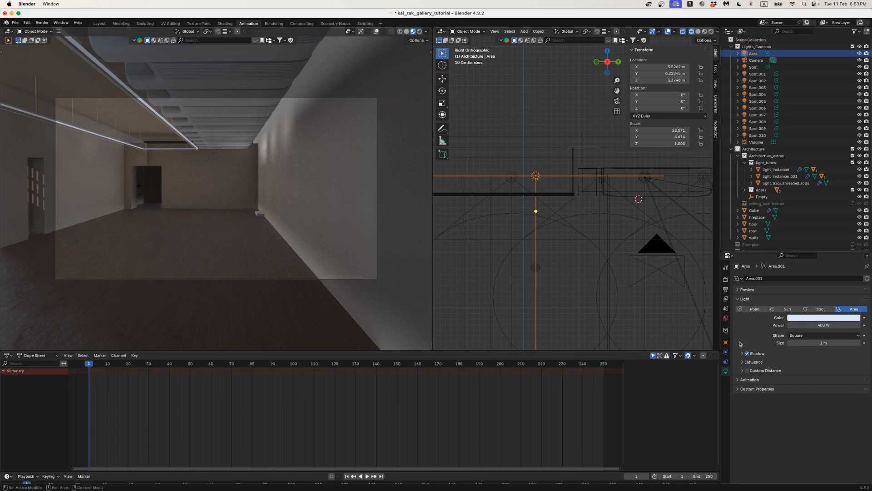
- Delete the baked light cache of the Volume light probe and switch the camera view to rendered shading
click(756, 142)
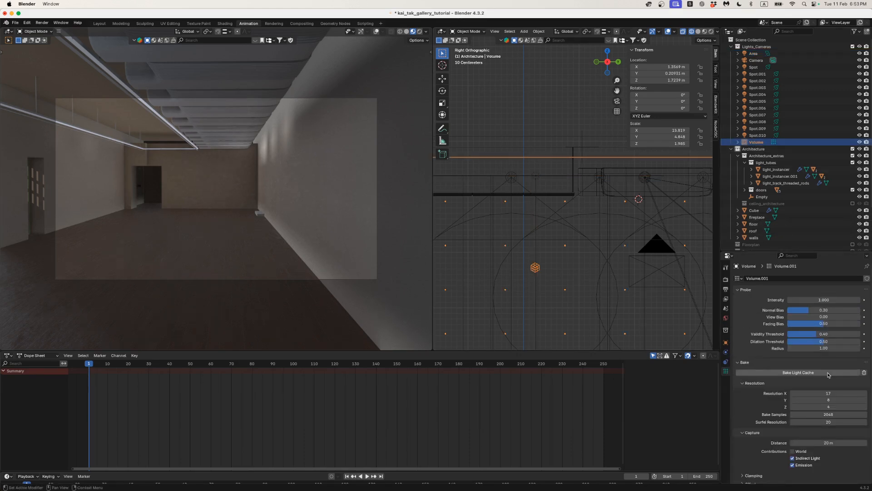
click(862, 371)
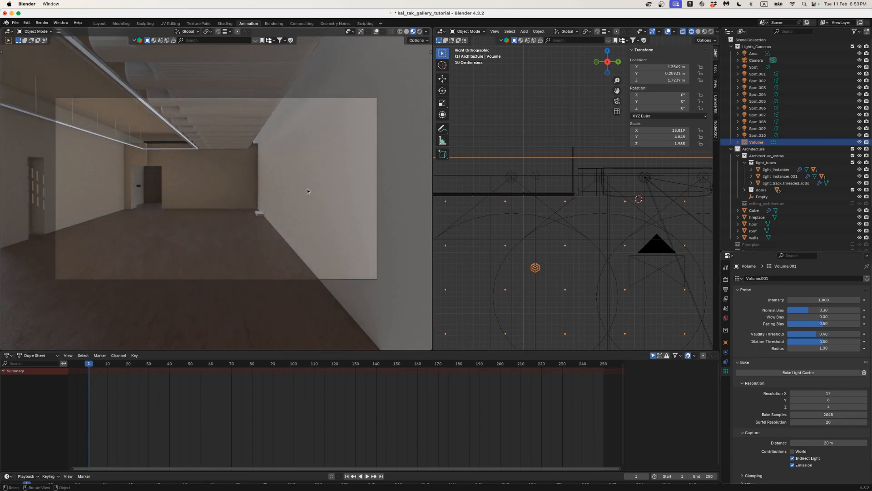
key(z)
click(306, 155)
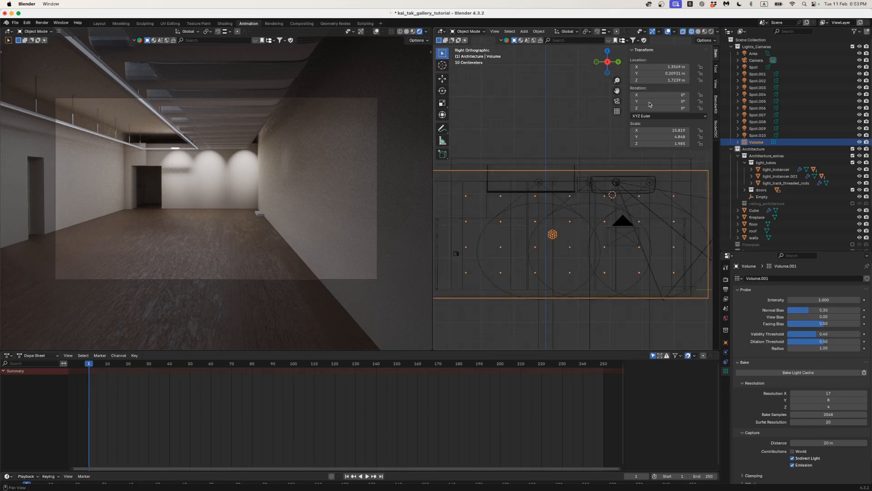
- Select the Area light and, in top orthographic view, narrow it along Y to a scale of about 3.87
scroll(601, 148, down, 3)
click(753, 54)
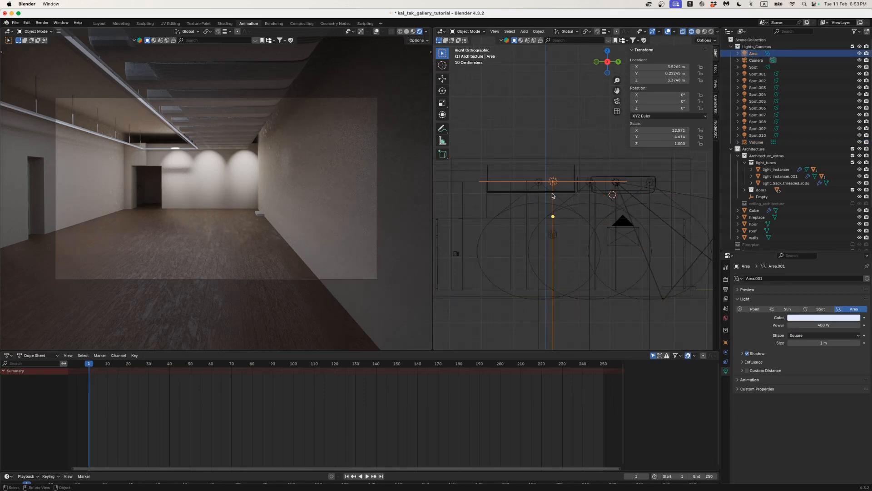
scroll(552, 195, up, 3)
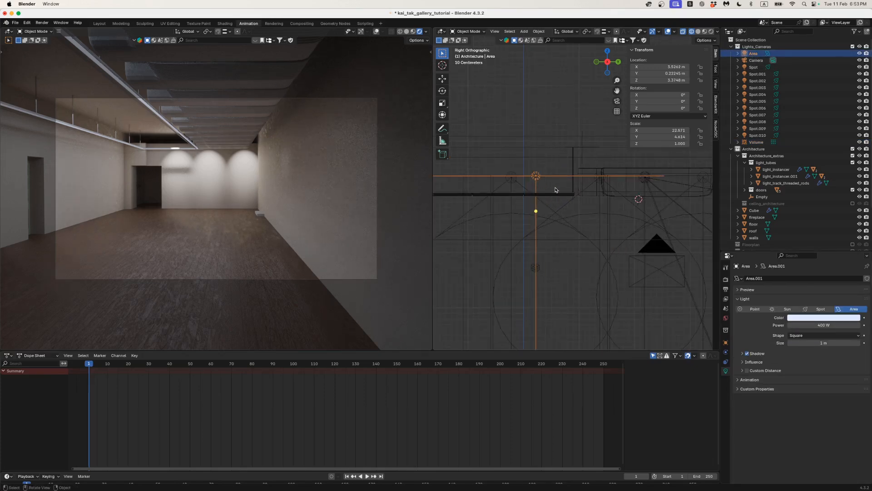
scroll(556, 190, down, 3)
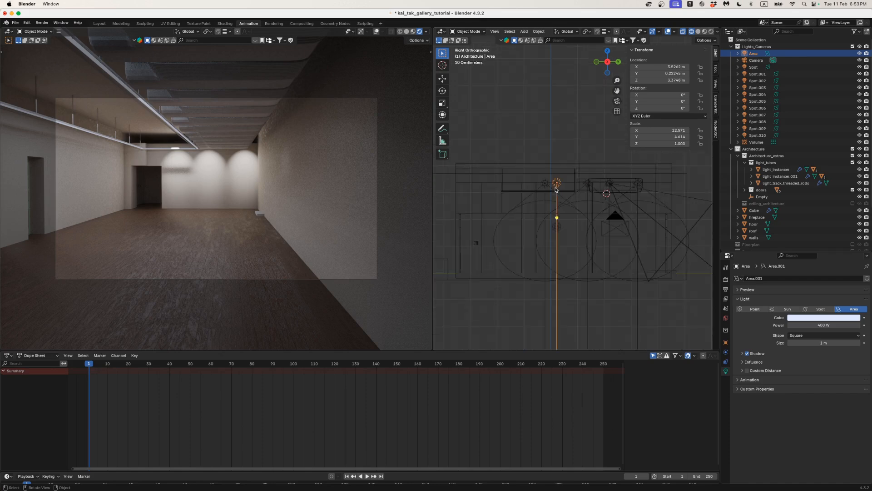
click(606, 53)
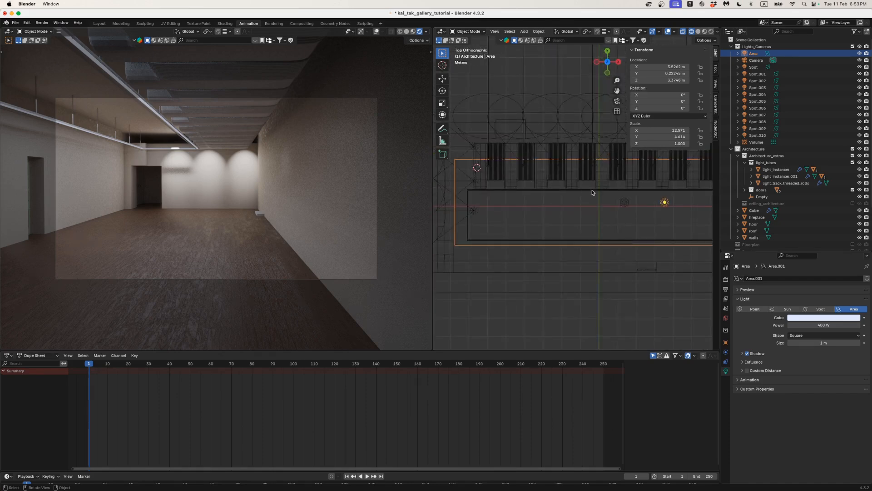
scroll(593, 193, down, 2)
scroll(592, 193, up, 2)
key(s)
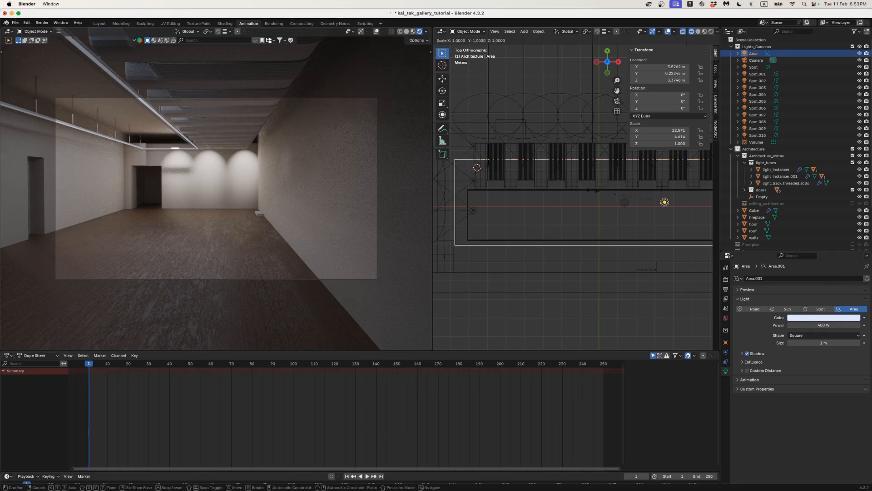
key(y)
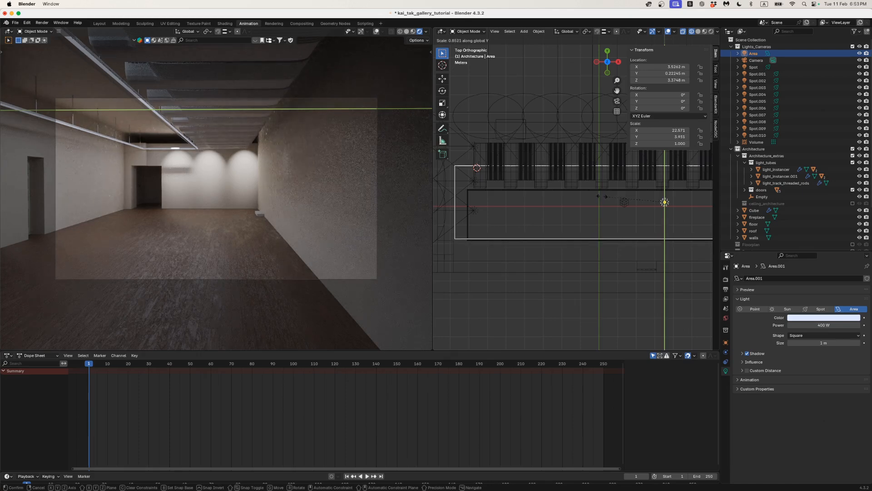
click(601, 198)
- Move the Area light along Y to about -0.51 m, away from the arrayed ceiling fixtures
key(g)
key(y)
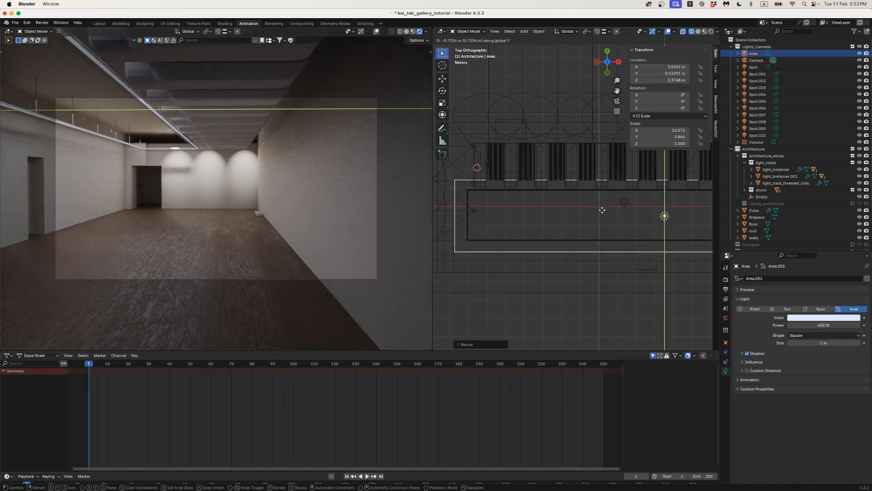
click(602, 209)
key(g)
key(y)
click(602, 209)
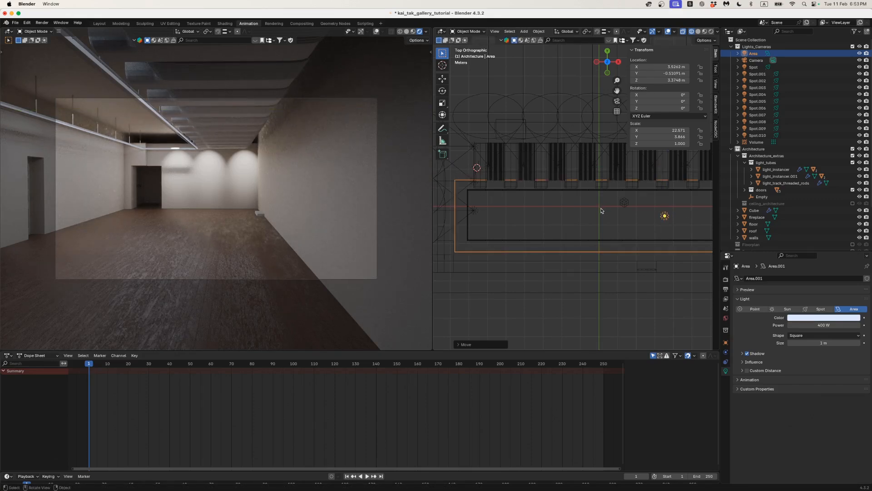
- Narrow the Area light to a Y scale of about 3.17 and move it along Y to about -0.57 m
key(s)
key(y)
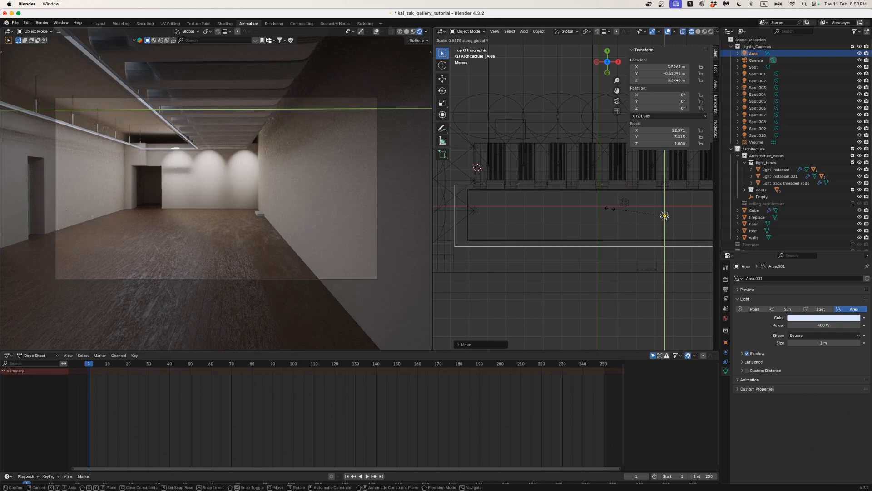
click(613, 211)
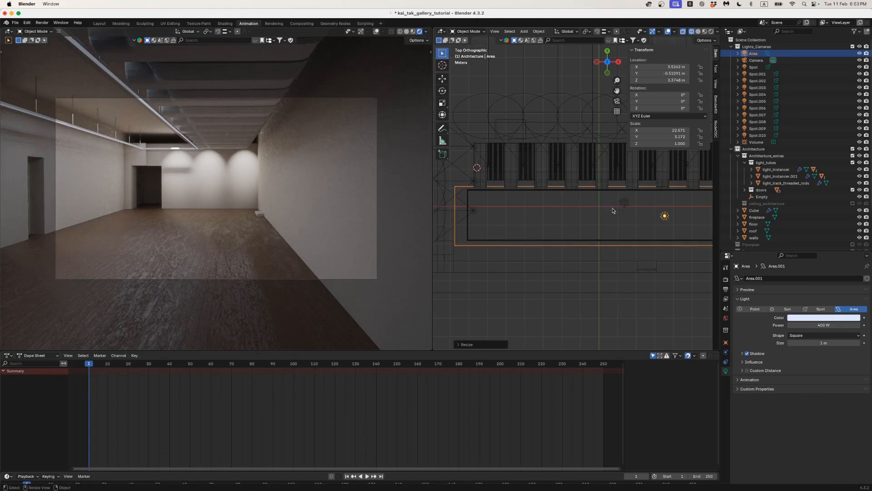
key(g)
key(y)
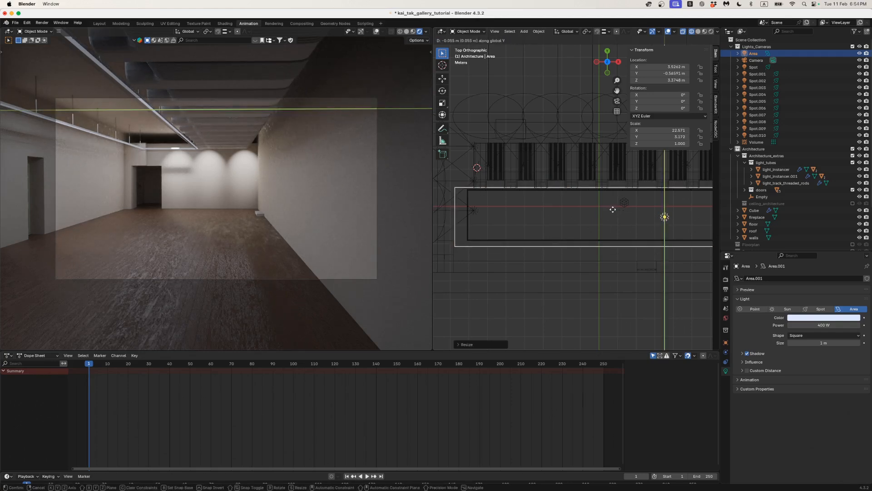
click(613, 209)
- Select light_instancer, light_instancer.001 and the light track threaded rods, and move them about -0.09 m along Y
click(481, 191)
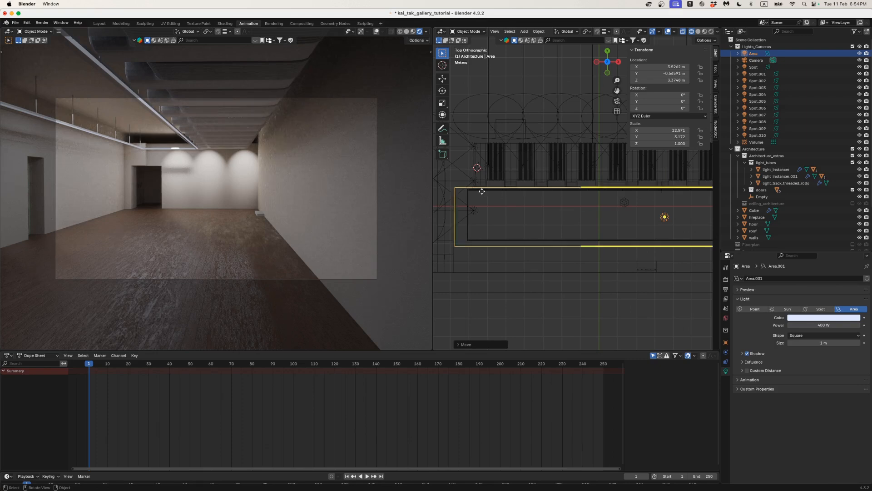
click(771, 170)
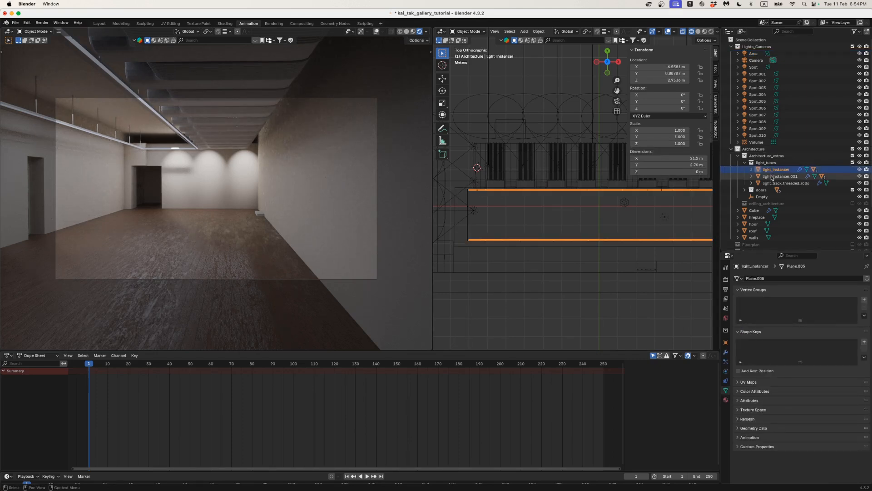
ctrl+click(773, 177)
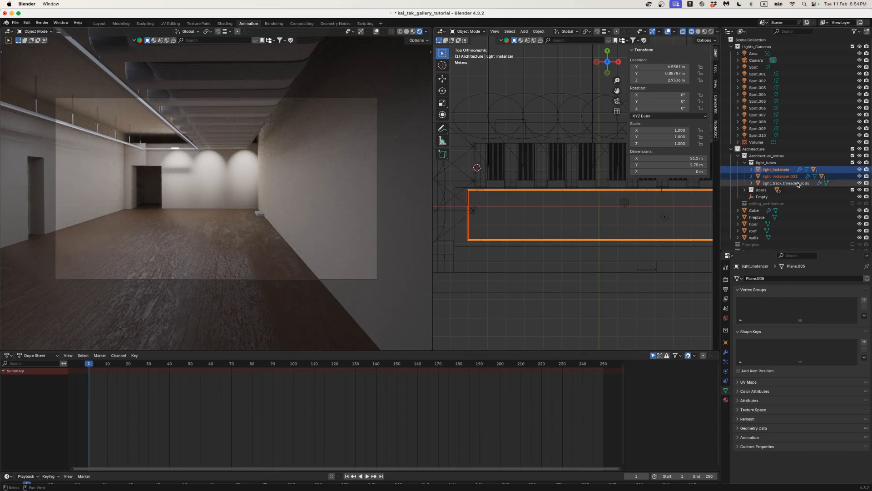
ctrl+click(798, 184)
key(g)
key(y)
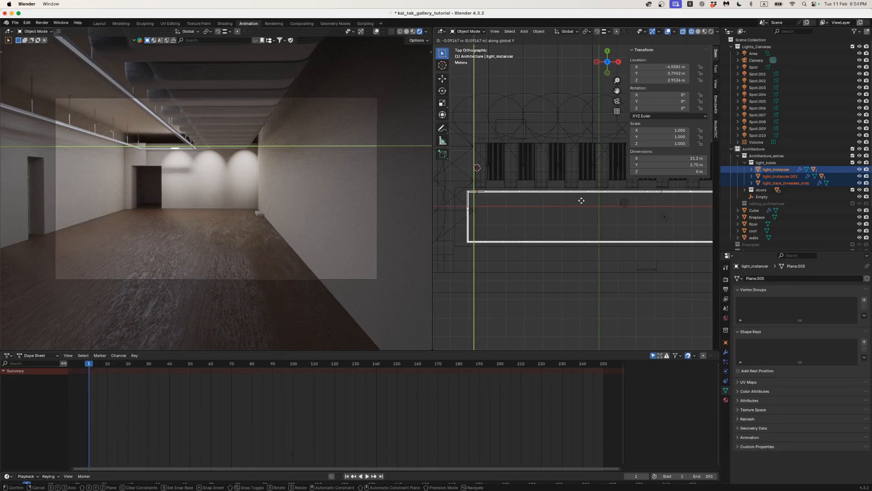
click(581, 200)
- Fit the Area light around the light track with a Y scale of about 3.05 and a Y location of about -0.66 m
click(466, 193)
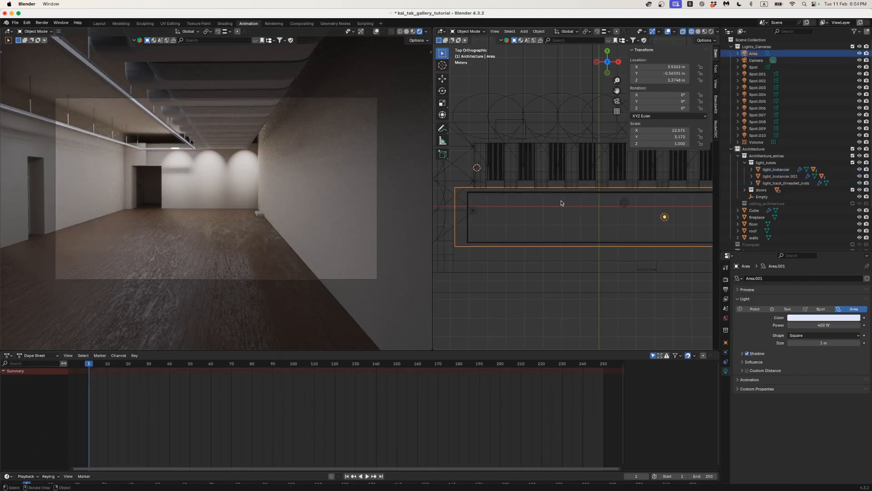
key(s)
key(y)
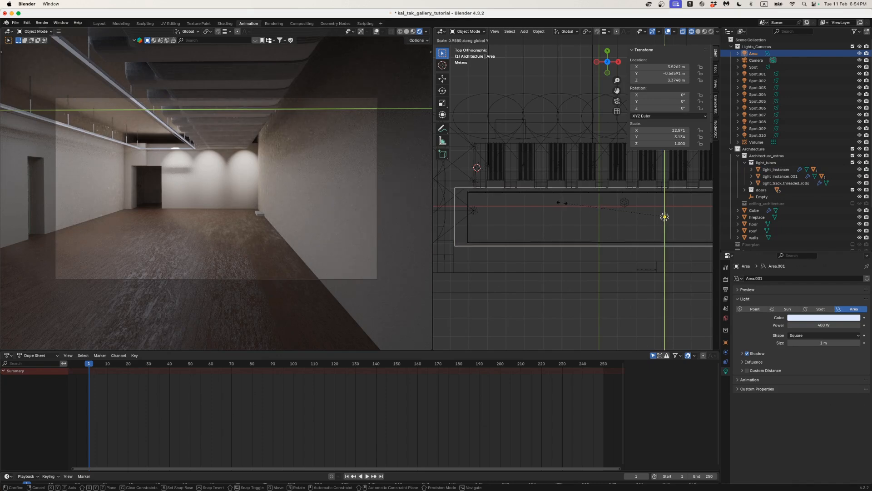
click(564, 207)
key(g)
key(y)
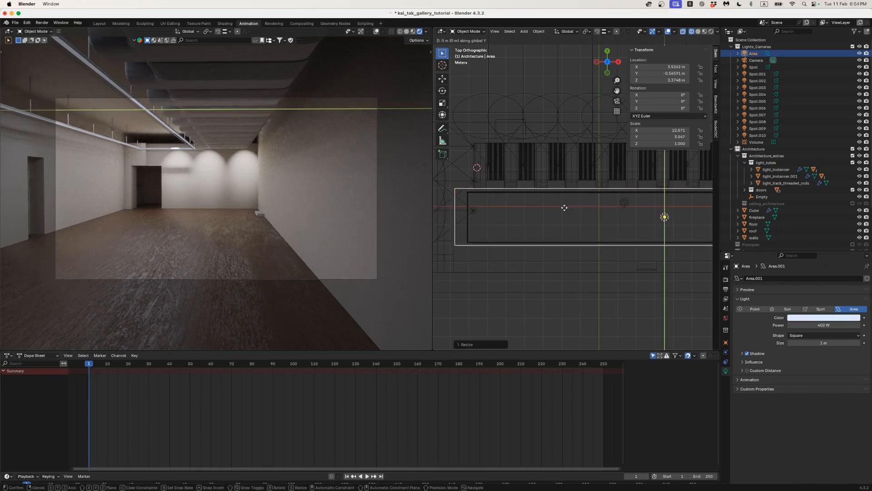
click(566, 211)
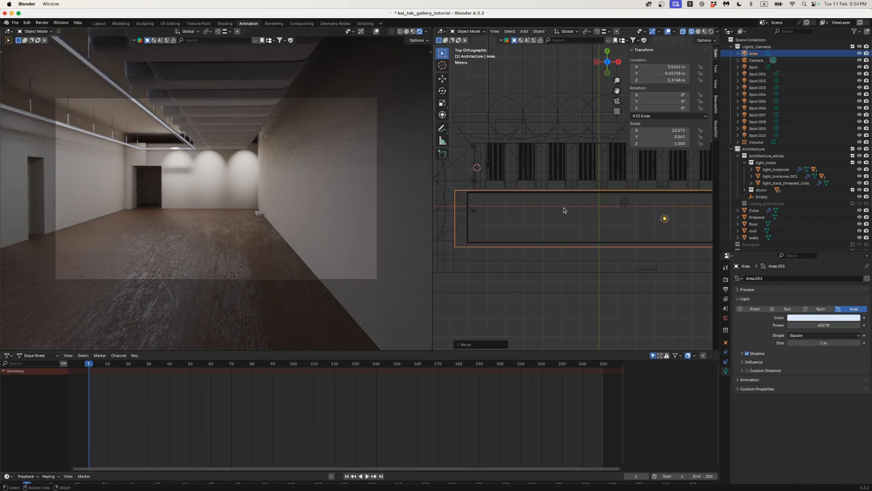
middle_drag(558, 203, 490, 136)
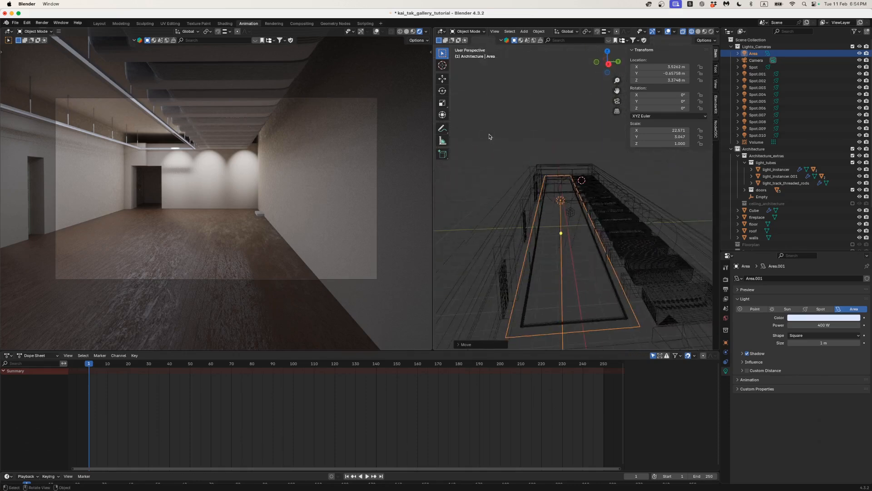
- Select the spotlights Spot.001 through Spot.010 and show them in the right orthographic view
click(757, 74)
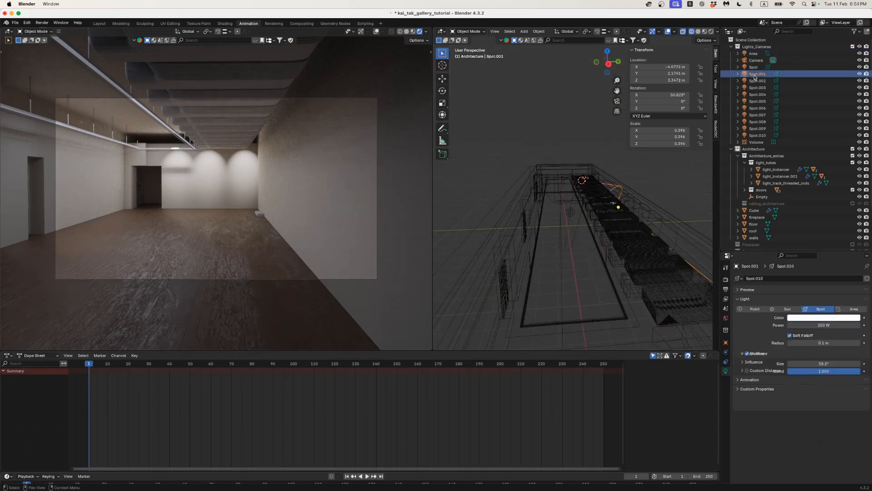
click(608, 64)
scroll(613, 190, up, 4)
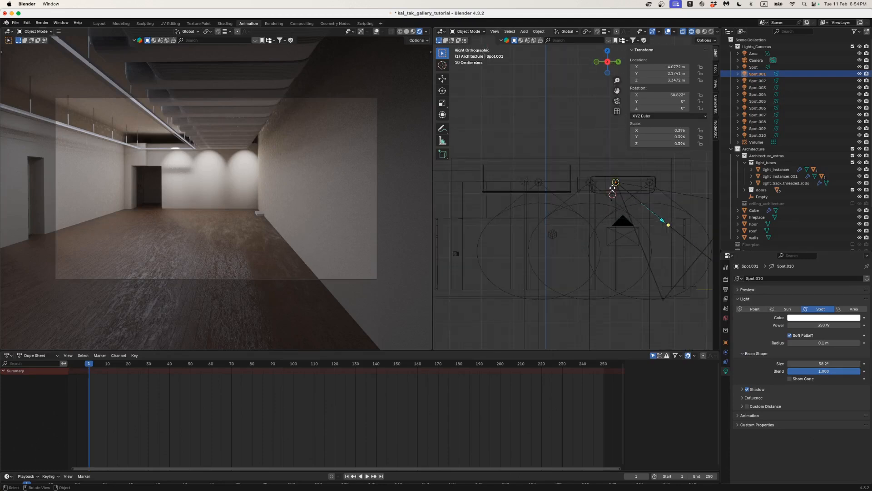
scroll(613, 187, down, 3)
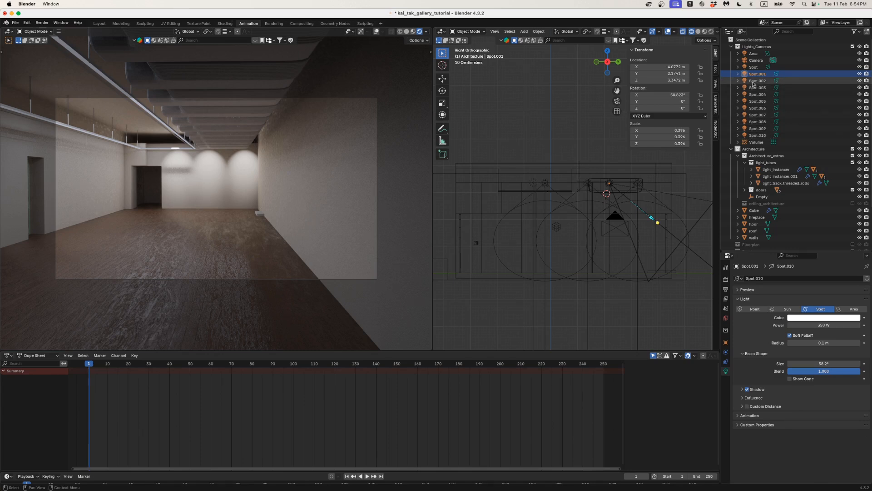
shift+click(758, 135)
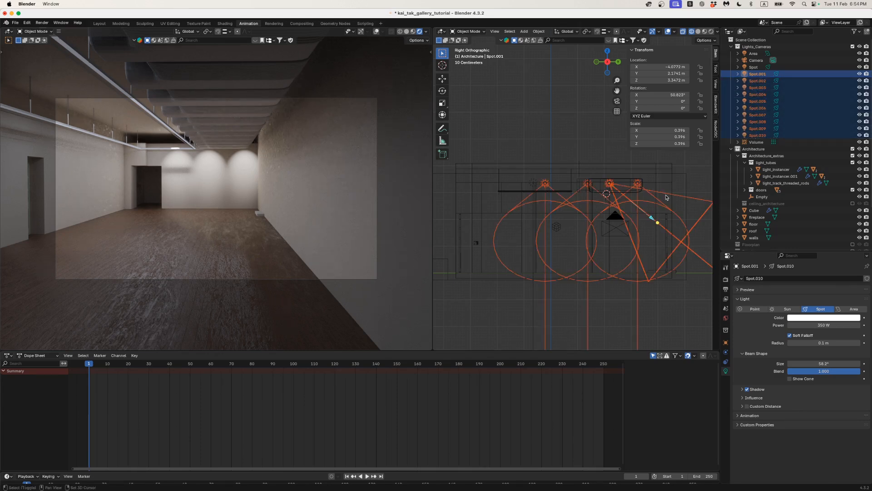
scroll(666, 197, up, 2)
scroll(600, 200, up, 1)
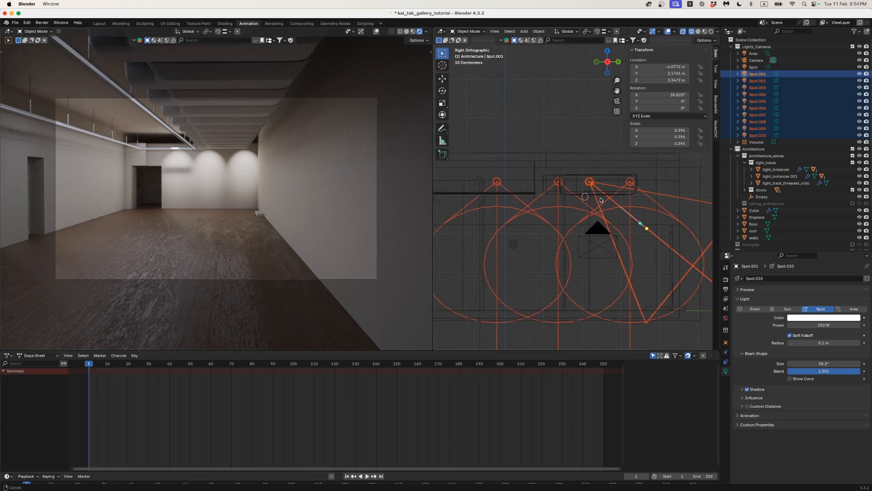
key(g)
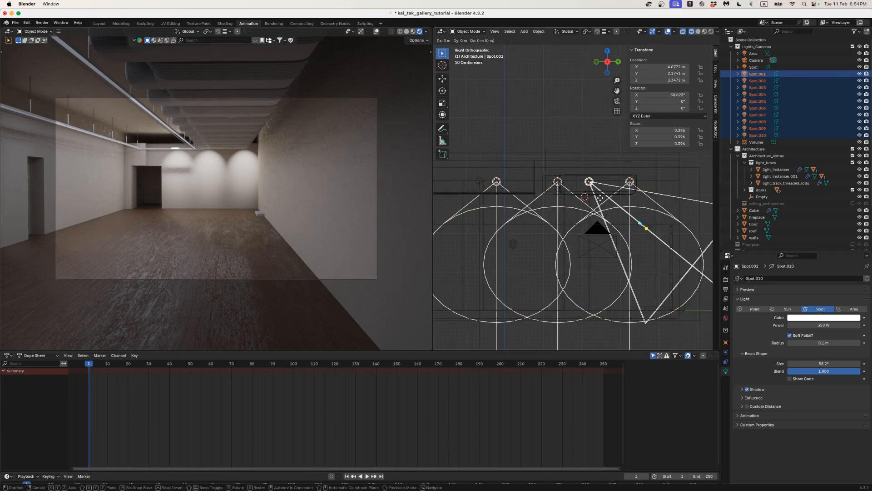
key(z)
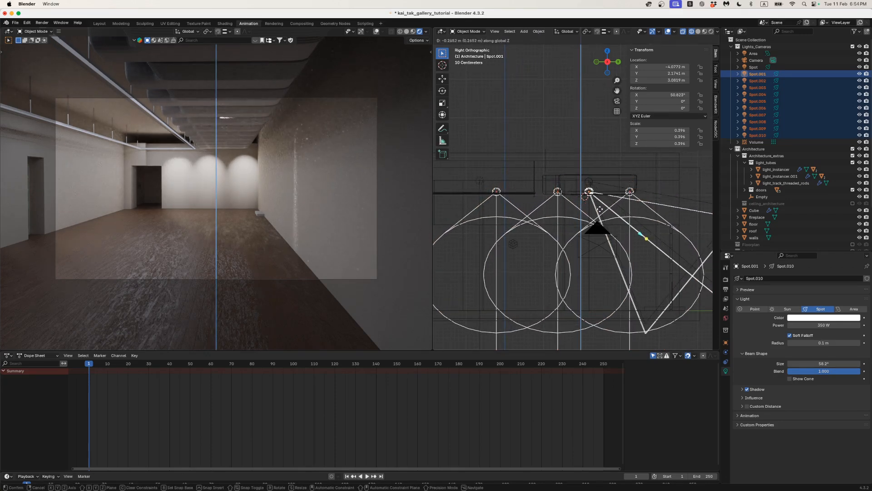
click(625, 186)
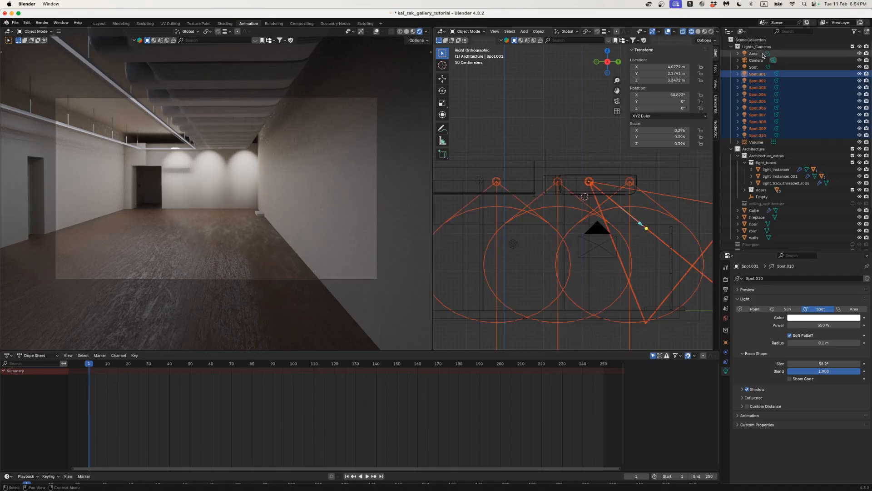
- Add Spot to the selected spotlights and lower them all by about 0.43 m, to a Z location of about 2.91 m
ctrl+click(755, 68)
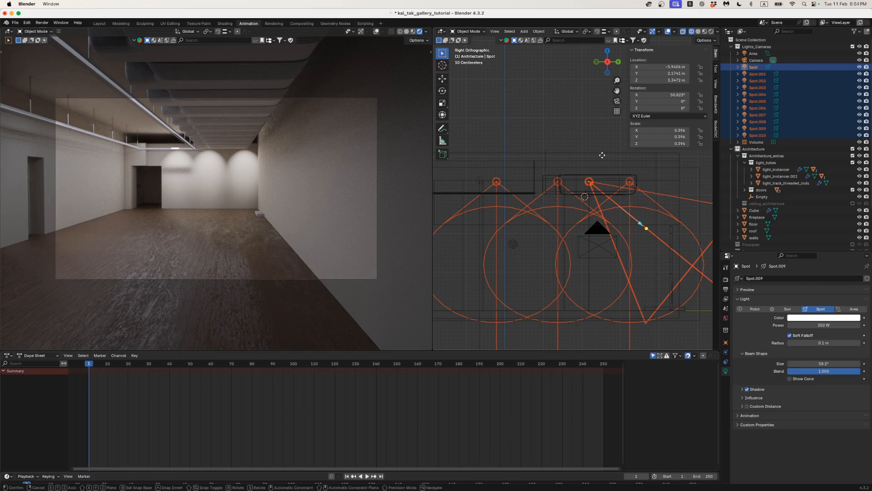
key(g)
key(z)
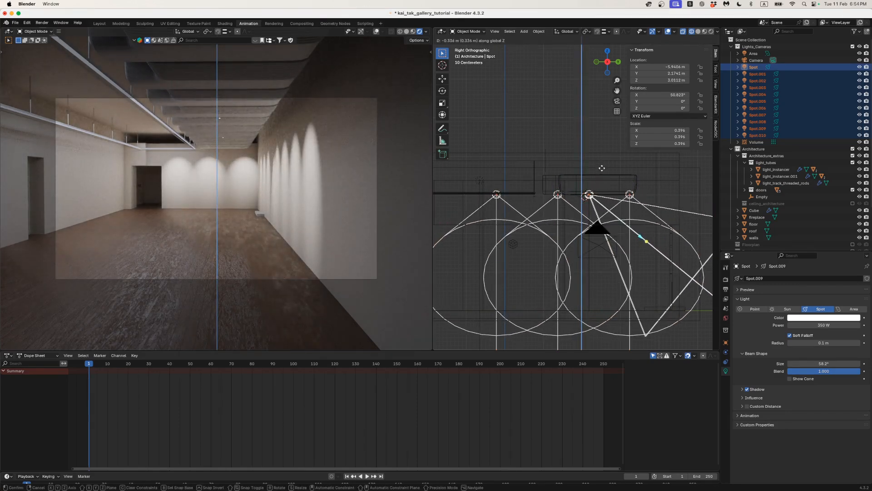
key(Escape)
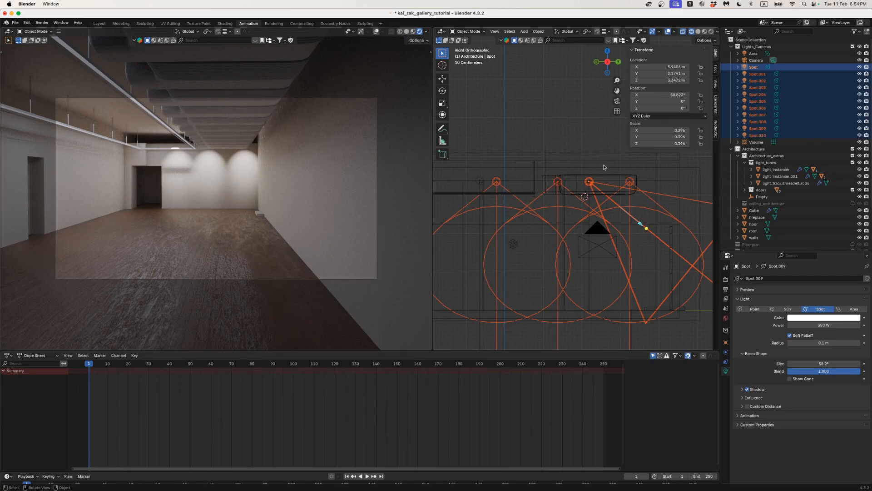
key(g)
key(z)
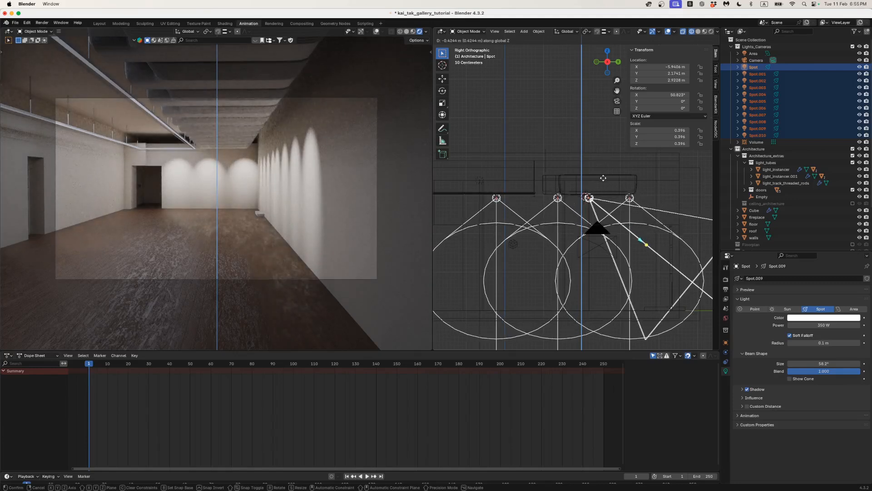
click(603, 178)
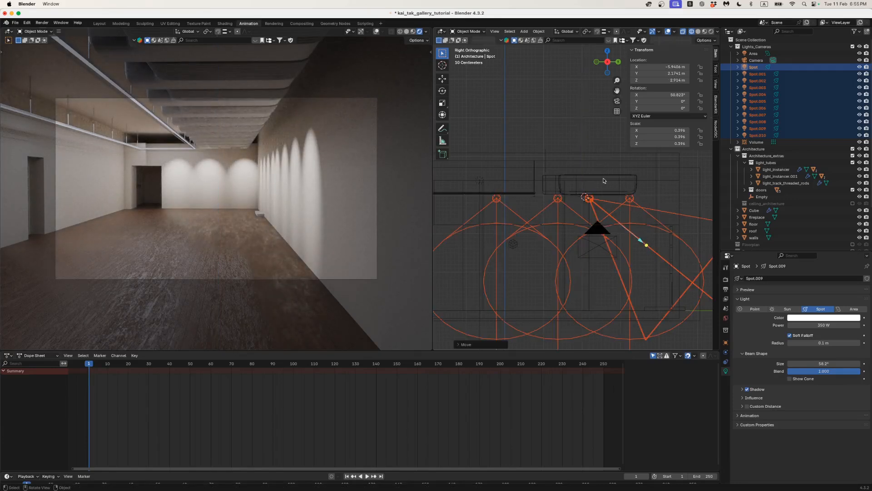
click(576, 111)
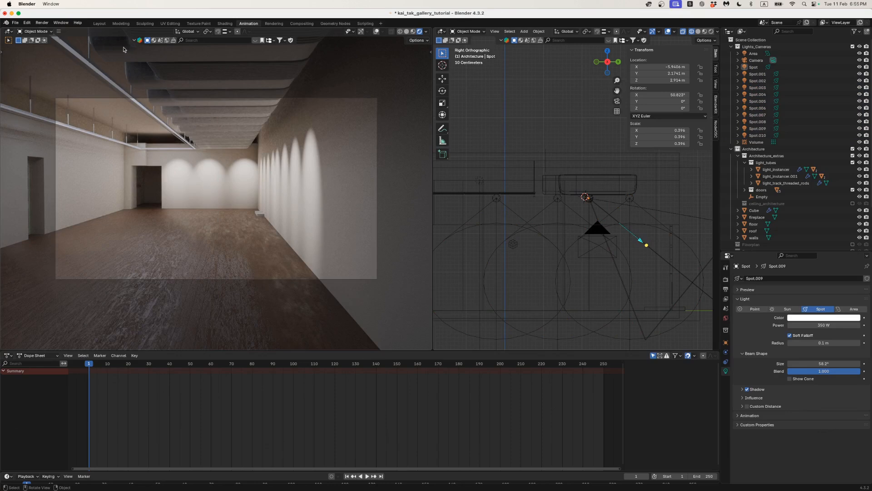
- Render a still image of the gallery with the lowered spotlights and close the render window after viewing it
click(42, 24)
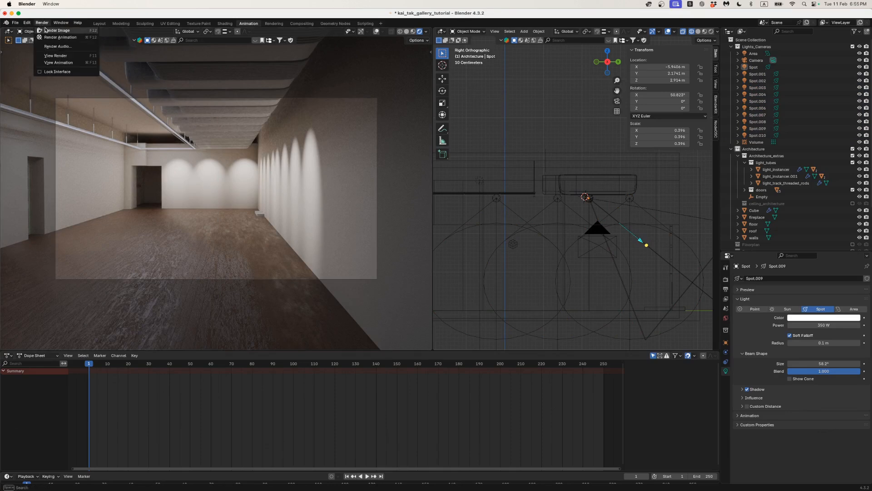
click(51, 30)
drag(168, 79, 166, 43)
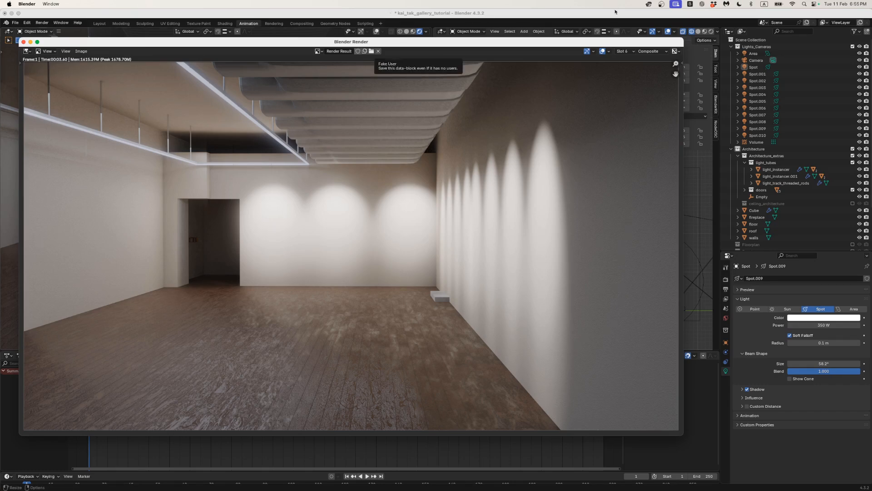
key(Escape)
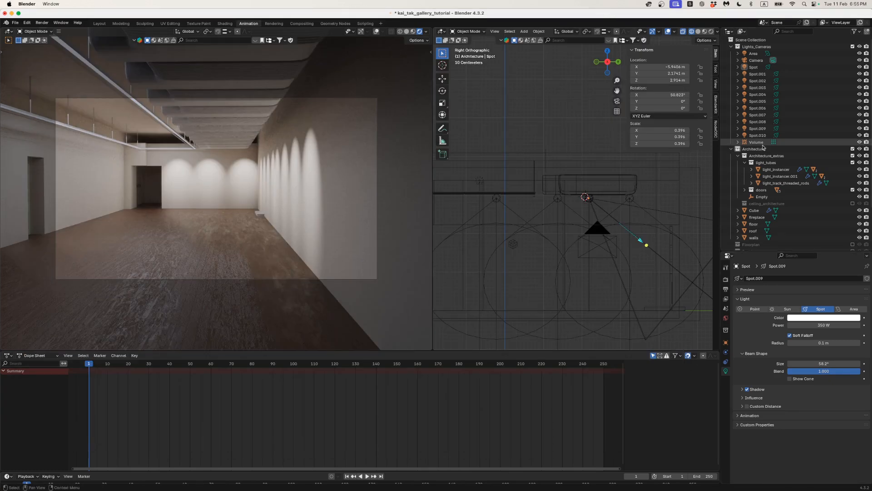
- Bake the light cache of the Volume light probe
click(756, 142)
click(825, 374)
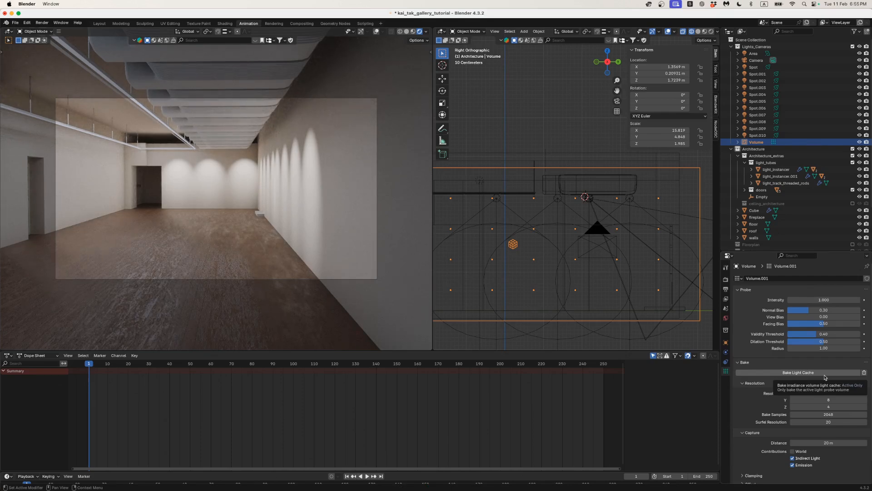
- Render a new still image of the gallery into Slot 7 of the render result
click(42, 23)
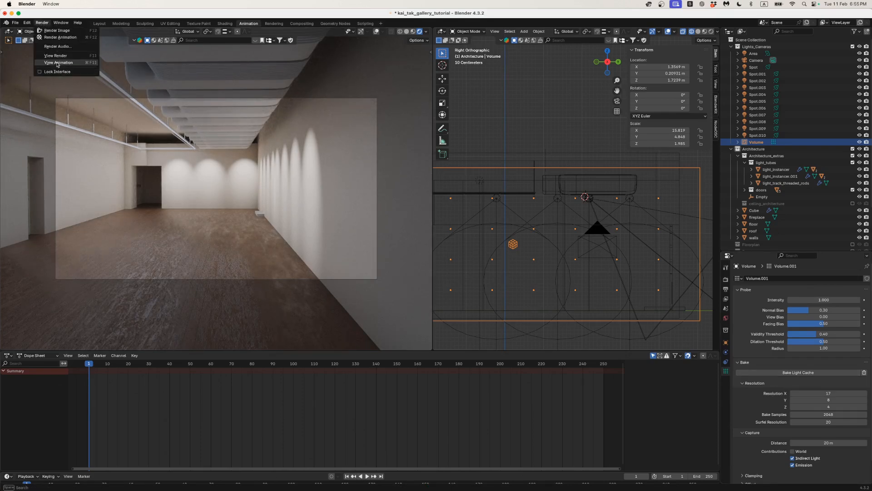
click(55, 55)
click(623, 51)
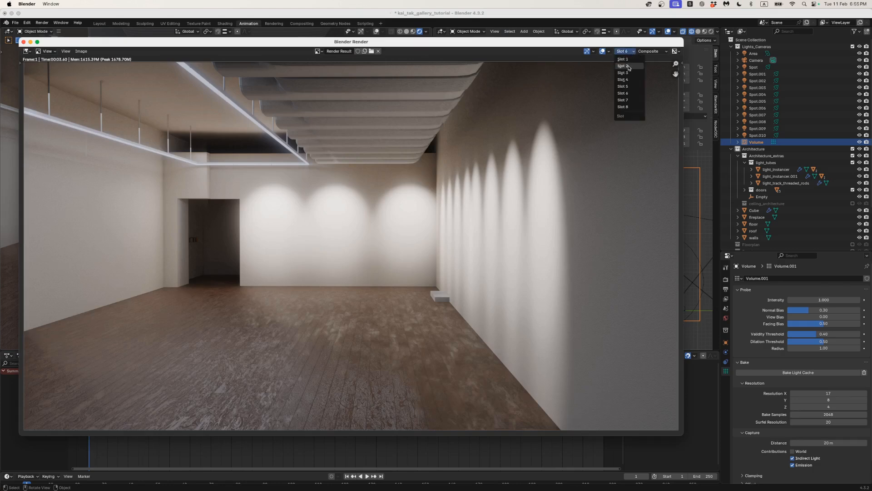
click(626, 60)
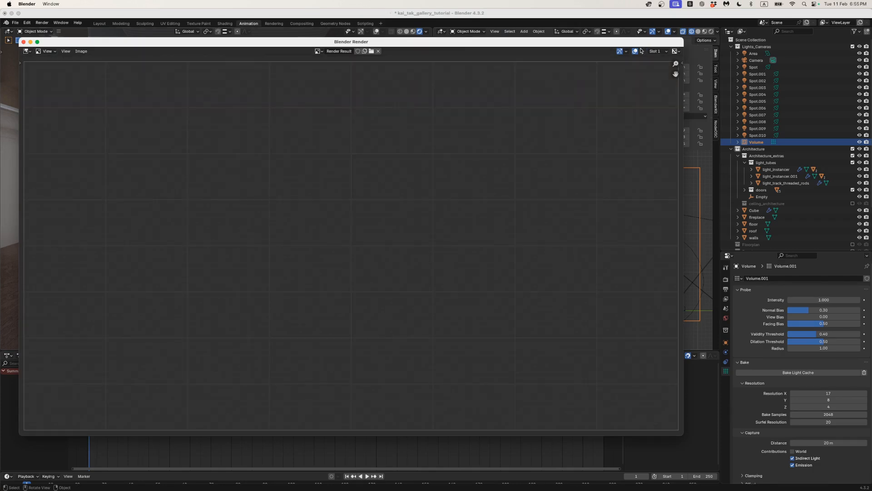
click(654, 52)
click(655, 101)
click(42, 22)
click(41, 22)
click(48, 29)
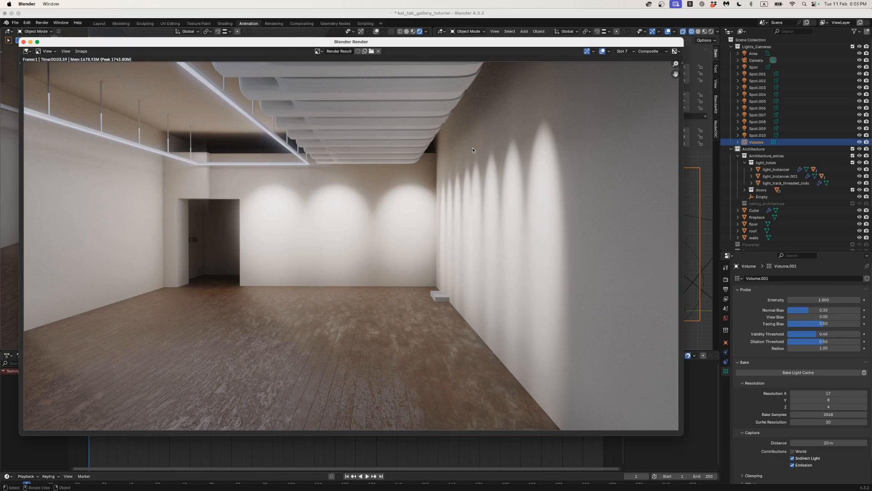
- Compare the gallery renders stored in Slot 6 and Slot 7
click(629, 52)
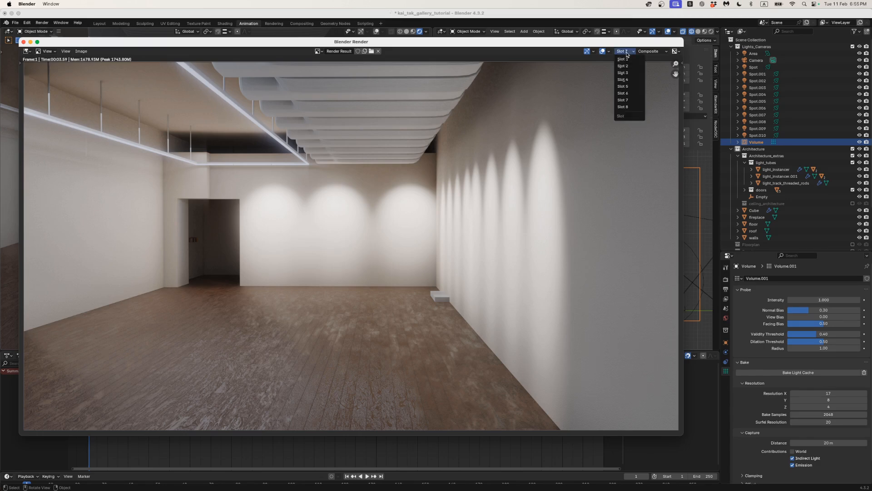
click(627, 94)
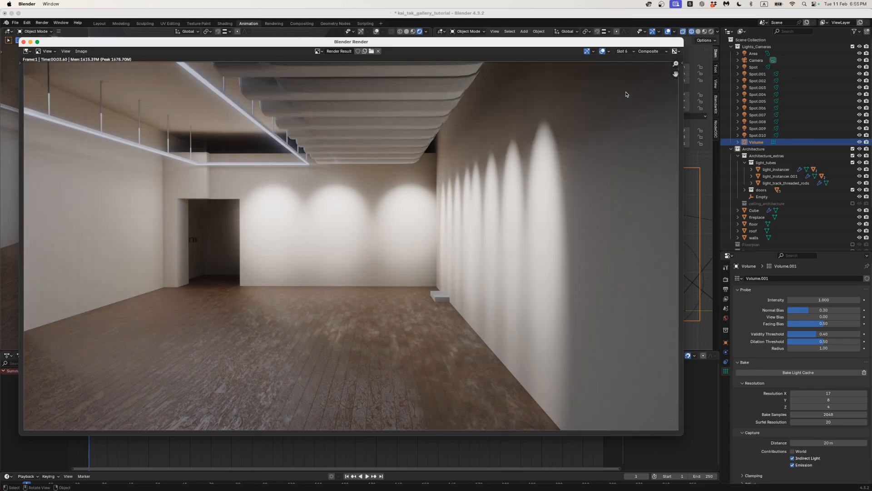
click(626, 51)
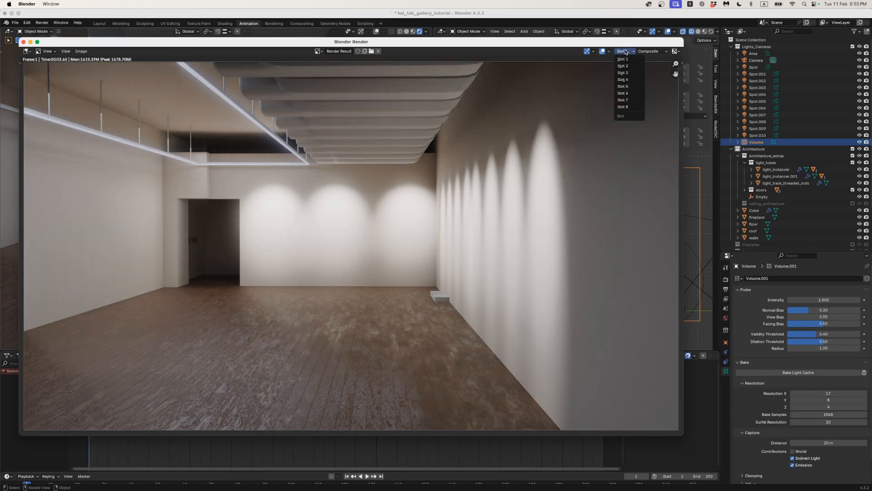
click(627, 100)
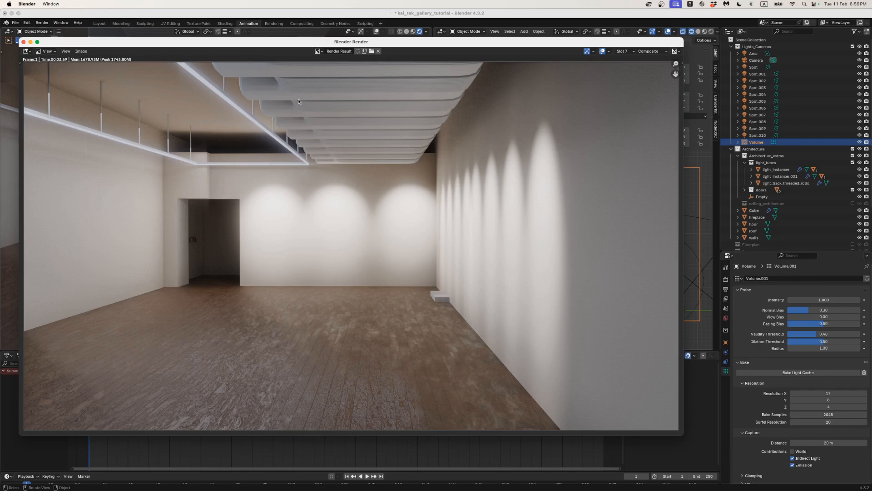
- Compare the render side by side with the reference photo AVA_gallery_photo_3 in Preview, and close the render window
drag(325, 43, 299, 19)
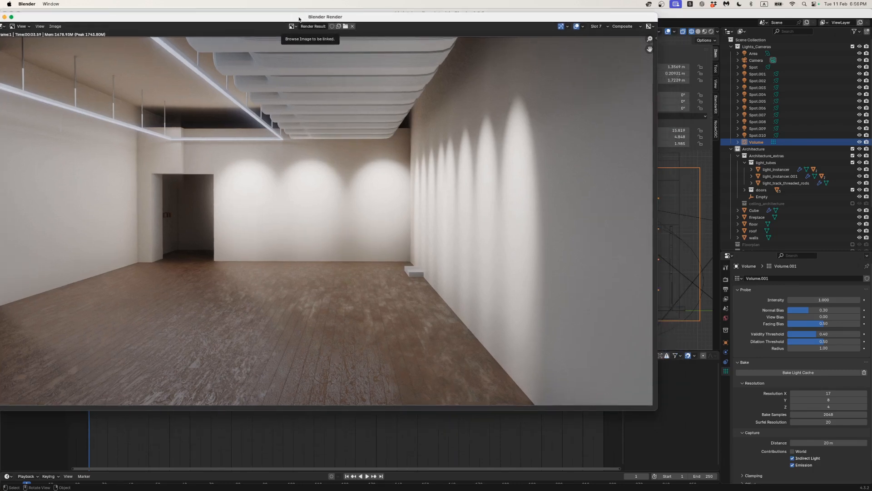
drag(656, 411, 463, 404)
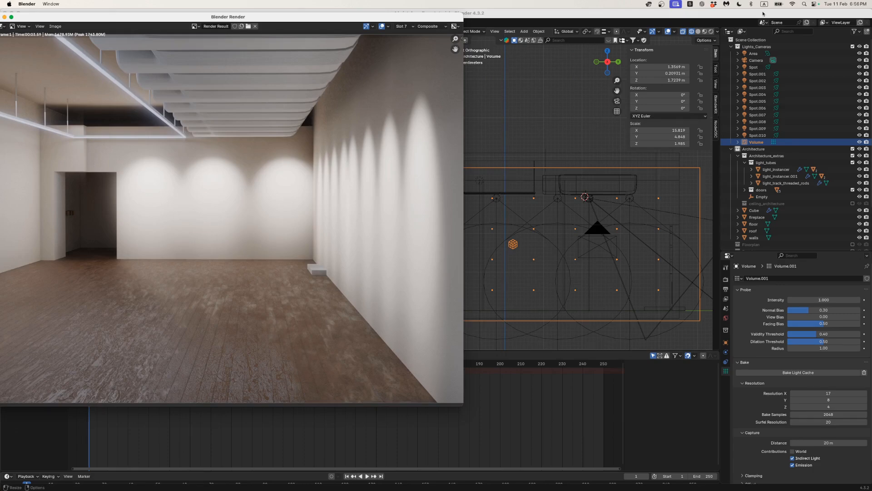
key(super+Tab)
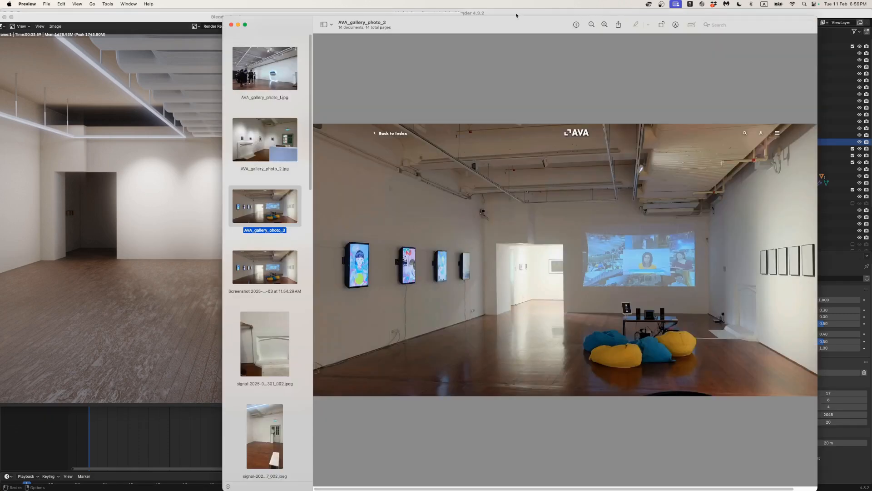
drag(515, 23, 565, 7)
click(254, 18)
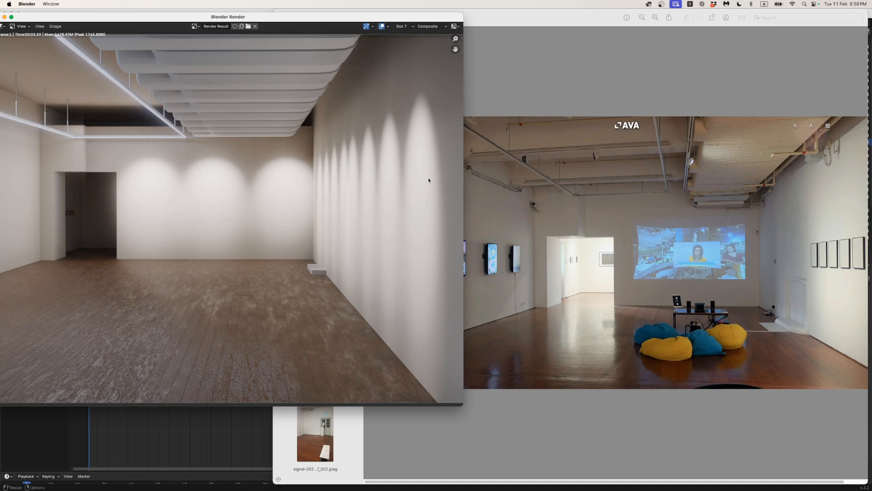
key(Escape)
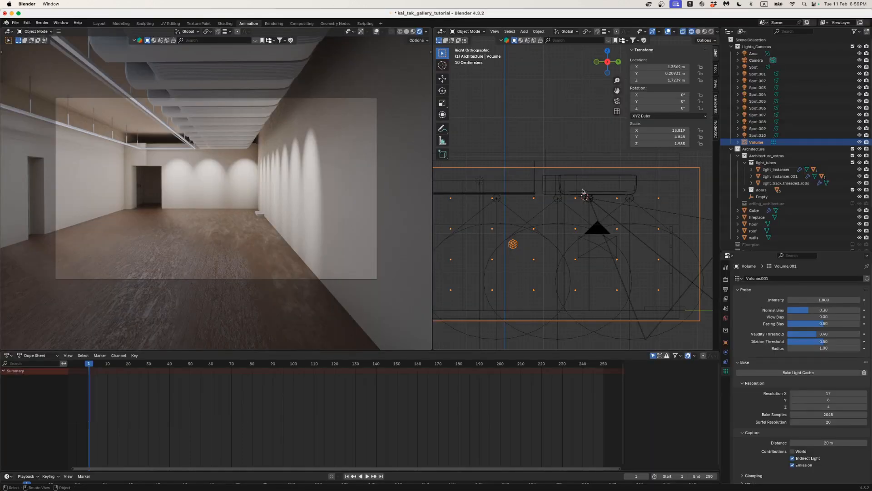
- Isolate the ceiling fixture Cube in local view and turn off its Array modifier's viewport display
scroll(560, 191, down, 3)
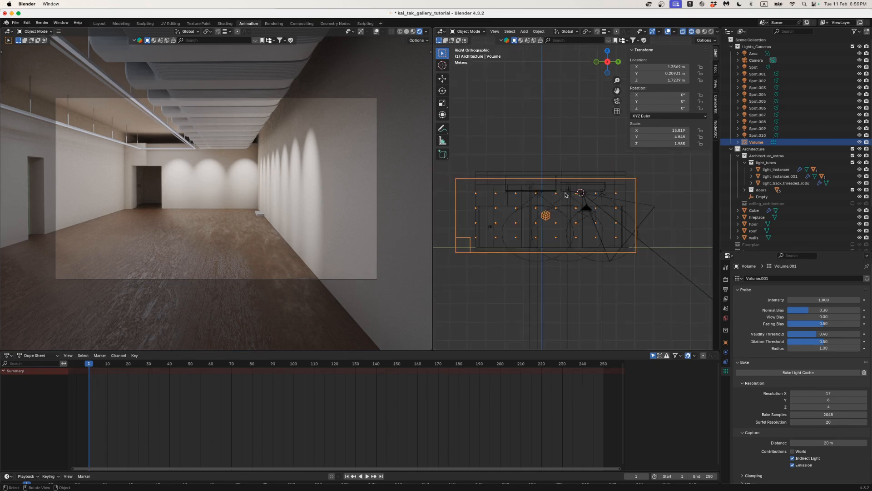
middle_drag(566, 194, 540, 195)
click(574, 191)
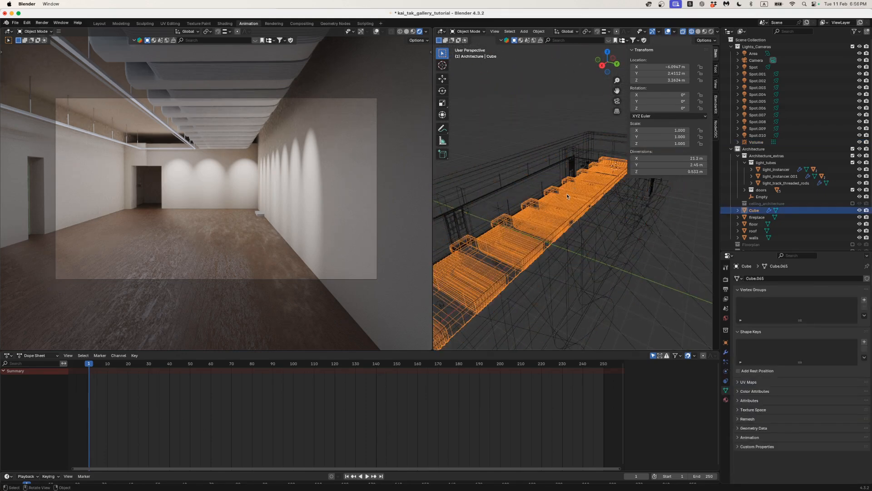
click(567, 196)
click(579, 204)
key(KP_Divide)
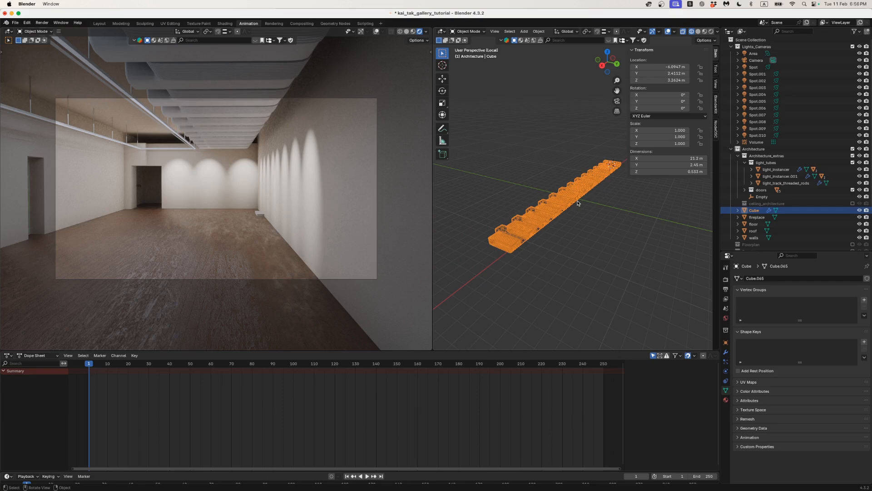
click(725, 352)
click(836, 298)
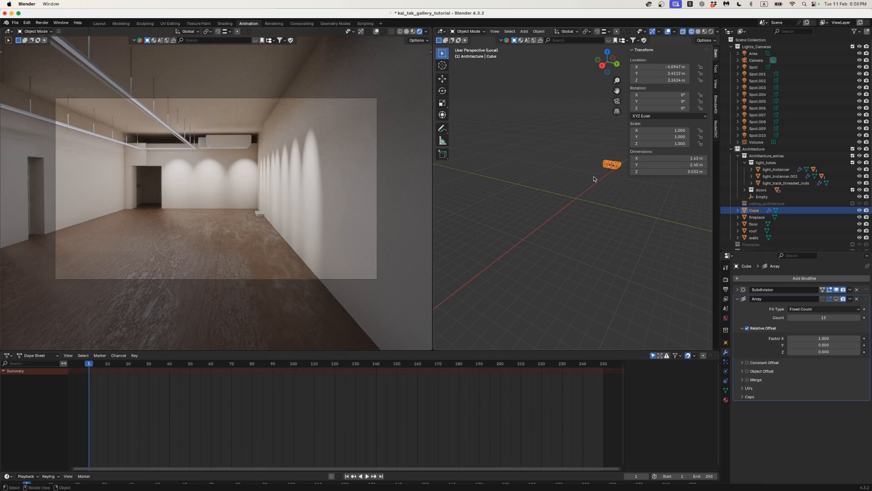
- Frame the isolated ceiling fixture in the 3D viewport and switch it from wireframe to solid shading
middle_drag(595, 179, 604, 179)
click(495, 31)
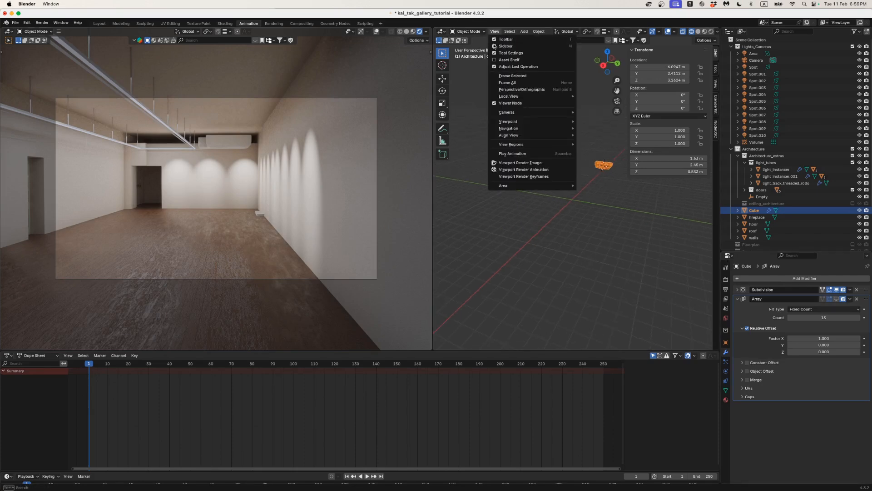
click(519, 77)
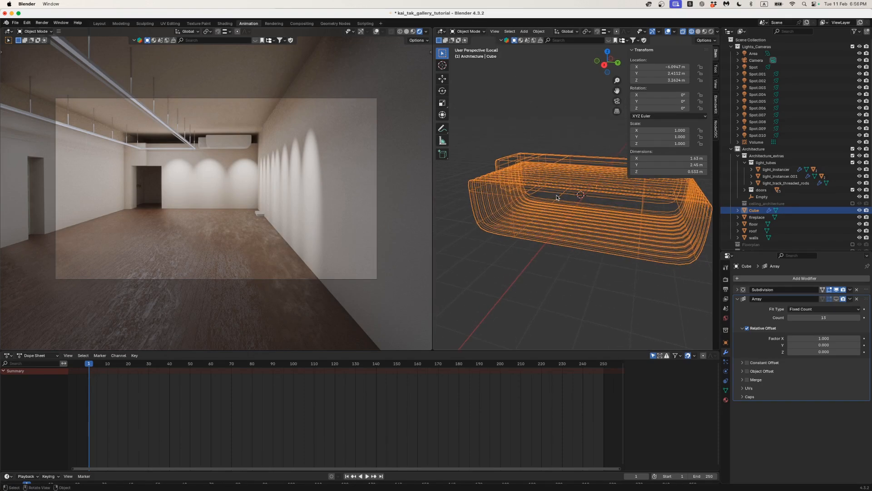
key(shift+z)
key(shift+d)
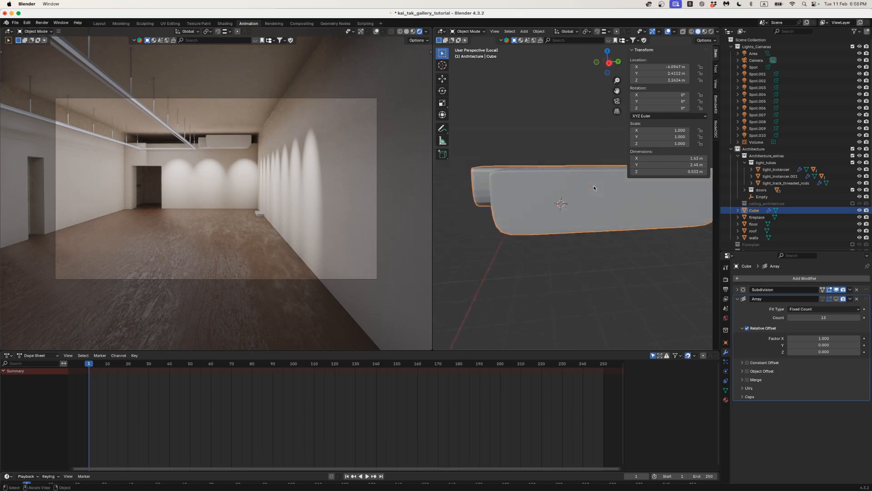
click(547, 200)
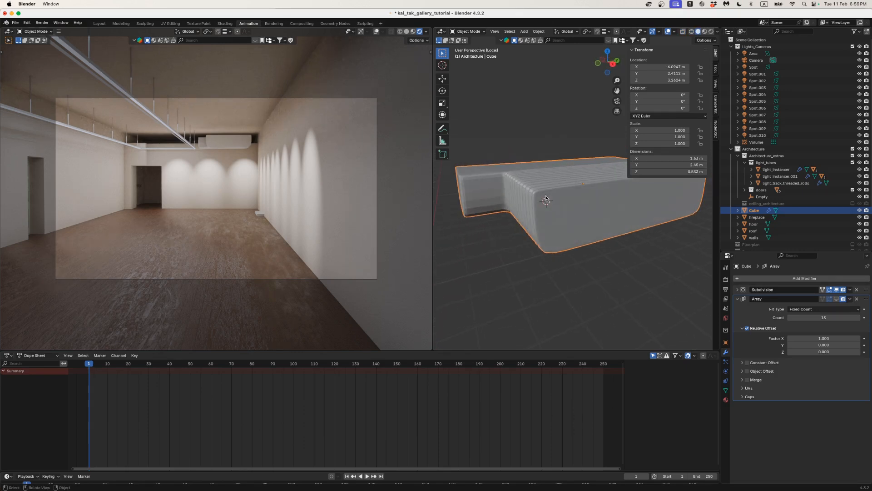
- Add one horizontal loop cut around the fixture's sides at about mid-height in Edit Mode
key(Tab)
middle_drag(536, 197, 487, 205)
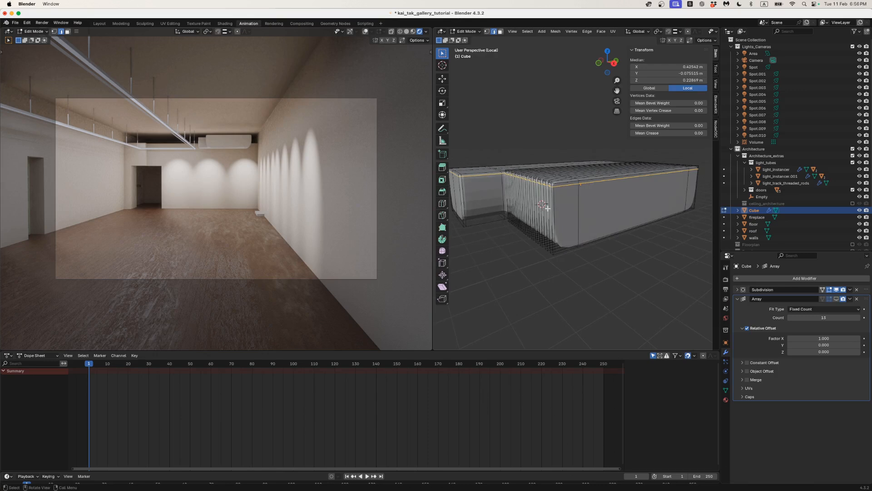
click(443, 203)
click(530, 212)
mouse_move(531, 213)
middle_down()
mouse_move(528, 198)
mouse_move(539, 197)
middle_up()
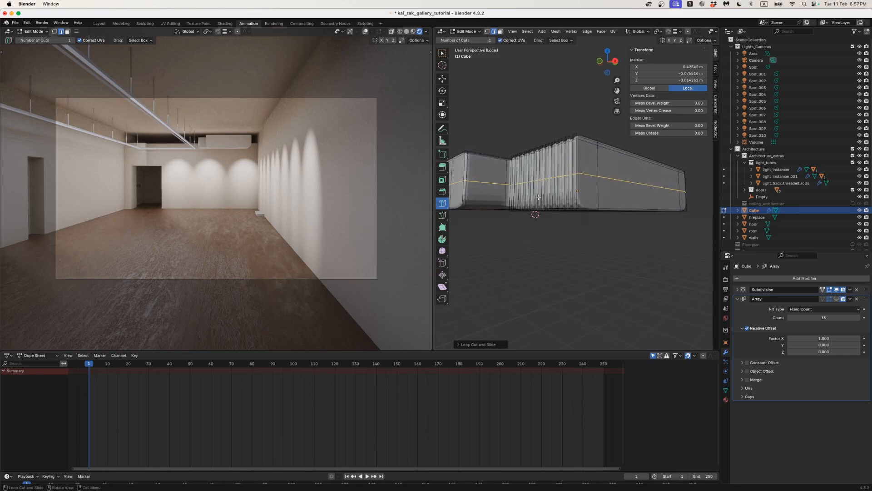
- Lower the new edge loop about 0.07 m along Z and return to Object Mode
key(g)
key(z)
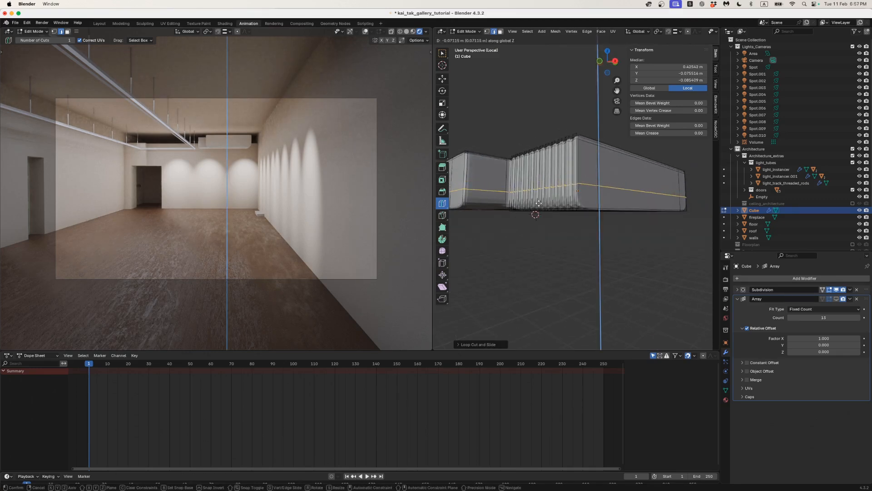
click(539, 204)
mouse_move(539, 203)
middle_down()
mouse_move(543, 188)
mouse_move(537, 201)
middle_up()
key(Tab)
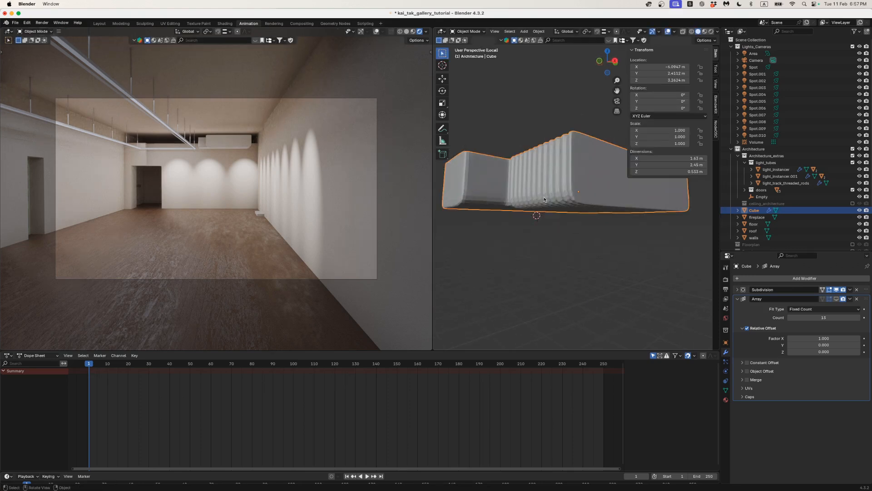
- Turn the Array modifier's viewport display back on for the fixture and exit local view
scroll(545, 199, down, 2)
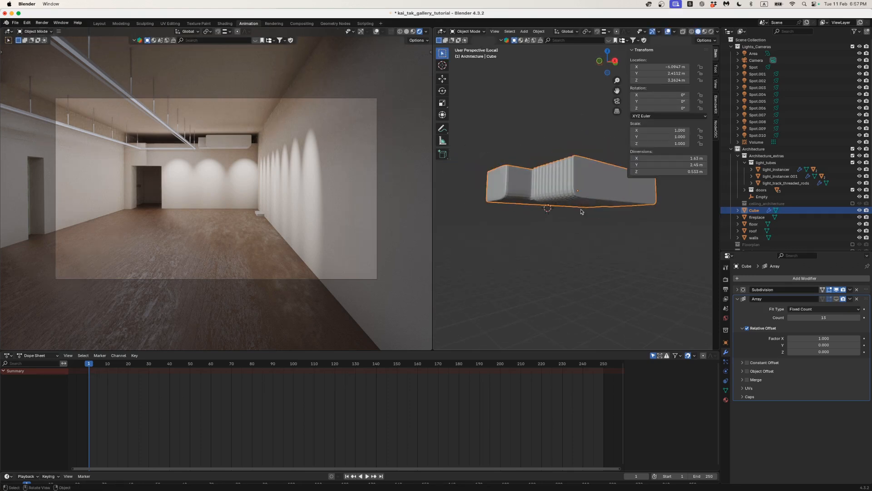
click(837, 299)
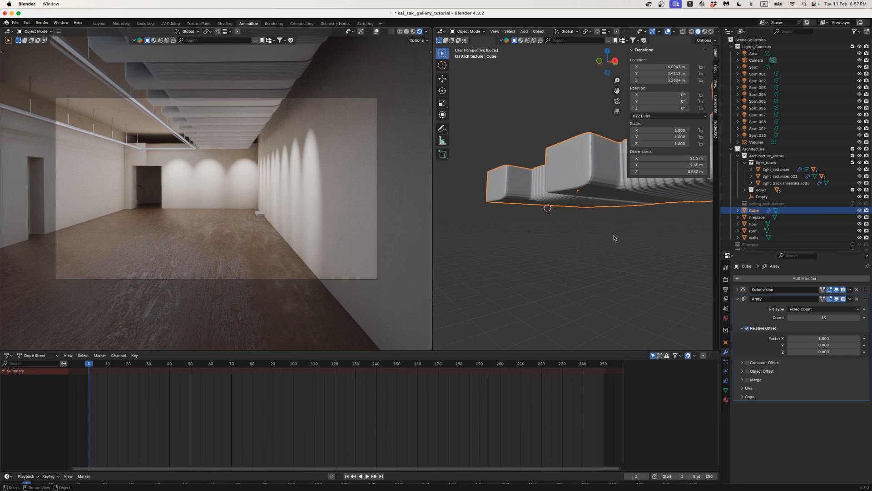
scroll(617, 237, down, 2)
middle_drag(622, 237, 624, 217)
key(slash)
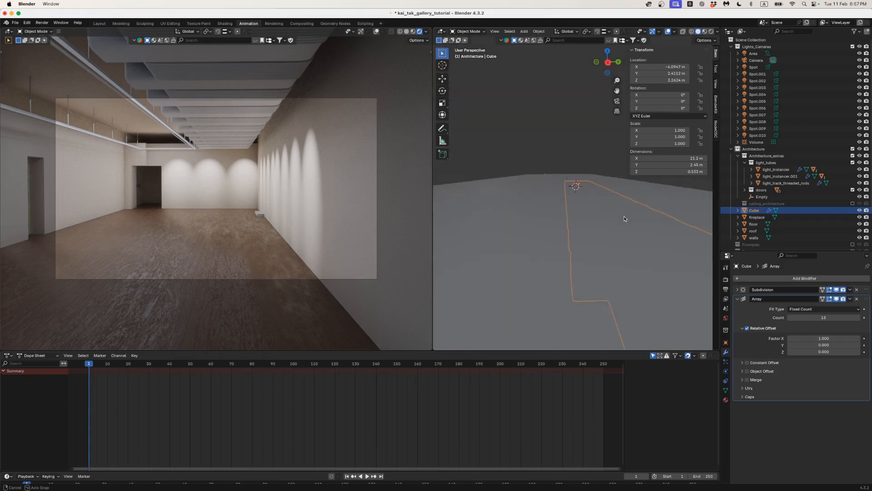
- Assign the existing Procedural Drywall material to the ceiling fixture Cube in the Shading workspace
click(225, 23)
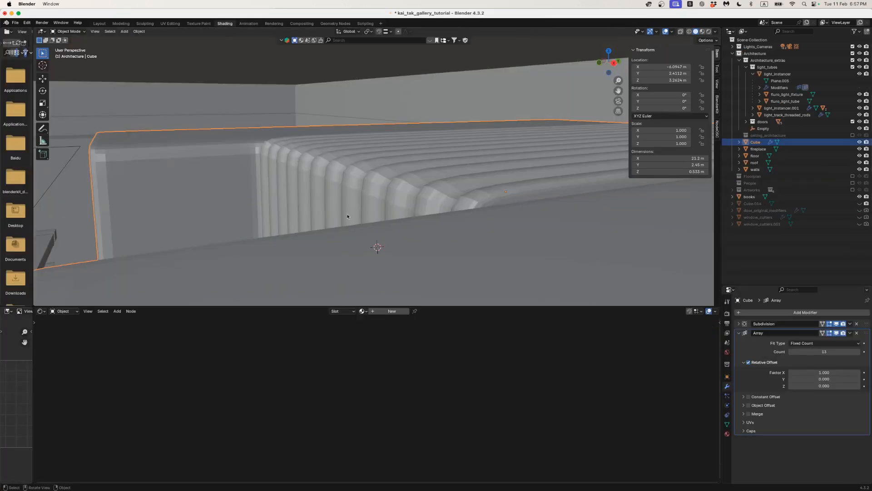
middle_drag(331, 200, 314, 181)
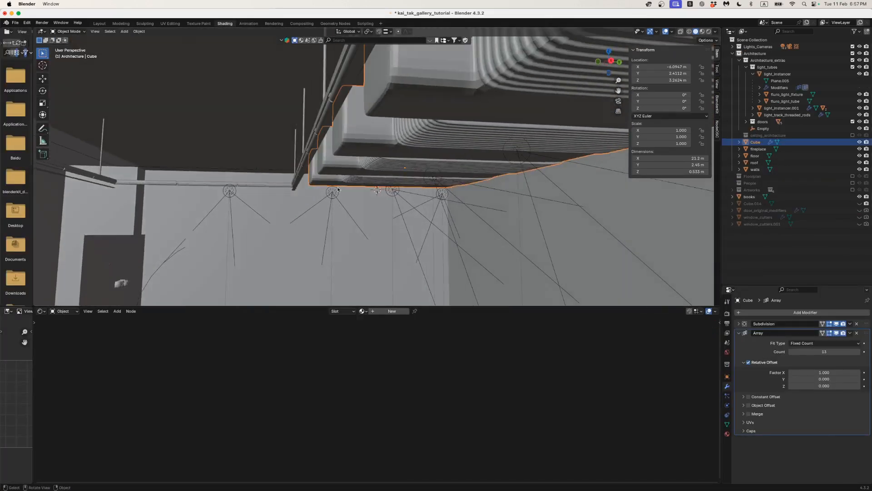
scroll(362, 190, down, 5)
click(563, 185)
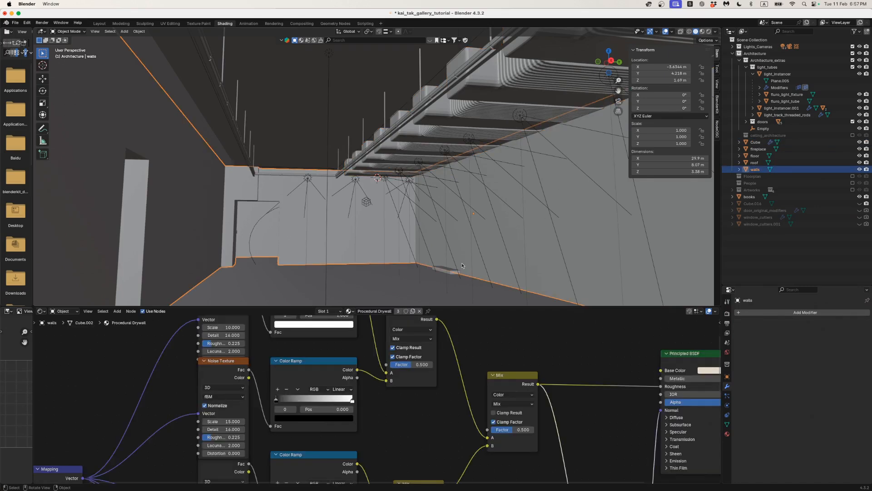
click(456, 117)
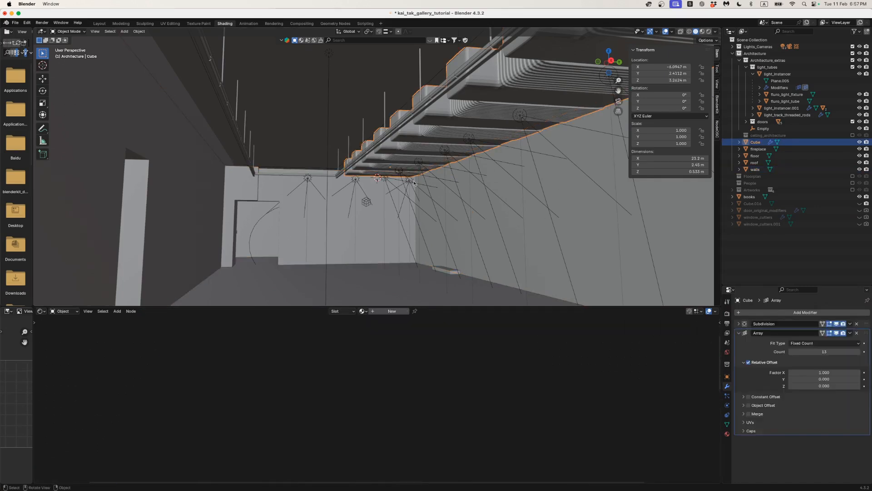
click(364, 311)
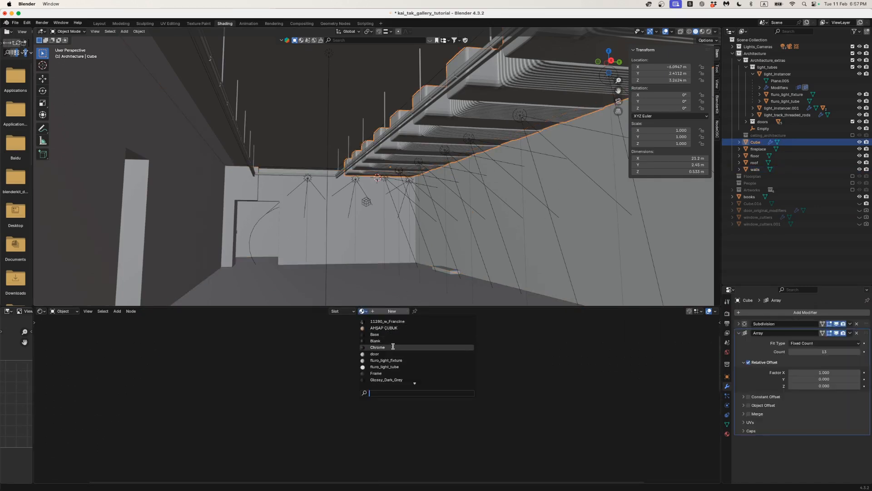
text(p)
click(394, 323)
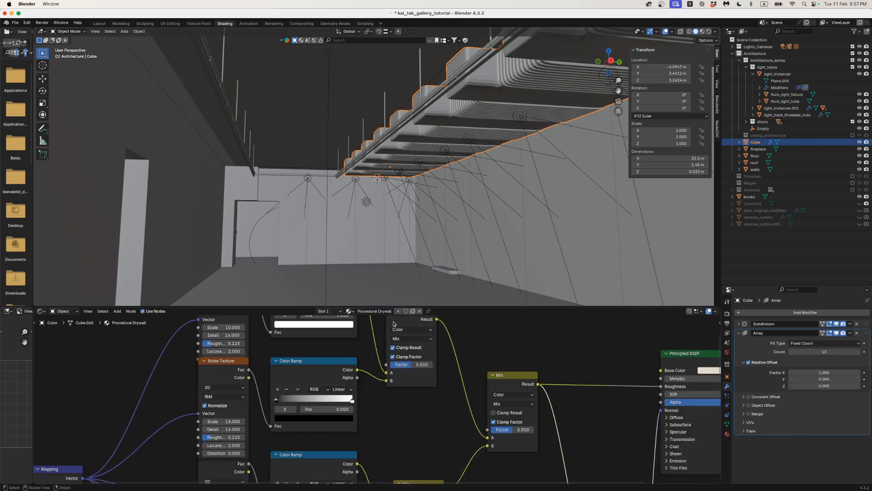
- Enable the ceiling_architecture collection and link the walls' material to ceiling_beam_1 through ceiling_beam_1.010
middle_drag(354, 158, 327, 154)
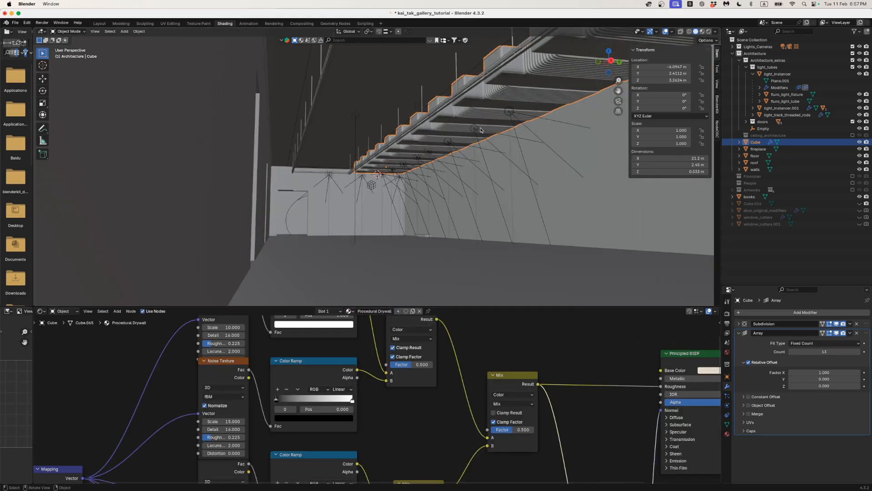
click(853, 135)
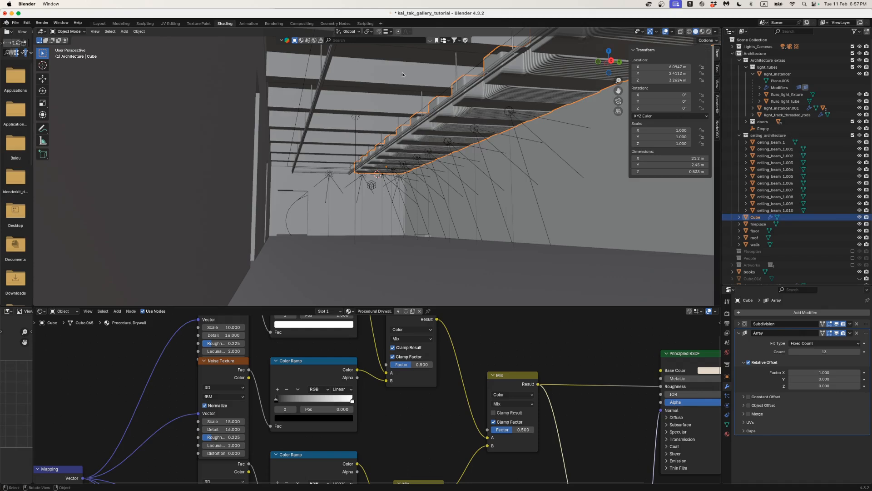
click(412, 75)
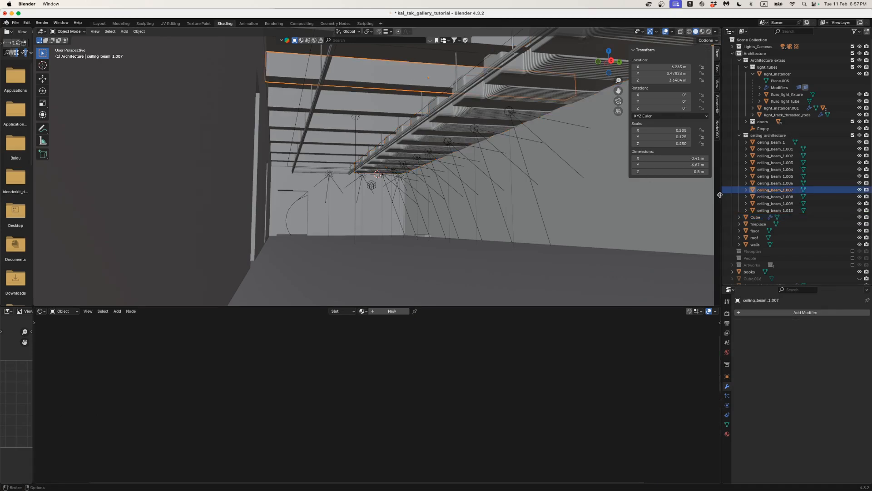
click(772, 210)
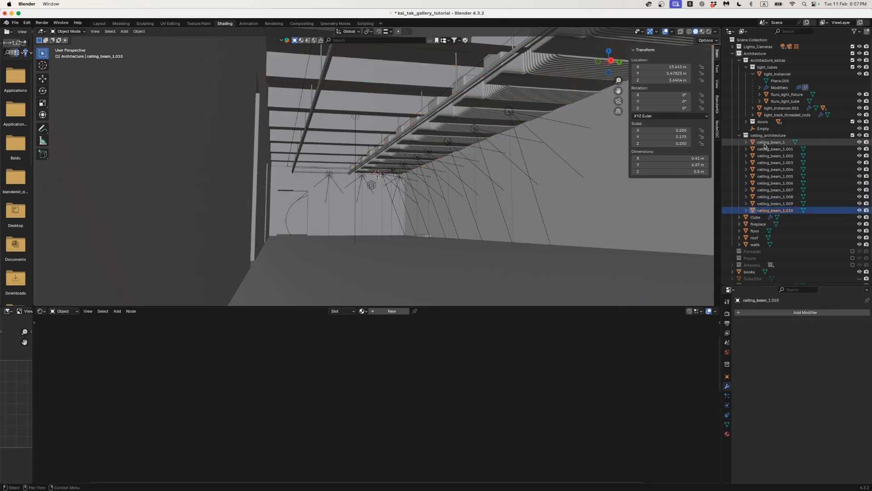
shift+click(771, 143)
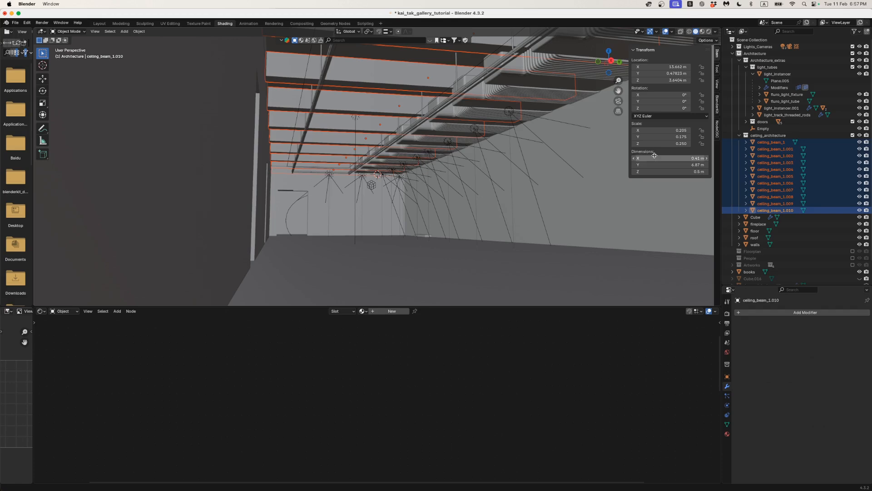
shift+click(597, 168)
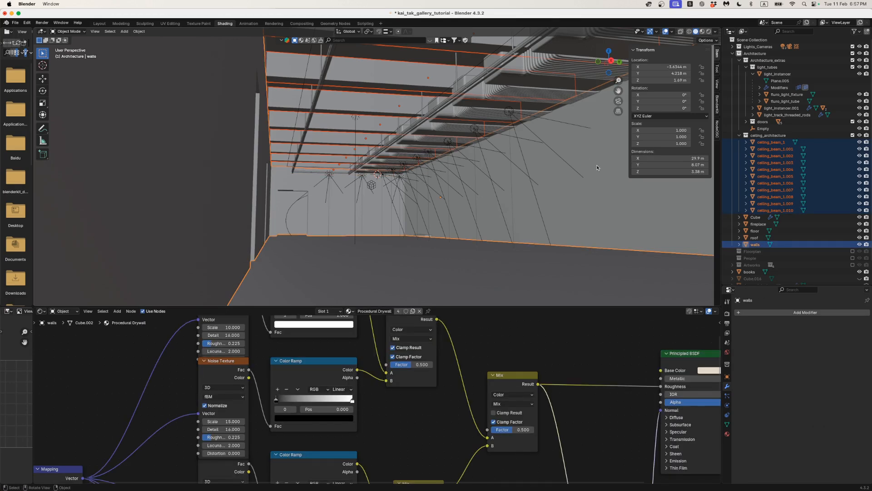
key(ctrl+l)
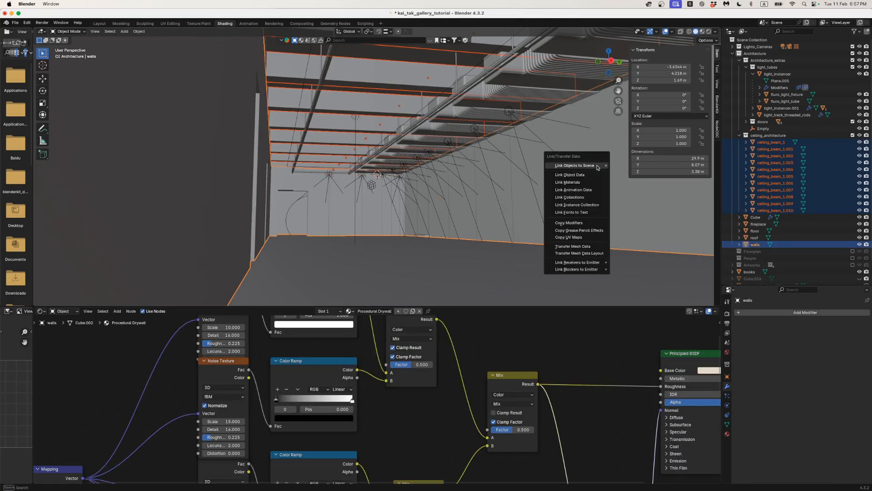
click(568, 182)
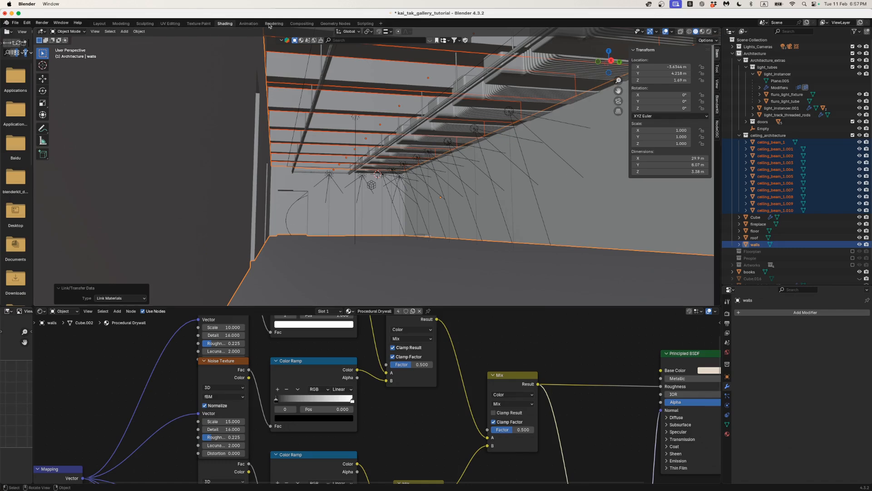
- Return to the Animation workspace, deselect everything, and set the render result to Slot 8
click(252, 24)
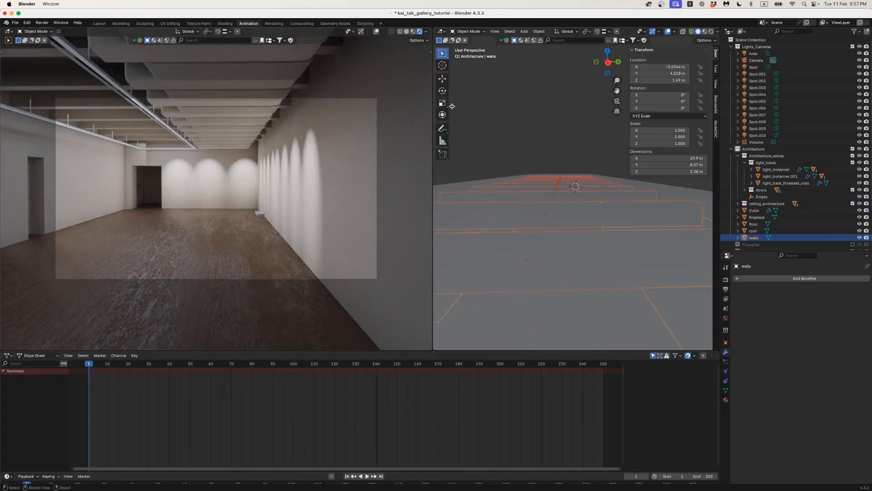
click(485, 110)
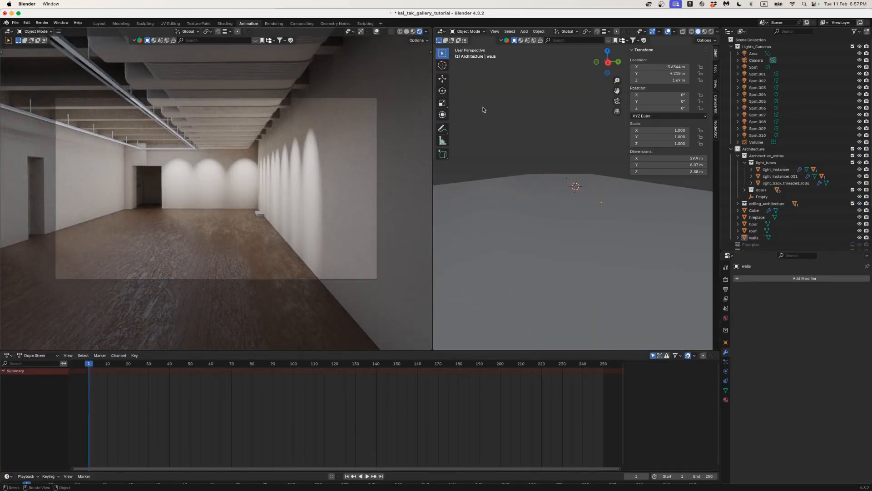
click(42, 22)
click(50, 55)
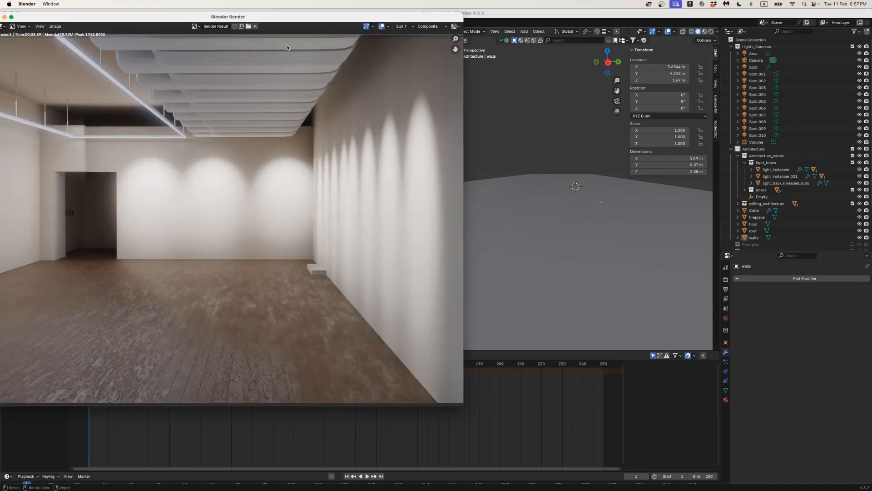
click(401, 26)
click(411, 82)
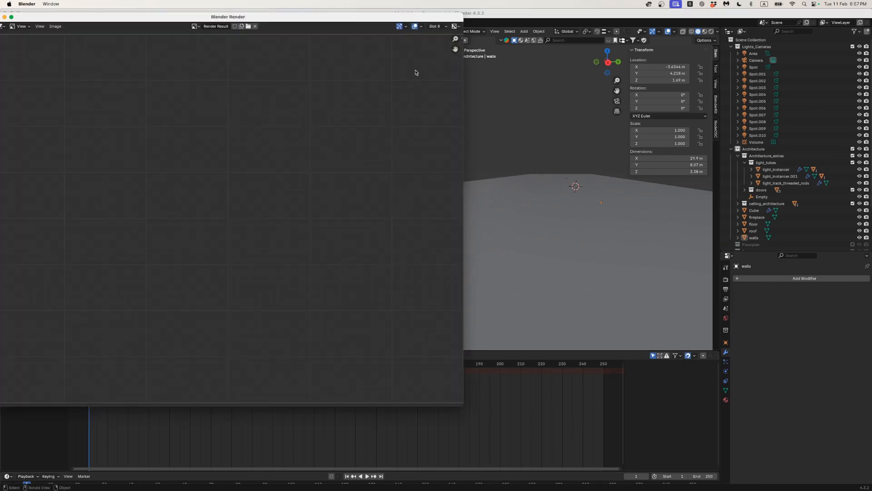
click(469, 23)
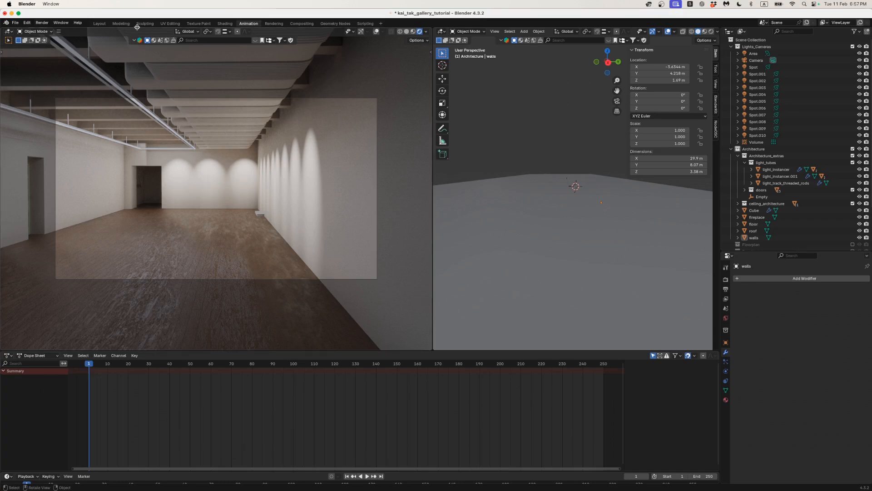
- Bake the light cache of the Volume light probe
click(767, 144)
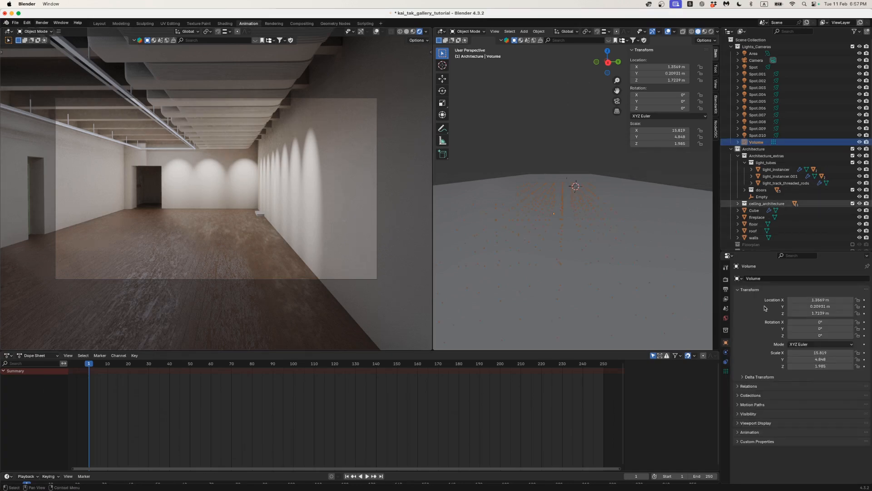
click(725, 371)
click(782, 372)
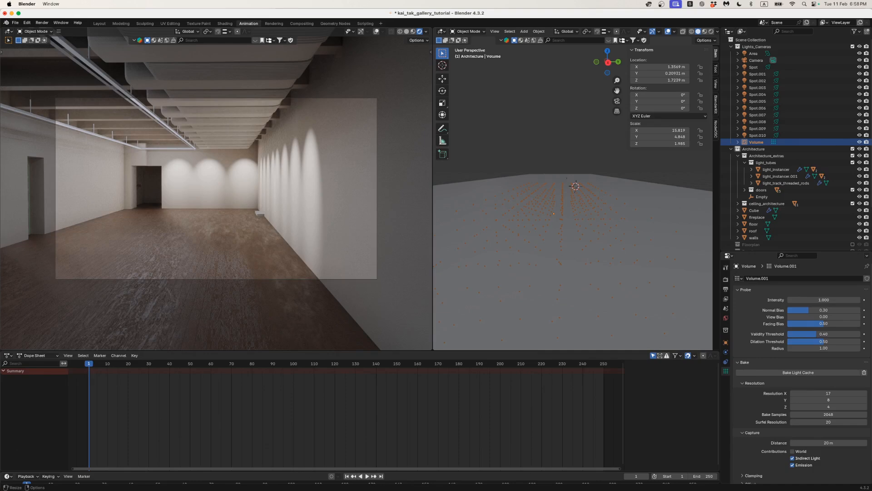
- Render a still image of the gallery with its ceiling beams and view the whole frame in the render window
click(42, 22)
click(57, 33)
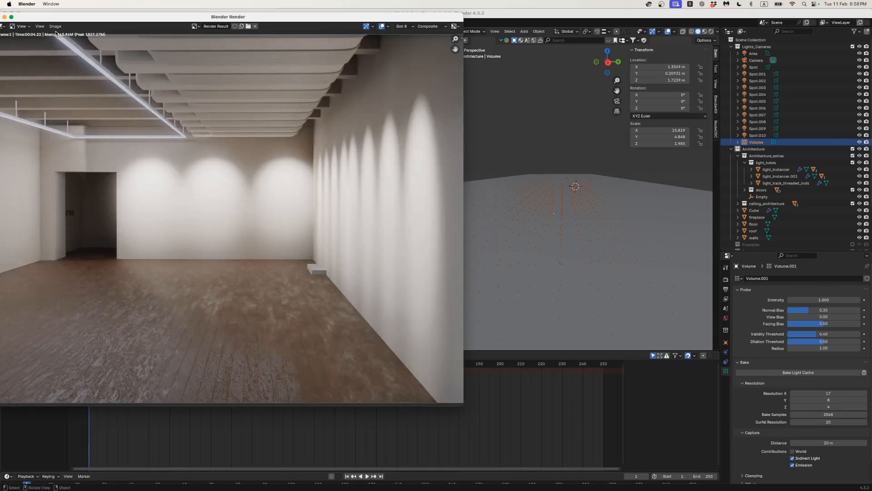
drag(120, 17, 254, 17)
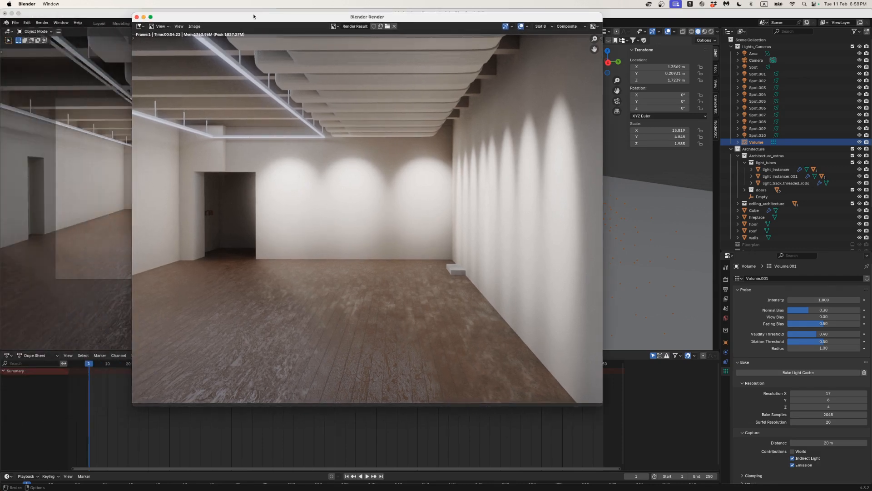
scroll(277, 129, down, 3)
scroll(276, 129, up, 2)
scroll(277, 127, down, 1)
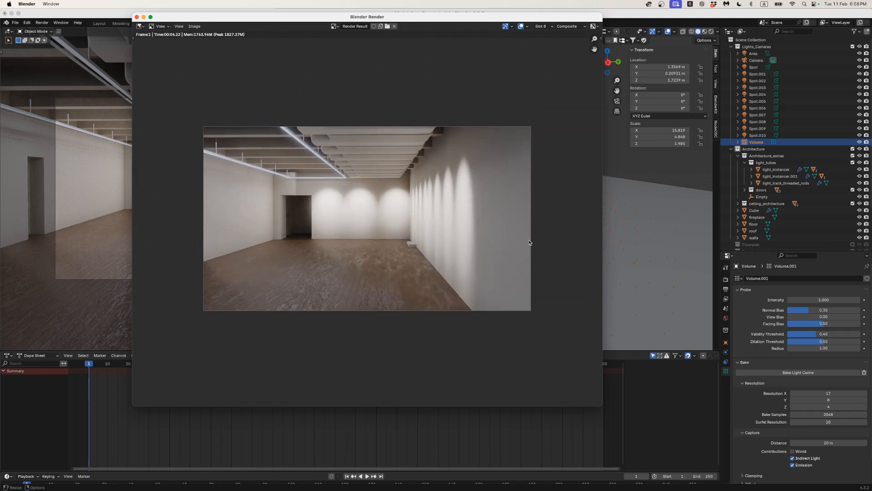
- Hide the roof object in the viewport
click(666, 235)
scroll(623, 237, down, 10)
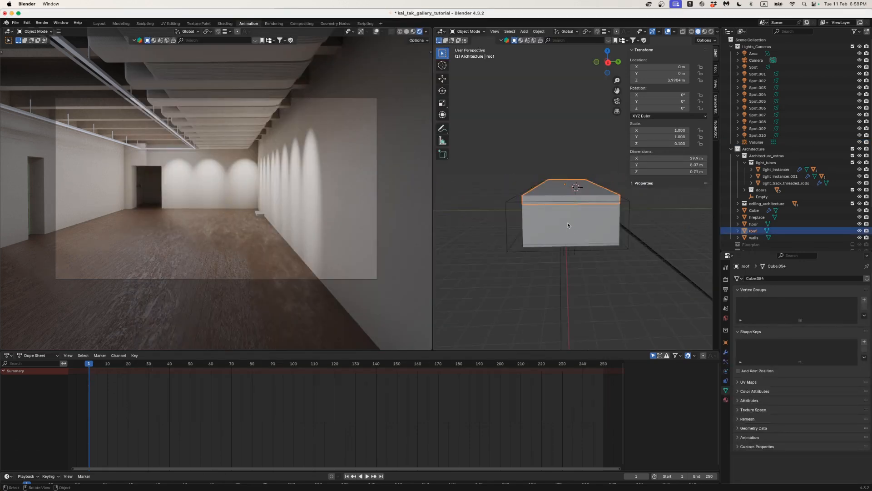
click(860, 231)
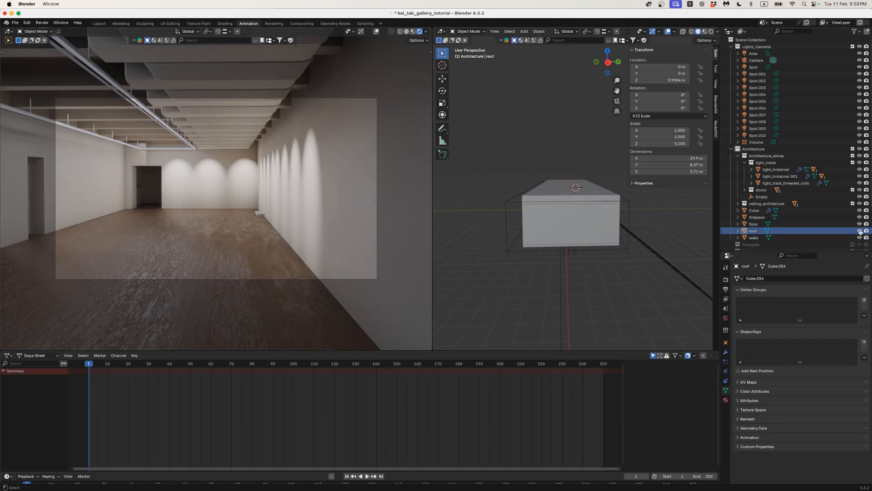
- Switch to Preview to examine the reference photo AVA_gallery_photo_2.jpg, and return to Blender
key(super+Tab)
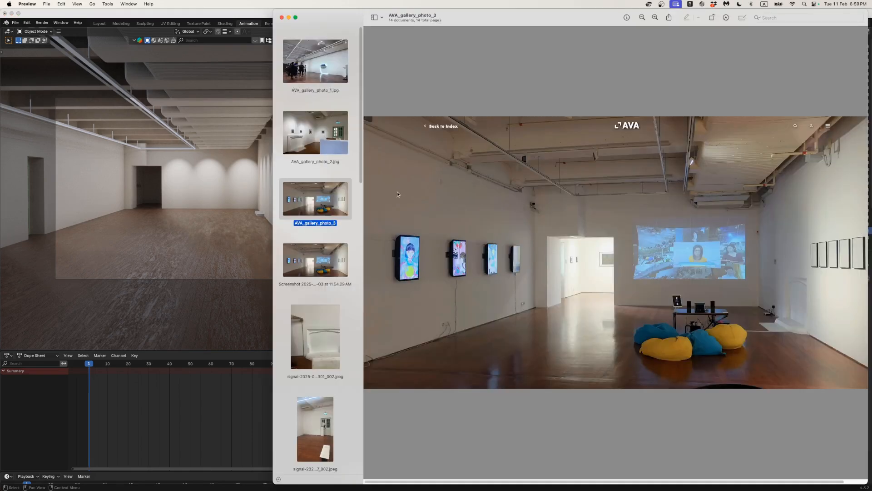
key(Up)
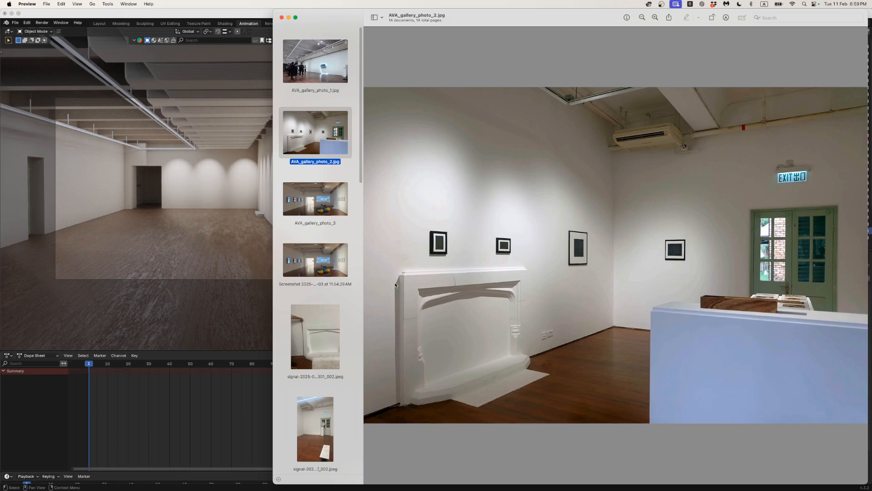
click(249, 225)
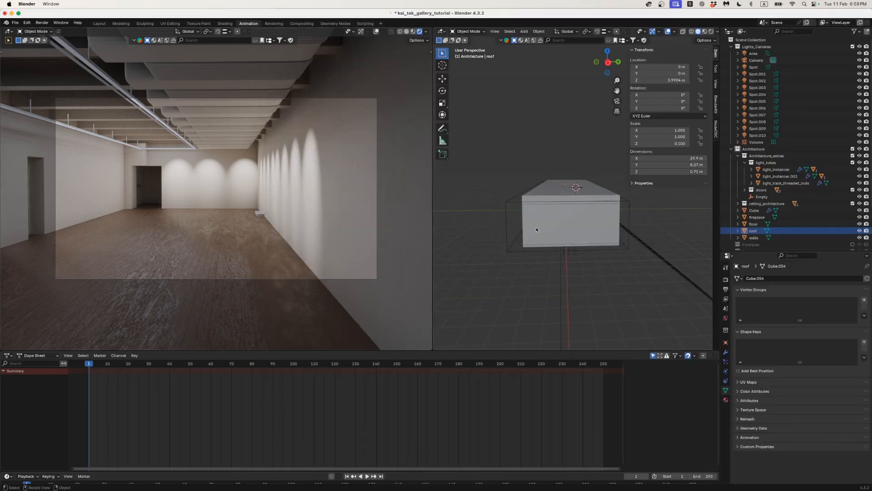
- Collapse the Lights_Cameras and Architecture collections and exclude Lights_Cameras from the view layer
click(731, 47)
click(732, 53)
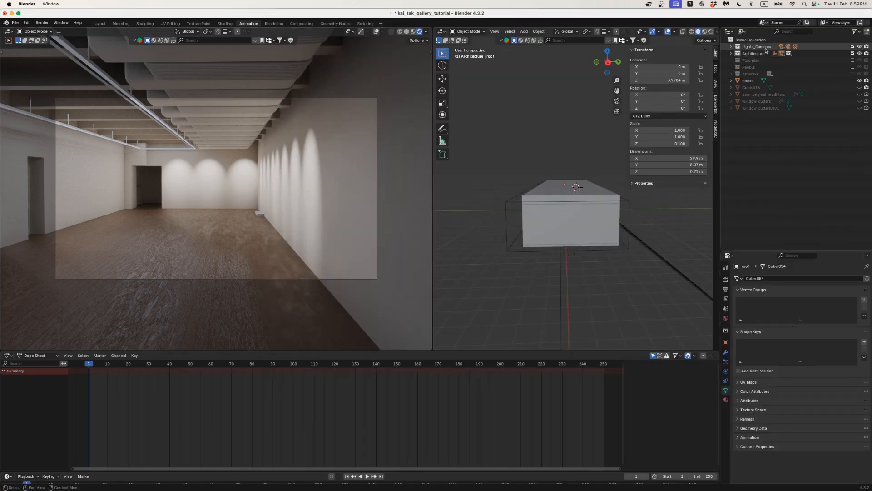
click(608, 51)
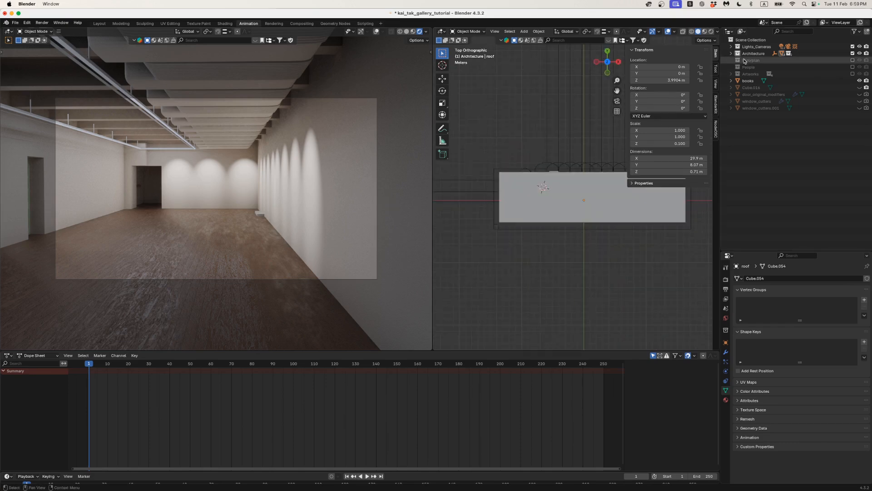
click(853, 46)
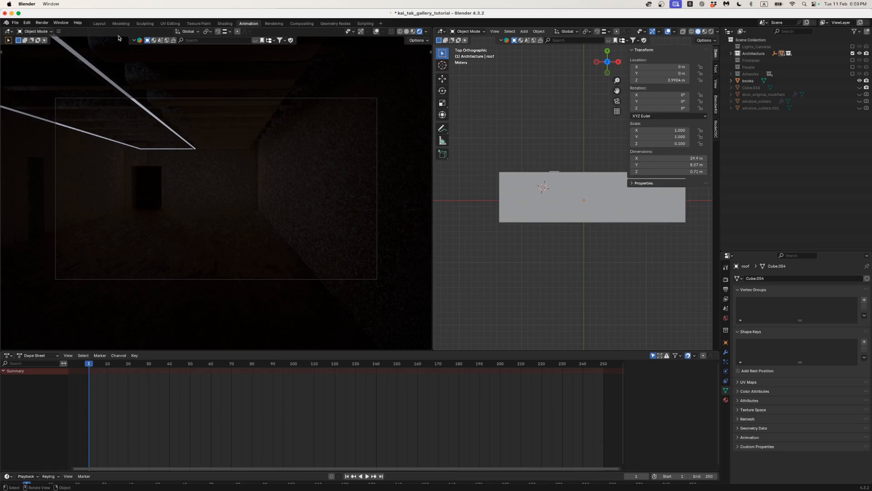
- In the Layout workspace's top view, exclude the ceiling_architecture collection and hide the roof object
click(99, 23)
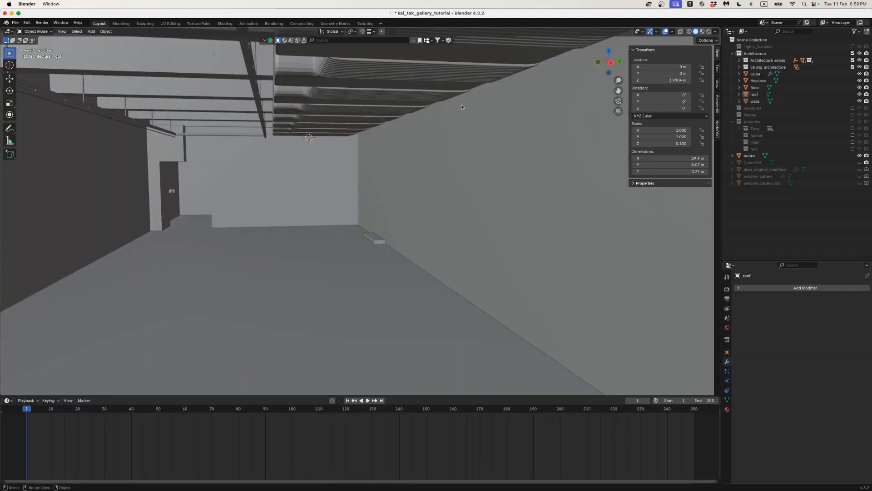
click(609, 51)
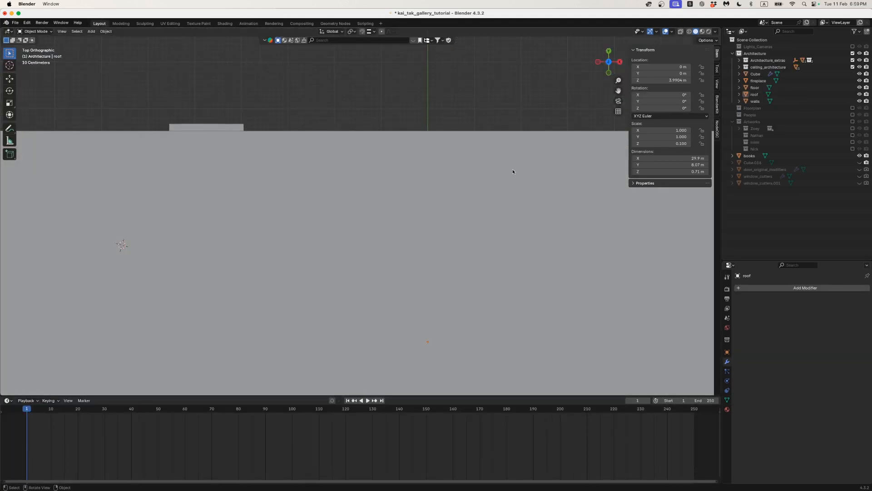
scroll(513, 172, down, 10)
scroll(540, 165, up, 3)
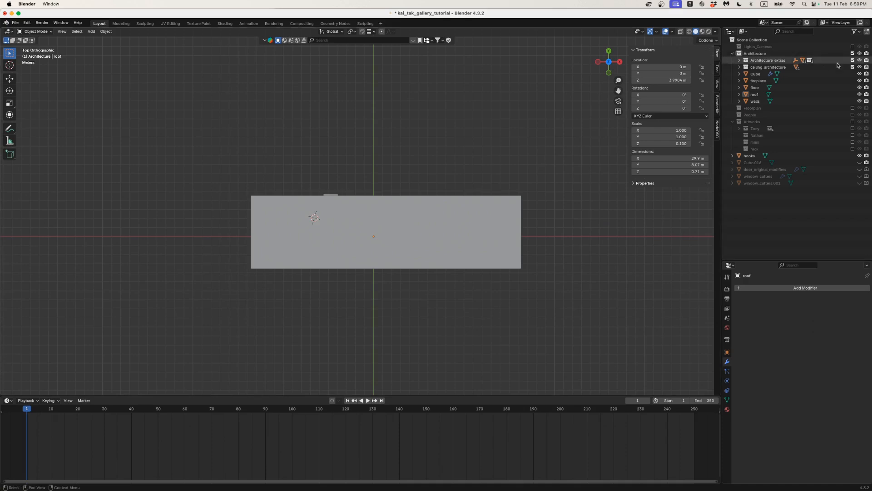
click(853, 67)
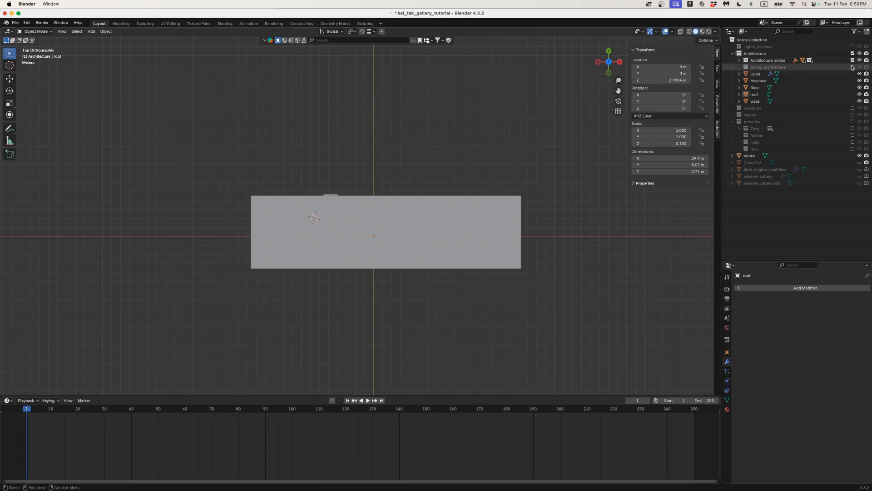
click(860, 94)
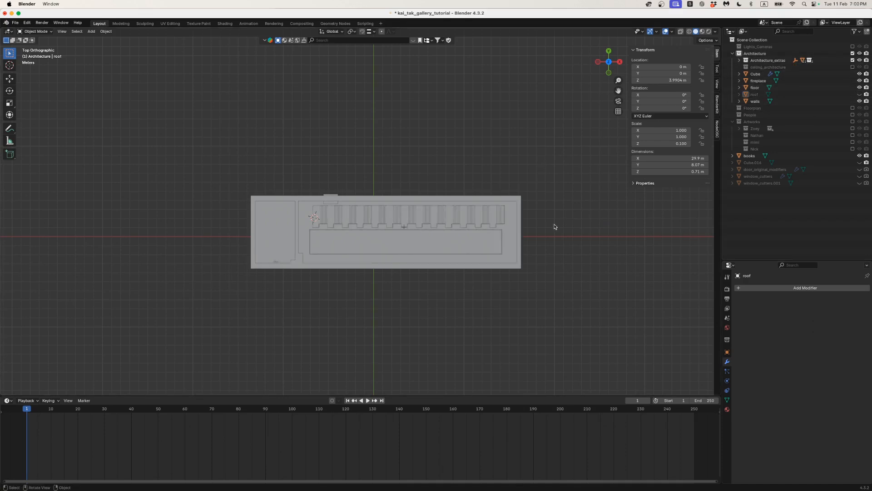
- Rename the arrayed Cube object under the ceiling to AC and move it into the ceiling_architecture collection
scroll(473, 240, up, 2)
click(474, 230)
middle_drag(487, 220, 466, 192)
double_click(757, 74)
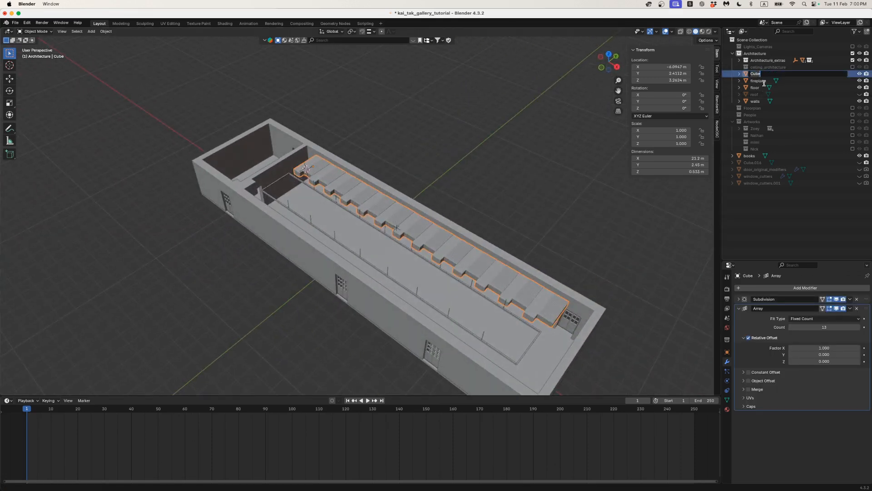
text(AC)
key(Return)
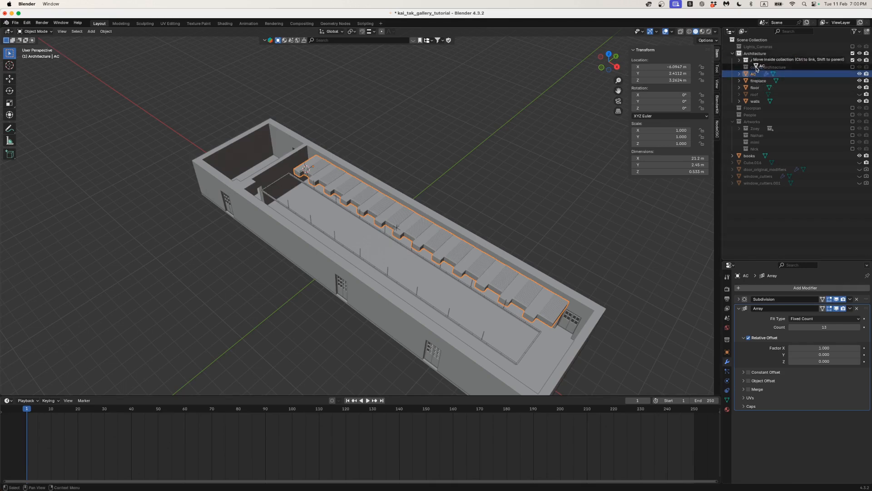
key(Delete)
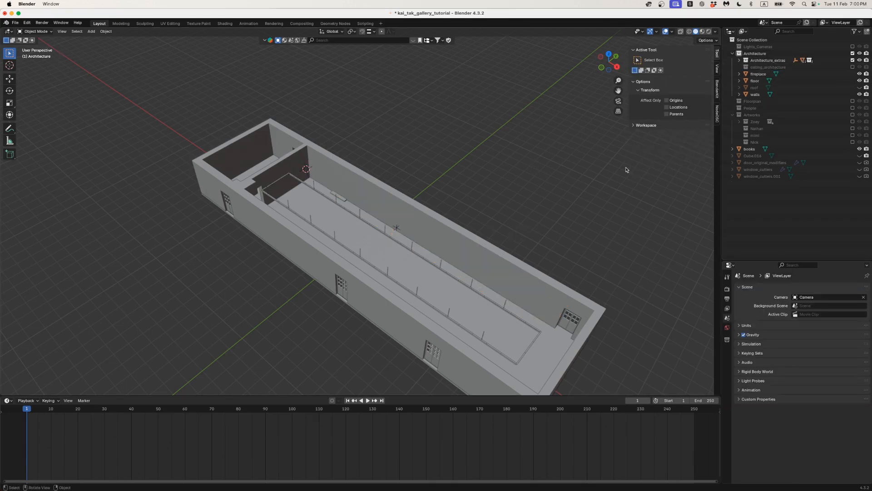
- Move the light_tubes collection from Architecture_extras into ceiling_architecture and exclude it from the view layer
click(471, 289)
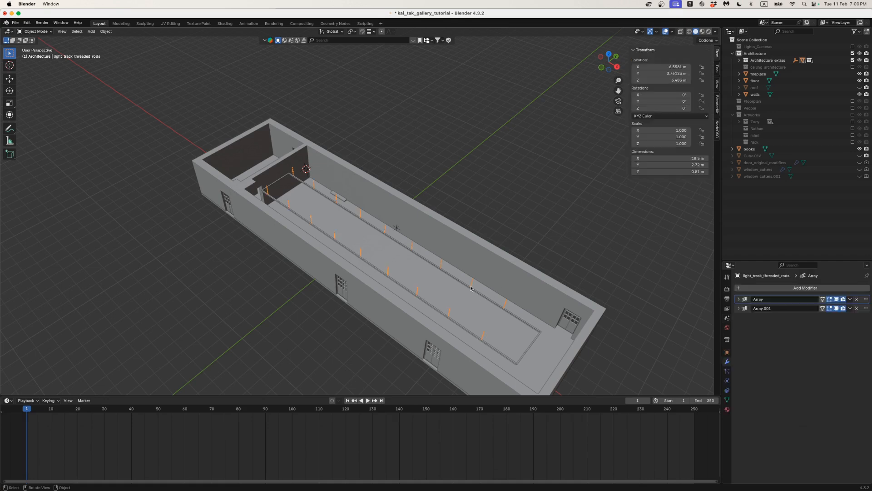
click(740, 60)
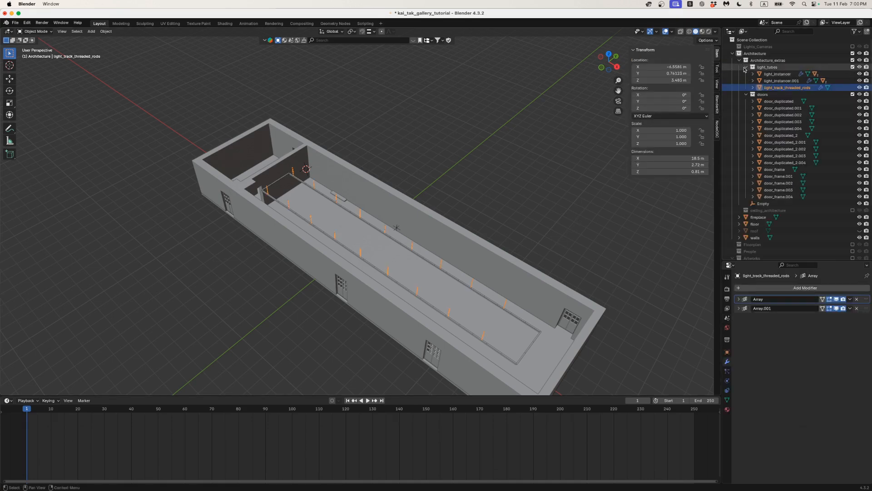
click(746, 67)
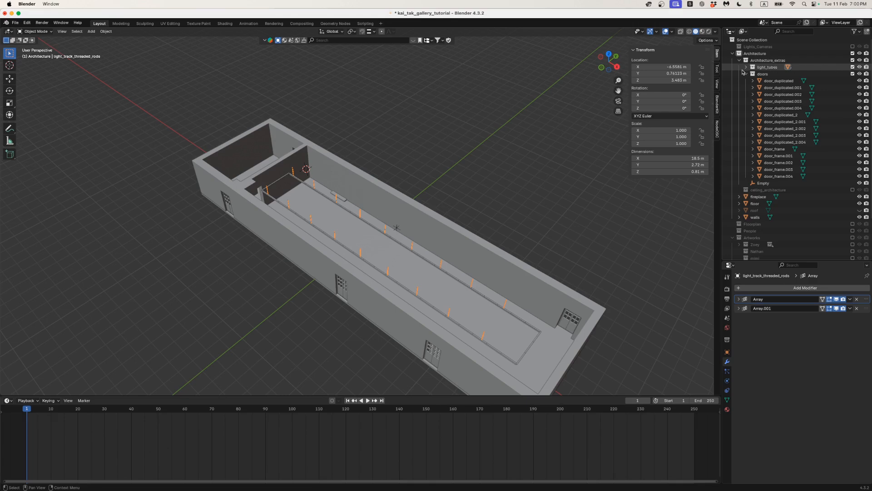
drag(768, 67, 772, 189)
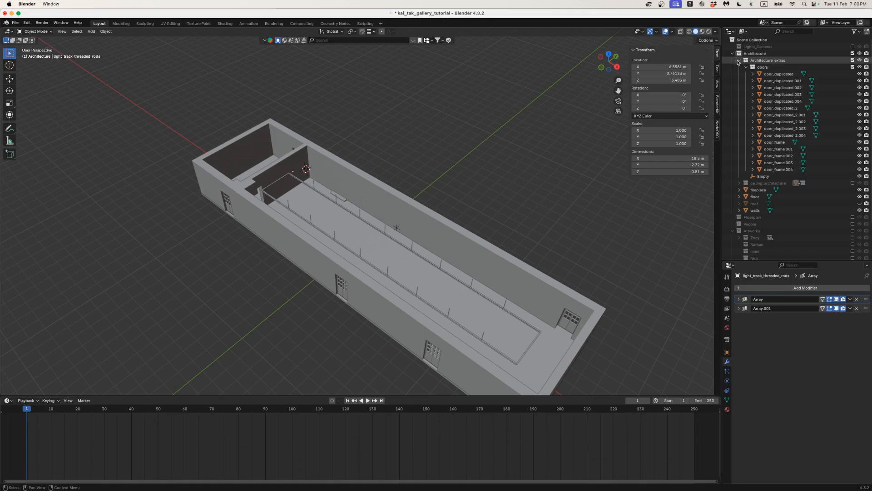
click(739, 183)
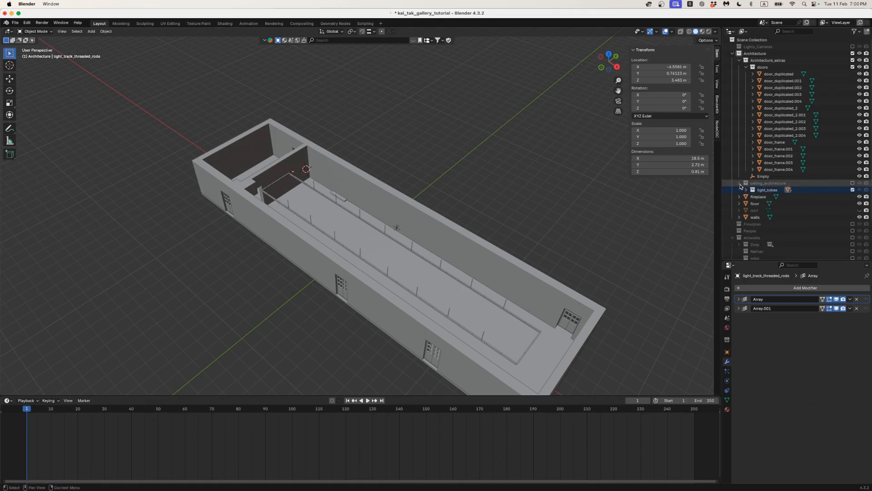
click(853, 190)
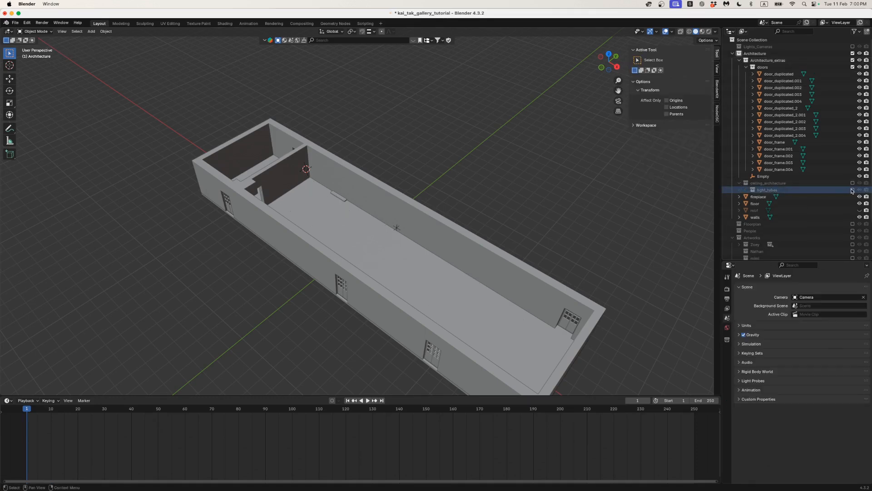
- Collapse the ceiling_architecture, doors and Architecture_extras collections and save the file
click(739, 183)
middle_drag(528, 167, 568, 150)
click(746, 67)
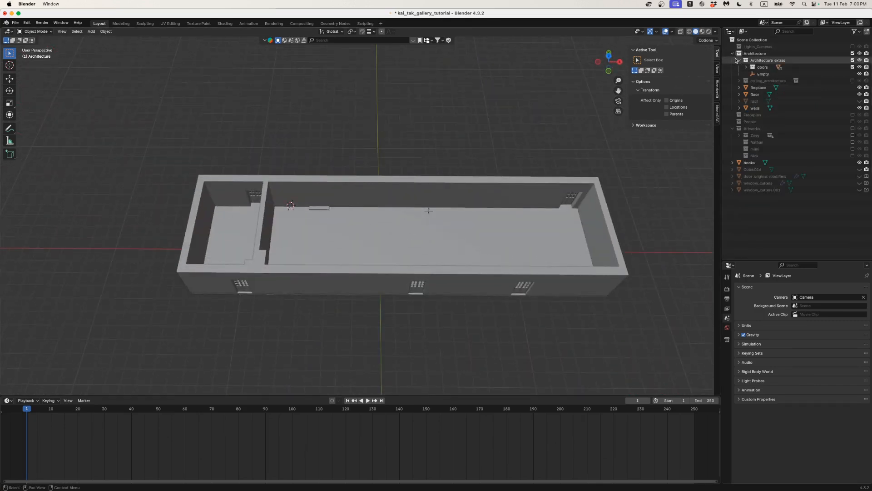
click(739, 61)
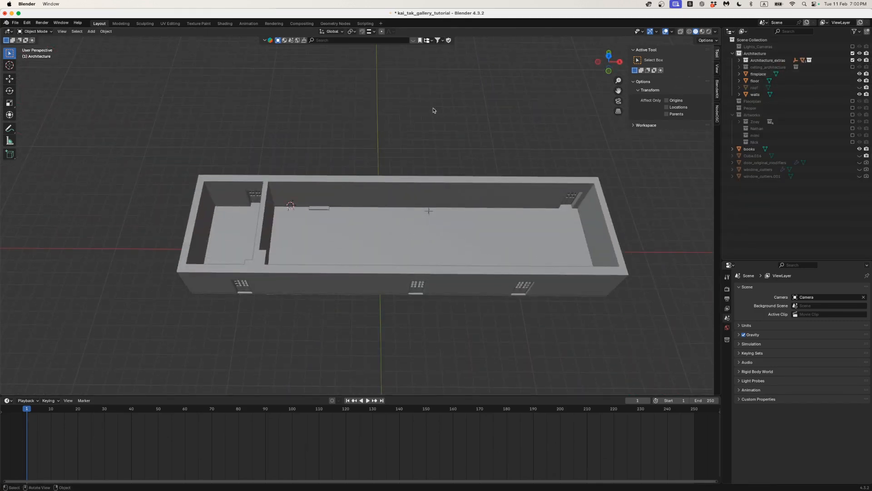
click(15, 22)
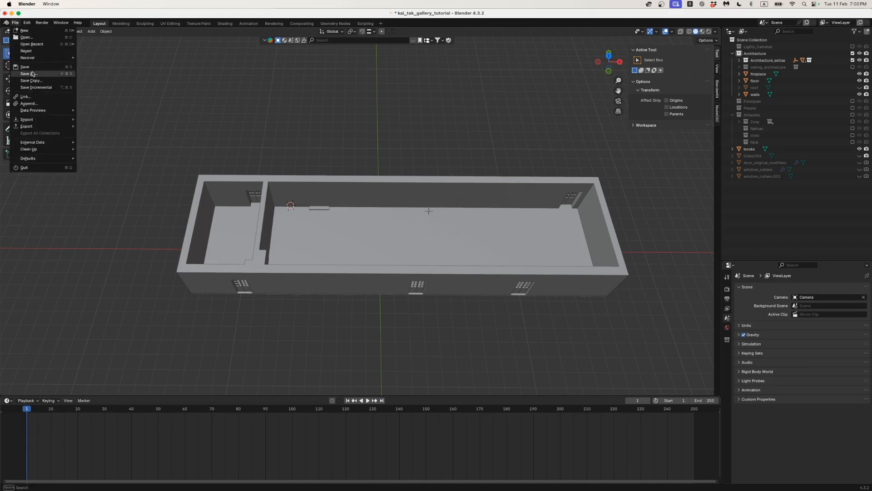
click(32, 69)
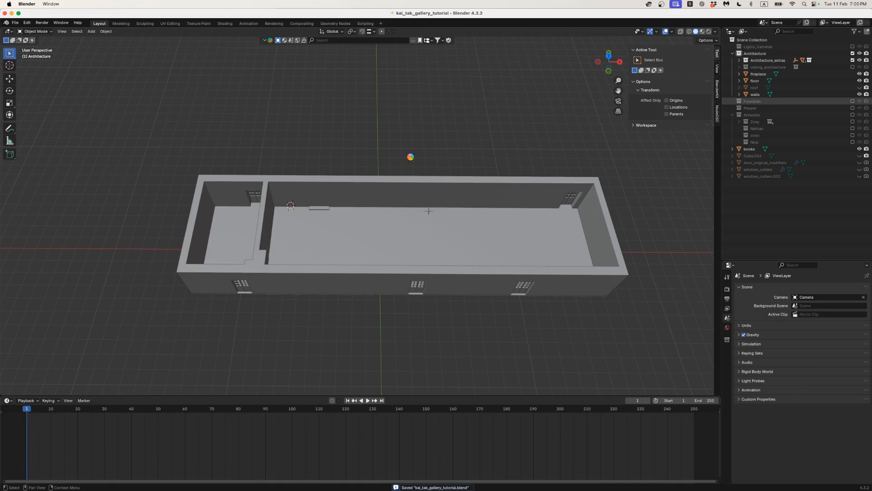
- Show the Floorplan collection and view the gallery from above in wireframe shading, close up at the fireplace
click(609, 55)
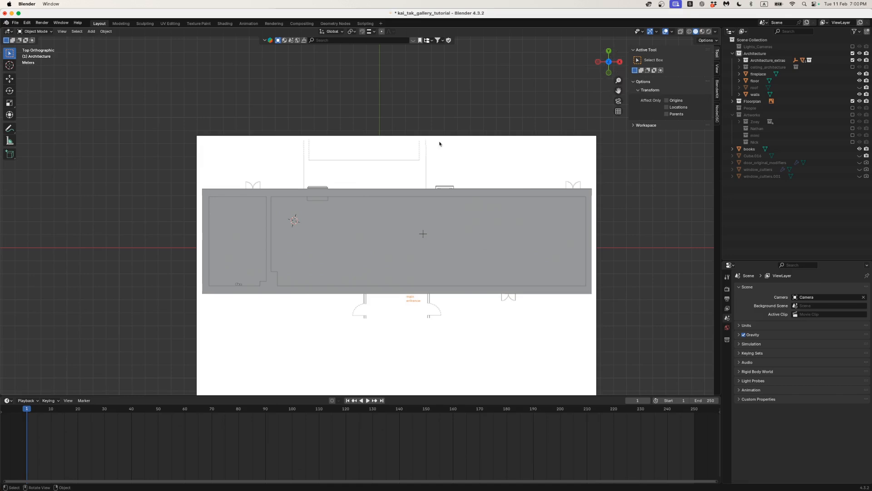
key(z)
click(352, 217)
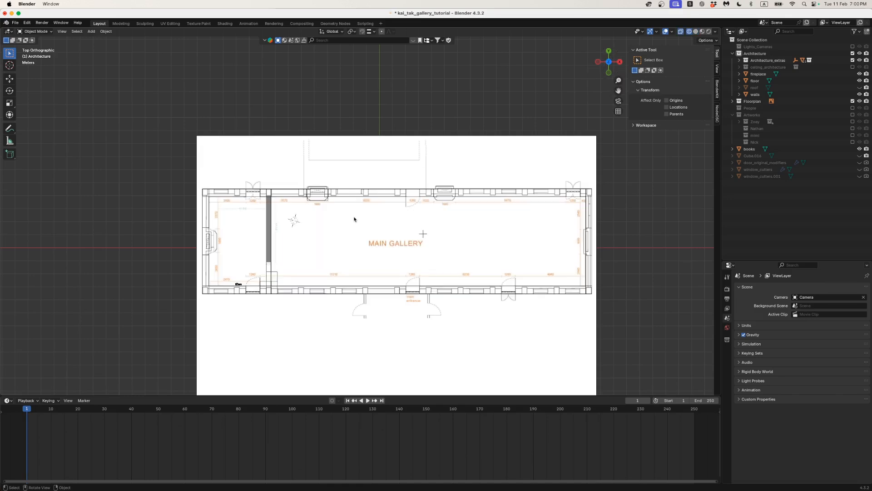
scroll(312, 217, up, 3)
scroll(299, 203, up, 8)
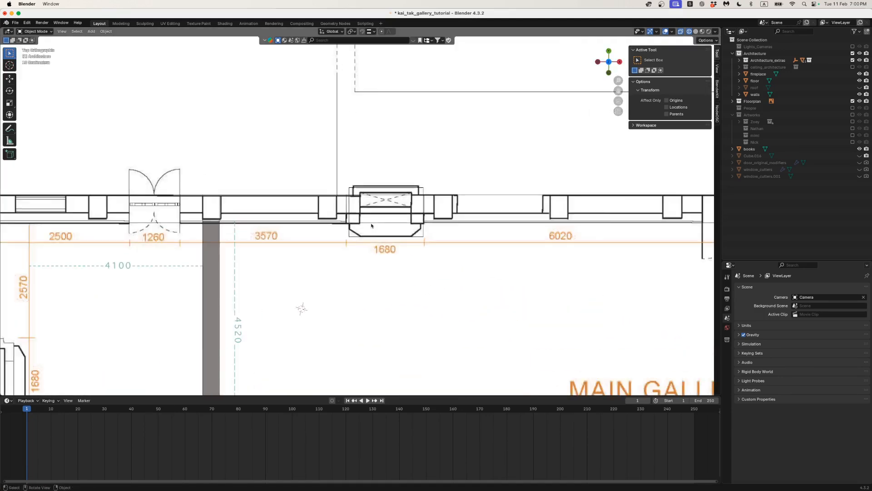
- Select the fireplace block on the floor plan and examine the real fireplace in AVA_gallery_photo_2.jpg in Preview
click(336, 261)
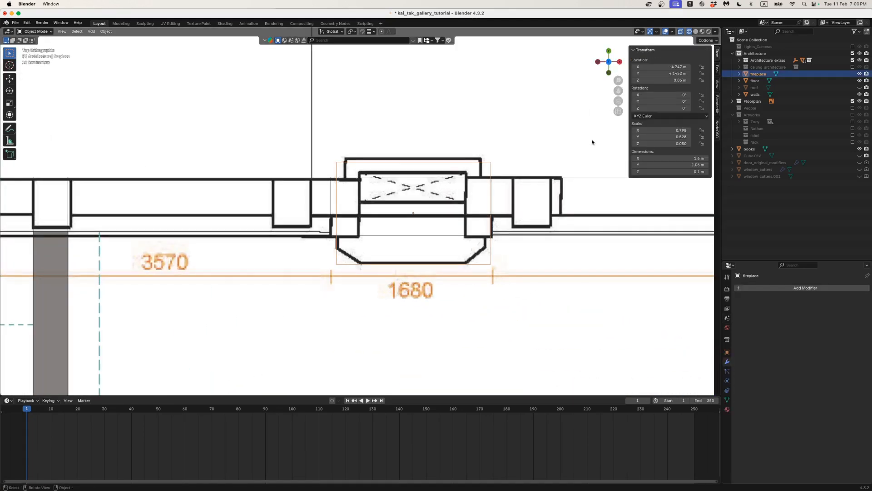
scroll(419, 262, up, 1)
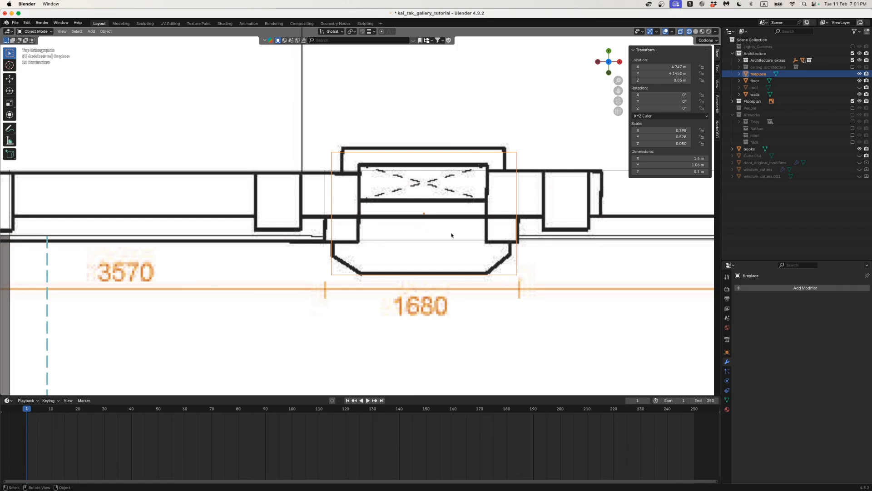
key(super+Tab)
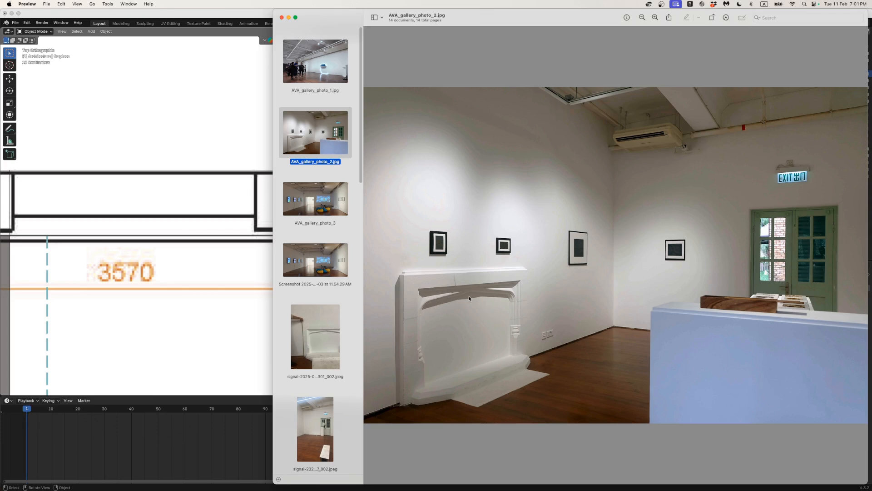
key(super+Tab)
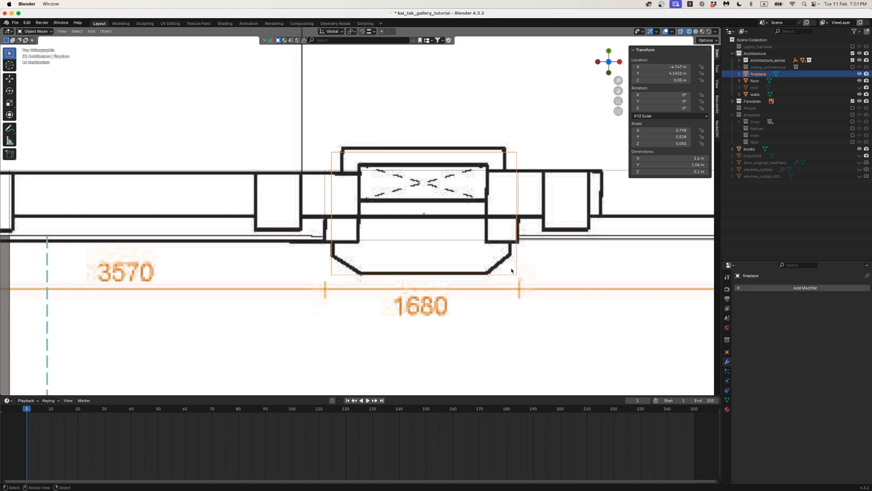
- In Edit Mode with vertex selection, box-select the fireplace block's front vertices
key(Tab)
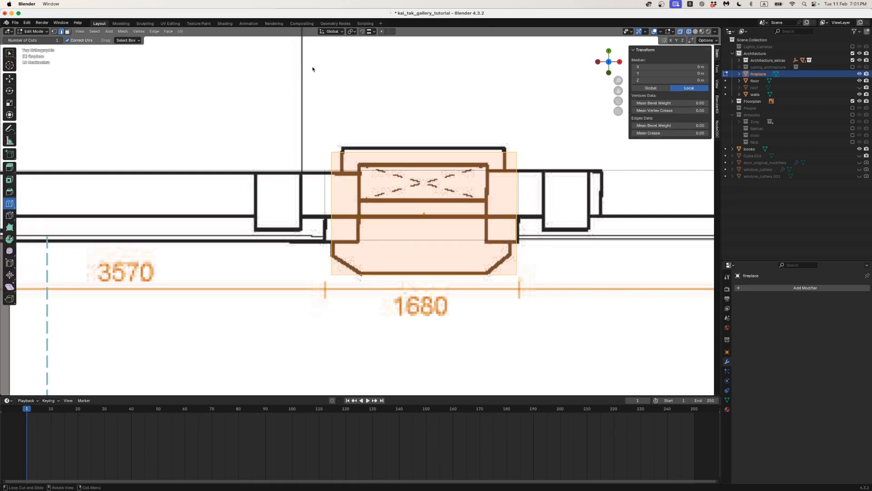
key(1)
drag(305, 260, 498, 262)
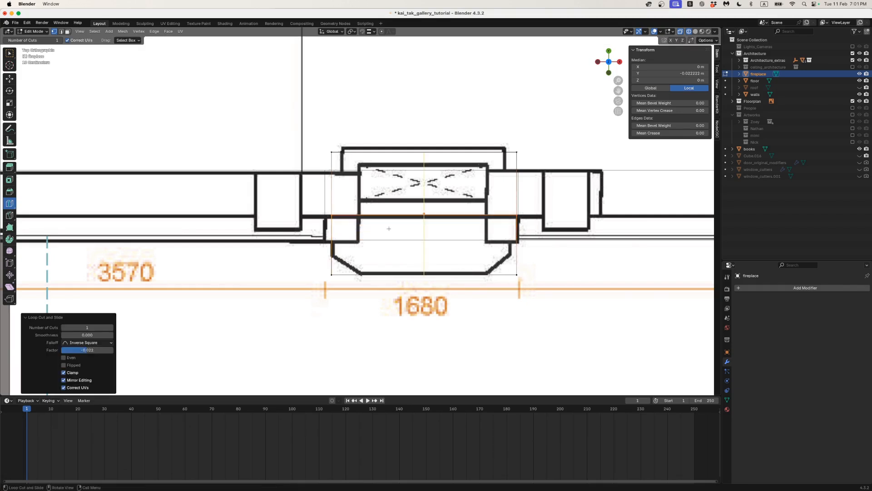
key(a)
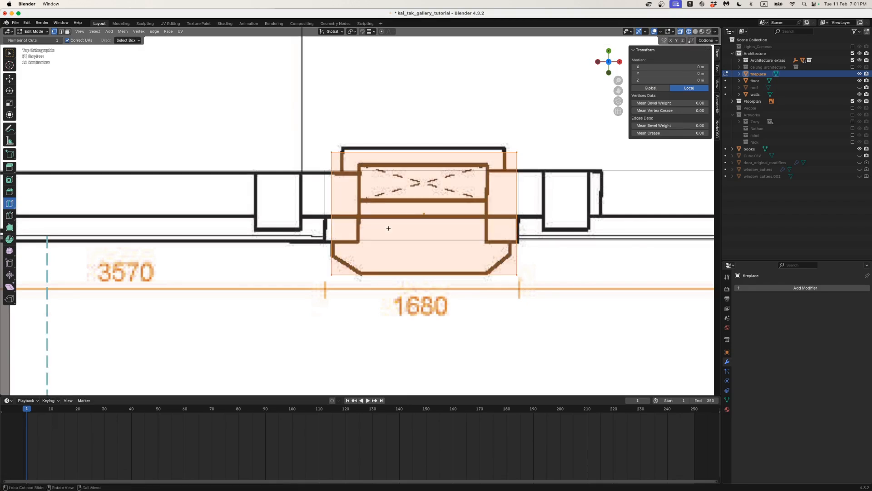
click(10, 53)
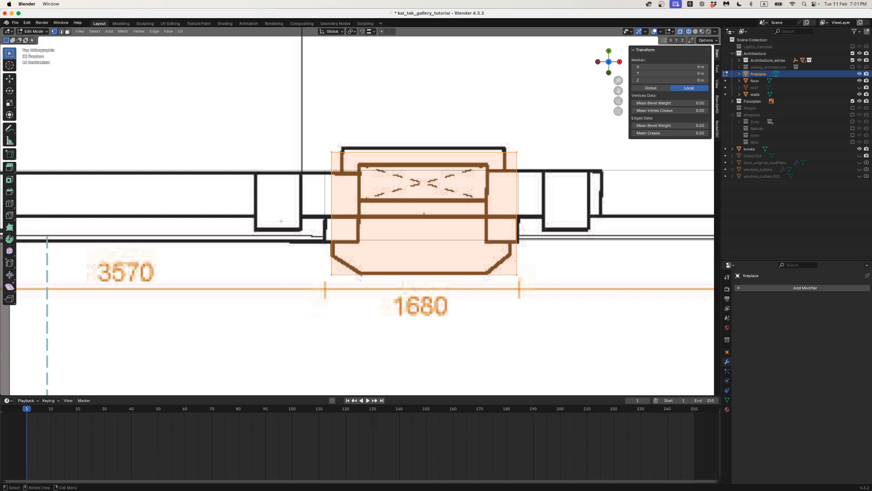
drag(299, 256, 528, 300)
middle_drag(528, 300, 460, 239)
scroll(489, 265, down, 5)
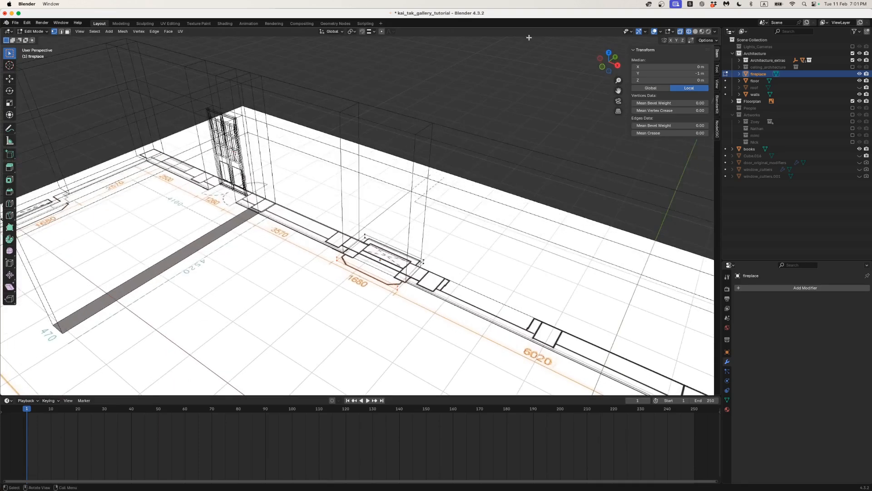
- Return the fireplace block to Object Mode and view it in solid shading from a perspective angle
click(610, 55)
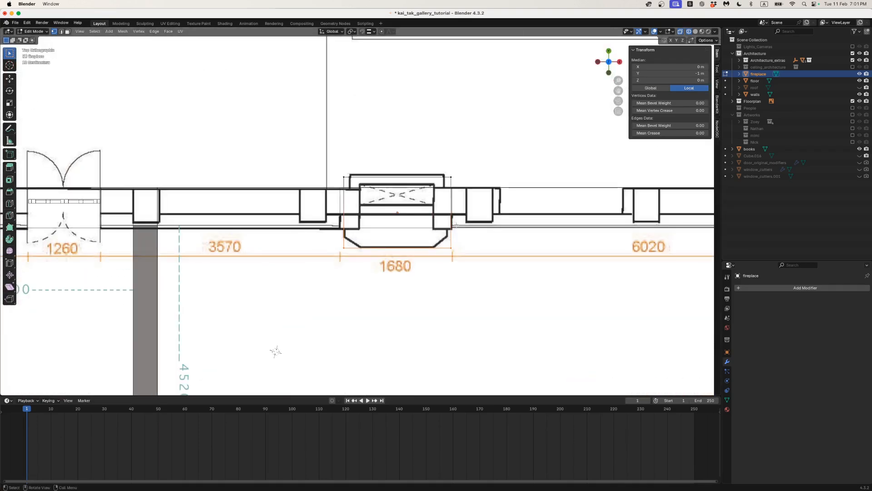
mouse_move(276, 351)
middle_down()
mouse_move(441, 187)
mouse_move(432, 211)
mouse_move(442, 214)
middle_up()
key(Tab)
key(z)
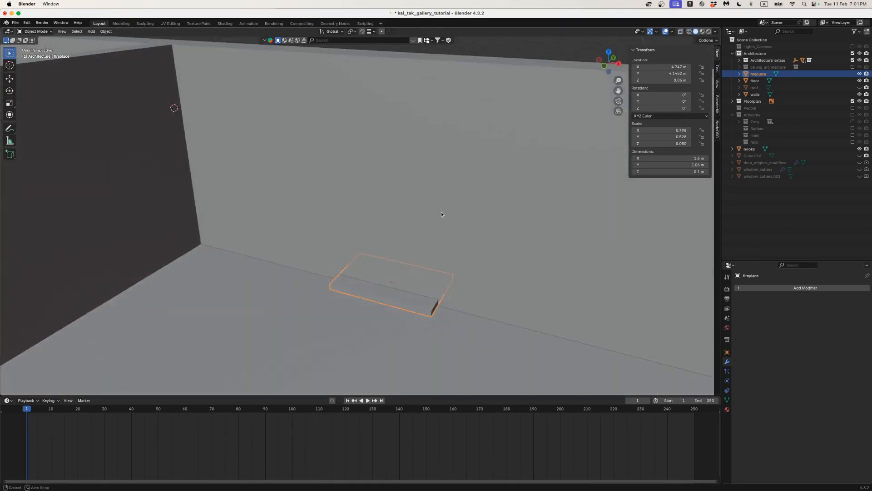
- In Edit Mode, in wireframe top view, move the fireplace block's front vertices about 0.48 m along Y to the thick wall line on the floor plan
click(609, 52)
middle_drag(435, 206, 390, 260)
middle_drag(400, 290, 370, 273)
click(610, 55)
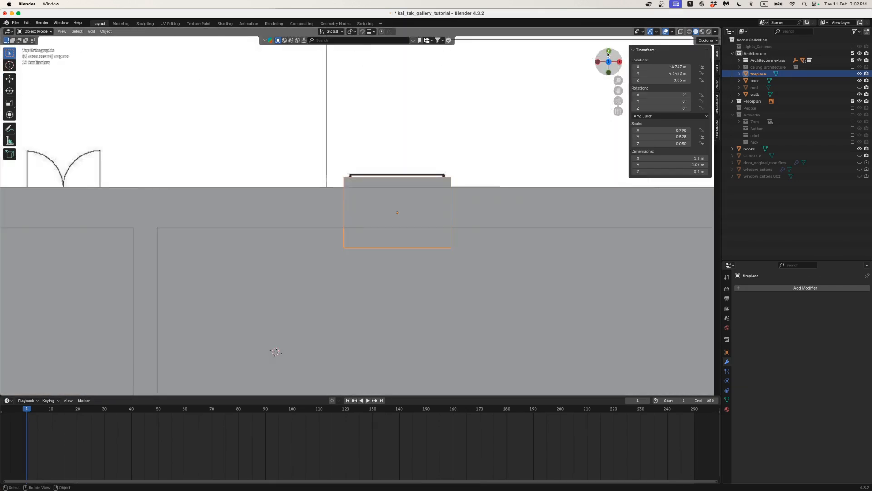
key(z)
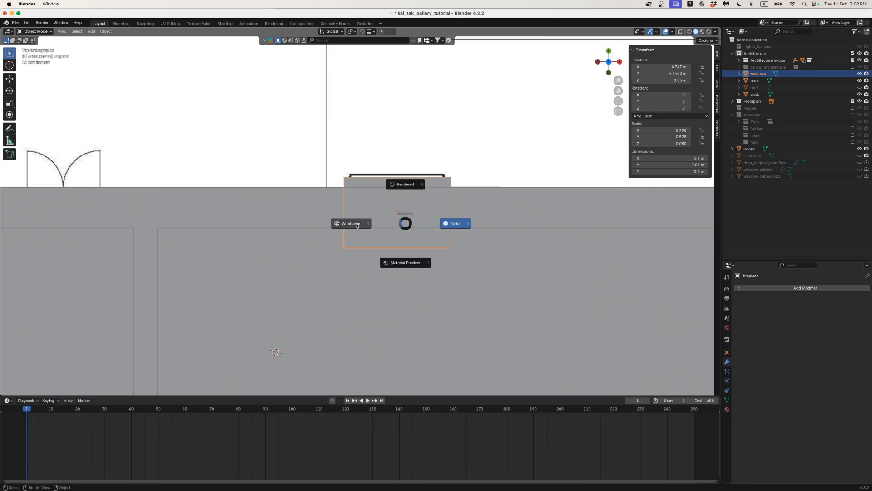
click(357, 226)
scroll(357, 226, up, 2)
key(Tab)
scroll(407, 227, up, 1)
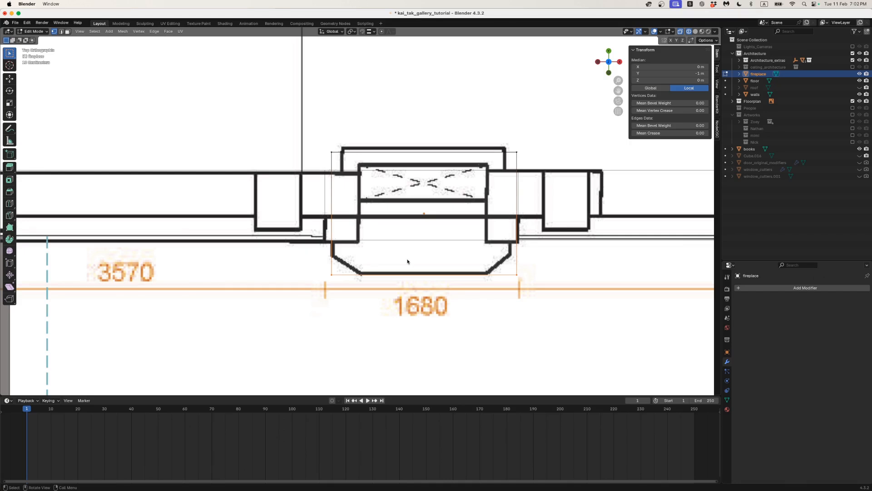
key(g)
key(y)
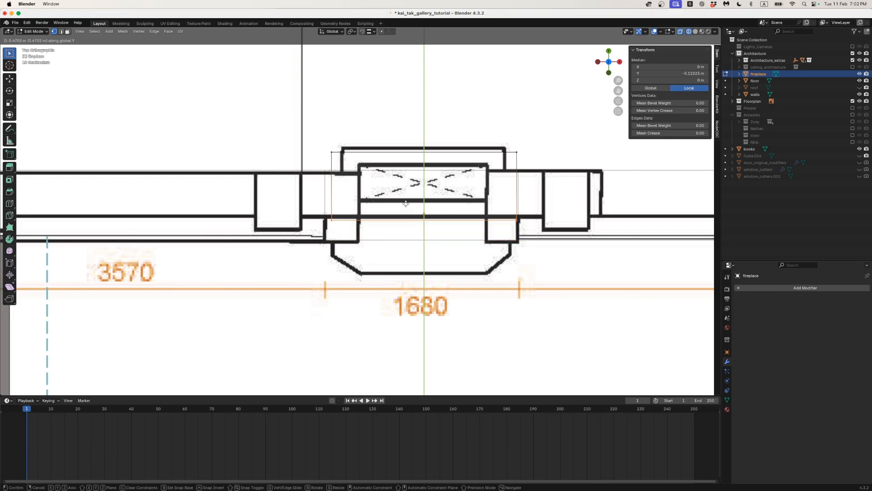
click(406, 203)
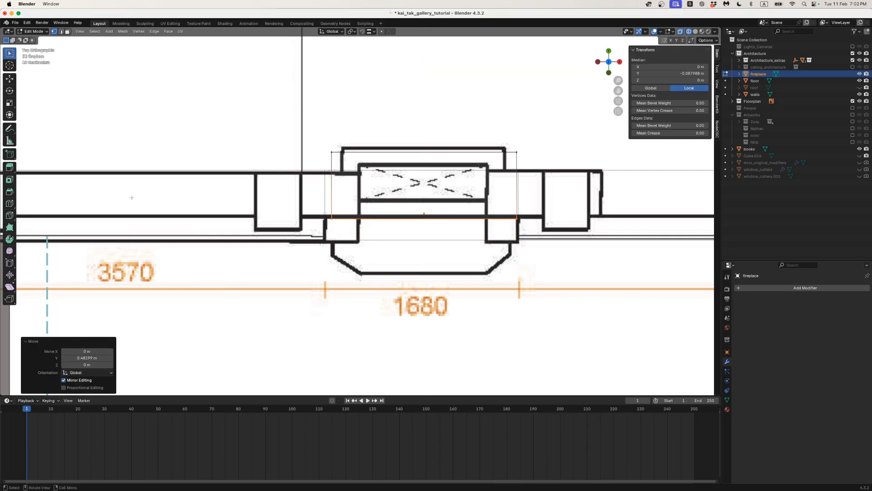
- Add a loop cut to the fireplace block and move it along X to the left pillar's inner edge on the floor plan
click(9, 203)
drag(396, 219, 396, 219)
key(g)
key(x)
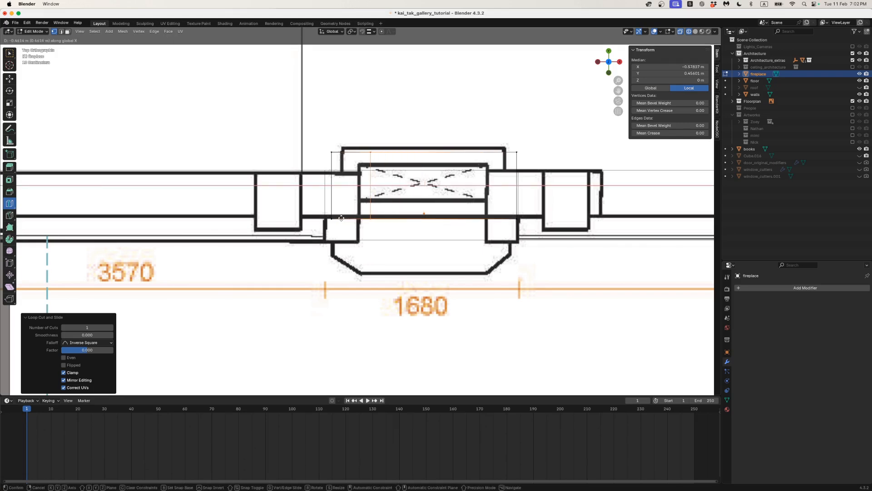
click(331, 218)
- Add a second loop cut to the fireplace block and move it about 0.4 m along X to the right pillar's inner edge
click(442, 217)
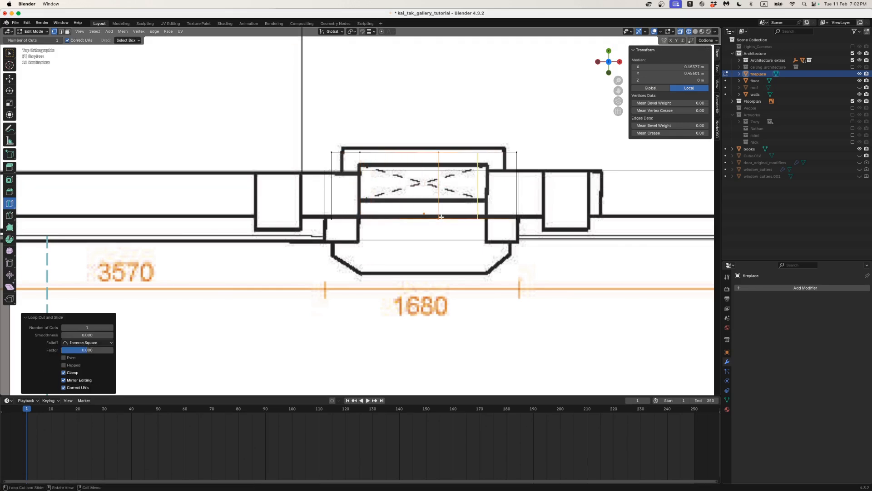
key(g)
key(x)
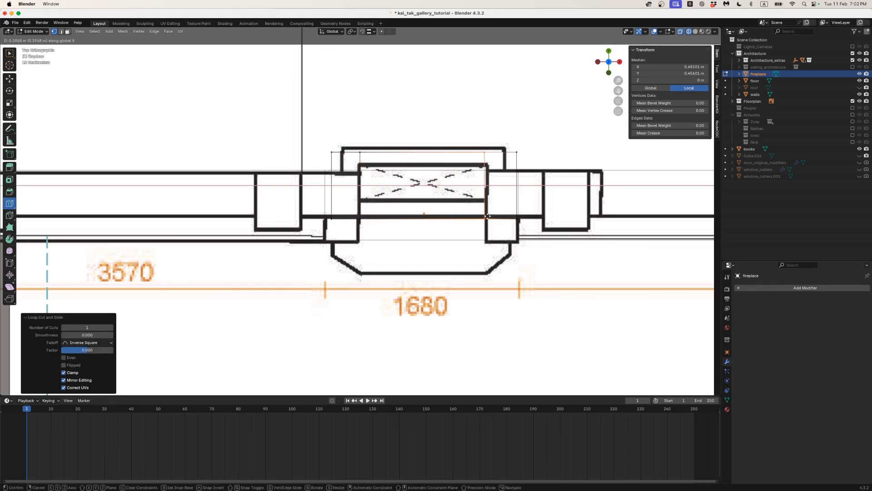
click(487, 217)
- Return to Object Mode and inspect the fireplace block against the gallery wall in solid shading from several angles
middle_drag(488, 216, 467, 206)
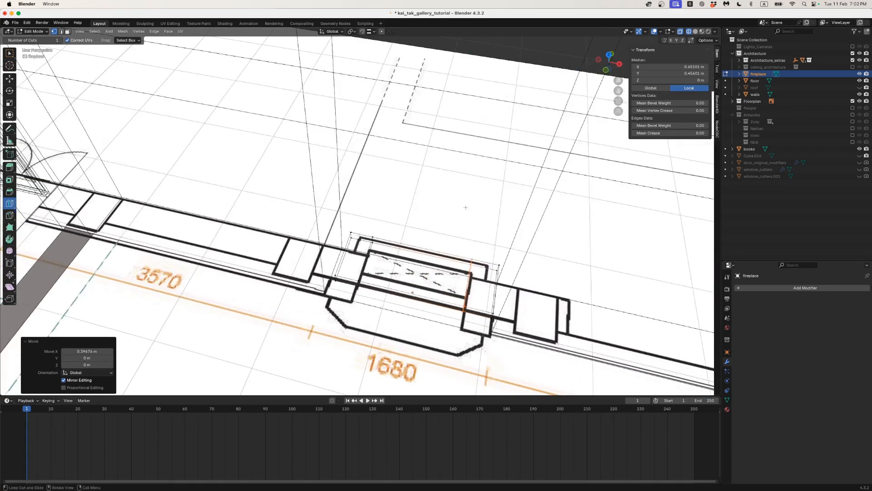
key(z)
click(494, 208)
scroll(471, 230, down, 7)
key(Tab)
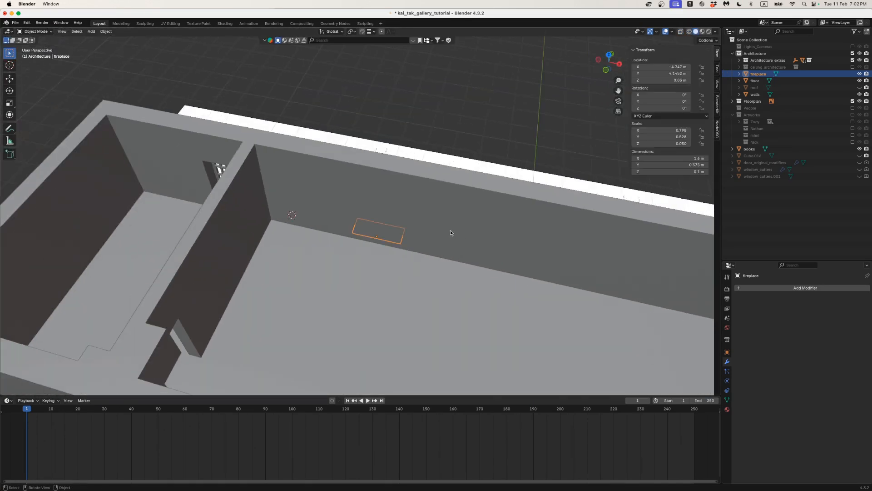
middle_drag(451, 233, 431, 207)
scroll(413, 260, up, 6)
middle_drag(414, 266, 420, 291)
scroll(417, 258, down, 6)
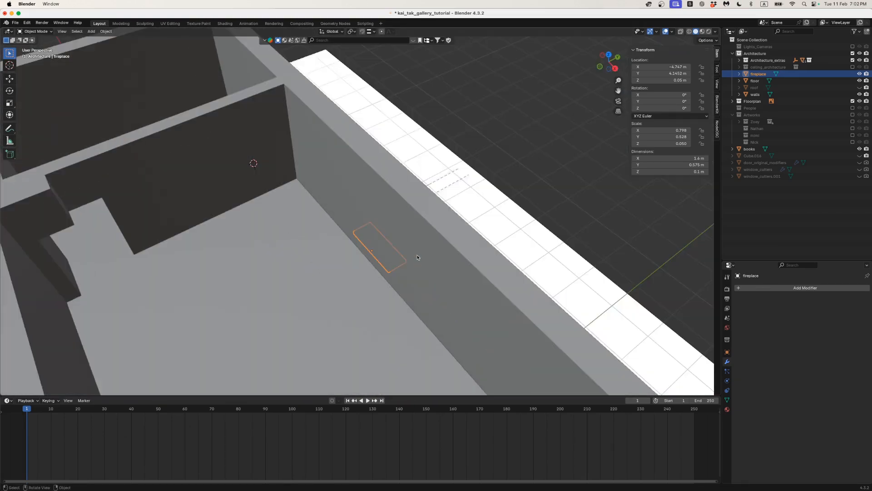
scroll(417, 257, down, 5)
- Hide the walls object and select the exposed fireplace block in Object Mode
click(436, 218)
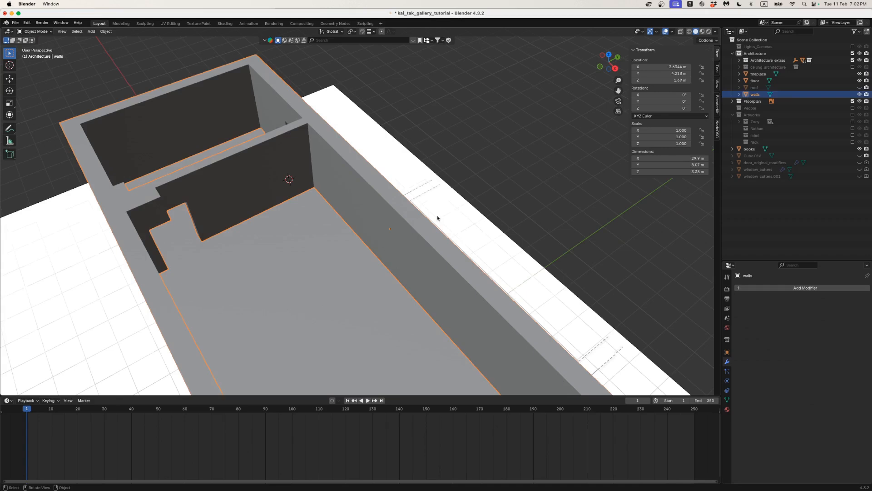
click(860, 94)
scroll(377, 273, up, 4)
middle_drag(378, 273, 394, 255)
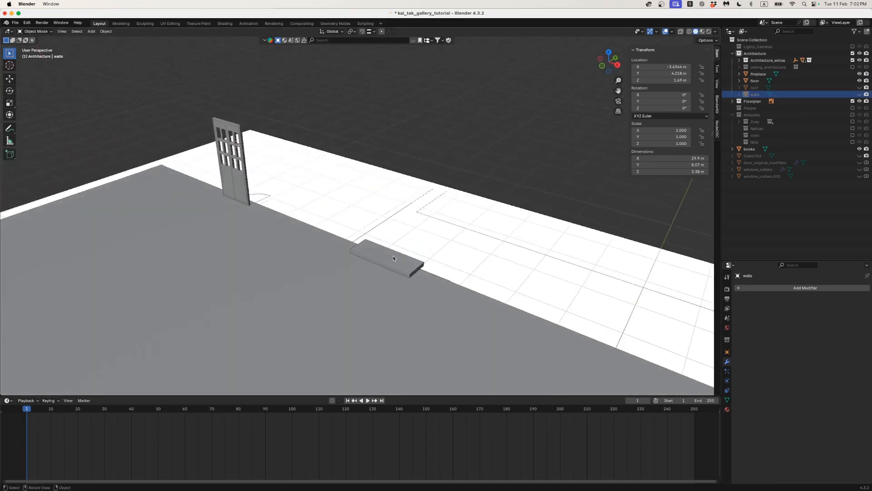
click(393, 257)
scroll(403, 283, up, 2)
key(Tab)
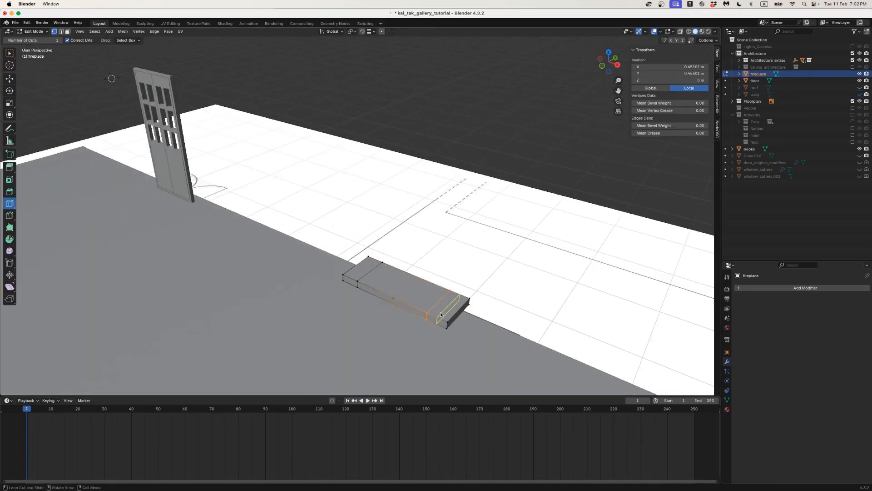
key(Tab)
scroll(439, 311, down, 1)
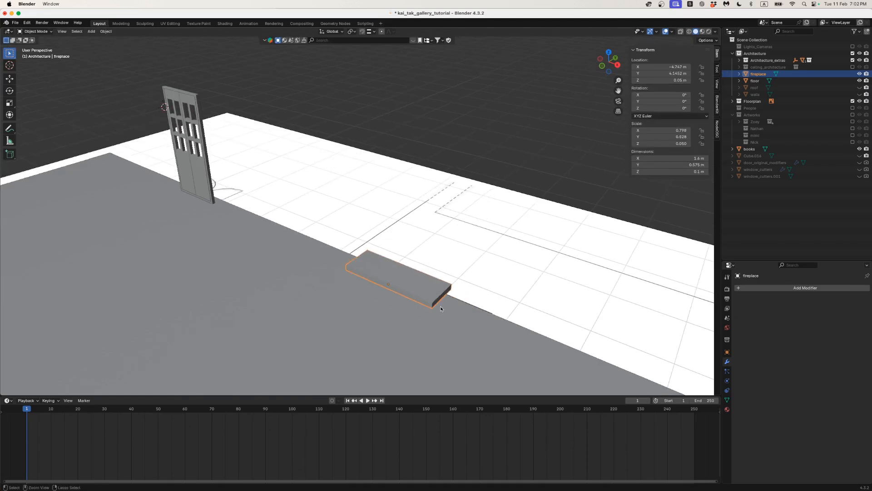
- Check the fireplace's proportions in AVA_gallery_photo_2.jpg in Preview, and set the fireplace block's Z dimension to 1.1 m in Blender
key(super+Tab)
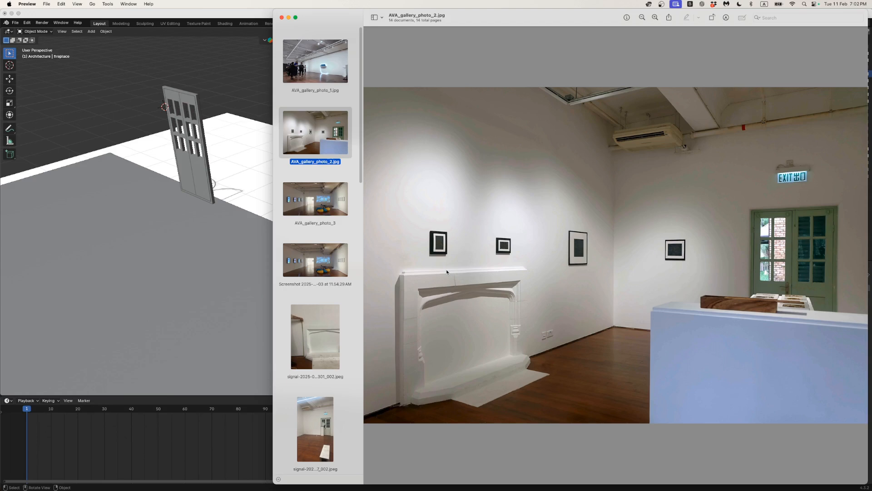
key(super+Tab)
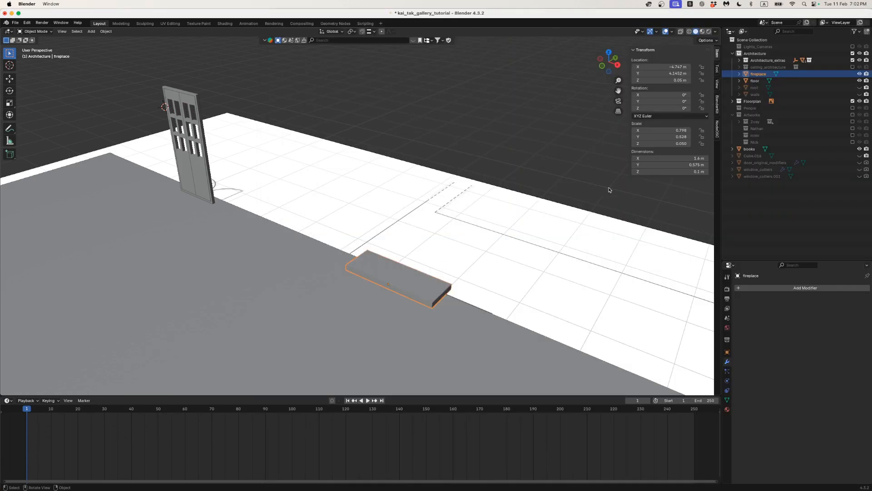
click(664, 172)
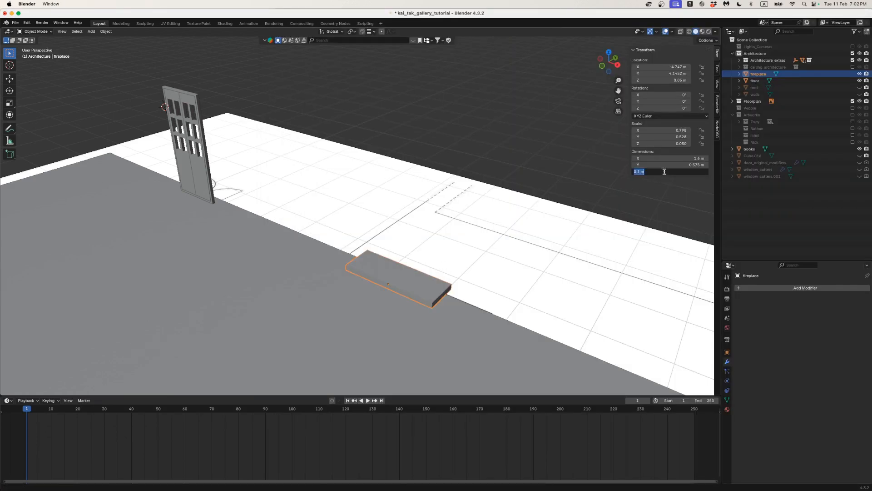
click(484, 205)
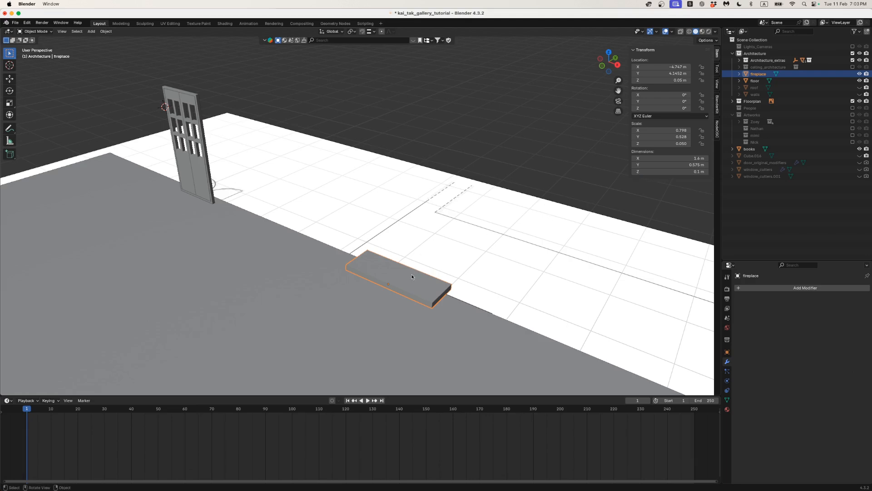
key(KP_1)
key(KP_Decimal)
middle_drag(414, 258, 380, 293)
click(659, 171)
text(1.1)
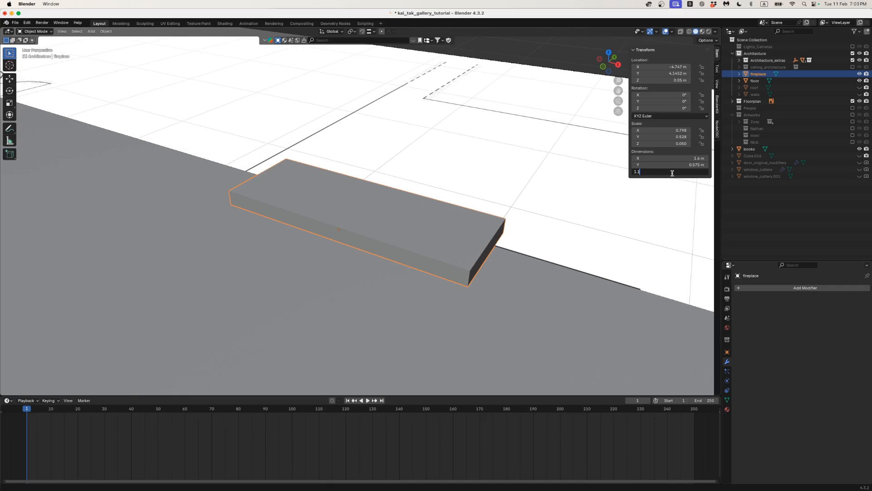
key(Return)
middle_drag(425, 238, 469, 223)
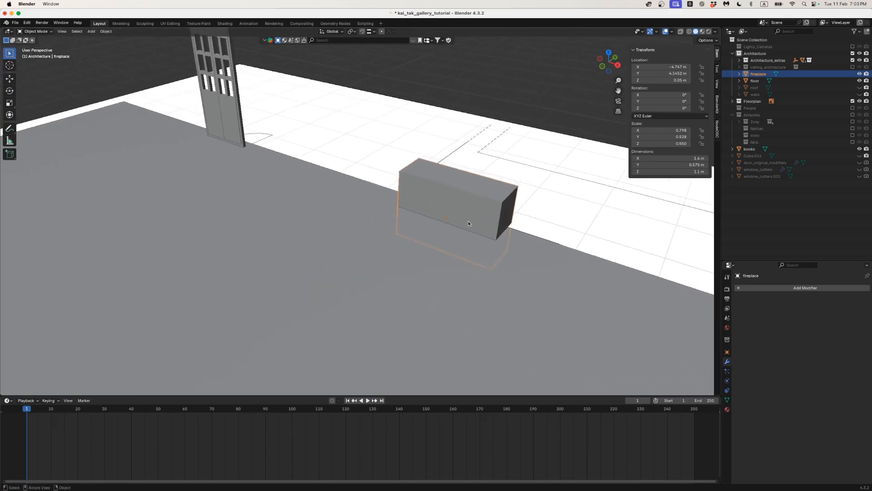
- Turn on snapping and move the fireplace block up 0.5 m along Z so its base rests on the floor
click(362, 31)
middle_drag(391, 53, 409, 92)
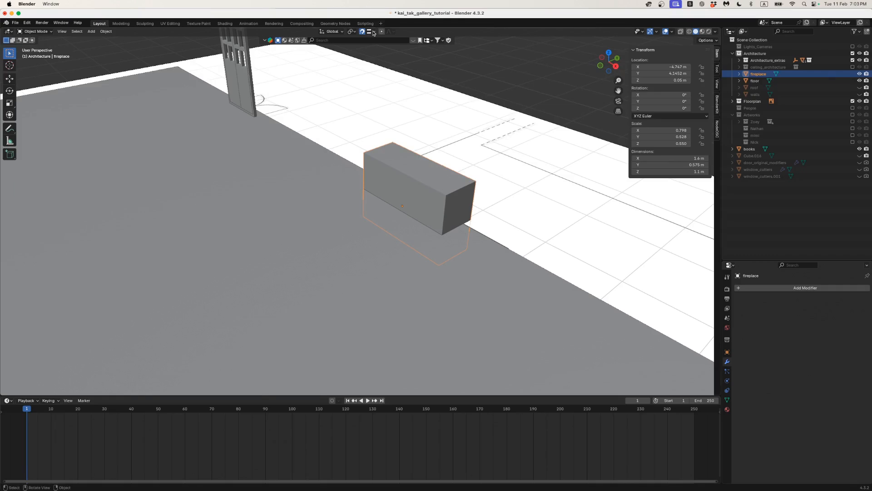
middle_drag(395, 123, 350, 111)
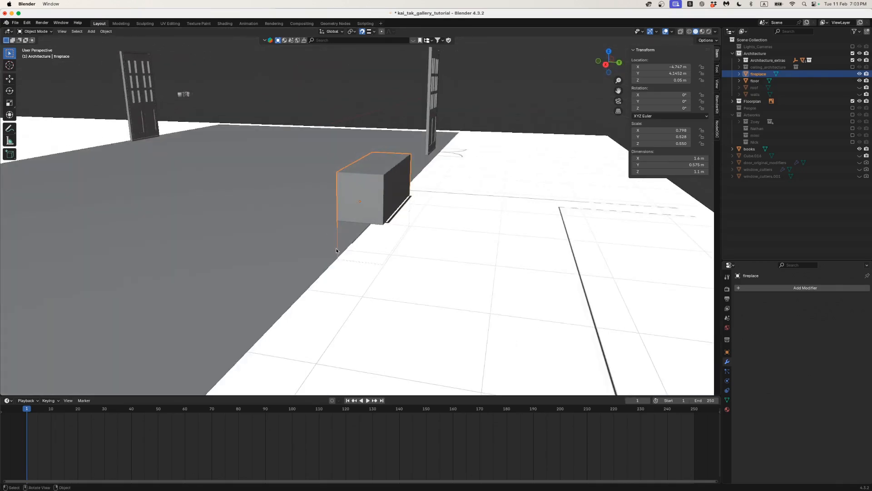
key(g)
key(z)
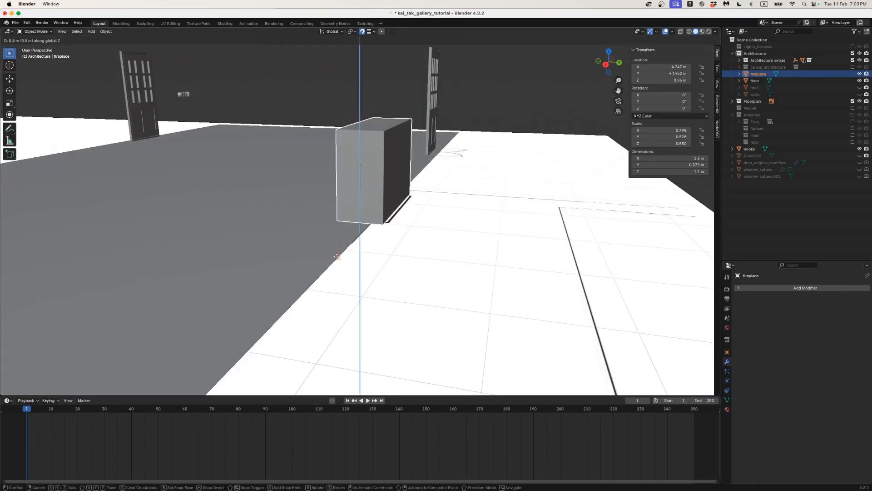
click(337, 222)
middle_drag(338, 223, 386, 221)
- Put the fireplace block in Edit Mode with face selection and the box selection tool, and turn off snapping
key(Tab)
middle_drag(404, 186, 438, 204)
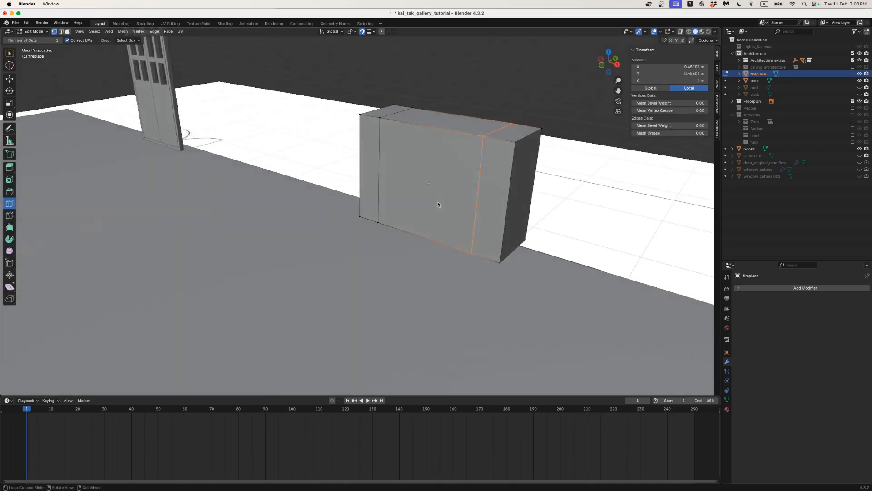
click(67, 31)
click(362, 31)
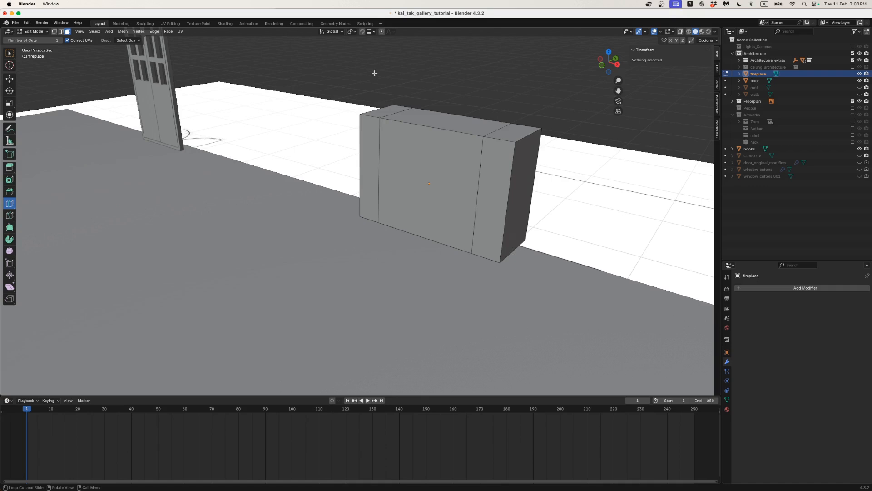
click(10, 53)
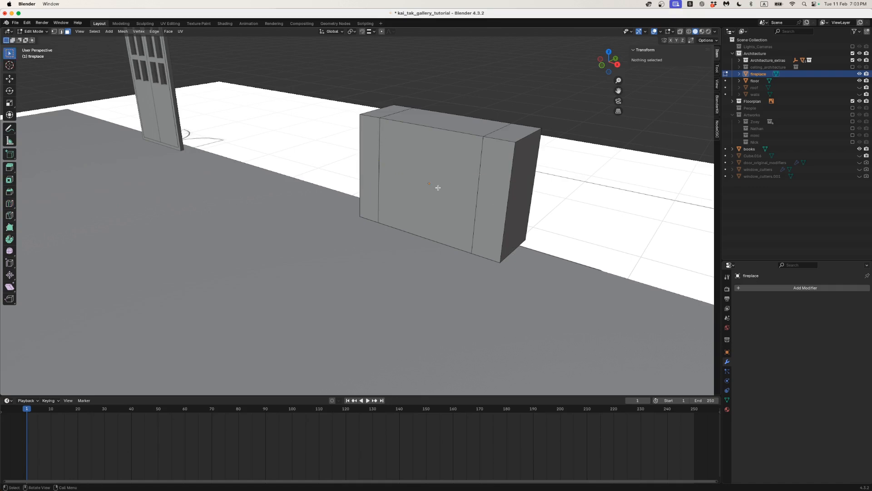
- Select the block's two outer front faces and, in wireframe top view, move them forward to the pillars' front edges on the floor plan
click(369, 156)
shift+click(500, 195)
middle_drag(500, 195, 476, 205)
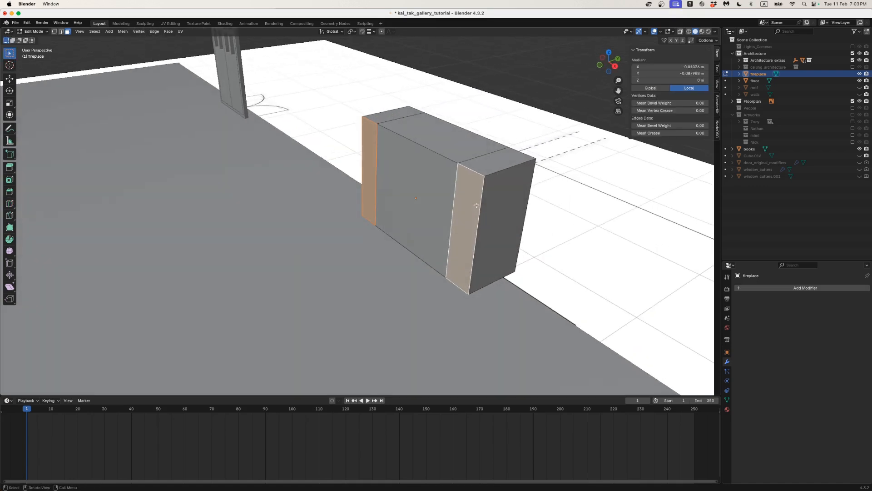
click(609, 53)
key(z)
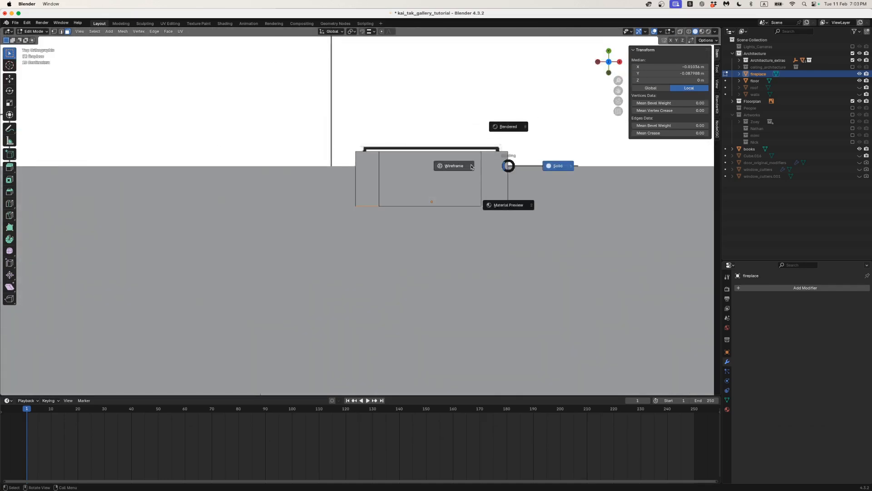
click(485, 182)
key(g)
key(z)
key(z)
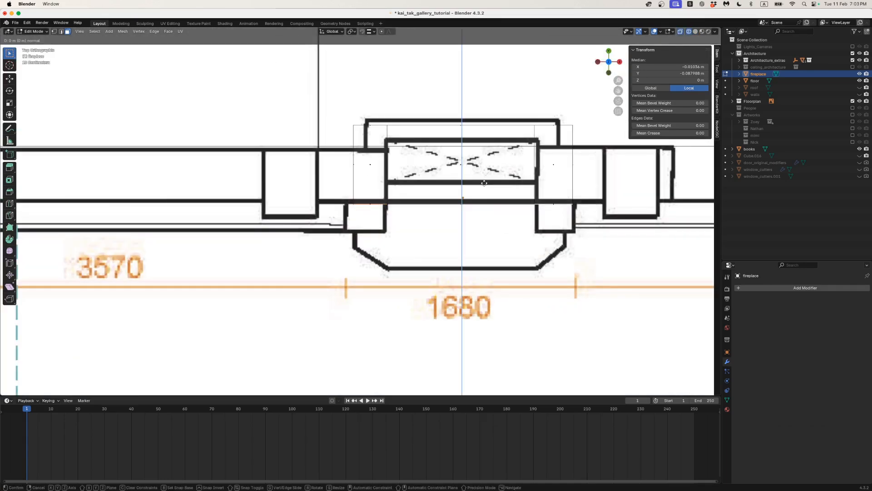
click(485, 211)
- Inspect the fireplace pillars in solid perspective view, and compare them with the floor plan in wireframe top view in Object Mode
mouse_move(485, 211)
middle_down()
mouse_move(440, 180)
mouse_move(460, 185)
middle_up()
key(Tab)
key(z)
click(464, 175)
key(Tab)
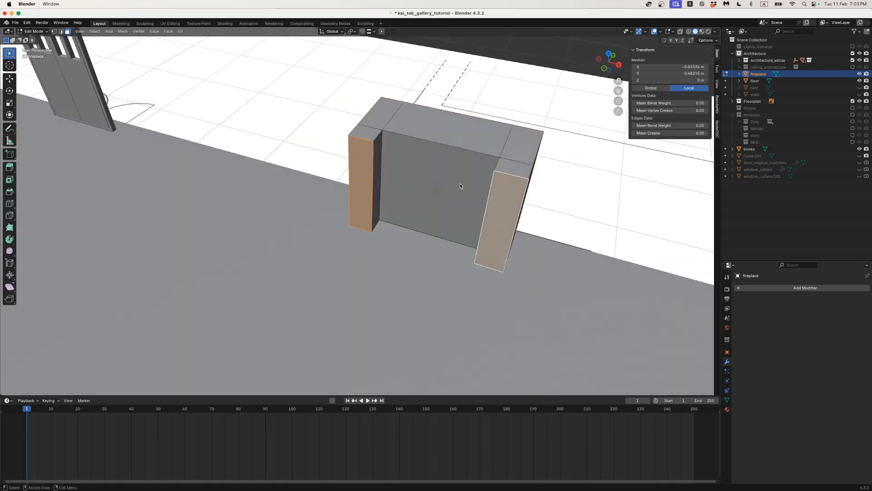
key(Tab)
key(KP_7)
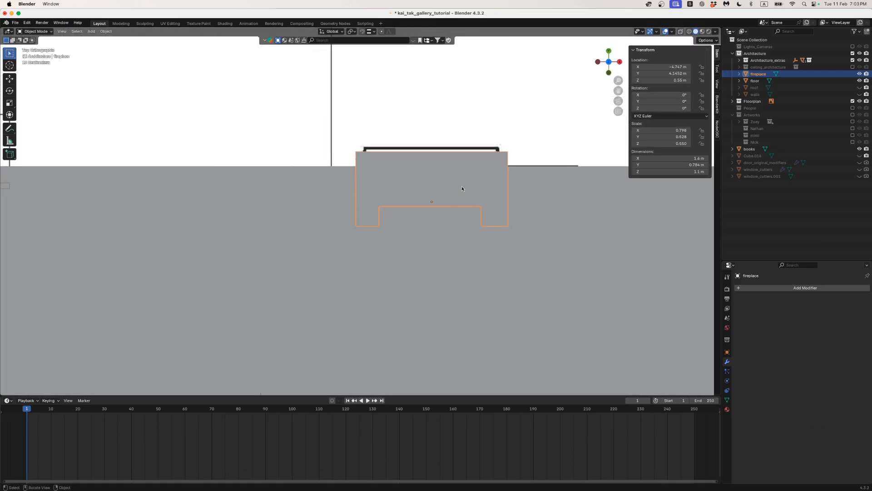
key(z)
click(413, 179)
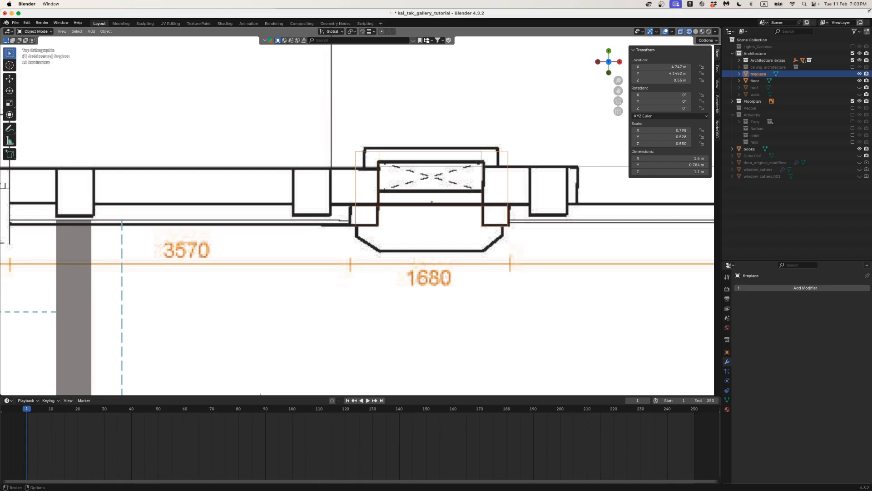
- Narrow the Blender window and place the Preview window with AVA_gallery_photo_2.jpg beside it
drag(869, 10, 572, 11)
click(655, 101)
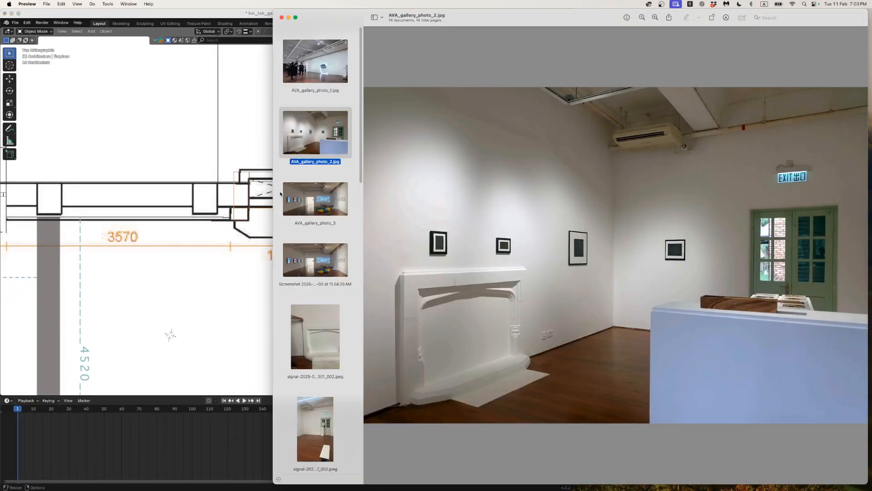
drag(325, 20, 519, 7)
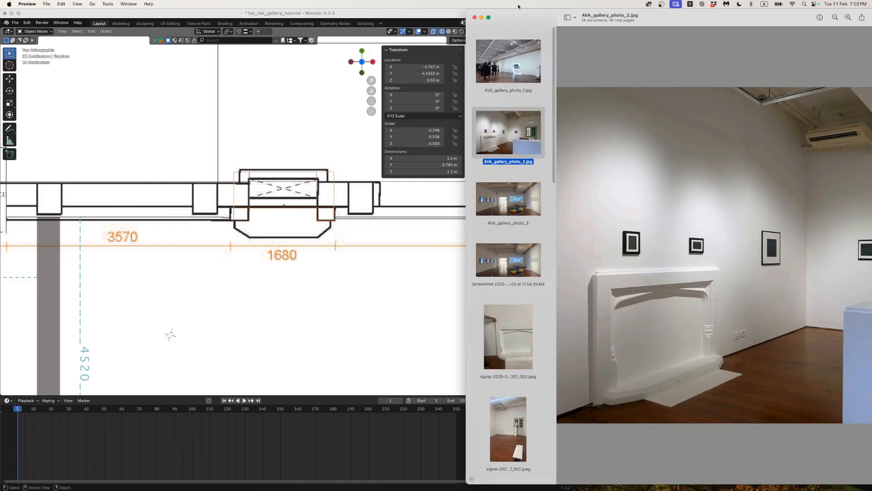
- Select the fireplace block in solid perspective view and snap the 3D cursor to it
click(317, 166)
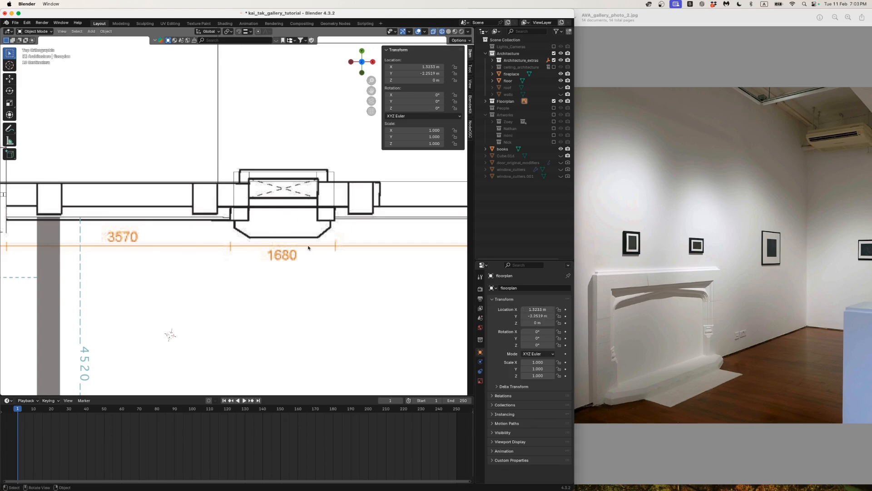
scroll(309, 248, up, 2)
shift+middle_drag(313, 247, 274, 234)
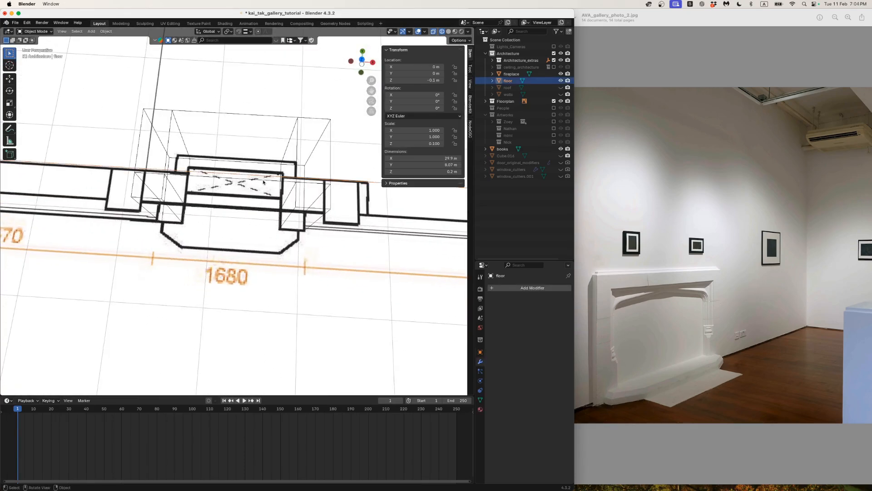
key(z)
click(294, 186)
click(272, 183)
middle_drag(272, 194, 272, 182)
key(shift+s)
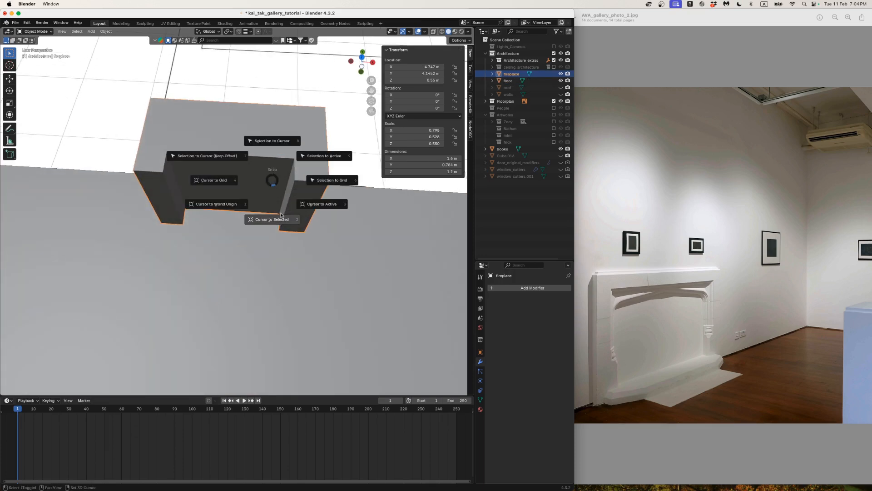
click(274, 195)
mouse_move(257, 195)
middle_down()
mouse_move(234, 176)
mouse_move(254, 196)
middle_up()
key(shift+s)
click(237, 209)
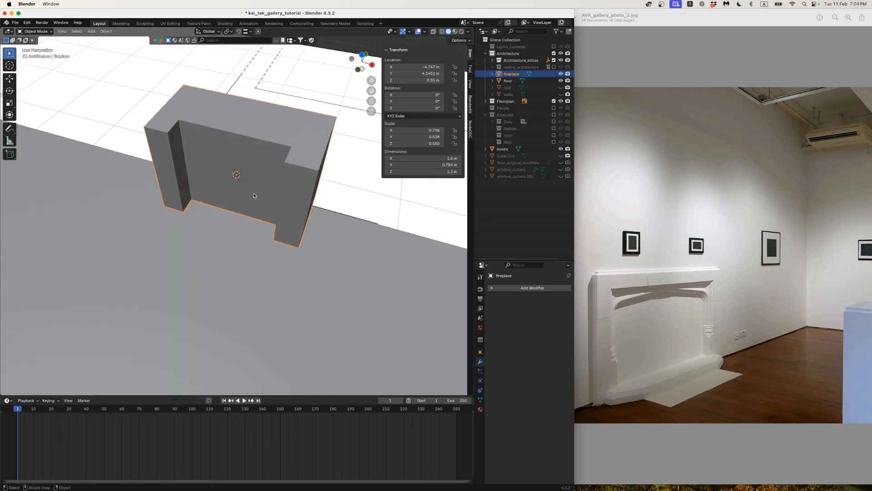
- Add a cube at the 3D cursor and, in wireframe top view, scale it uniformly to about 0.731
key(shift+a)
click(279, 199)
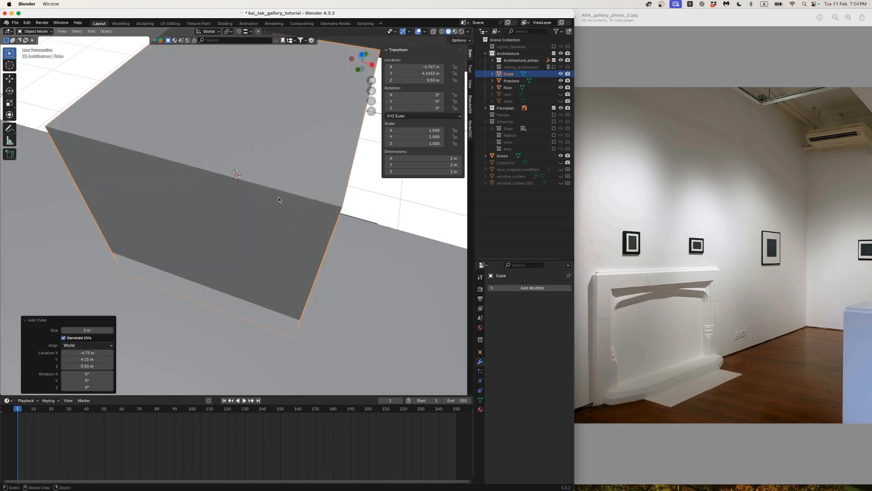
click(364, 55)
key(a)
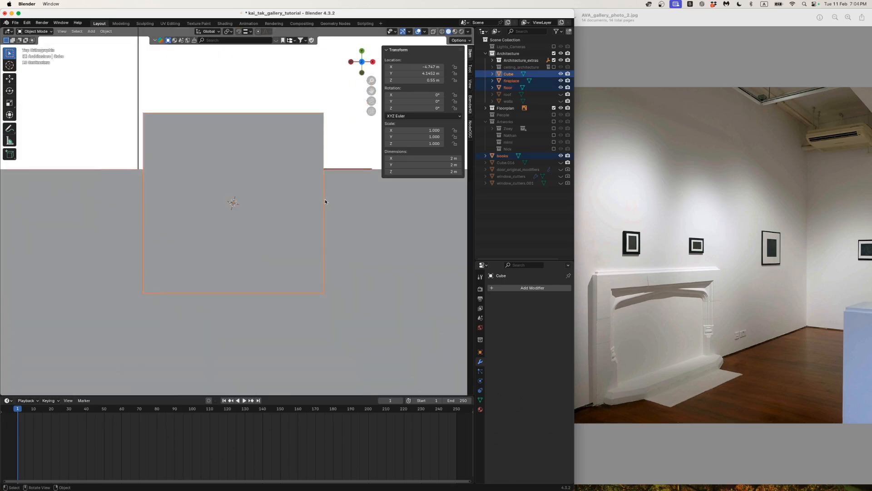
click(305, 196)
key(z)
click(272, 200)
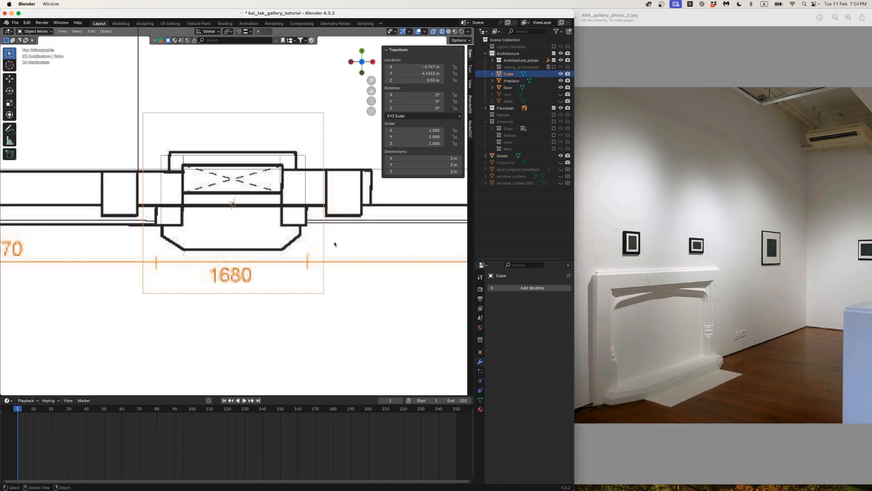
key(s)
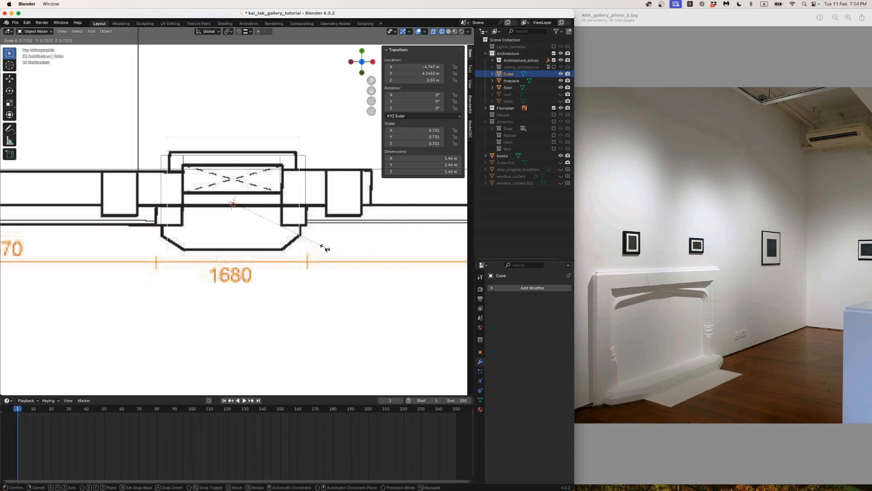
click(323, 247)
- Lower the cube about 0.086 m in Z and shift it about 0.204 m in Y, aligning its front with the plan's hearth edge
scroll(326, 258, up, 2)
key(g)
key(z)
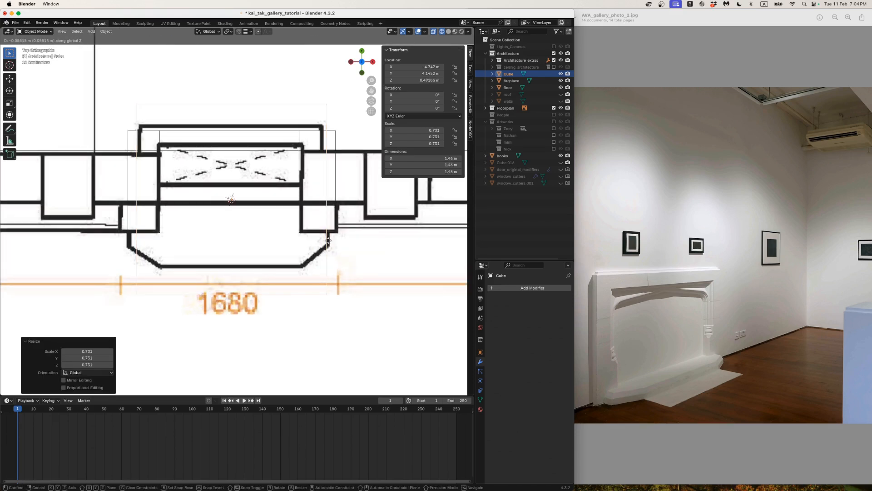
click(329, 240)
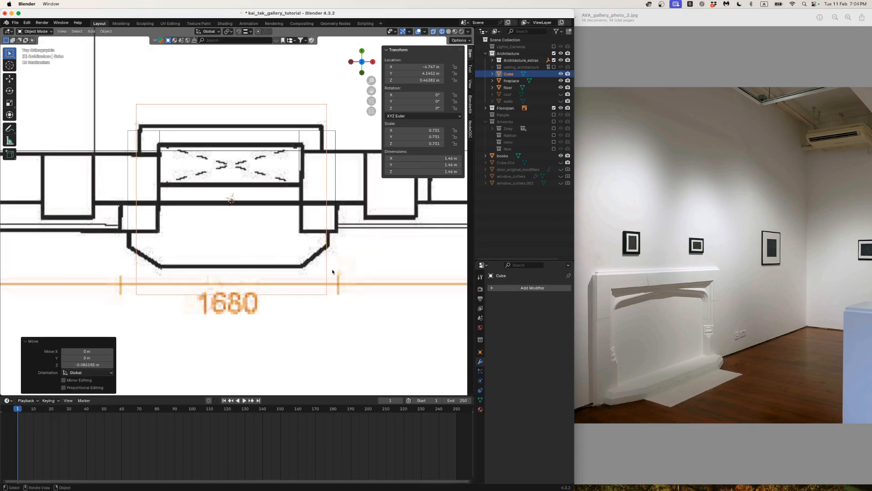
key(g)
key(y)
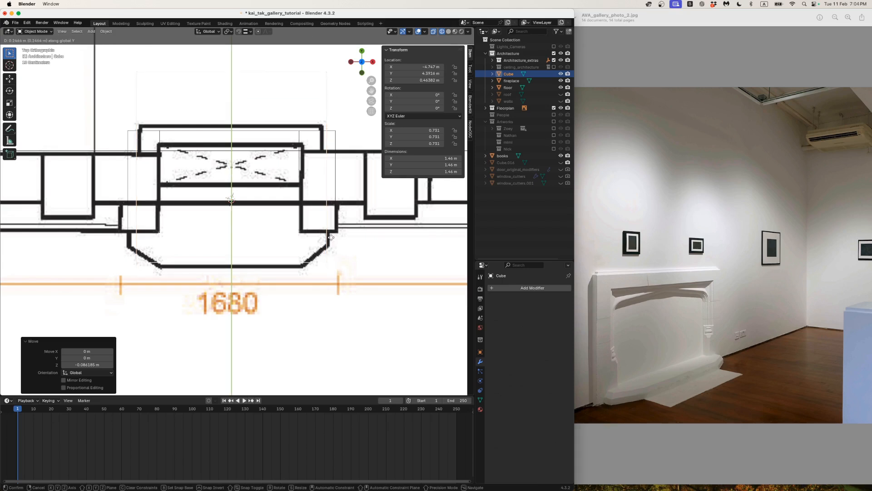
click(331, 244)
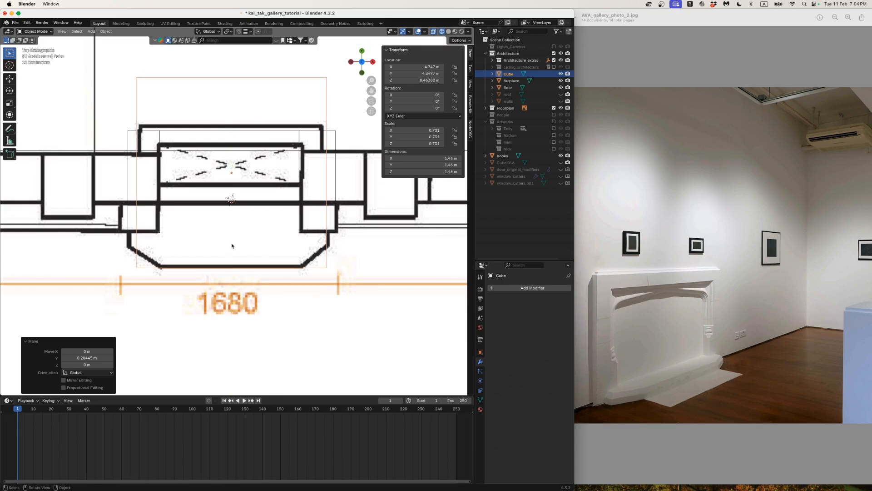
- Move the cube's back vertices about 0.364 m forward along Y to the fireplace's rear line on the floor plan
key(Tab)
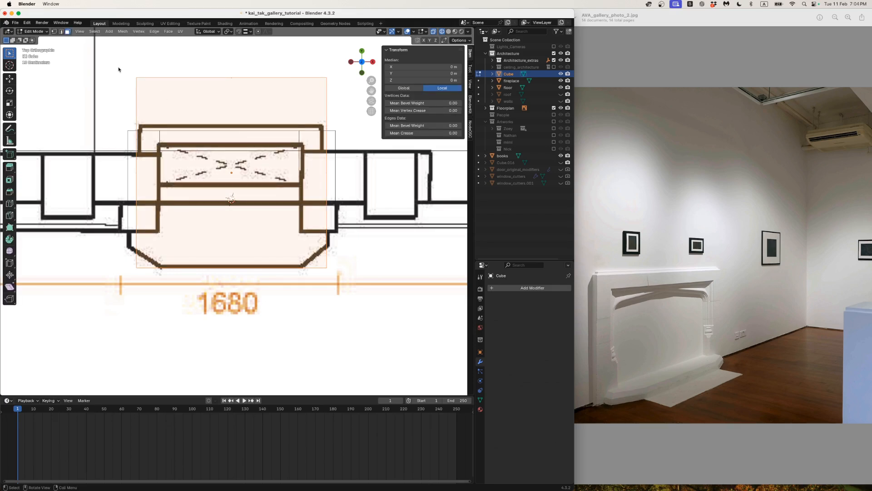
key(1)
drag(119, 70, 335, 98)
key(g)
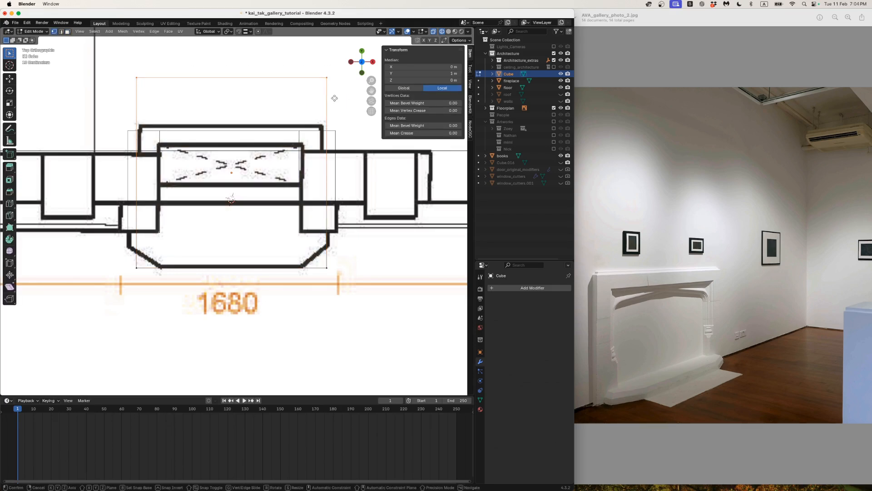
key(y)
click(330, 146)
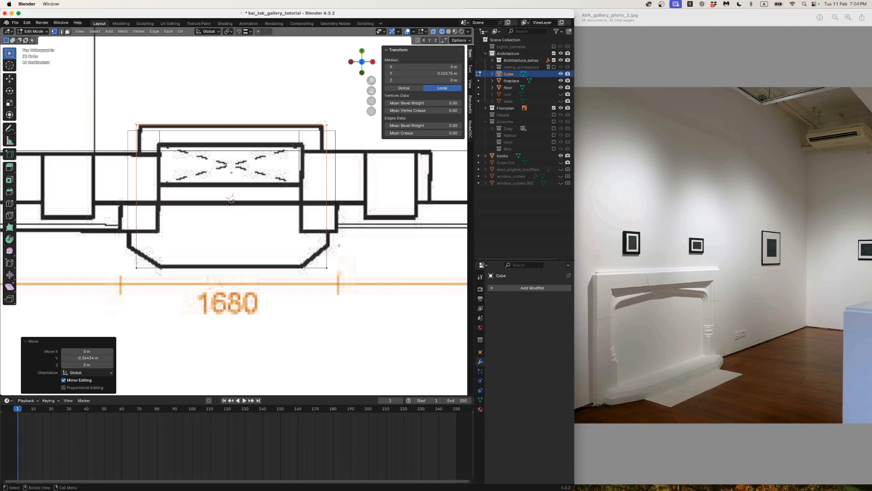
- Select the cube's two front vertical edges in Edit Mode using solid perspective view
key(Tab)
middle_drag(325, 274, 235, 191)
key(shift+z)
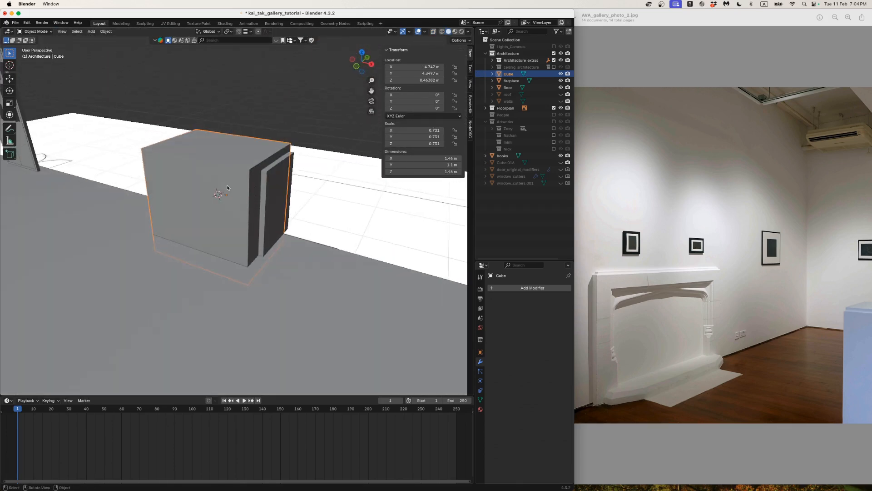
key(Tab)
key(2)
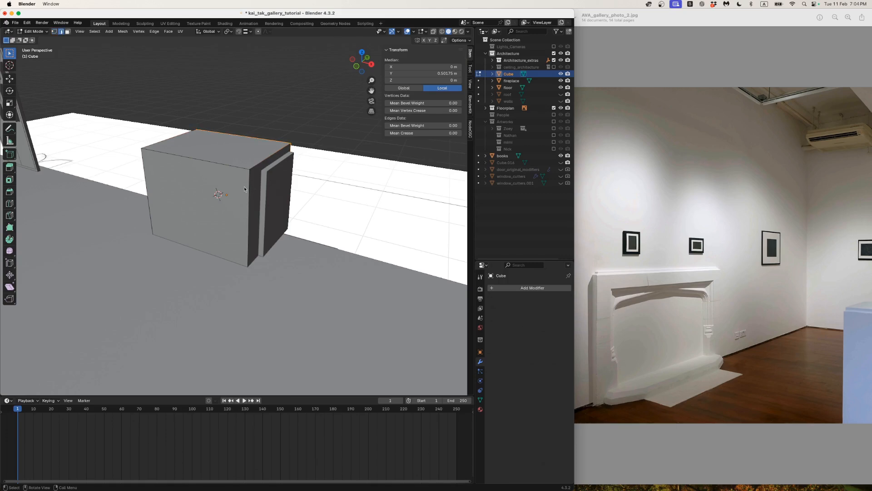
click(246, 189)
middle_drag(155, 186, 206, 192)
shift+click(166, 197)
- Apply the cube's scale in Object Mode and return to Edit Mode with the two front vertical edges still selected
key(Tab)
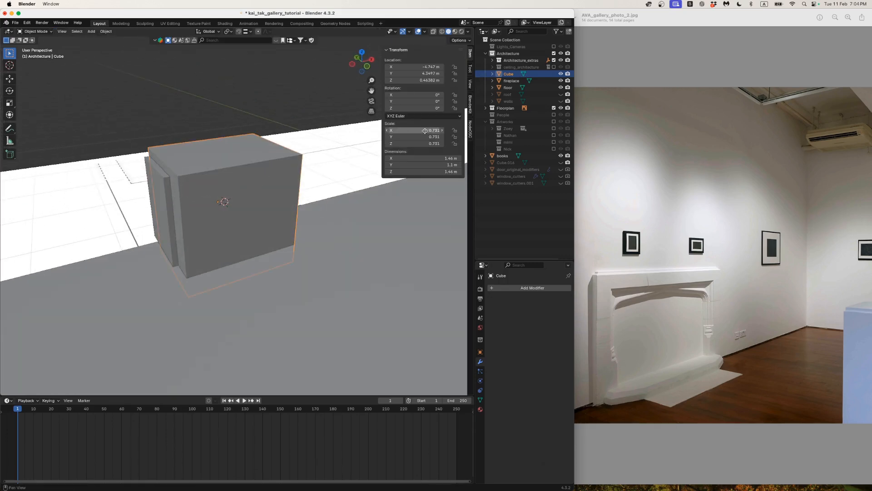
key(ctrl+a)
click(248, 200)
middle_drag(248, 201, 196, 193)
key(Tab)
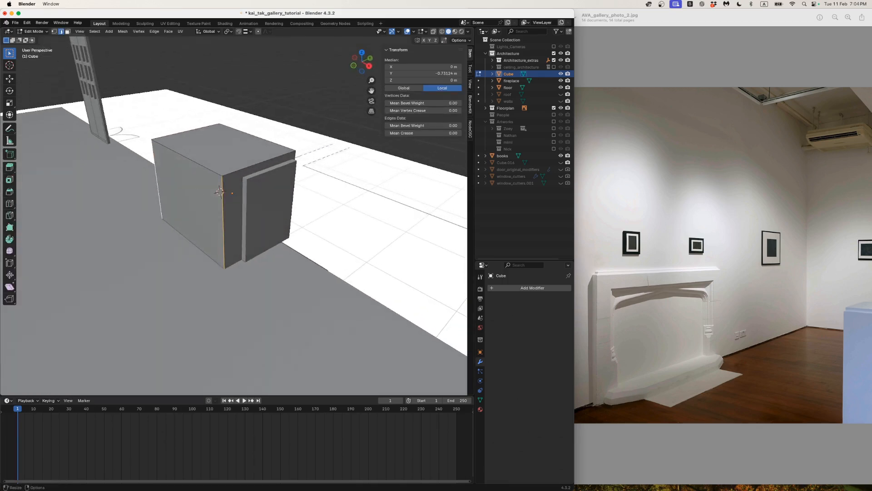
click(10, 191)
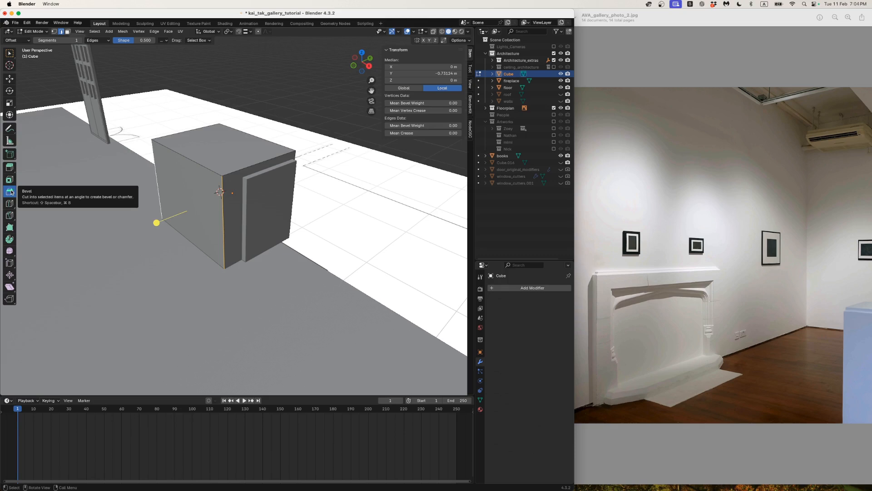
drag(156, 222, 141, 223)
key(super+z)
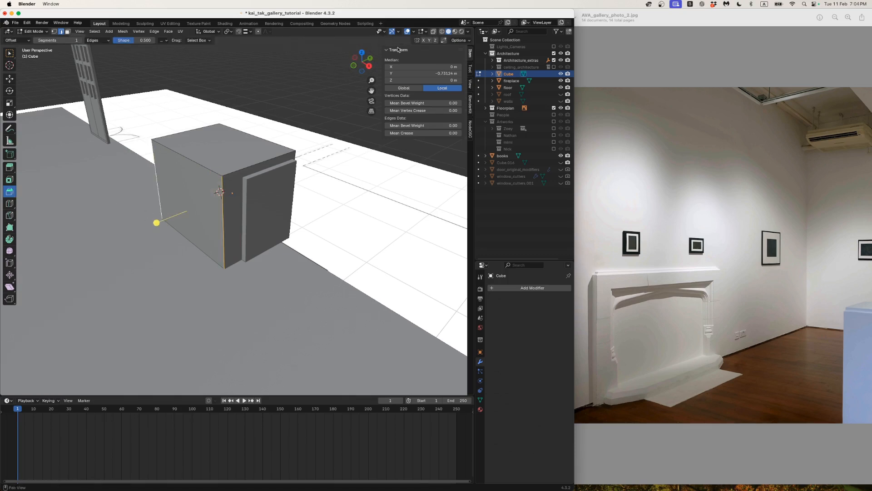
- Bevel the two front vertical edges by about 0.197 m with one segment in wireframe top view, matching the hearth's angled corners
click(361, 53)
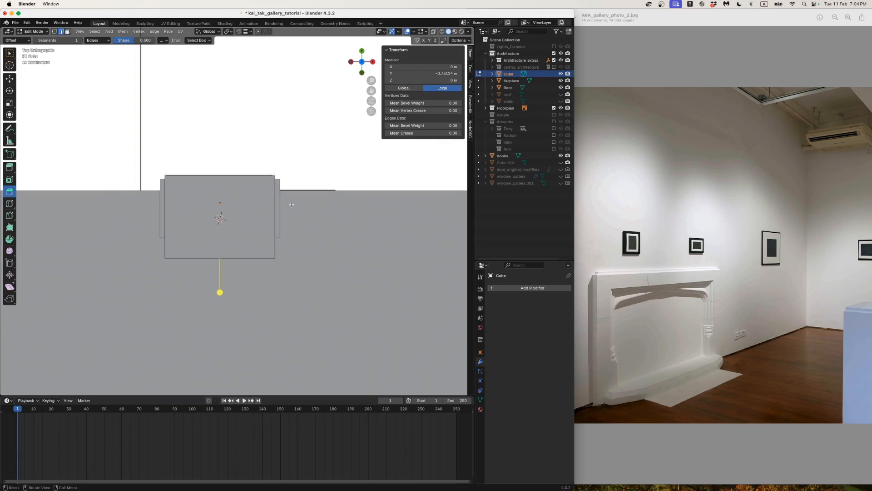
key(shift+z)
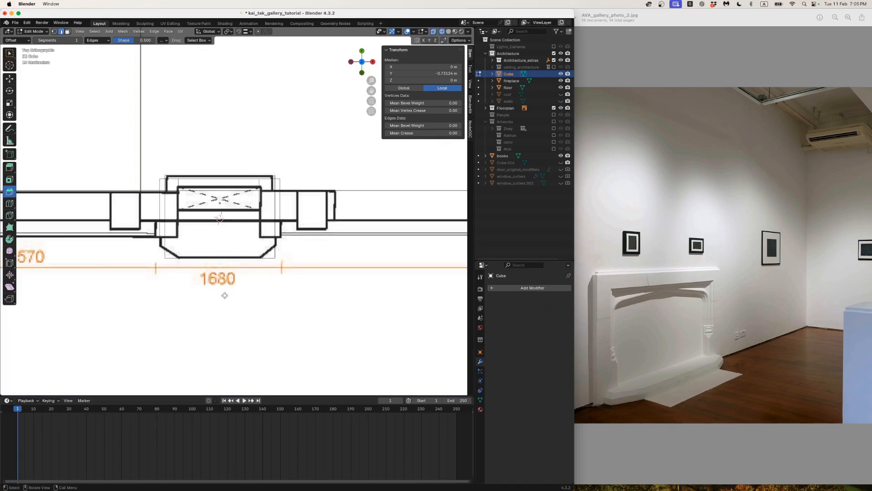
scroll(221, 293, up, 1)
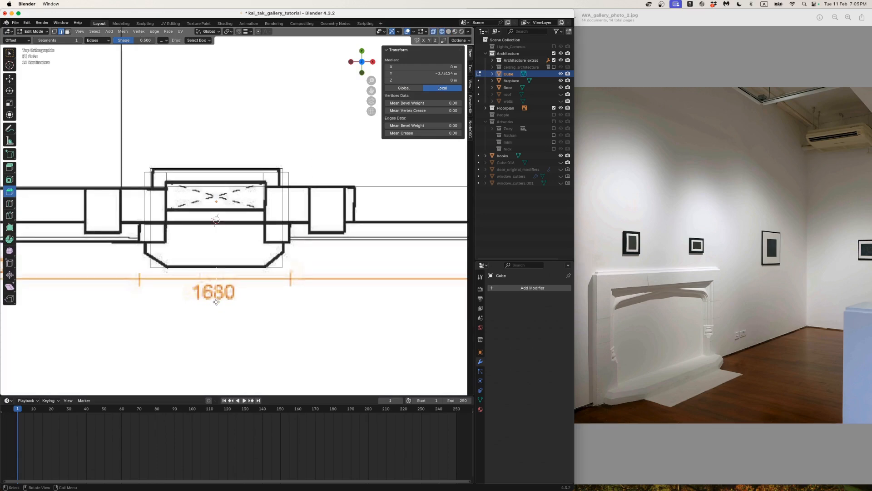
key(ctrl+b)
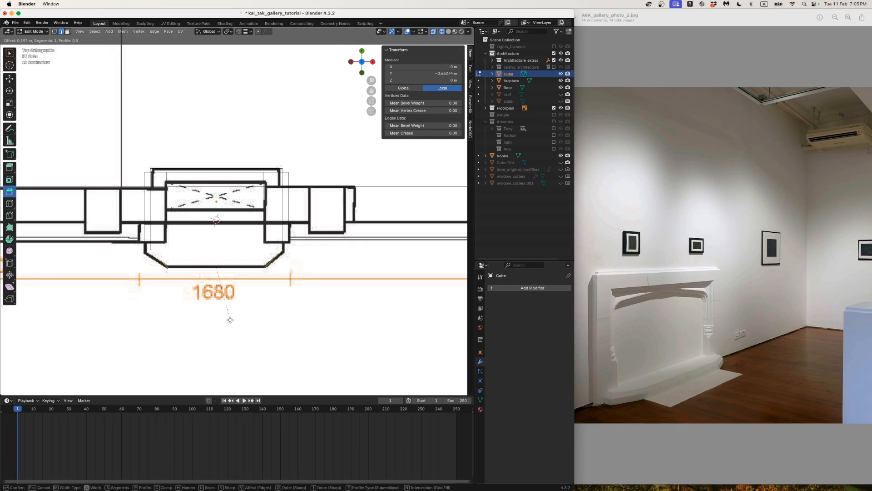
click(231, 320)
scroll(234, 304, up, 3)
click(9, 54)
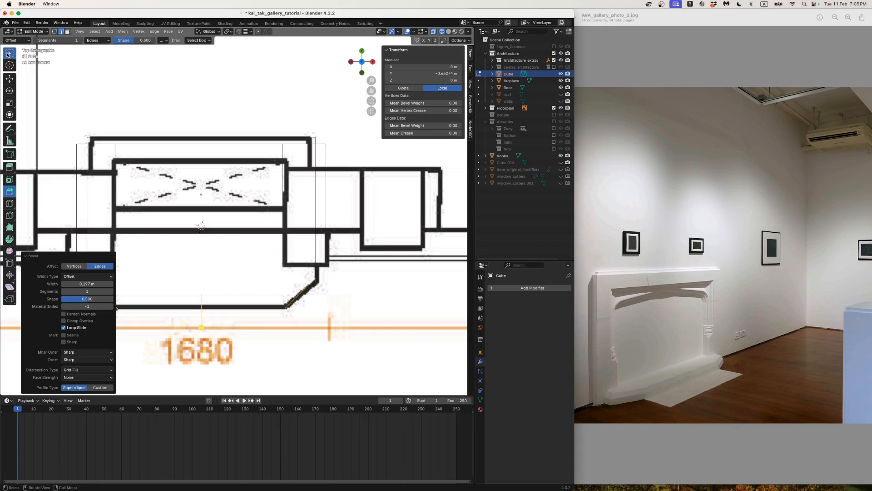
- Box-select the vertices on the cube's right side and move them about 0.016 m outward along X to the hearth outline
scroll(240, 153, down, 1)
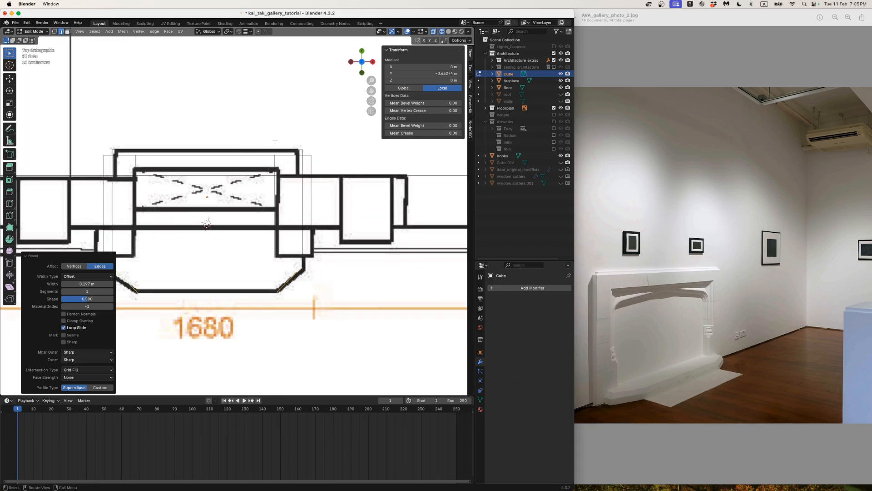
key(1)
drag(296, 125, 334, 291)
key(g)
key(x)
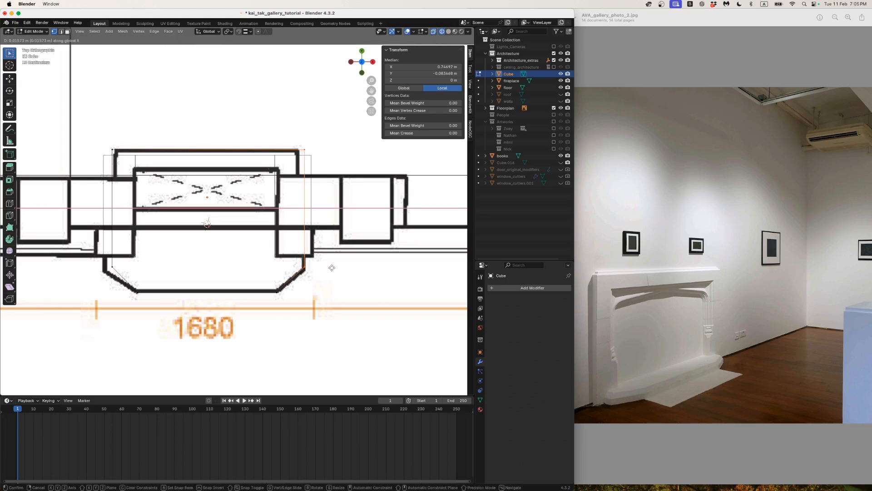
click(330, 267)
- Box-select the vertices on the cube's left side and move them about 0.055 m outward along X to the hearth outline
drag(106, 130, 125, 271)
key(g)
key(x)
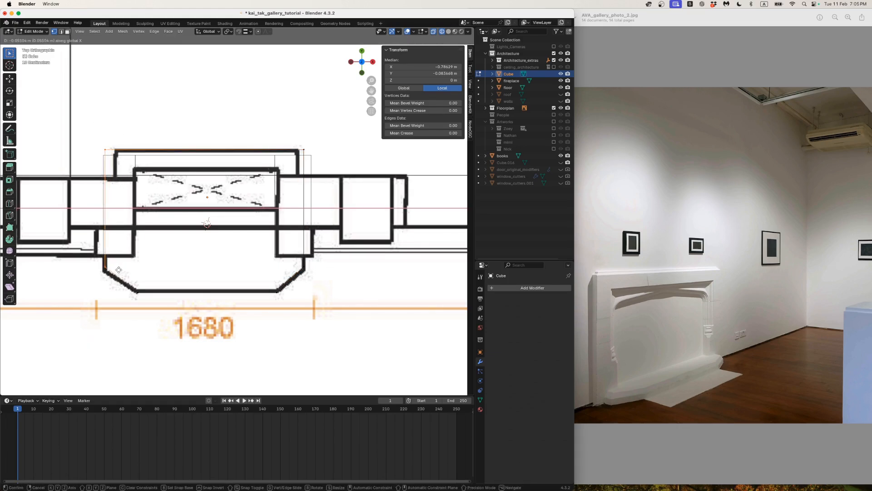
click(119, 269)
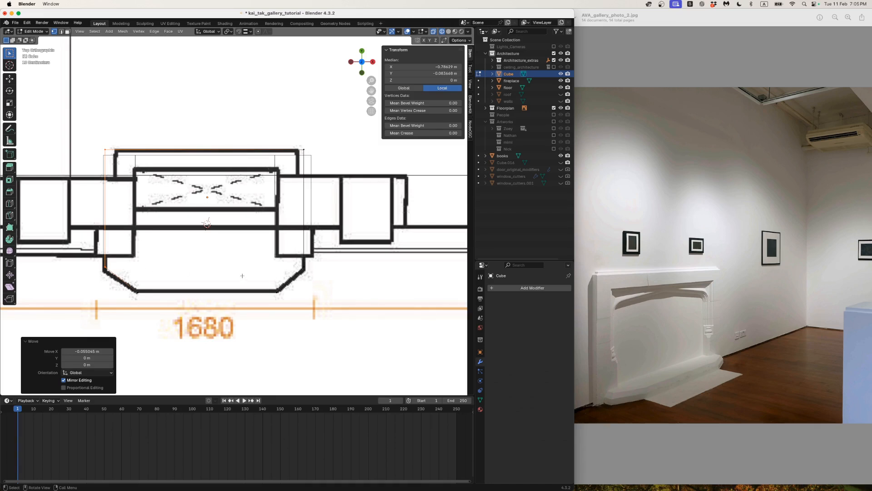
- Select the outer vertices of both beveled corners and move them about 0.026 m forward along Y to the plan's corner points
key(a)
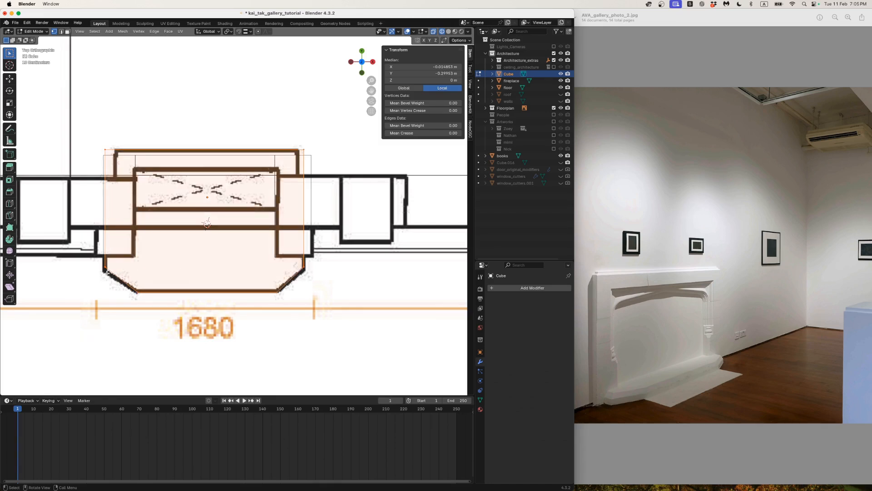
drag(91, 257, 327, 271)
key(g)
key(y)
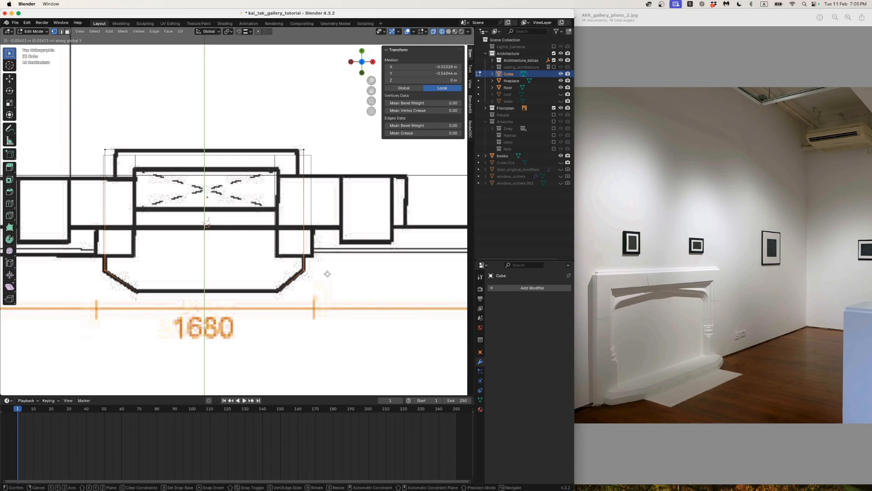
click(327, 274)
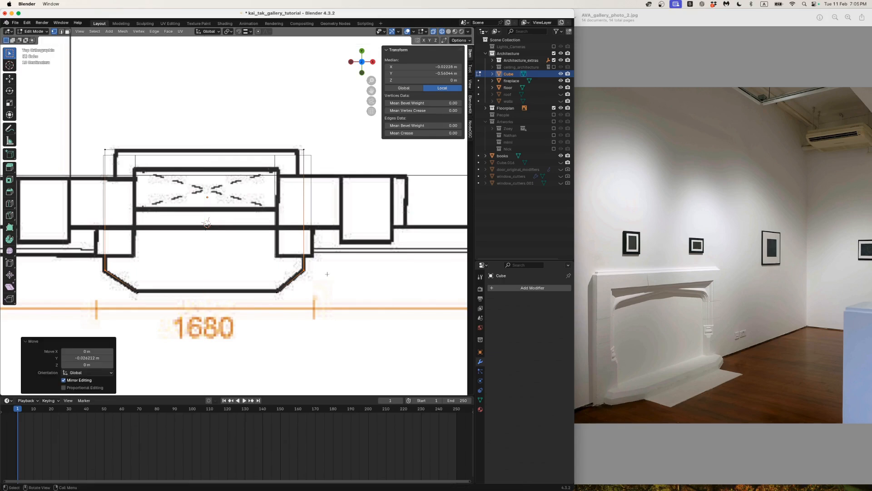
- Move the hearth block's back vertices forward along Y, leaving the block about 0.56 m deep
drag(290, 124, 284, 150)
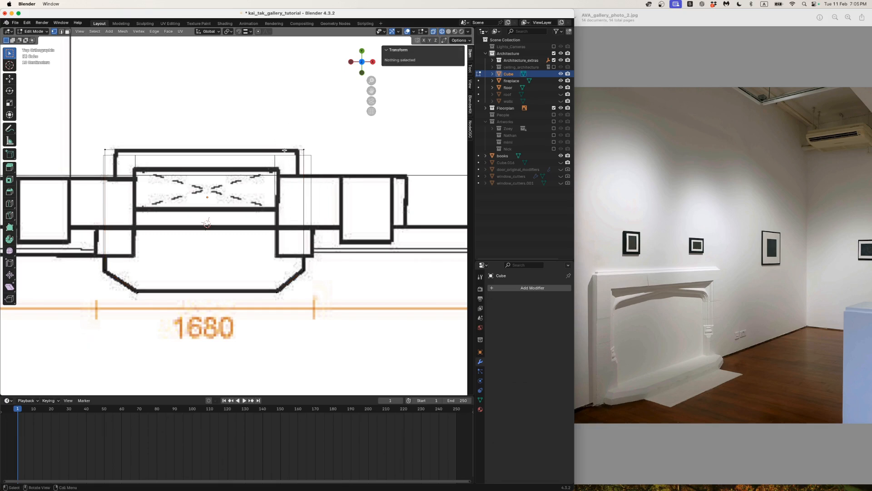
drag(84, 138, 313, 166)
key(g)
key(y)
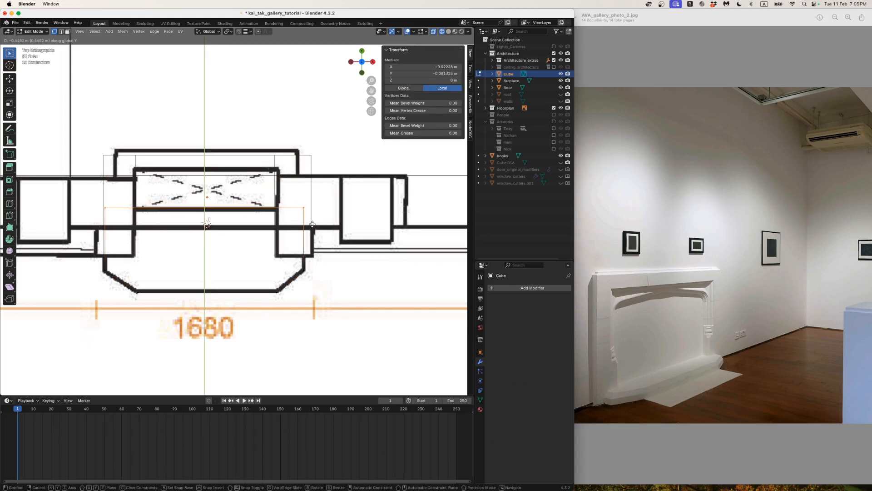
click(312, 237)
key(Tab)
- Set the hearth block's Z dimension to 0.08 m
middle_drag(312, 236, 242, 209)
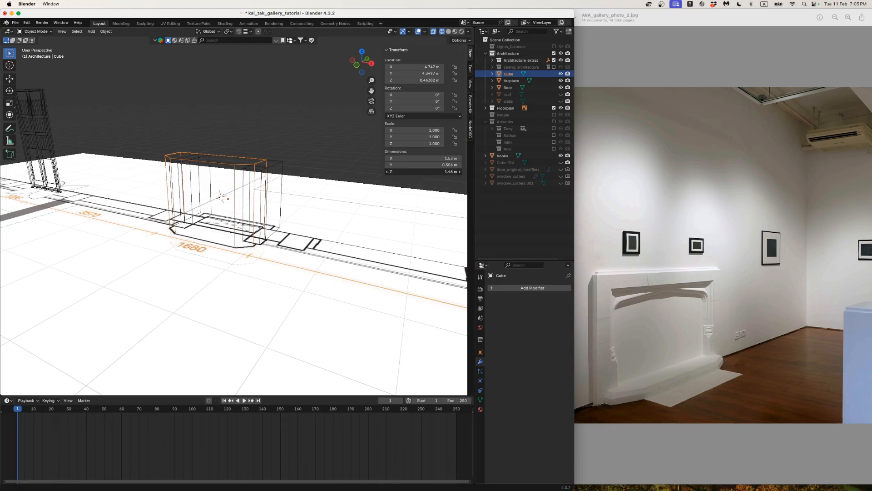
click(446, 171)
text(.08)
key(Return)
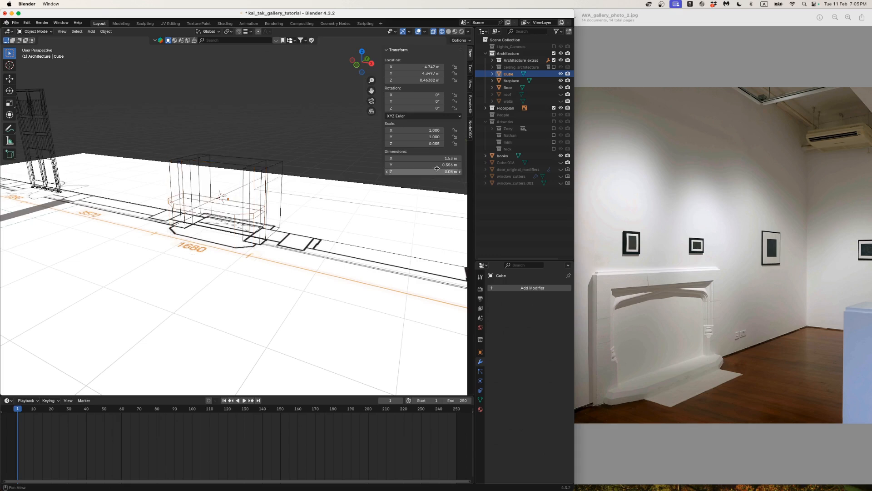
- Lower the hearth slab about 0.424 m along Z onto the floor, in solid shading with snapping on
key(z)
click(357, 200)
middle_drag(293, 228, 279, 222)
scroll(279, 223, up, 2)
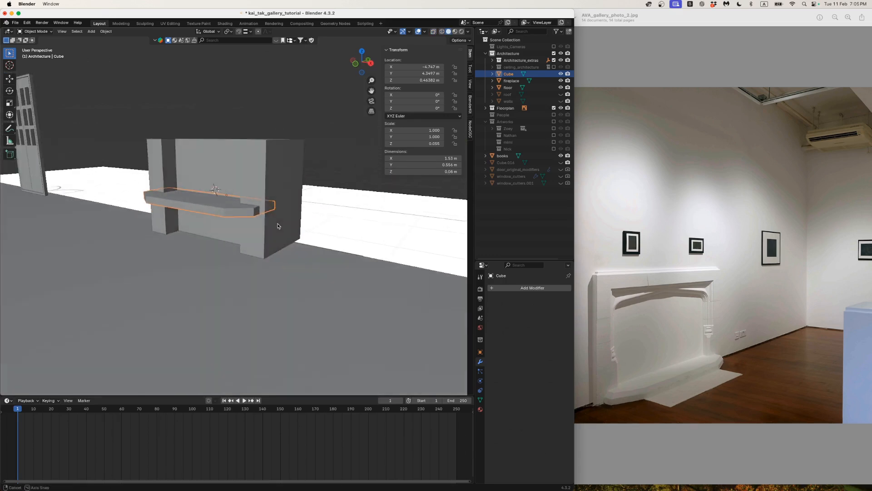
key(shift+Tab)
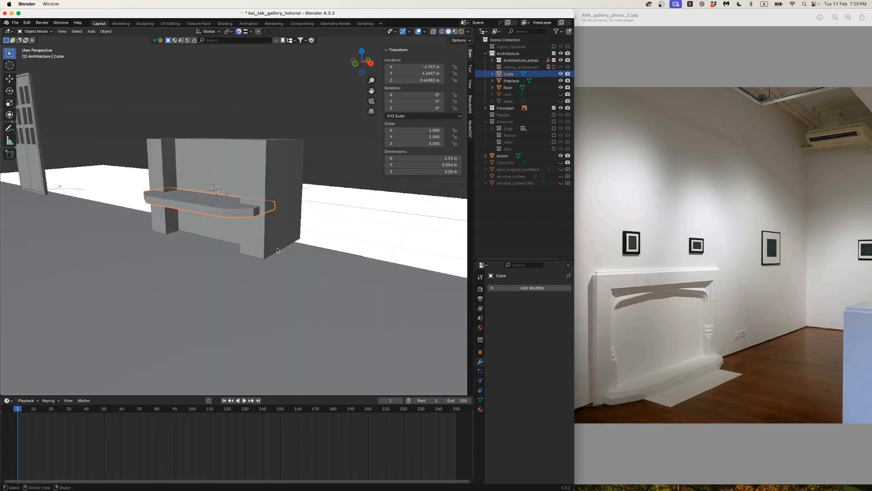
key(g)
key(z)
click(279, 251)
scroll(279, 255, up, 3)
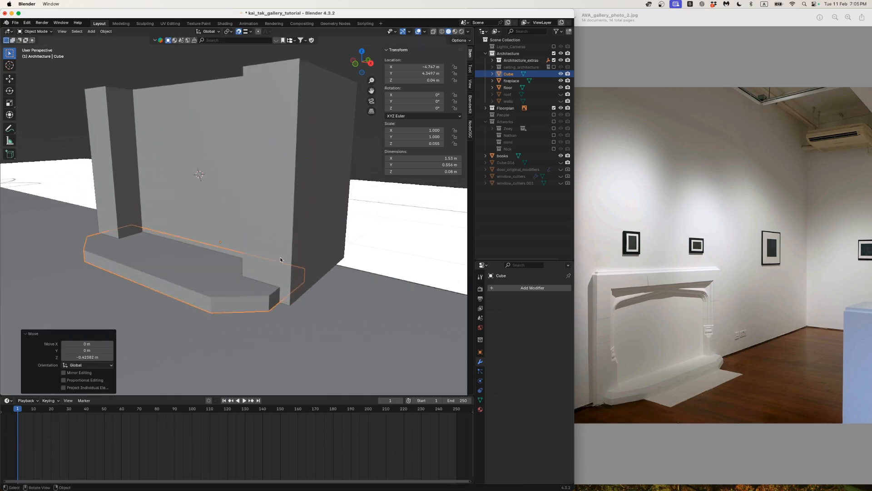
- Select the hearth's top edges along the front, angled corners and sides, and activate the Bevel tool
middle_drag(280, 259, 279, 281)
scroll(276, 249, up, 2)
key(Tab)
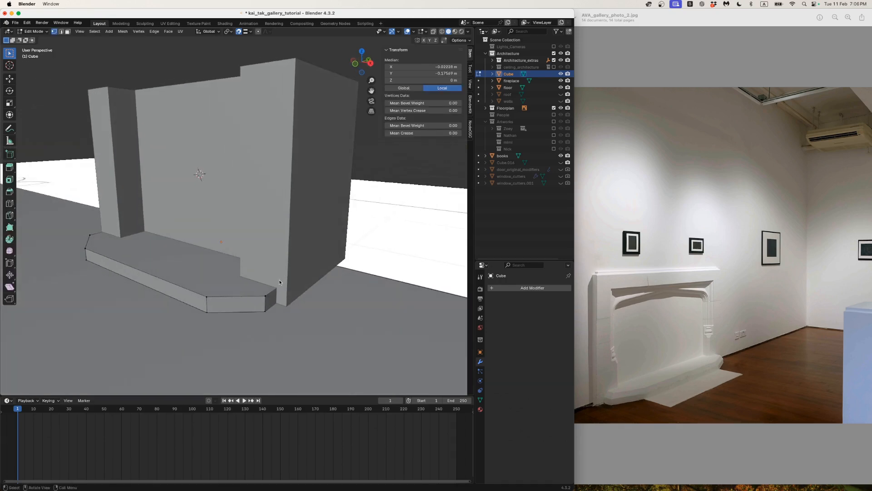
key(2)
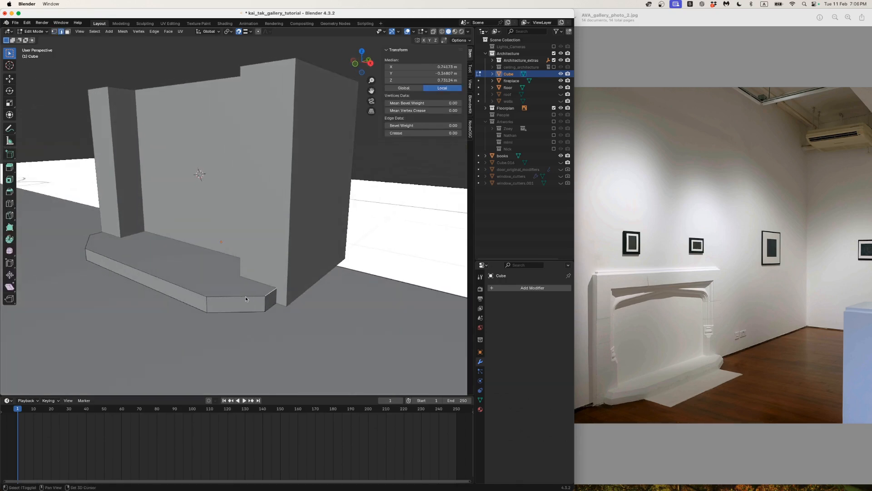
click(236, 296)
shift+click(146, 273)
middle_drag(145, 272, 200, 280)
shift+click(76, 305)
middle_drag(76, 304, 118, 313)
shift+click(126, 346)
middle_drag(138, 346, 171, 311)
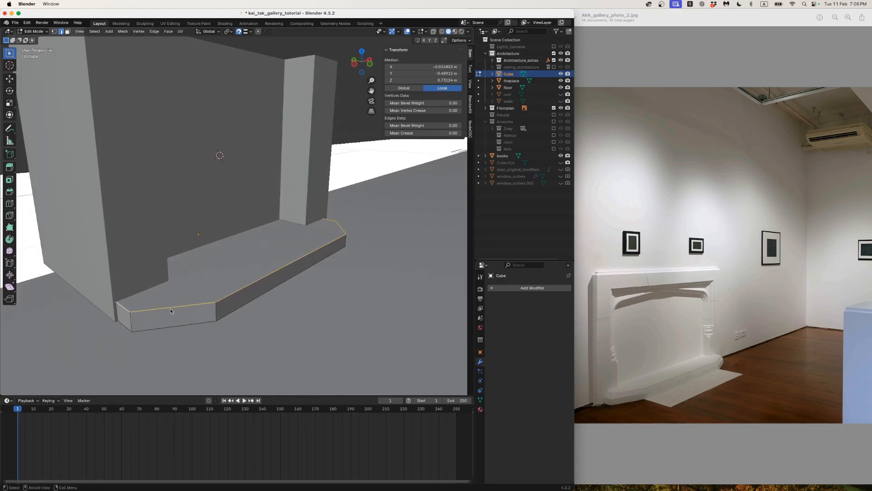
click(9, 191)
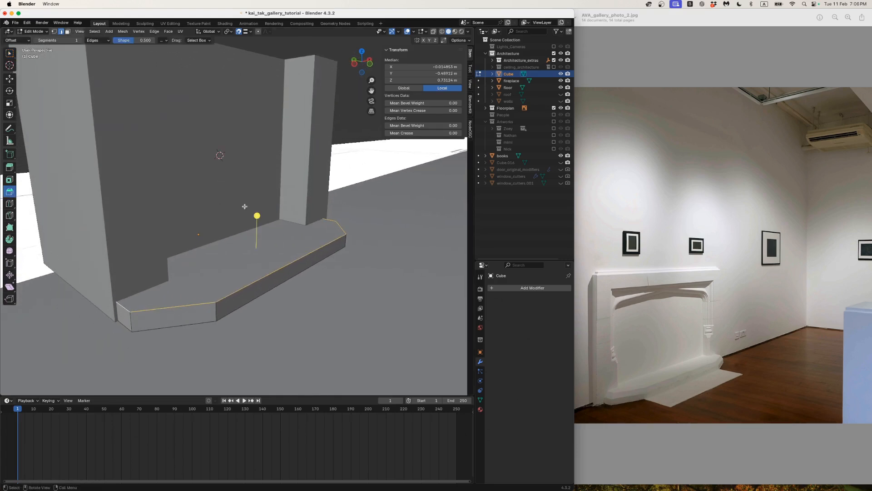
- Apply the hearth's scale and return to editing its mesh
key(Tab)
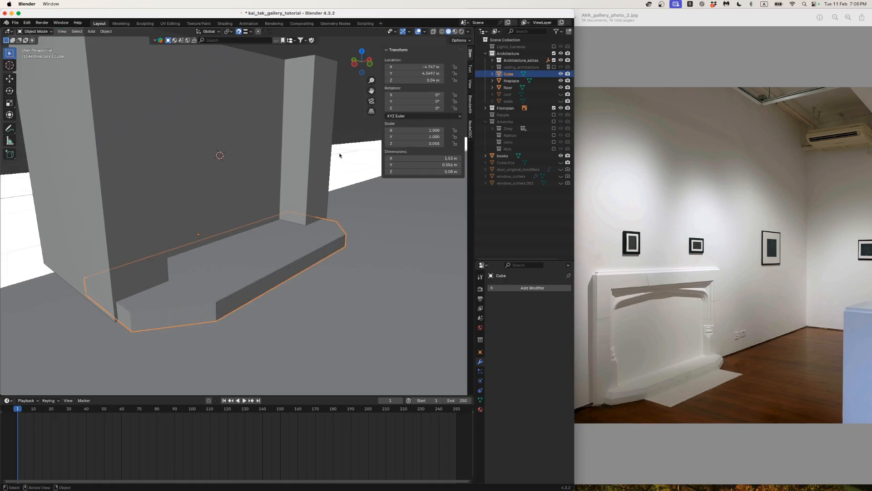
right_click(242, 219)
click(246, 216)
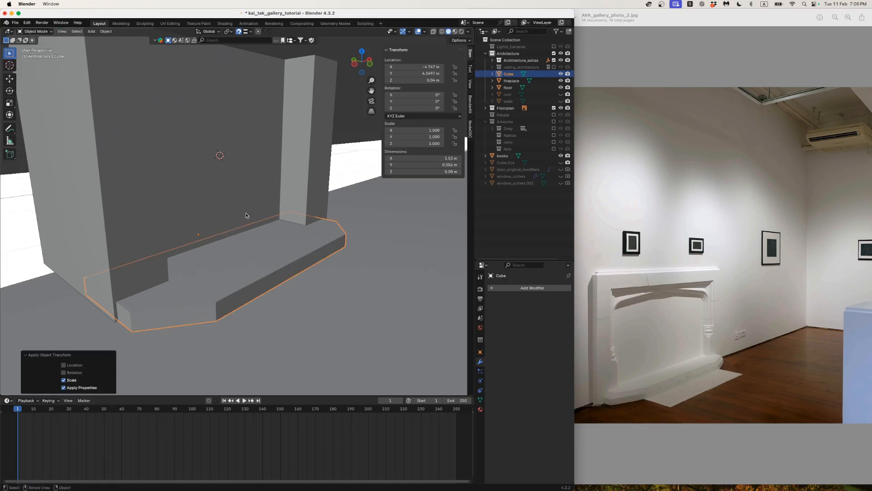
key(Tab)
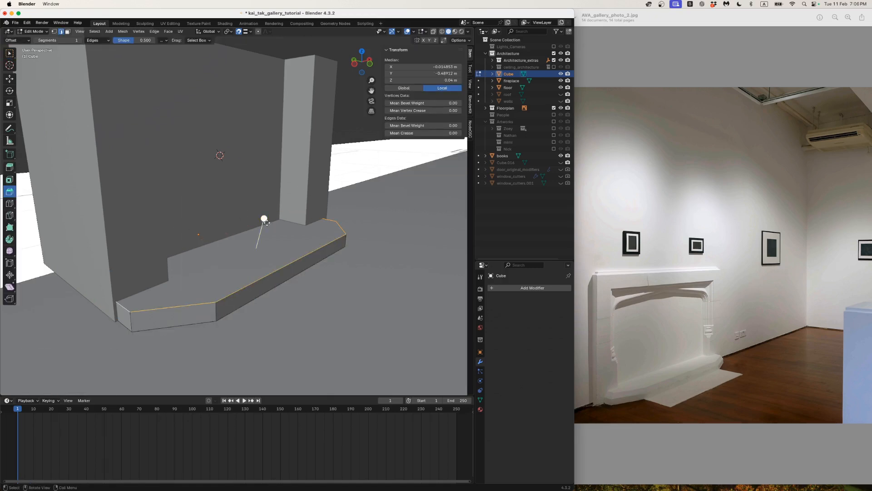
- Bevel the hearth's selected top edges by about 0.035 m with one segment
drag(264, 218, 271, 212)
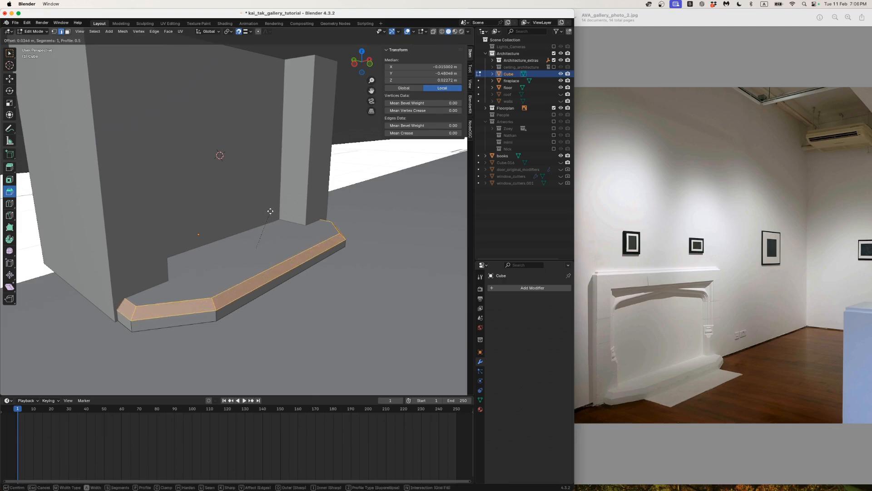
drag(270, 211, 271, 212)
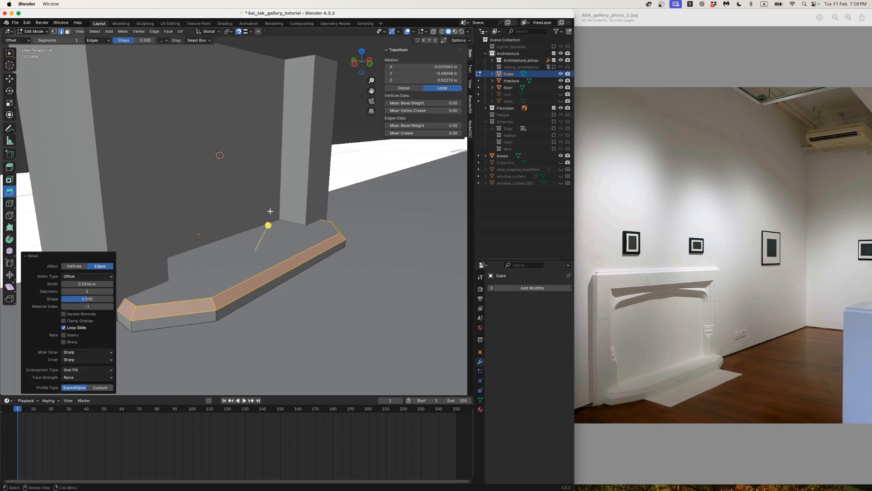
key(Tab)
scroll(268, 214, down, 4)
middle_drag(259, 216, 190, 232)
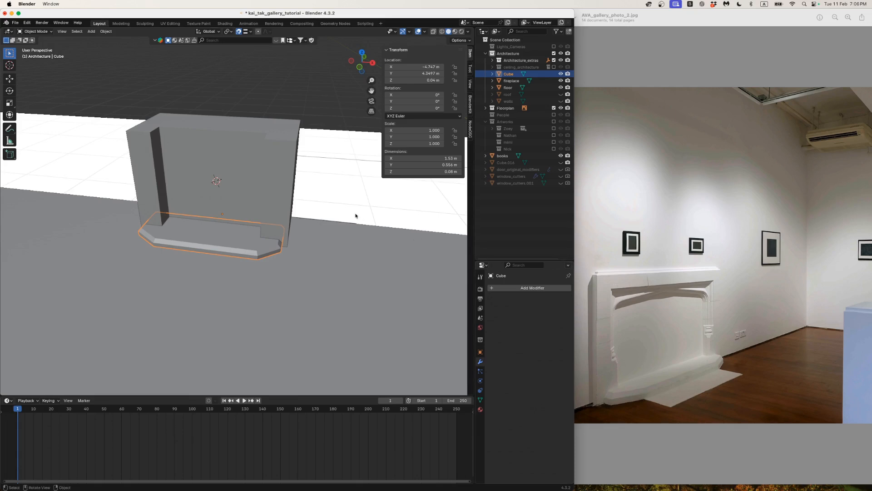
- Open the fireplace block's mesh for editing with the selection tool active
click(283, 159)
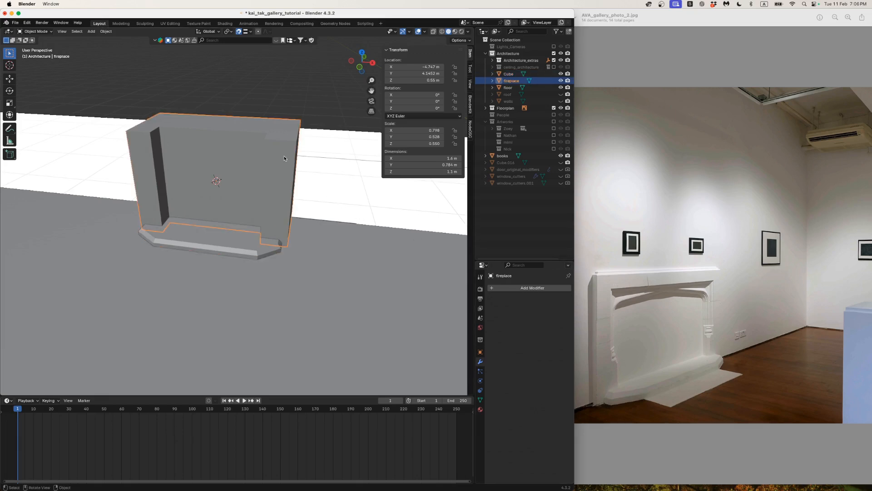
middle_drag(283, 159, 275, 175)
key(Tab)
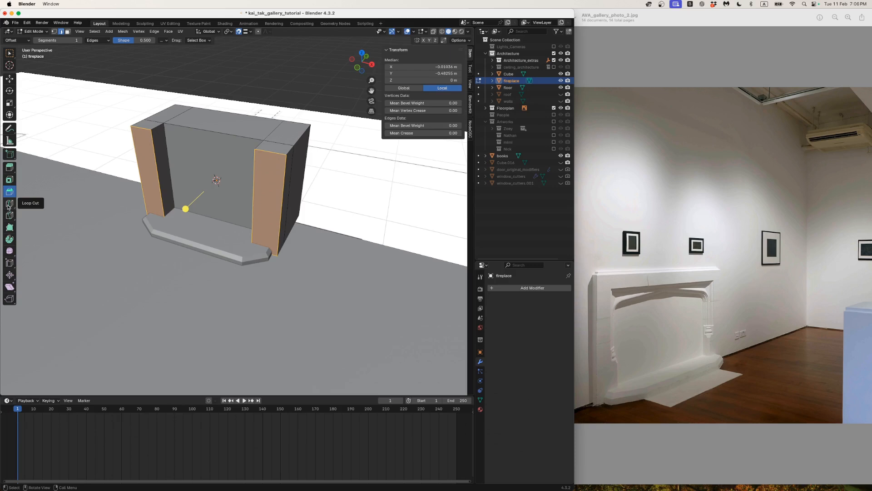
click(9, 52)
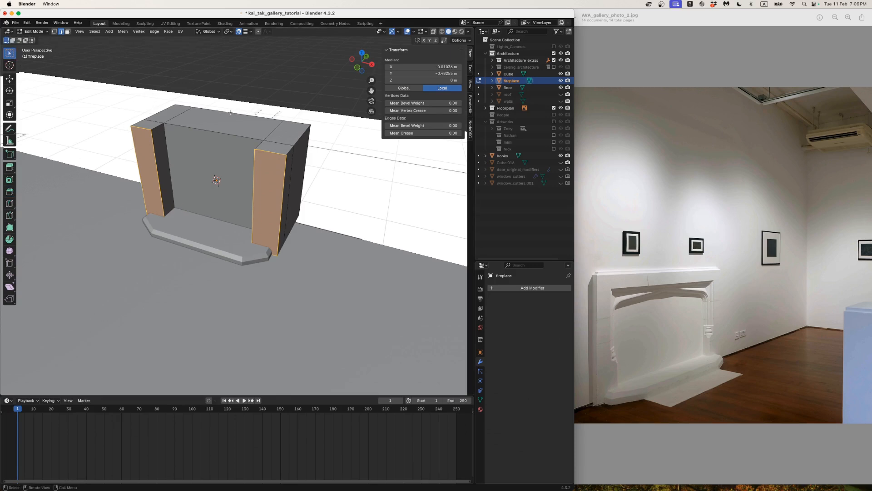
key(3)
click(152, 125)
shift+click(169, 115)
shift+click(218, 121)
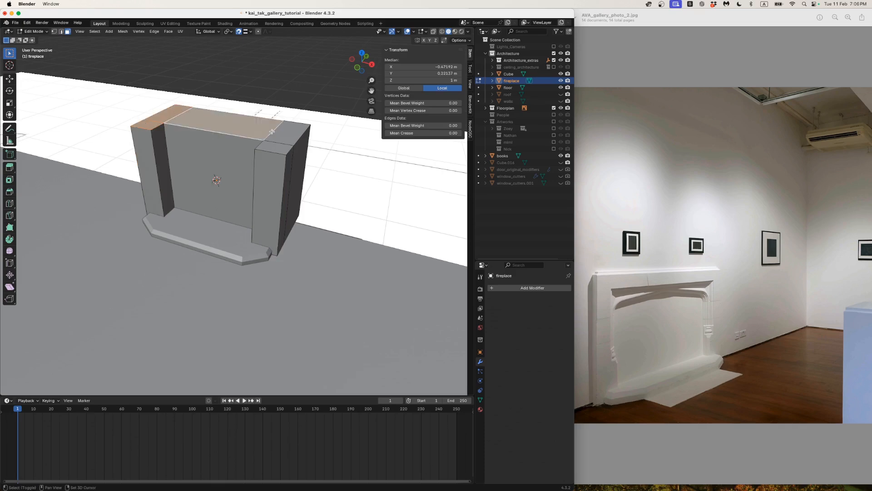
shift+click(275, 133)
middle_drag(275, 133, 284, 145)
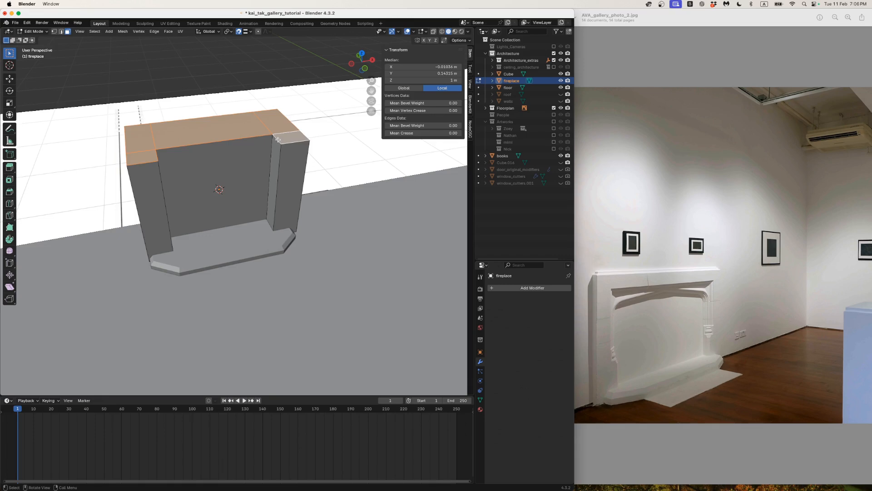
click(278, 139)
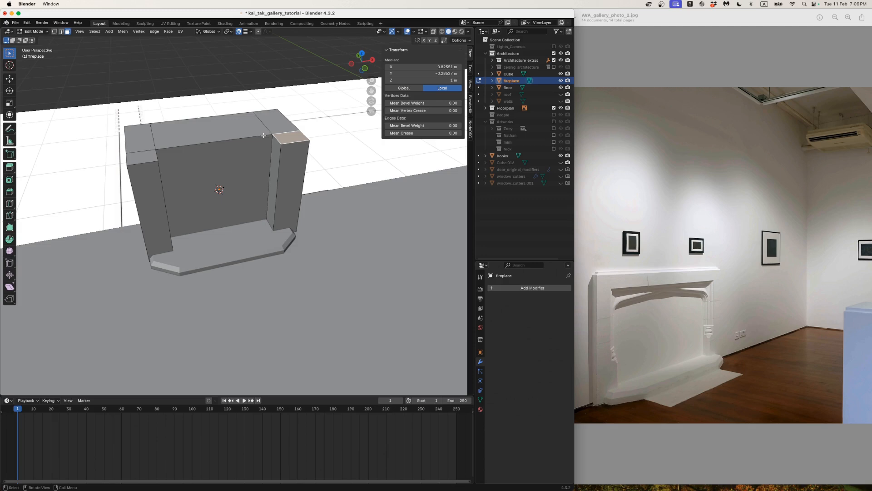
- Fill the gap between the two pillar tops with a face, using the recess's three upper edges
key(2)
click(208, 142)
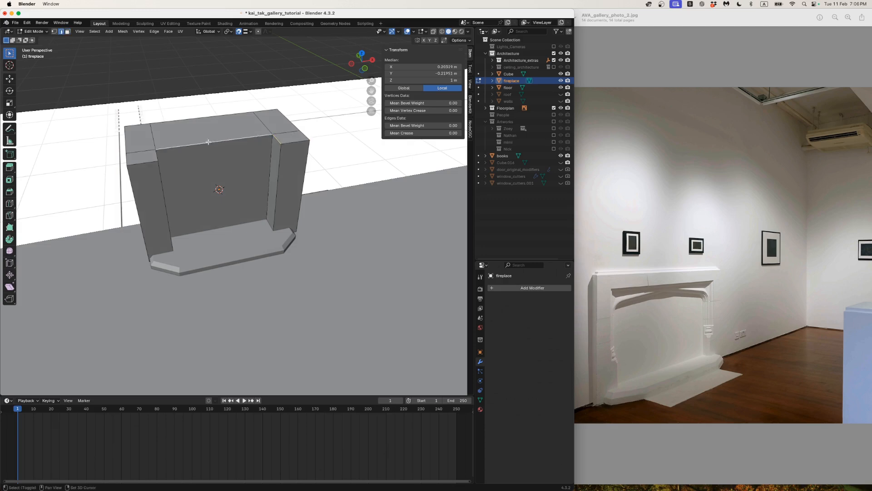
shift+click(156, 154)
middle_drag(156, 154, 149, 124)
shift+click(147, 153)
key(3)
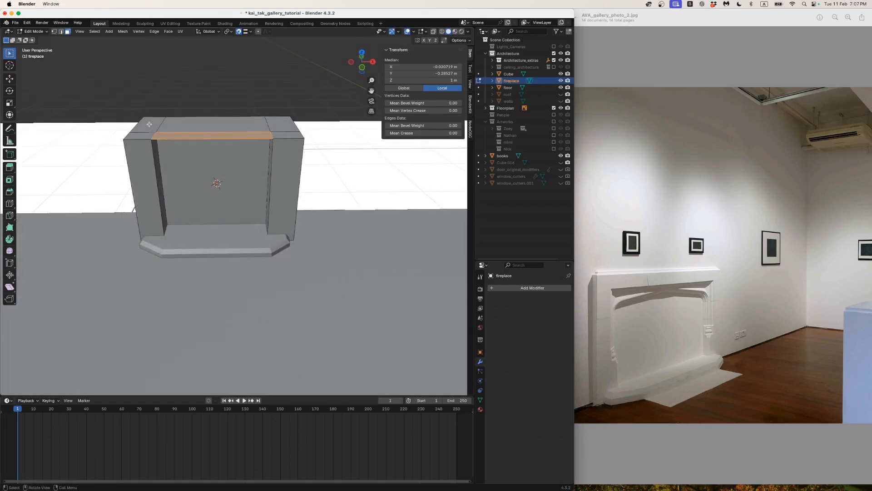
- Select all the top faces of the fireplace, including the new front strip, and lower them about 0.192 m along Z
click(149, 124)
shift+click(188, 123)
shift+click(276, 127)
shift+click(221, 133)
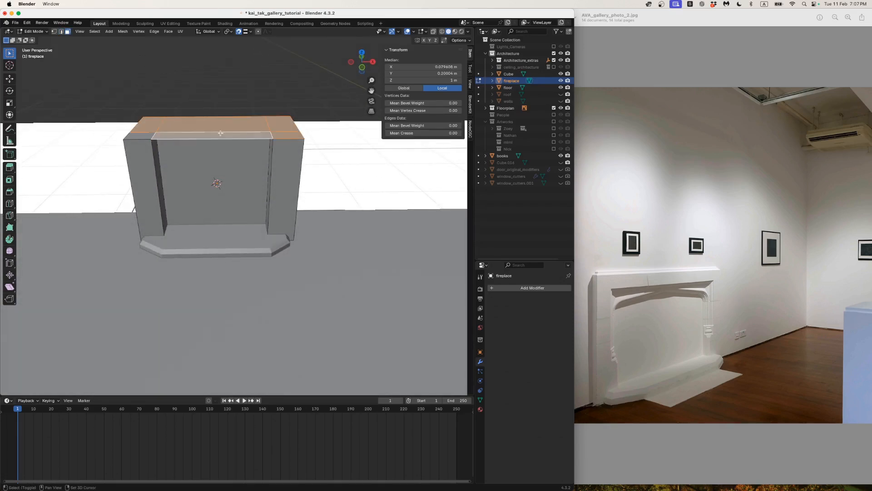
shift+click(146, 137)
shift+middle_drag(146, 137, 141, 134)
key(g)
key(z)
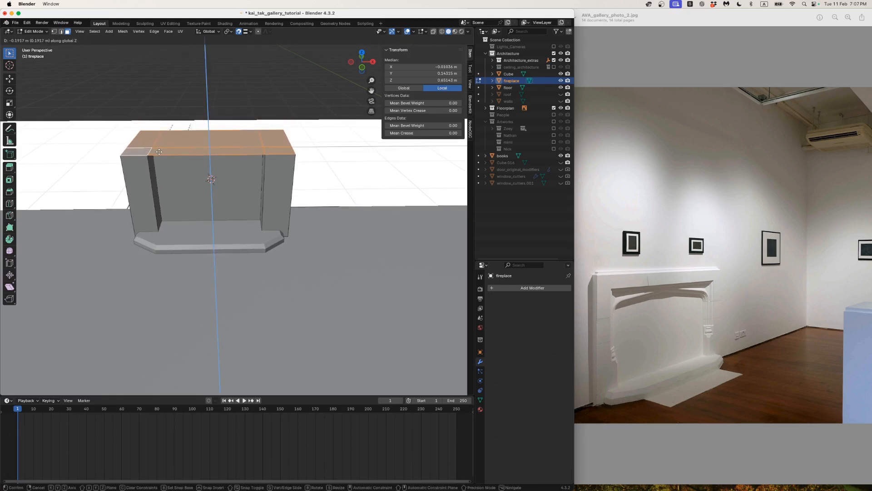
click(159, 152)
- Extrude the fireplace's top faces upward about 0.166 m to form a lintel across the pillars
middle_drag(166, 145, 152, 140)
key(e)
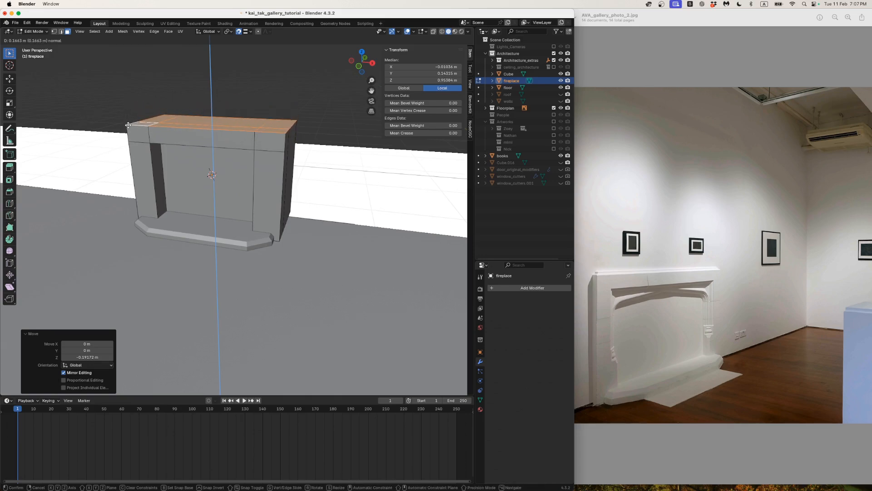
click(152, 123)
middle_drag(153, 122, 195, 130)
key(Tab)
key(Tab)
- Inspect the fireplace's inner faces in wireframe, try deleting the large middle top face, and undo the deletion
middle_drag(193, 137, 205, 211)
key(shift+z)
scroll(233, 138, up, 4)
scroll(204, 211, down, 5)
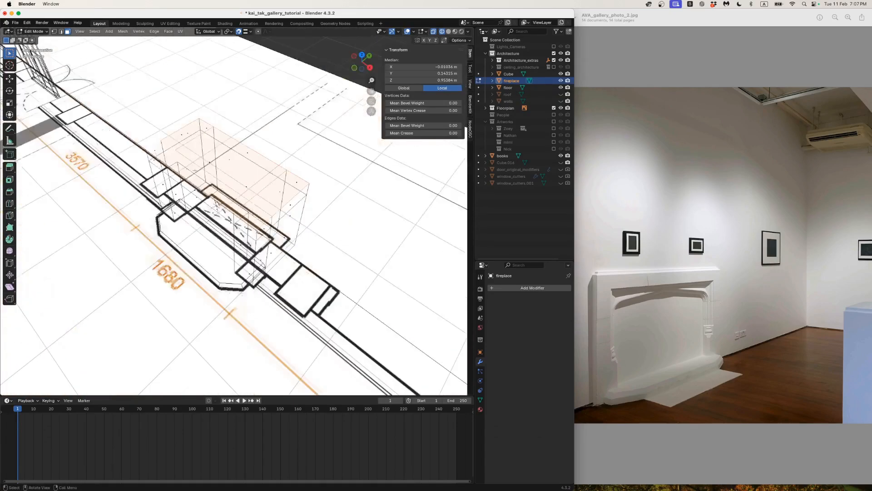
key(shift+z)
click(228, 167)
key(x)
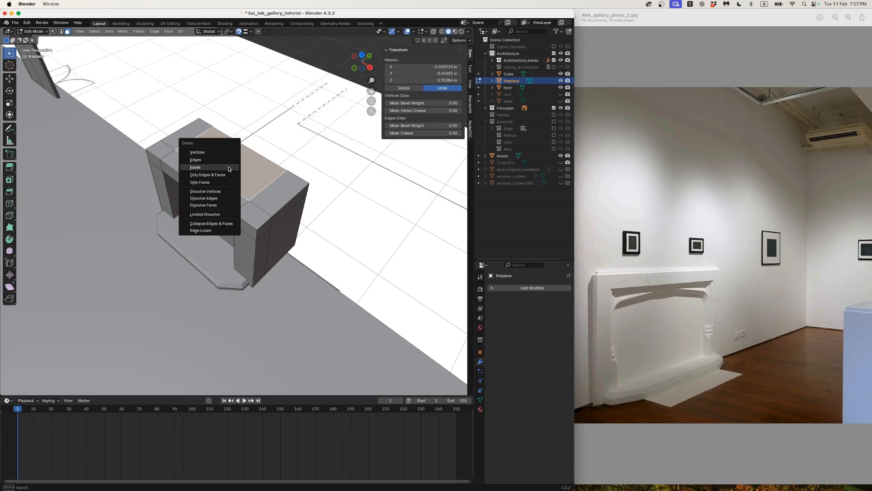
click(228, 167)
middle_drag(228, 167, 258, 148)
key(super+z)
key(Tab)
mouse_move(285, 219)
middle_down()
mouse_move(277, 200)
mouse_move(276, 219)
middle_up()
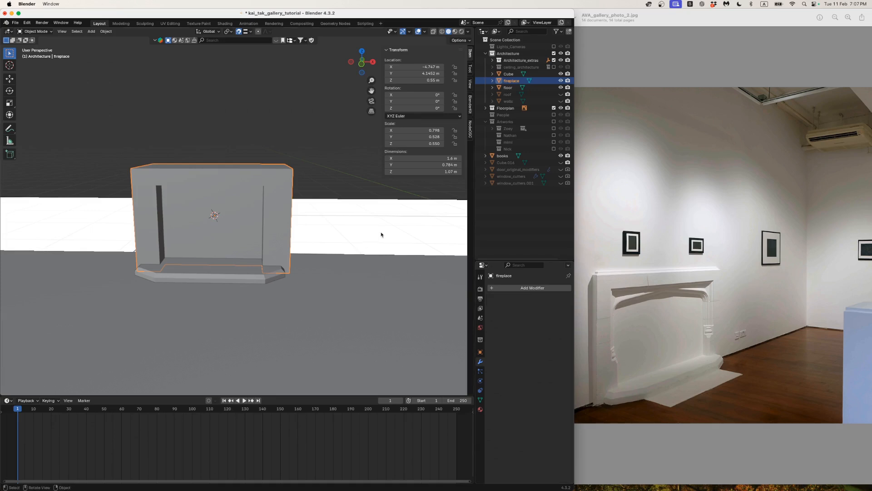
middle_drag(274, 191, 260, 210)
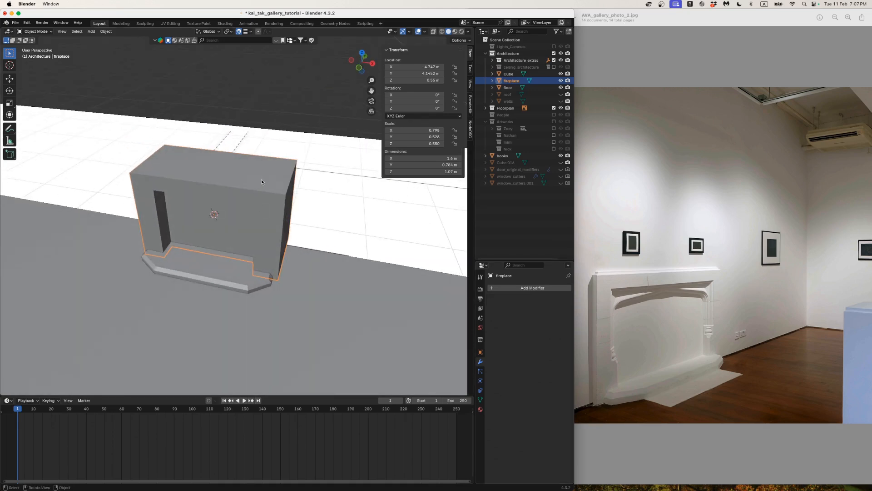
scroll(260, 179, up, 2)
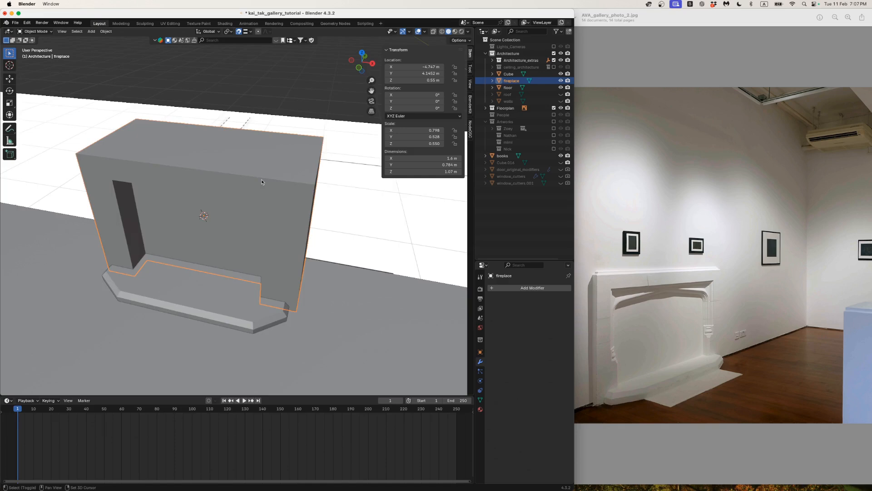
scroll(243, 192, up, 2)
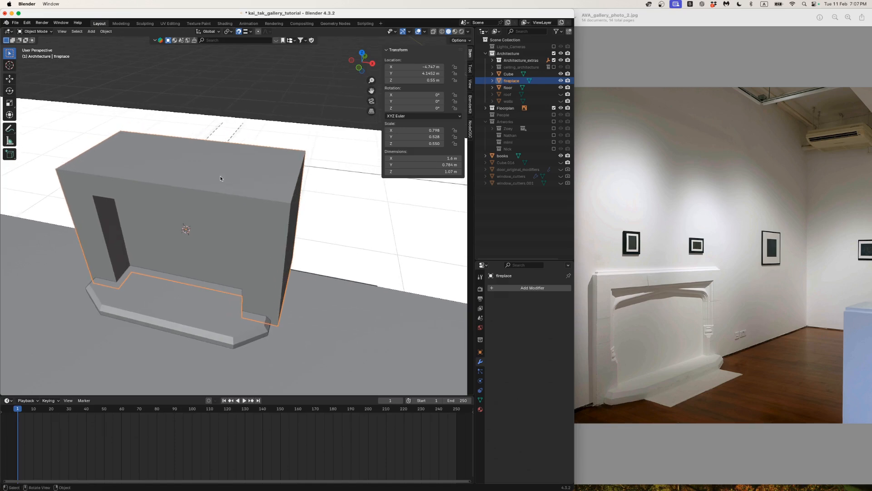
key(Tab)
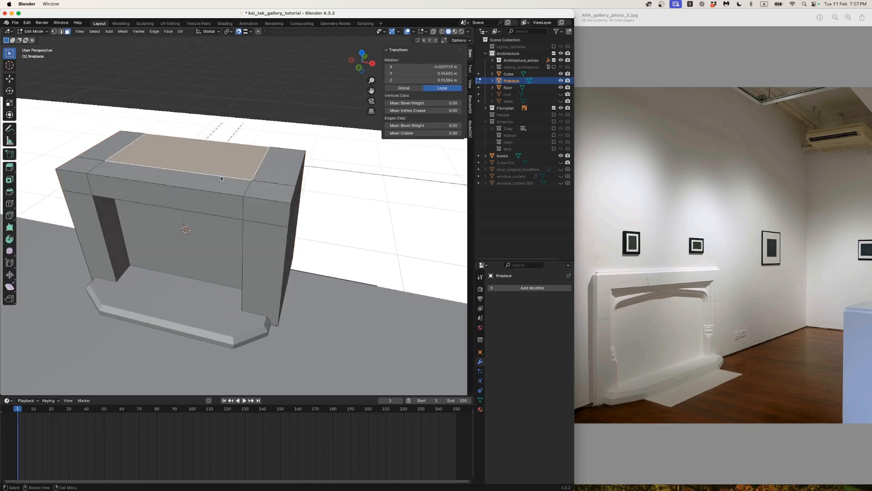
- Select all of the fireplace's top faces, extrude them in place without height, and scale the copy to about 0.951
shift+click(114, 150)
shift+click(184, 159)
shift+click(270, 168)
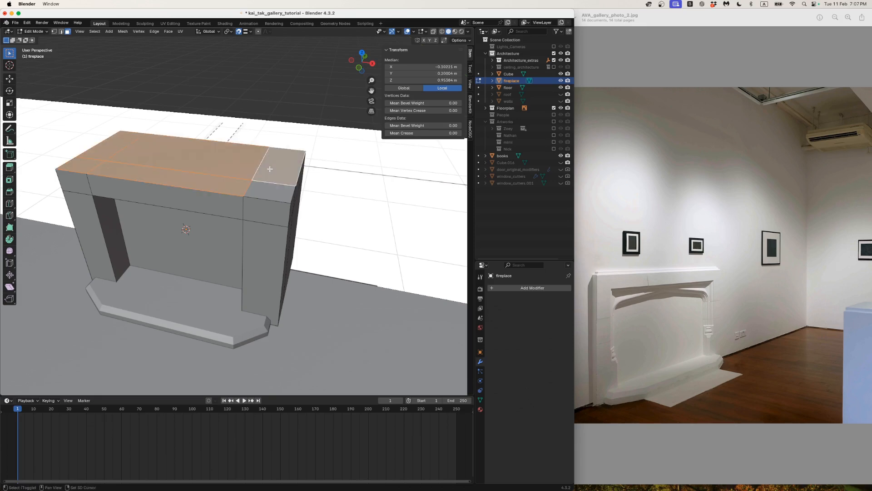
shift+click(267, 186)
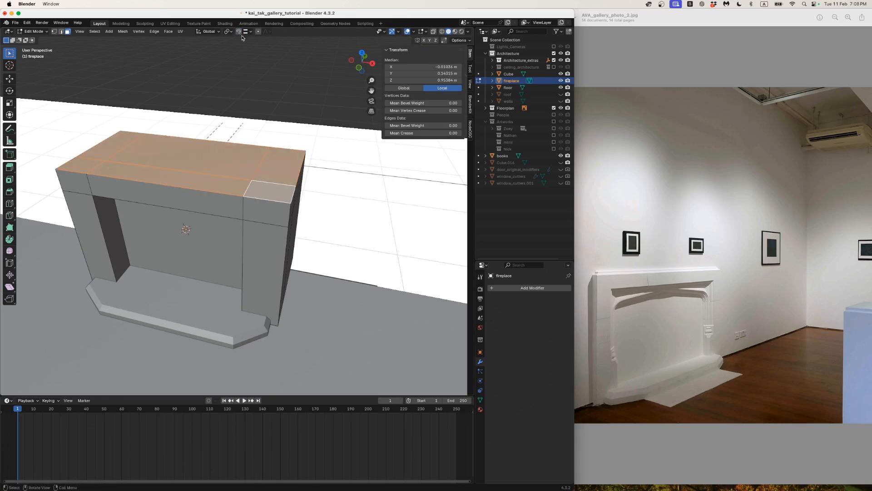
key(e)
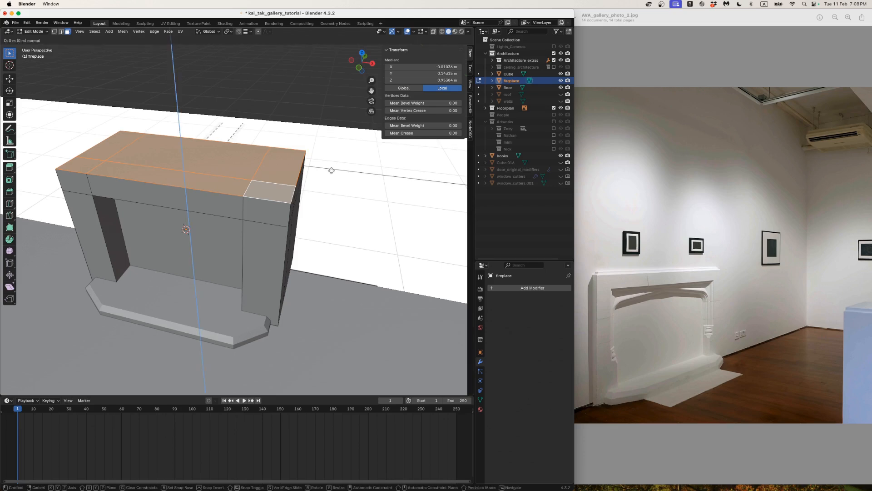
right_click(331, 171)
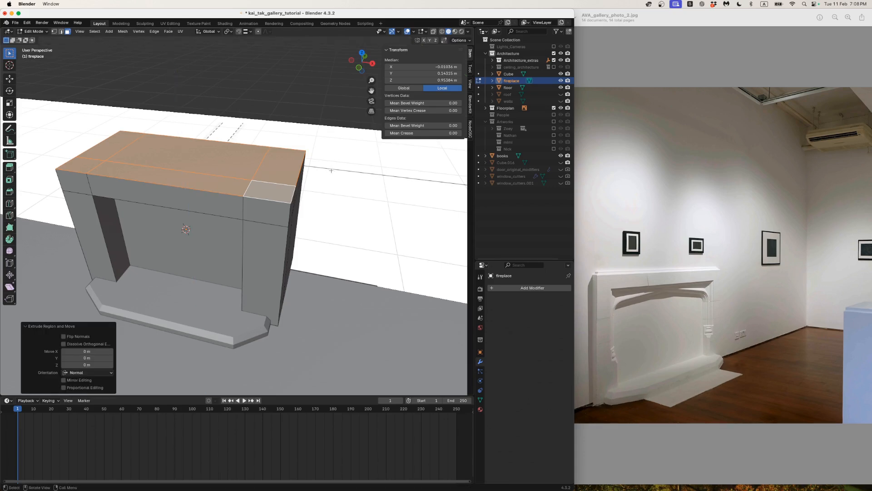
key(s)
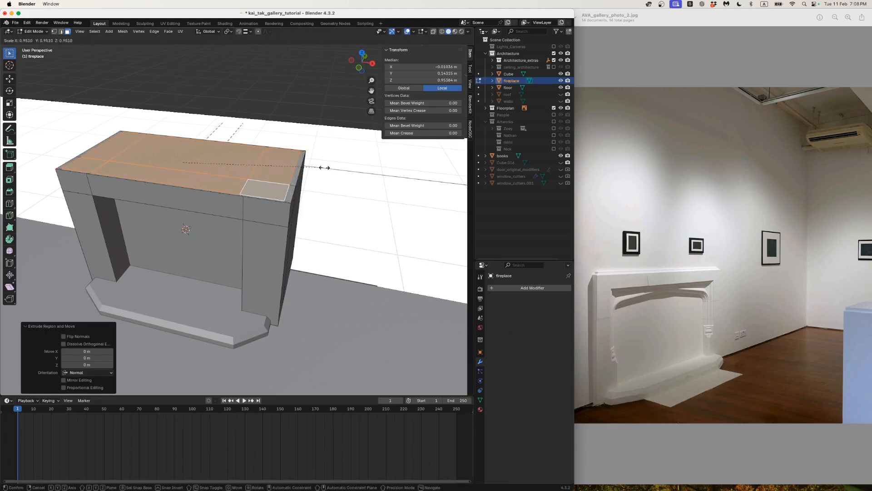
click(324, 168)
- Narrow the new top faces to about 0.907 along Y and raise them about 0.043 m along Z to form a bevel
key(s)
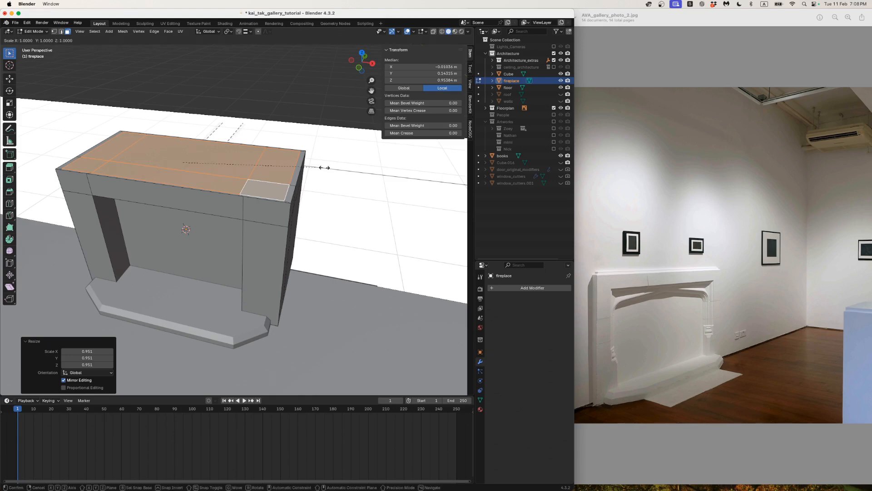
key(y)
click(311, 174)
key(g)
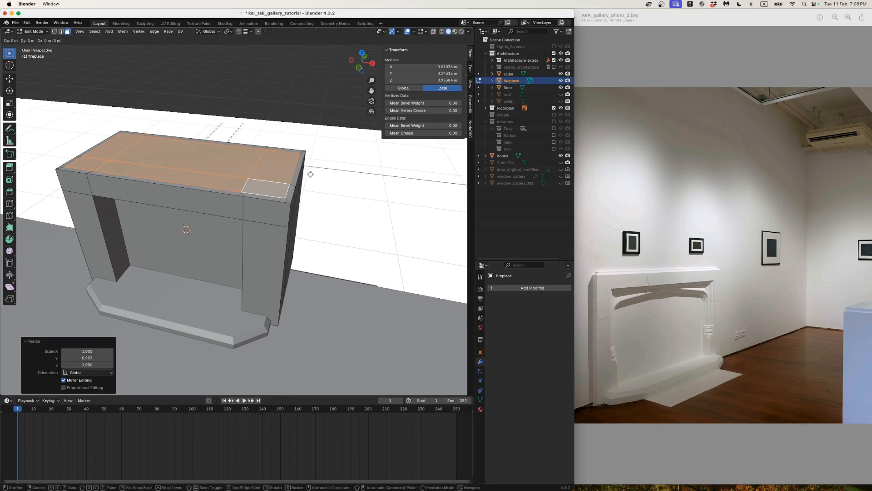
key(z)
click(310, 167)
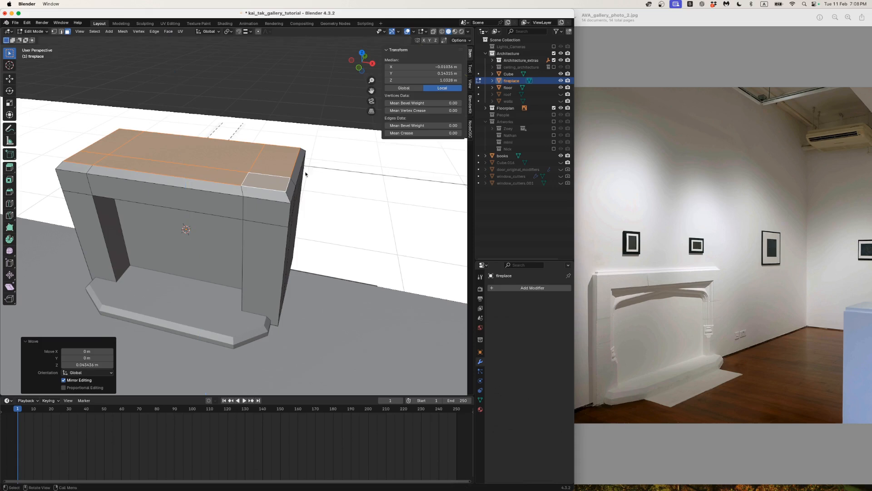
- Lower the fireplace's top faces about 0.024 m along Z and scale them up to about 1.017
key(Tab)
middle_drag(311, 167, 339, 173)
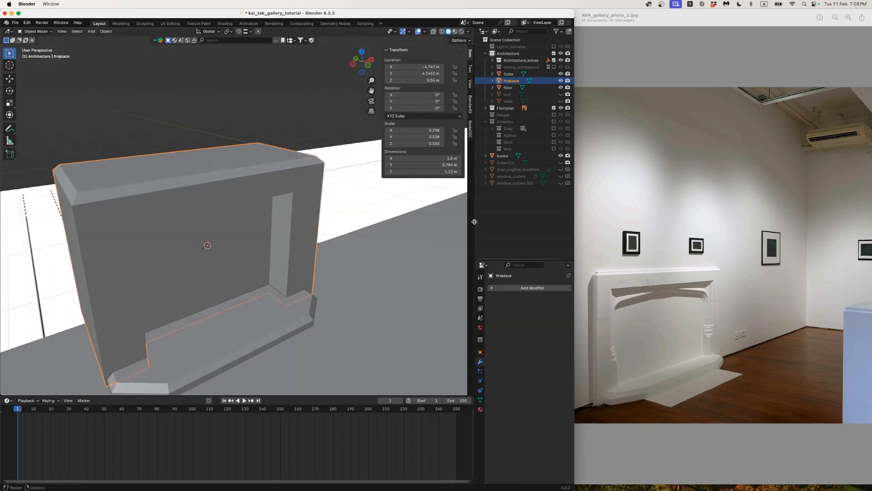
key(Tab)
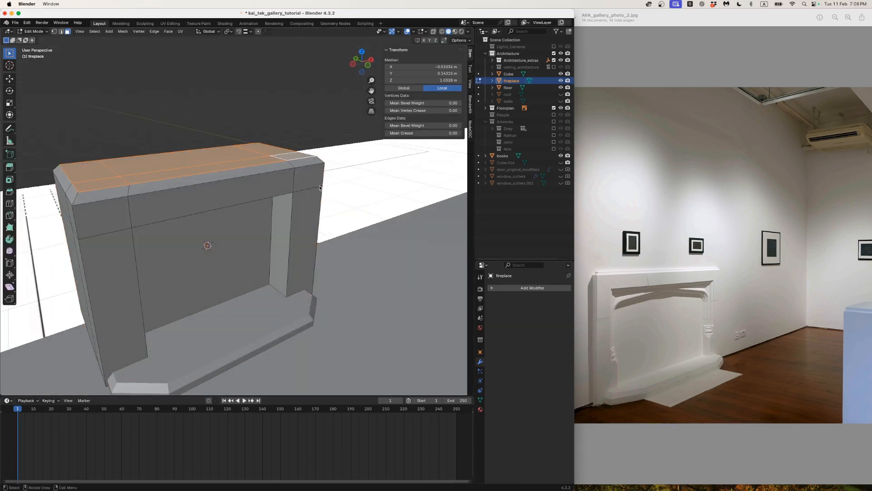
key(g)
key(z)
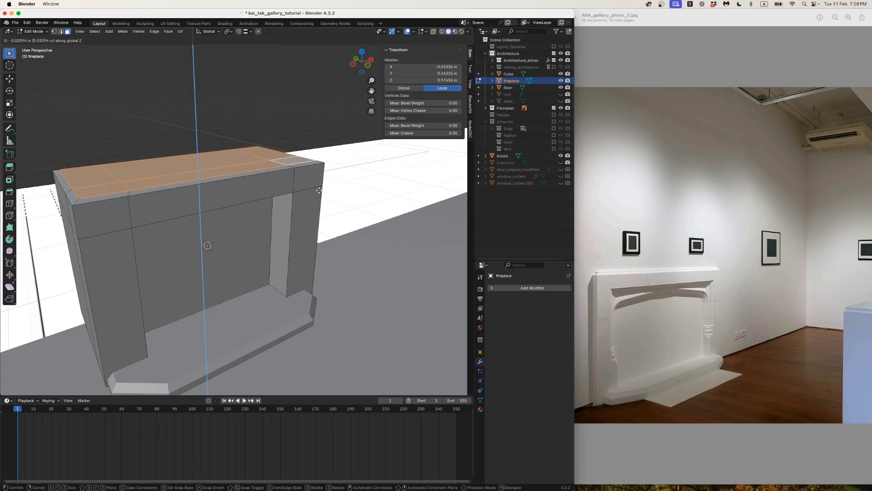
click(319, 190)
key(s)
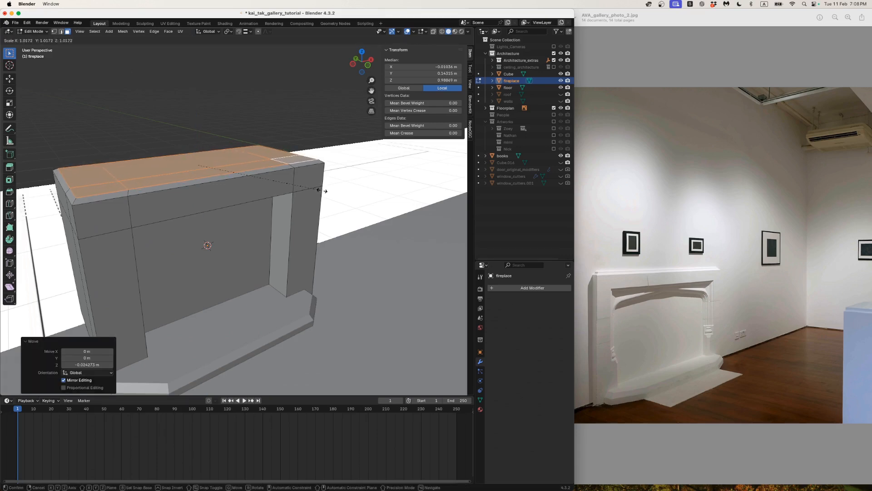
click(322, 190)
- Extrude the top faces upward about 0.029 m and scale them to about 0.95 for a second bevelled tier
key(e)
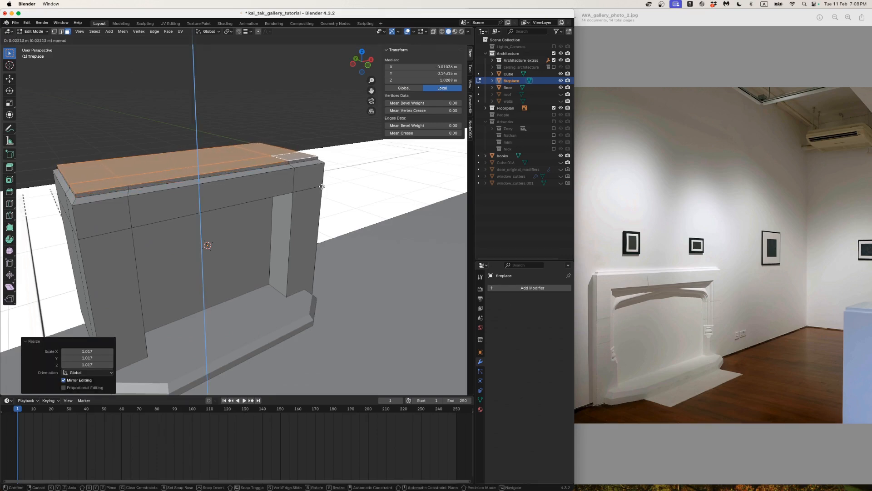
click(322, 188)
key(s)
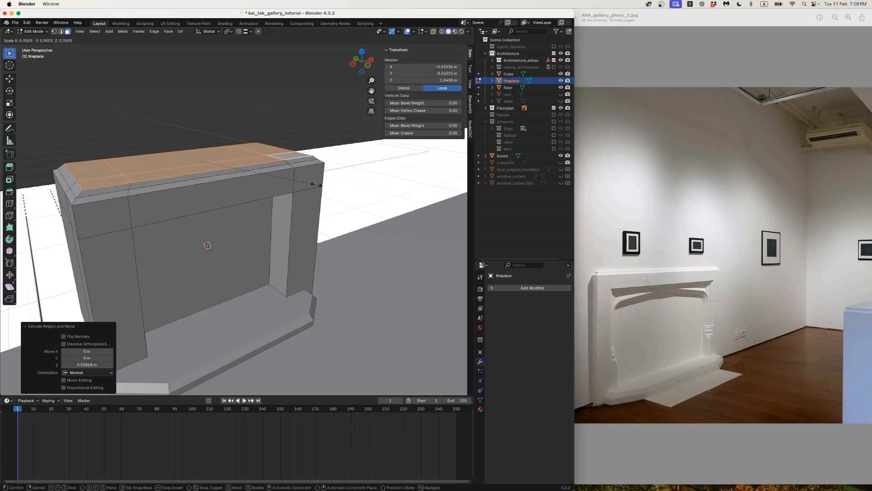
click(317, 185)
key(Tab)
middle_drag(317, 185, 299, 186)
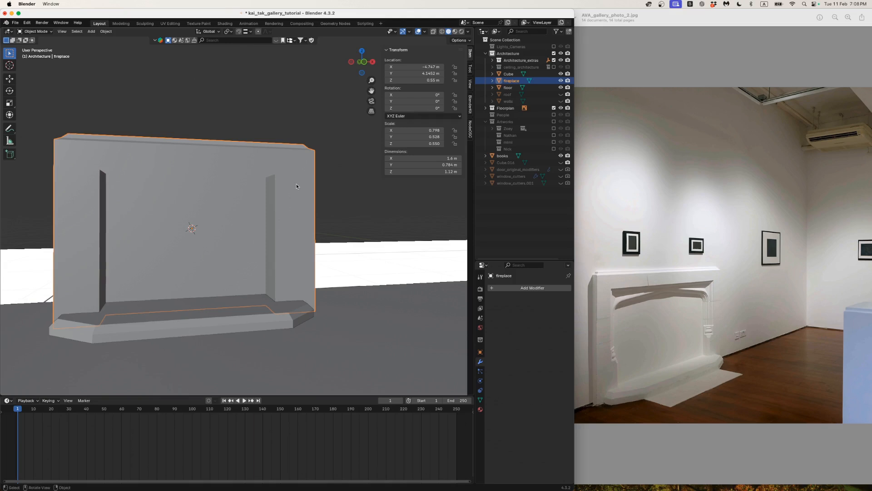
- Add a horizontal loop cut across the pillars and recess, and lower it about 0.188 m along Z
key(Tab)
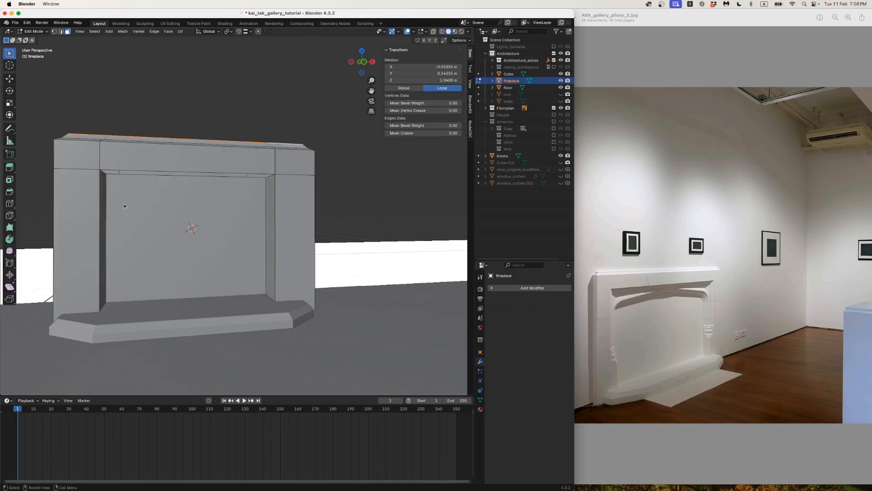
click(10, 204)
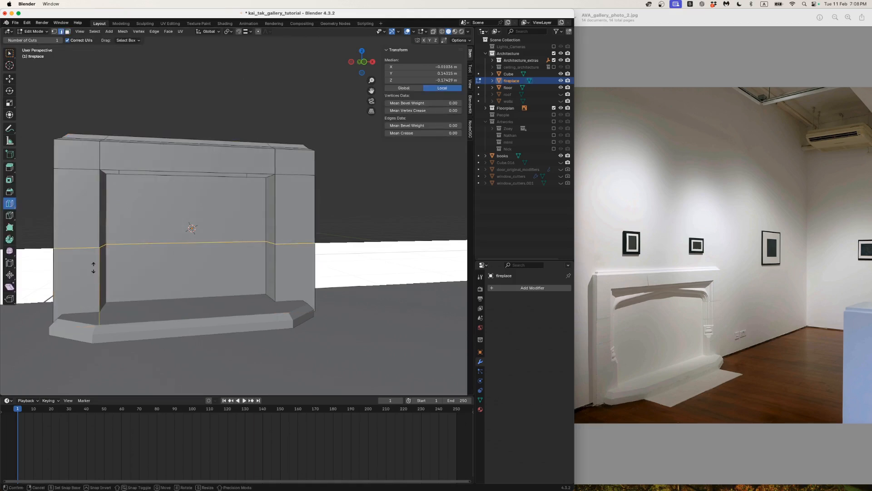
click(92, 268)
key(g)
key(z)
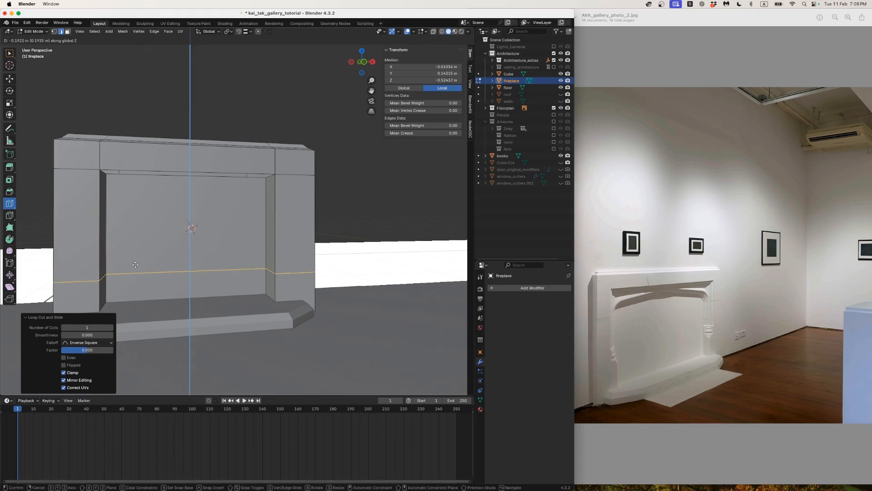
click(134, 263)
middle_drag(90, 236, 88, 229)
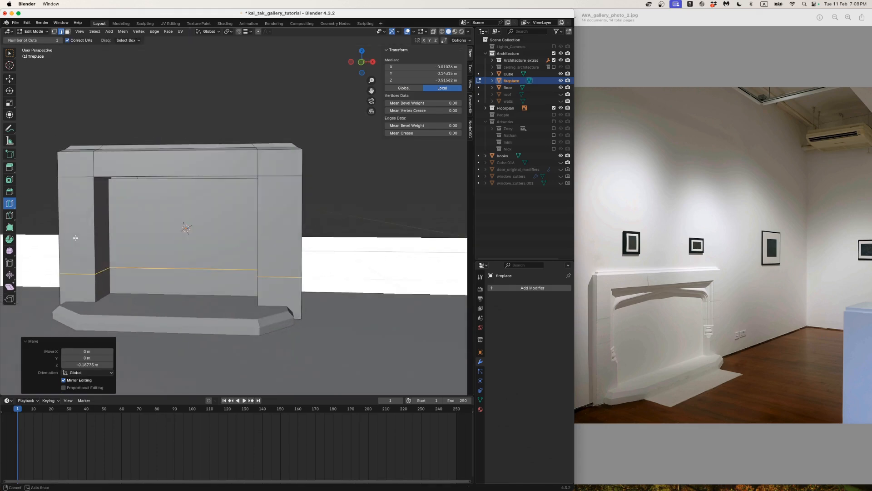
click(13, 194)
middle_drag(27, 195, 188, 218)
scroll(121, 189, up, 4)
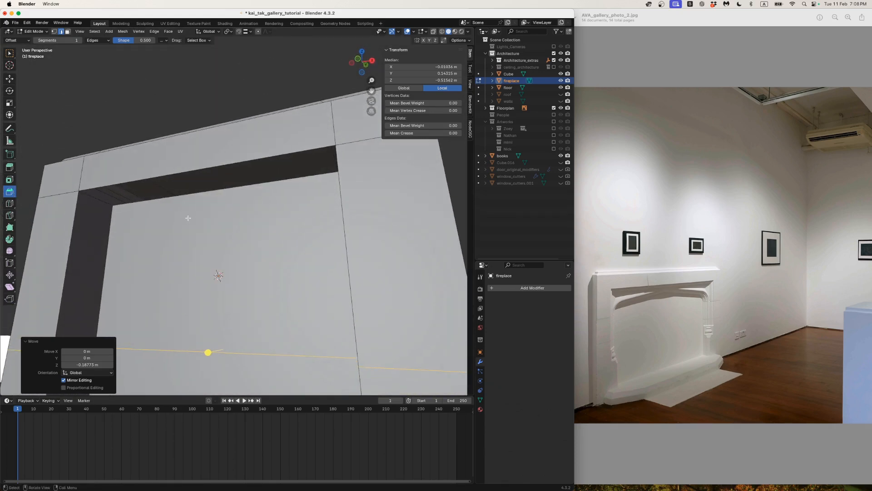
key(w)
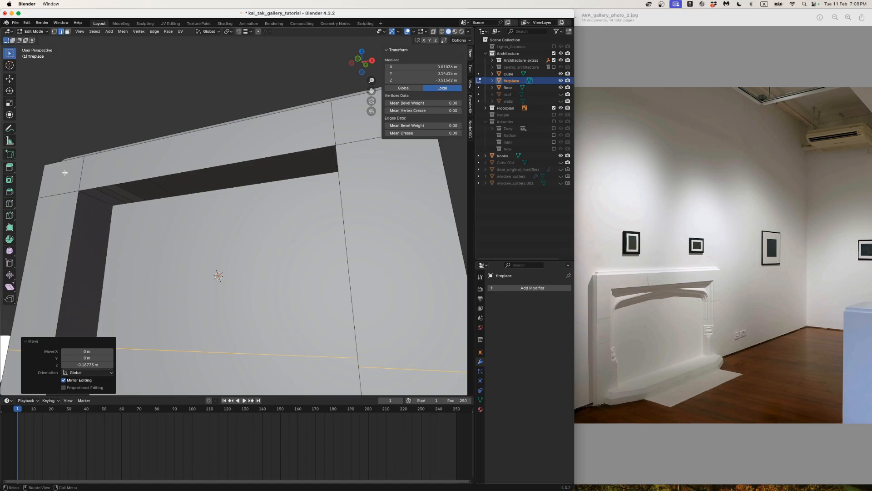
click(93, 196)
shift+click(101, 186)
middle_drag(101, 185, 170, 203)
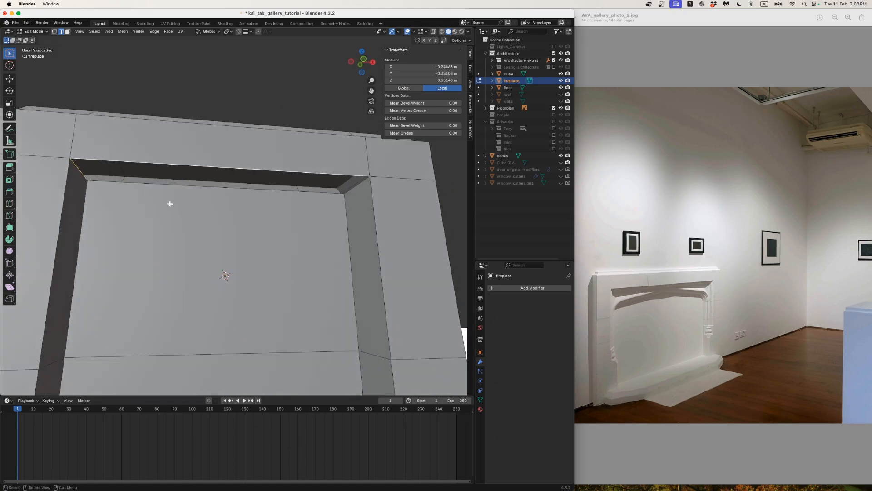
shift+click(352, 193)
shift+click(336, 192)
middle_drag(318, 207, 286, 224)
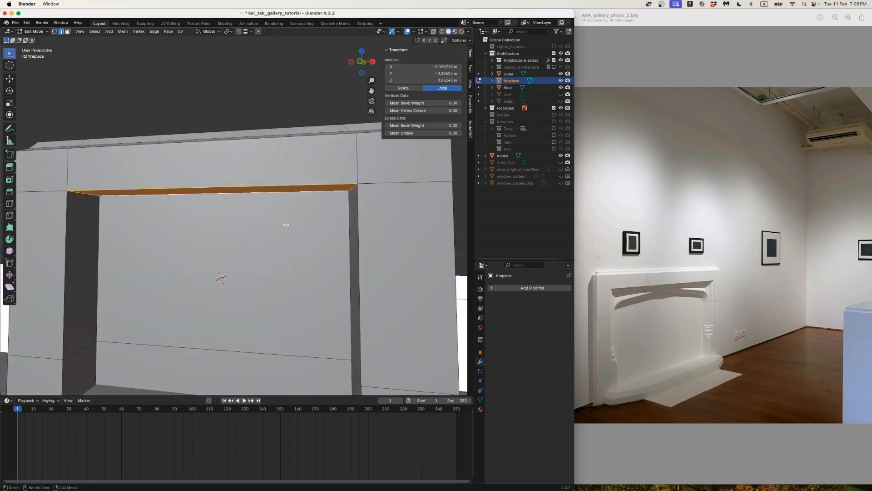
- Select the front edges of the fireplace opening above the loop cut, try bevelling them with one segment, and undo the bevel
click(65, 227)
shift+click(84, 190)
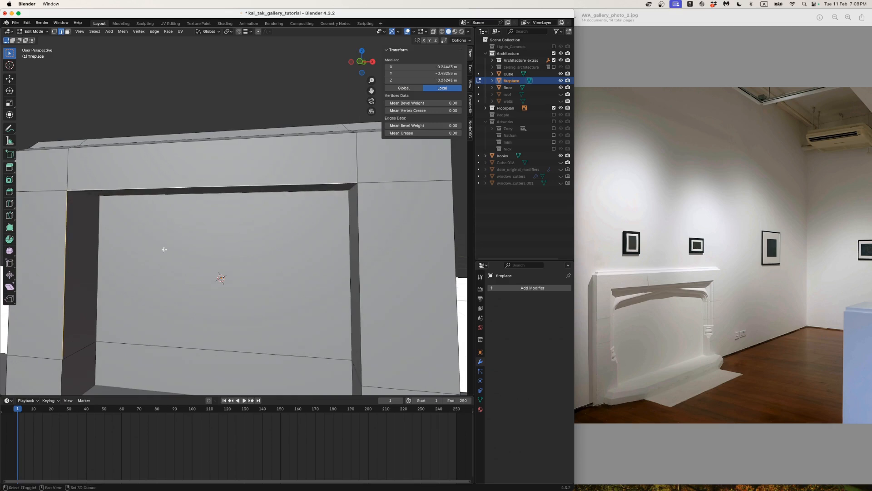
middle_drag(162, 251, 179, 257)
shift+click(376, 275)
scroll(180, 248, down, 5)
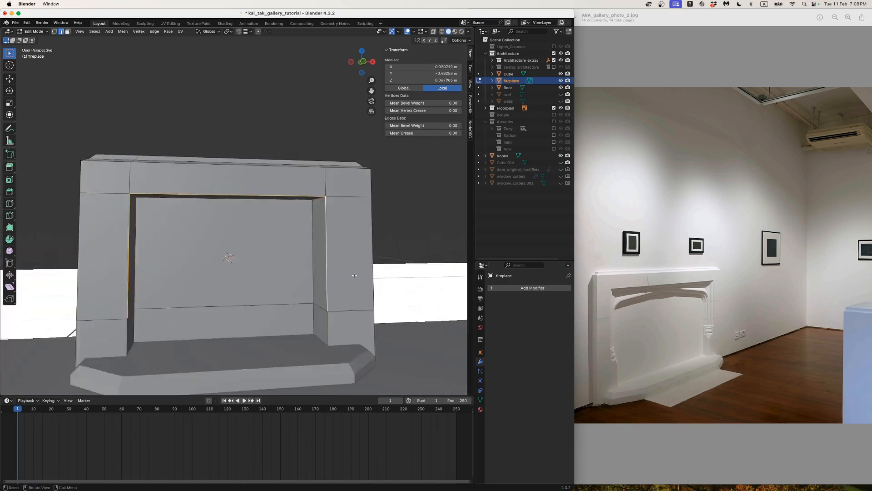
click(9, 191)
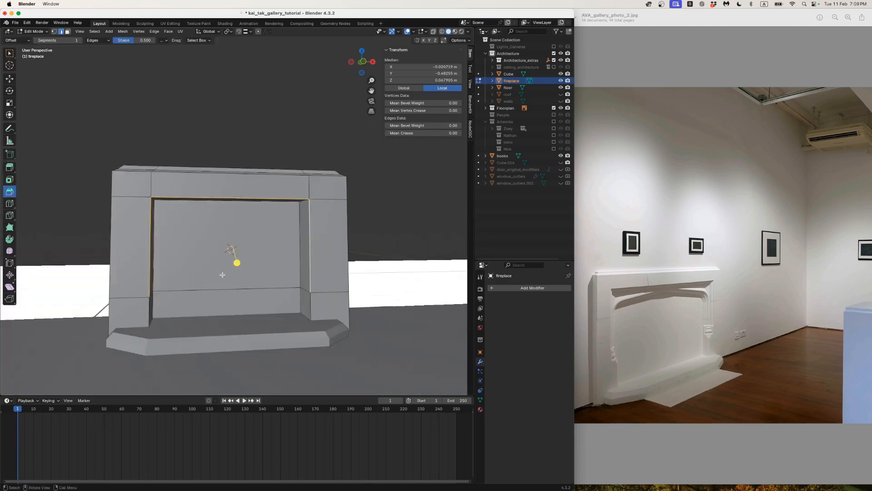
drag(237, 263, 239, 274)
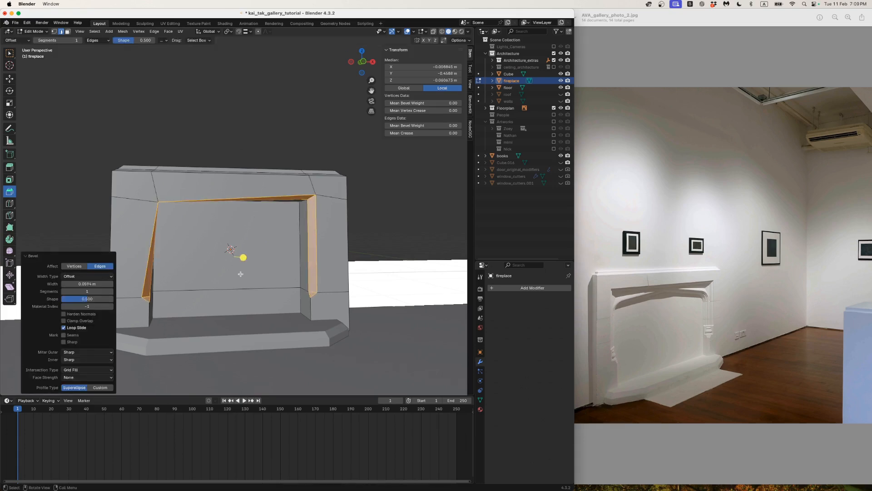
key(super+z)
- Apply the scale of the fireplace object and return to editing its mesh
middle_drag(239, 274, 218, 274)
key(Tab)
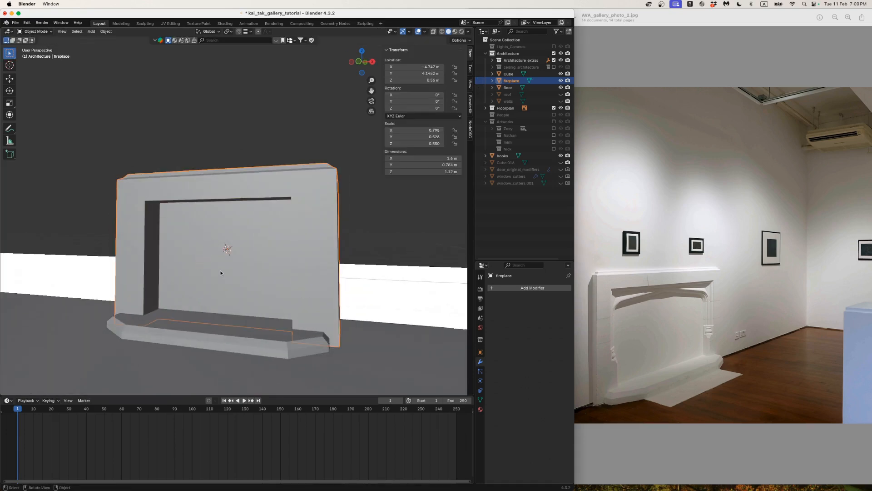
key(ctrl+a)
click(217, 271)
key(Tab)
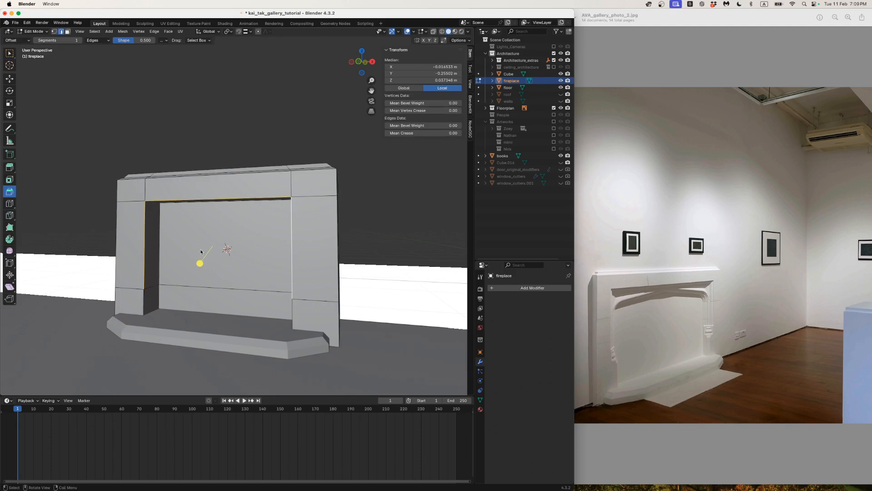
- Try bevelling the opening's front edges again by about 0.026 m, and undo the bevel
drag(200, 262, 197, 267)
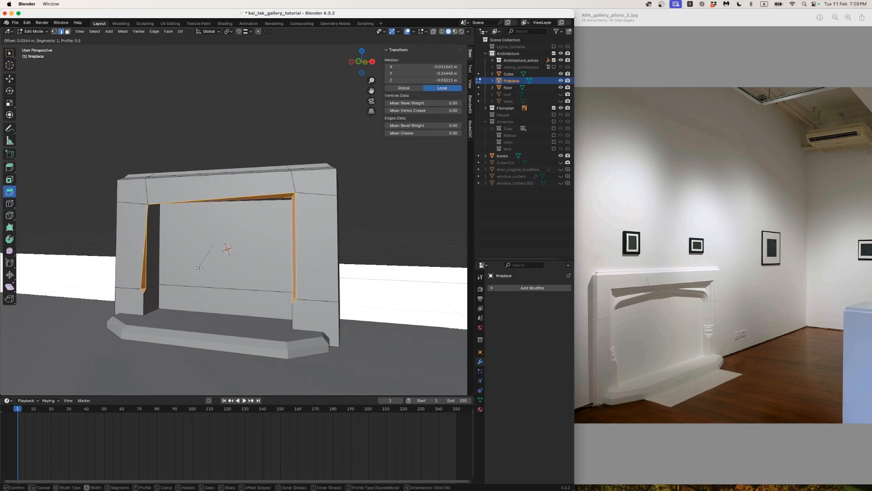
key(super+z)
middle_drag(197, 266, 236, 264)
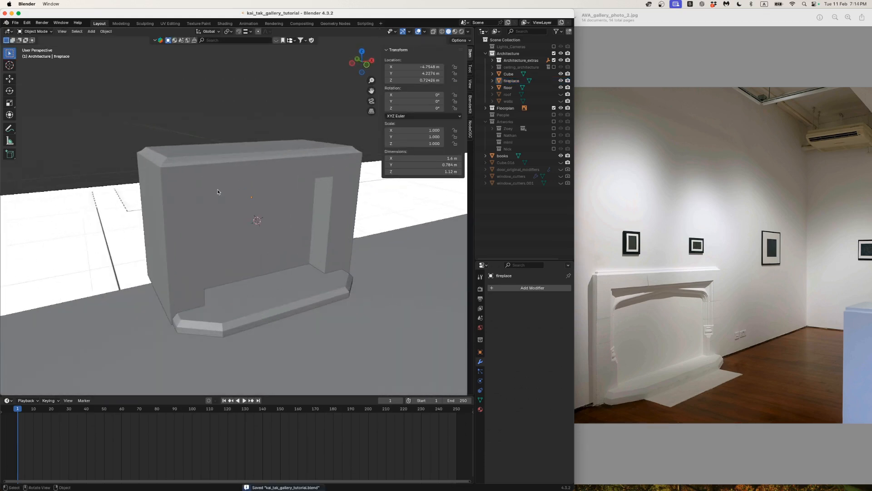
- Select the front vertical and upper edges of the fireplace opening, try bevelling them once more, and undo the bevel
click(215, 176)
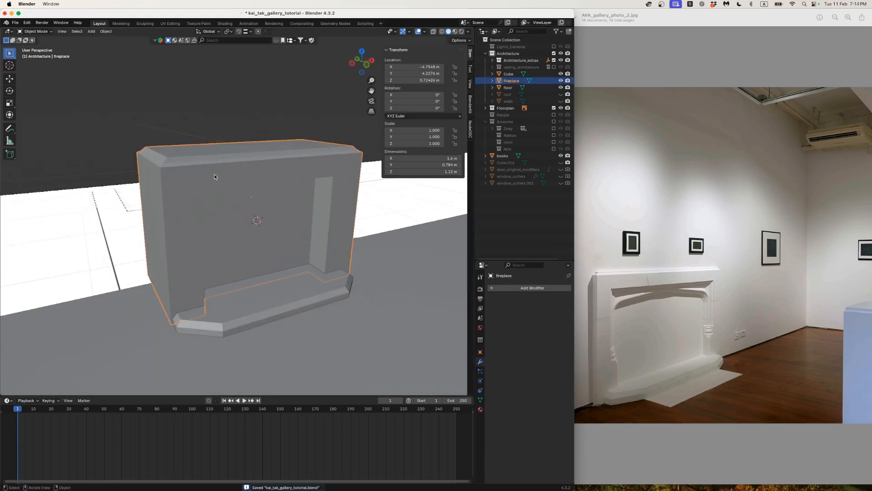
key(Tab)
middle_drag(215, 176, 179, 181)
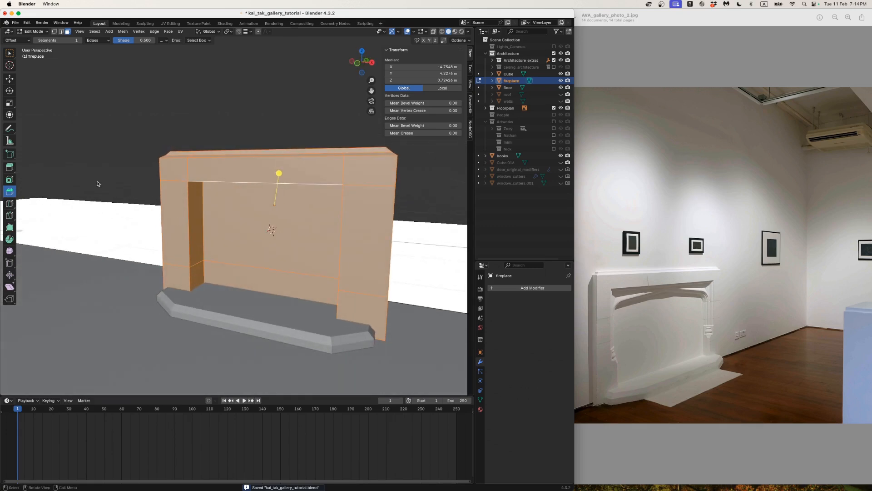
click(191, 275)
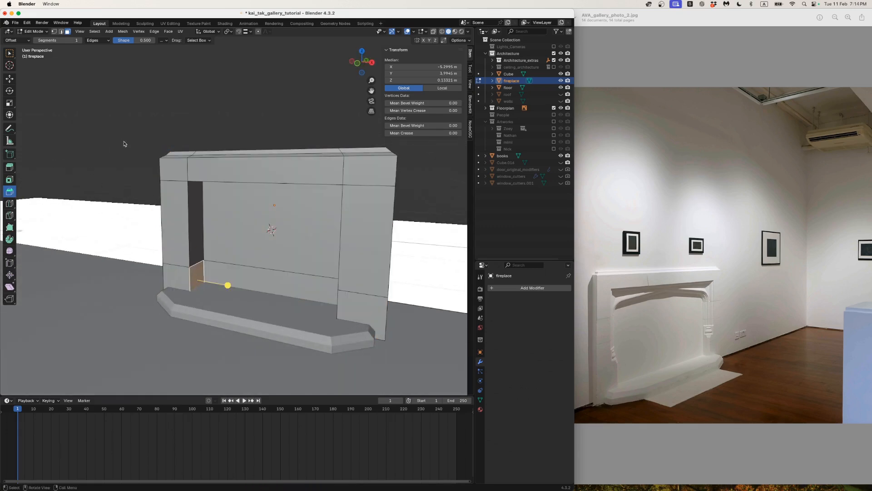
key(2)
click(190, 252)
shift+click(209, 181)
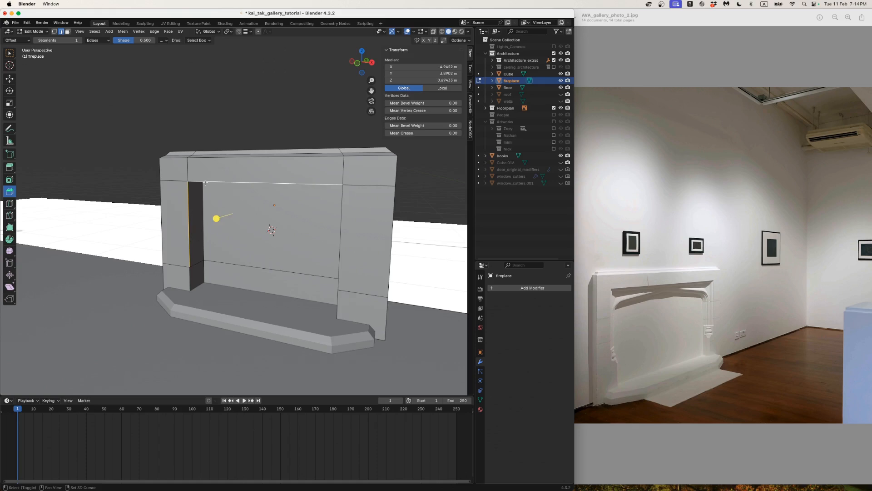
middle_drag(209, 181, 234, 186)
shift+click(338, 207)
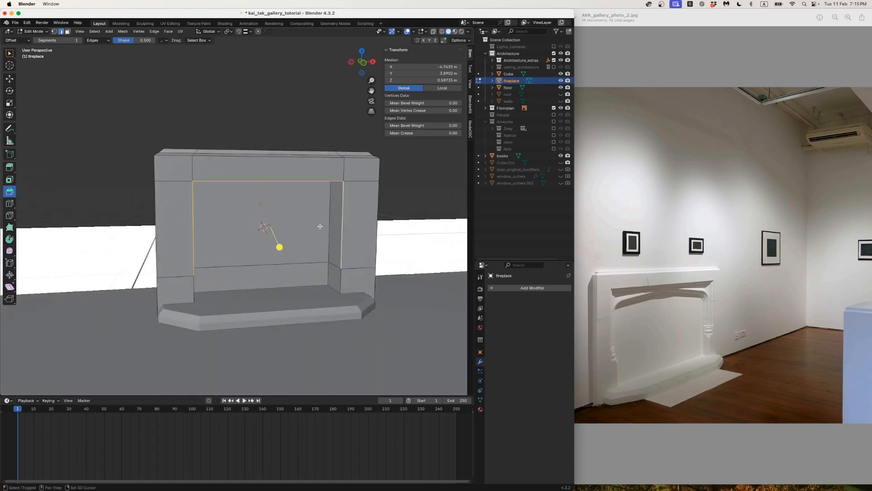
drag(279, 247, 289, 257)
middle_drag(294, 246, 246, 240)
key(super+z)
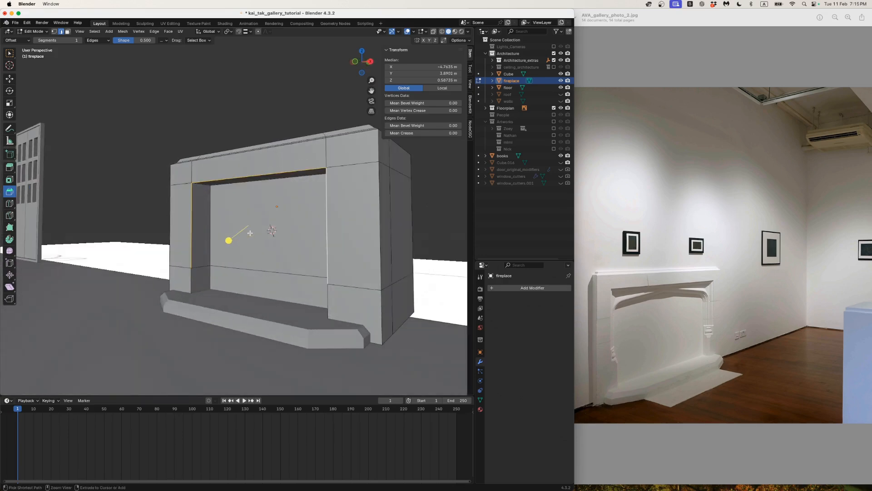
- Leave mesh editing of the fireplace and turn on the Face Orientation overlay in the viewport
click(12, 54)
key(Tab)
middle_drag(256, 114, 212, 153)
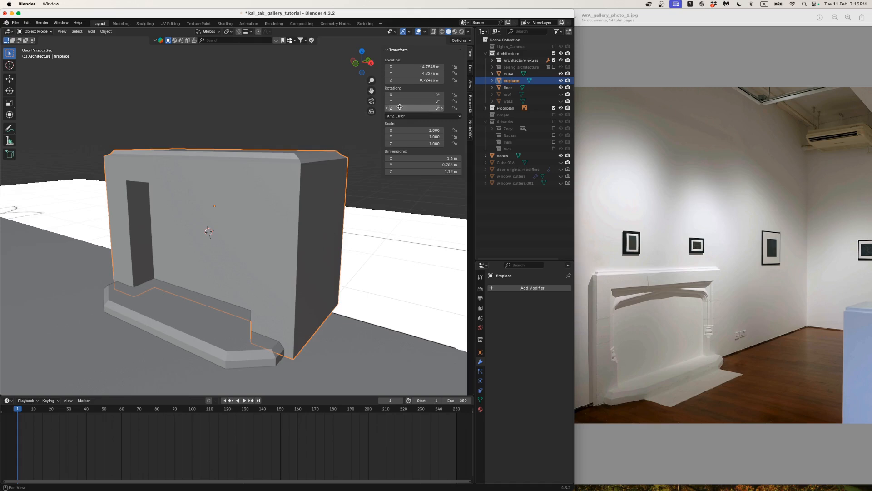
click(426, 32)
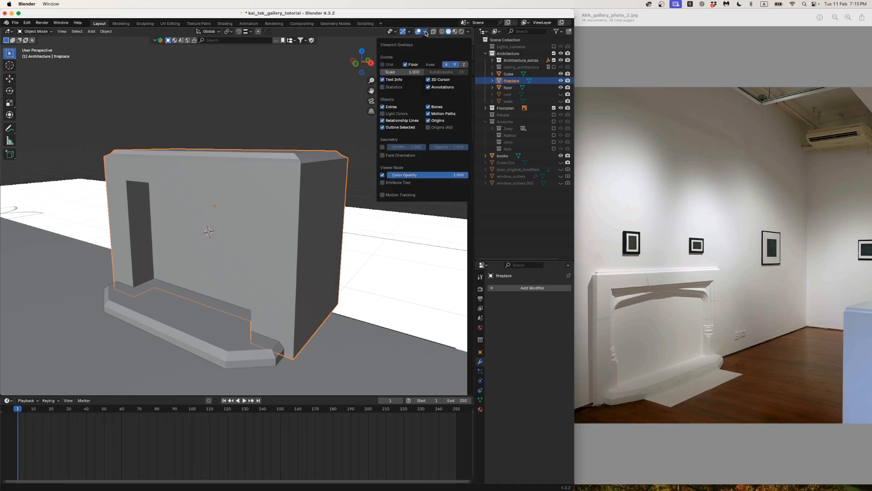
click(382, 155)
- Examine the face orientation colours on the fireplace, the doors and the floor, looking closely at the fireplace's front lintel
middle_drag(291, 177, 245, 153)
scroll(247, 147, down, 10)
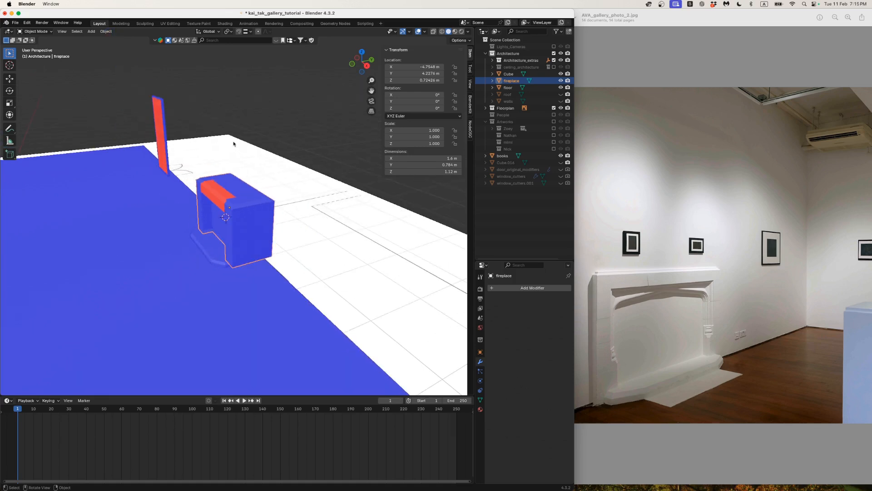
scroll(236, 162, down, 4)
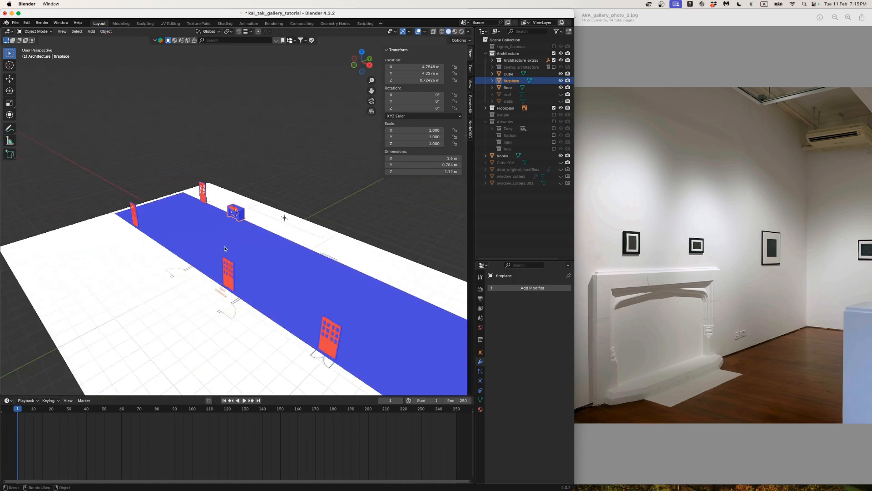
scroll(225, 249, up, 5)
scroll(224, 249, down, 4)
scroll(220, 263, up, 5)
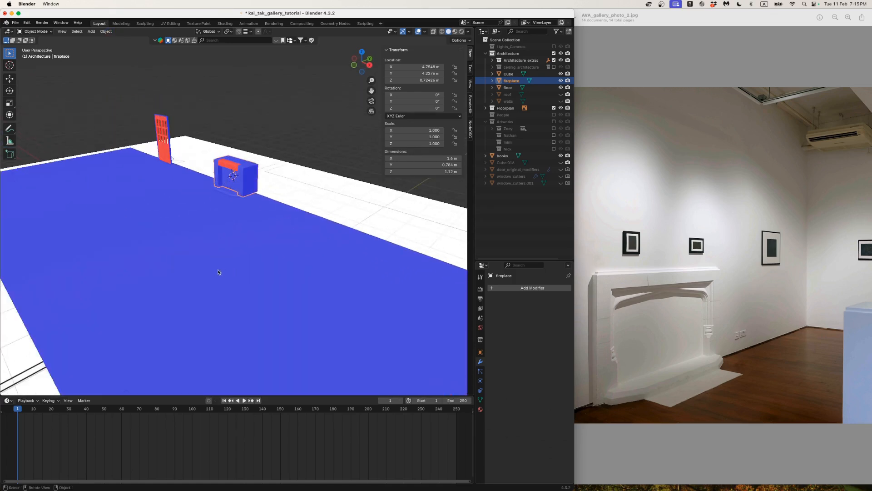
shift+middle_drag(218, 272, 252, 217)
shift+middle_drag(271, 178, 236, 254)
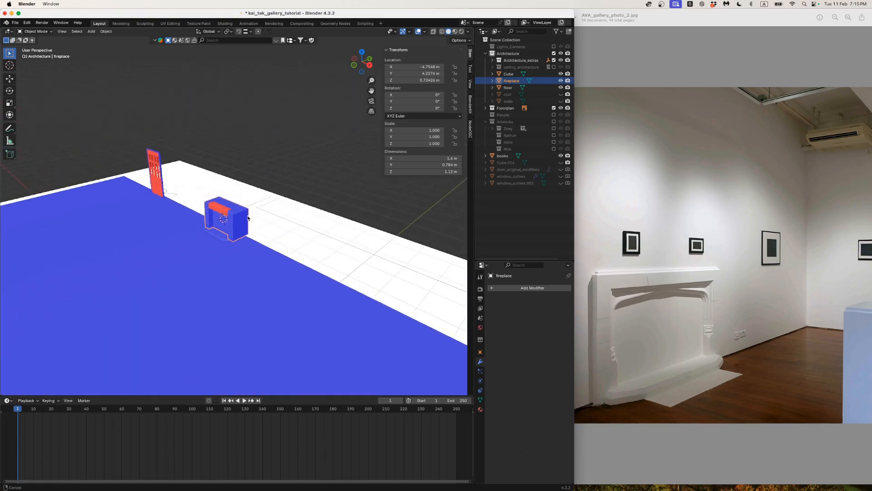
scroll(230, 231, up, 8)
middle_drag(210, 210, 192, 202)
scroll(227, 204, up, 2)
scroll(230, 203, down, 3)
scroll(212, 195, up, 4)
scroll(244, 223, up, 7)
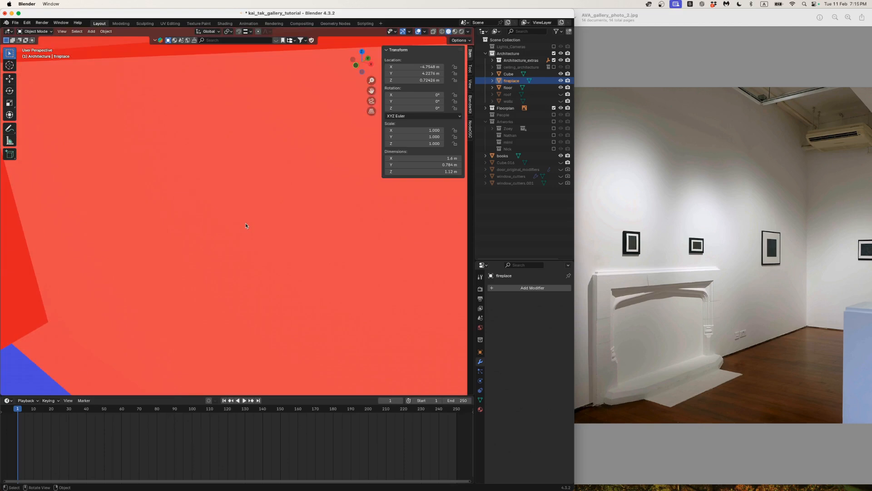
middle_drag(244, 223, 230, 213)
scroll(232, 212, down, 7)
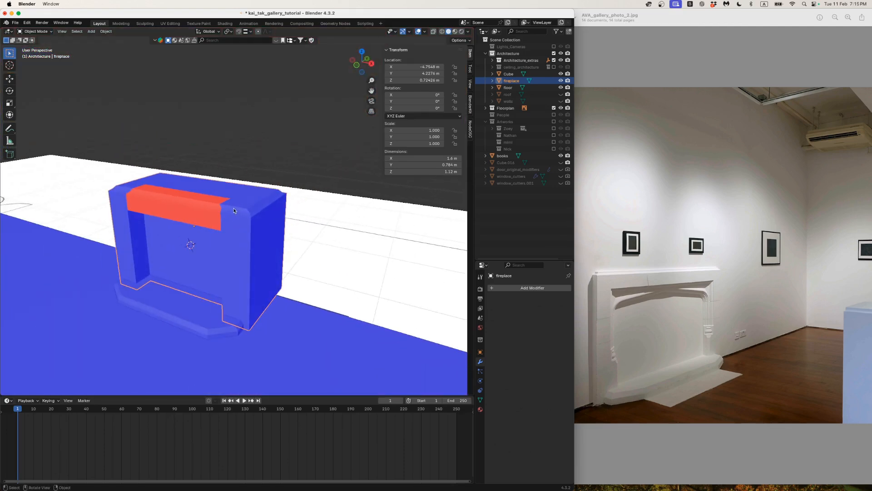
- Recalculate the normals of all fireplace faces to the outside and turn off the Face Orientation overlay
key(Tab)
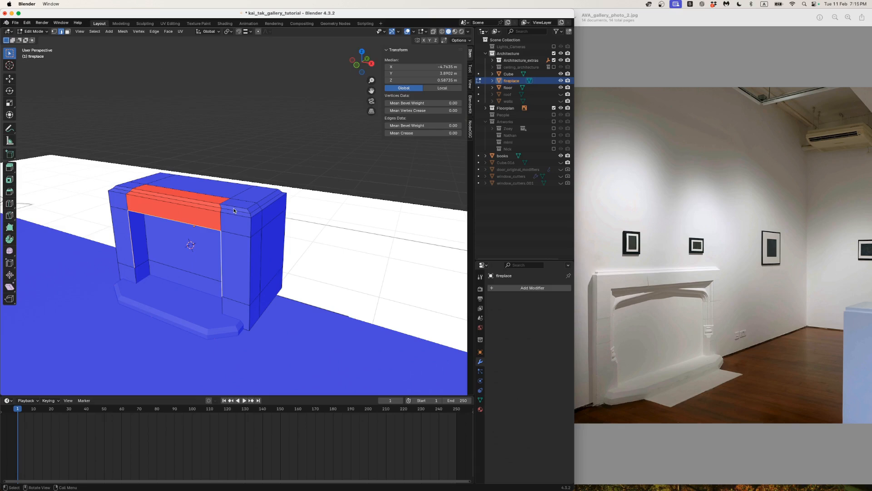
key(alt+a)
key(a)
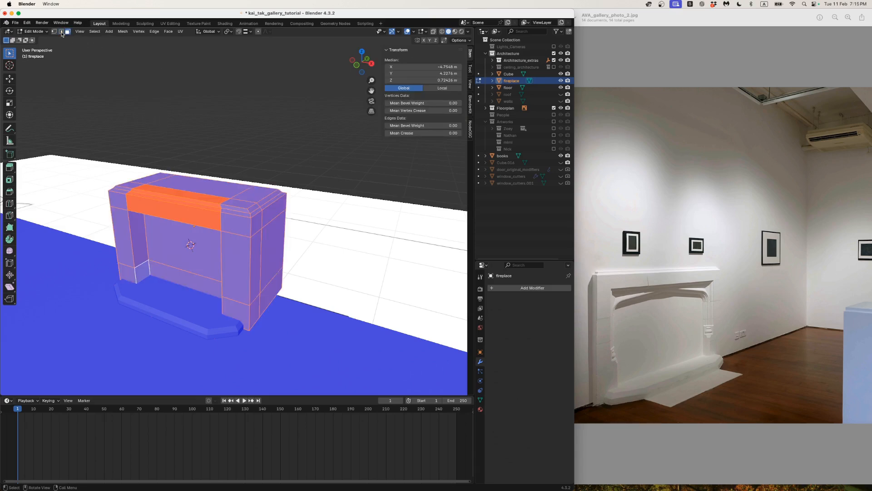
click(123, 31)
mouse_move(158, 147)
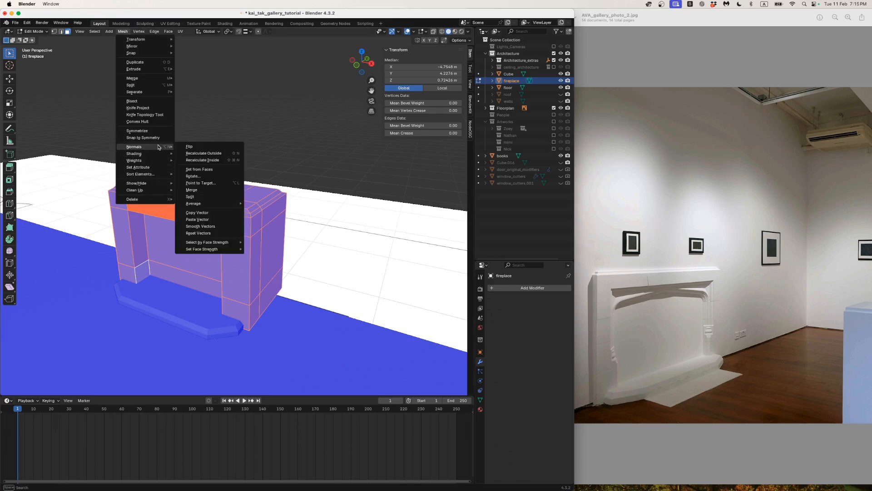
click(212, 153)
middle_drag(199, 217, 155, 222)
key(Tab)
click(424, 34)
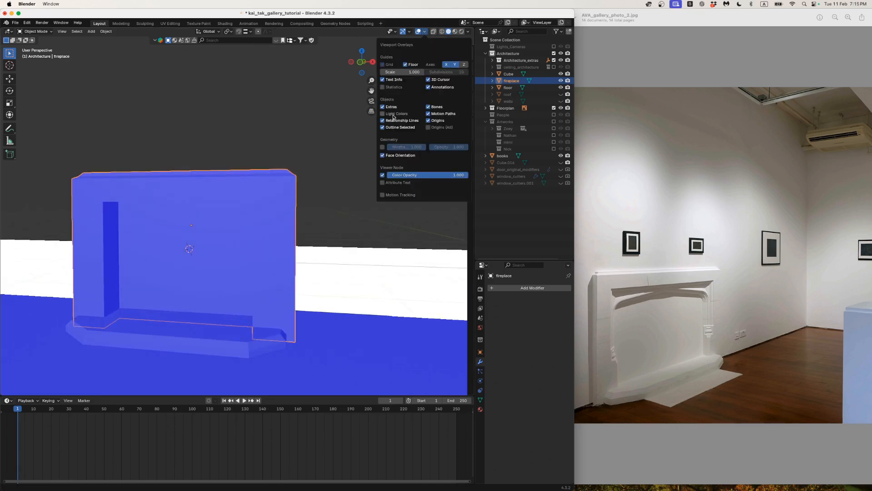
click(383, 155)
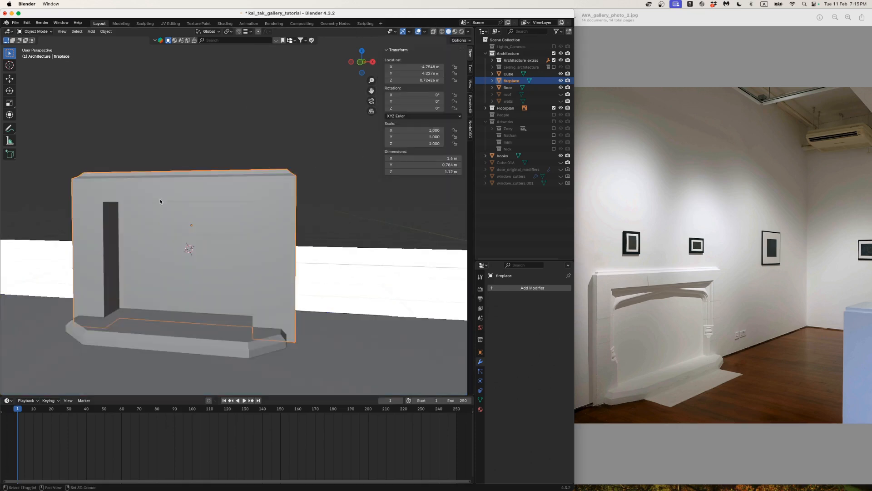
- Bevel the opening's two front vertical edges above the loop cut and its upper front edge with one segment, and narrow the bevel width
middle_drag(173, 209, 152, 196)
key(Tab)
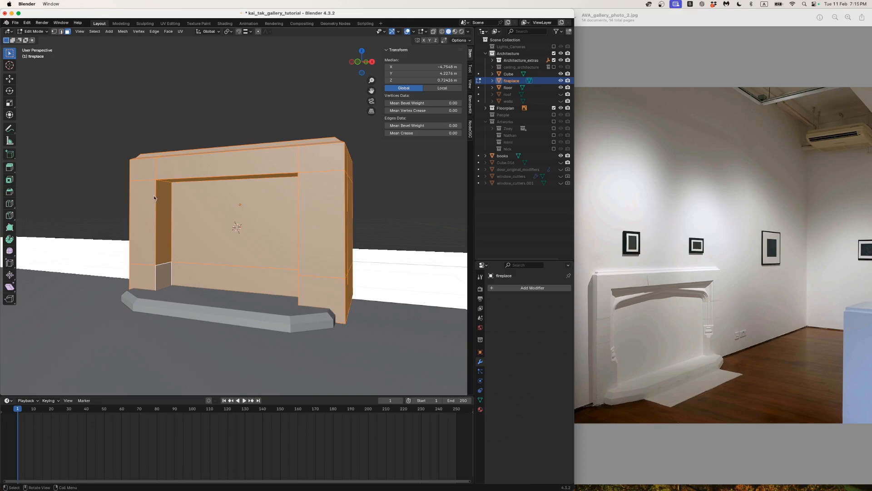
key(2)
click(156, 203)
shift+click(195, 177)
middle_drag(196, 178, 225, 183)
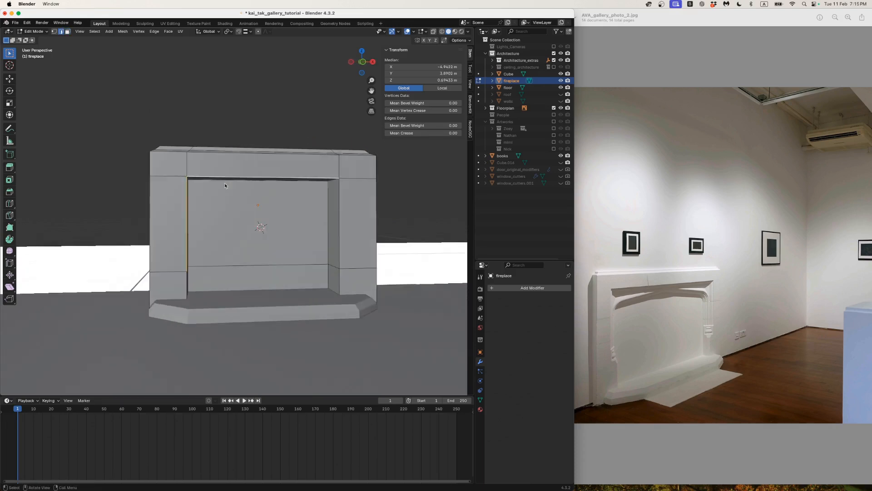
shift+click(336, 203)
click(11, 193)
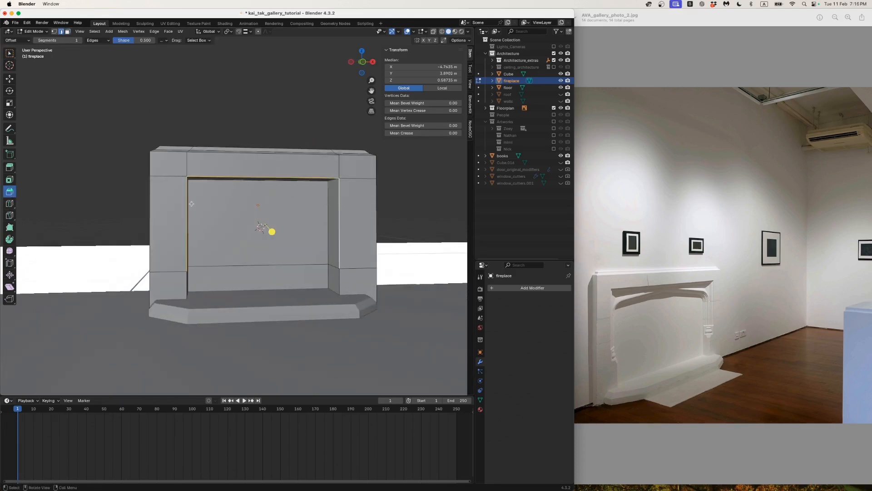
drag(272, 232, 277, 243)
mouse_move(272, 230)
middle_down()
mouse_move(343, 230)
mouse_move(269, 245)
middle_up()
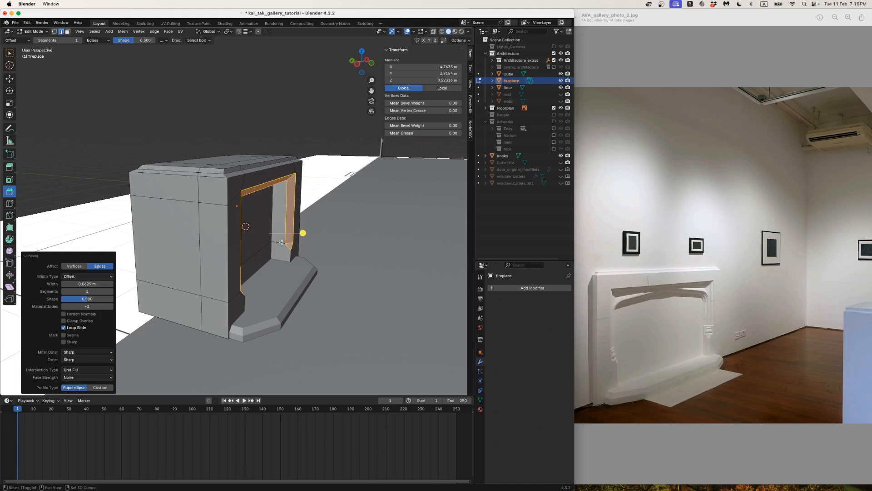
drag(84, 282, 62, 282)
key(Tab)
middle_drag(230, 203, 126, 201)
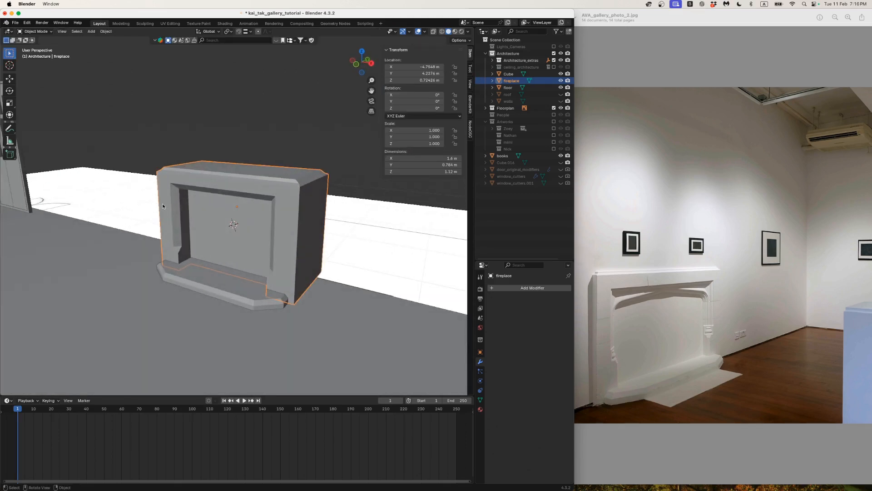
scroll(166, 206, down, 2)
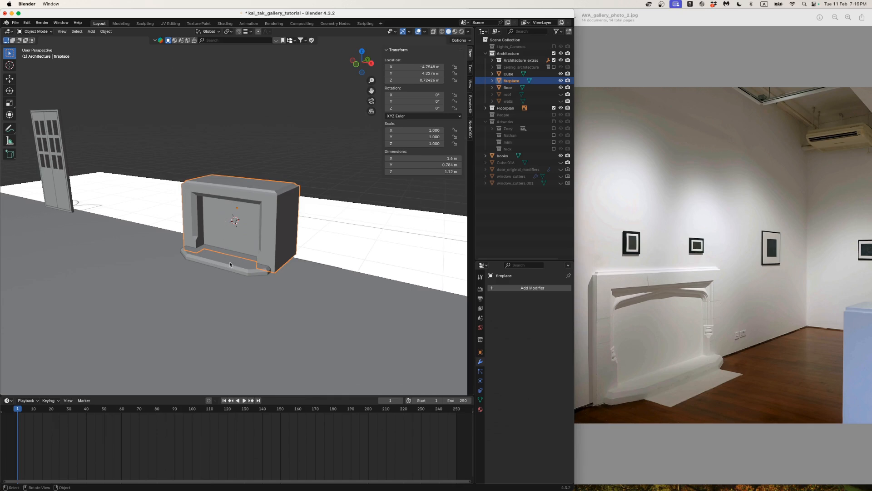
- Add a cube mesh at the 3D cursor over the fireplace, working on the floor plan in a wireframe top view
click(237, 273)
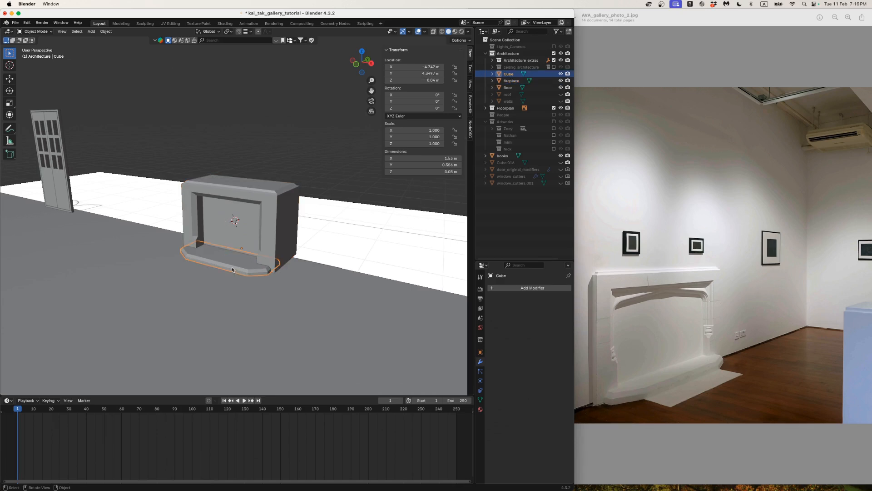
middle_drag(237, 273, 251, 283)
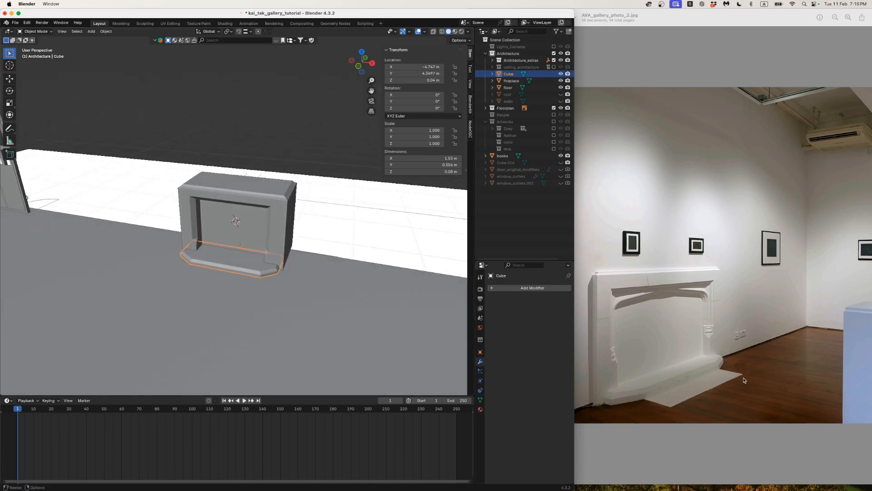
click(362, 52)
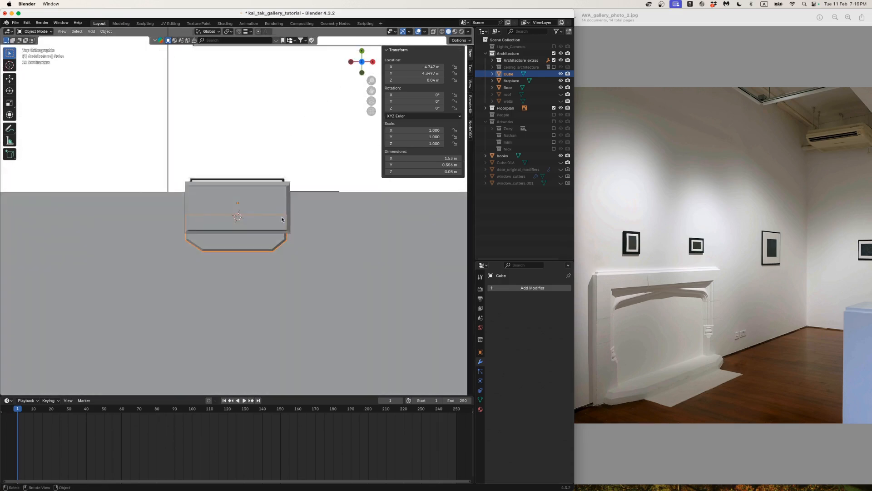
key(shift+z)
scroll(222, 266, up, 4)
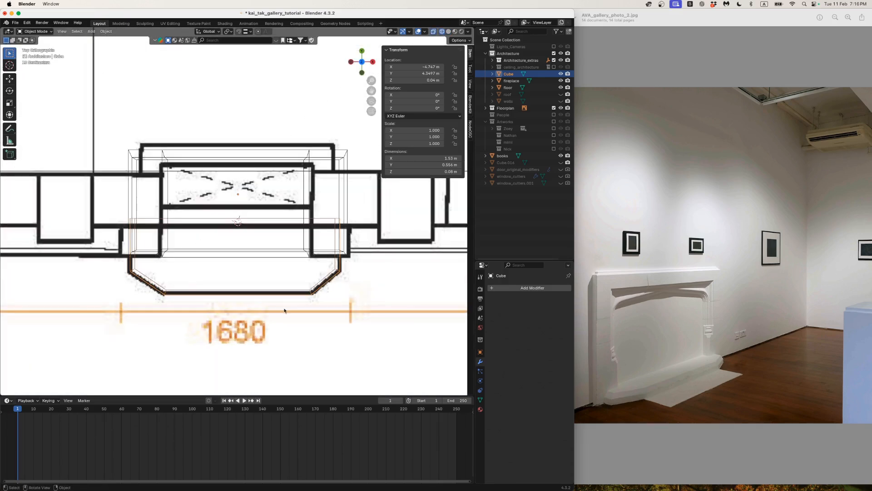
scroll(284, 311, down, 3)
key(shift+a)
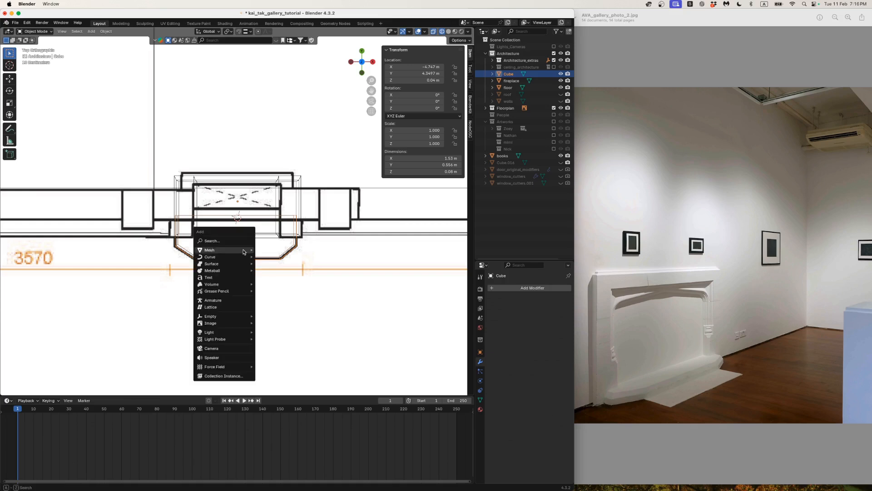
mouse_move(244, 251)
click(279, 256)
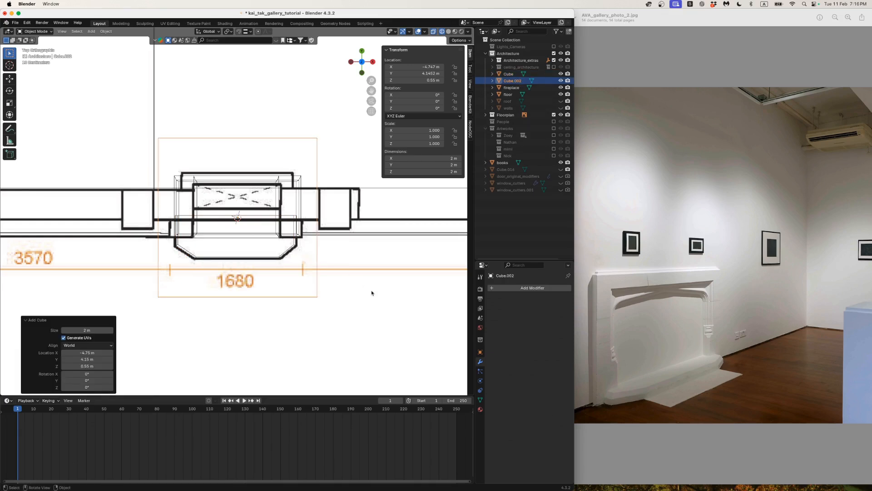
- Scale the new cube uniformly to about 0.522 and move it about -0.27 m along Y, towards the front of the hearth
key(s)
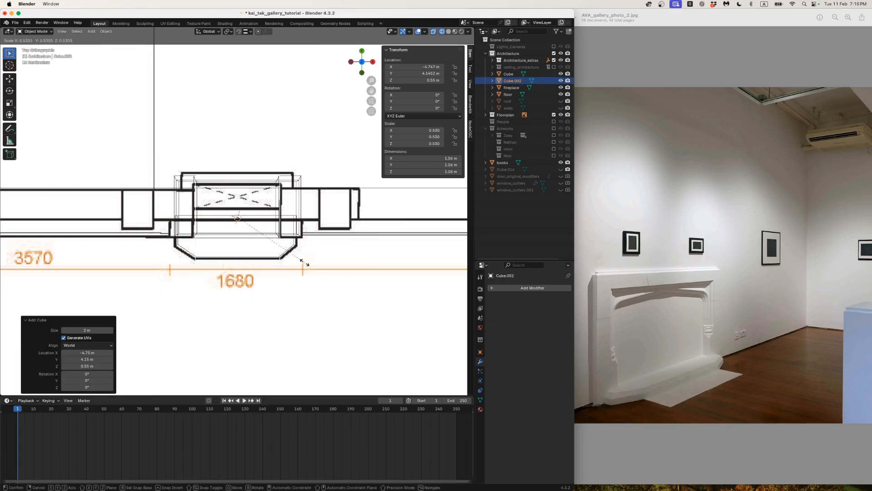
click(303, 264)
key(g)
key(y)
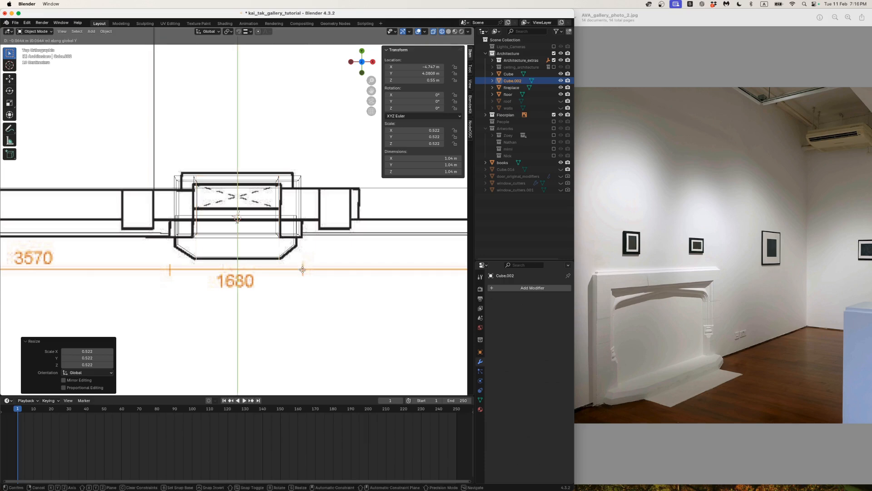
click(298, 276)
middle_drag(298, 277, 327, 227)
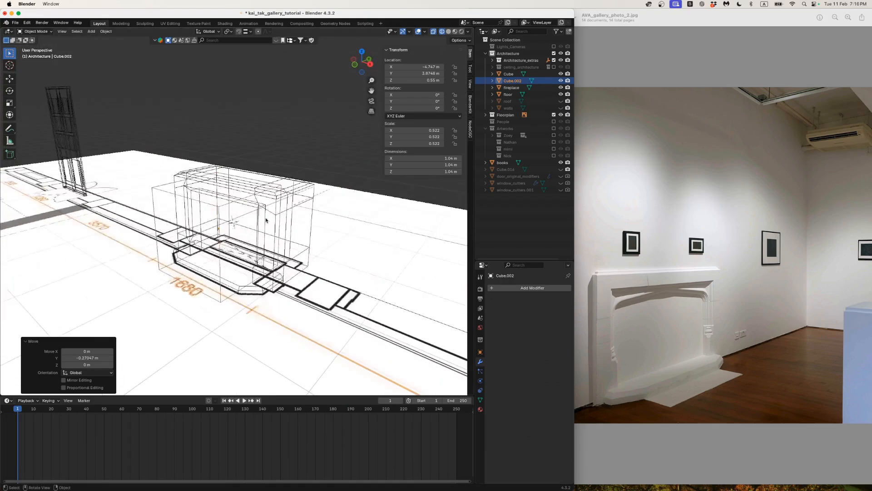
- Flatten the new cube into a slab by setting its Z dimension to 0.005 m
double_click(448, 172)
key(BackSpace)
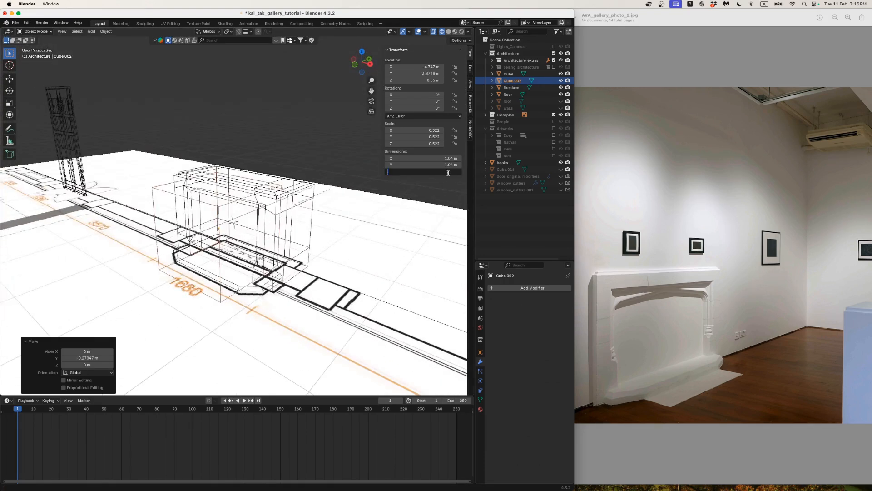
text(.005)
key(Return)
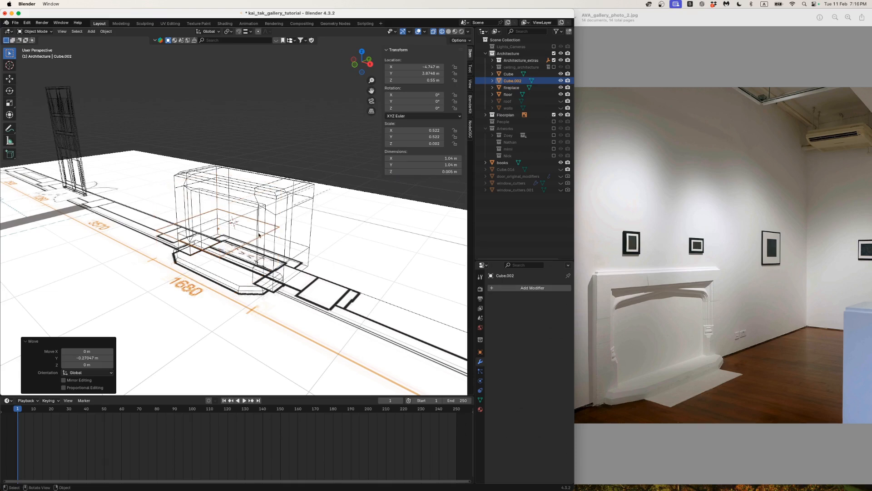
- Return to solid shading and lower the slab along Z to floor level, at a Z location of about 0.0004 m
key(shift+z)
scroll(259, 235, up, 3)
shift+middle_drag(259, 235, 261, 218)
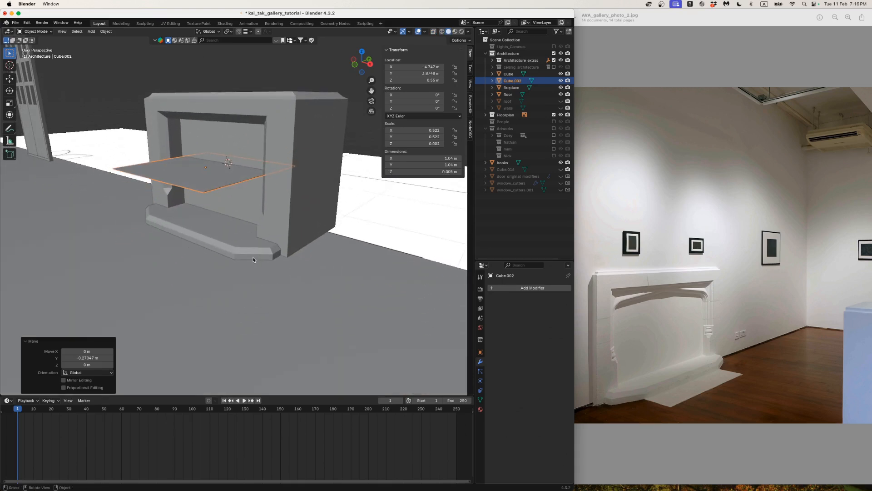
key(g)
key(z)
click(239, 269)
scroll(239, 269, up, 3)
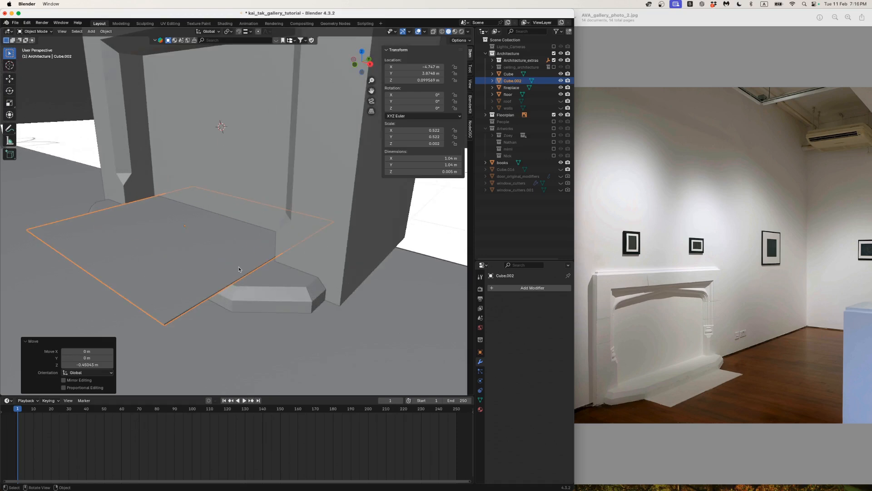
shift+middle_drag(234, 255, 236, 222)
key(g)
key(z)
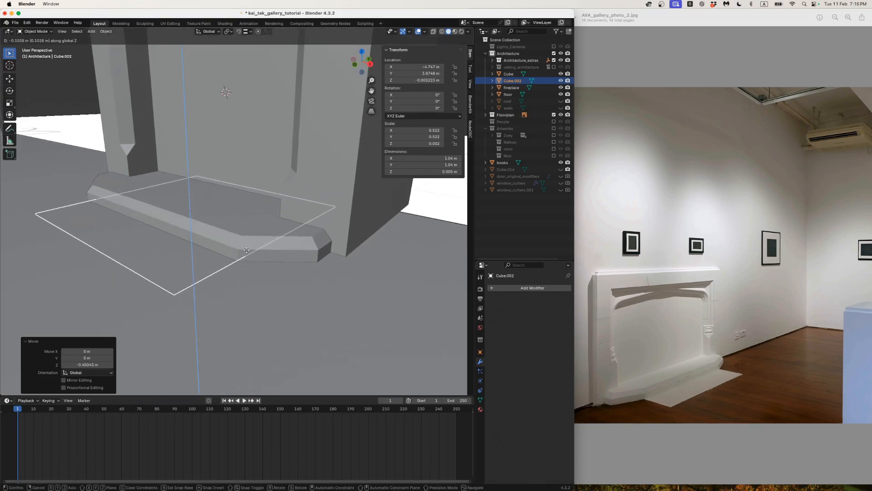
click(244, 253)
click(89, 103)
- Move the fireplace body, the hearth and the floor slab together into a new collection called fireplace
middle_drag(119, 179, 244, 200)
scroll(209, 213, down, 5)
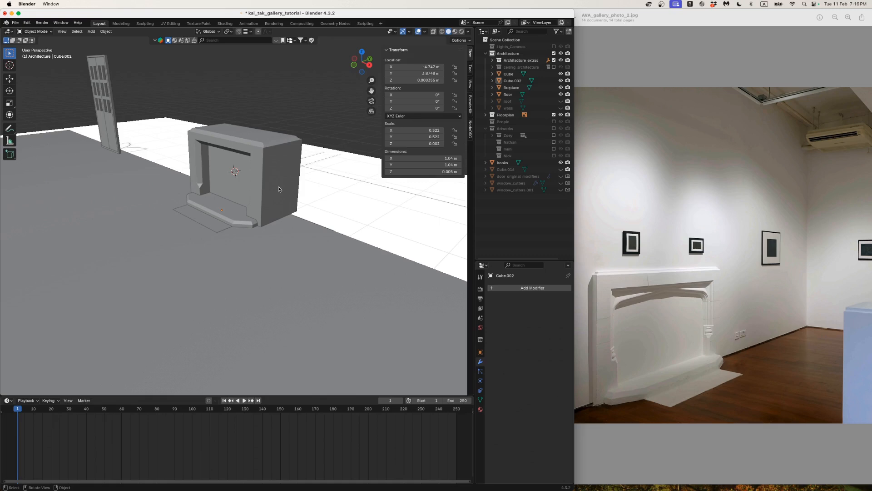
click(275, 190)
shift+click(236, 210)
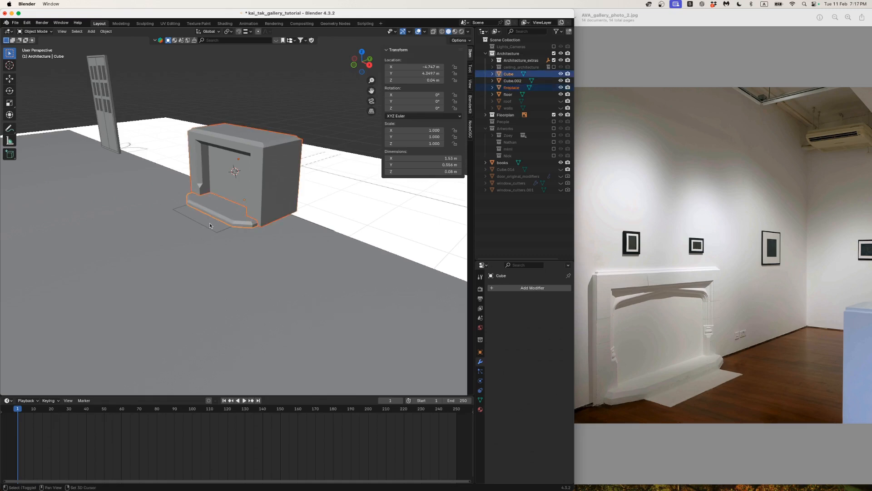
shift+click(211, 224)
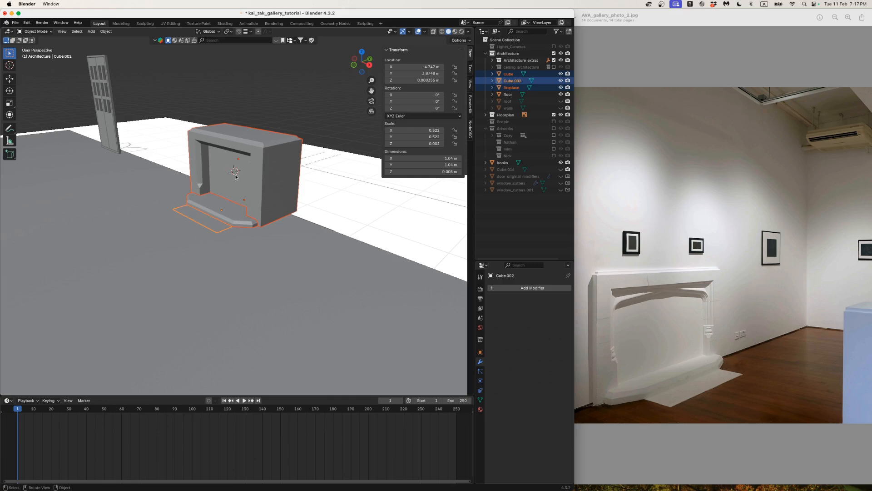
key(m)
click(236, 176)
text(FIRE)
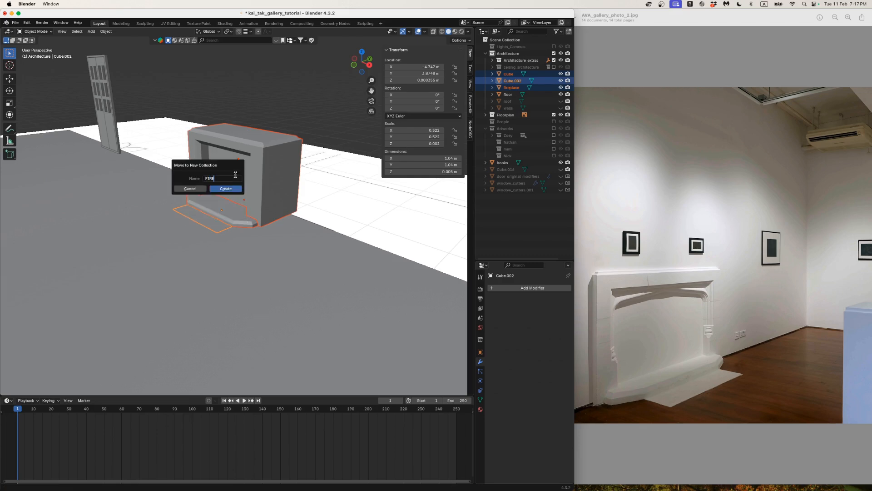
text(PLACE)
key(super+a)
text(f)
click(228, 189)
click(309, 113)
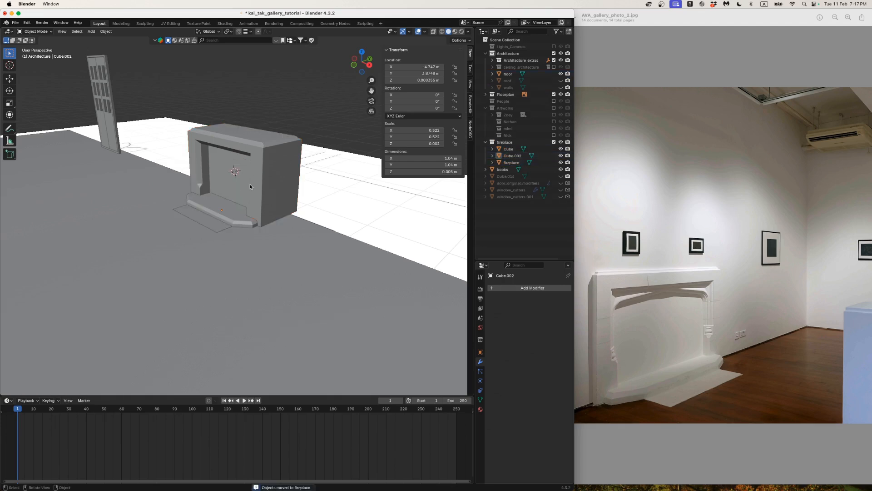
- Select the three fireplace parts and examine where the other fireplaces sit on the whole gallery floor plan from above
middle_drag(304, 121, 304, 223)
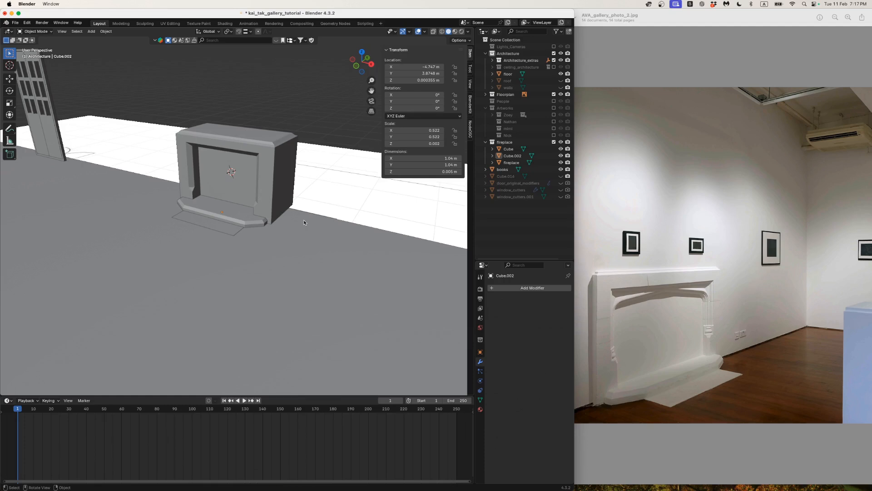
scroll(327, 199, down, 9)
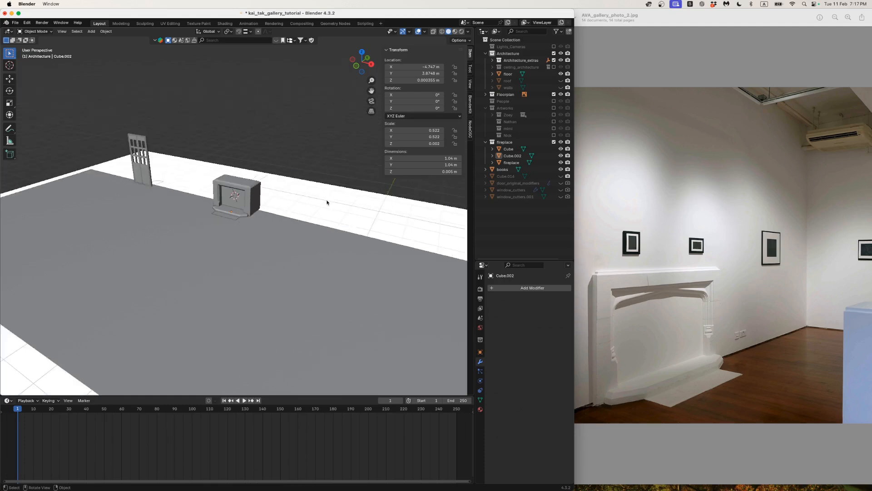
middle_drag(304, 208, 399, 214)
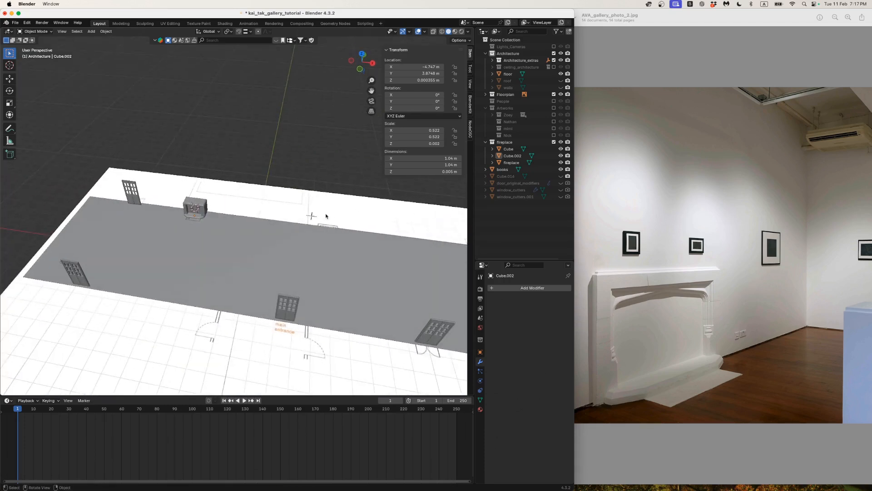
scroll(160, 200, up, 5)
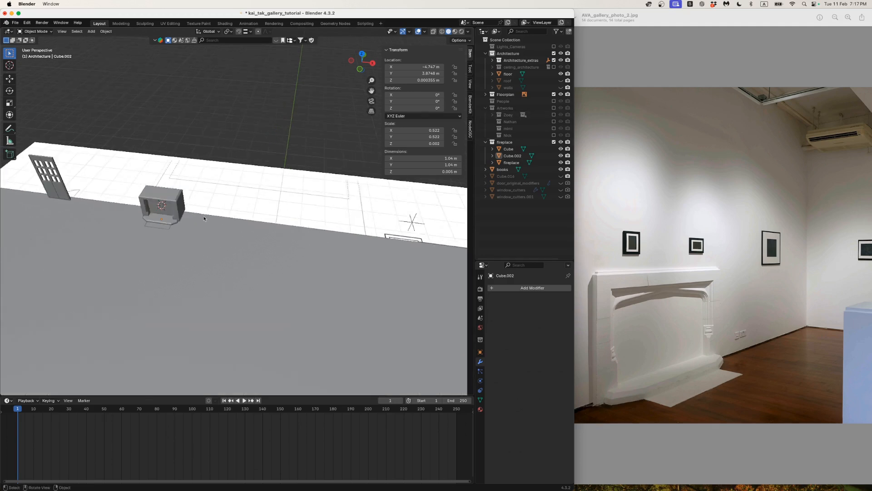
click(150, 223)
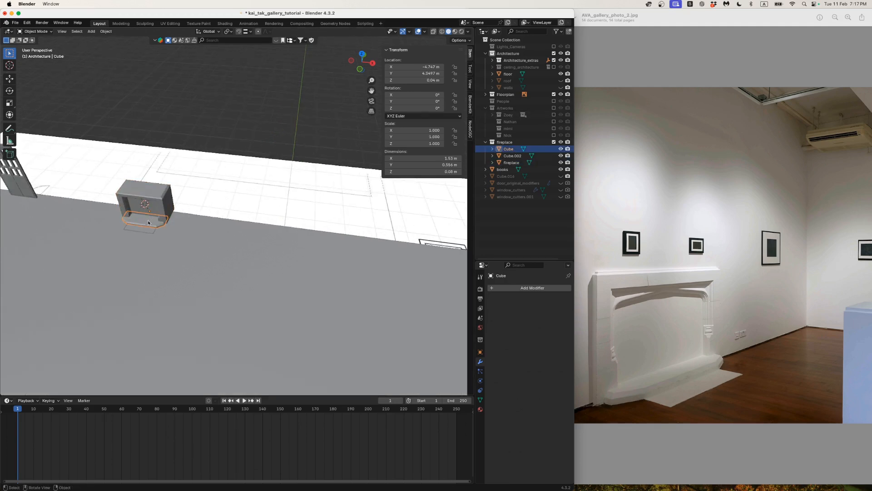
shift+click(147, 230)
shift+click(139, 210)
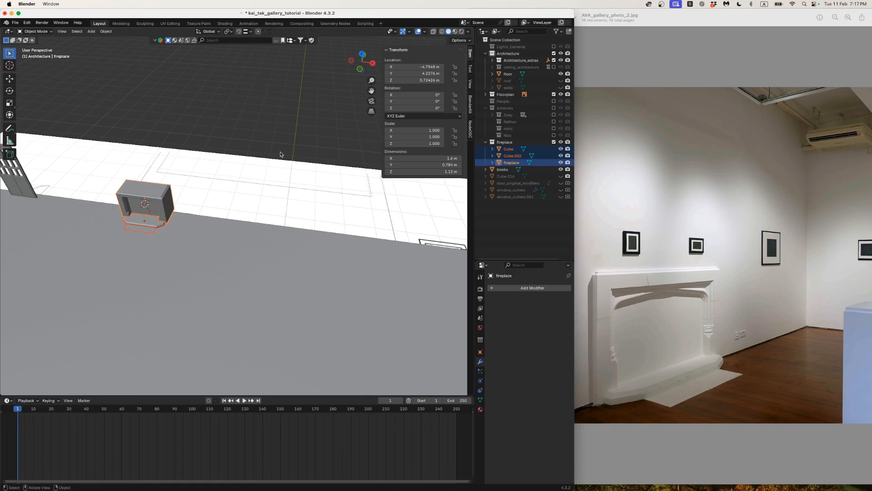
click(361, 55)
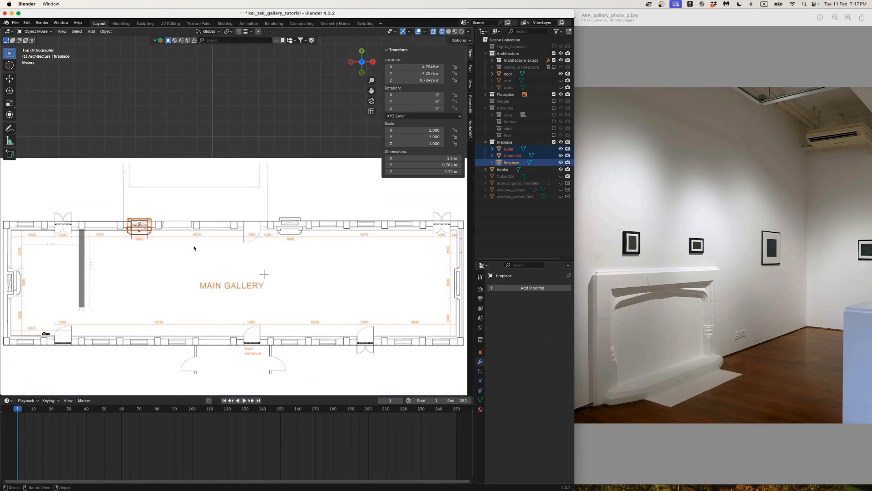
shift+middle_drag(194, 248, 241, 246)
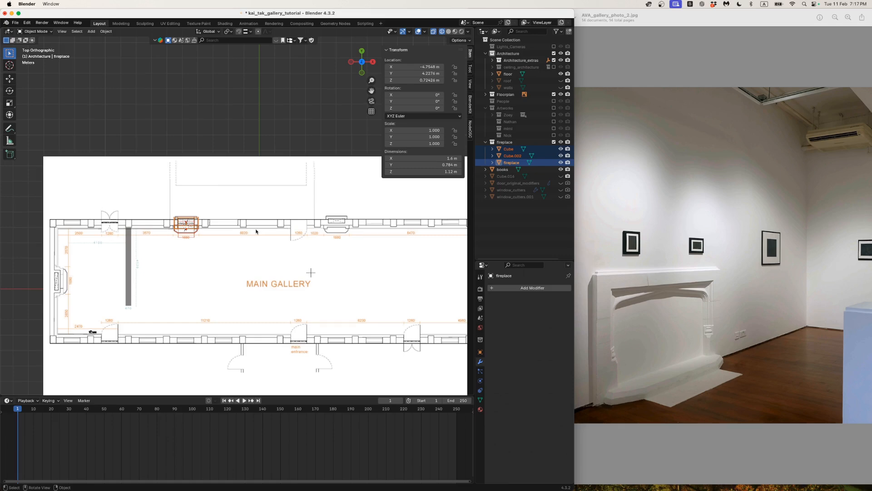
middle_drag(242, 238, 169, 175)
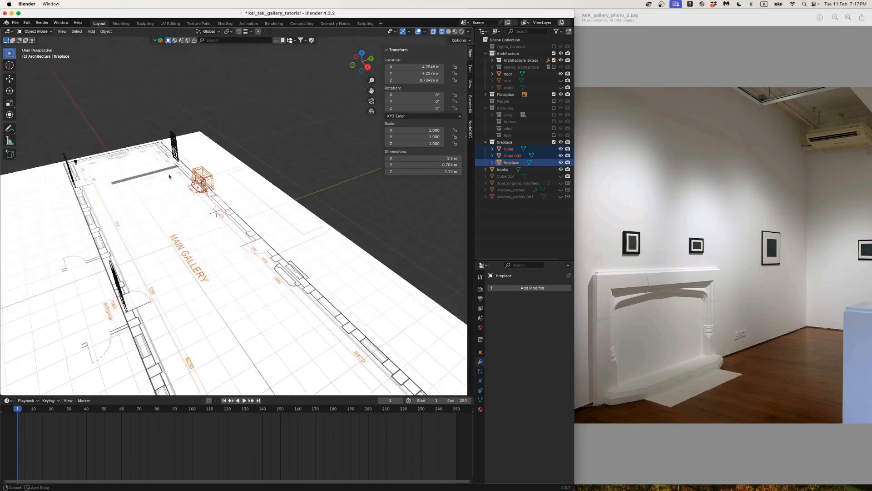
scroll(170, 174, up, 5)
key(shift+z)
scroll(168, 160, up, 3)
key(KP_Decimal)
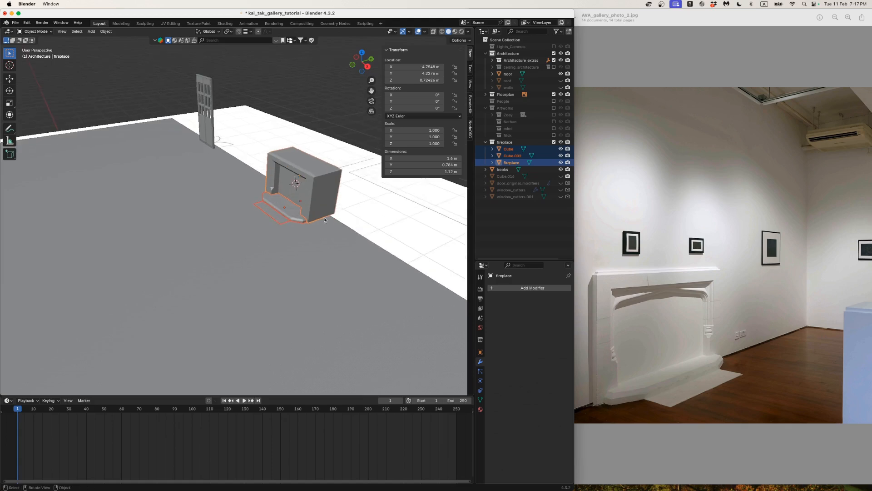
- Add a Boolean modifier to the fireplace body alone
click(511, 162)
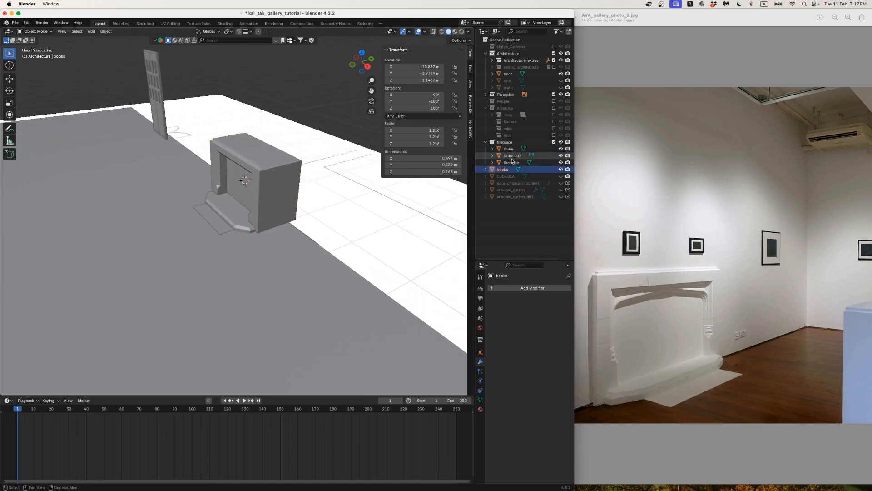
click(503, 288)
click(503, 289)
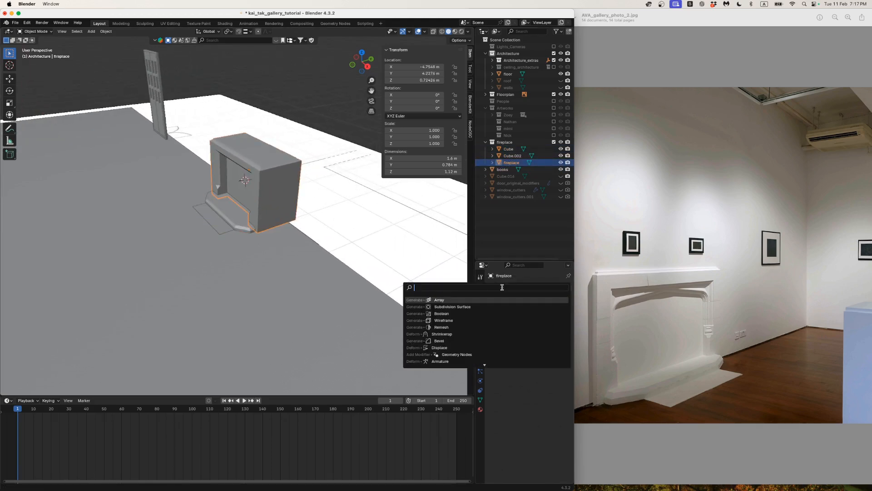
text(bool)
click(487, 298)
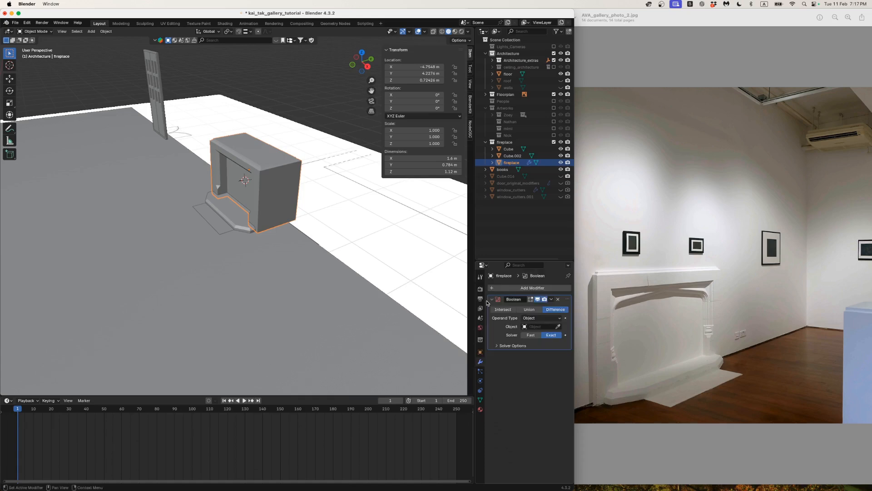
- Set the Boolean operation to Union and choose the hearth object Cube as its operand
scroll(292, 219, up, 2)
middle_drag(292, 218, 274, 244)
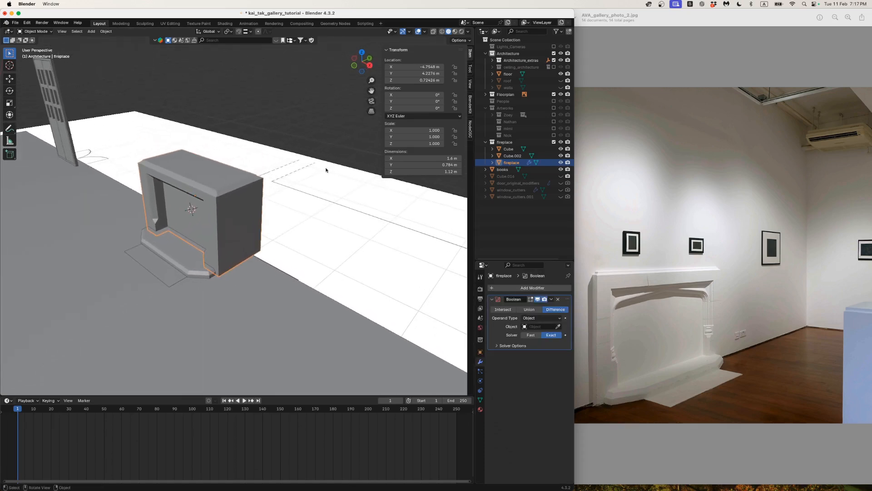
click(535, 311)
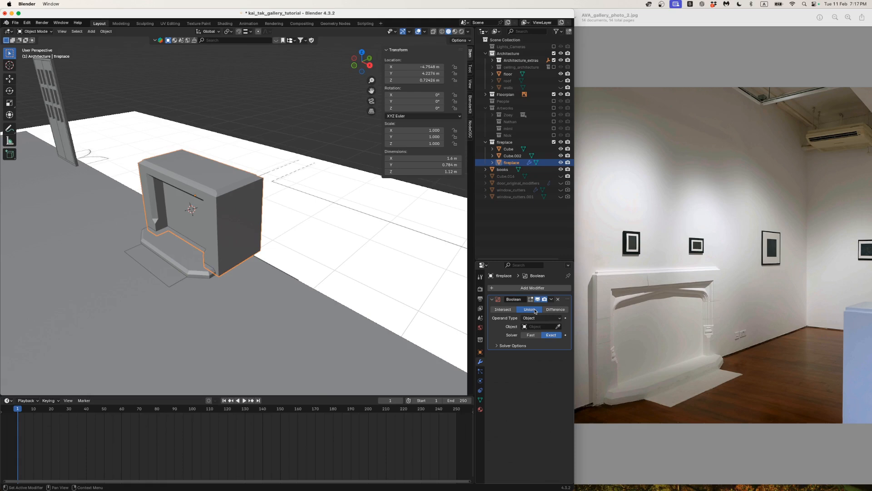
click(558, 327)
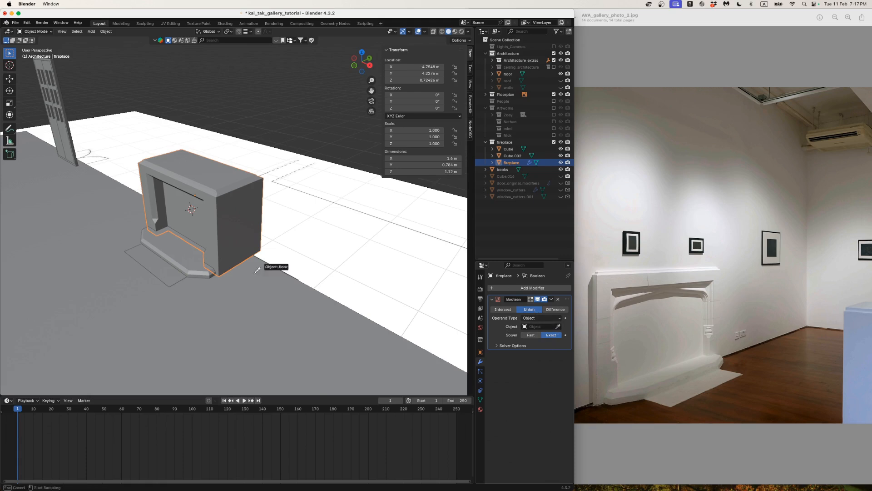
click(198, 256)
middle_drag(414, 311, 438, 310)
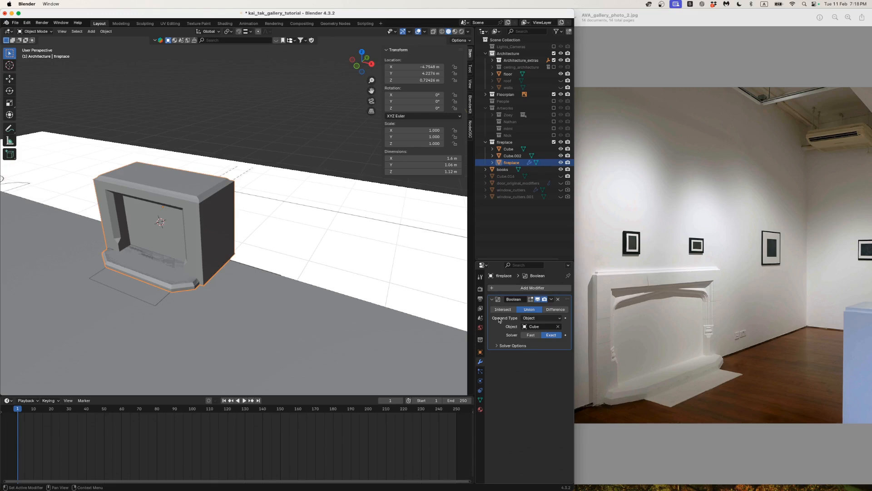
- Duplicate the Boolean union modifier and set the floor slab Cube.002 as the copy's operand
key(shift+d)
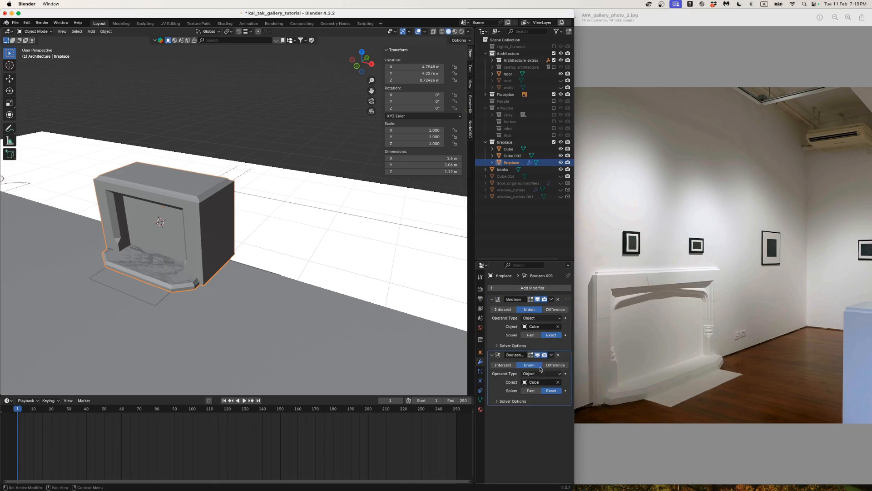
click(558, 382)
click(558, 382)
click(148, 294)
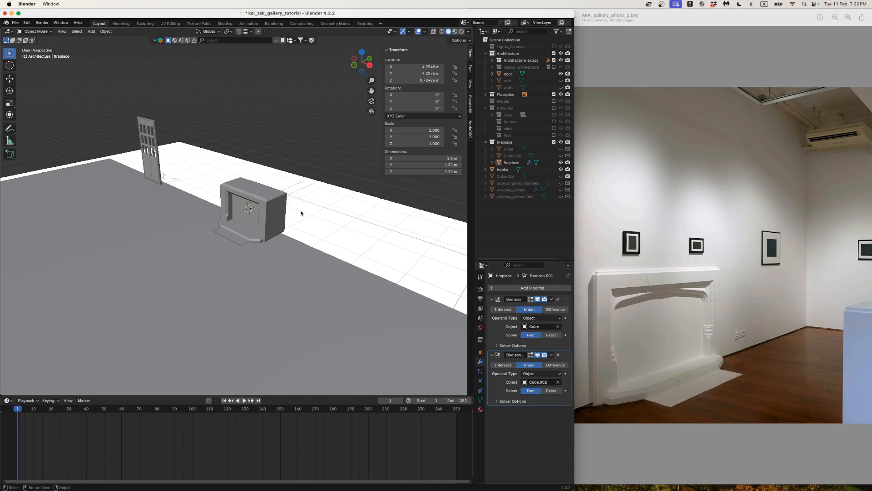
- Try applying the hearth's Boolean union to the fireplace mesh and undo it
click(551, 299)
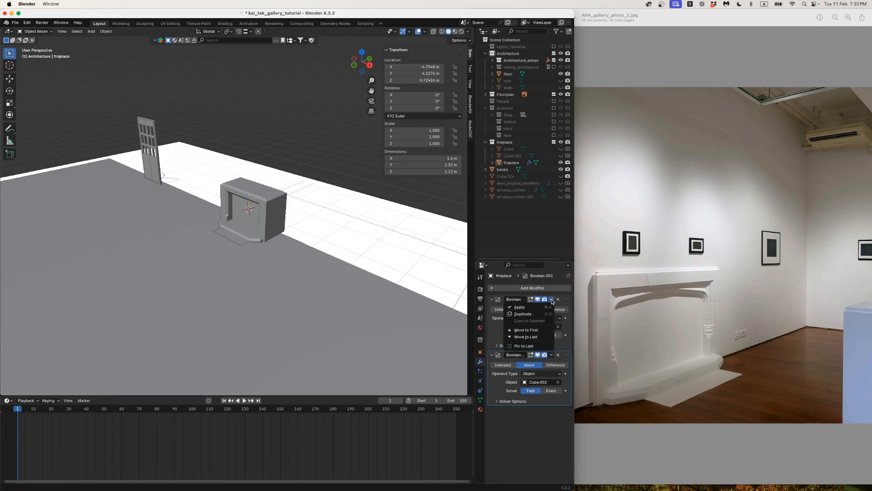
click(519, 308)
click(552, 300)
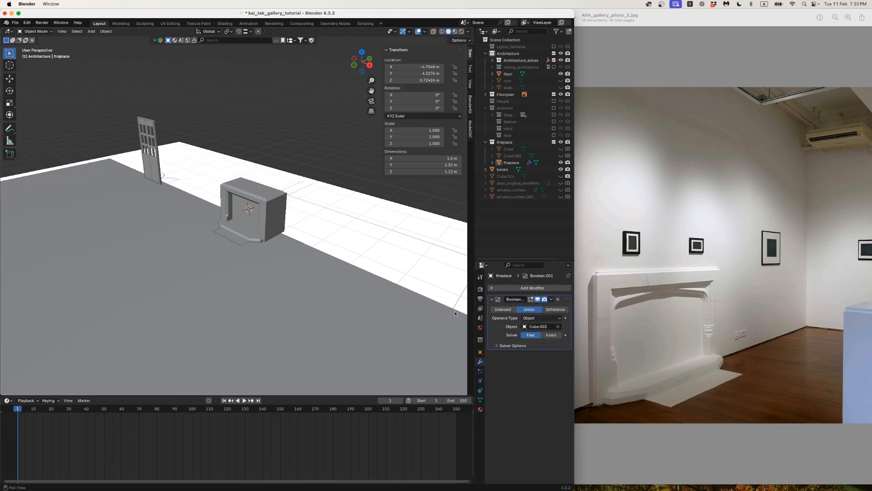
key(super+z)
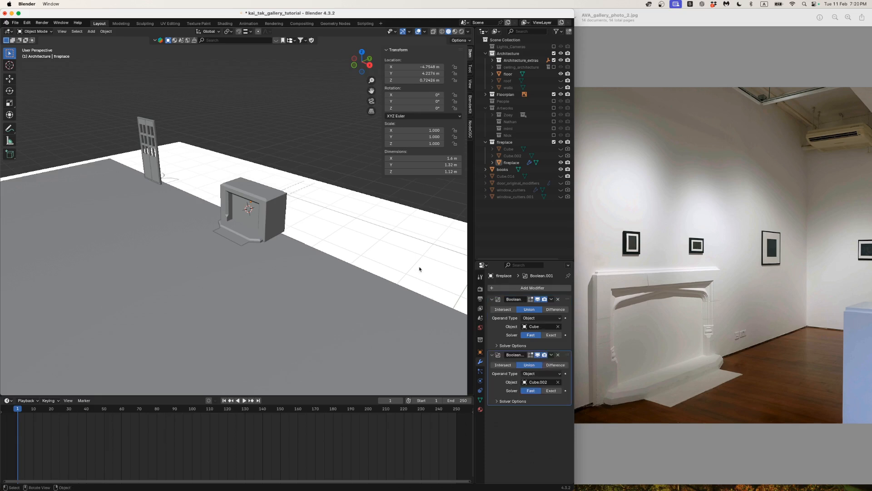
- Rename the fireplace object fireplace_original and duplicate it in place
double_click(522, 163)
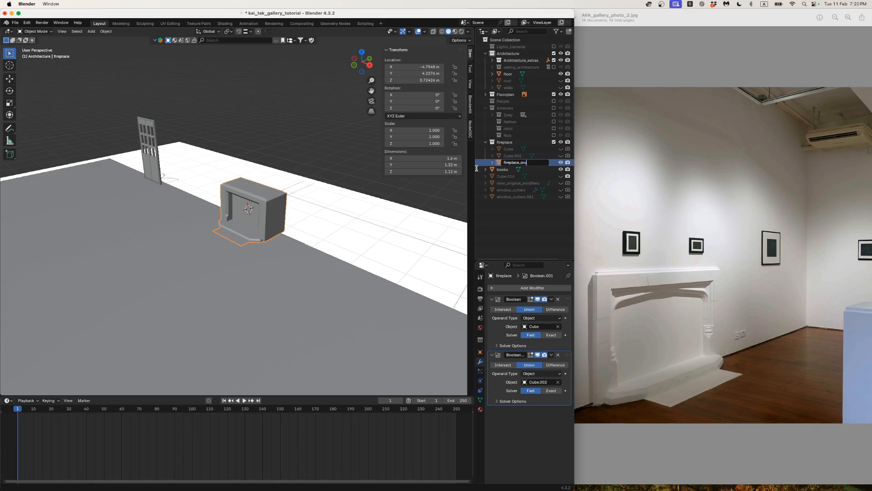
key(Return)
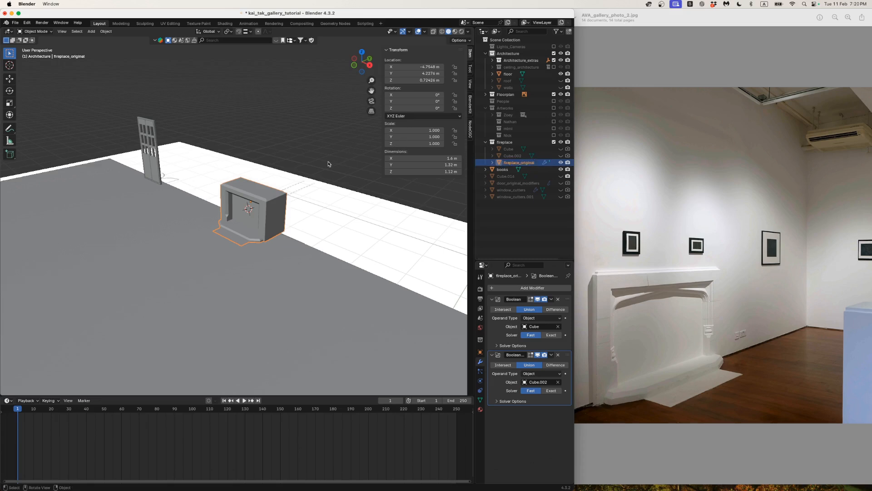
key(shift+d)
right_click(271, 201)
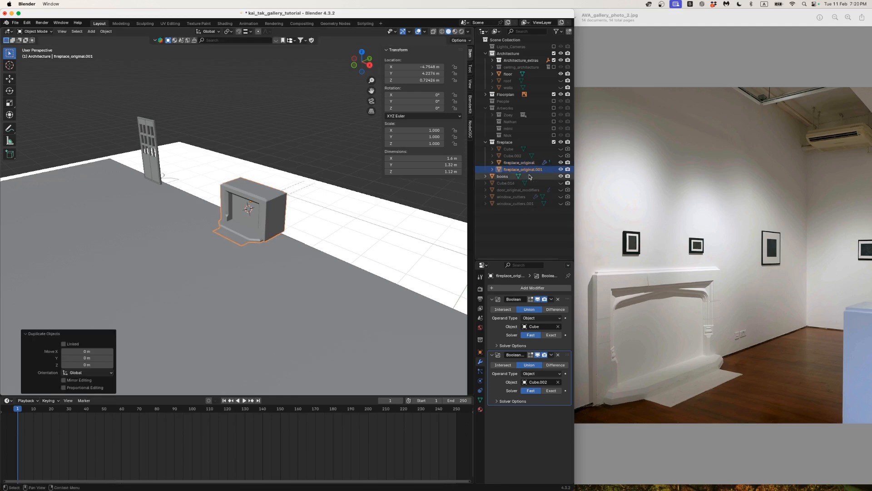
- Rename the duplicated fireplace object fireplace and hide fireplace_original in the viewport
double_click(526, 169)
click(539, 170)
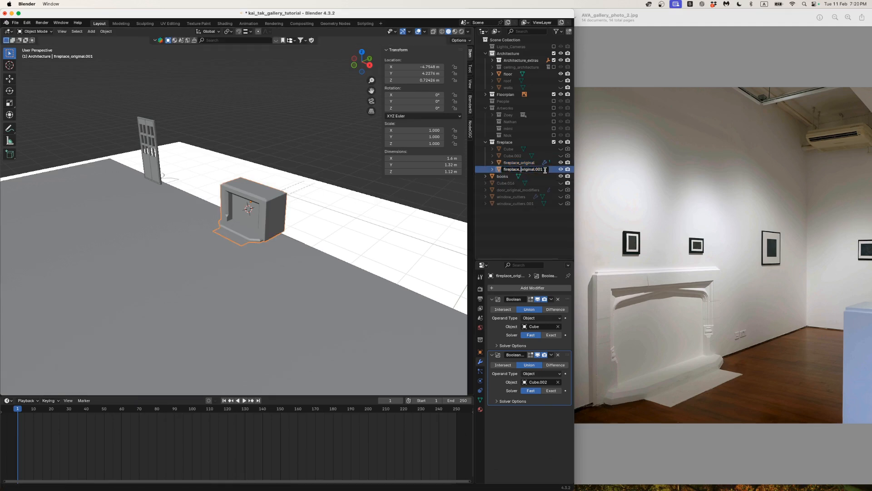
drag(545, 171, 519, 170)
key(BackSpace)
key(Return)
click(562, 169)
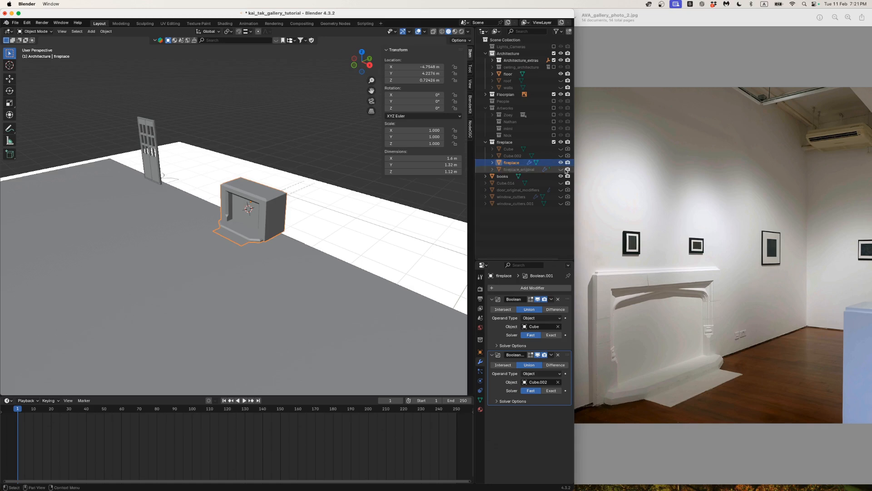
- Apply both Boolean union modifiers on the fireplace object
click(552, 299)
click(527, 307)
click(552, 299)
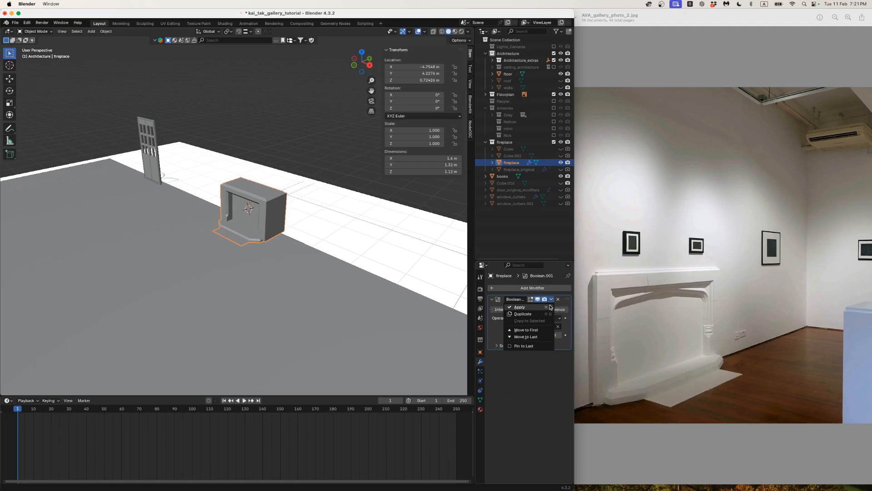
click(527, 307)
- In wireframe top view, duplicate the fireplace about 9.76 m along X onto the second fireplace outline of the same long wall
scroll(295, 215, down, 4)
middle_drag(294, 214, 267, 228)
key(KP_7)
scroll(292, 222, down, 5)
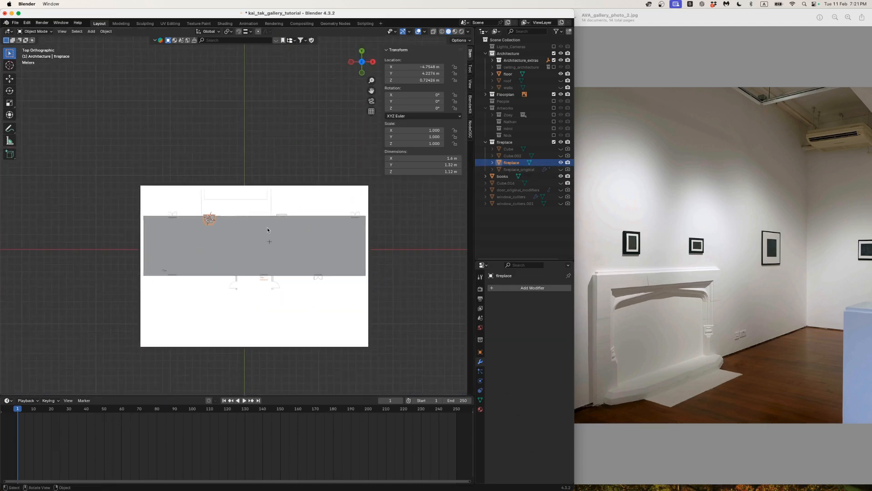
scroll(266, 229, up, 3)
key(z)
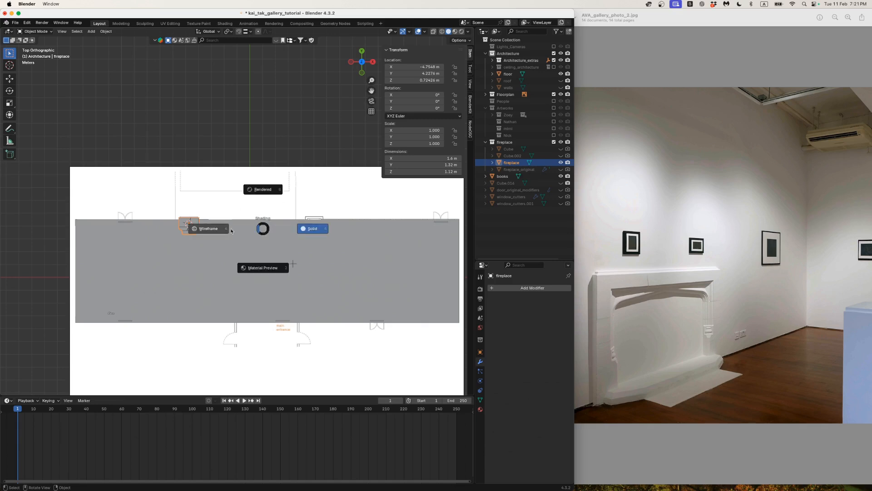
click(211, 231)
key(shift+d)
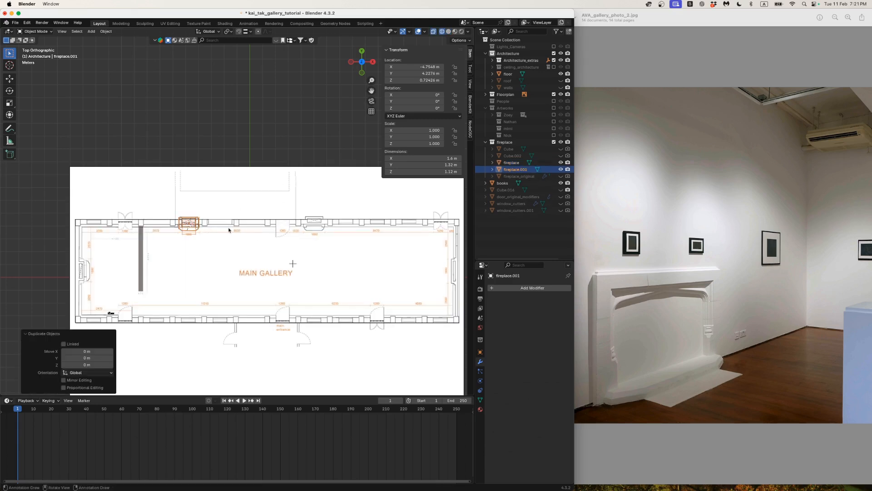
key(x)
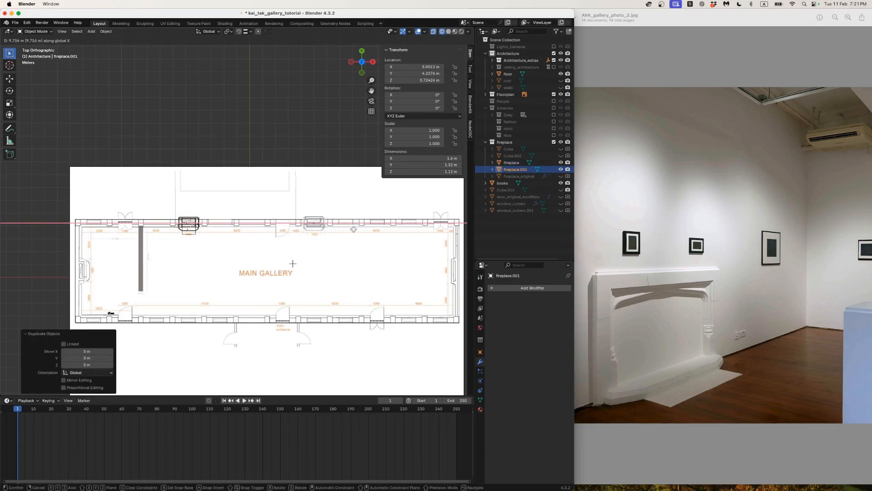
click(353, 229)
- Duplicate the second fireplace, rotate the copy by 90° and move it toward the gallery's end wall at negative X
key(shift+d)
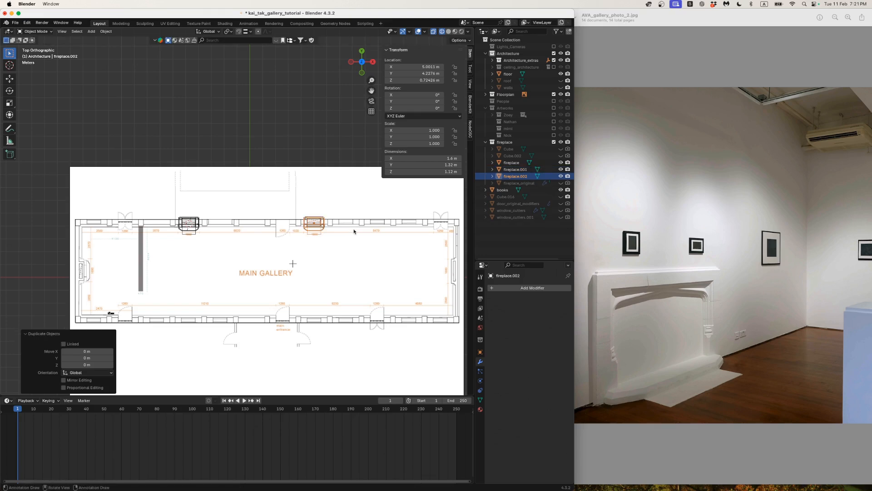
text(r90)
key(Return)
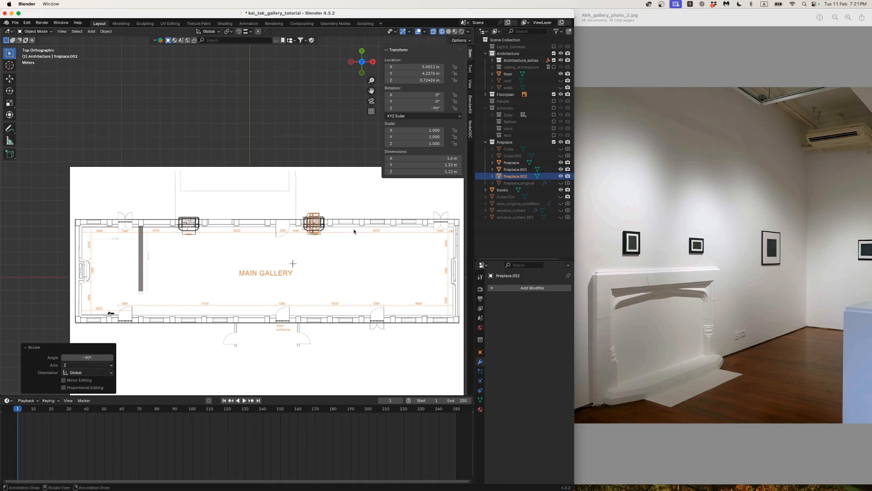
key(g)
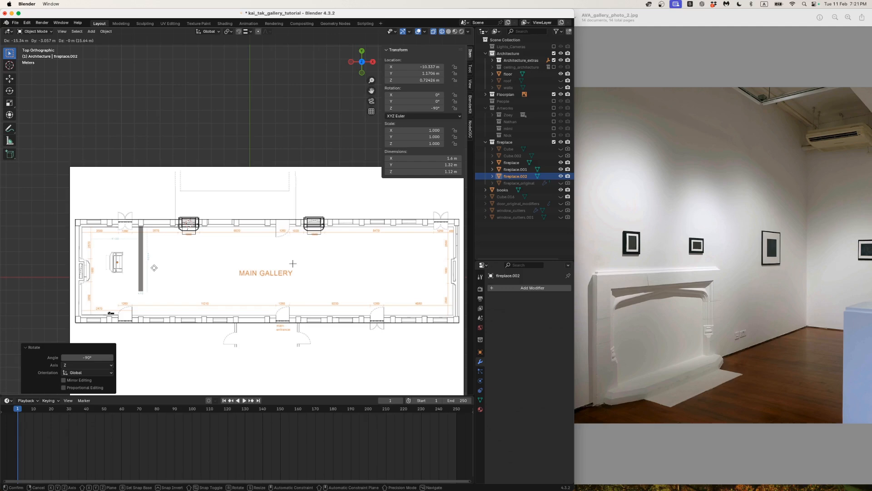
click(136, 273)
- Rotate the end-wall fireplace copy 180° about Z so that its hearth faces into the room
mouse_move(128, 273)
middle_down()
mouse_move(126, 224)
mouse_move(255, 215)
mouse_move(246, 213)
mouse_move(282, 193)
mouse_move(294, 206)
middle_up()
key(z)
click(116, 200)
scroll(255, 215, up, 5)
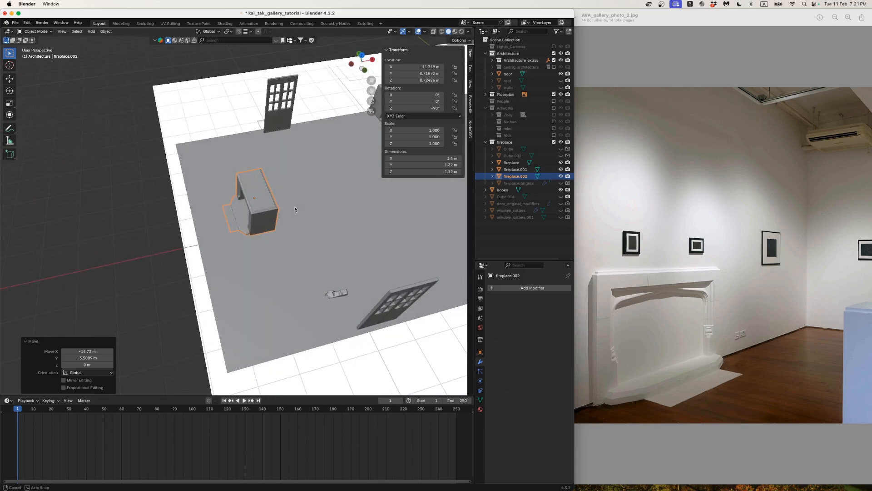
text(r180)
key(Return)
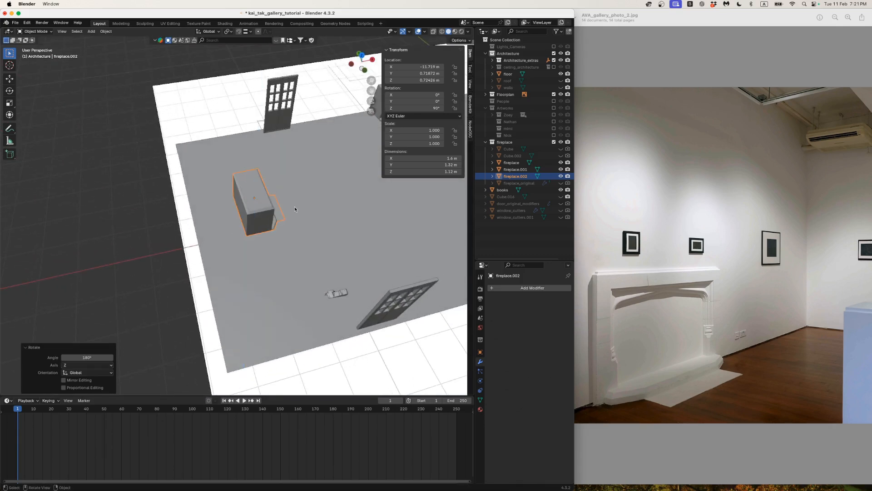
- Align the rotated fireplace with the floor plan's fireplace outline on the negative-X end wall, moving it about -1.19 m in X and -0.21 m in Y
key(KP_7)
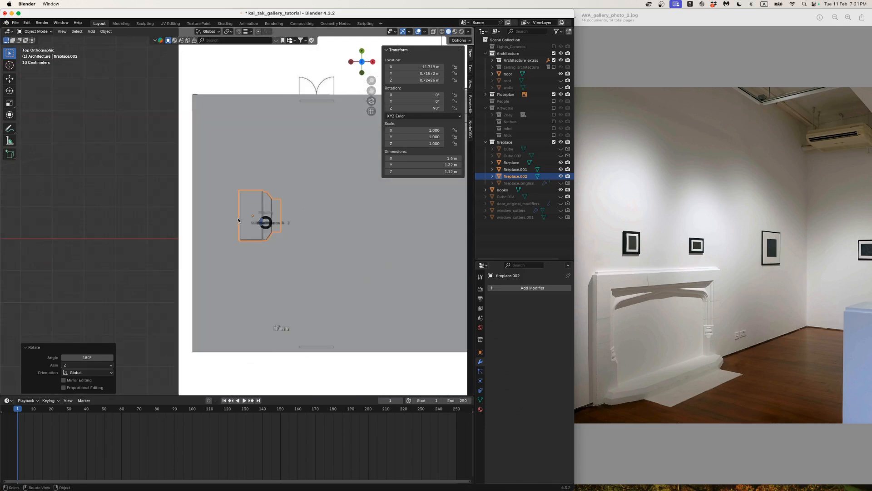
key(shift+z)
scroll(254, 221, up, 3)
key(g)
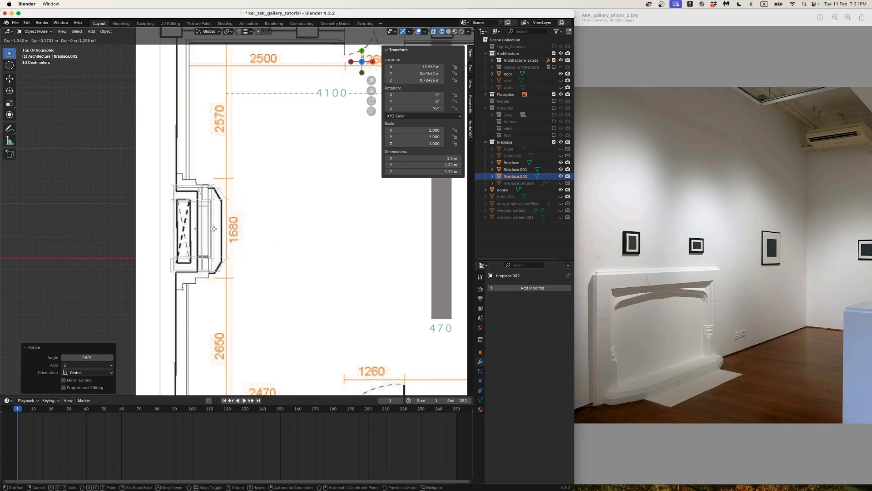
click(217, 230)
scroll(218, 232, down, 6)
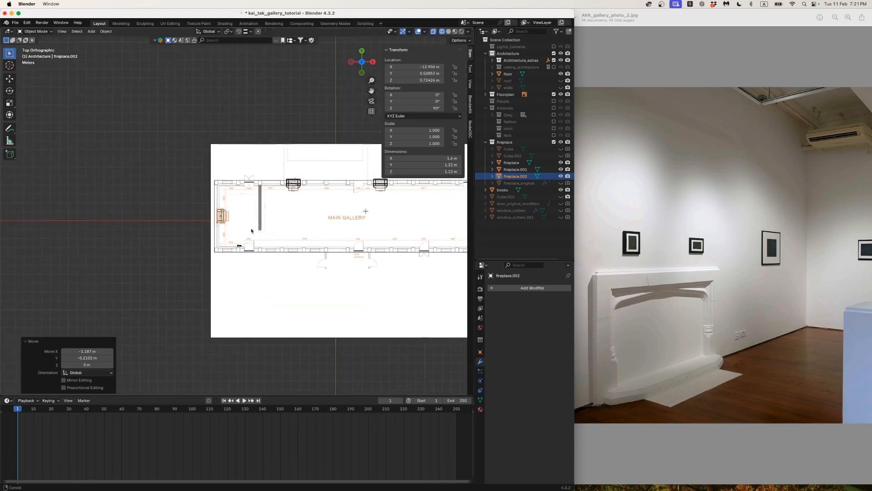
- Duplicate the end-wall fireplace, rotate the copy 180° and move it about 28.5 m along X to the opposite end wall
key(shift+d)
key(Escape)
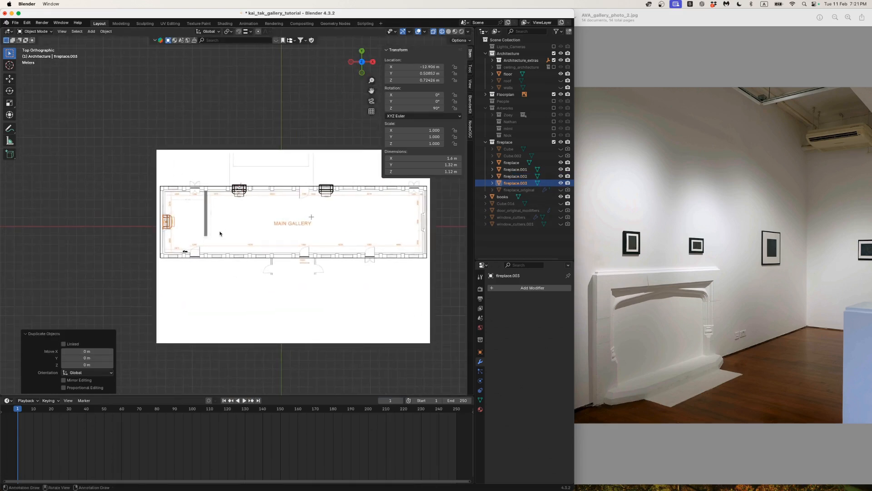
text(r180)
key(Return)
key(g)
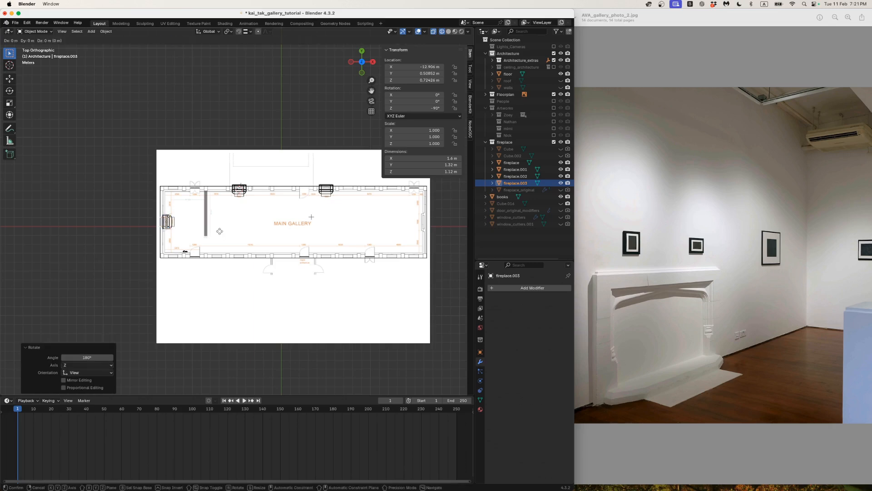
key(x)
key(Return)
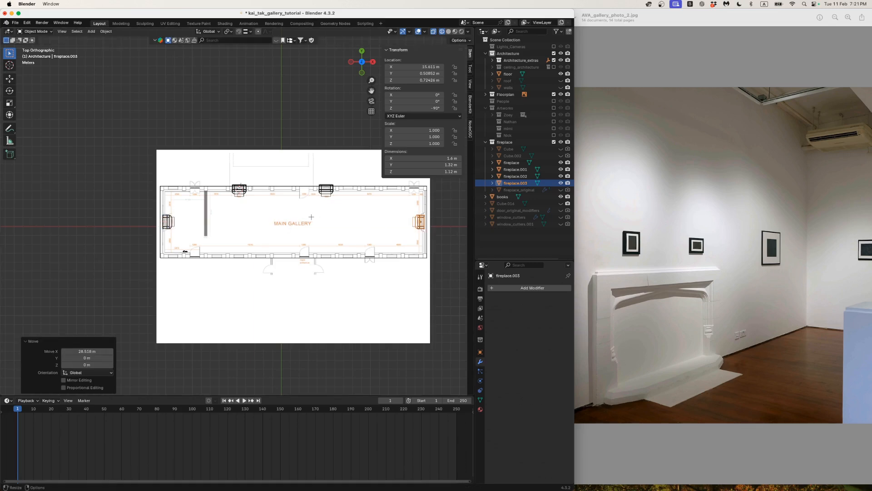
- Shift the new end-wall fireplace about 0.43 m further along X, into the wall recess on the floor plan
scroll(338, 245, up, 2)
shift+middle_drag(353, 242, 103, 244)
scroll(231, 247, up, 7)
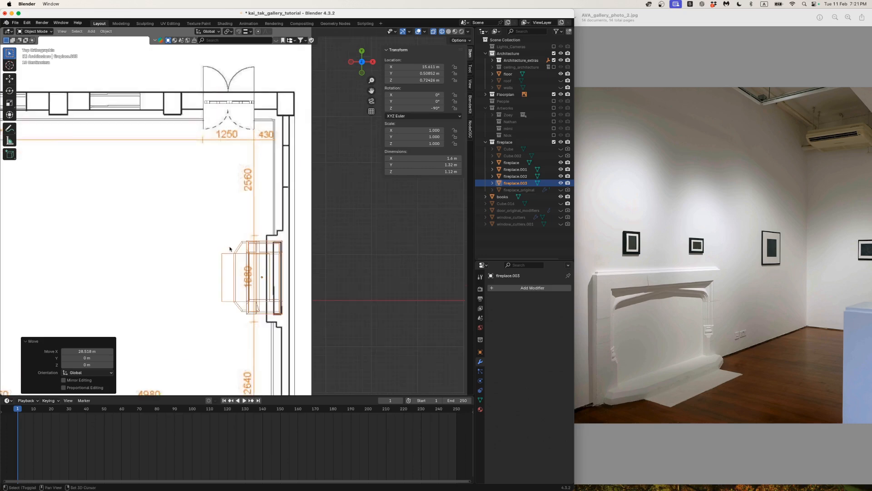
shift+middle_drag(239, 278, 204, 234)
scroll(204, 233, up, 3)
key(g)
key(x)
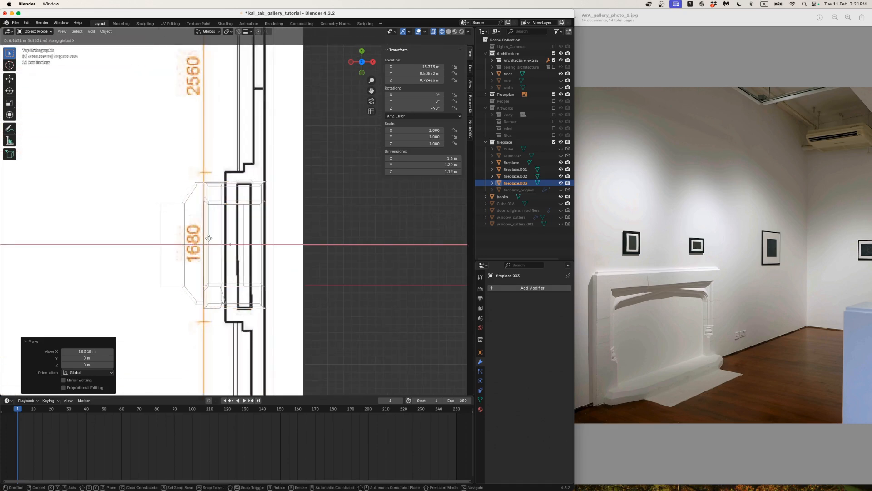
click(230, 240)
scroll(199, 249, down, 12)
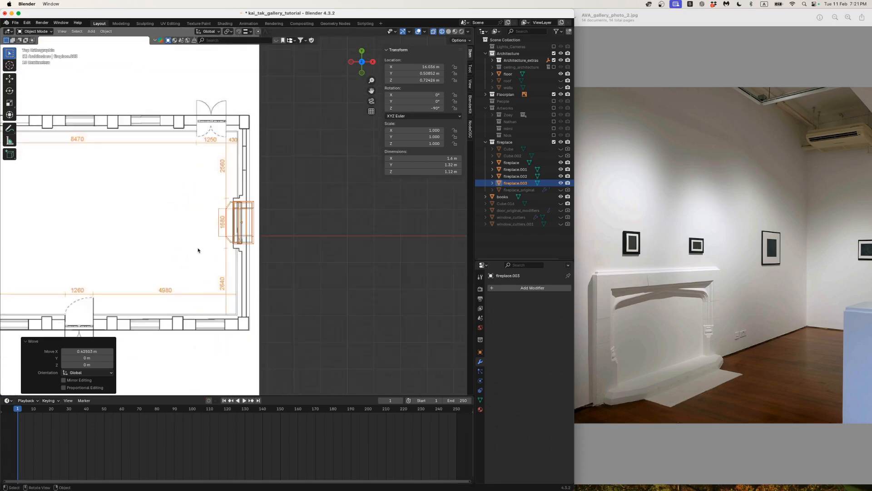
- Return to solid shading, unhide the walls object and check how the fireplaces sit against the walls
key(z)
mouse_move(193, 243)
middle_down()
mouse_move(178, 231)
mouse_move(255, 206)
middle_up()
click(207, 230)
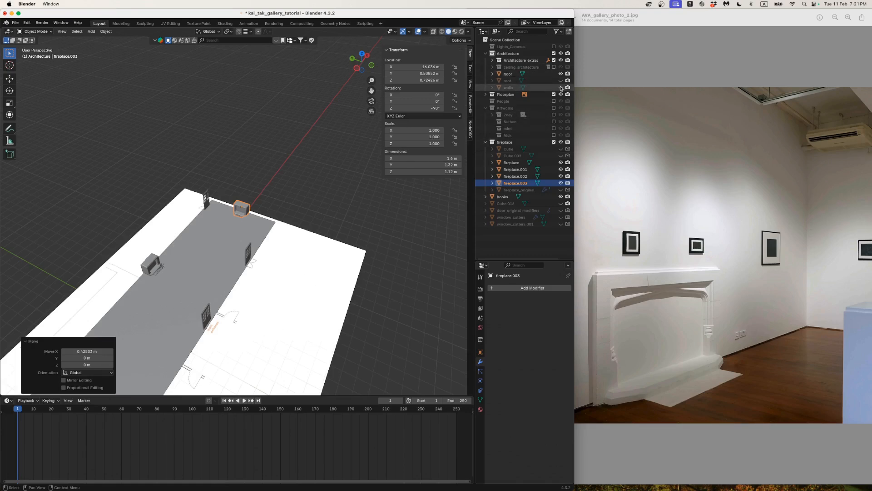
click(561, 87)
click(288, 181)
scroll(261, 236, up, 5)
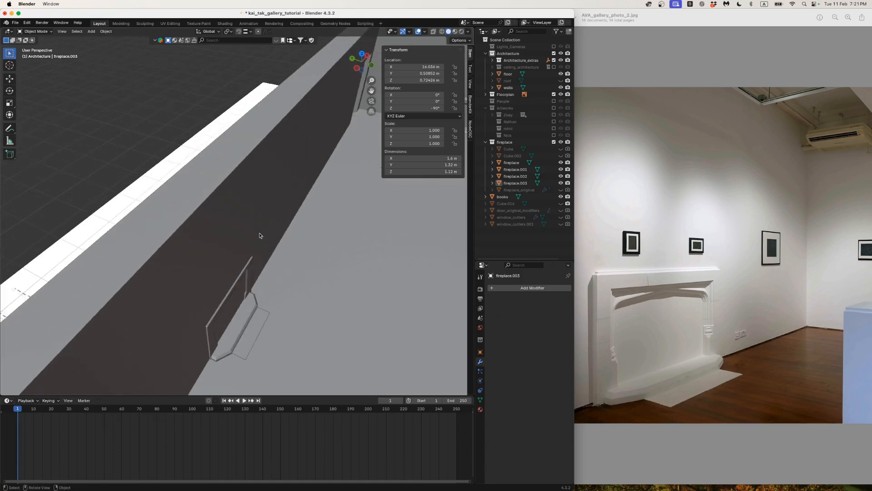
scroll(260, 235, down, 3)
scroll(260, 232, down, 5)
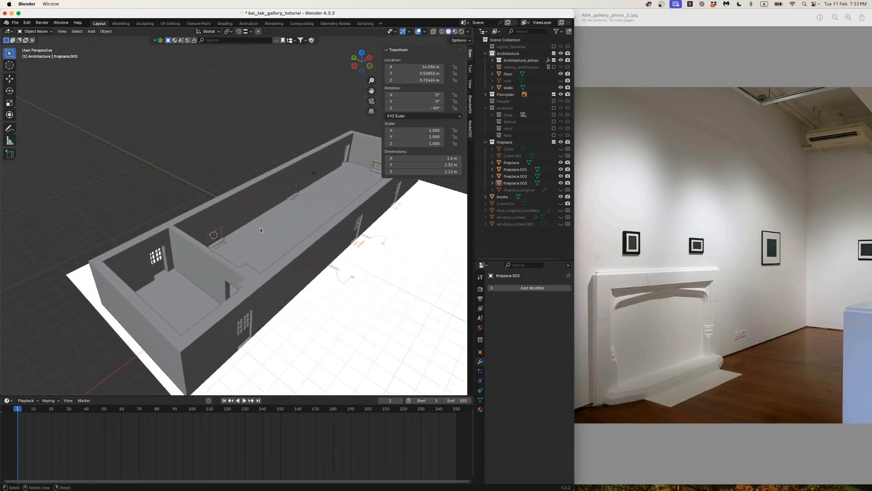
scroll(261, 231, up, 3)
middle_drag(261, 231, 301, 263)
scroll(195, 227, down, 3)
scroll(296, 264, up, 4)
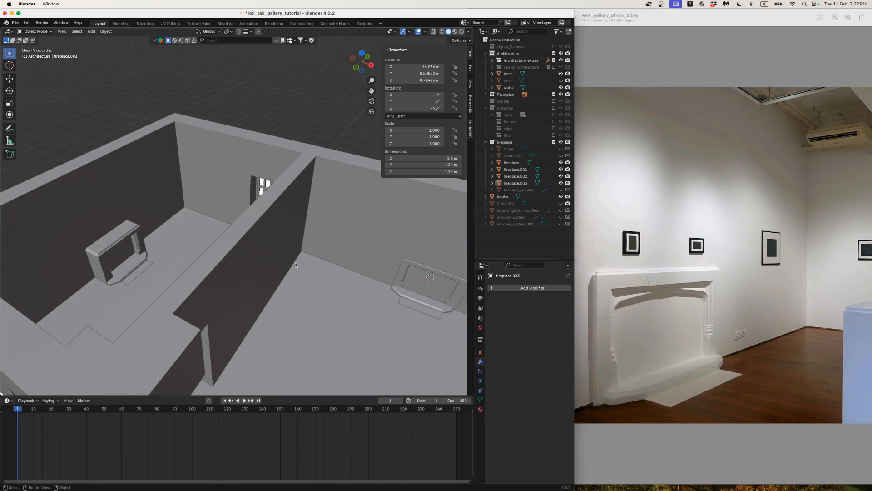
- Move fireplace.002 about -0.45 m along X so that its back sinks into the end wall
click(154, 260)
key(g)
key(x)
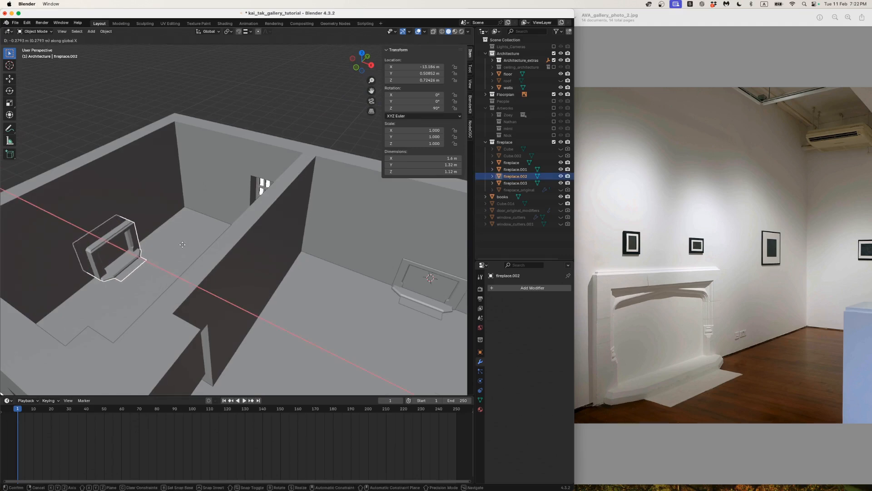
click(179, 244)
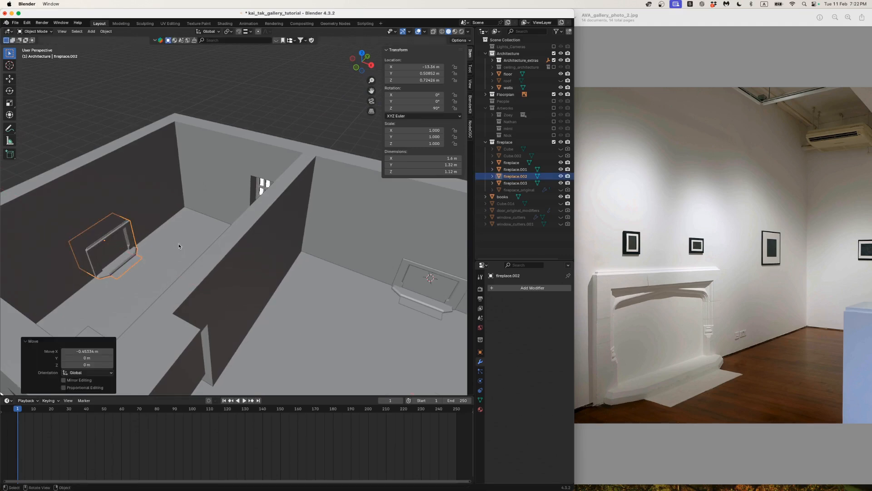
click(119, 93)
- Move fireplace.003 about 0.06 m along X, deeper into the opposite end wall
middle_drag(160, 189, 309, 213)
click(312, 211)
scroll(312, 211, up, 3)
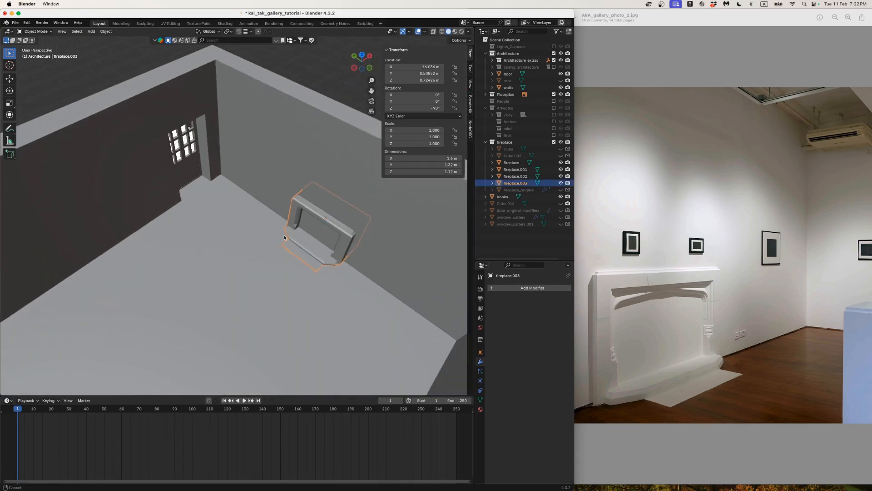
key(g)
key(x)
click(308, 229)
scroll(302, 241, down, 5)
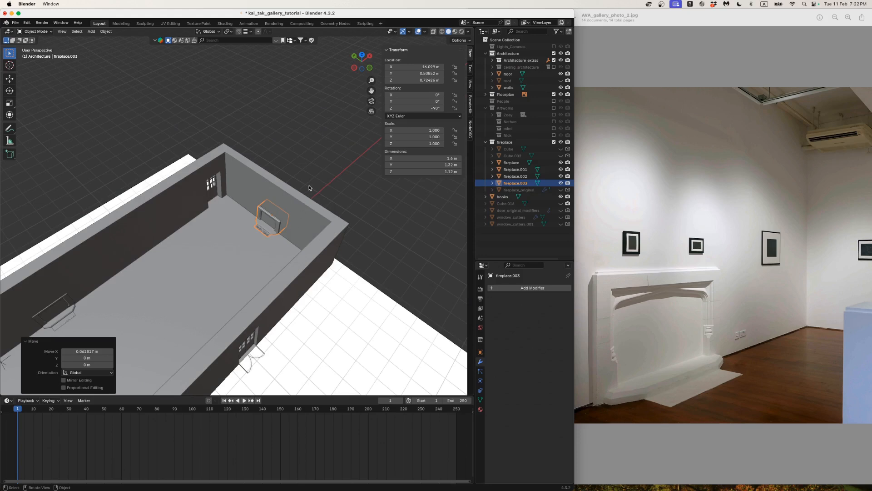
- Add a Boolean modifier to the walls, set it to Union and pick fireplace.003 as its operand
click(302, 219)
scroll(270, 261, down, 8)
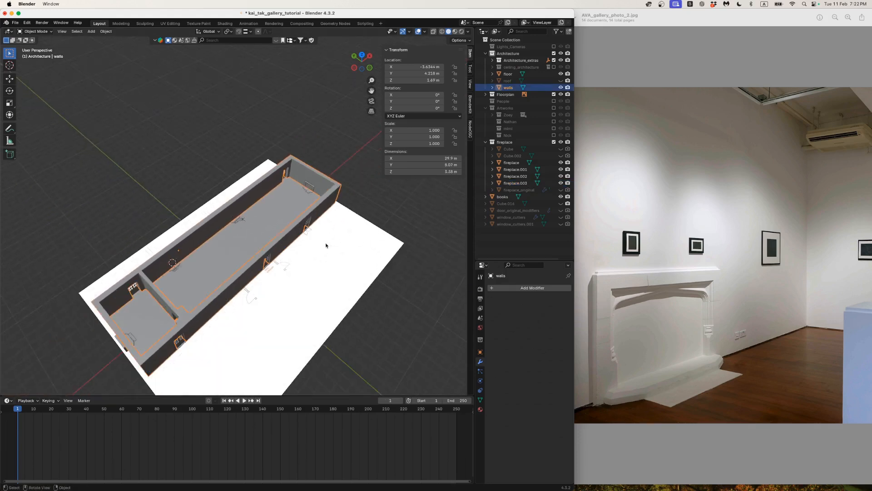
click(494, 287)
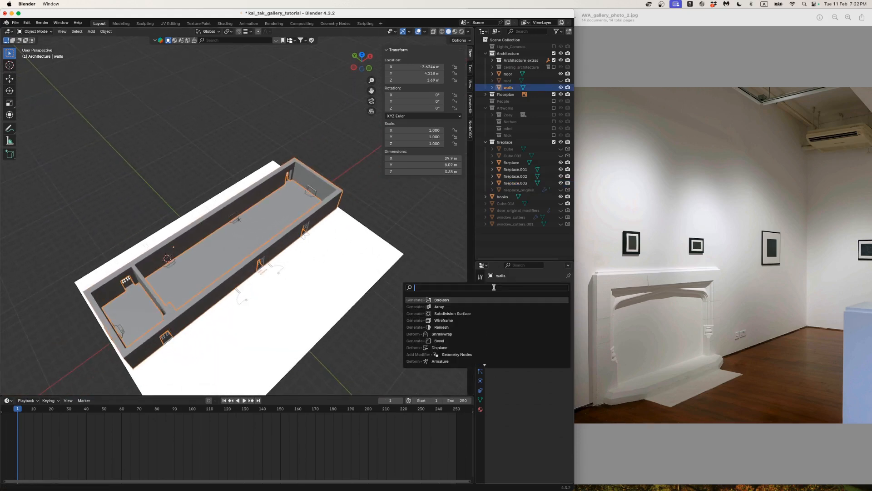
text(bool)
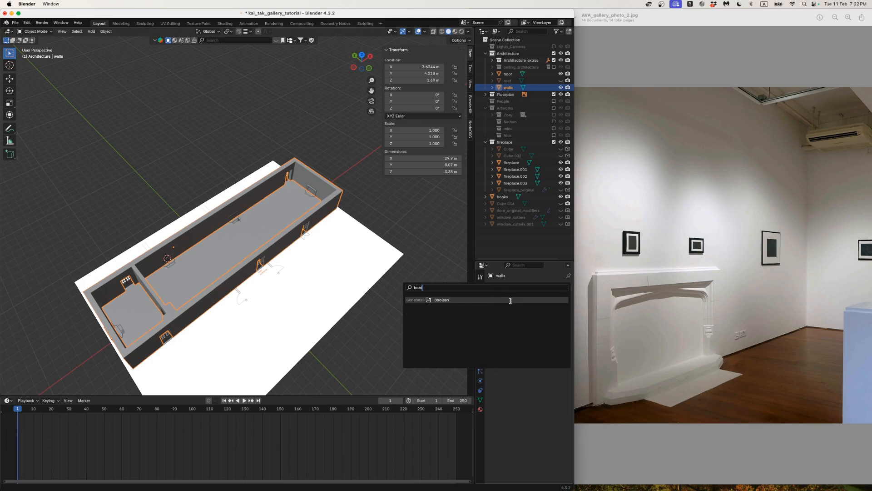
click(511, 300)
click(530, 309)
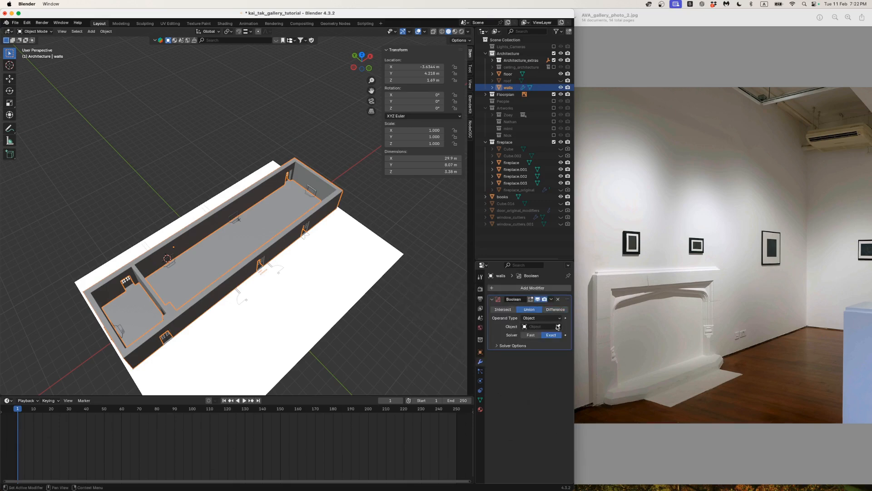
click(558, 327)
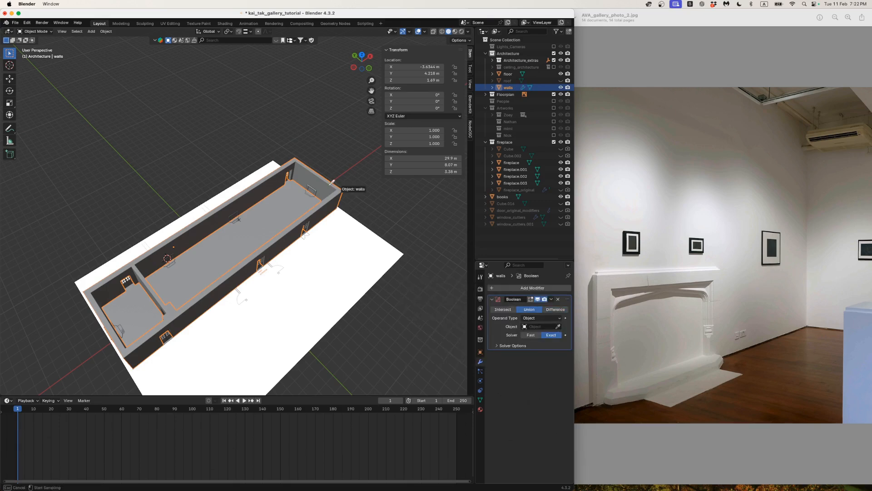
click(307, 199)
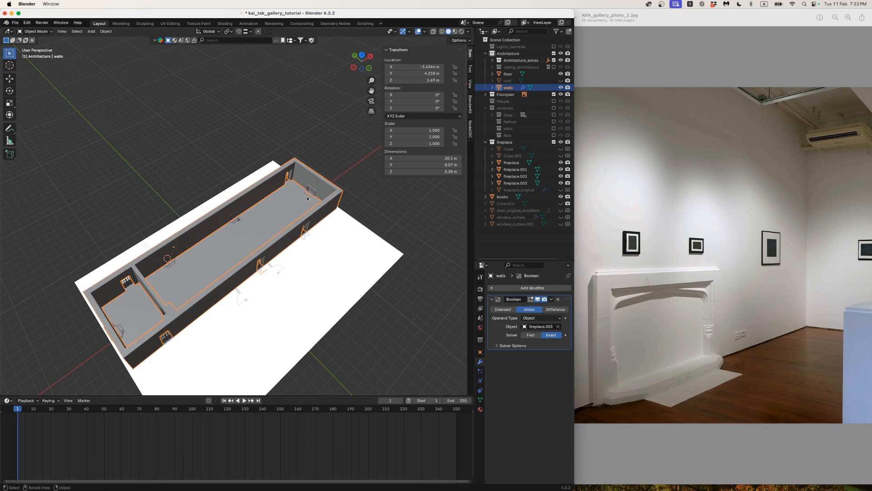
- Duplicate the walls' Boolean modifier three times and clear the operand object in each of the three copies
scroll(300, 198, up, 5)
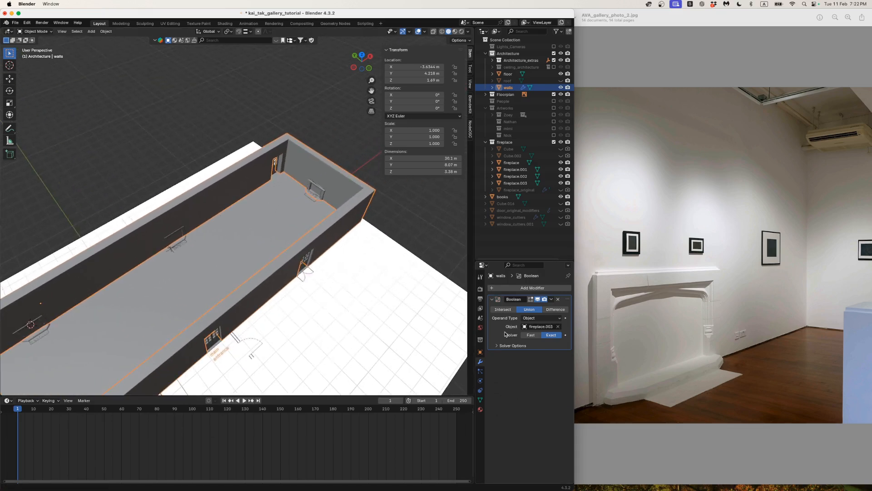
key(shift+d)
key(shift+d)
key(shift+d)
scroll(512, 359, down, 3)
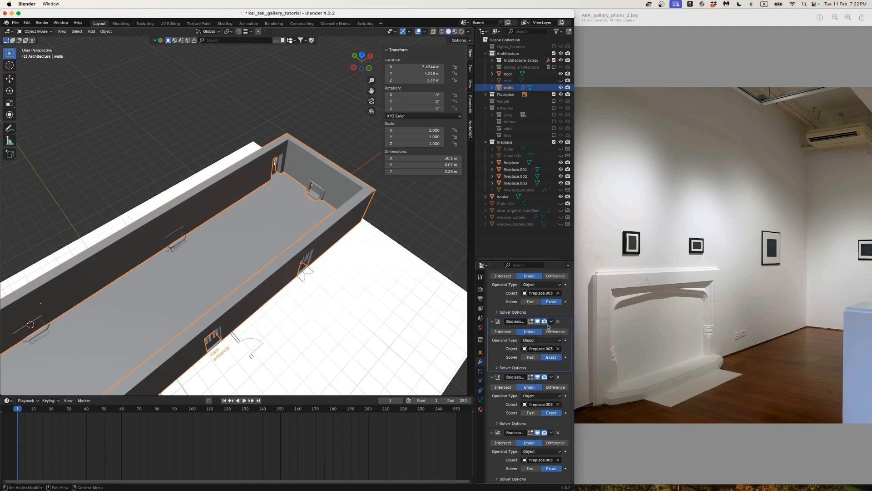
click(558, 348)
click(558, 404)
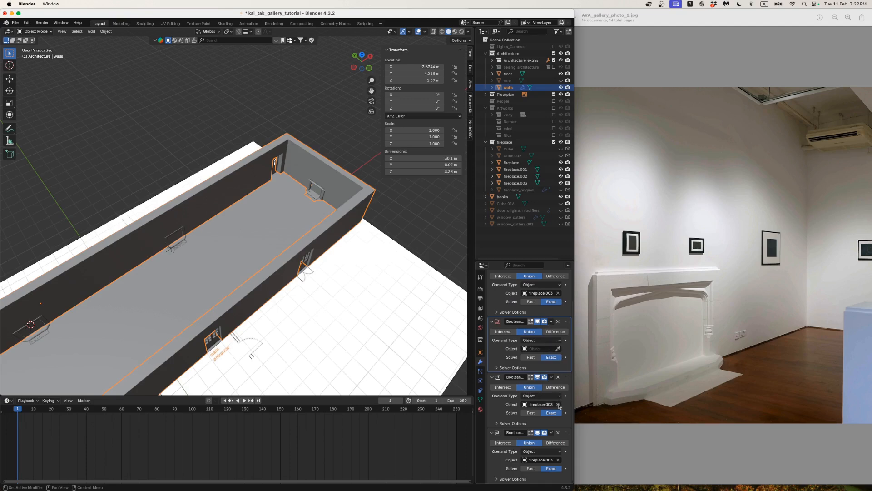
click(558, 460)
scroll(285, 226, down, 3)
- Pick fireplace.001 on the long wall as the operand of the second Boolean modifier
scroll(346, 179, up, 8)
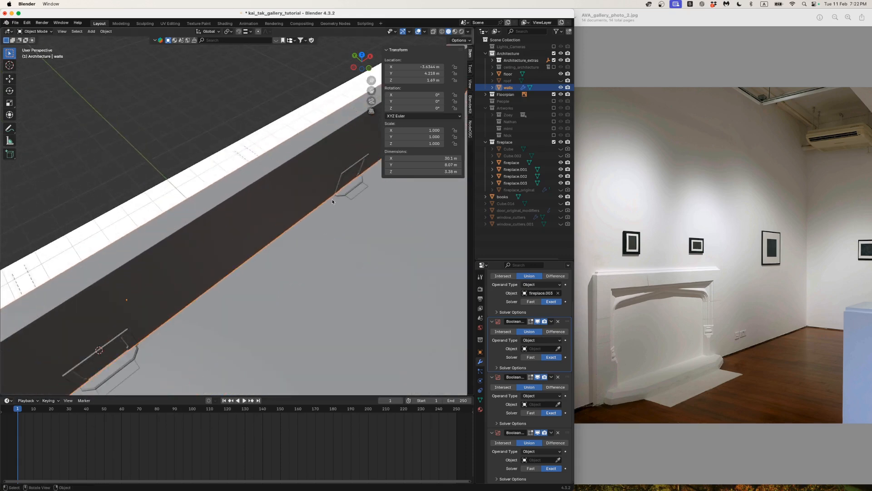
middle_drag(333, 202, 288, 186)
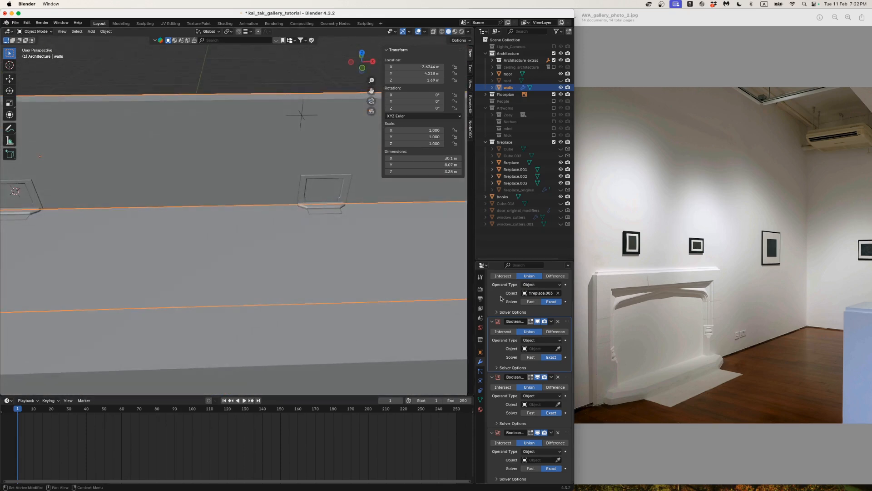
click(558, 349)
click(331, 197)
- Pick the original fireplace near the partition wall as the operand of the third Boolean modifier
middle_drag(269, 207, 234, 219)
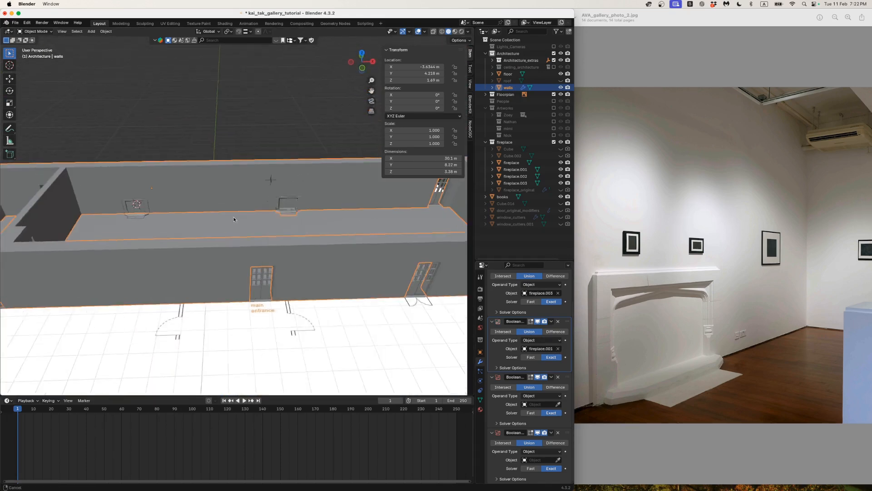
scroll(234, 220, up, 5)
click(558, 405)
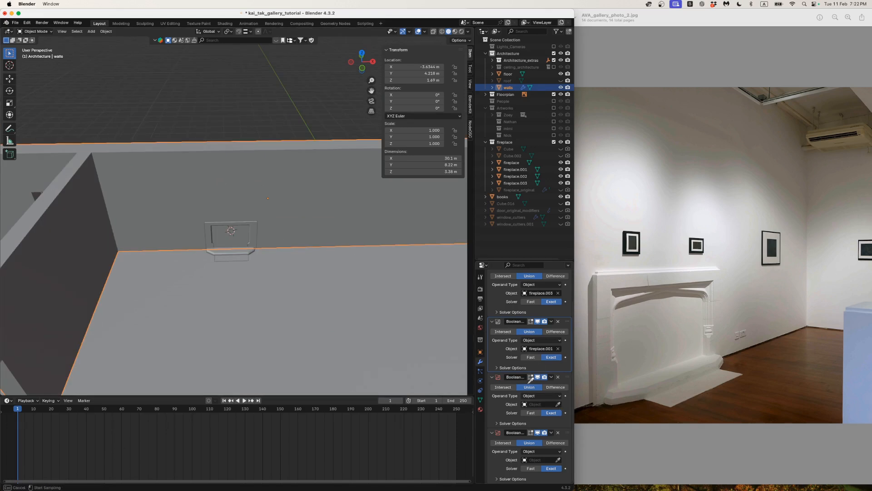
click(238, 243)
- Set fireplace.002 in the small end room as the operand of the fourth Boolean modifier
middle_drag(238, 244, 227, 263)
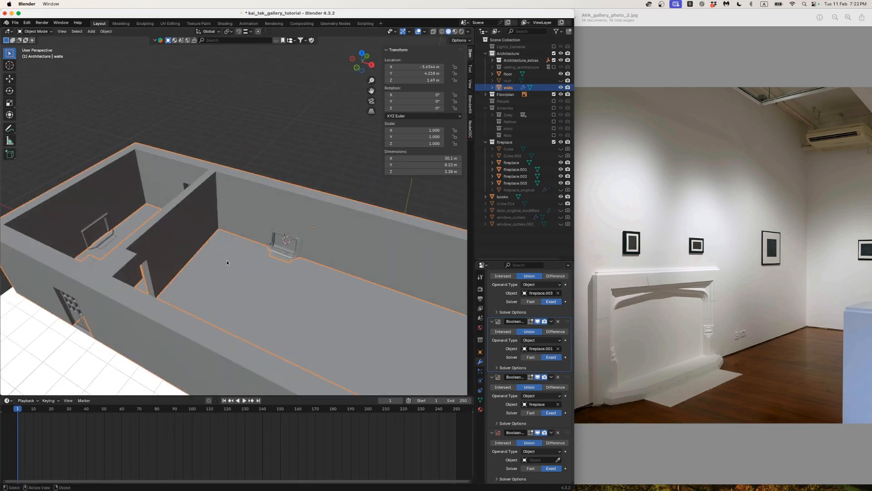
shift+middle_drag(136, 232, 284, 189)
scroll(251, 257, up, 6)
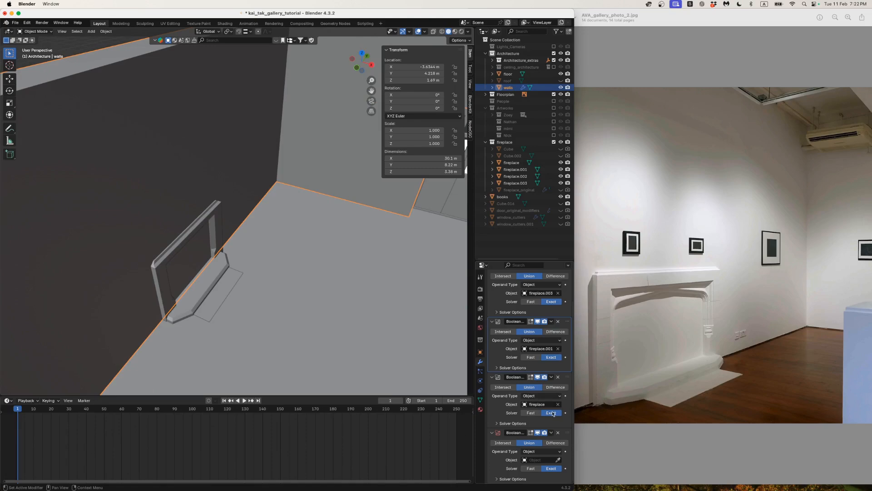
click(558, 460)
click(214, 279)
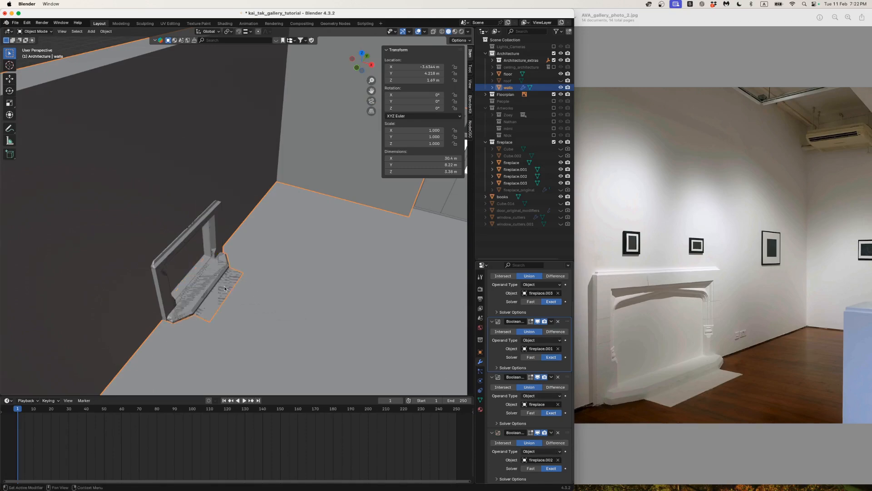
- Exclude the fireplace collection from the view layer and check the united fireplaces on the walls
scroll(223, 285, down, 7)
middle_drag(278, 312, 302, 269)
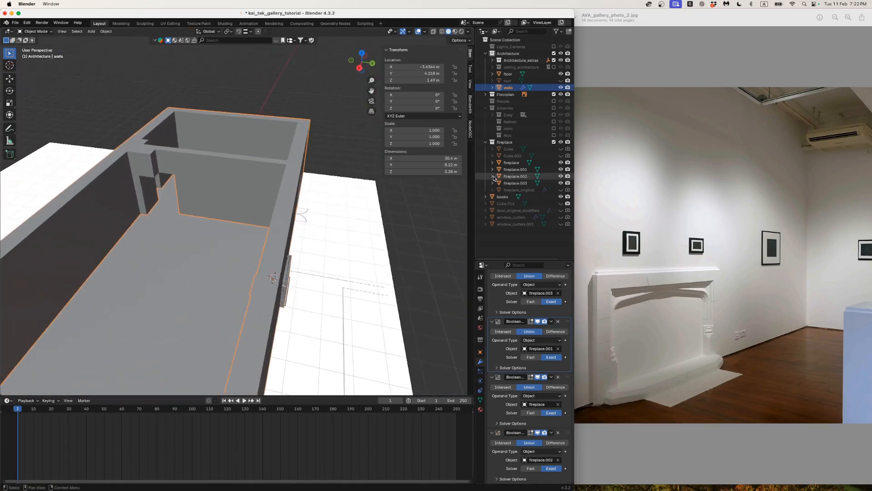
click(486, 142)
click(554, 142)
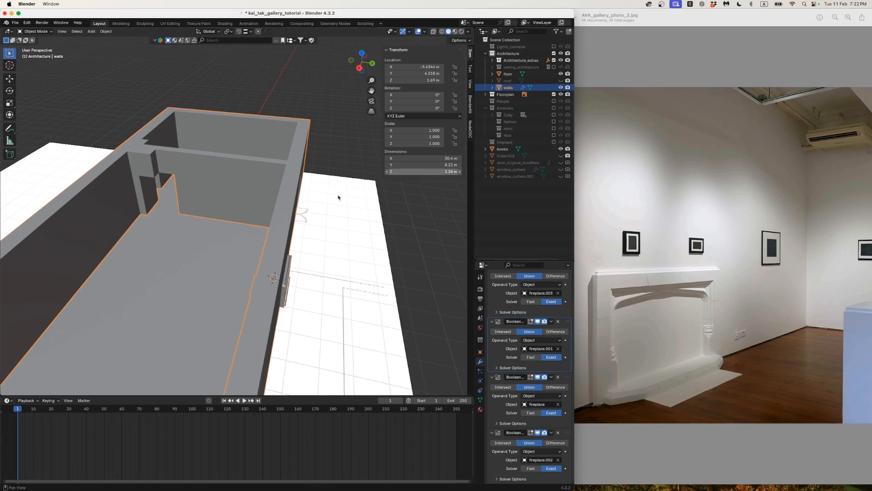
middle_drag(397, 226, 371, 249)
shift+middle_drag(371, 249, 293, 201)
scroll(295, 234, up, 5)
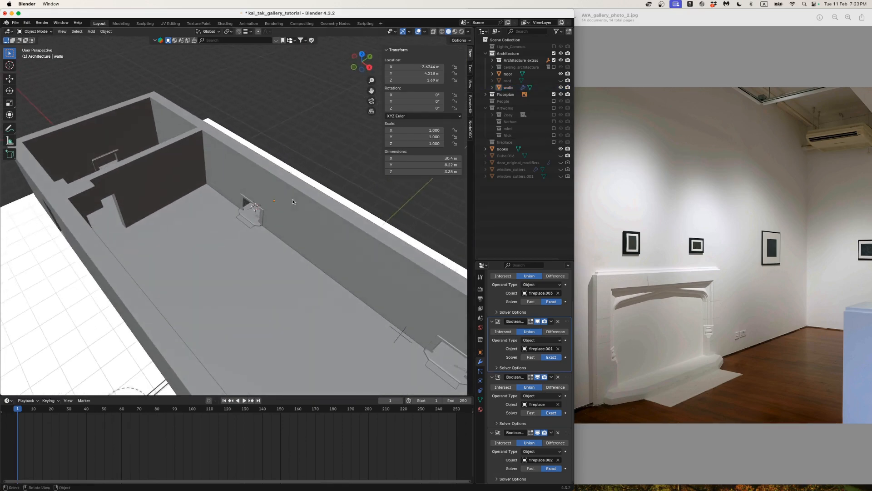
- Collapse all four Boolean modifiers of the walls and review the whole building from outside
scroll(495, 304, up, 3)
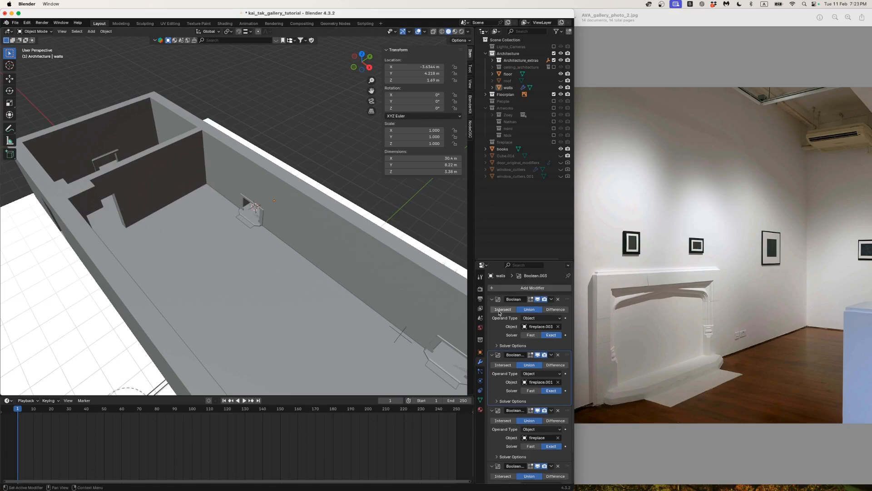
click(492, 299)
click(491, 308)
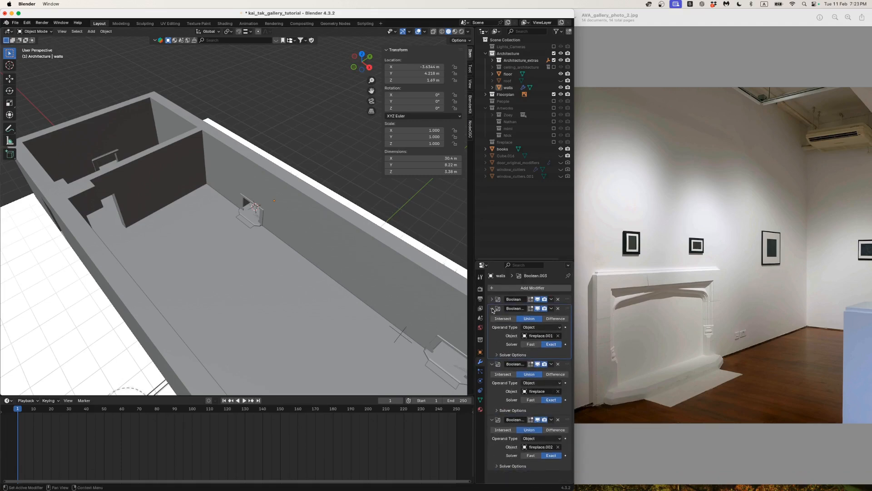
click(492, 317)
click(492, 326)
middle_drag(314, 236, 344, 209)
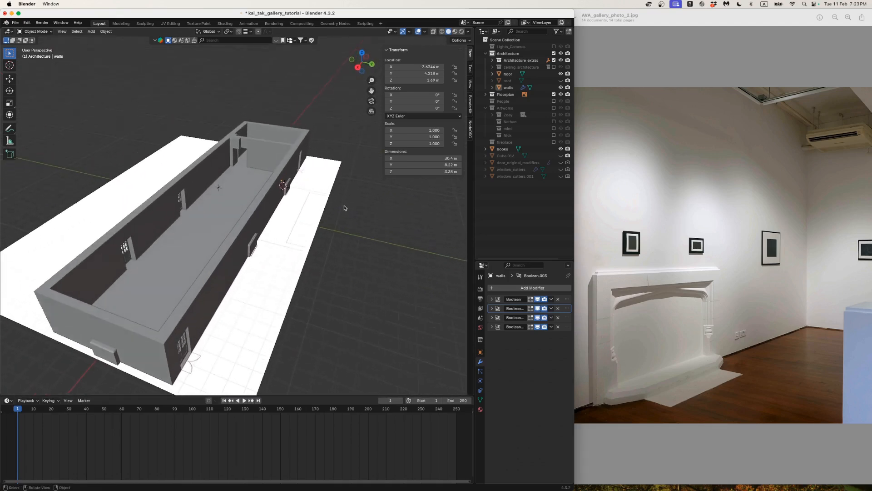
- Save the file from the Animation workspace and enable the Lights_Cameras collection
click(248, 23)
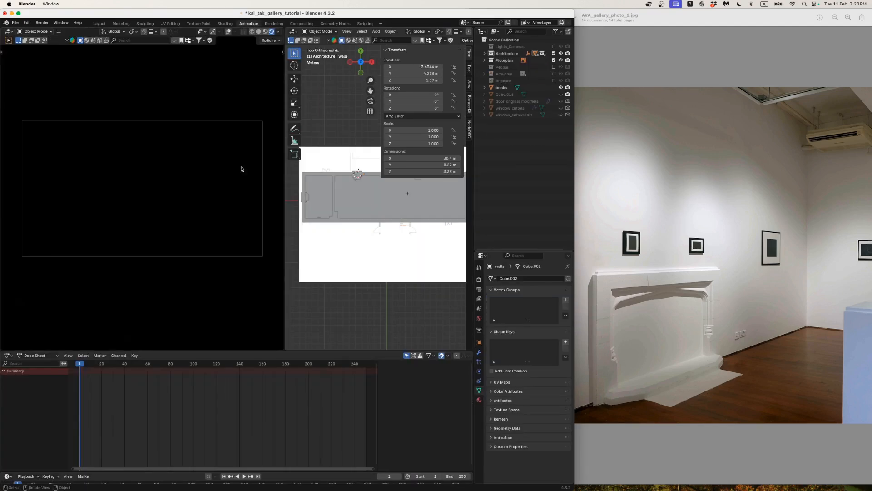
key(super+s)
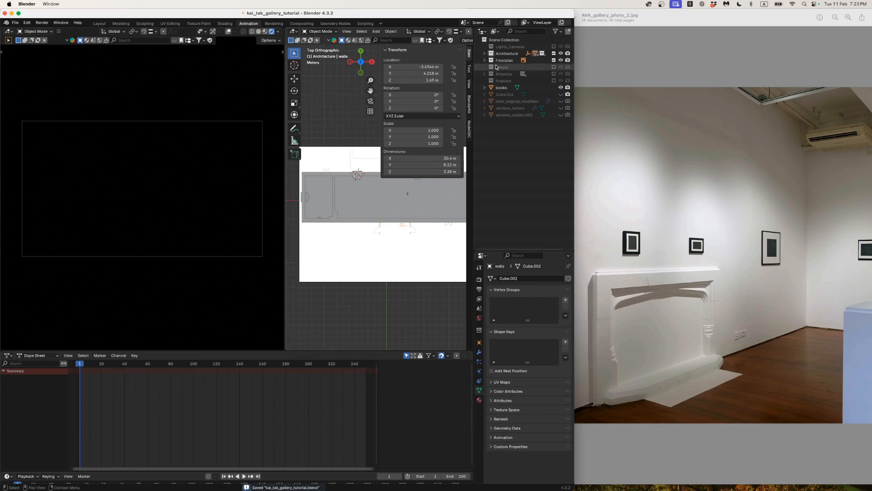
click(553, 46)
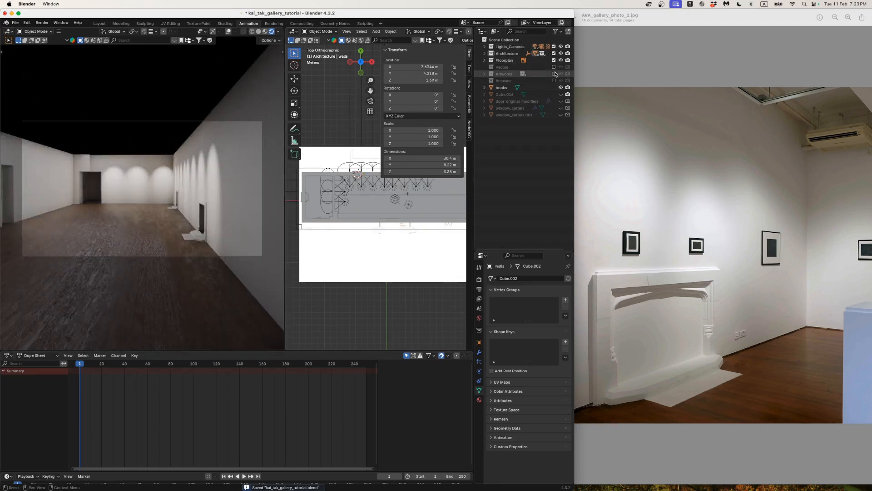
- Enable the ceiling_architecture collection and unhide the roof object
click(484, 54)
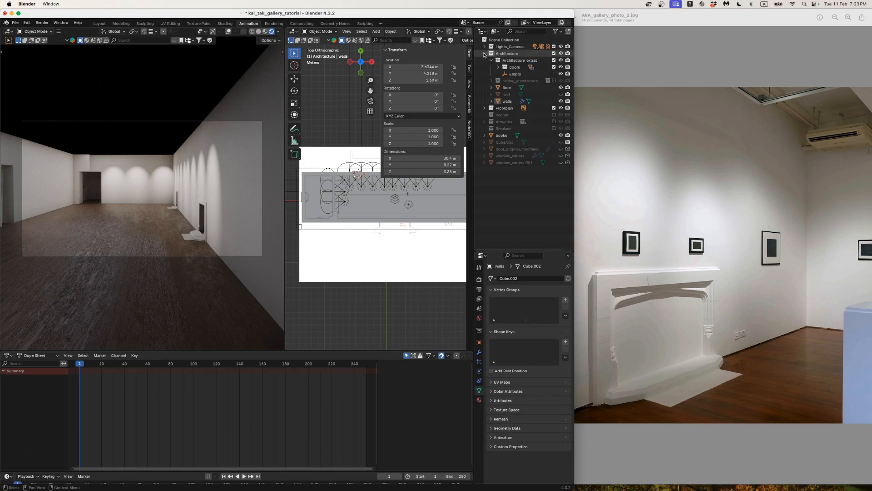
click(554, 80)
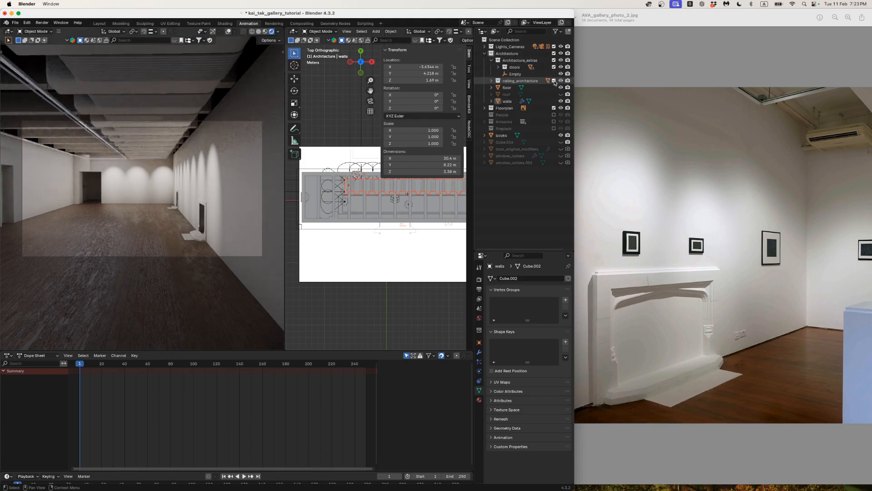
click(491, 81)
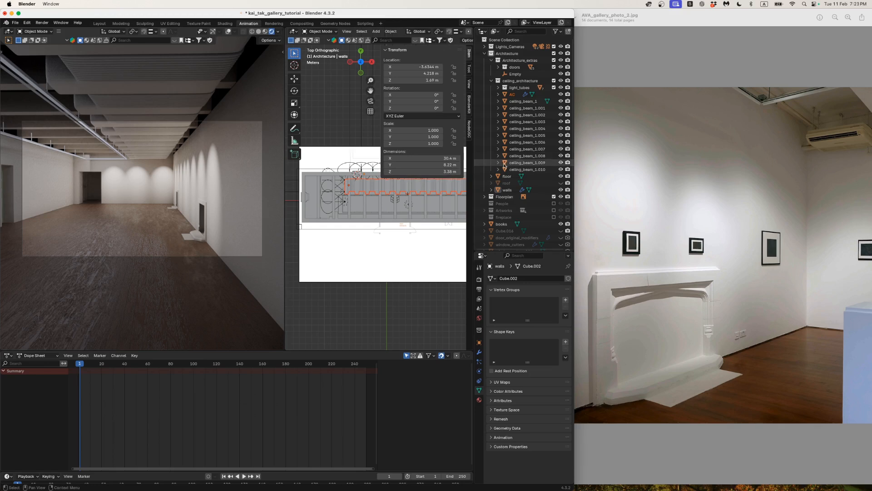
click(560, 183)
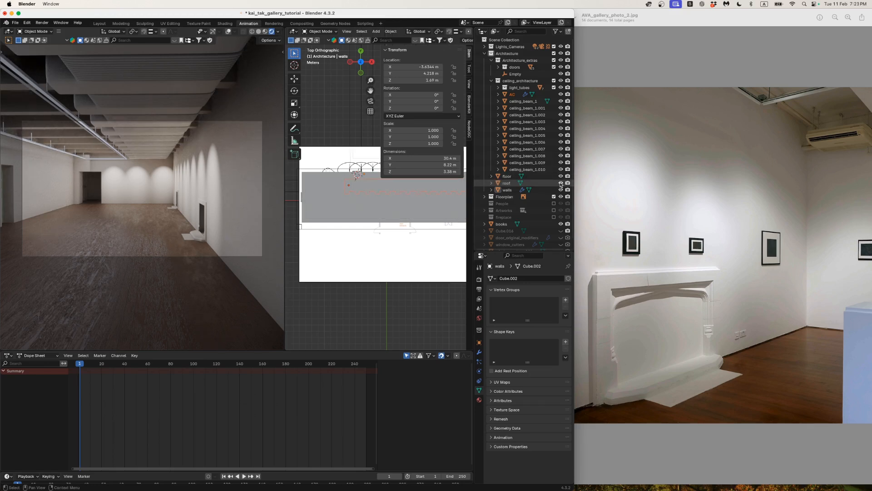
click(492, 81)
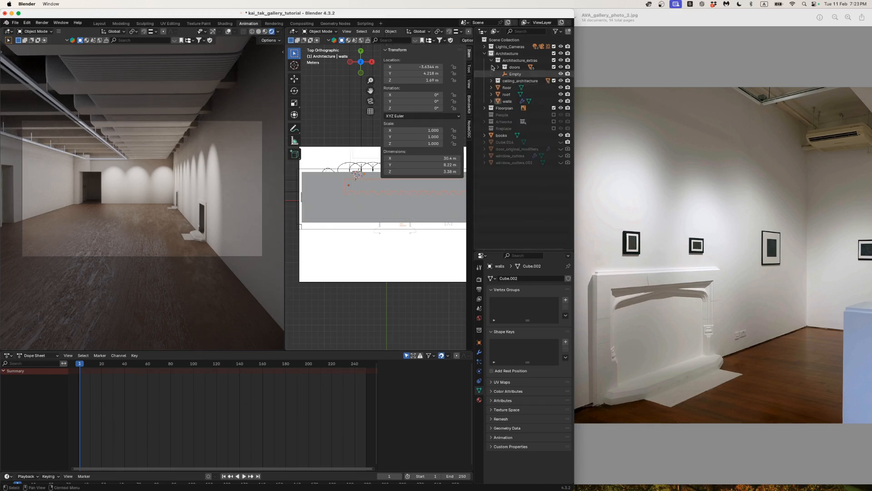
- Select the Volume light probe in the Lights_Cameras collection and bake its light cache
click(485, 47)
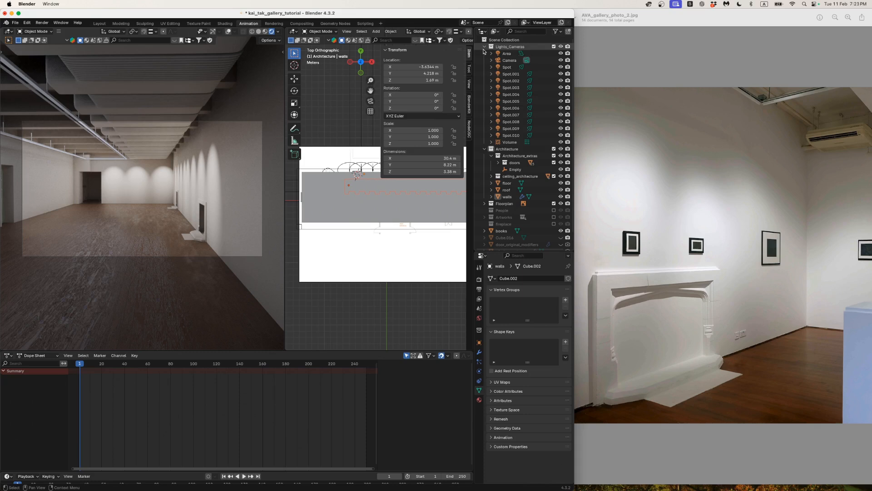
click(510, 143)
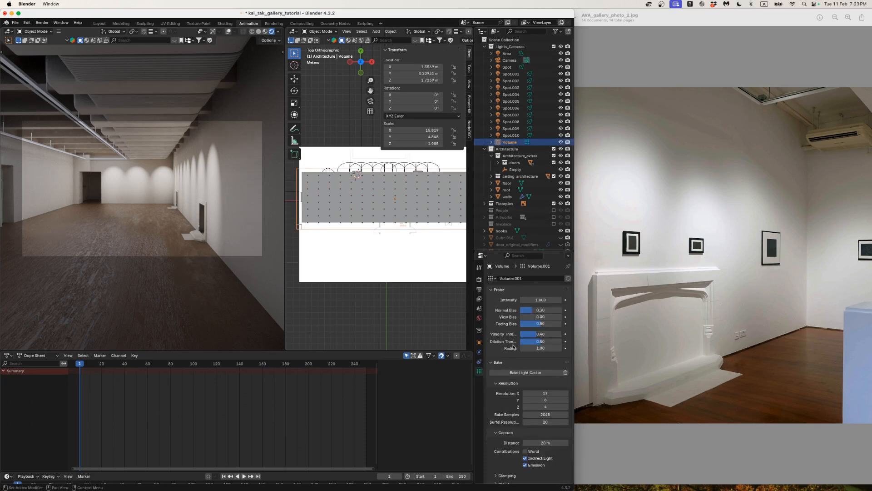
click(515, 372)
- Switch the render result to Slot 1 and render the image from the camera
click(42, 22)
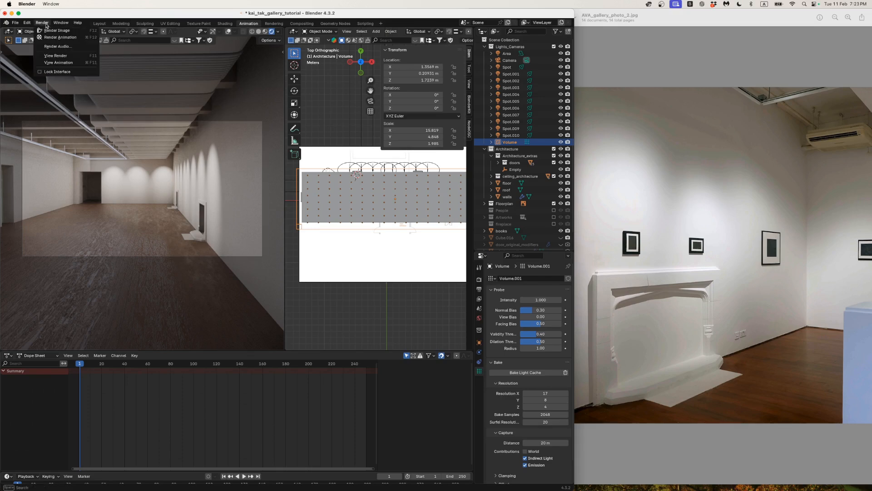
click(60, 57)
click(542, 26)
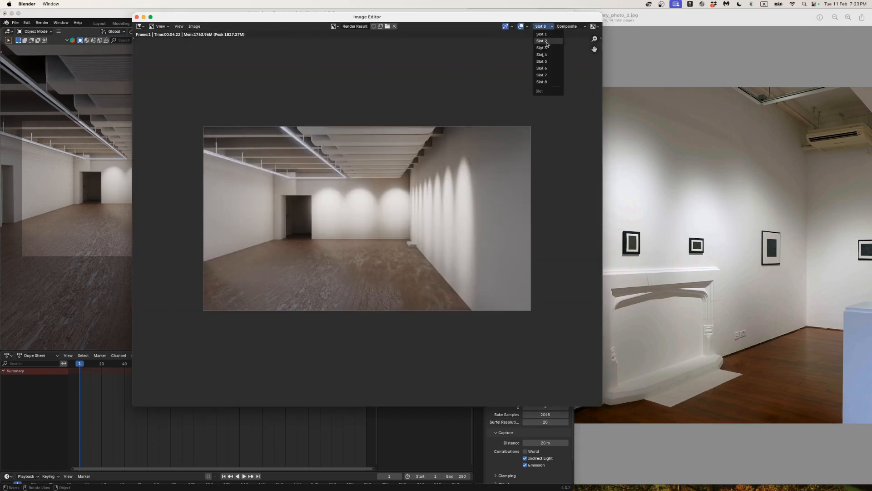
click(545, 36)
click(120, 17)
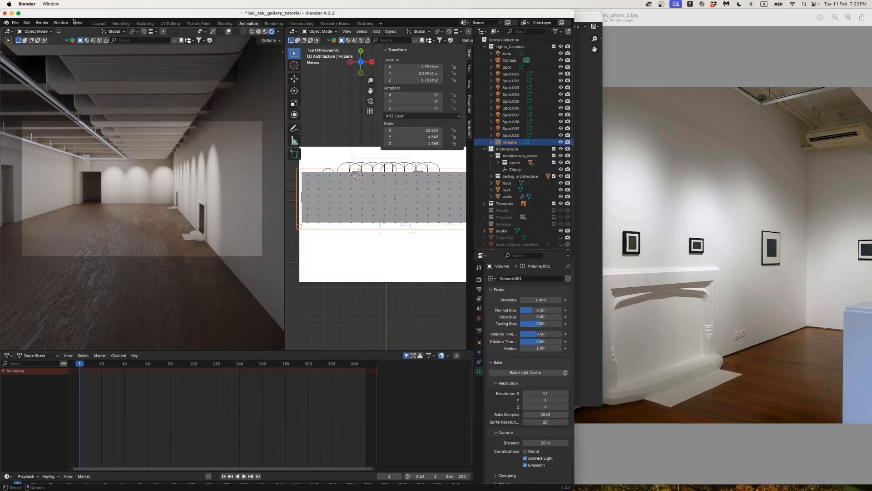
click(41, 23)
click(47, 30)
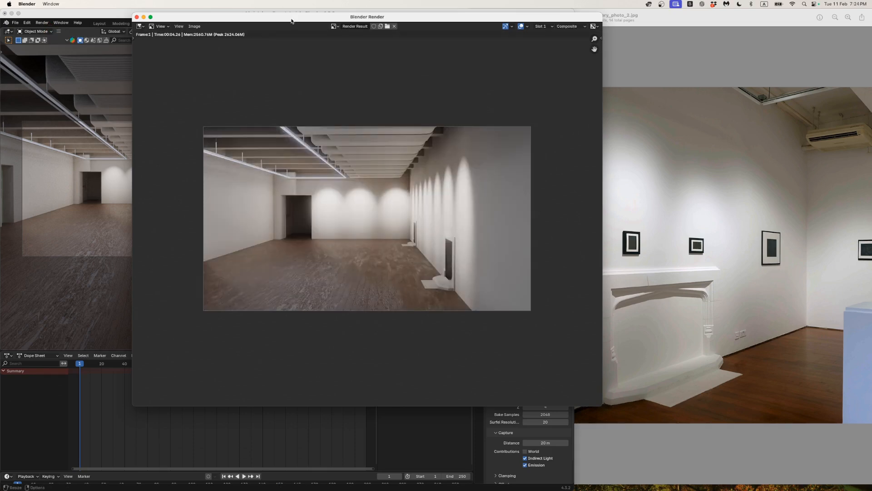
- Place the render beside AVA_gallery_photo_3 and compare the gallery room, doorway and fireplaces
drag(292, 21, 171, 26)
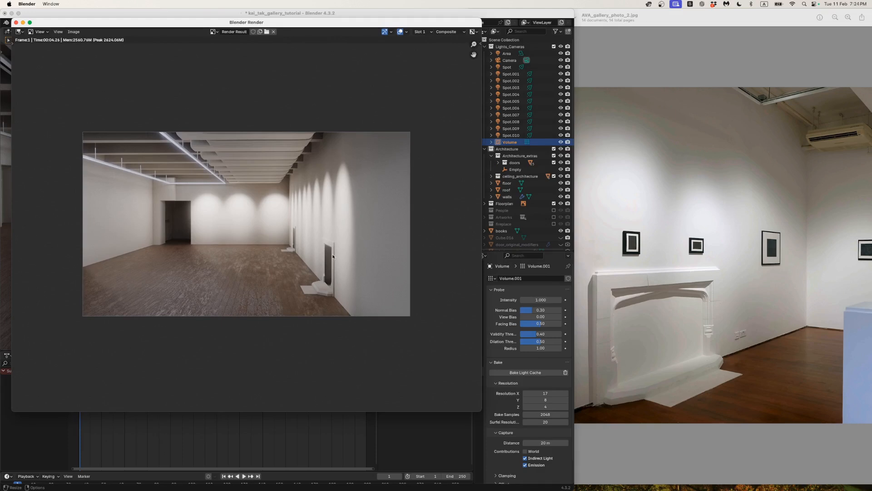
click(627, 244)
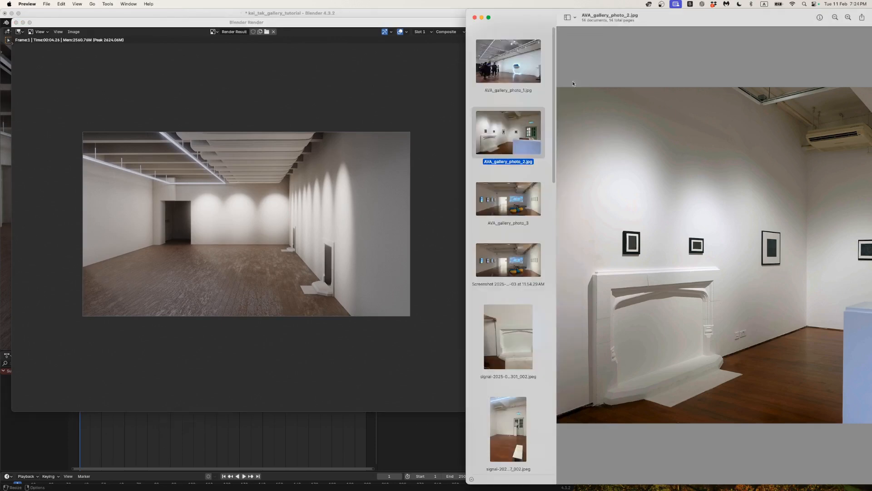
drag(534, 14, 437, 14)
click(415, 205)
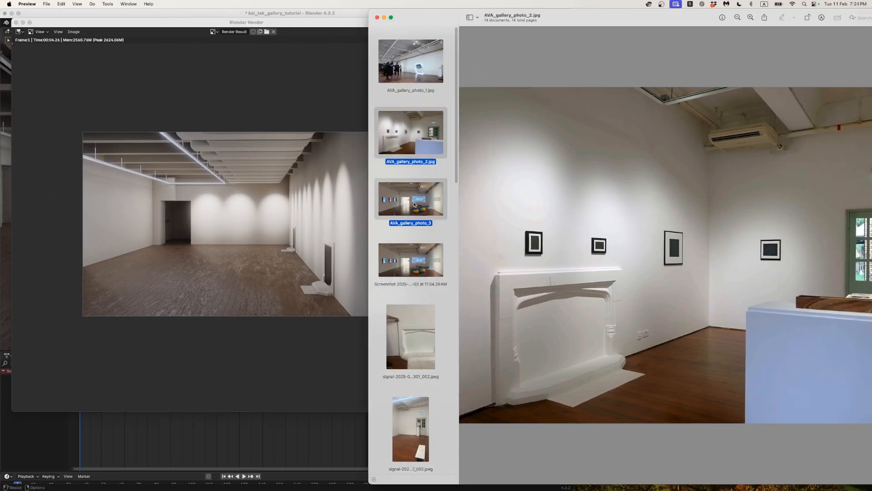
drag(348, 21, 314, 12)
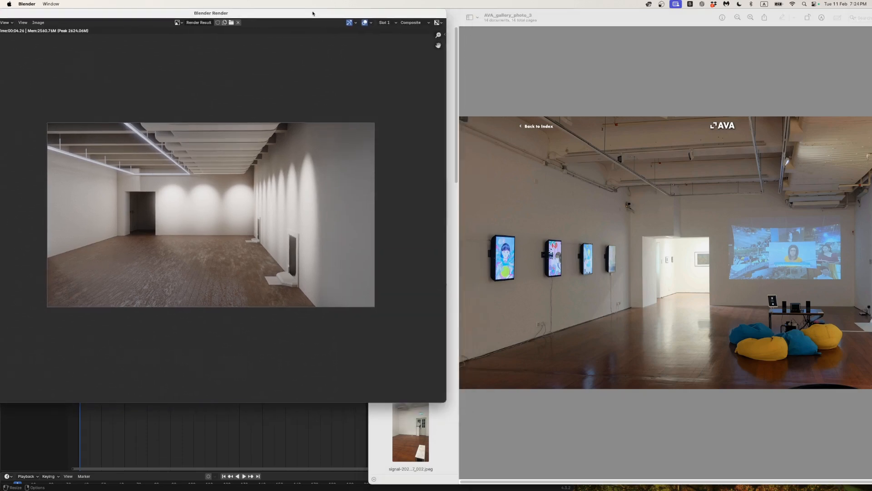
mouse_move(516, 19)
mouse_down()
mouse_move(435, 12)
mouse_move(507, 12)
mouse_up()
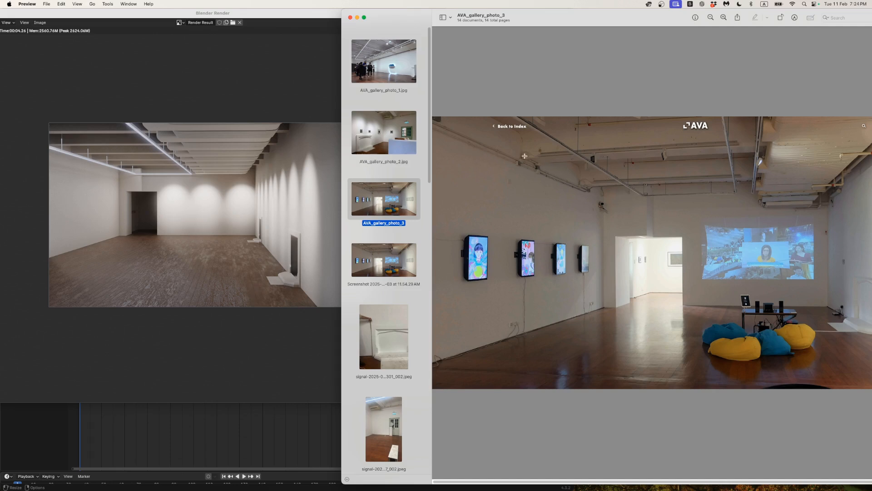
click(147, 221)
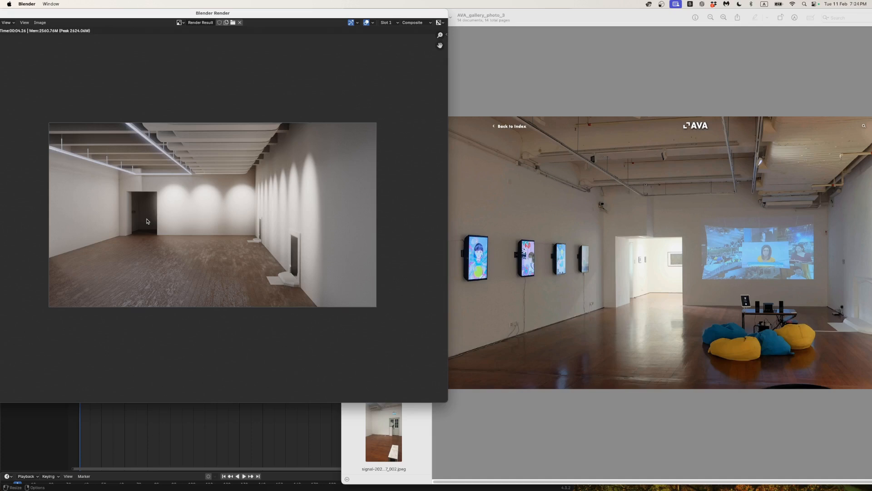